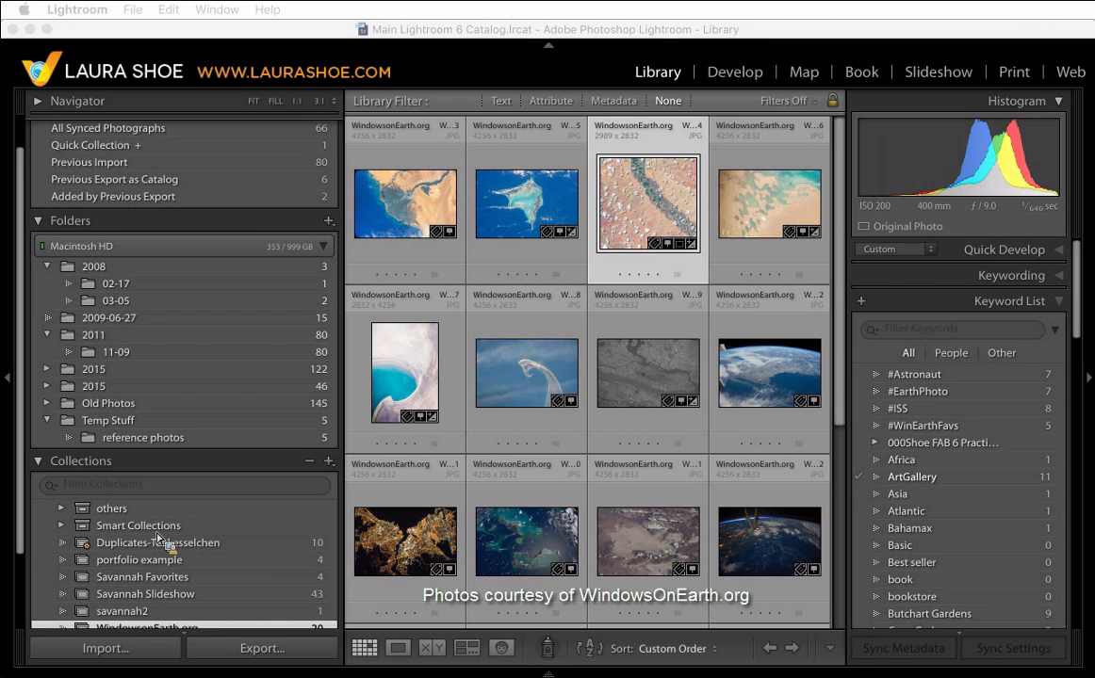
# - Delete the unused keyword "literature" from the keyword list
pyautogui.moveTo(157, 536); pyautogui.dragTo(965, 539)
pyautogui.scroll(-5, 973, 471)
pyautogui.scroll(-10, 965, 539)
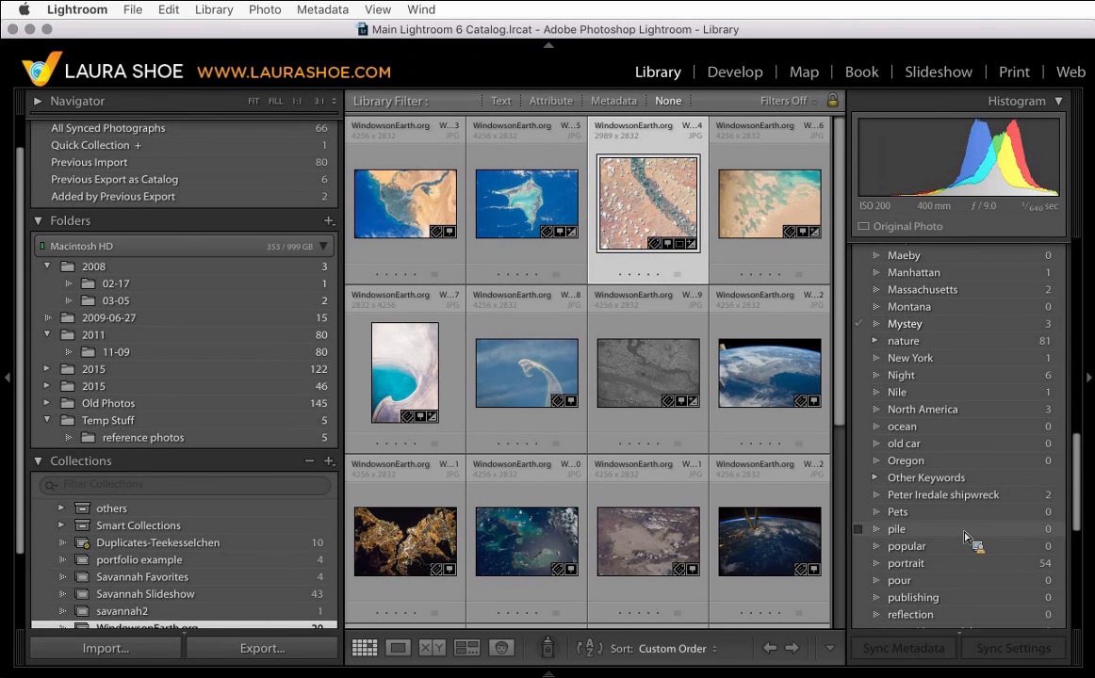
pyautogui.scroll(5, 968, 539)
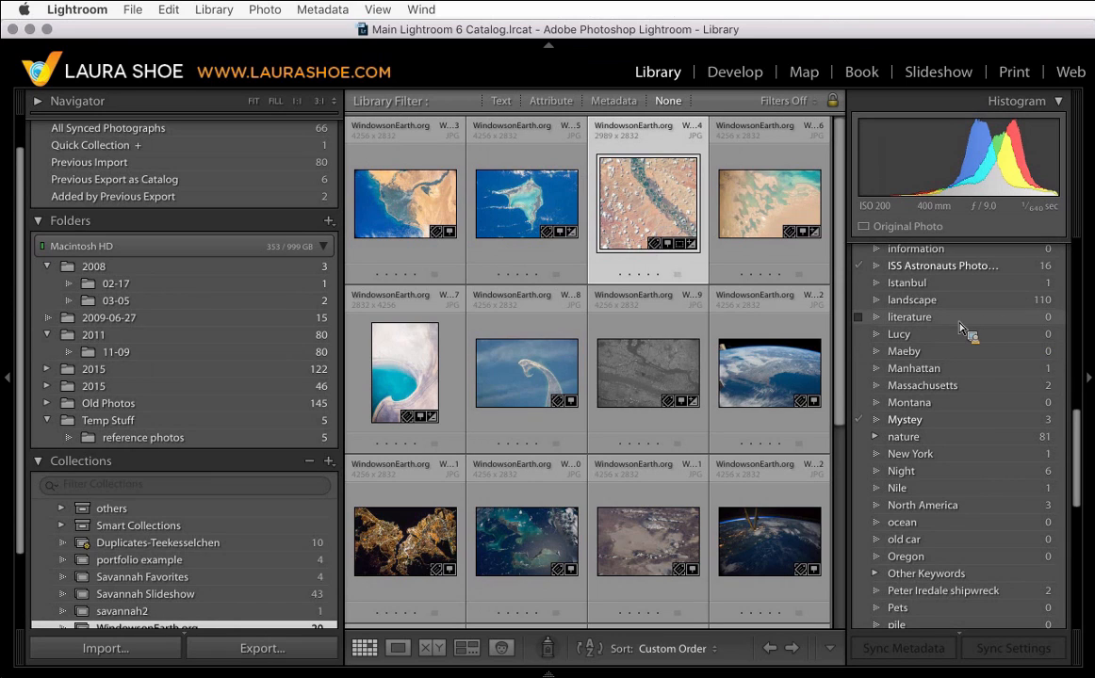
pyautogui.moveTo(963, 327); pyautogui.dragTo(935, 324)
pyautogui.rightClick(936, 325)
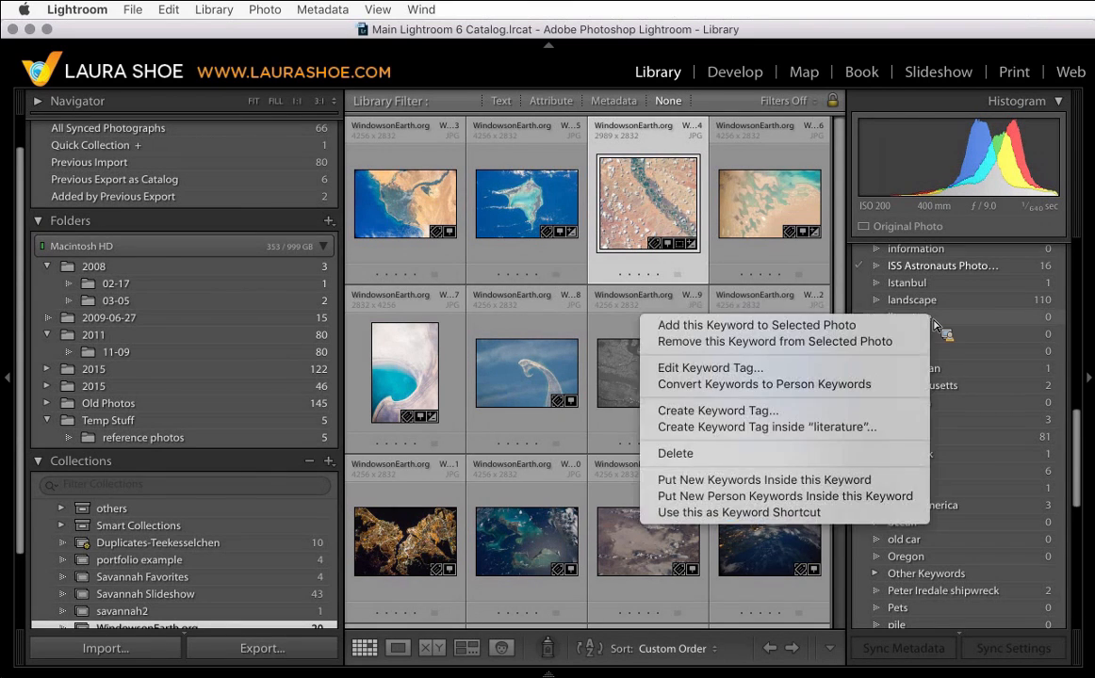
pyautogui.click(738, 459)
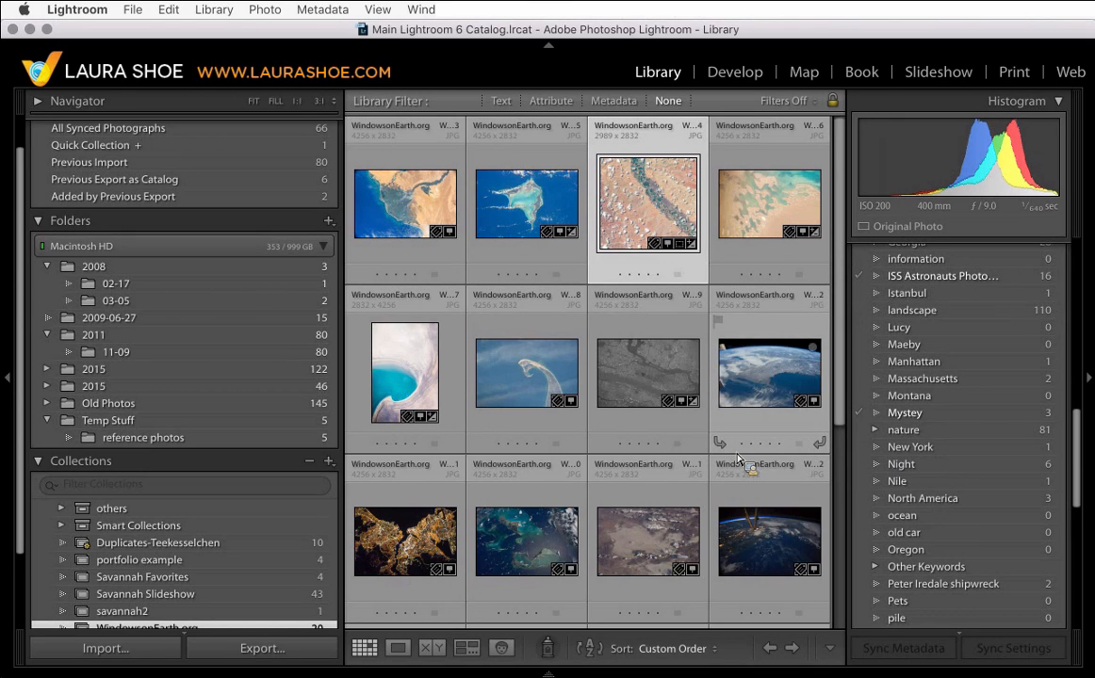
# - Purge all unused keywords from the catalog
pyautogui.scroll(-5, 961, 509)
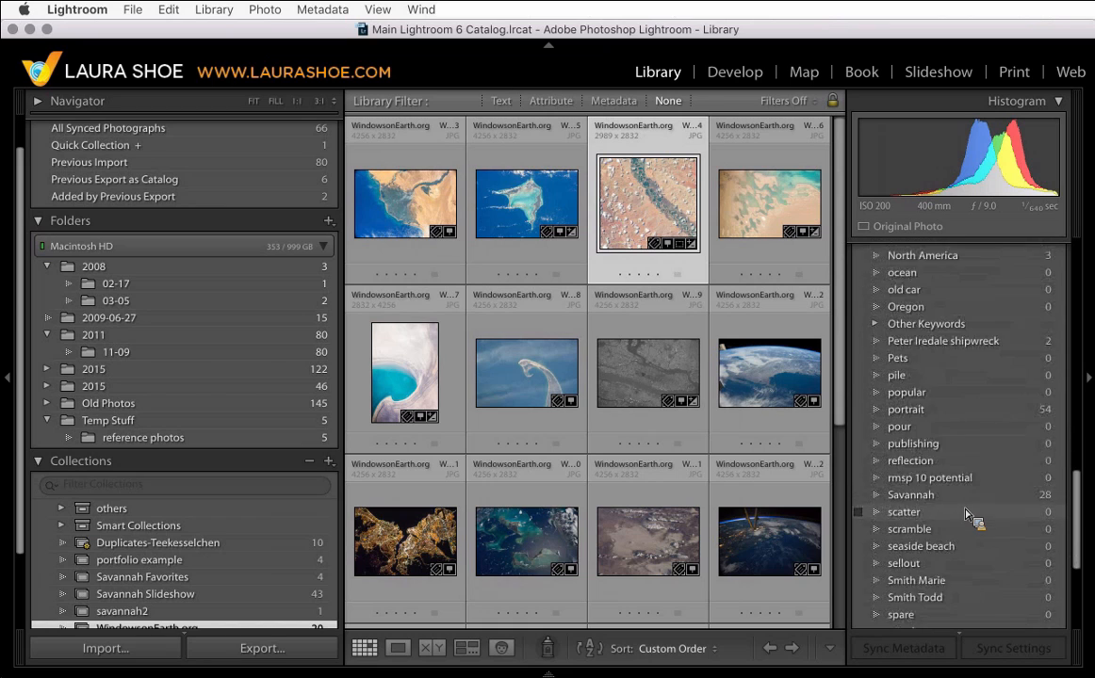
pyautogui.scroll(-2, 967, 514)
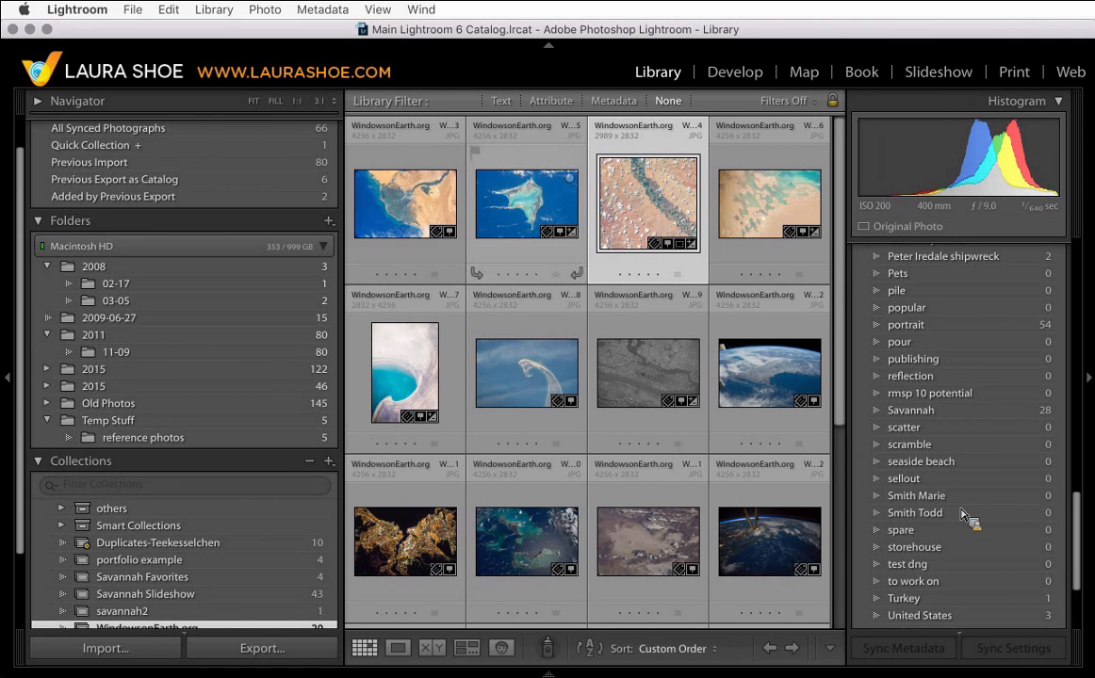
pyautogui.click(323, 10)
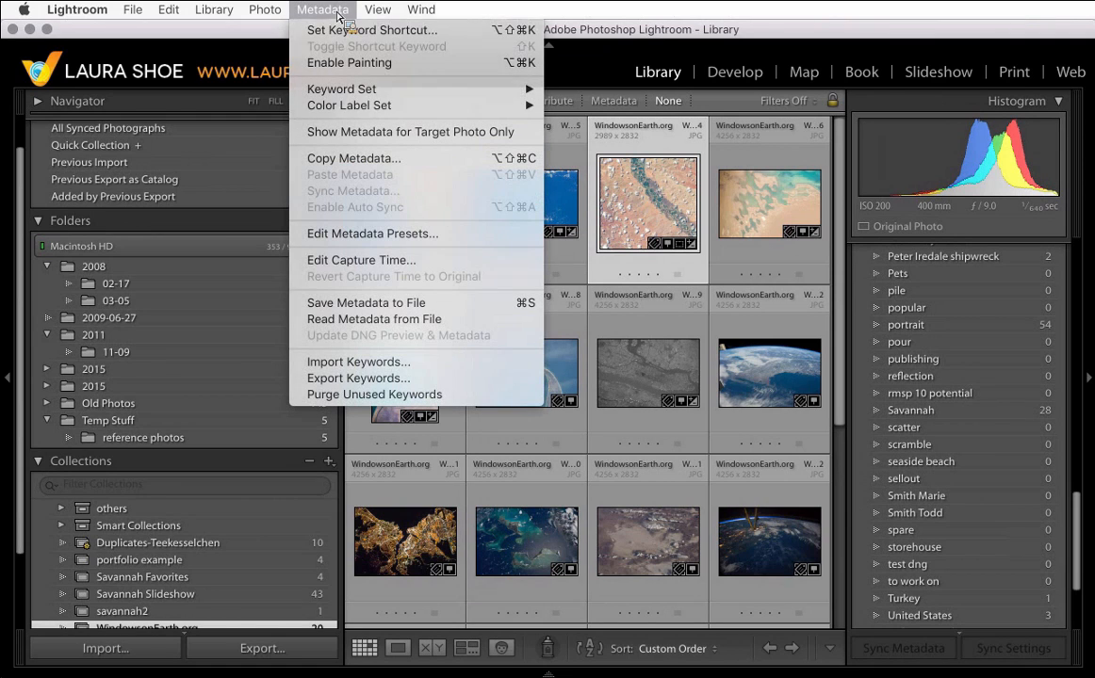
pyautogui.click(408, 395)
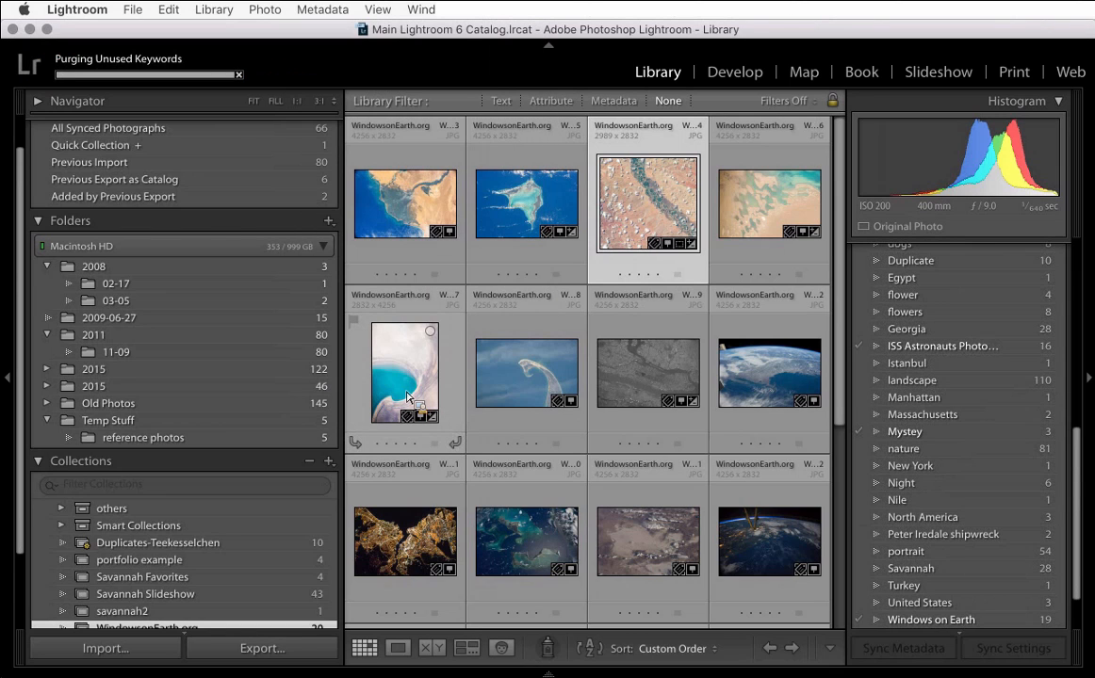
# - Delete the keyword "Night", confirming its removal from the photos that use it
pyautogui.scroll(2, 947, 431)
pyautogui.scroll(5, 947, 430)
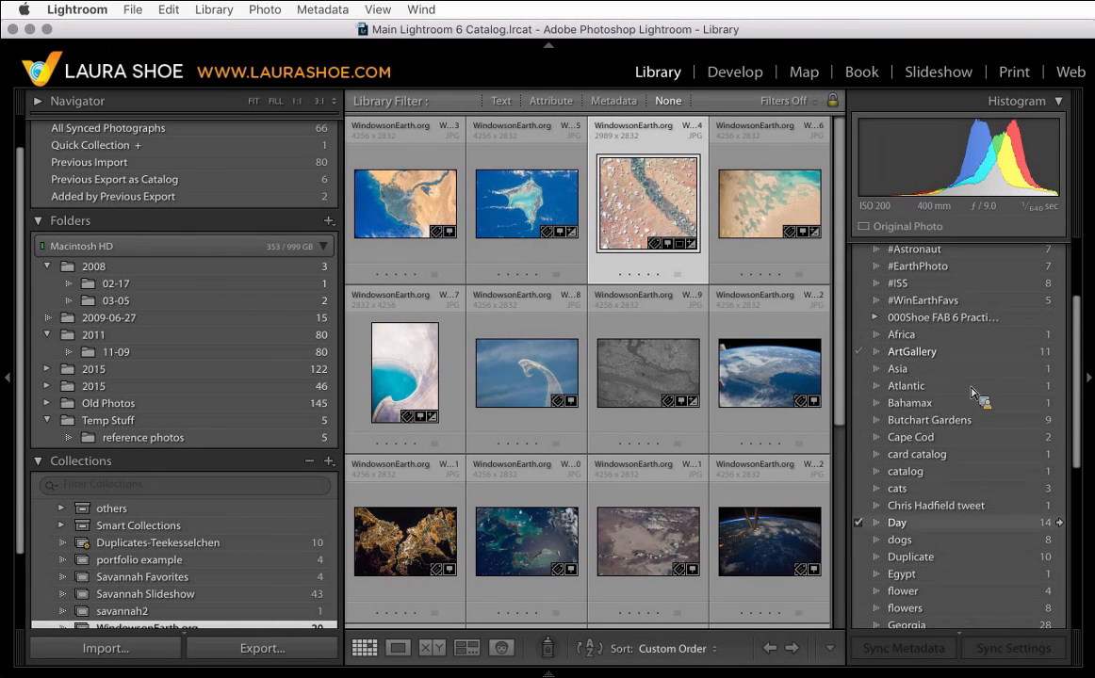
pyautogui.scroll(-2, 985, 521)
pyautogui.moveTo(986, 521); pyautogui.dragTo(931, 558)
pyautogui.scroll(-1, 978, 518)
pyautogui.scroll(-3, 975, 513)
pyautogui.scroll(-3, 974, 512)
pyautogui.scroll(-1, 977, 517)
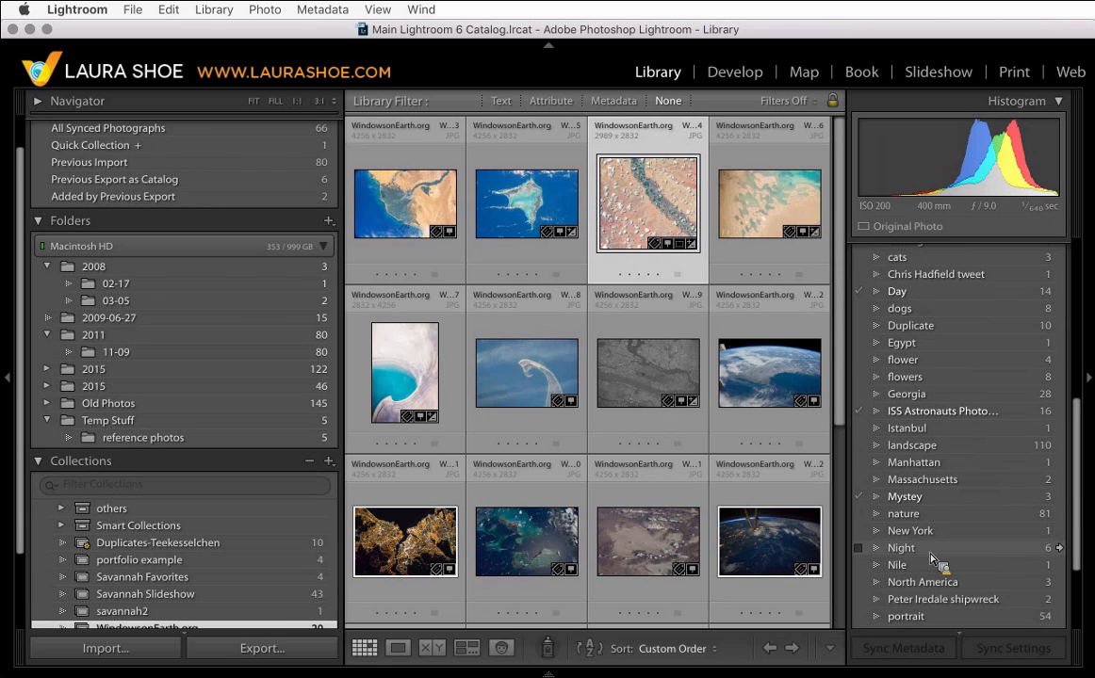
pyautogui.moveTo(933, 558); pyautogui.dragTo(932, 557)
pyautogui.rightClick(931, 557)
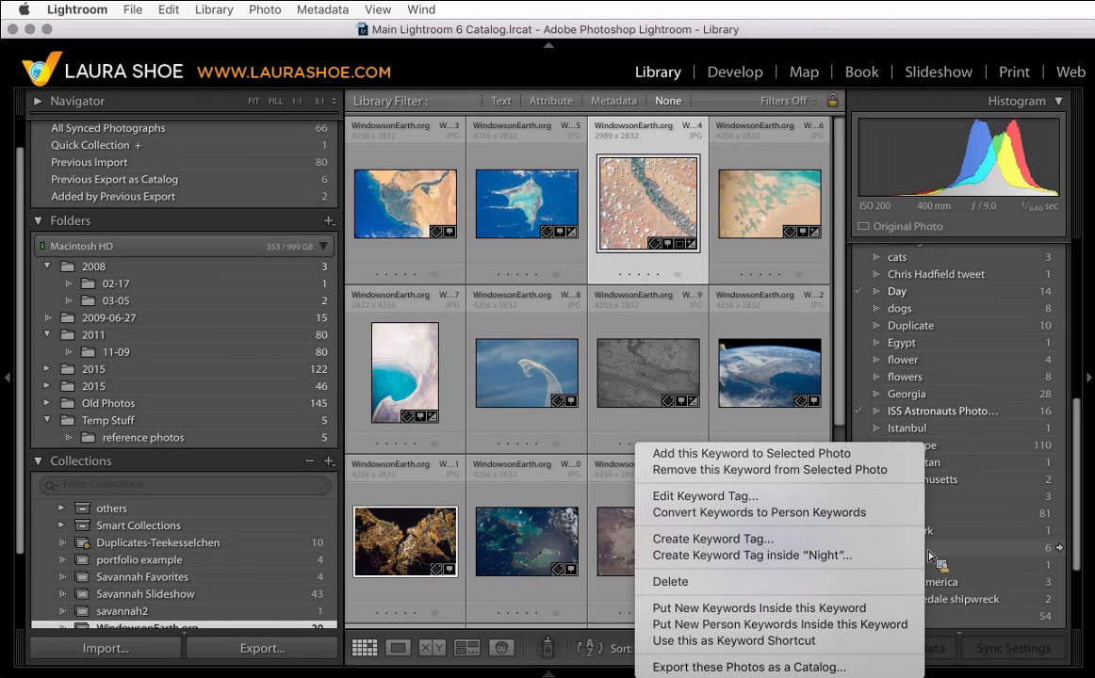
pyautogui.click(785, 584)
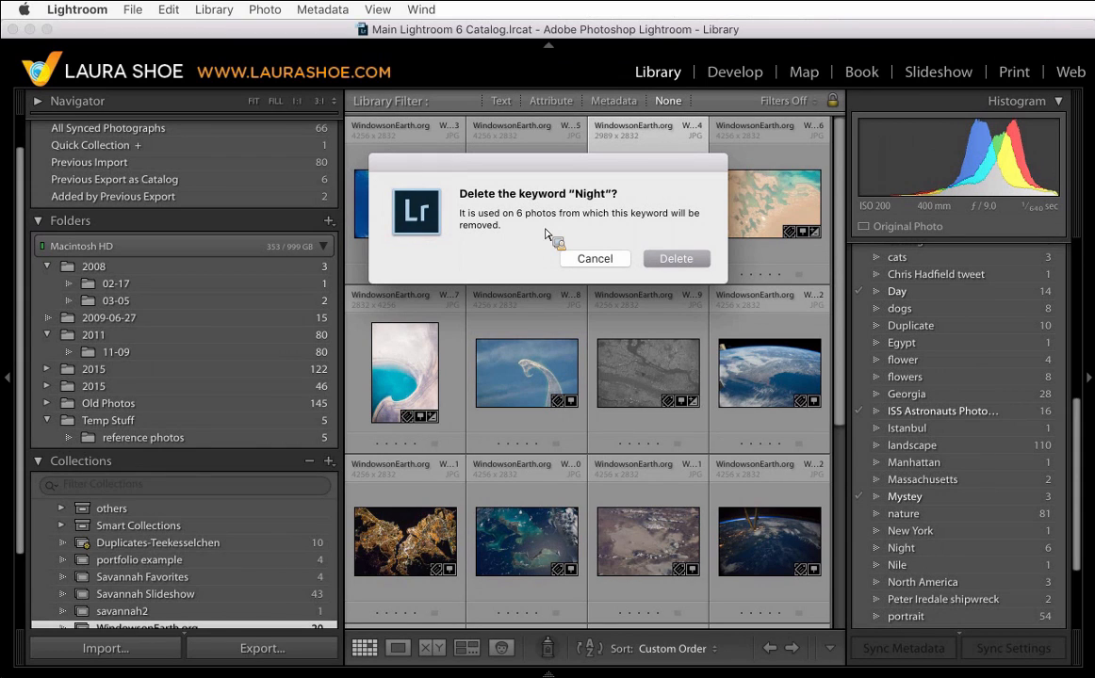
pyautogui.click(673, 260)
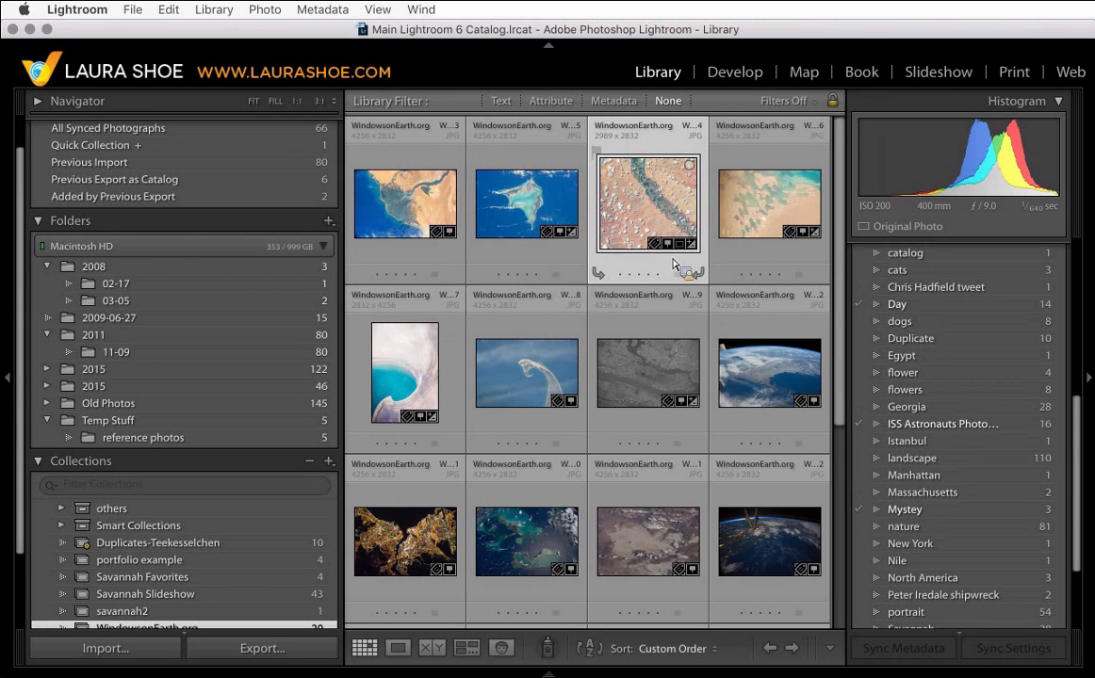
# - Rename the keyword "Bahamax" to "Bahamas"
pyautogui.moveTo(674, 266); pyautogui.dragTo(970, 502)
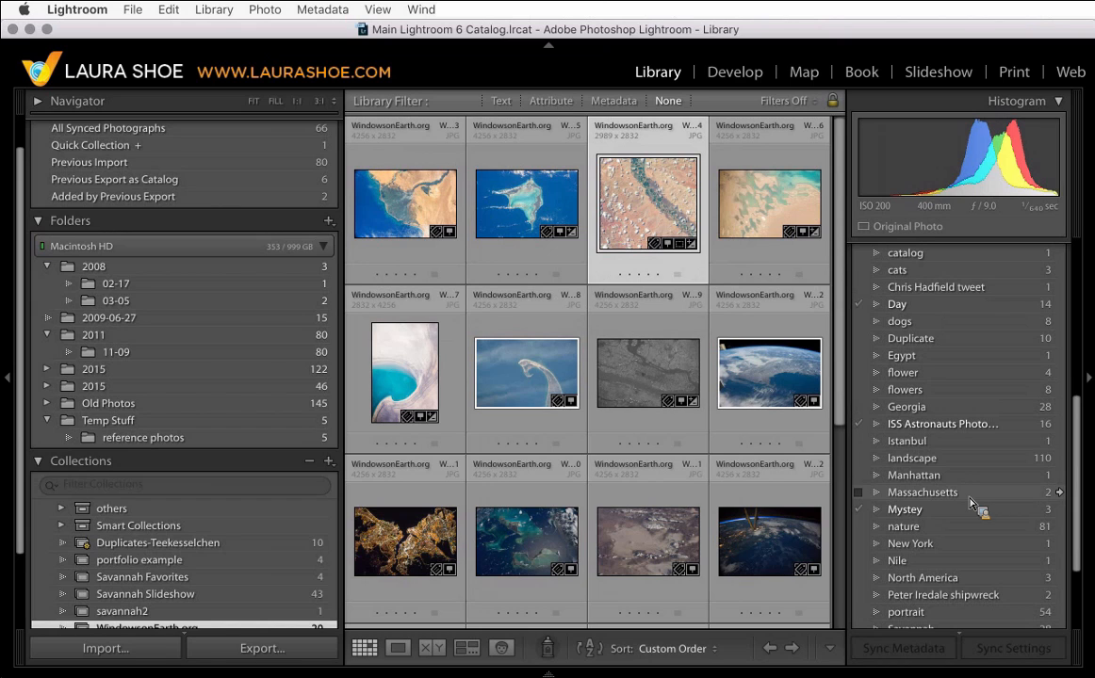
pyautogui.scroll(5, 973, 504)
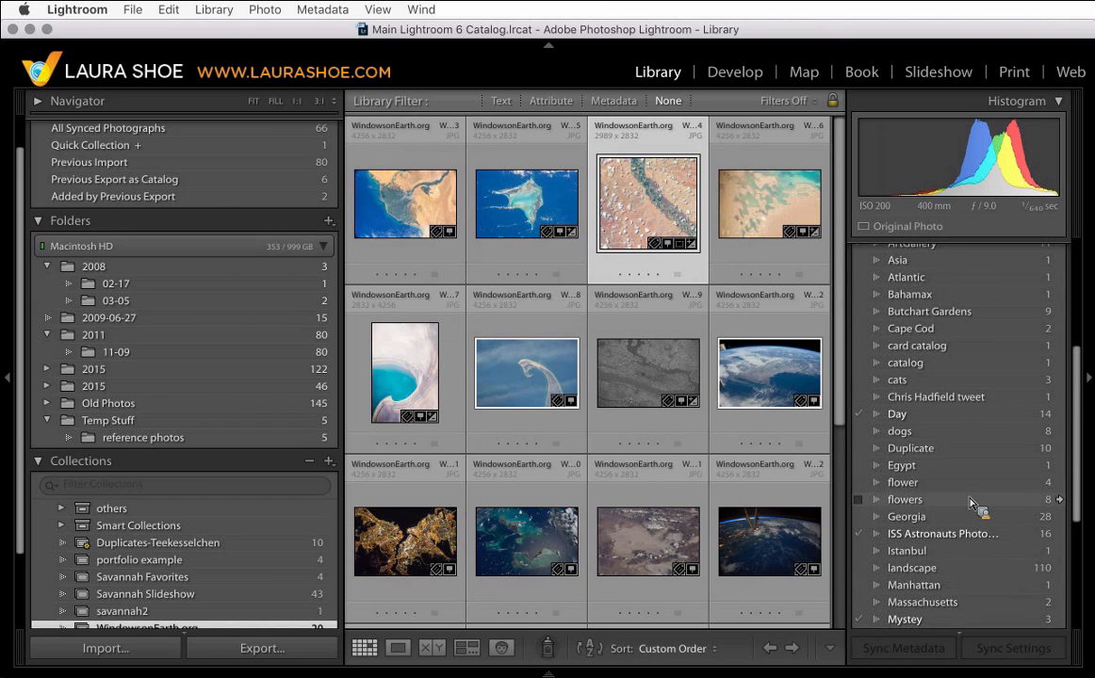
pyautogui.moveTo(973, 505); pyautogui.dragTo(939, 372)
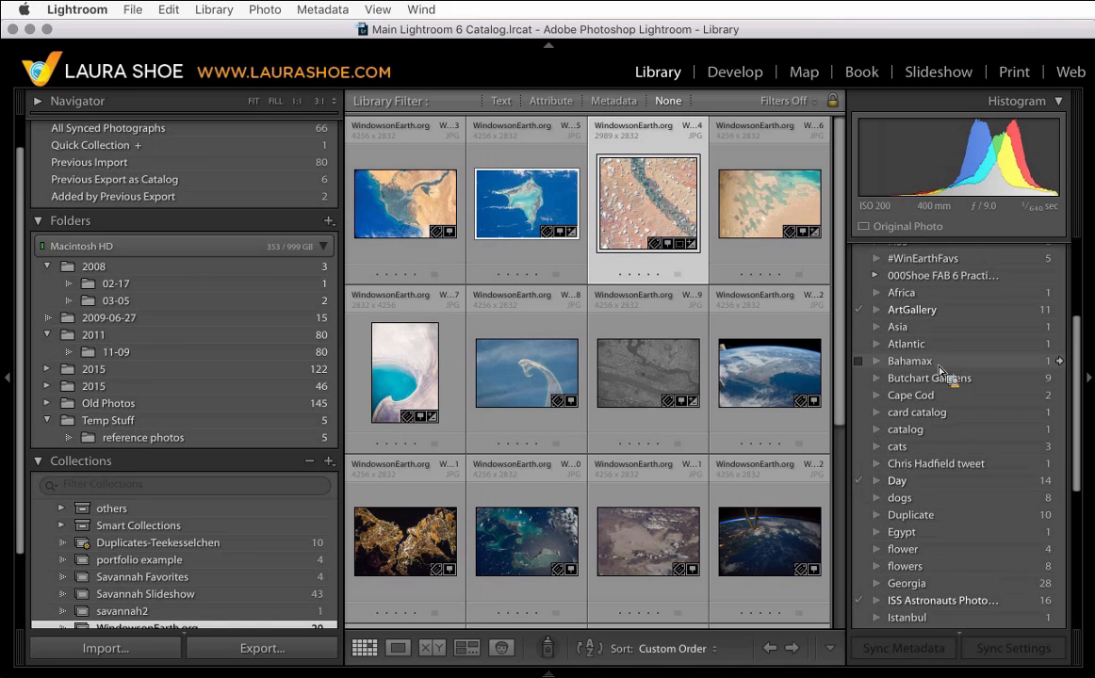
pyautogui.rightClick(938, 372)
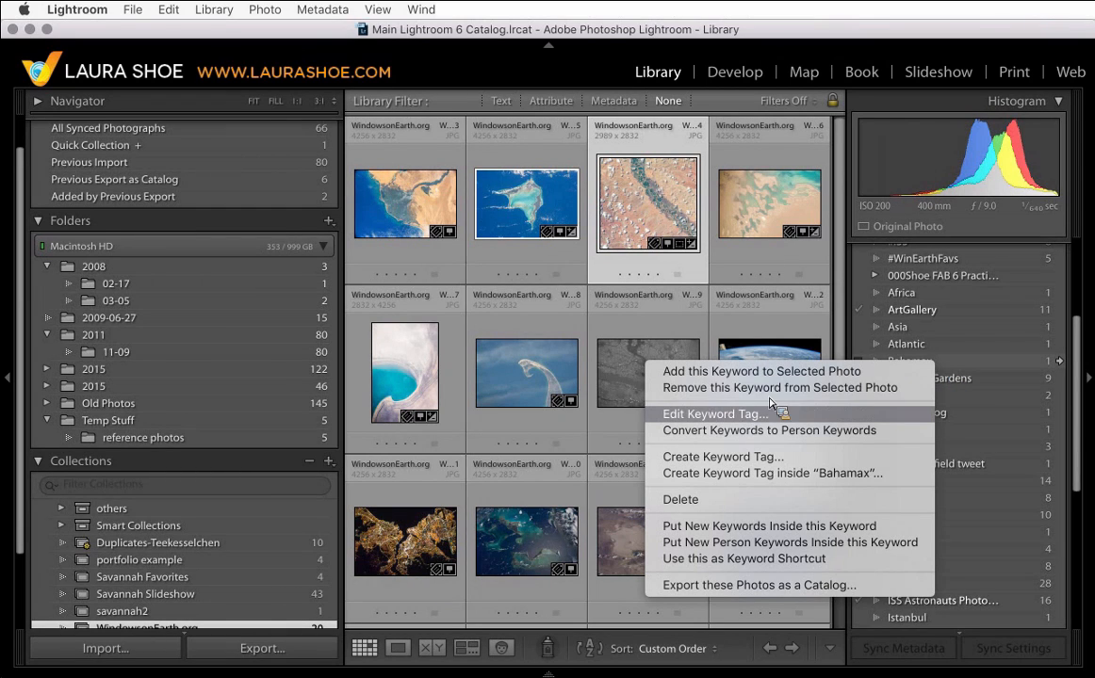
pyautogui.click(744, 416)
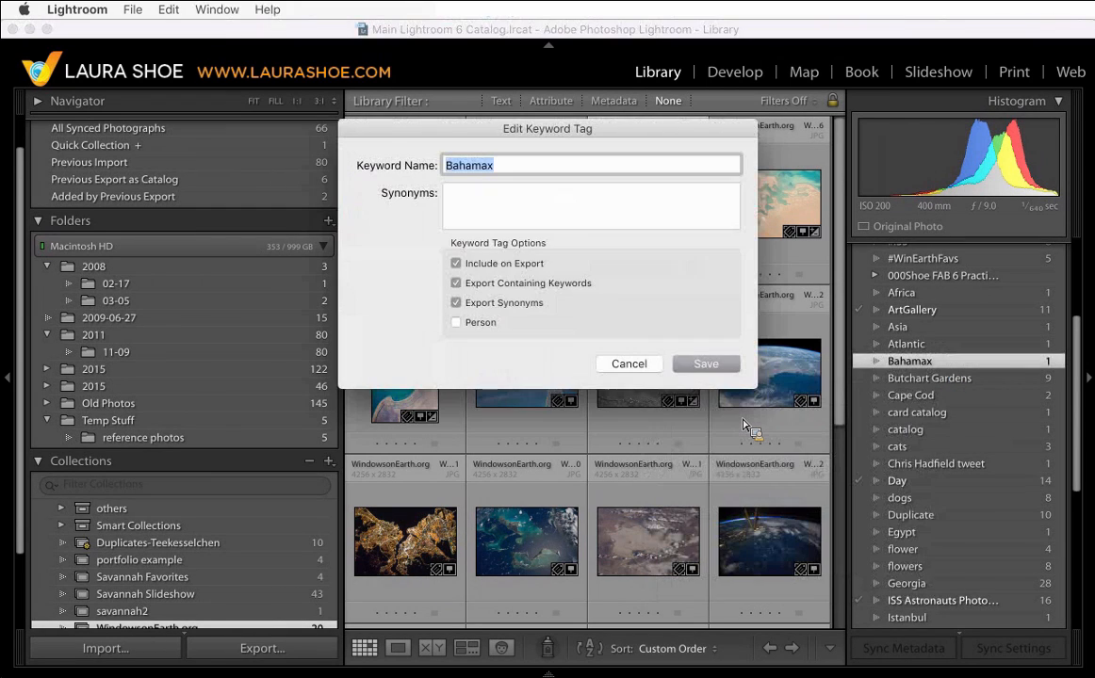
pyautogui.click(543, 175)
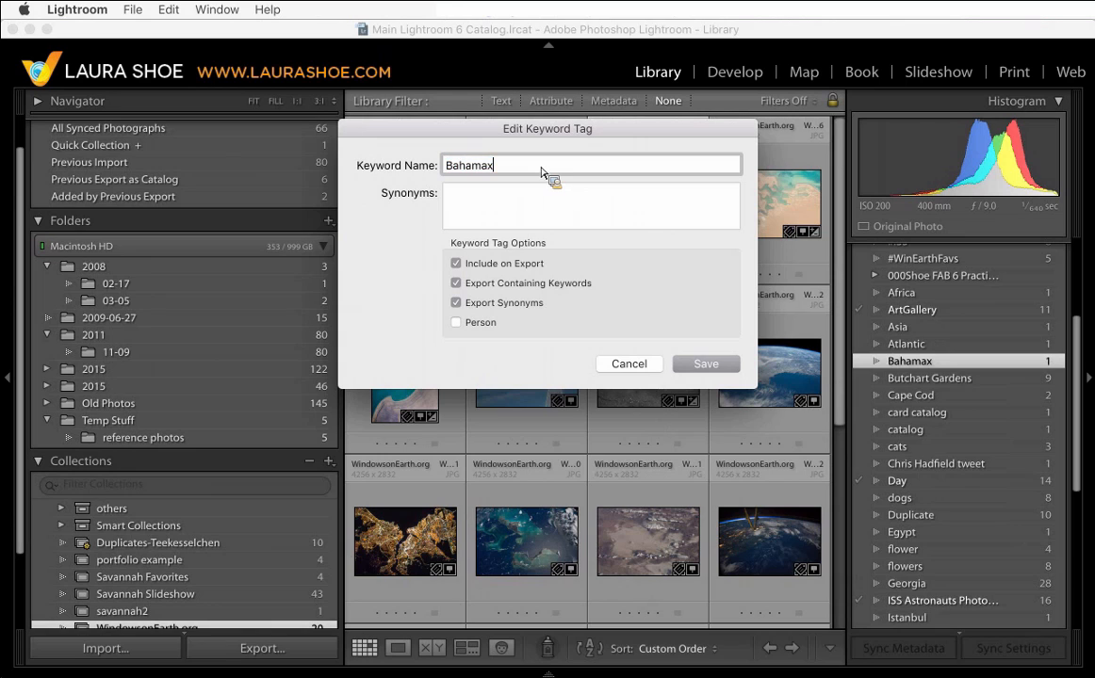
pyautogui.press('BackSpace')
pyautogui.write('s')
pyautogui.click(706, 364)
# - Filter the grid to show only the photos tagged with the "flowers" keyword
pyautogui.moveTo(721, 372); pyautogui.dragTo(945, 450)
pyautogui.scroll(-4, 936, 471)
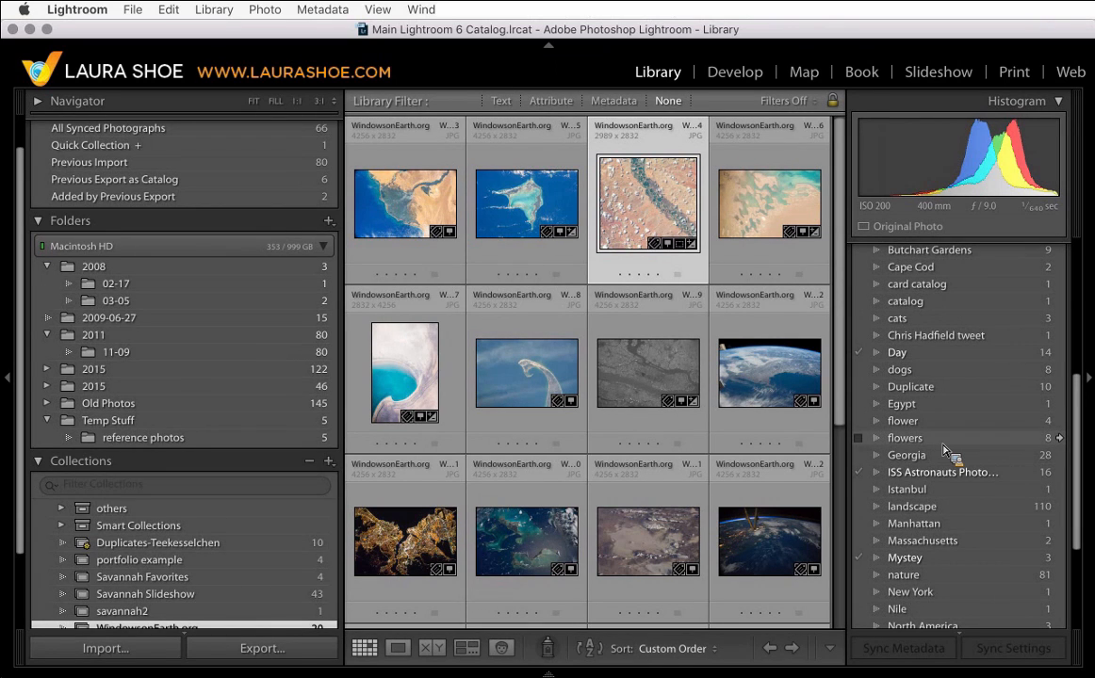
pyautogui.moveTo(944, 451); pyautogui.dragTo(939, 432)
pyautogui.moveTo(939, 432)
pyautogui.mouseDown()
pyautogui.moveTo(919, 454)
pyautogui.moveTo(938, 445)
pyautogui.mouseUp()
pyautogui.moveTo(938, 448); pyautogui.dragTo(1062, 439)
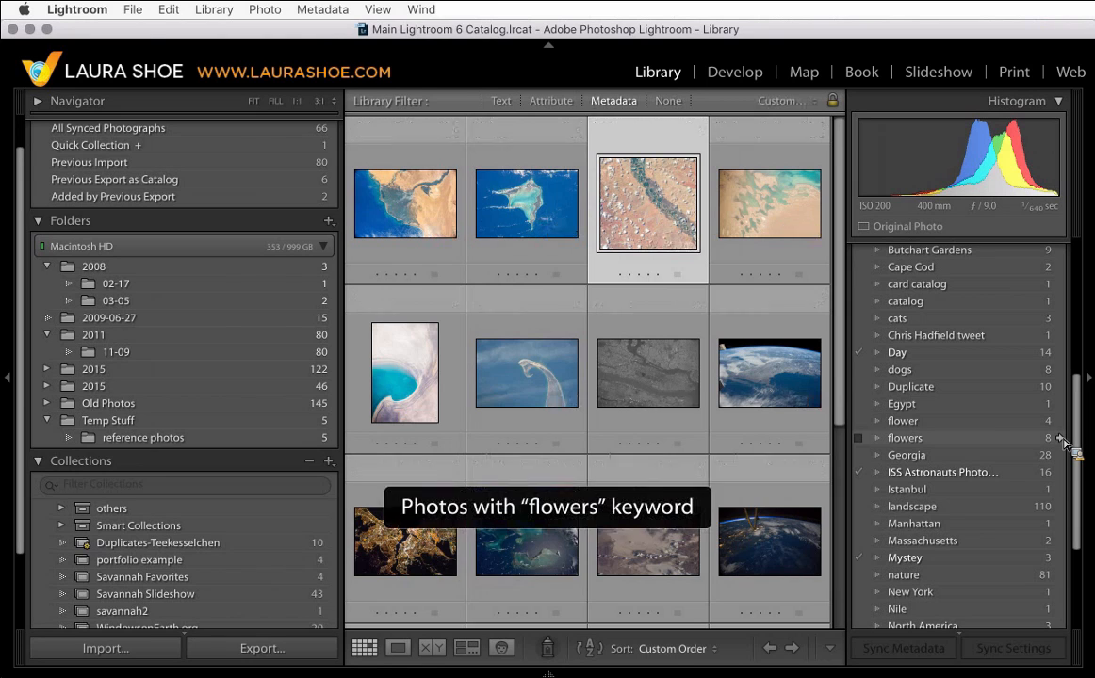
pyautogui.click(1062, 439)
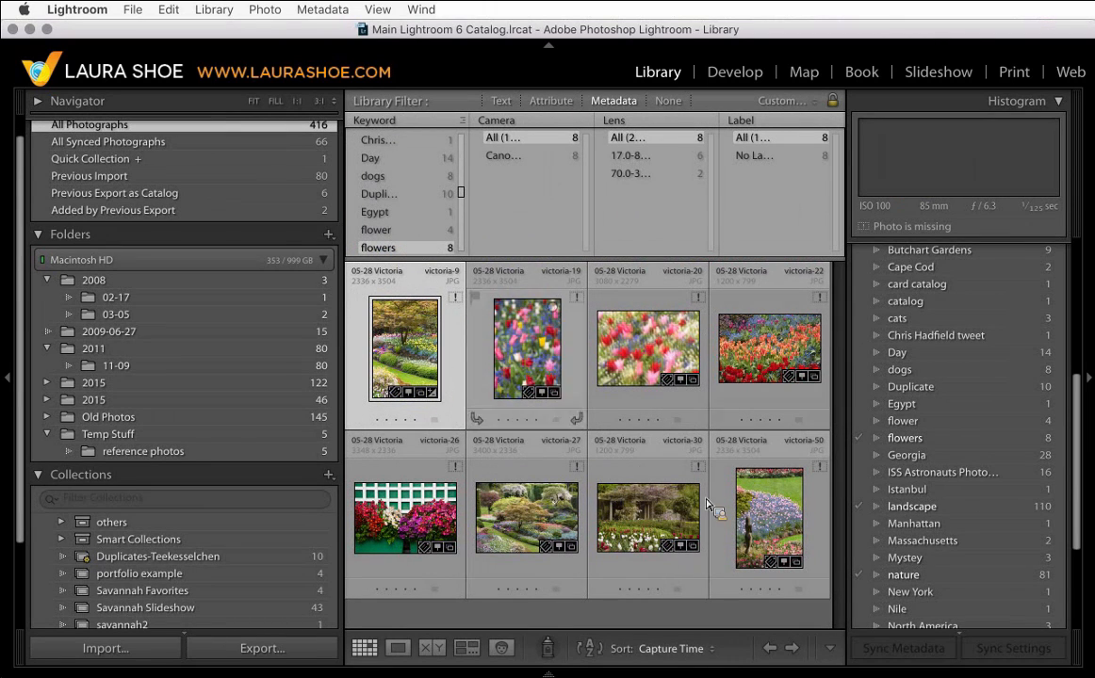
# - Select all the filtered photos and add the keyword "flower" to them
pyautogui.moveTo(381, 352)
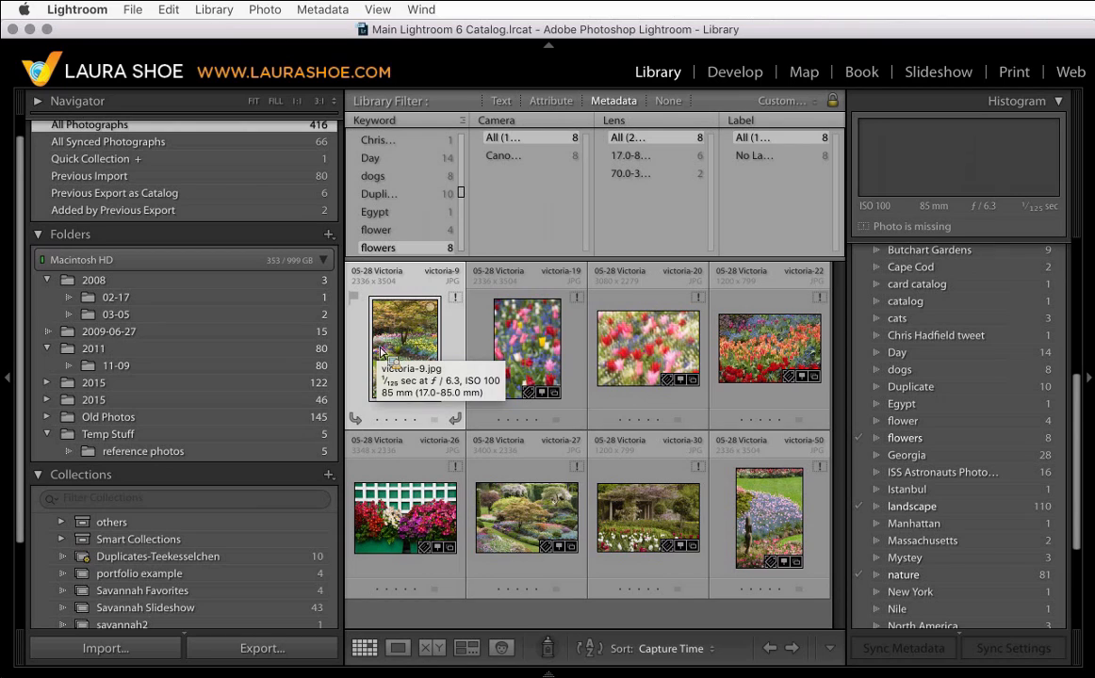
pyautogui.moveTo(630, 367)
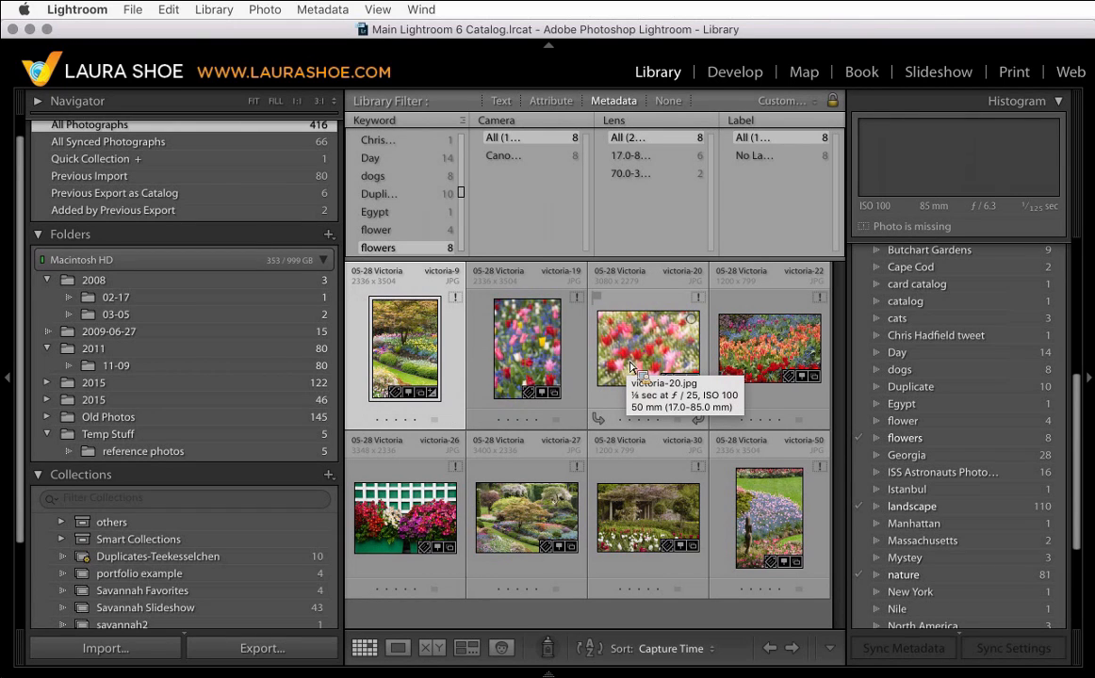
pyautogui.moveTo(562, 360)
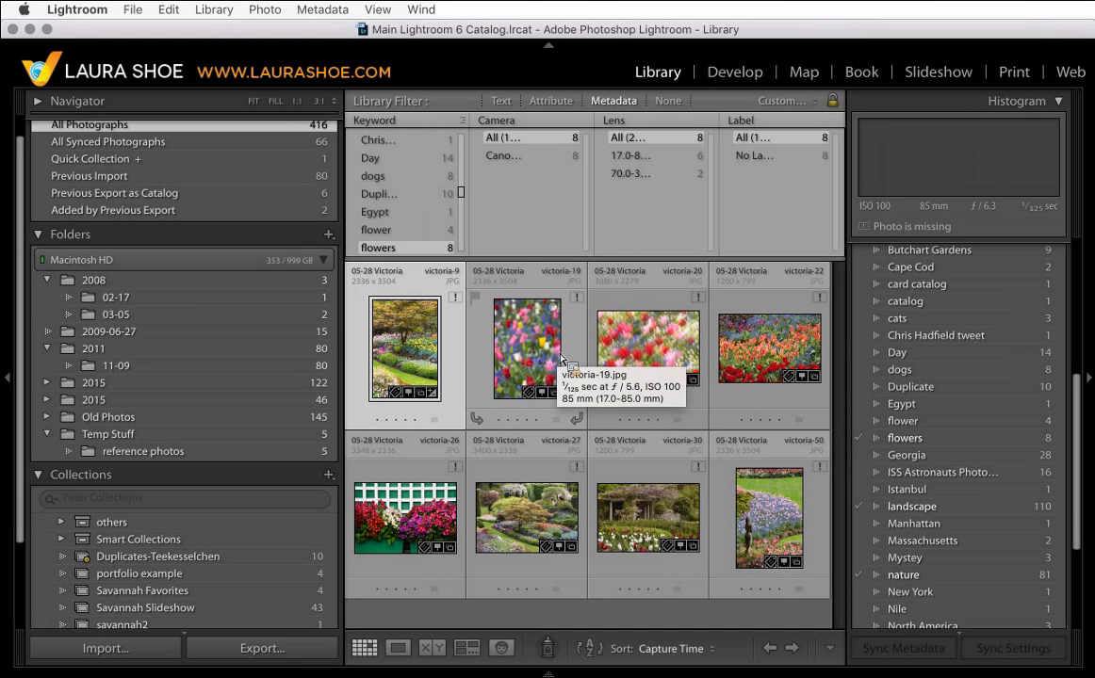
pyautogui.press('super+a')
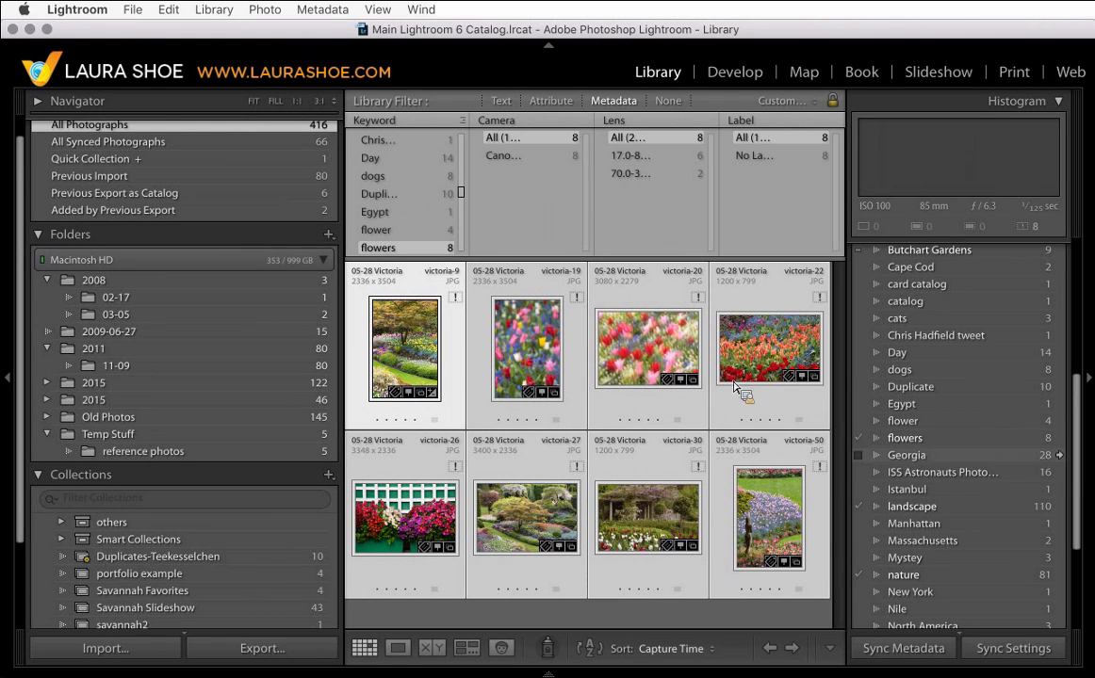
pyautogui.moveTo(734, 387); pyautogui.dragTo(861, 430)
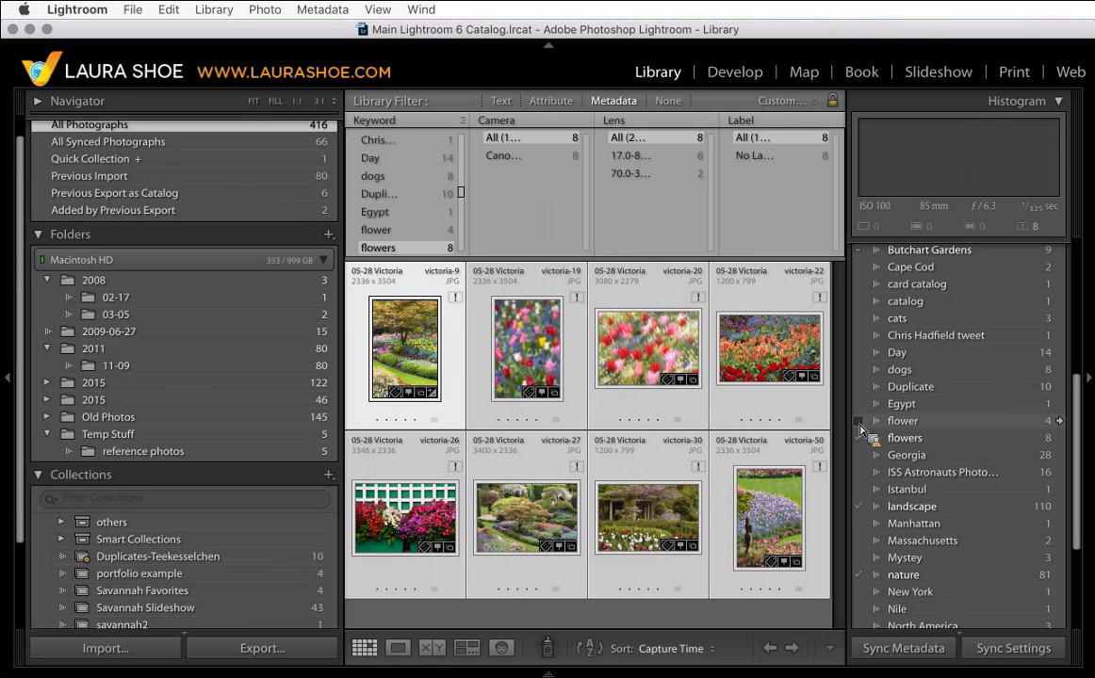
pyautogui.moveTo(861, 429); pyautogui.dragTo(860, 432)
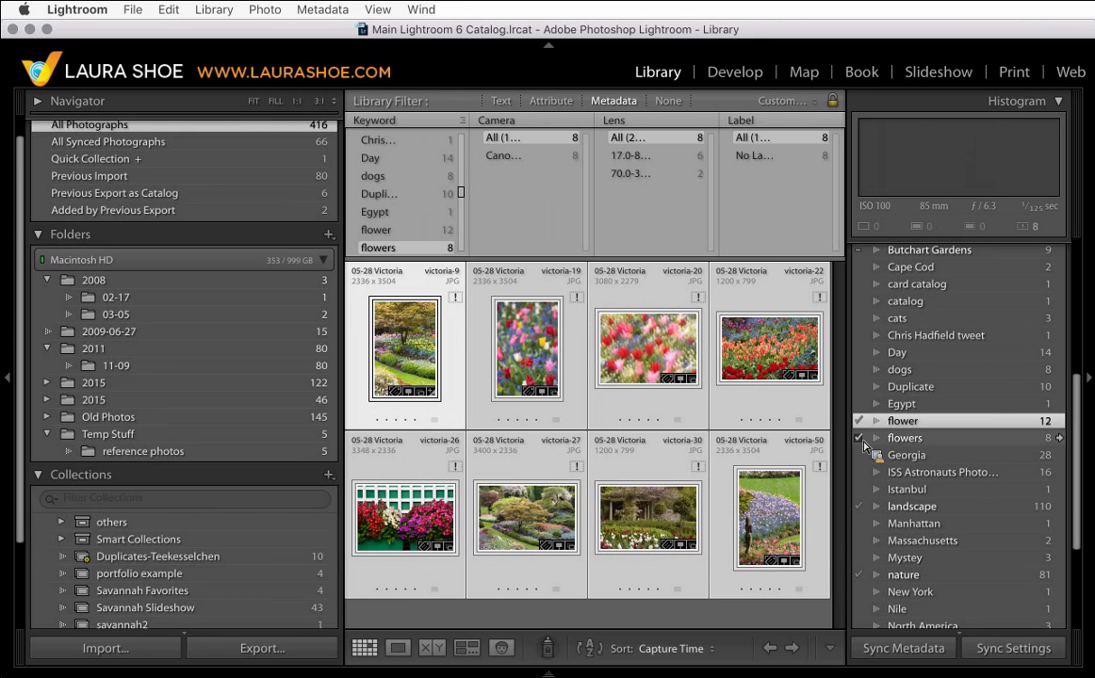
# - Remove the "flowers" keyword from the selected photos and clear the library filter
pyautogui.press('super+Tab')
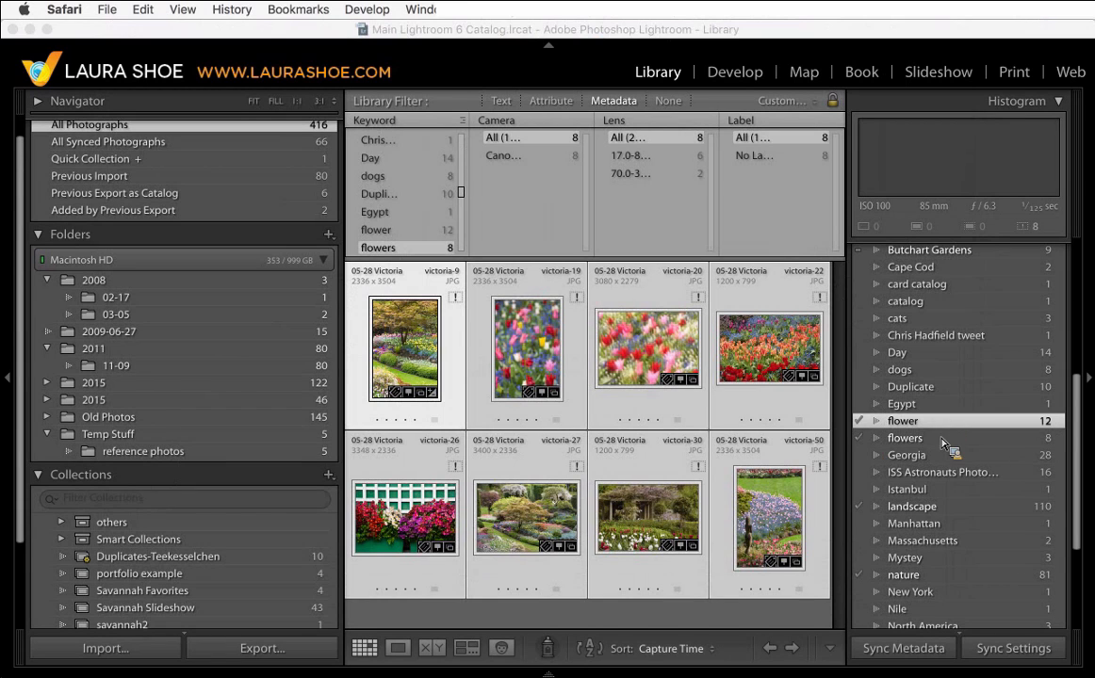
pyautogui.click(861, 440)
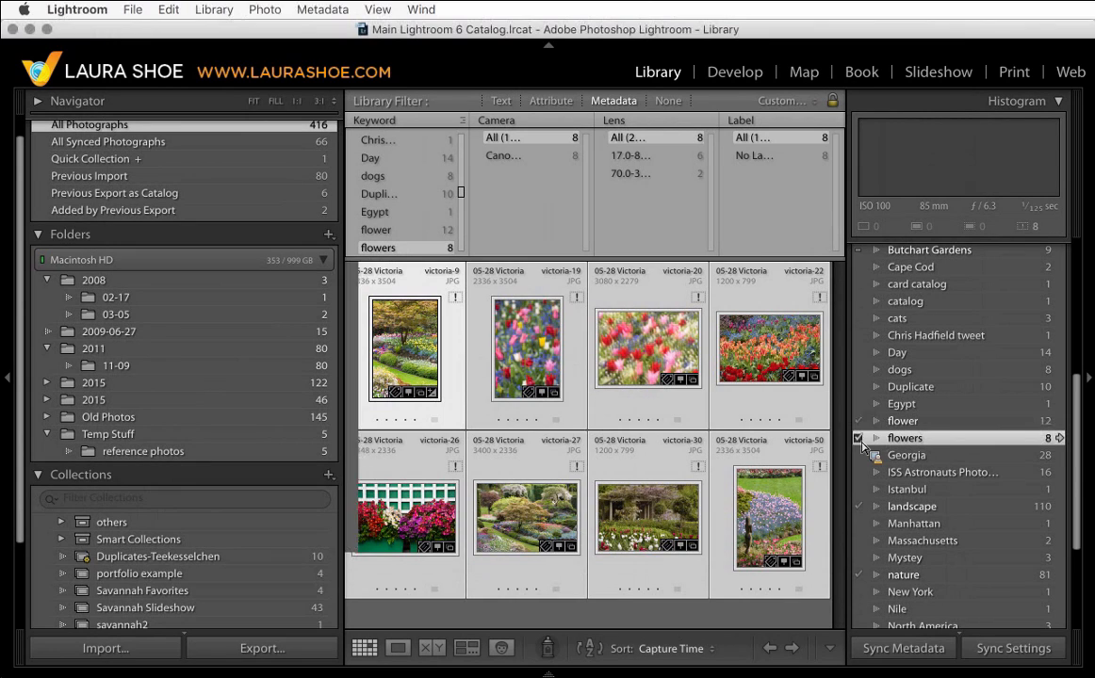
pyautogui.moveTo(861, 448); pyautogui.dragTo(578, 384)
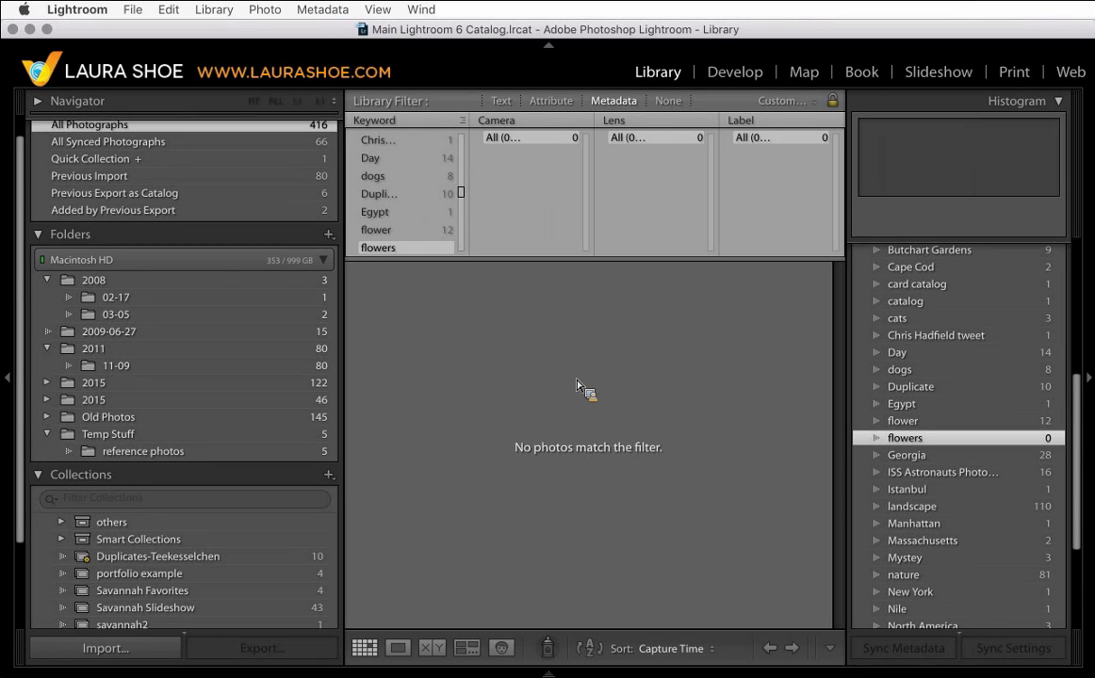
pyautogui.moveTo(578, 384); pyautogui.dragTo(667, 110)
pyautogui.click(669, 104)
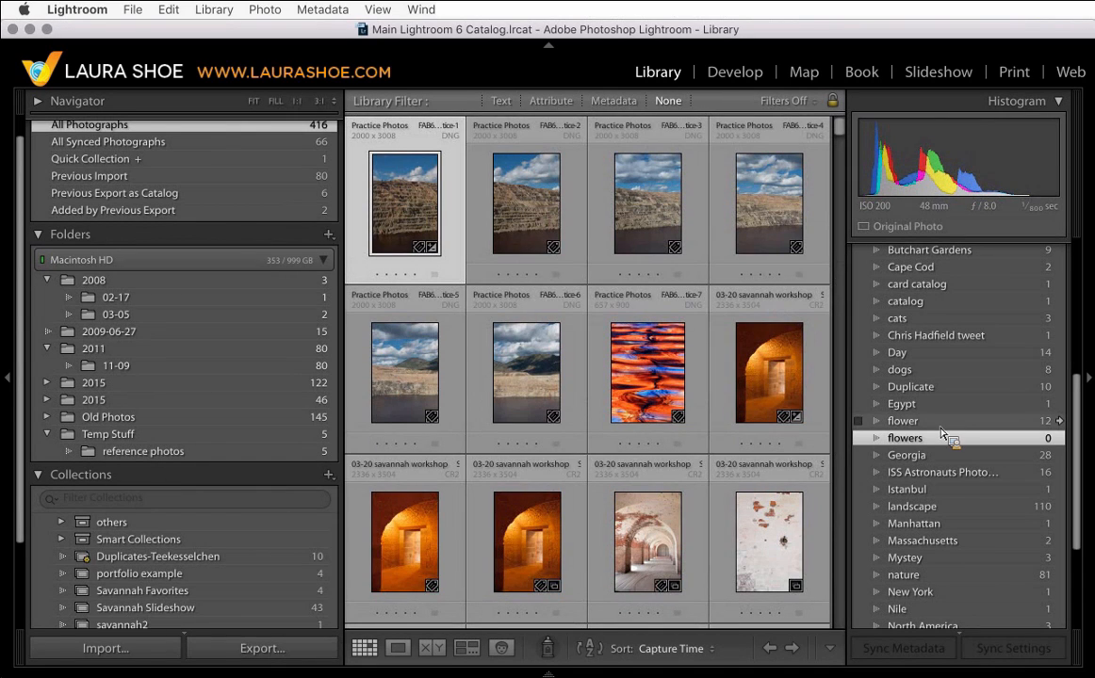
# - Delete the "flowers" keyword from the keyword list
pyautogui.moveTo(963, 428); pyautogui.dragTo(943, 444)
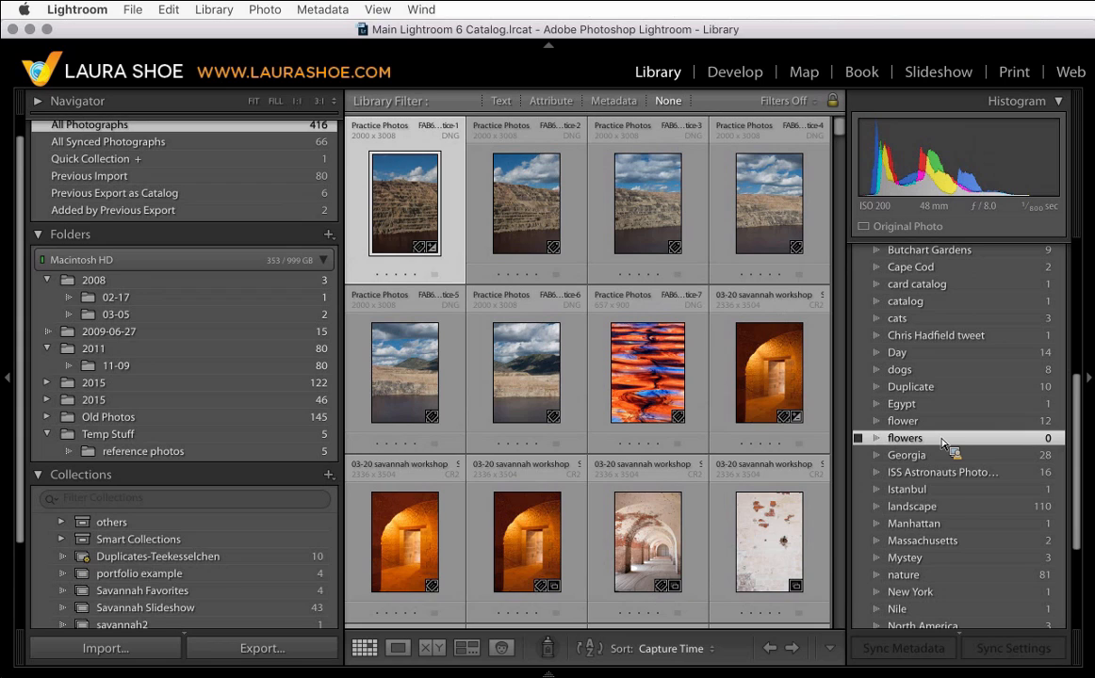
pyautogui.rightClick(943, 441)
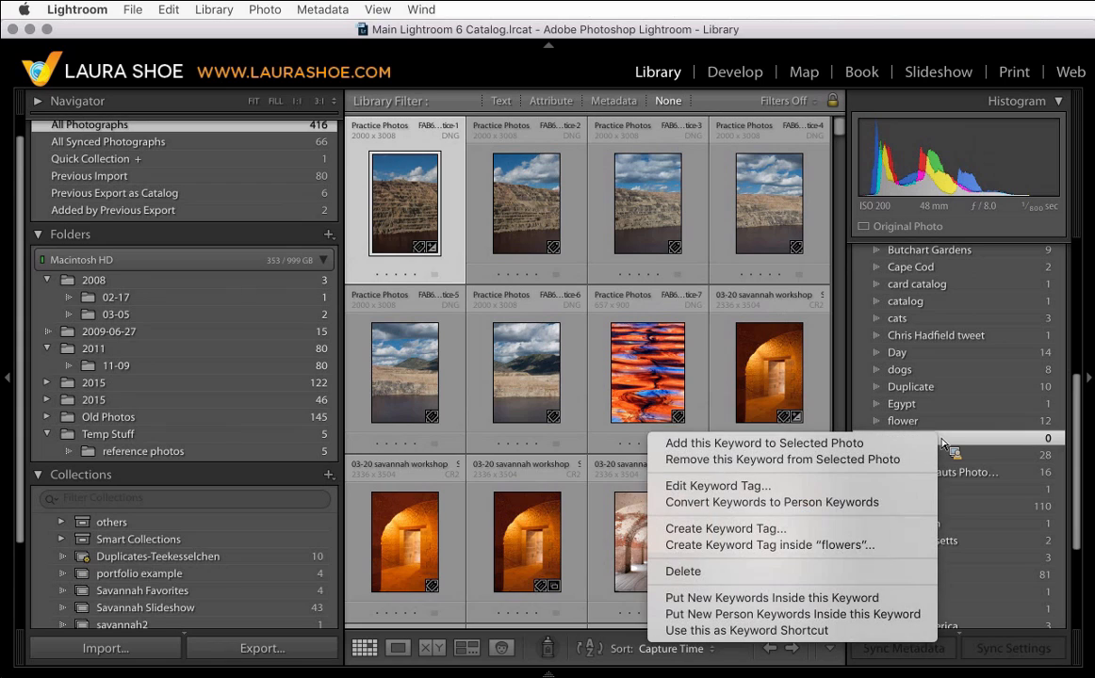
pyautogui.click(788, 572)
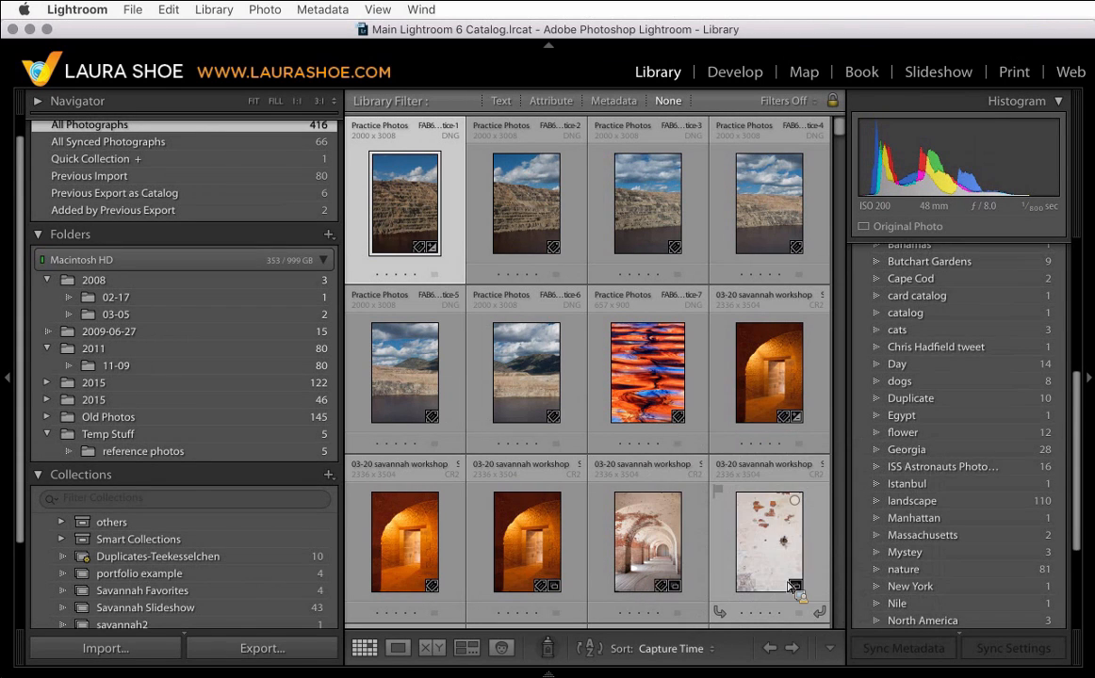
# - Scroll through the keyword list to review the existing keywords
pyautogui.moveTo(796, 592)
pyautogui.mouseDown()
pyautogui.moveTo(834, 459)
pyautogui.moveTo(966, 483)
pyautogui.moveTo(956, 441)
pyautogui.mouseUp()
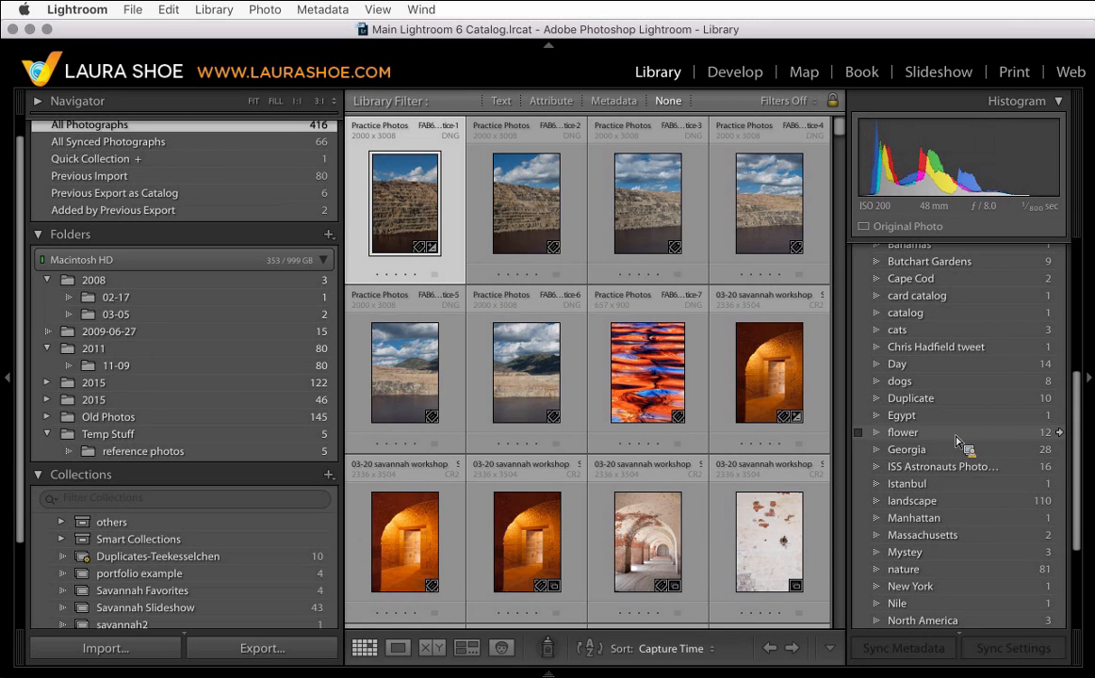
pyautogui.moveTo(956, 439); pyautogui.dragTo(1083, 481)
pyautogui.moveTo(1082, 480); pyautogui.dragTo(942, 439)
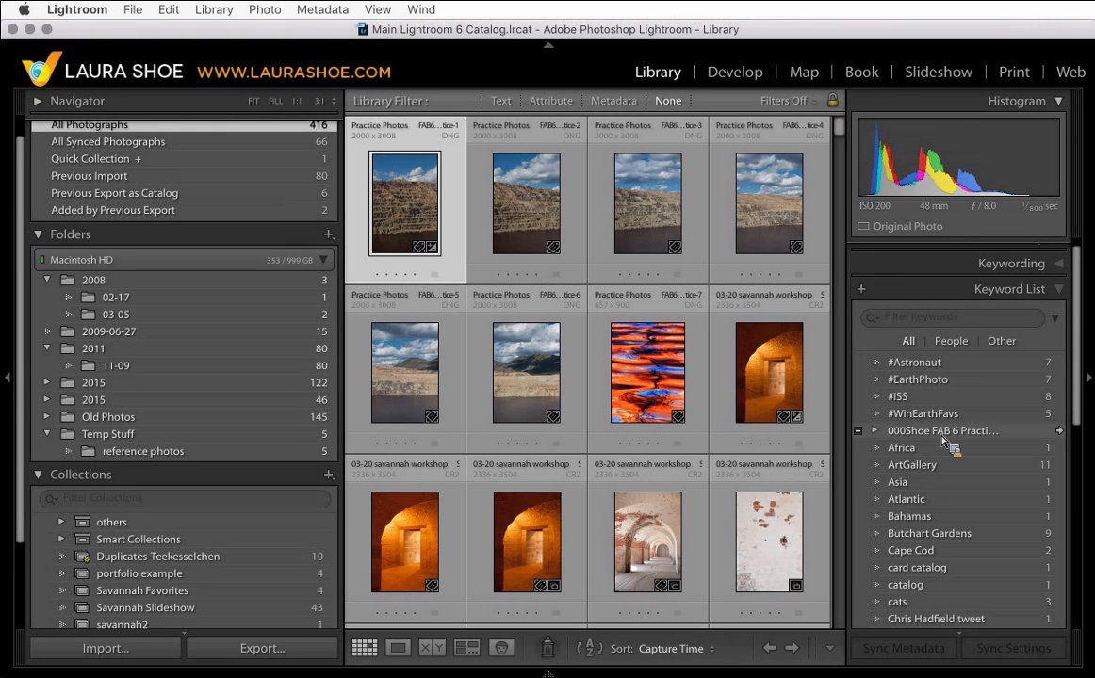
pyautogui.moveTo(942, 439); pyautogui.dragTo(879, 439)
pyautogui.moveTo(878, 439); pyautogui.dragTo(929, 565)
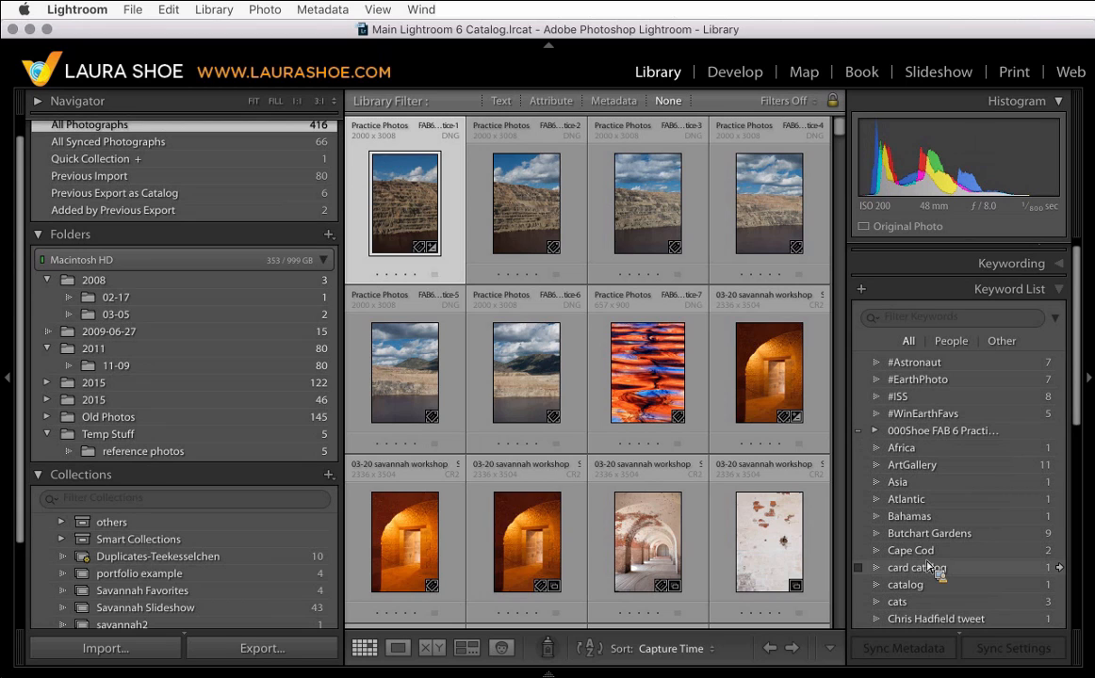
pyautogui.moveTo(929, 565)
pyautogui.mouseDown()
pyautogui.moveTo(936, 527)
pyautogui.moveTo(935, 568)
pyautogui.moveTo(938, 556)
pyautogui.mouseUp()
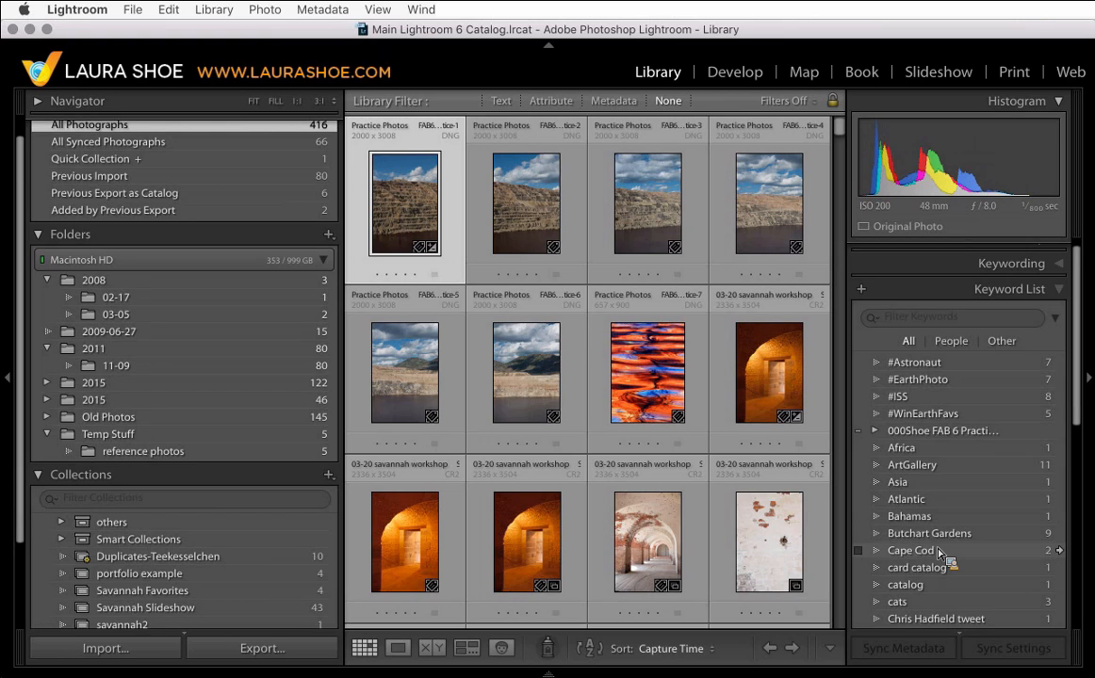
pyautogui.scroll(-5, 942, 559)
# - Create a new top-level keyword named LOCATION
pyautogui.moveTo(938, 556); pyautogui.dragTo(866, 311)
pyautogui.scroll(10, 943, 559)
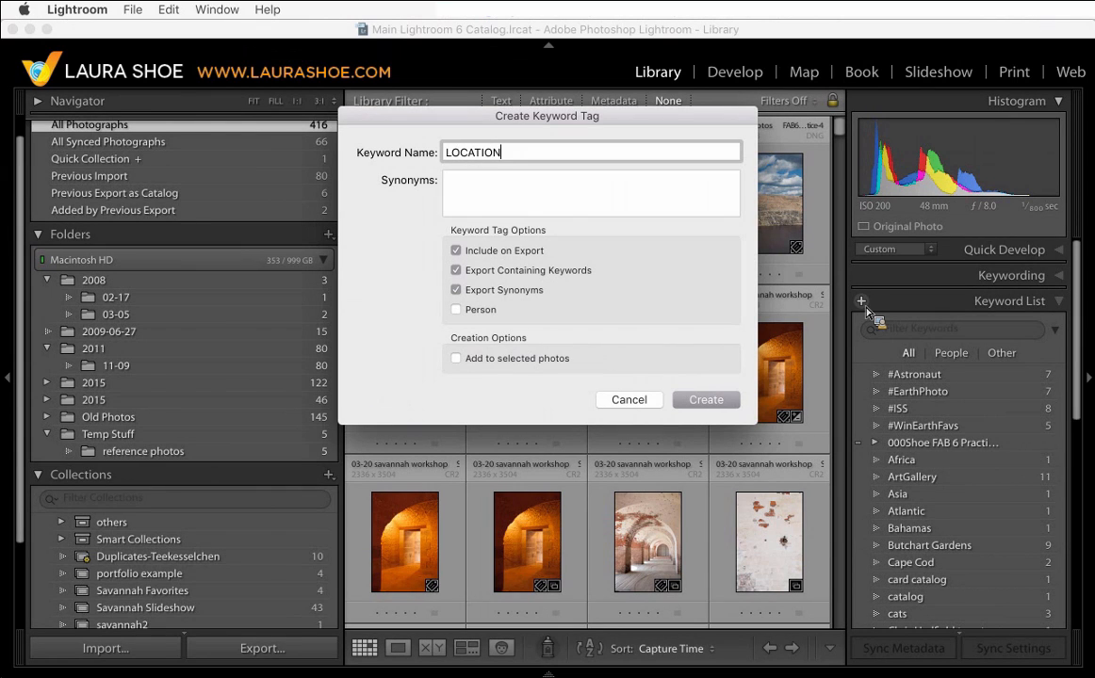
pyautogui.write('LOCATION')
pyautogui.click(724, 401)
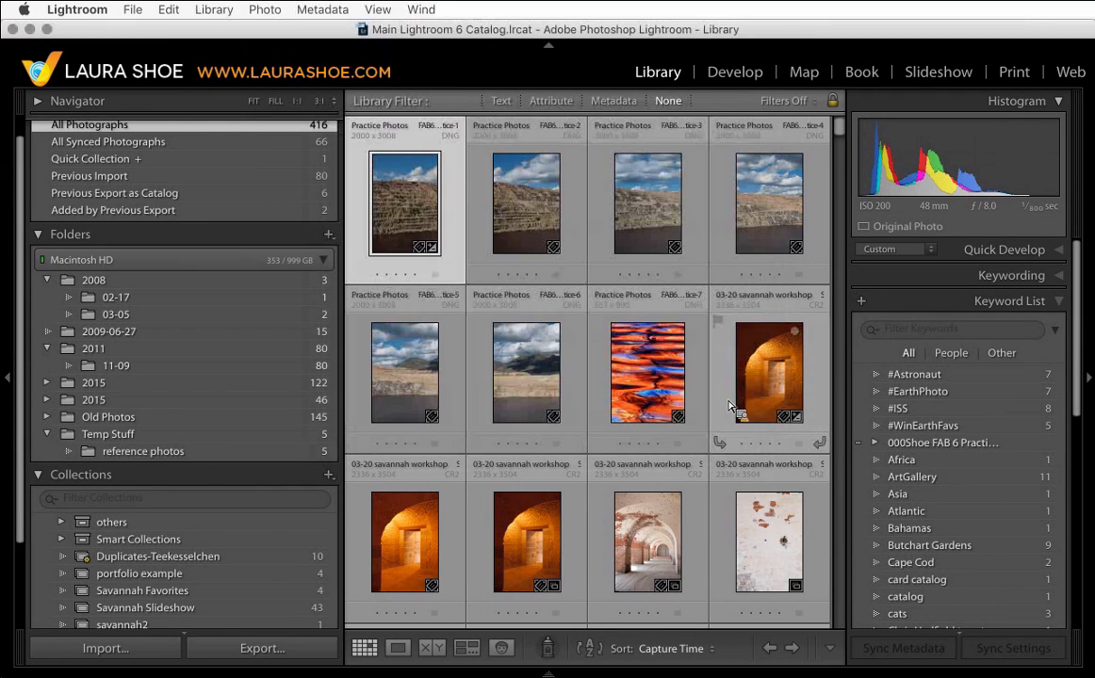
# - Create a new keyword named Europe
pyautogui.scroll(-6, 931, 516)
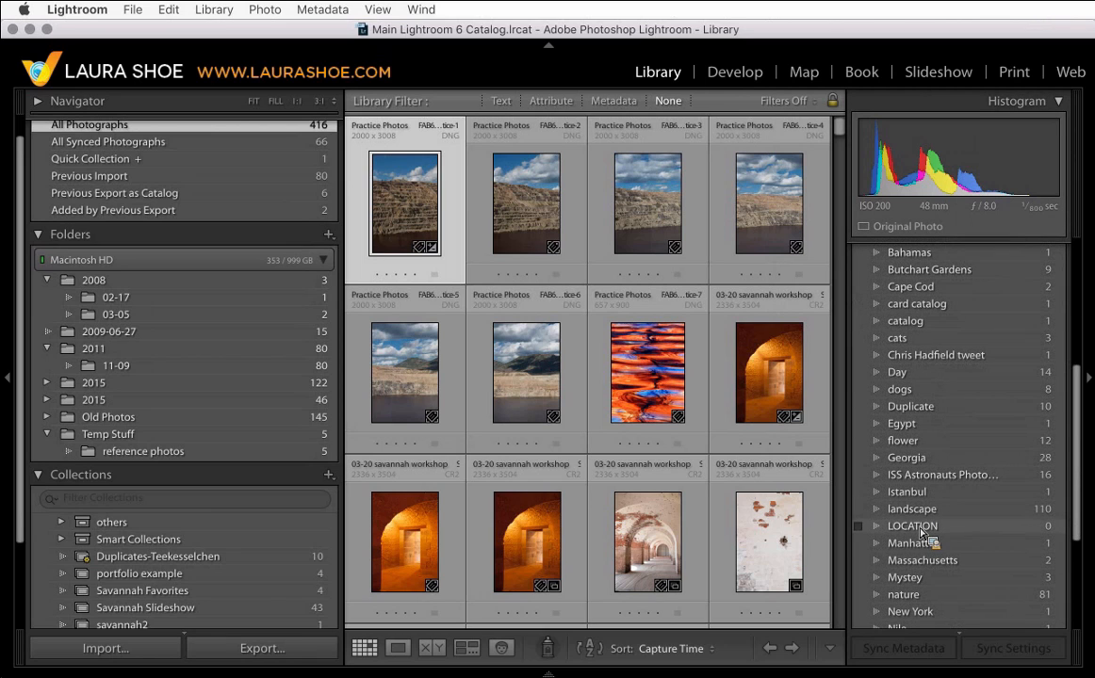
pyautogui.scroll(7, 921, 534)
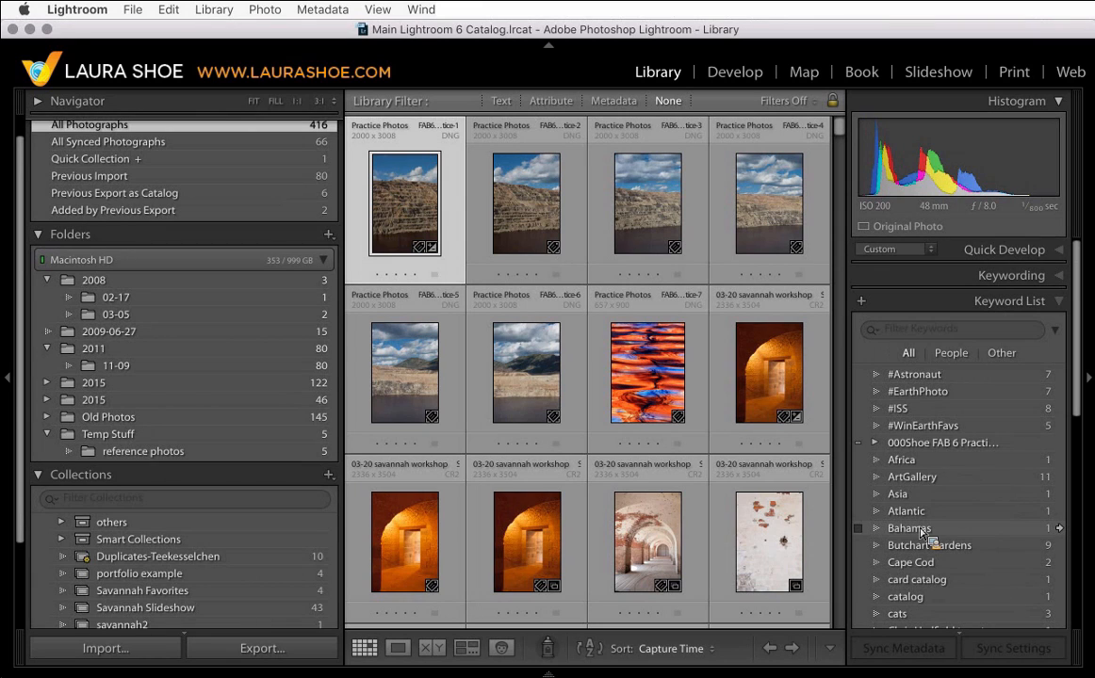
pyautogui.scroll(-7, 922, 534)
pyautogui.scroll(8, 900, 547)
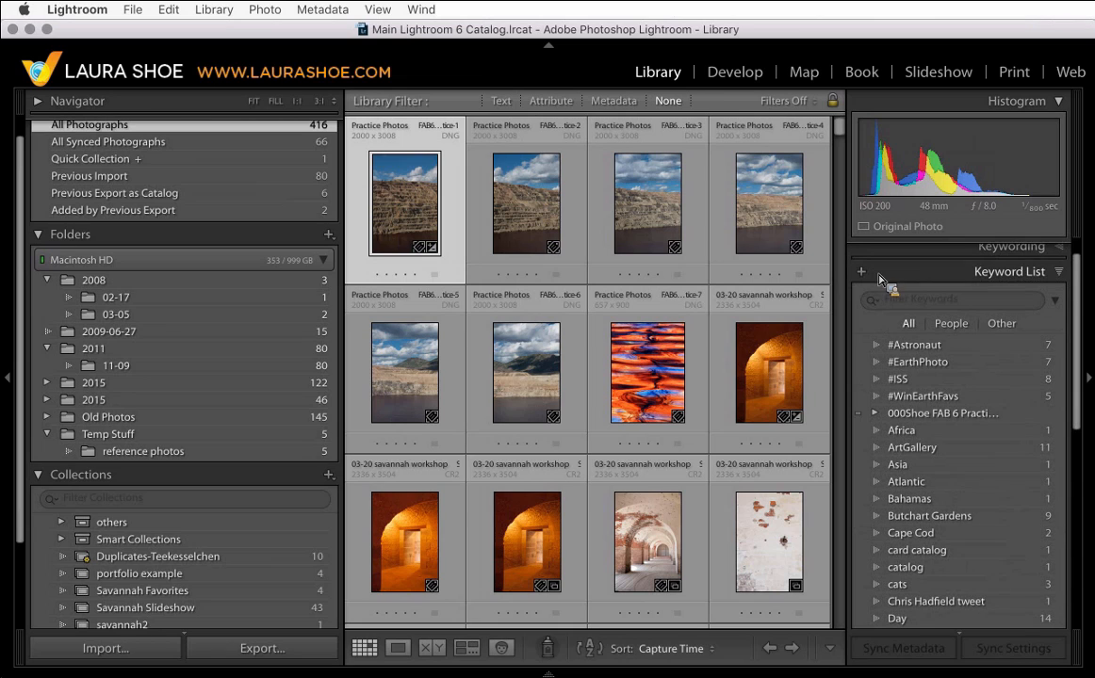
pyautogui.click(863, 273)
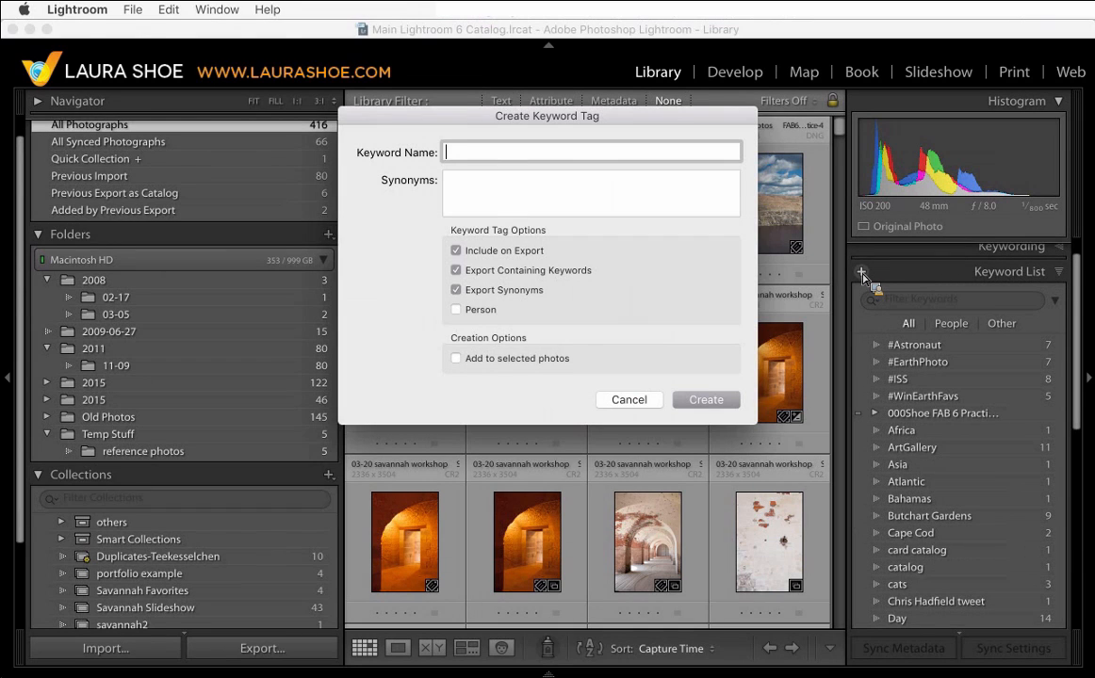
pyautogui.write('Europe')
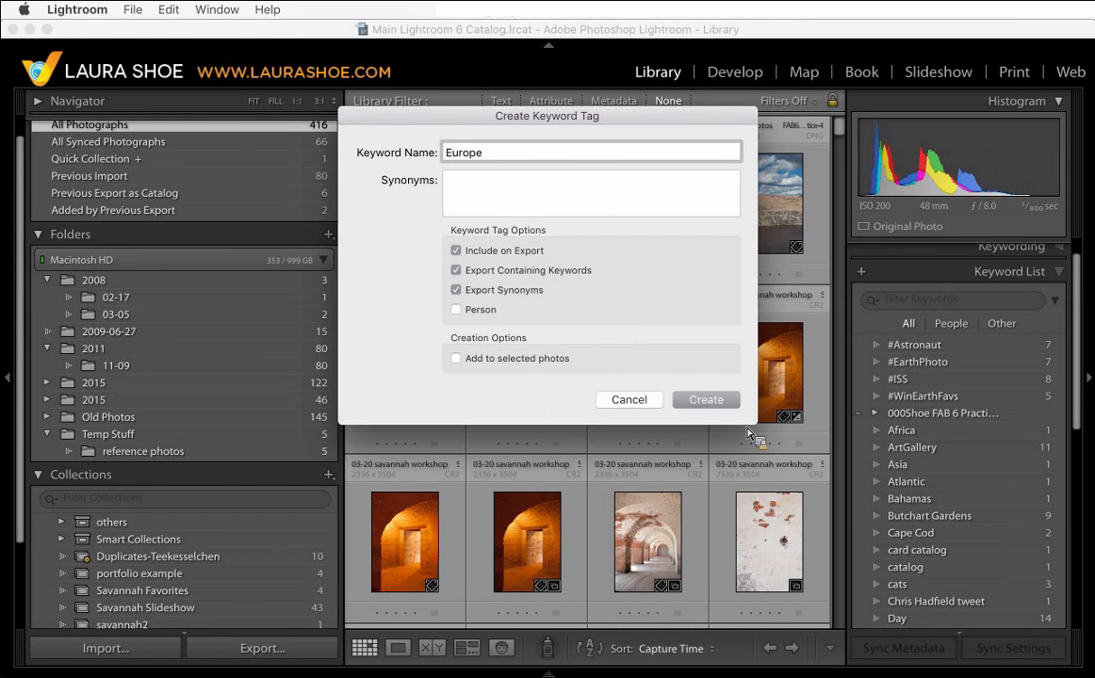
pyautogui.click(731, 403)
# - Nest the Europe keyword inside LOCATION and the Turkey keyword inside Europe
pyautogui.scroll(-5, 873, 454)
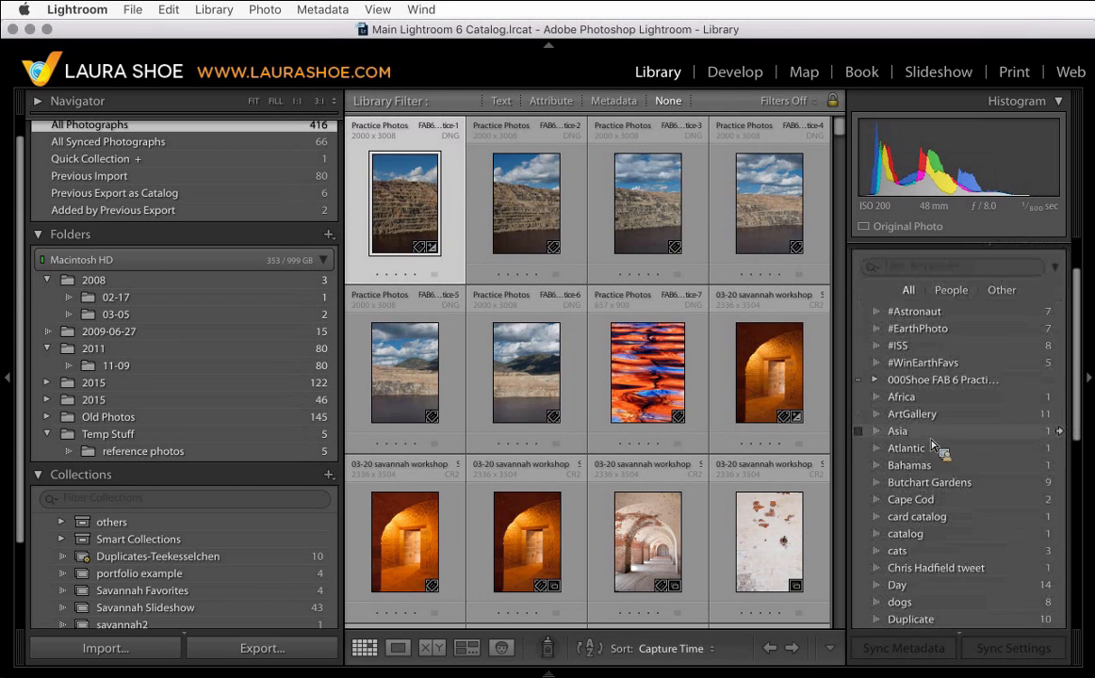
pyautogui.scroll(-3, 933, 447)
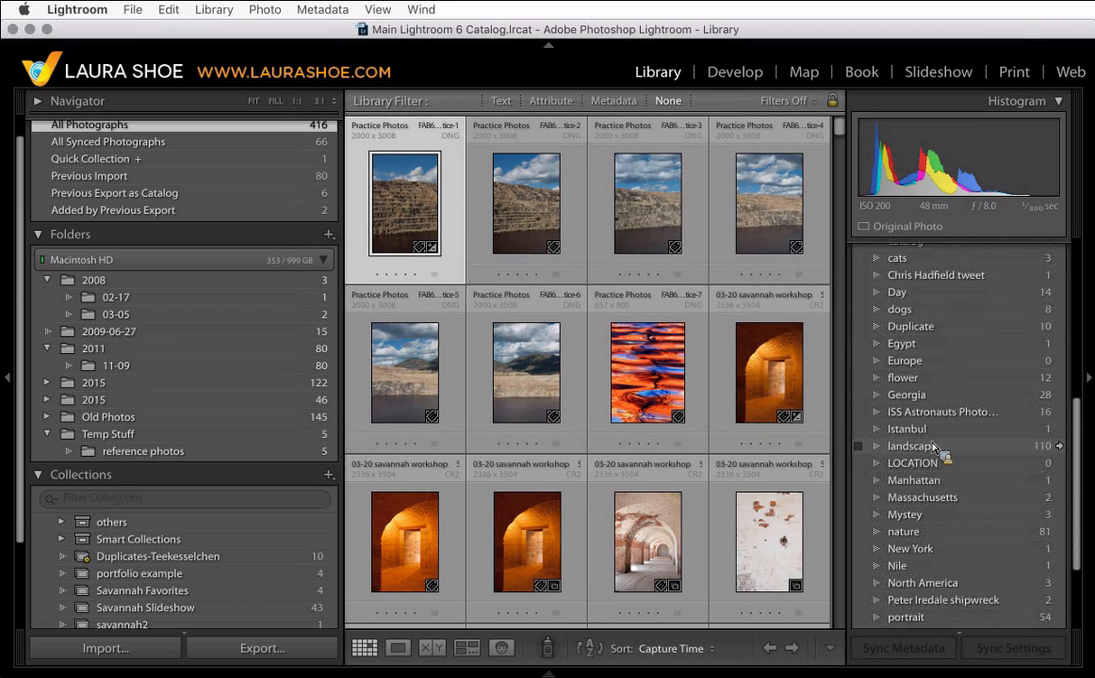
pyautogui.moveTo(933, 447); pyautogui.dragTo(879, 464)
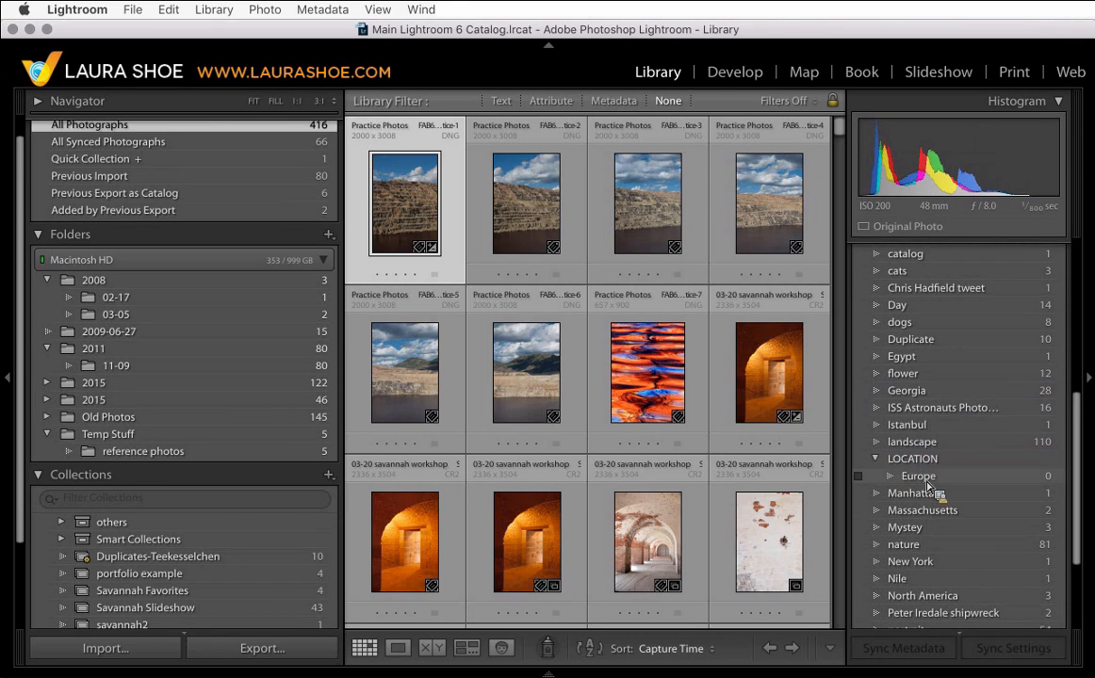
pyautogui.scroll(-5, 950, 476)
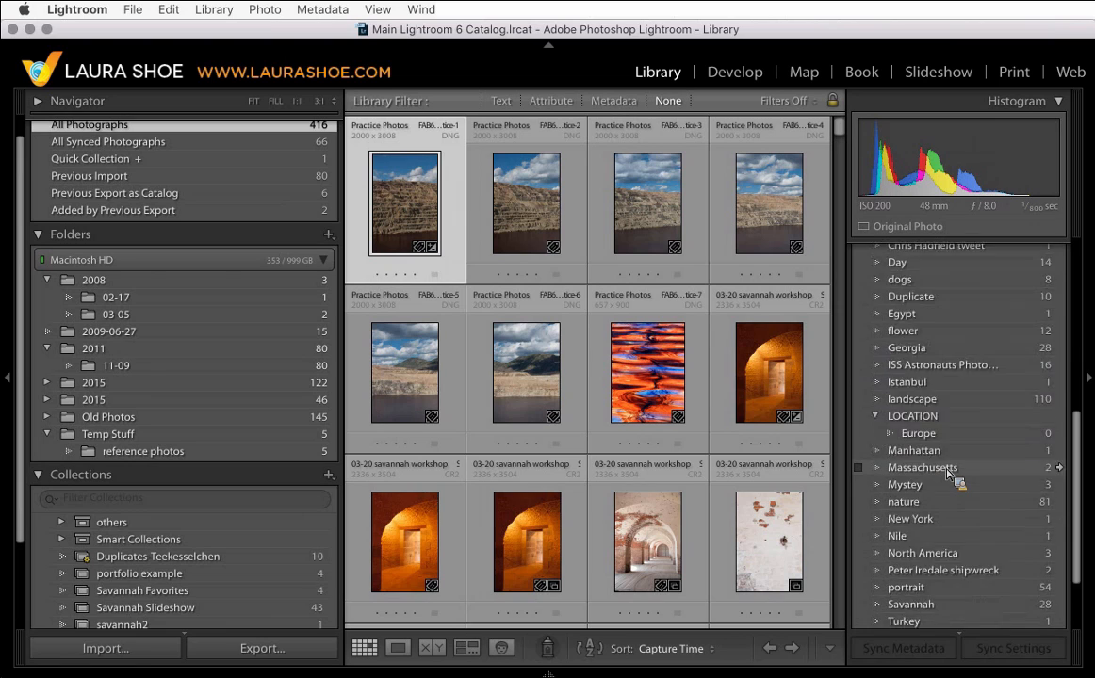
pyautogui.moveTo(947, 476); pyautogui.dragTo(939, 385)
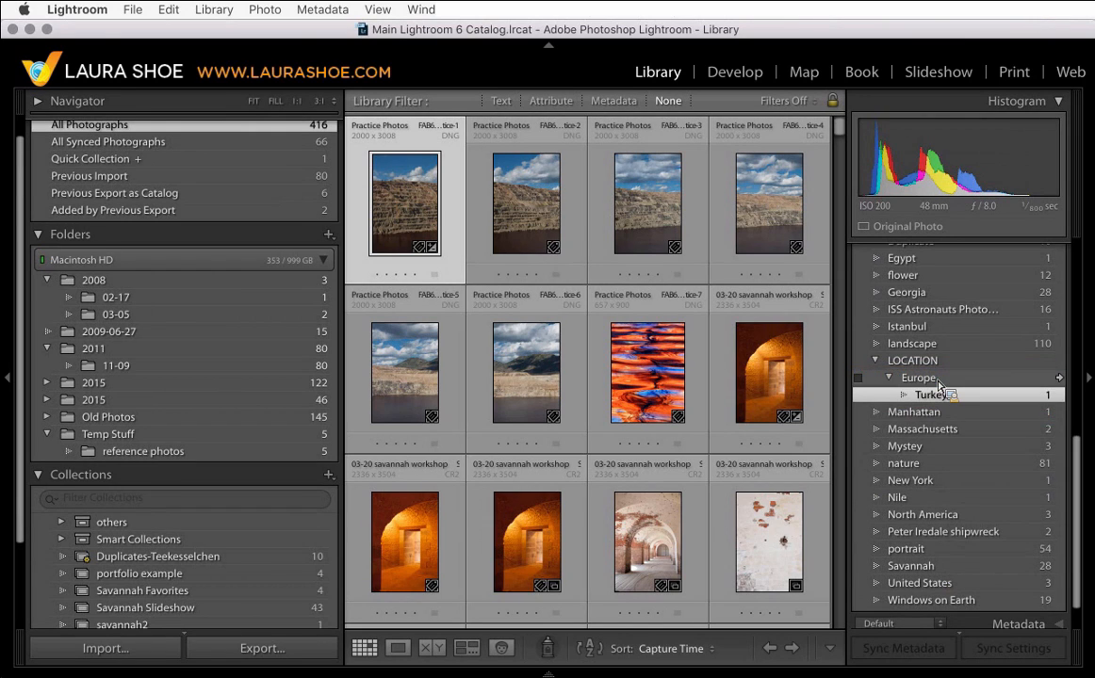
# - Create a North America keyword with the option to put it inside LOCATION
pyautogui.scroll(3, 937, 410)
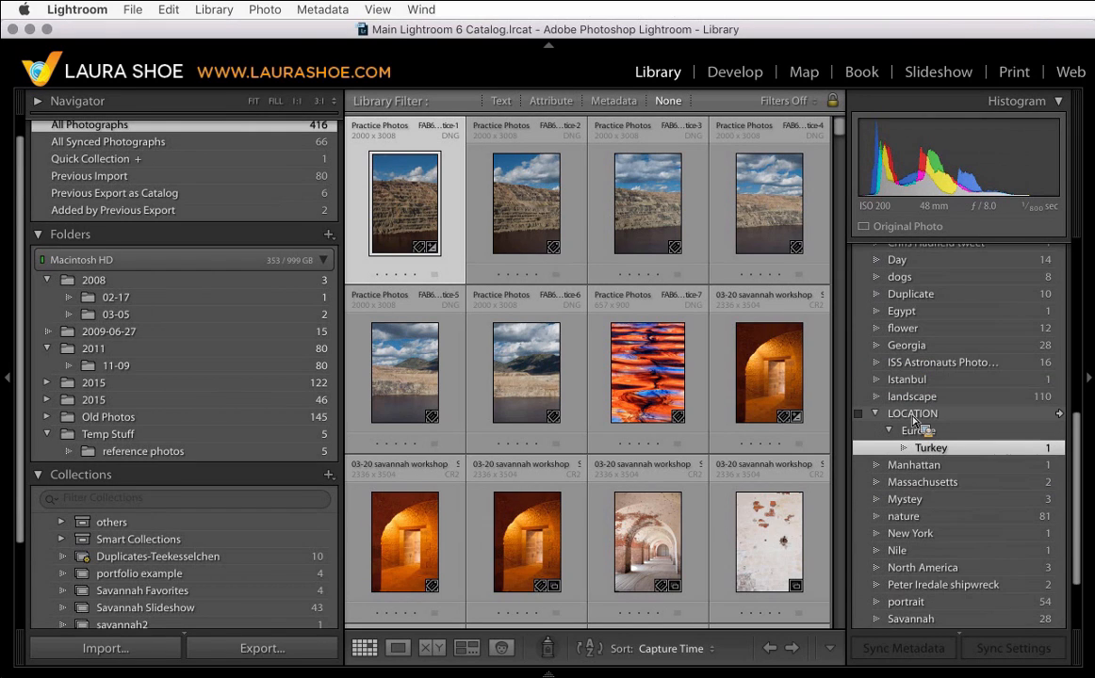
pyautogui.scroll(5, 914, 420)
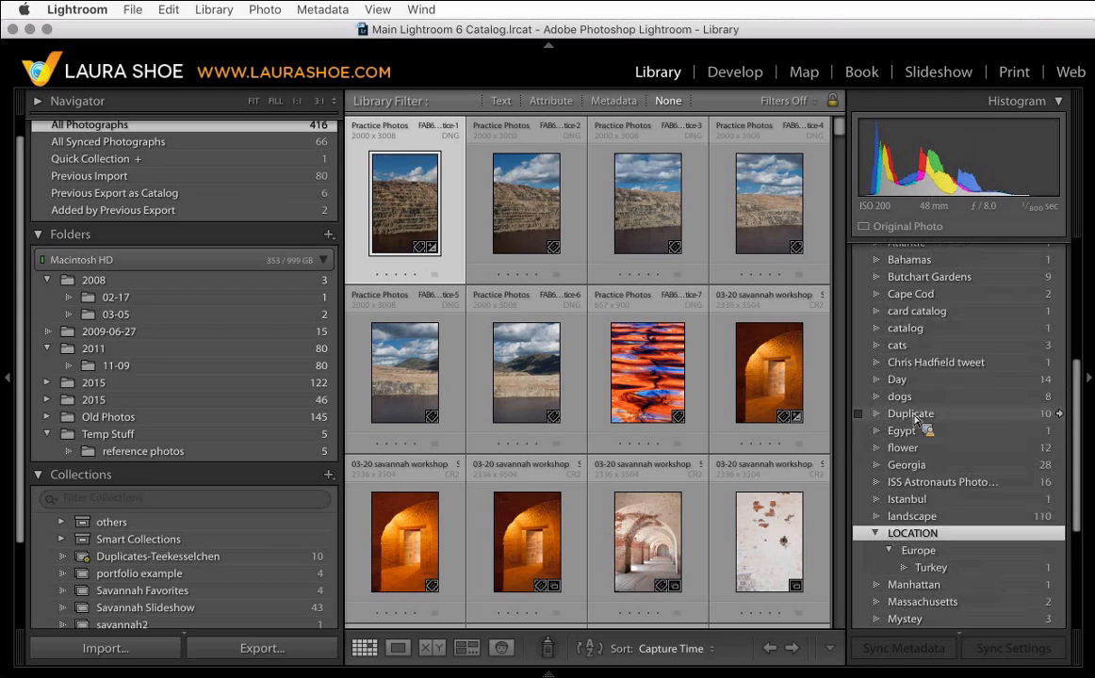
pyautogui.scroll(3, 916, 421)
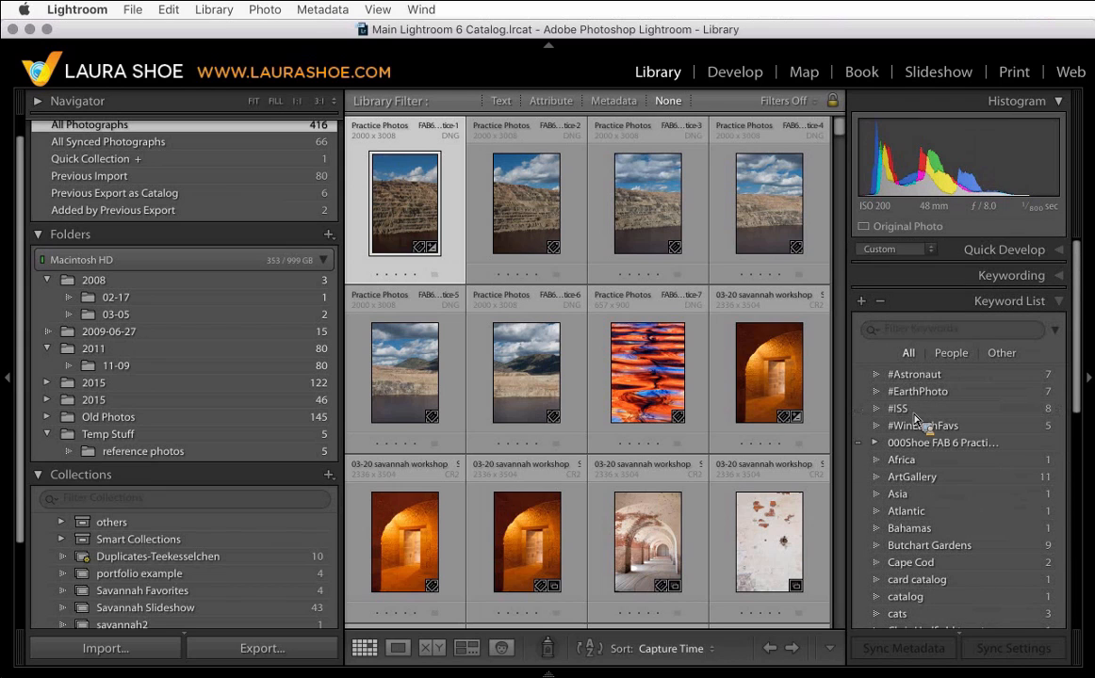
pyautogui.click(861, 302)
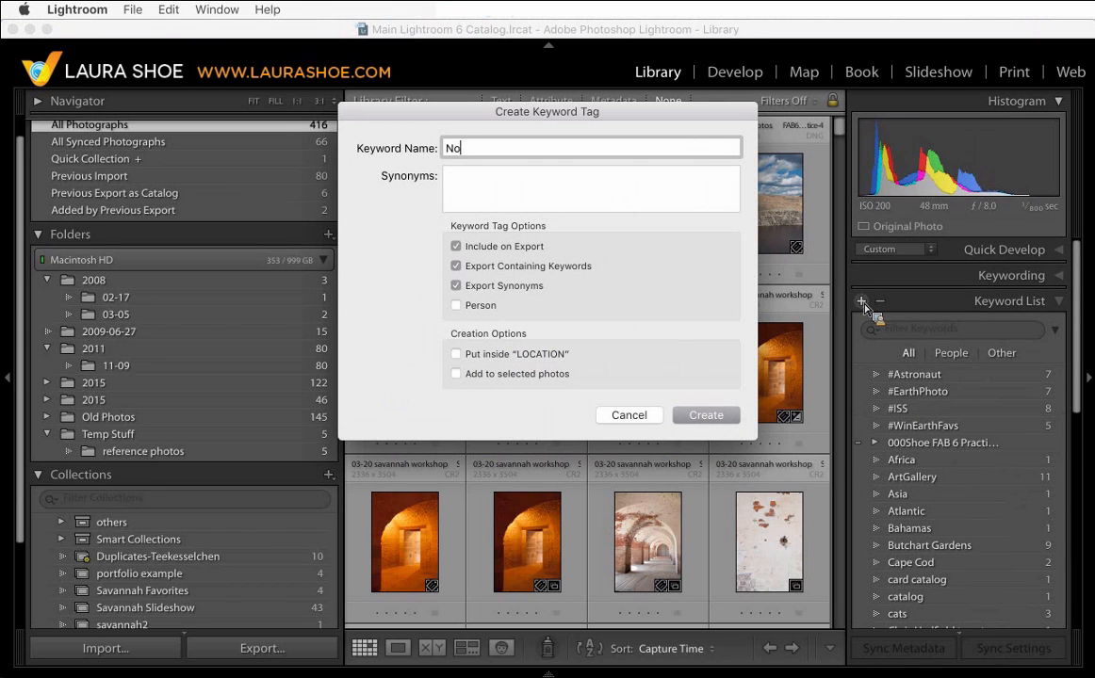
pyautogui.write('North America')
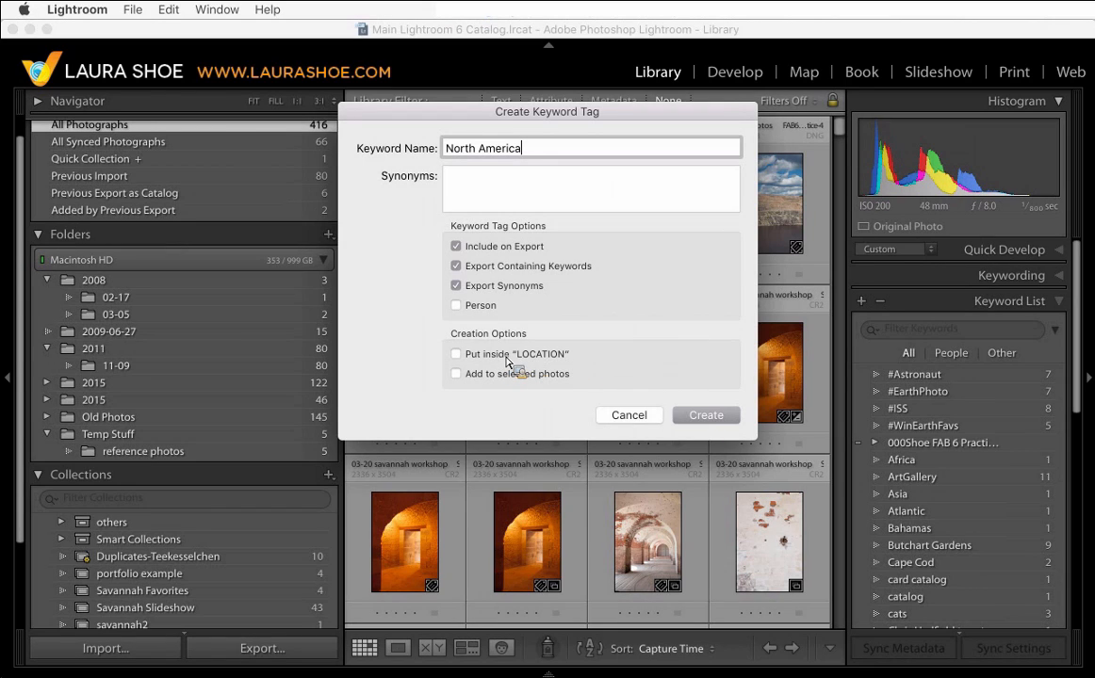
pyautogui.click(459, 357)
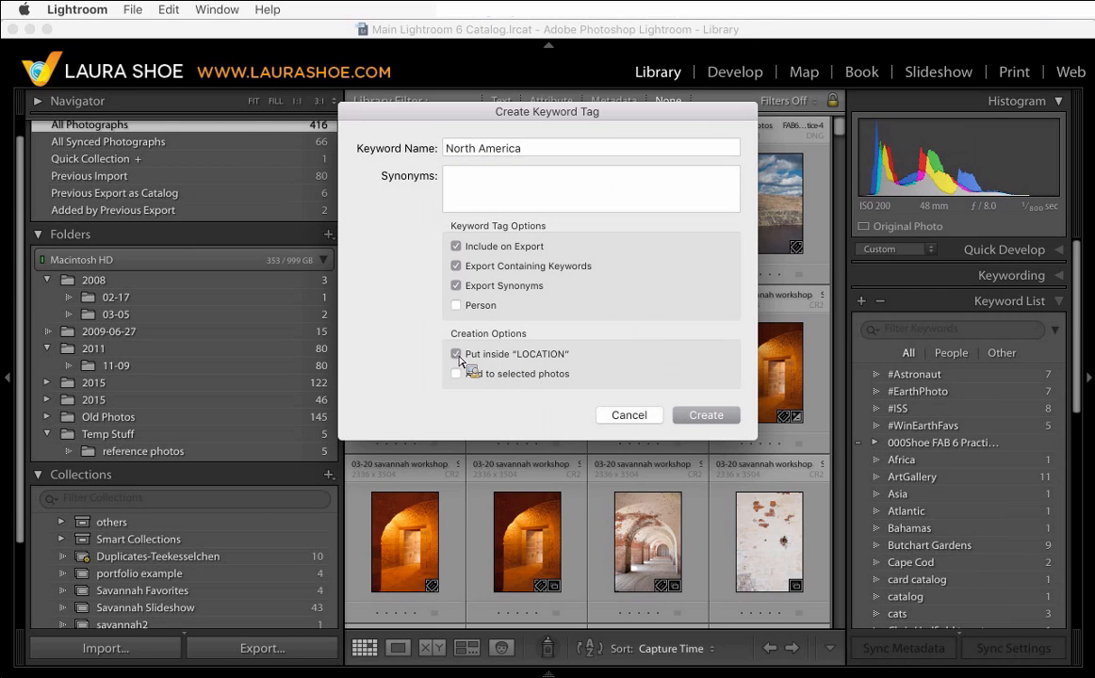
pyautogui.click(706, 416)
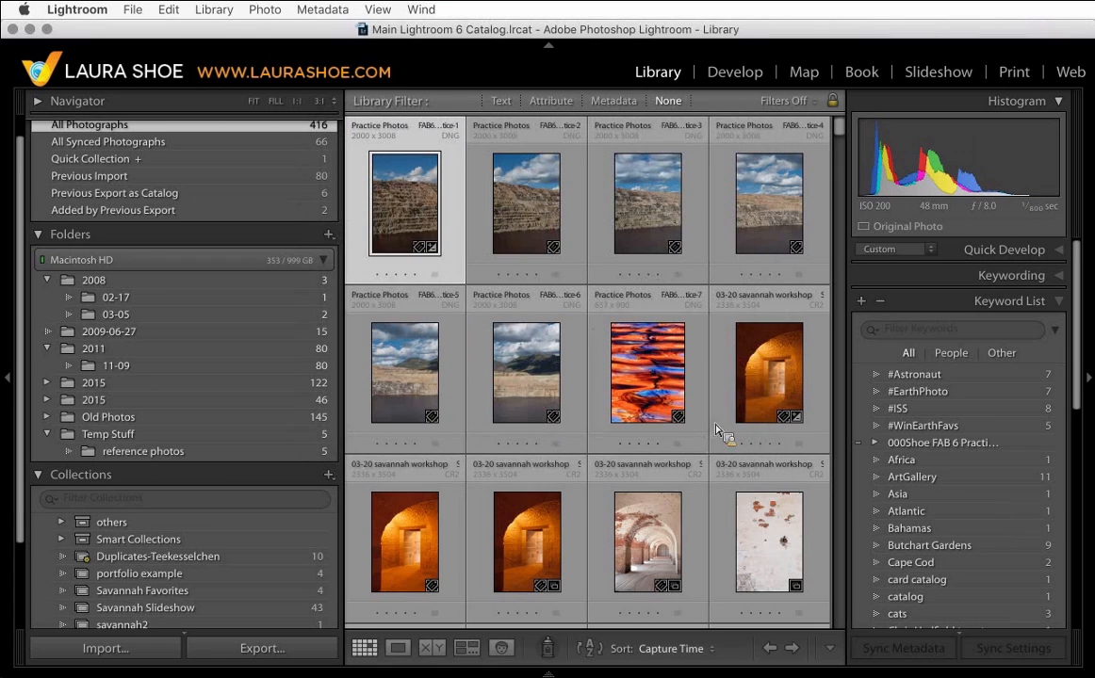
# - Create a United States keyword inside LOCATION
pyautogui.scroll(-5, 872, 504)
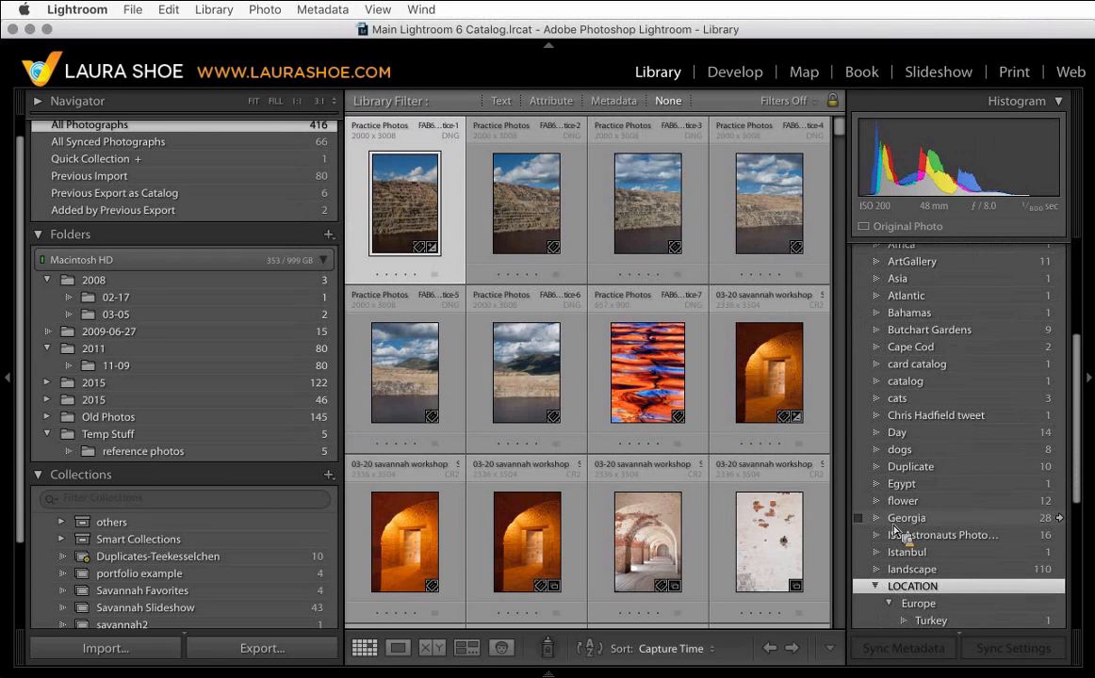
pyautogui.scroll(-3, 894, 528)
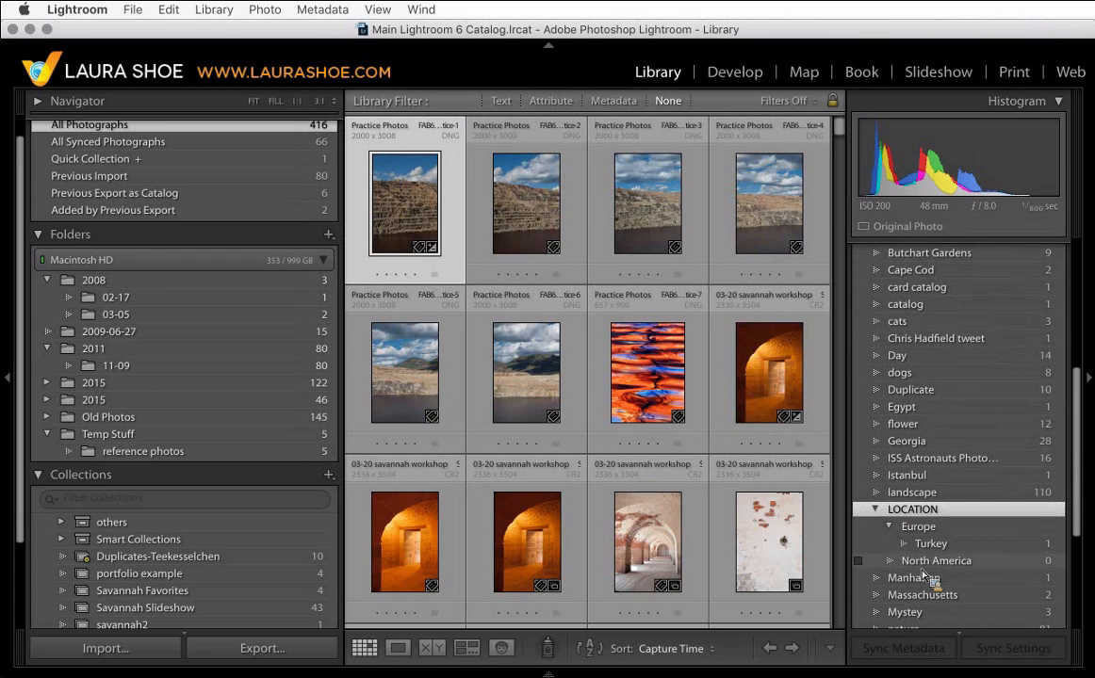
pyautogui.moveTo(930, 570); pyautogui.dragTo(872, 552)
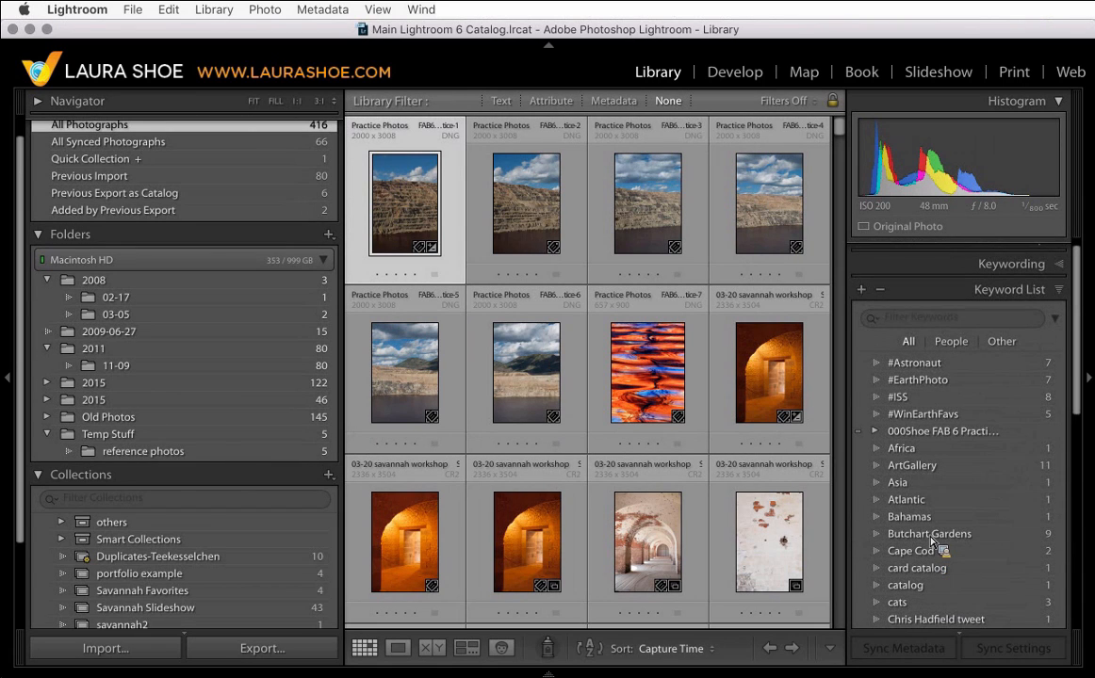
pyautogui.click(862, 291)
pyautogui.write('Unite')
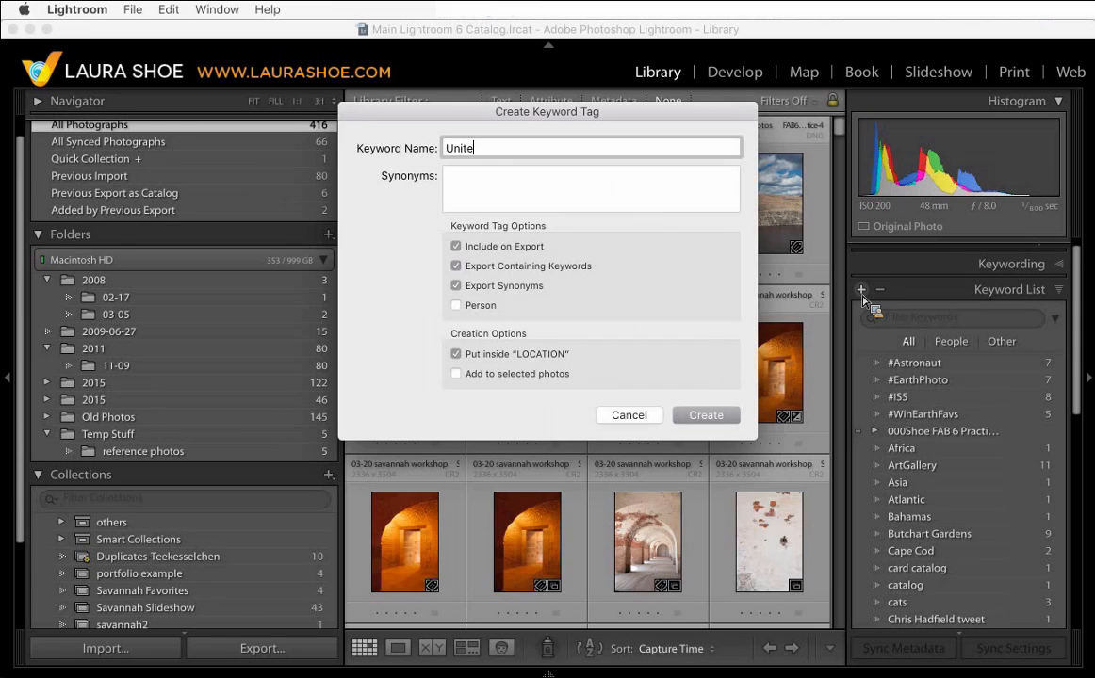
pyautogui.write('d States')
pyautogui.click(705, 415)
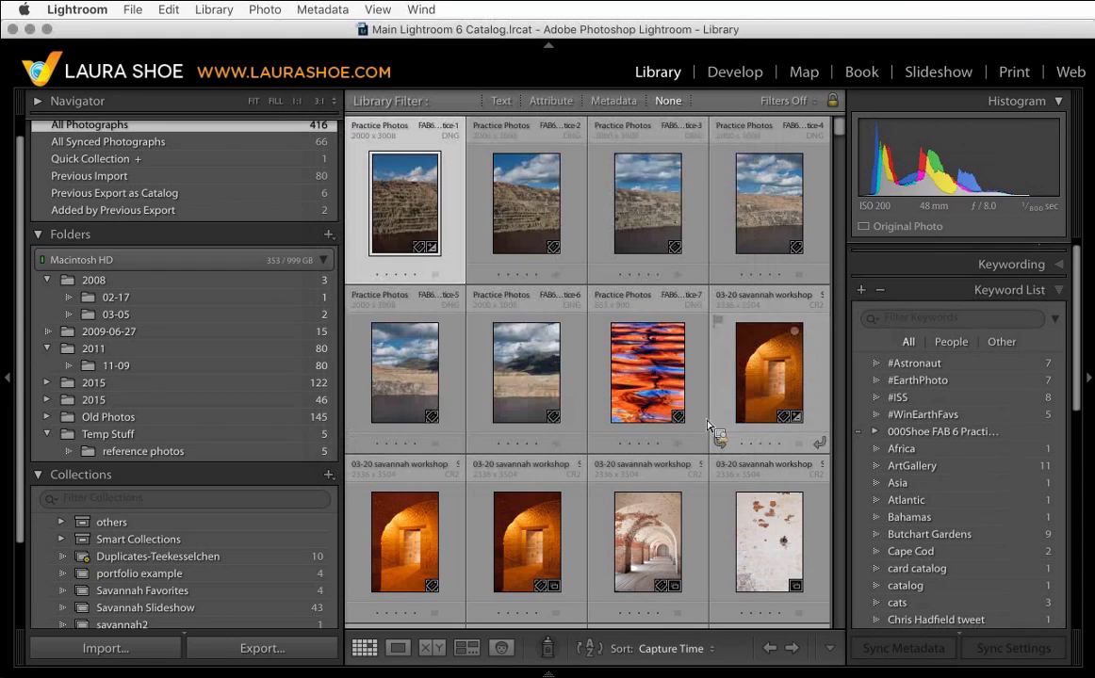
# - Move the United States keyword into North America
pyautogui.scroll(-5, 966, 455)
pyautogui.scroll(-5, 970, 504)
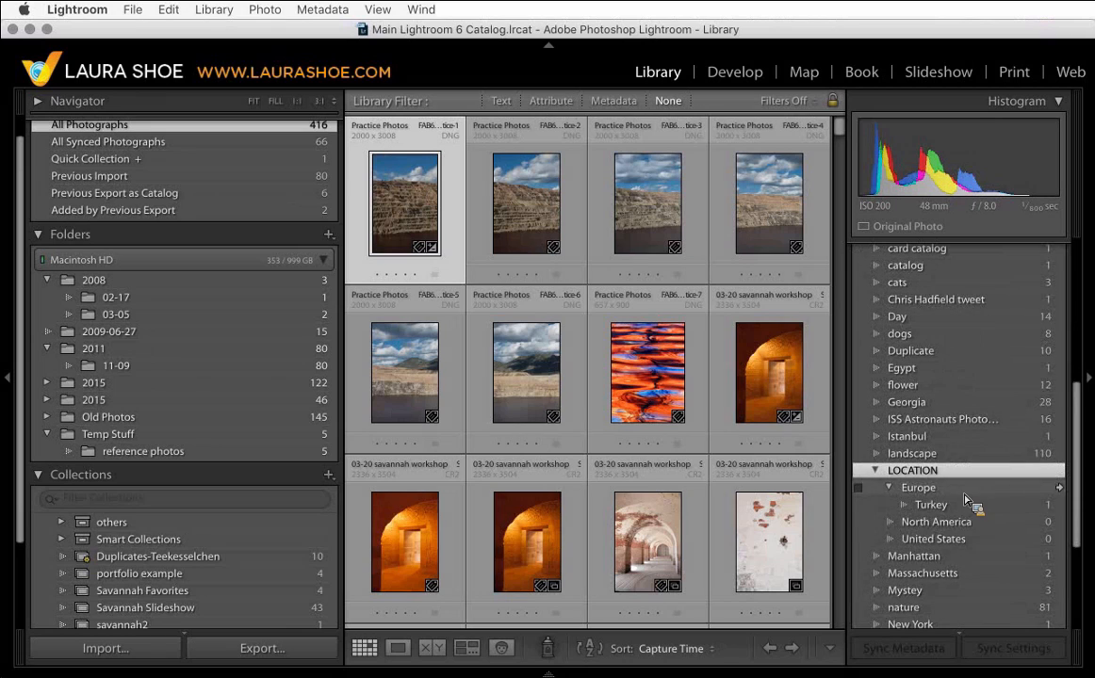
pyautogui.moveTo(933, 546); pyautogui.dragTo(933, 531)
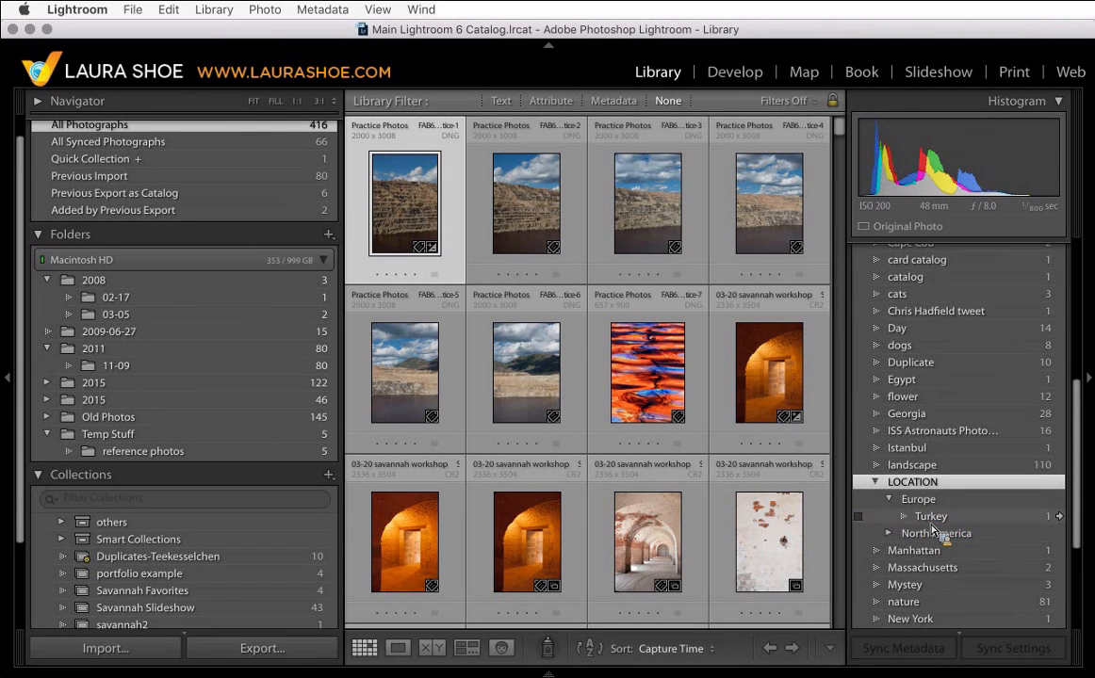
# - Move the New York keyword into United States and expand United States to show it
pyautogui.scroll(-2, 933, 532)
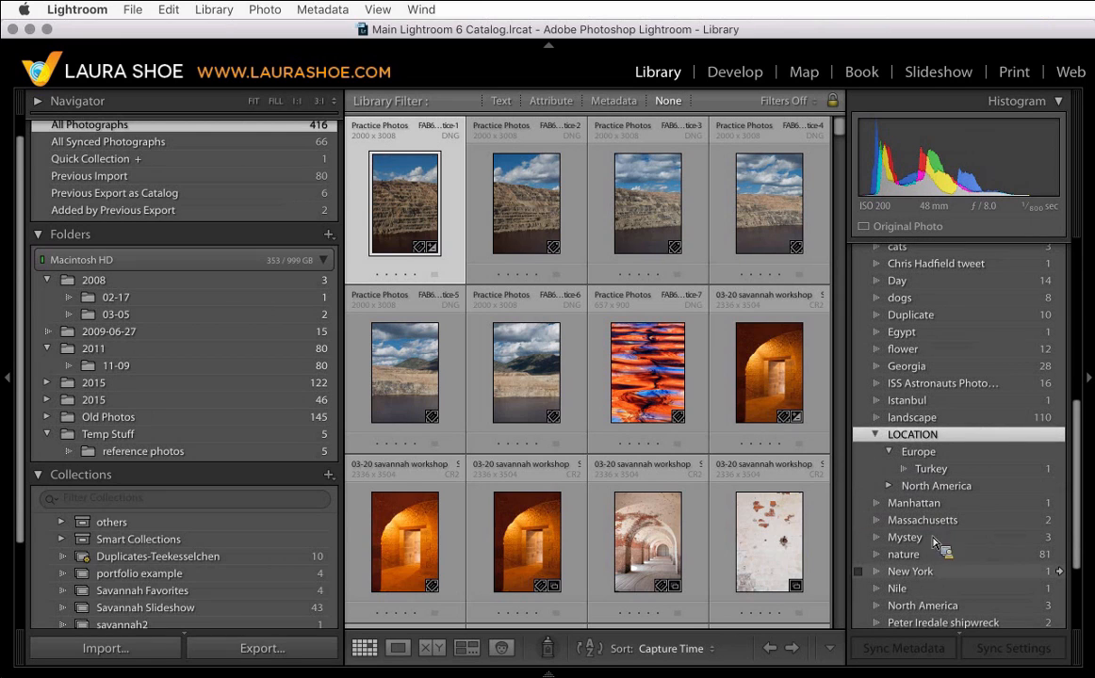
pyautogui.click(942, 573)
pyautogui.moveTo(942, 577); pyautogui.dragTo(952, 515)
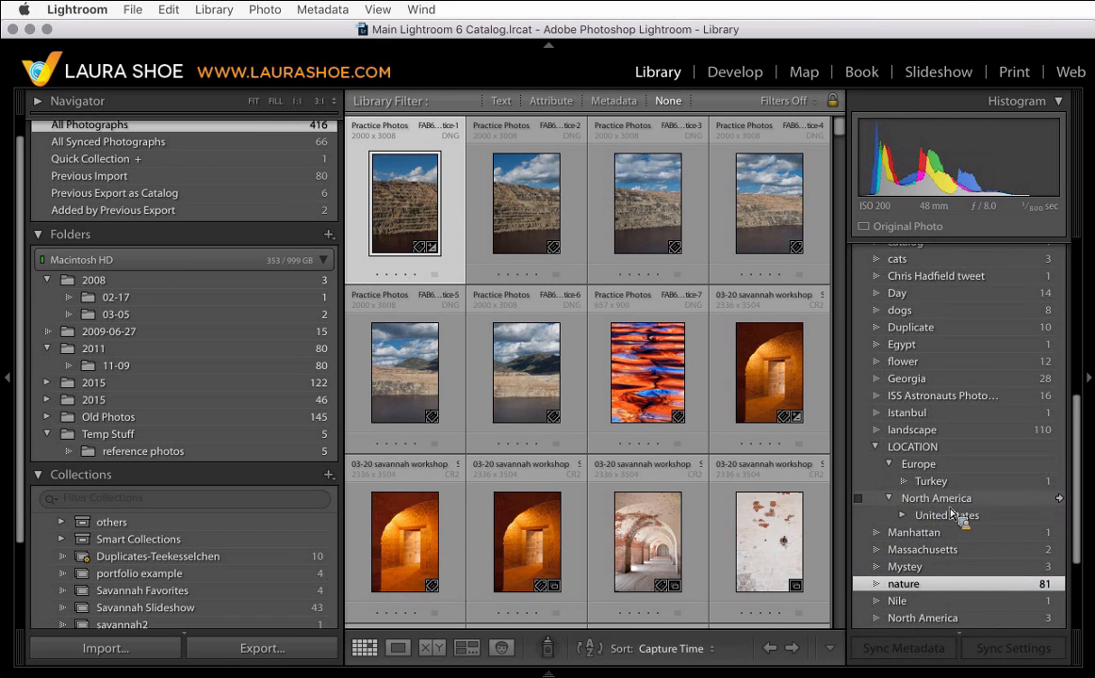
pyautogui.click(903, 517)
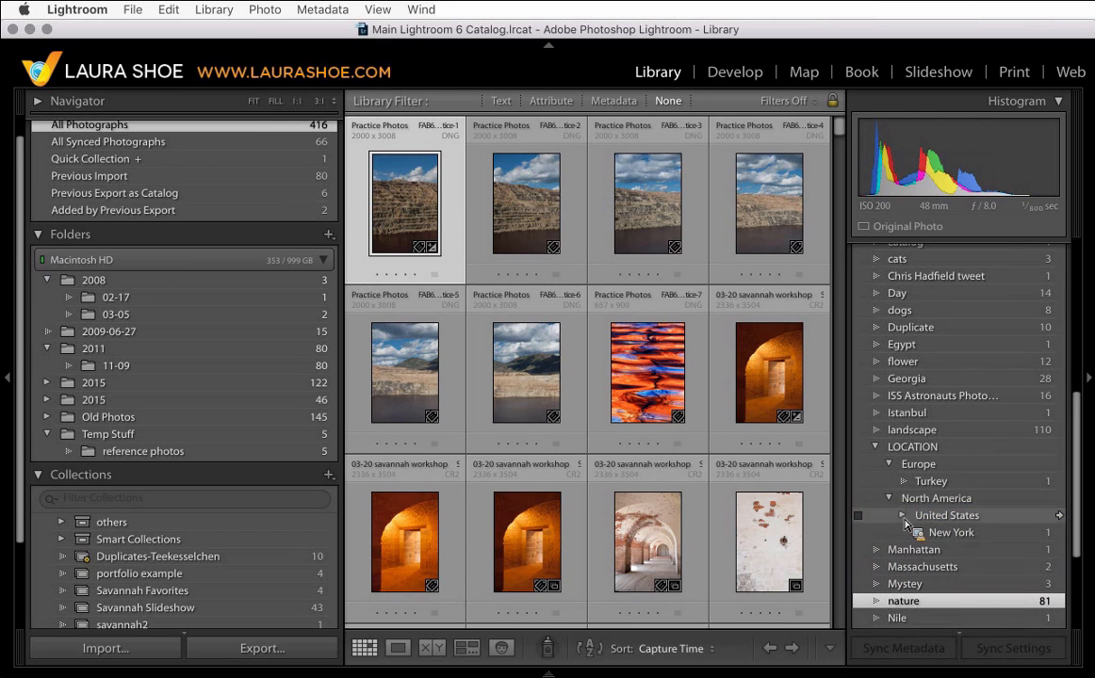
pyautogui.click(902, 517)
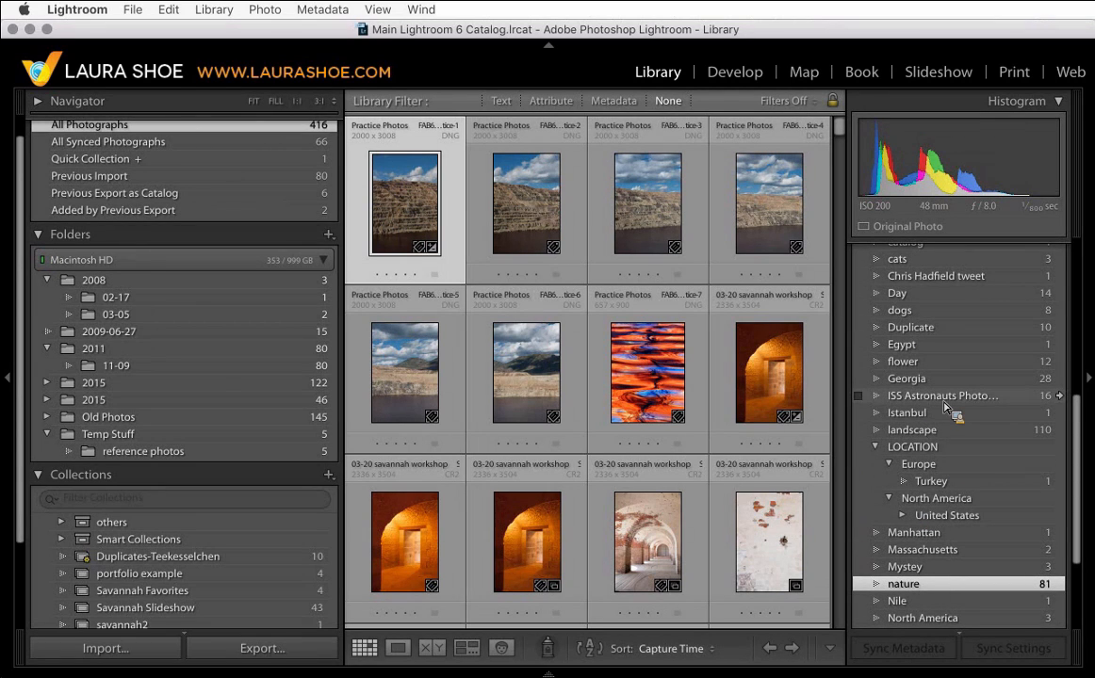
pyautogui.click(902, 517)
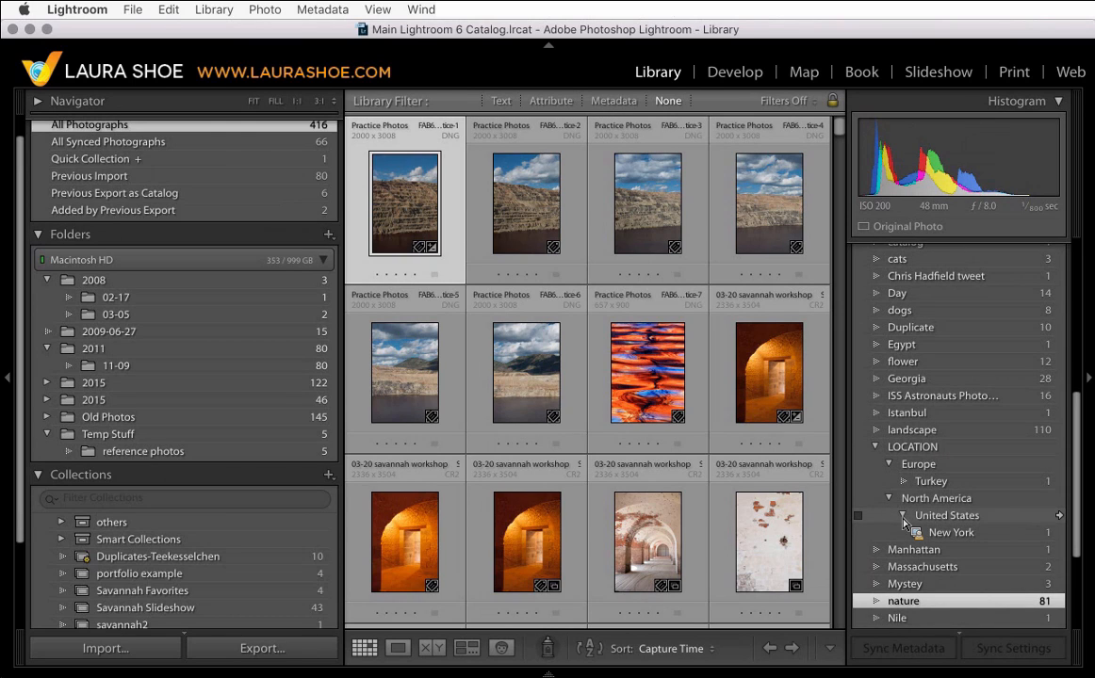
# - Move the Istanbul keyword into Turkey, and collapse and re-expand the LOCATION keyword hierarchy
pyautogui.moveTo(904, 524); pyautogui.dragTo(908, 480)
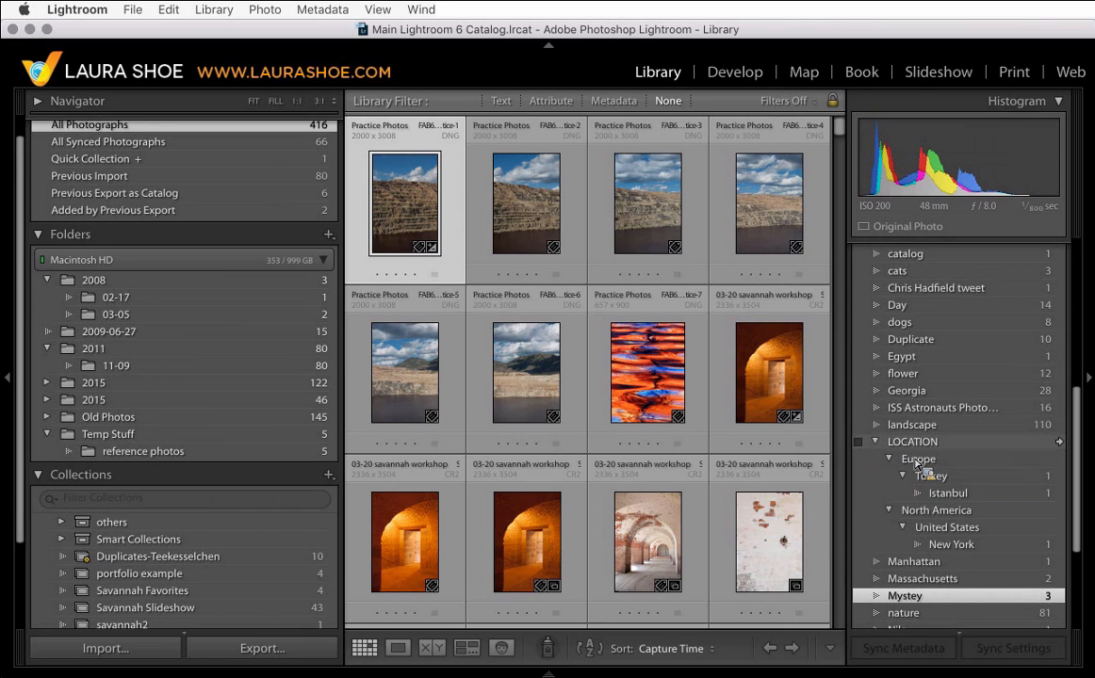
pyautogui.click(876, 444)
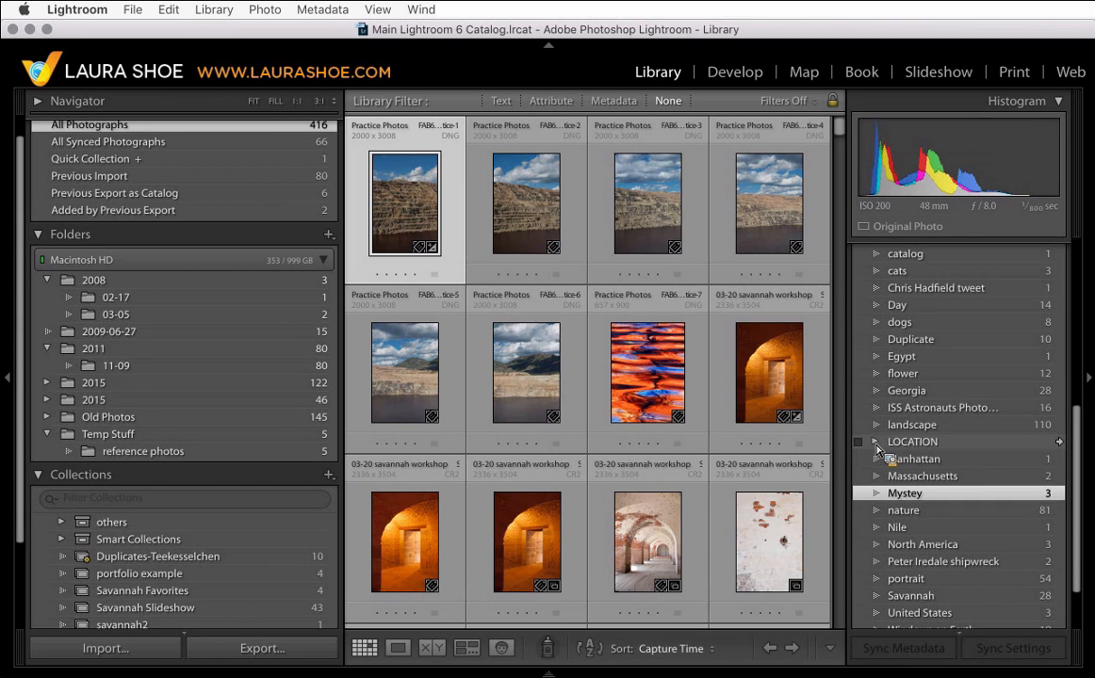
pyautogui.click(875, 443)
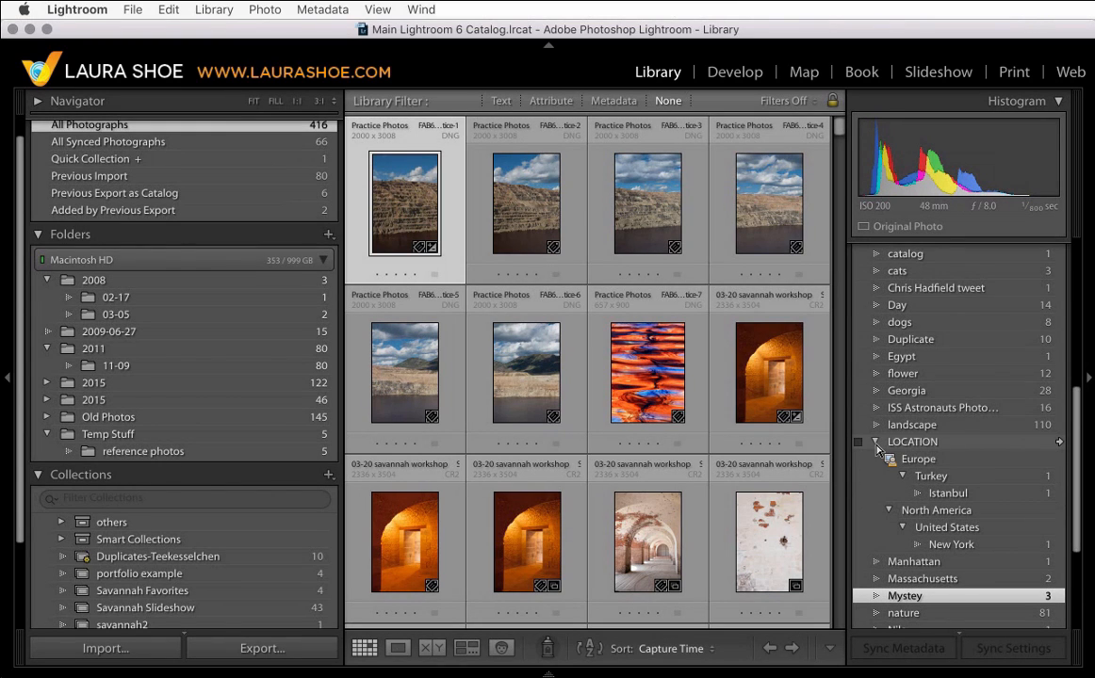
# - Tag the fourth practice photo with the New York keyword and collapse the LOCATION keyword
pyautogui.click(776, 203)
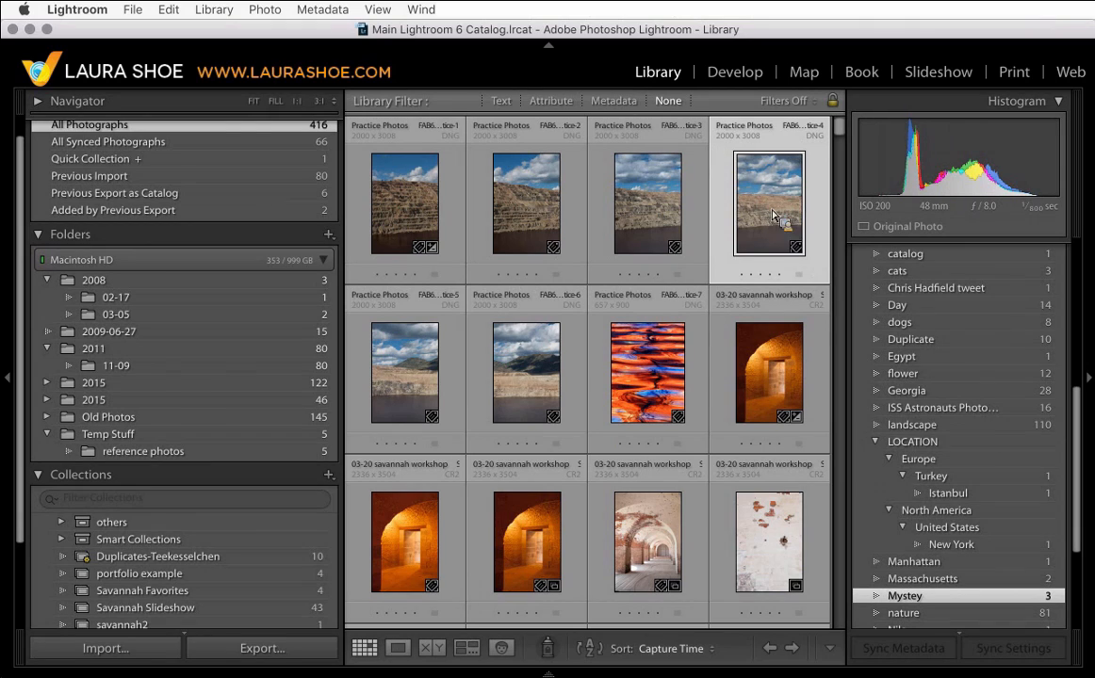
pyautogui.moveTo(772, 215); pyautogui.dragTo(859, 549)
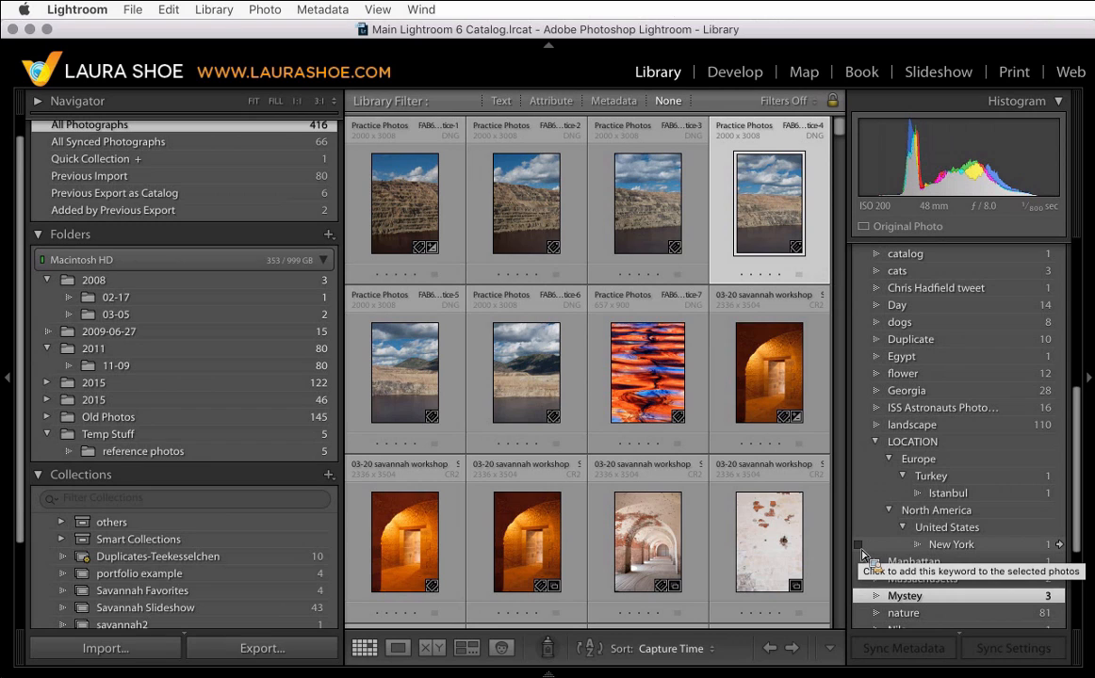
pyautogui.click(861, 549)
pyautogui.click(859, 546)
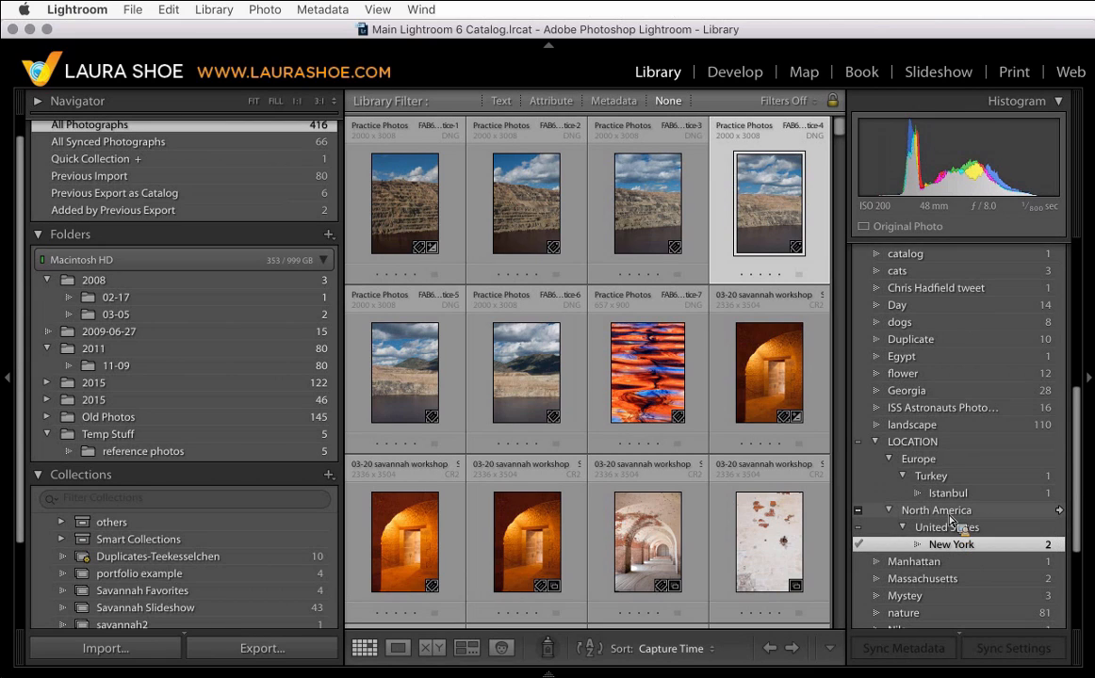
pyautogui.moveTo(952, 520); pyautogui.dragTo(880, 450)
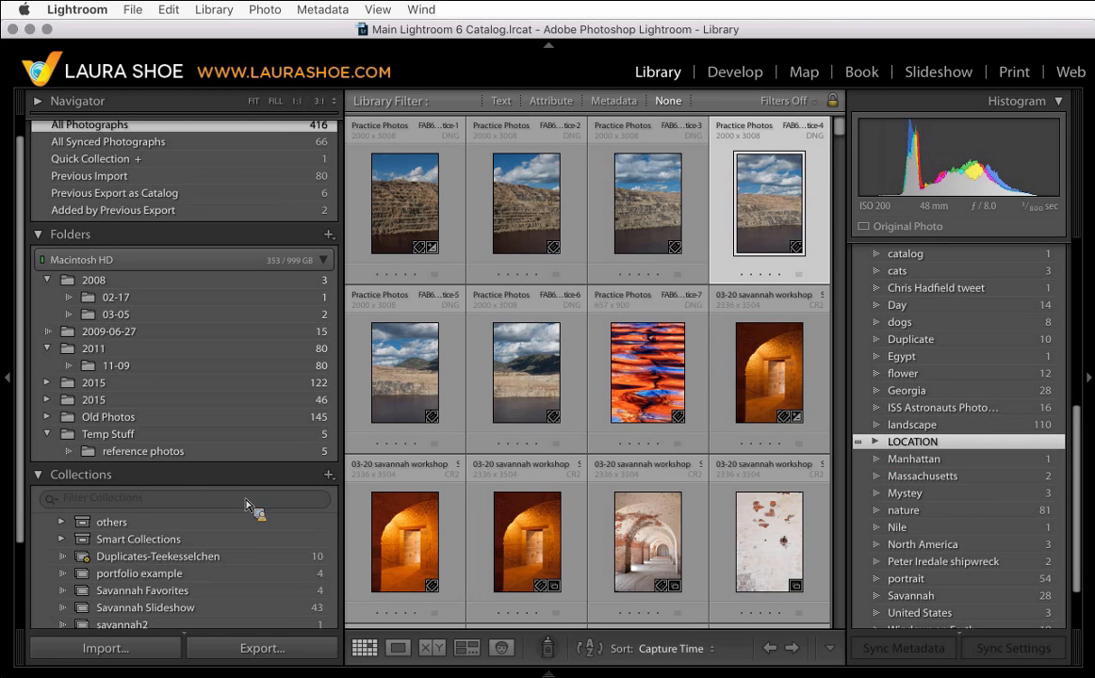
# - Open the Savannah Slideshow collection to view its photos
pyautogui.scroll(-5, 250, 483)
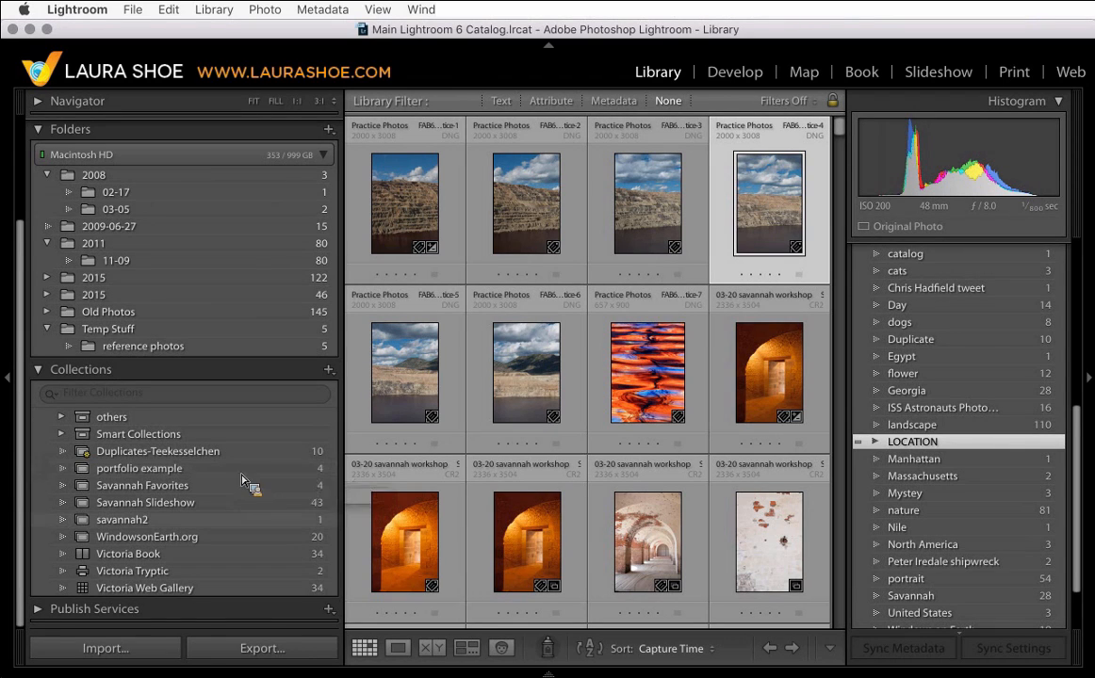
pyautogui.click(146, 502)
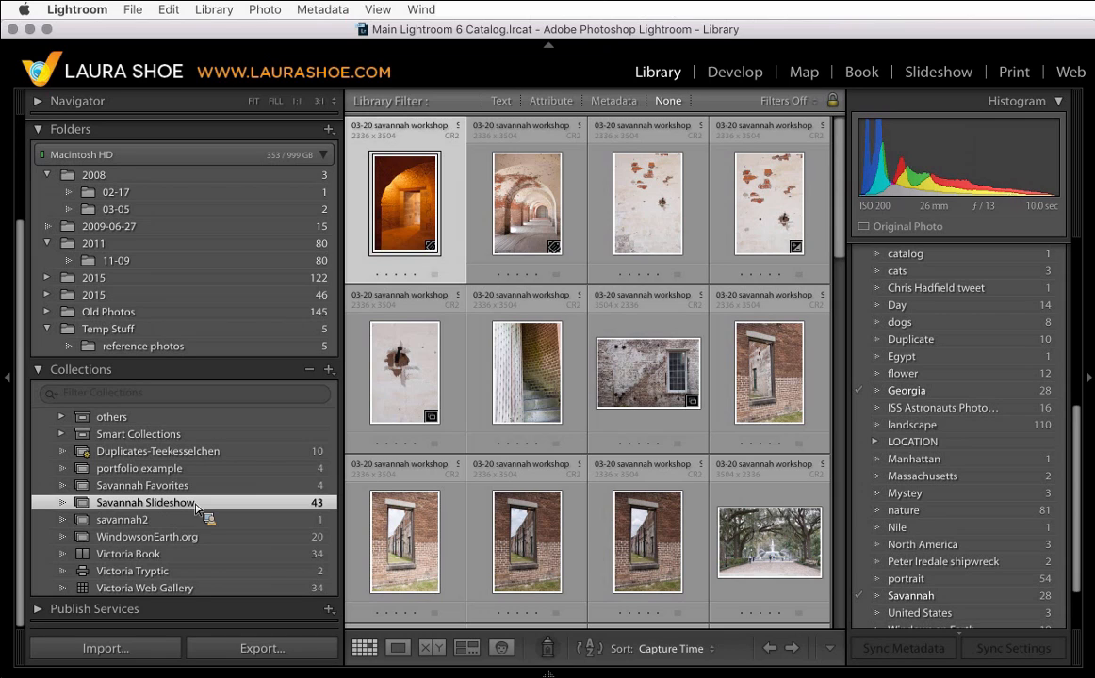
pyautogui.moveTo(196, 509); pyautogui.dragTo(290, 514)
pyautogui.moveTo(290, 513); pyautogui.dragTo(203, 511)
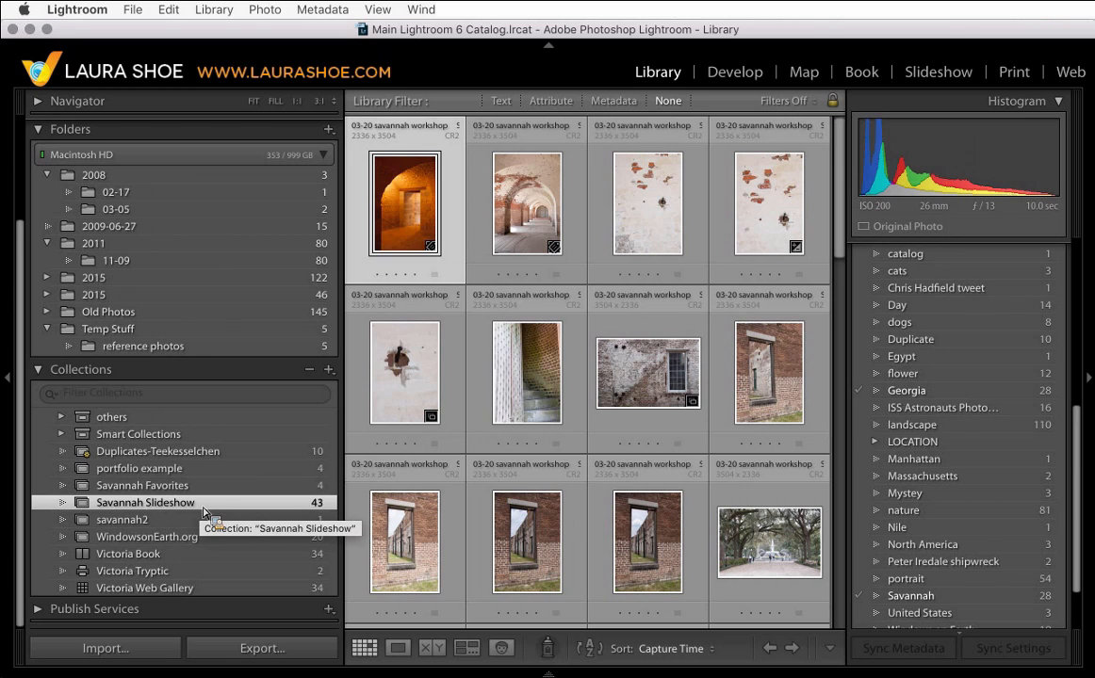
pyautogui.moveTo(203, 512)
pyautogui.mouseDown()
pyautogui.moveTo(203, 299)
pyautogui.moveTo(199, 515)
pyautogui.mouseUp()
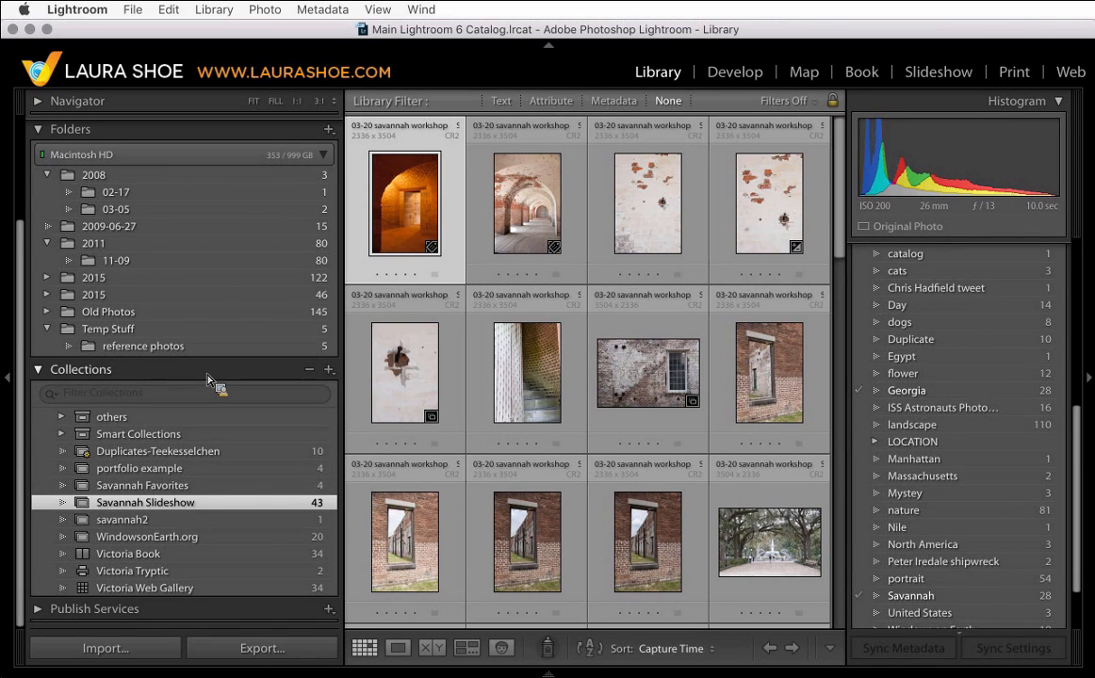
# - Delete the savannah2 collection
pyautogui.scroll(3, 209, 380)
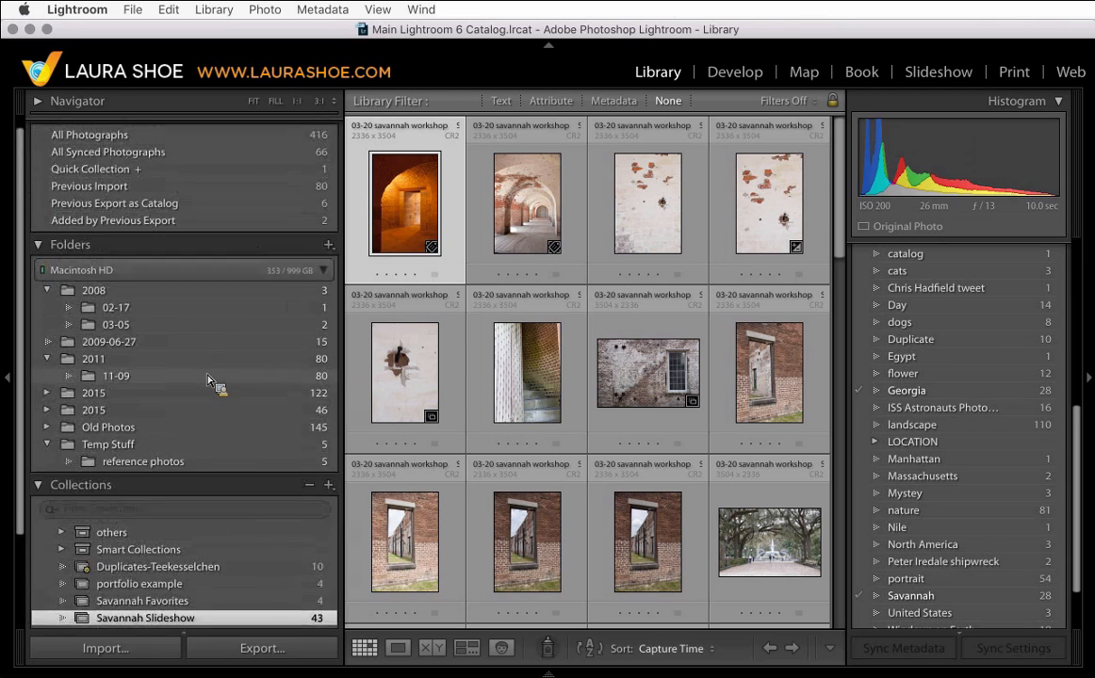
pyautogui.moveTo(209, 367); pyautogui.dragTo(279, 226)
pyautogui.scroll(-4, 227, 427)
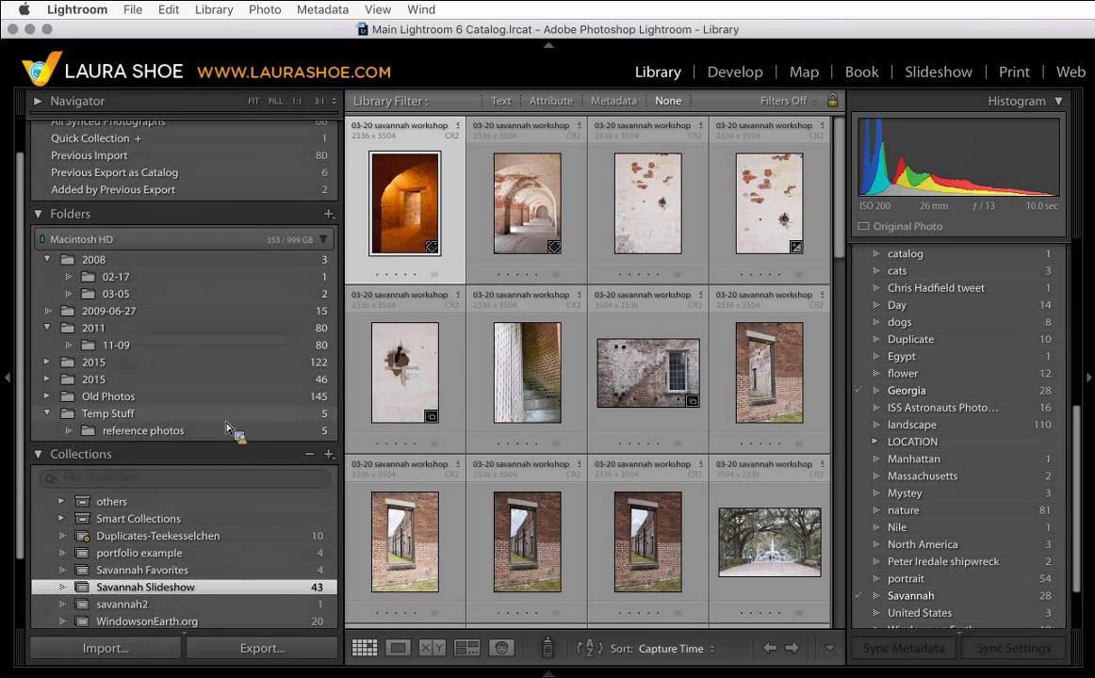
pyautogui.scroll(-1, 226, 429)
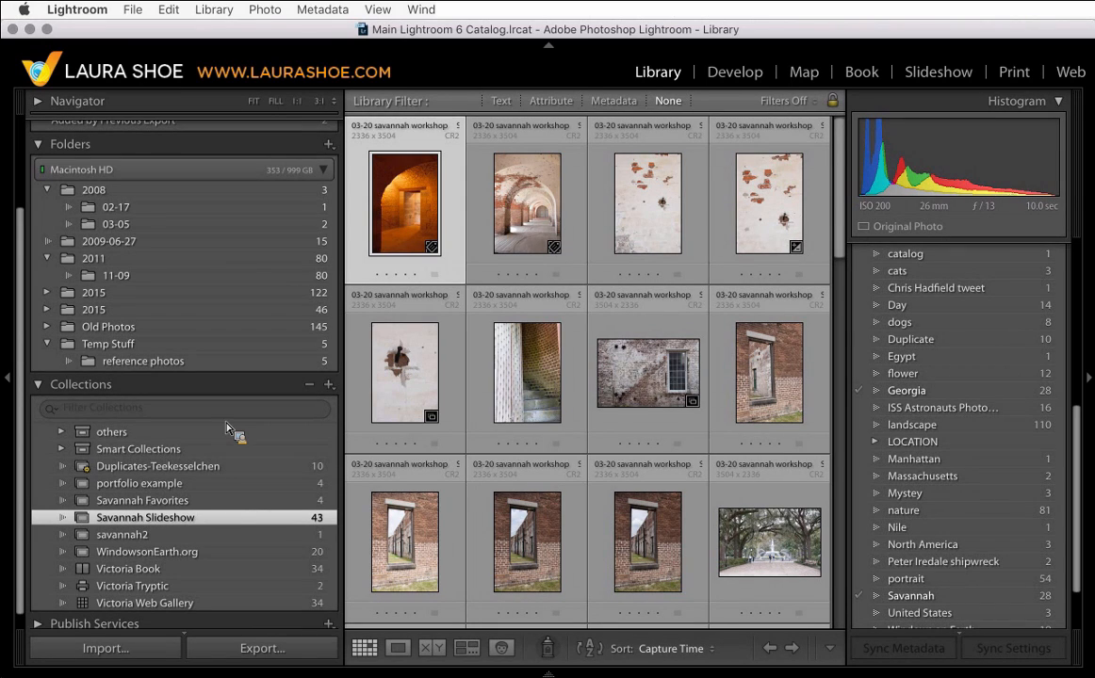
pyautogui.moveTo(226, 429); pyautogui.dragTo(162, 543)
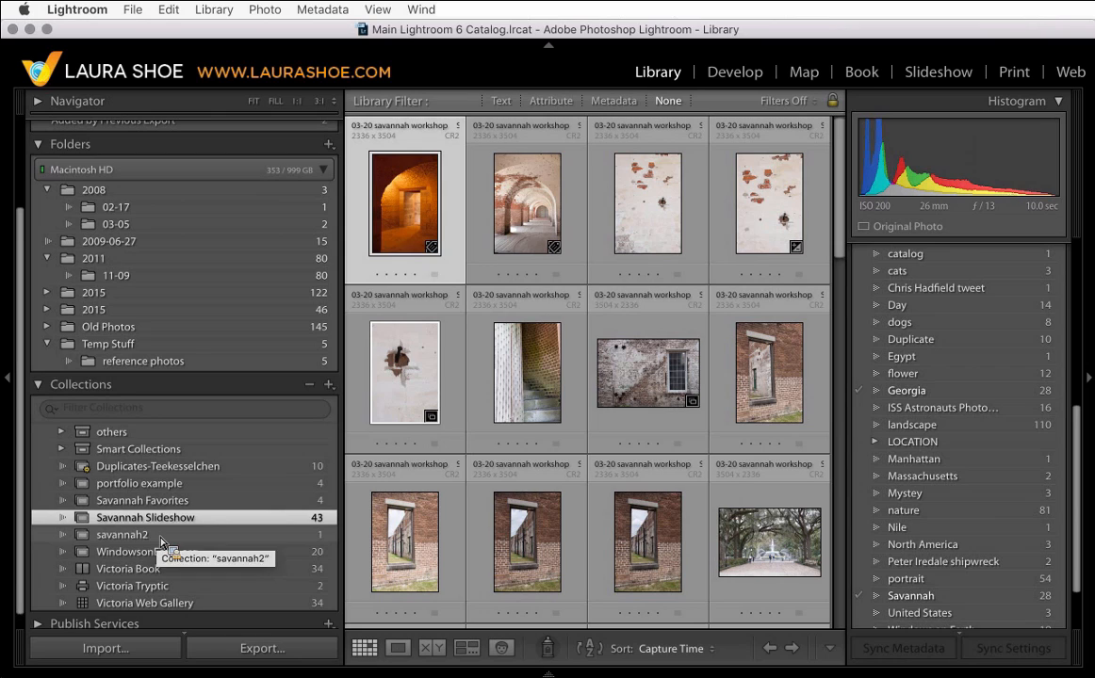
pyautogui.click(162, 539)
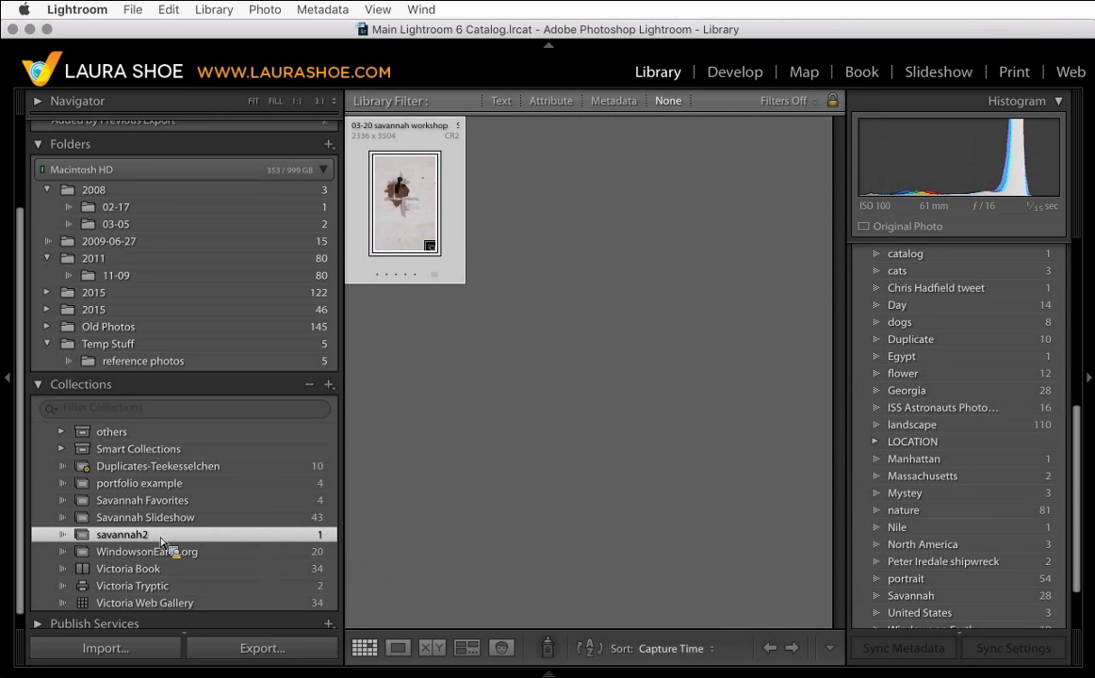
pyautogui.rightClick(162, 544)
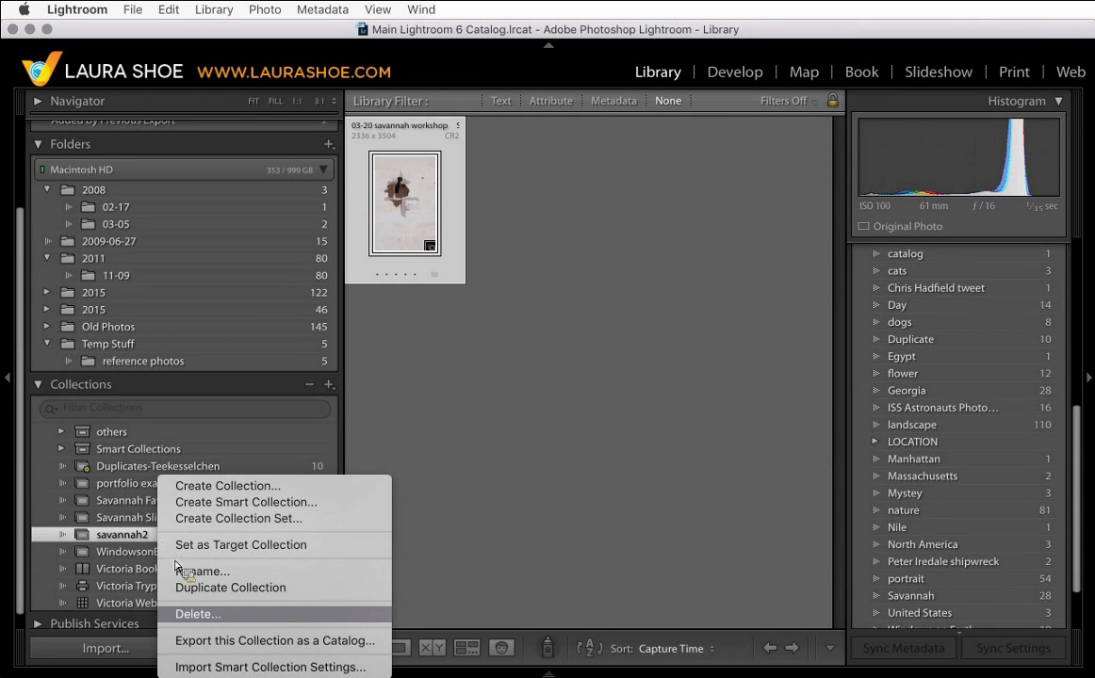
pyautogui.click(236, 614)
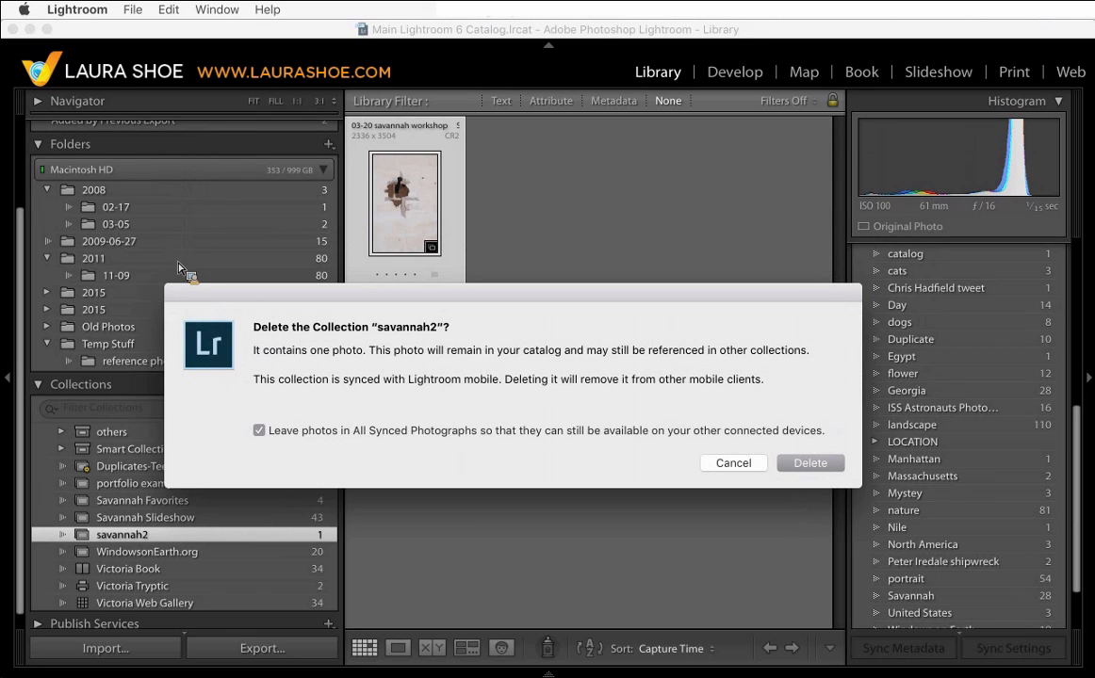
pyautogui.click(810, 464)
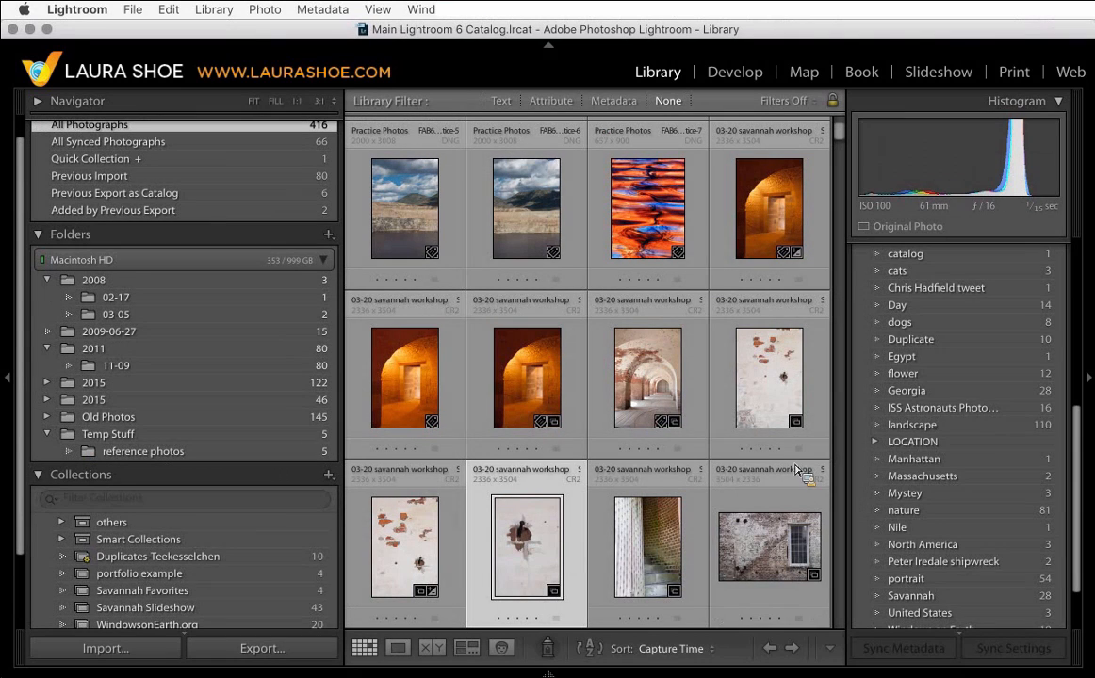
pyautogui.scroll(-3, 276, 589)
pyautogui.scroll(-3, 274, 589)
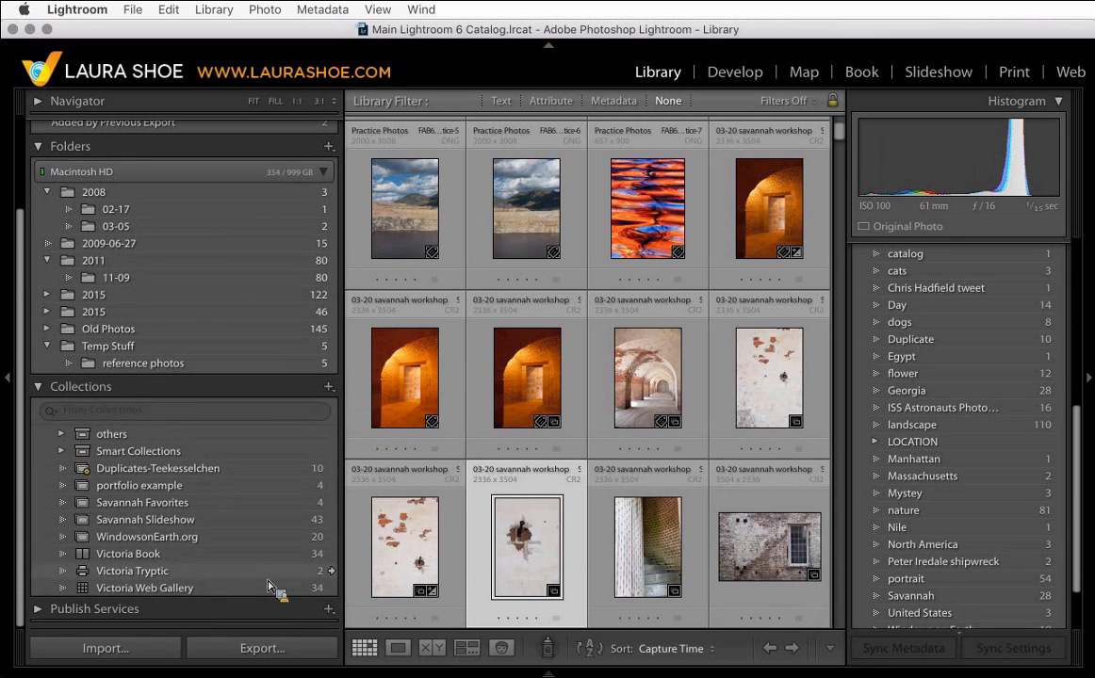
pyautogui.moveTo(270, 585); pyautogui.dragTo(256, 575)
pyautogui.moveTo(174, 502); pyautogui.dragTo(162, 493)
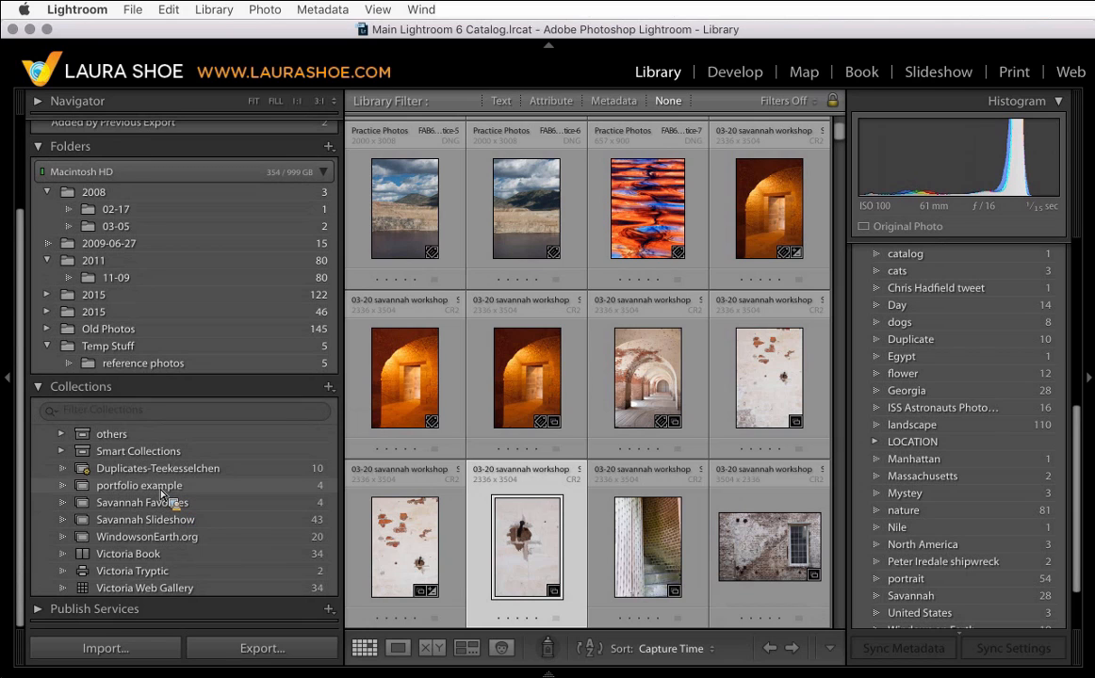
pyautogui.rightClick(162, 494)
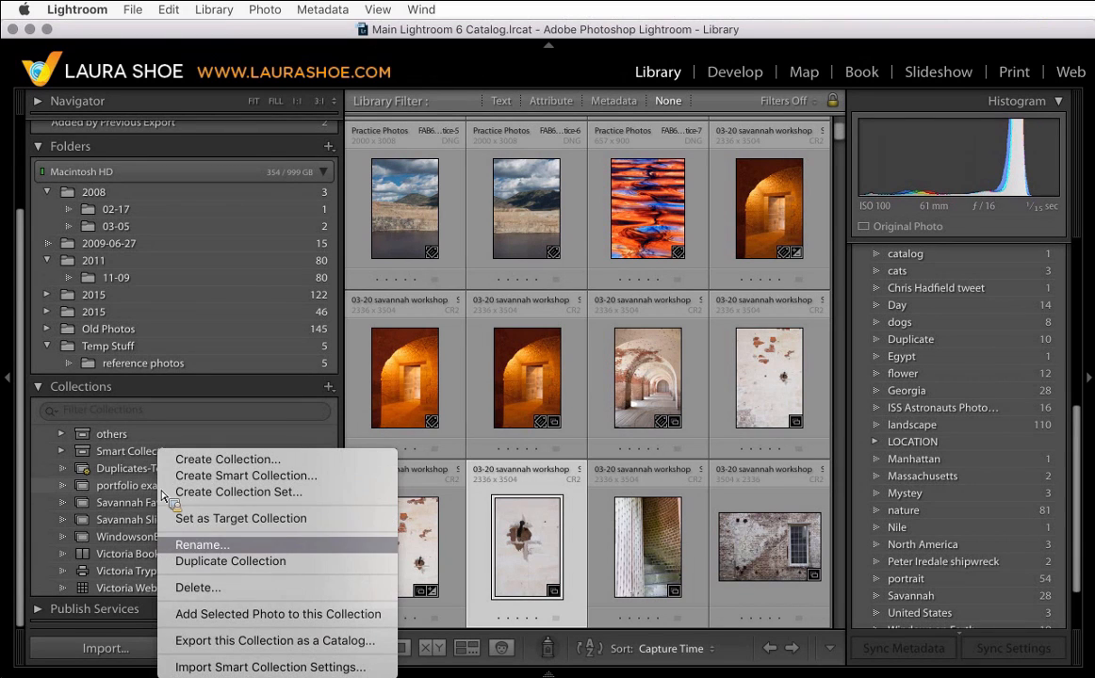
pyautogui.click(210, 546)
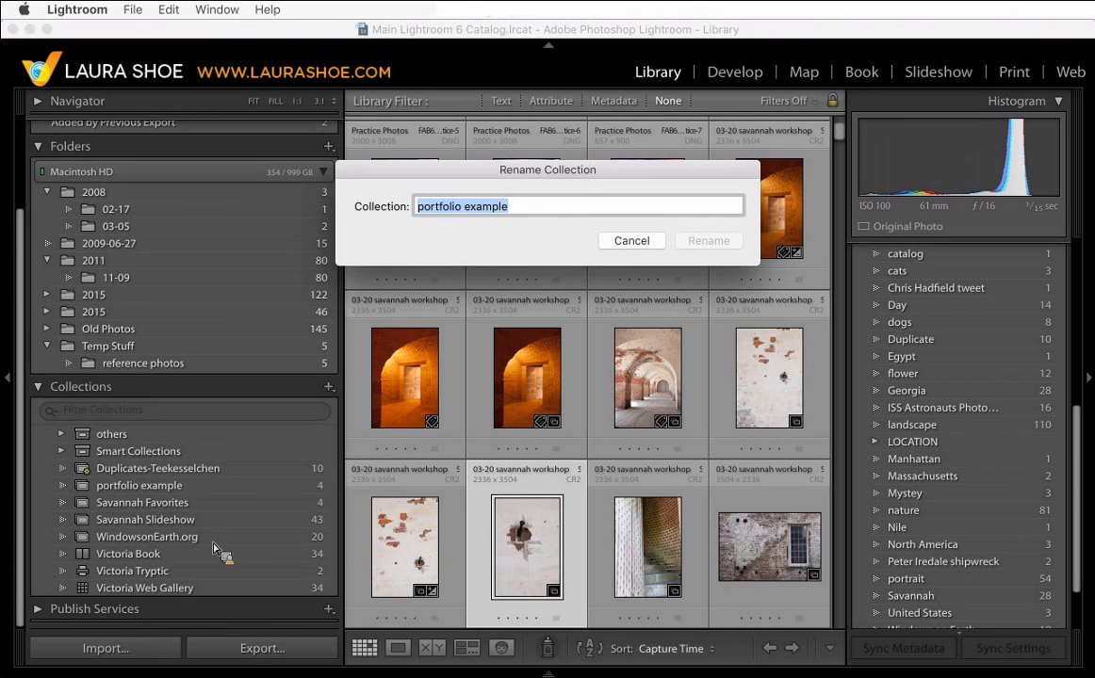
pyautogui.click(638, 242)
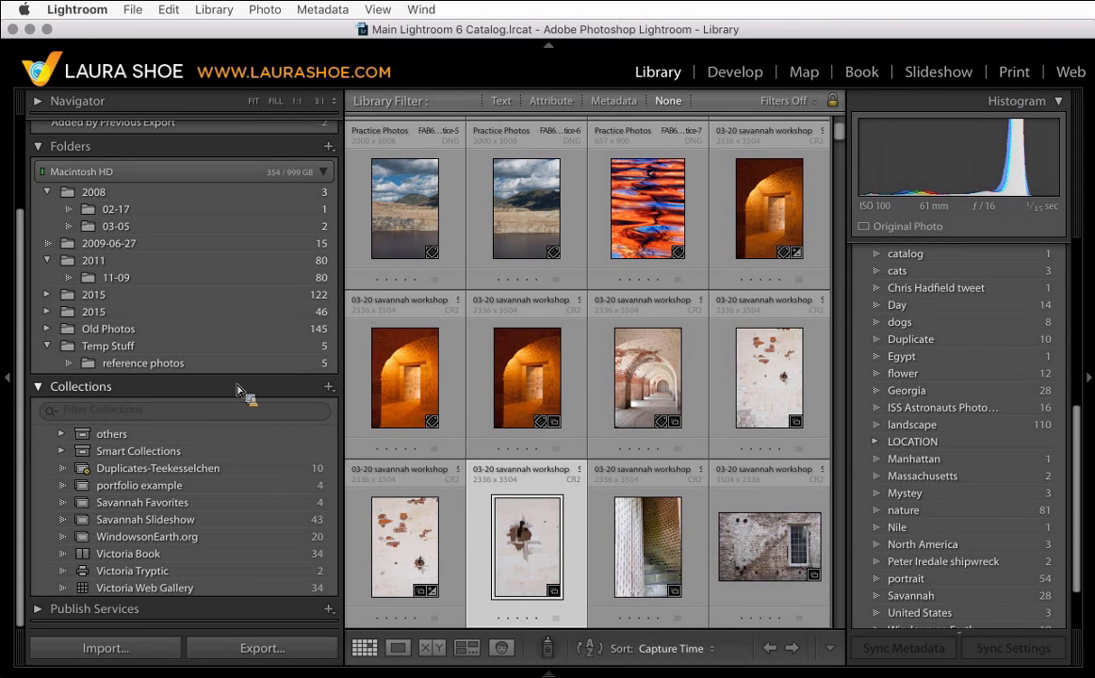
# - Expand and collapse the Smart Collections set to inspect its contents
pyautogui.moveTo(238, 390); pyautogui.dragTo(135, 460)
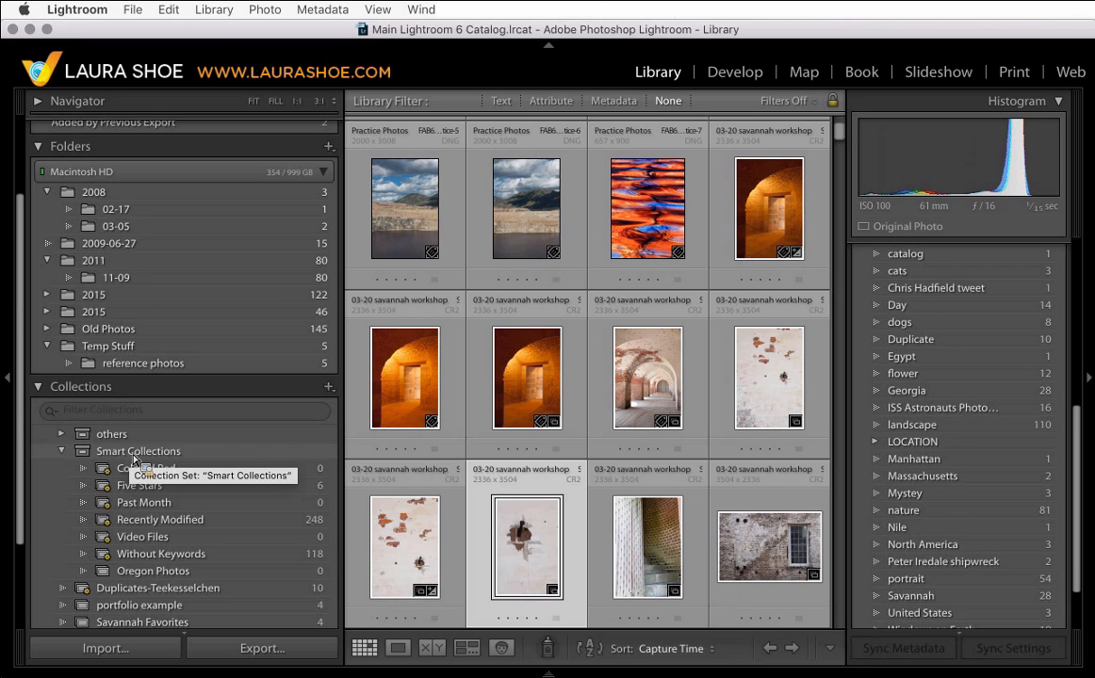
pyautogui.moveTo(135, 459); pyautogui.dragTo(65, 461)
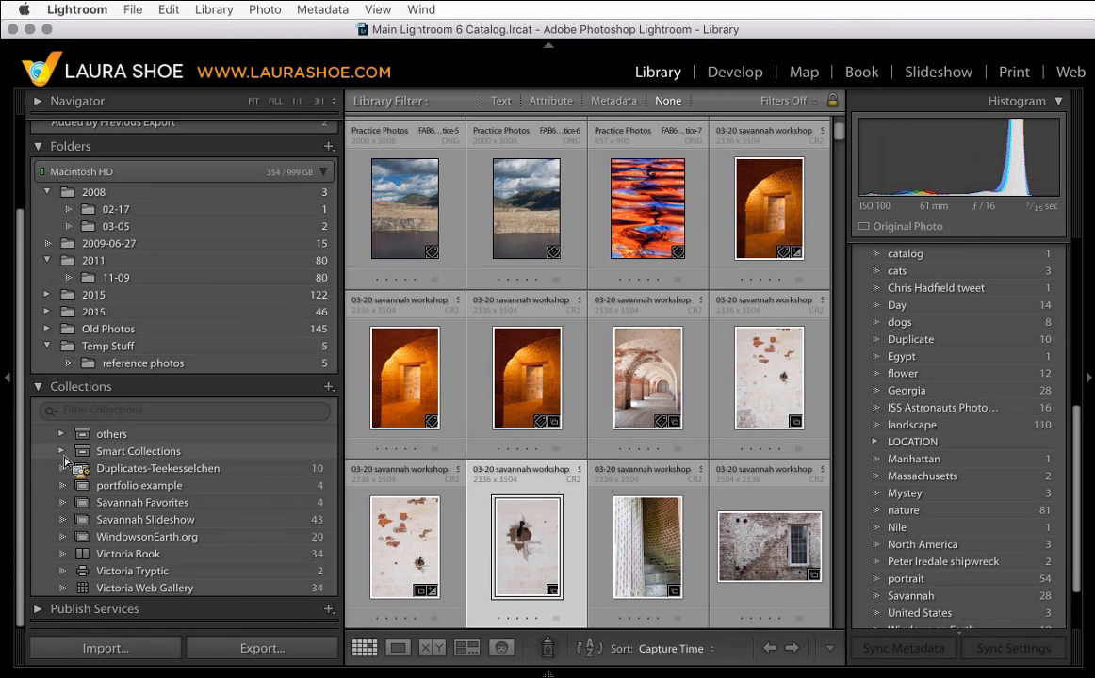
# - Filter the collections by "sa" and open the Savannah Favorites collection
pyautogui.moveTo(66, 462); pyautogui.dragTo(128, 418)
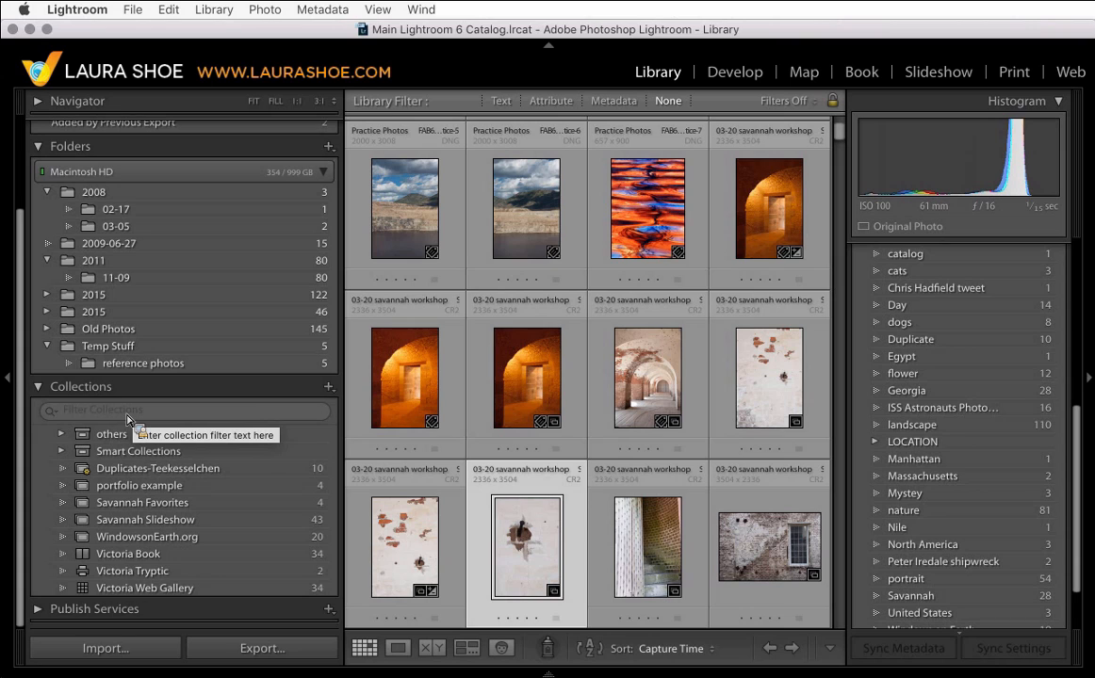
pyautogui.moveTo(128, 418)
pyautogui.mouseDown()
pyautogui.moveTo(139, 421)
pyautogui.moveTo(125, 416)
pyautogui.moveTo(156, 563)
pyautogui.moveTo(127, 421)
pyautogui.mouseUp()
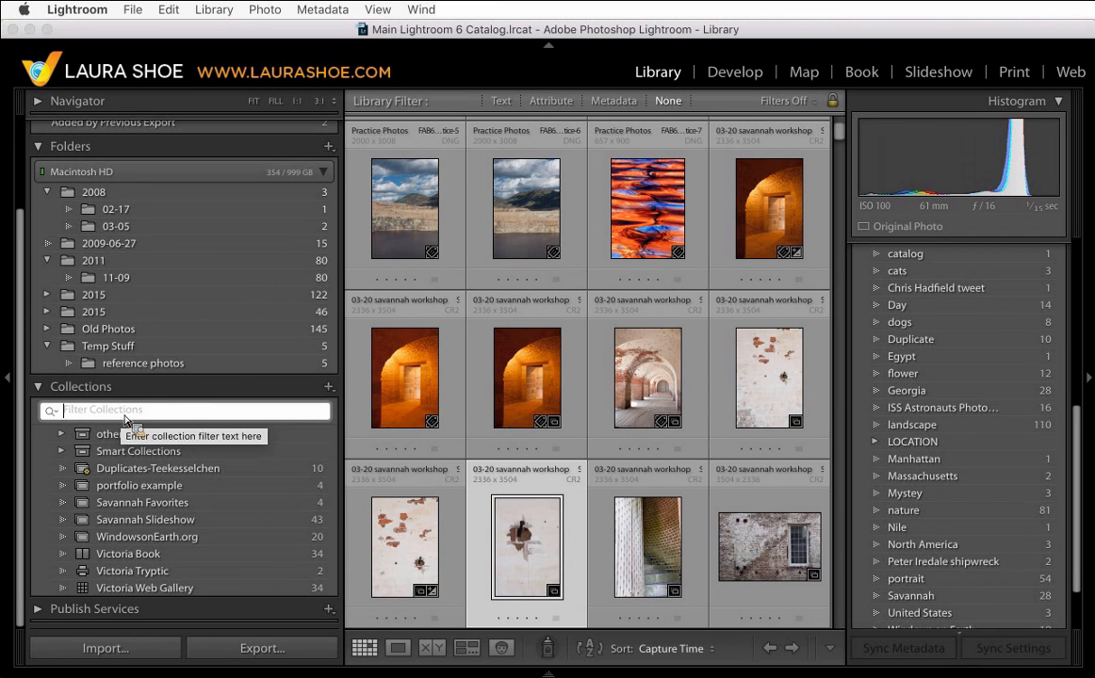
pyautogui.write('sa')
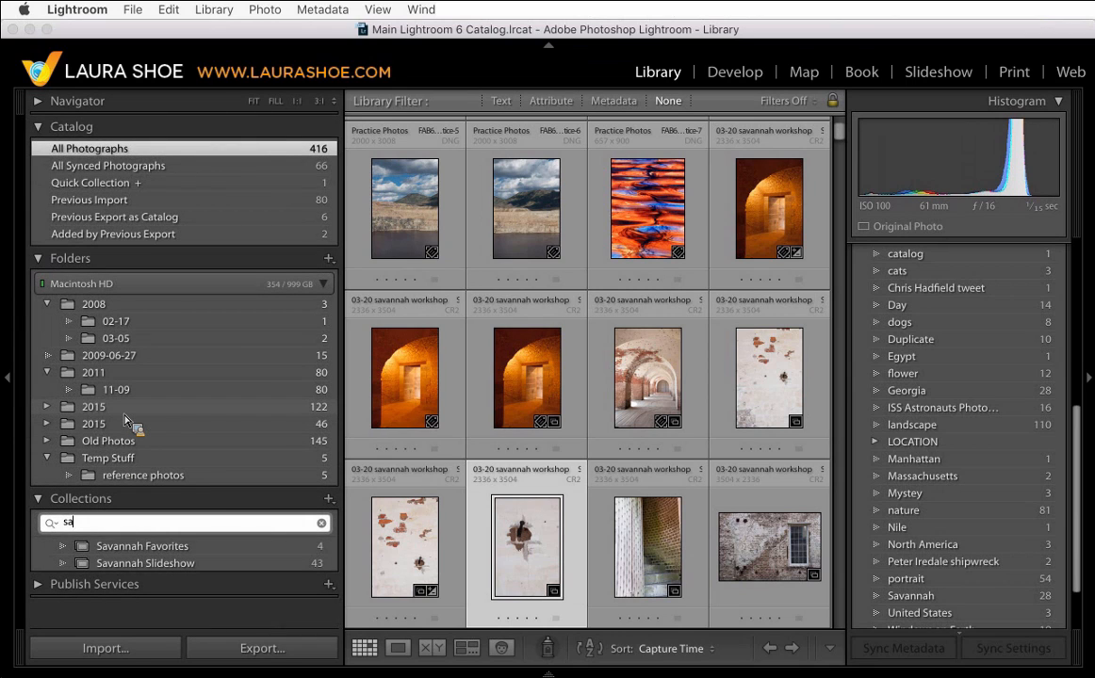
pyautogui.moveTo(125, 418); pyautogui.dragTo(143, 553)
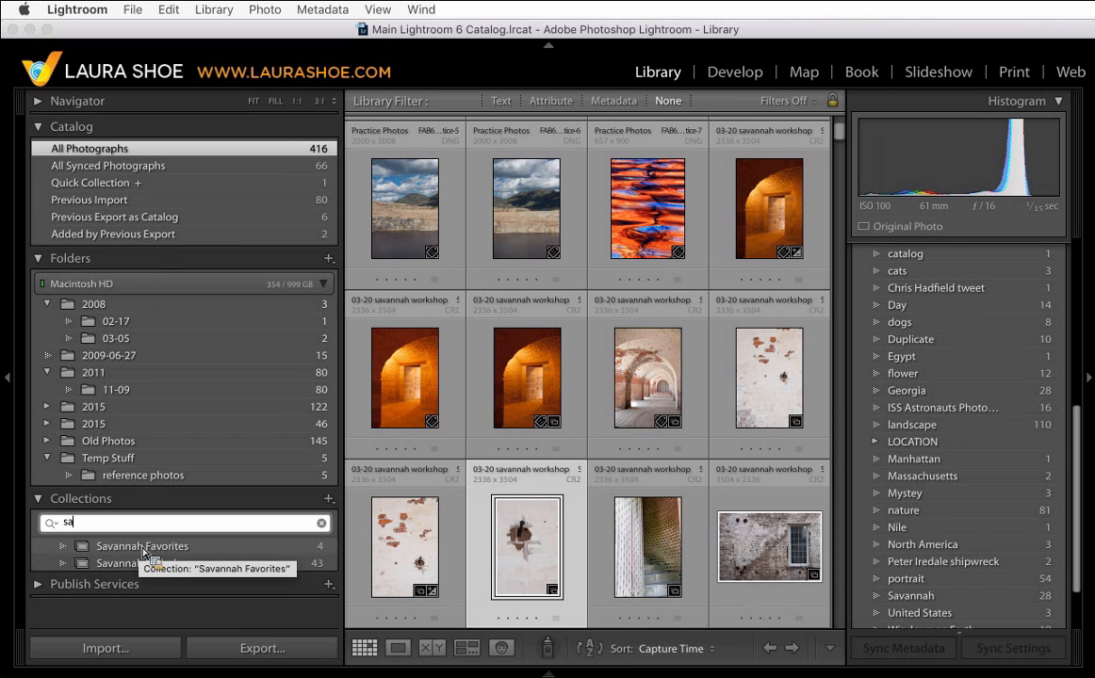
pyautogui.moveTo(143, 553); pyautogui.dragTo(205, 553)
pyautogui.click(203, 553)
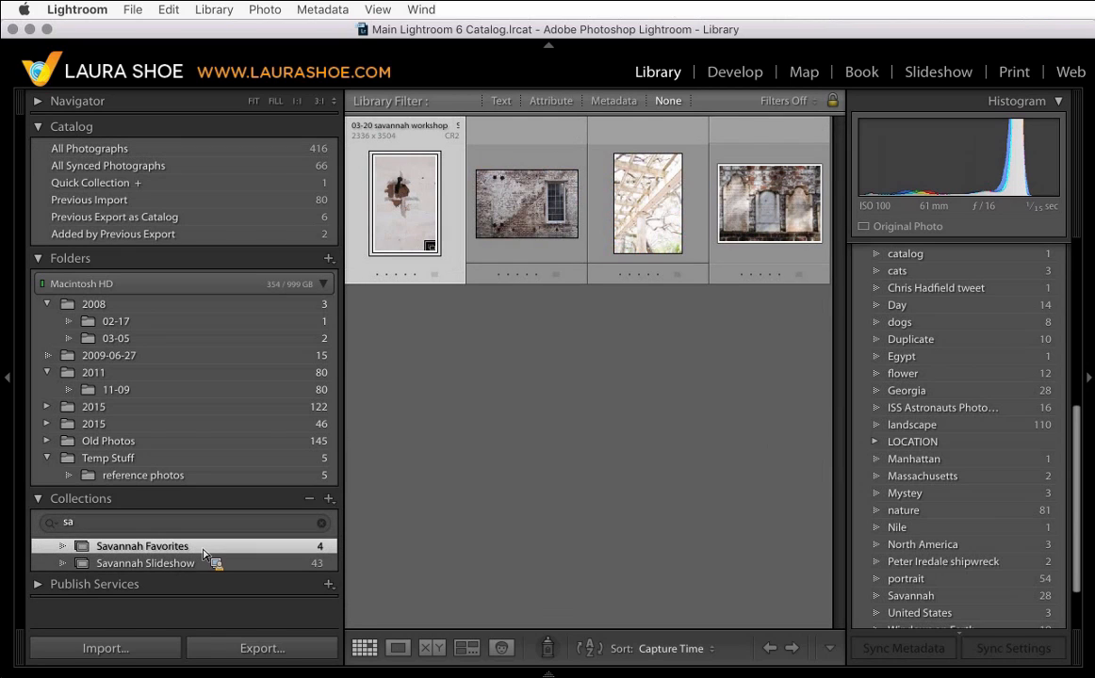
# - Clear the collections filter text
pyautogui.click(153, 533)
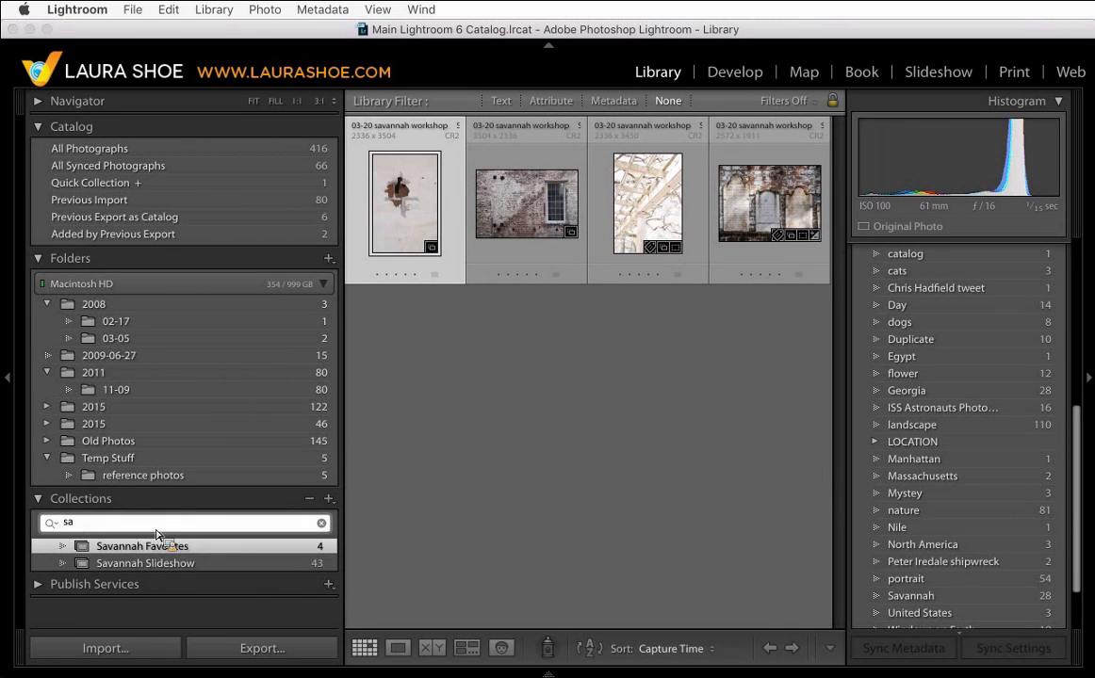
pyautogui.click(325, 527)
pyautogui.click(322, 524)
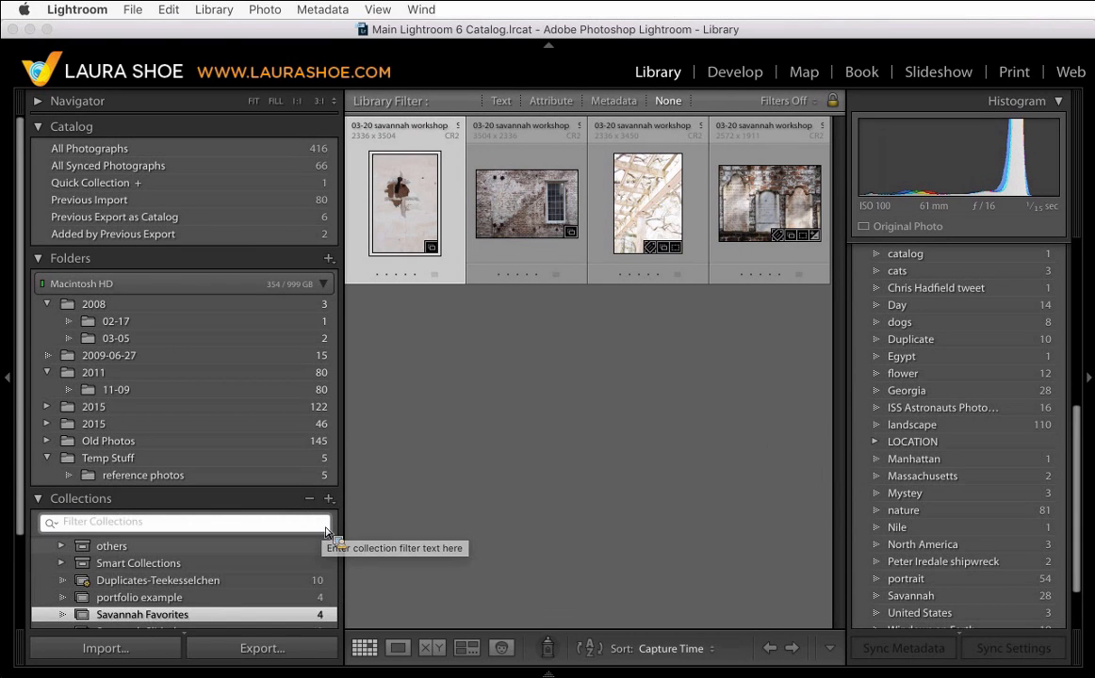
# - Create a new top-level collection set named Savannah
pyautogui.scroll(-3, 243, 561)
pyautogui.scroll(-3, 238, 560)
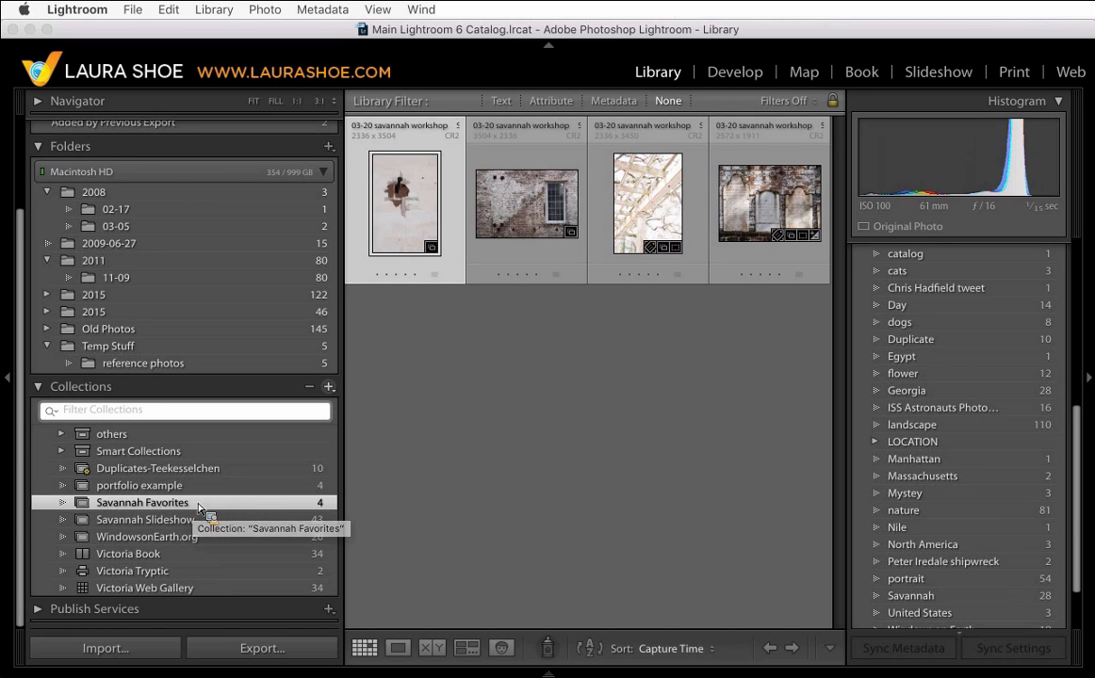
pyautogui.click(329, 387)
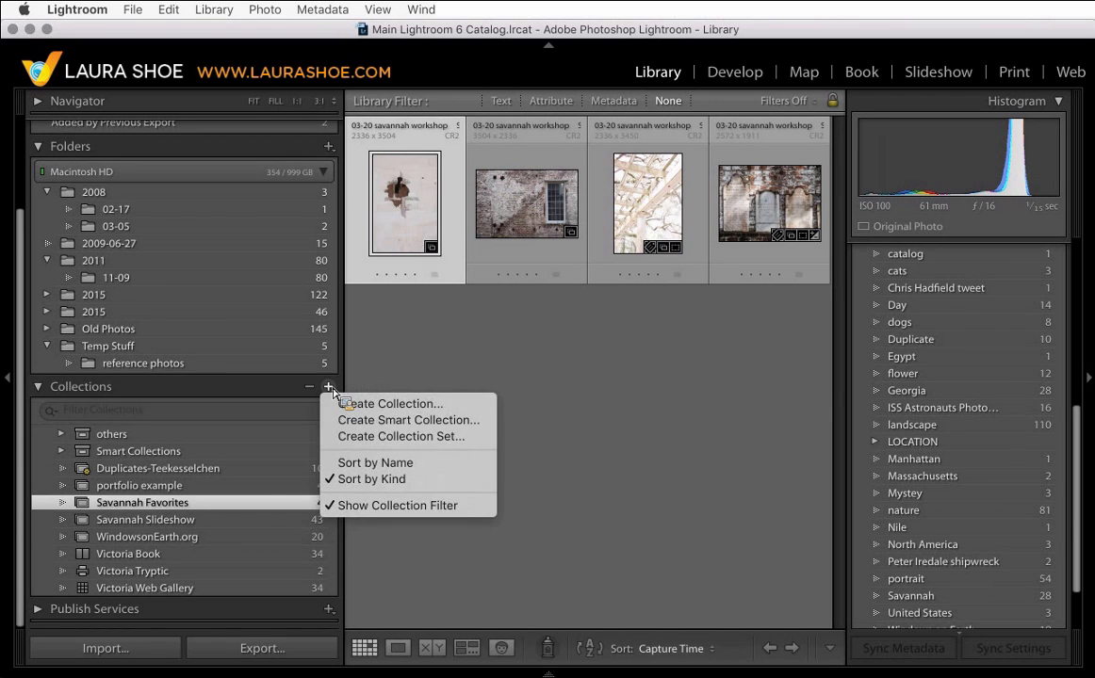
pyautogui.click(387, 437)
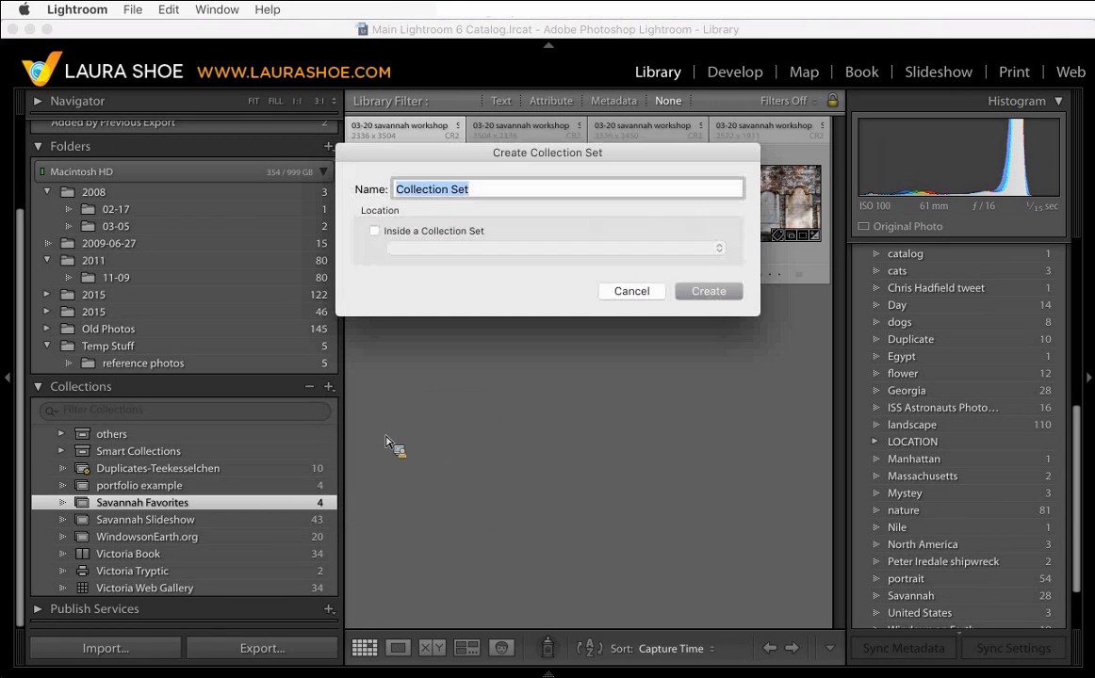
pyautogui.write('Sa')
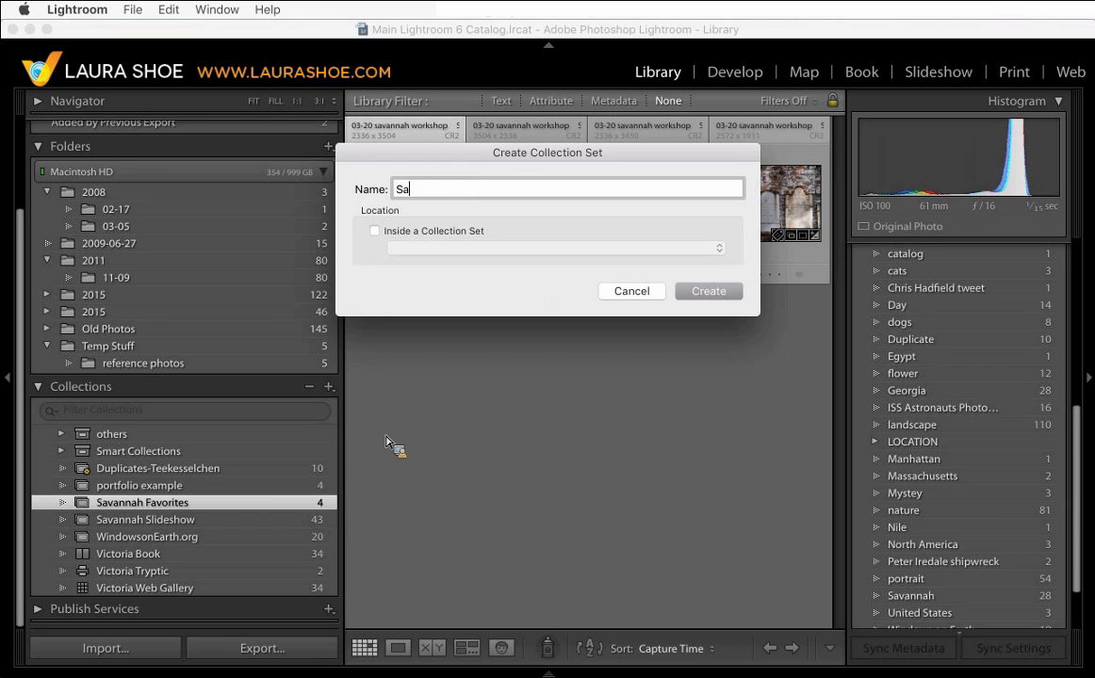
pyautogui.write('vannah')
pyautogui.click(711, 296)
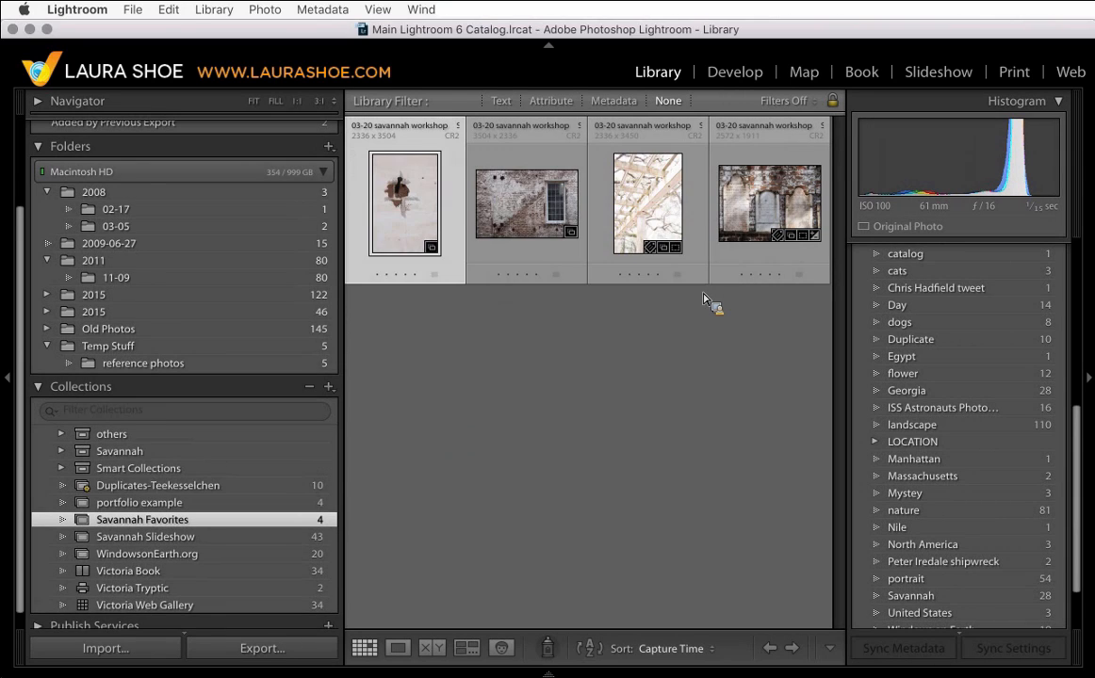
# - Move the Savannah Favorites and Savannah Slideshow collections into the Savannah set
pyautogui.moveTo(175, 441); pyautogui.dragTo(144, 524)
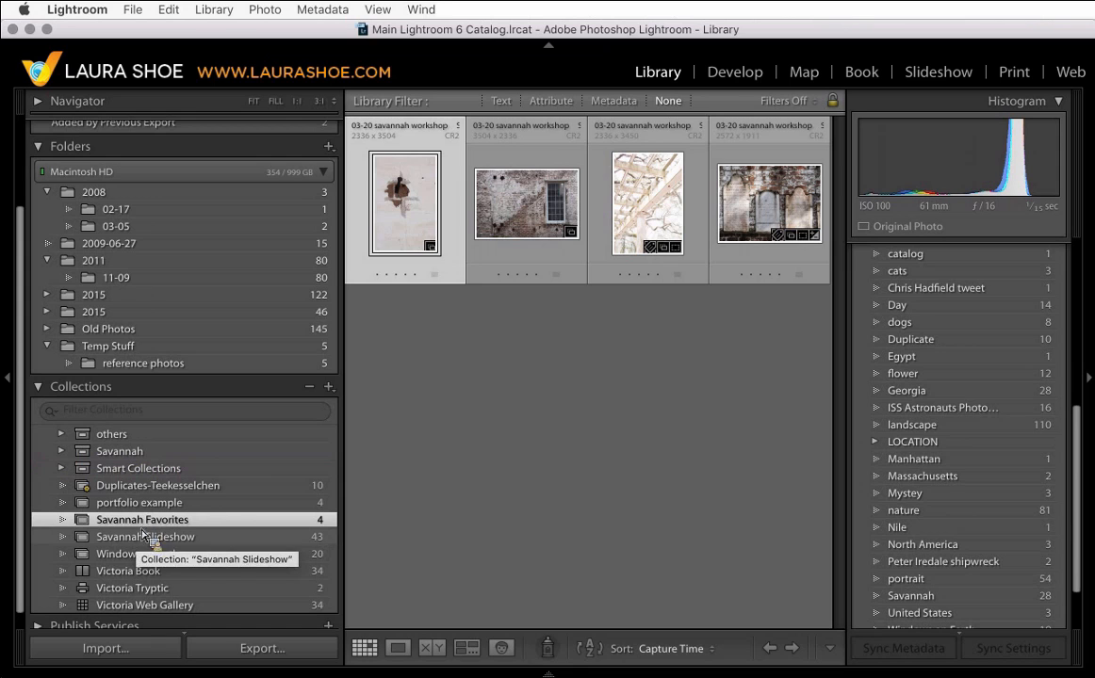
pyautogui.keyDown('super'); pyautogui.click(144, 540); pyautogui.keyUp('super')
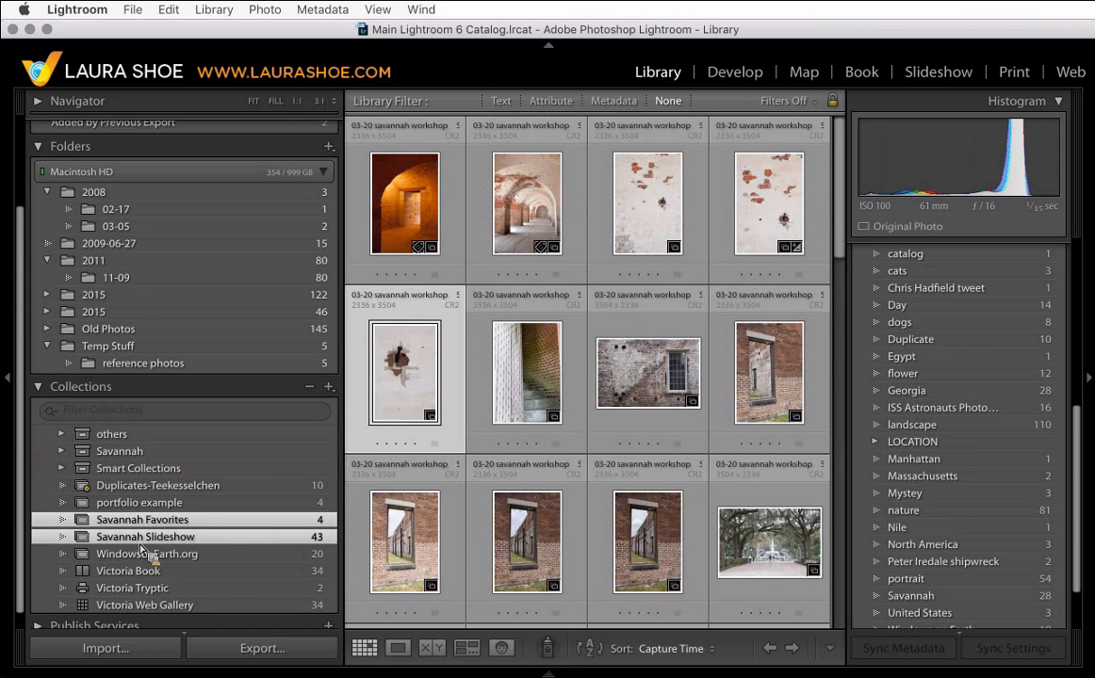
pyautogui.moveTo(144, 551); pyautogui.dragTo(195, 584)
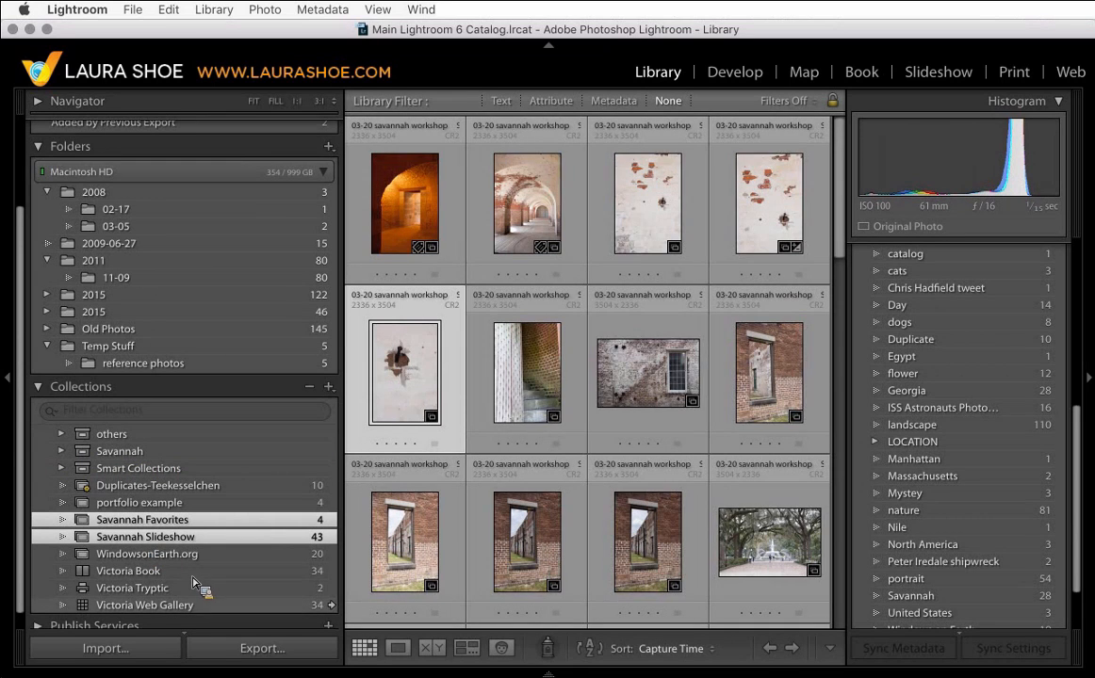
pyautogui.click(186, 608)
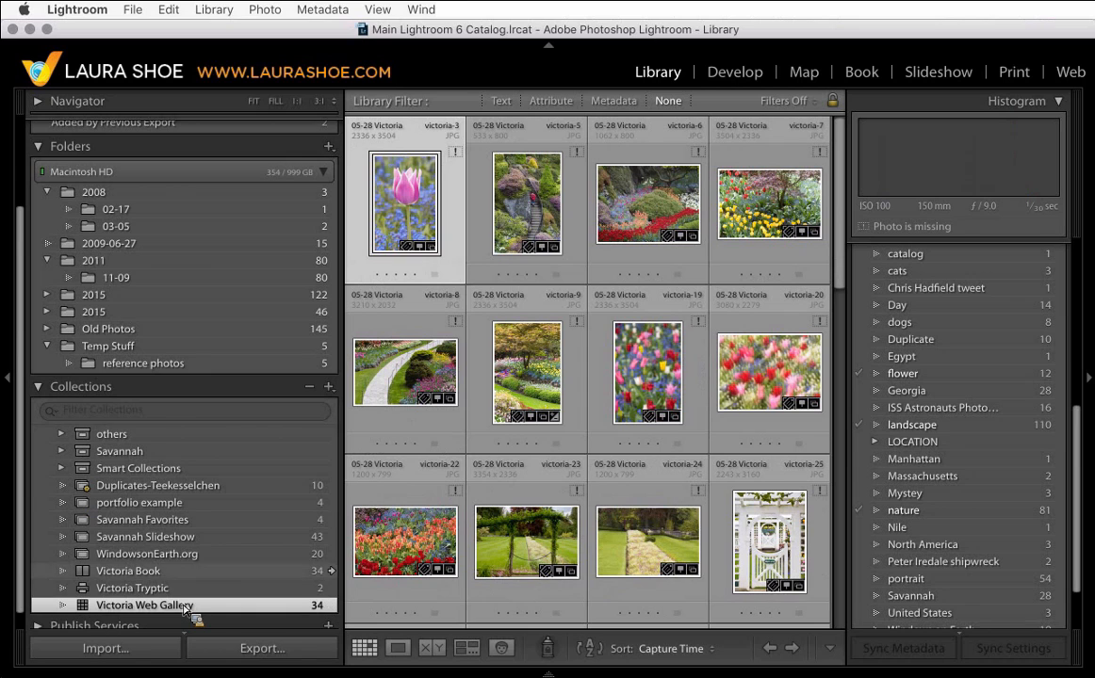
pyautogui.keyDown('super'); pyautogui.click(179, 571); pyautogui.keyUp('super')
pyautogui.keyDown('super'); pyautogui.click(209, 527); pyautogui.keyUp('super')
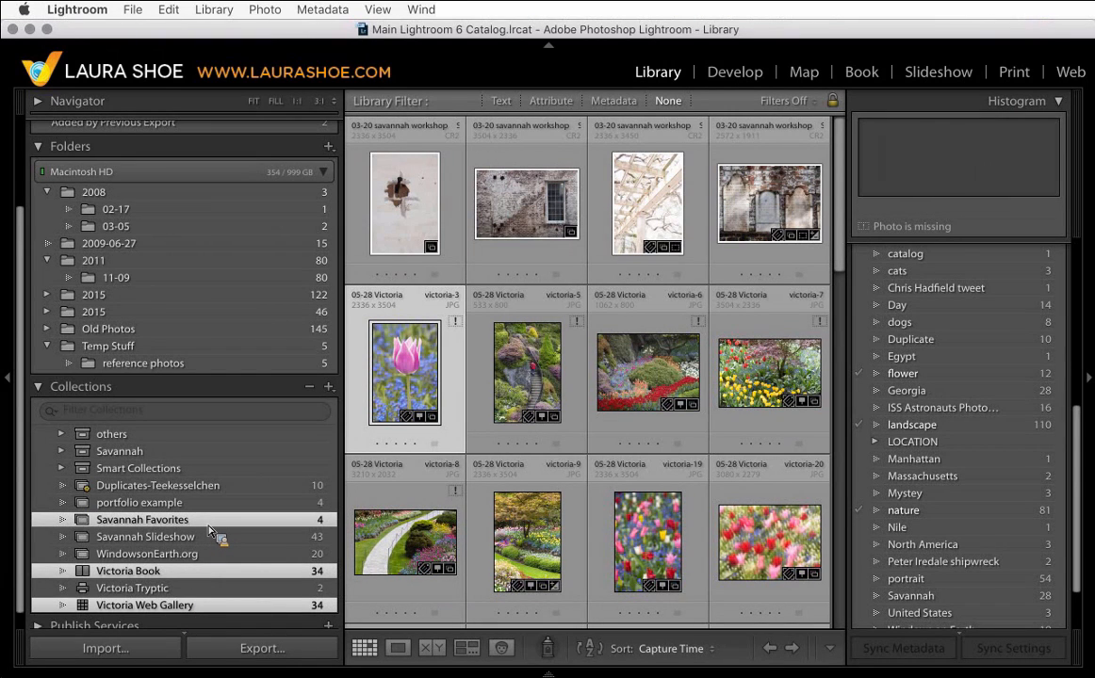
pyautogui.click(209, 536)
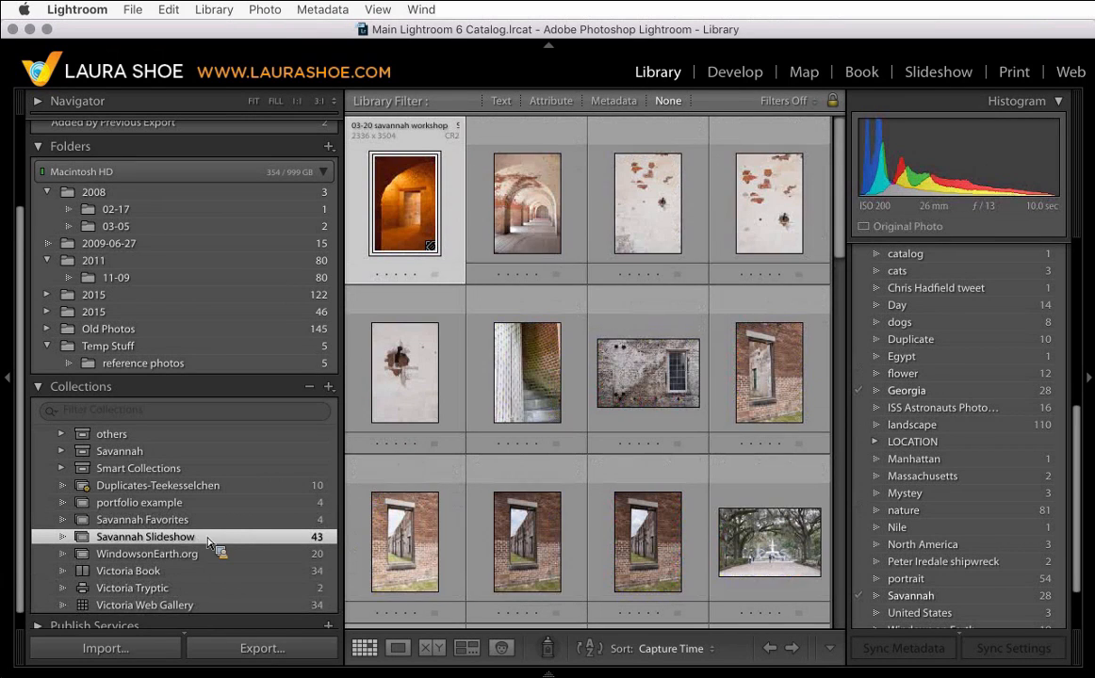
pyautogui.keyDown('super'); pyautogui.click(209, 524); pyautogui.keyUp('super')
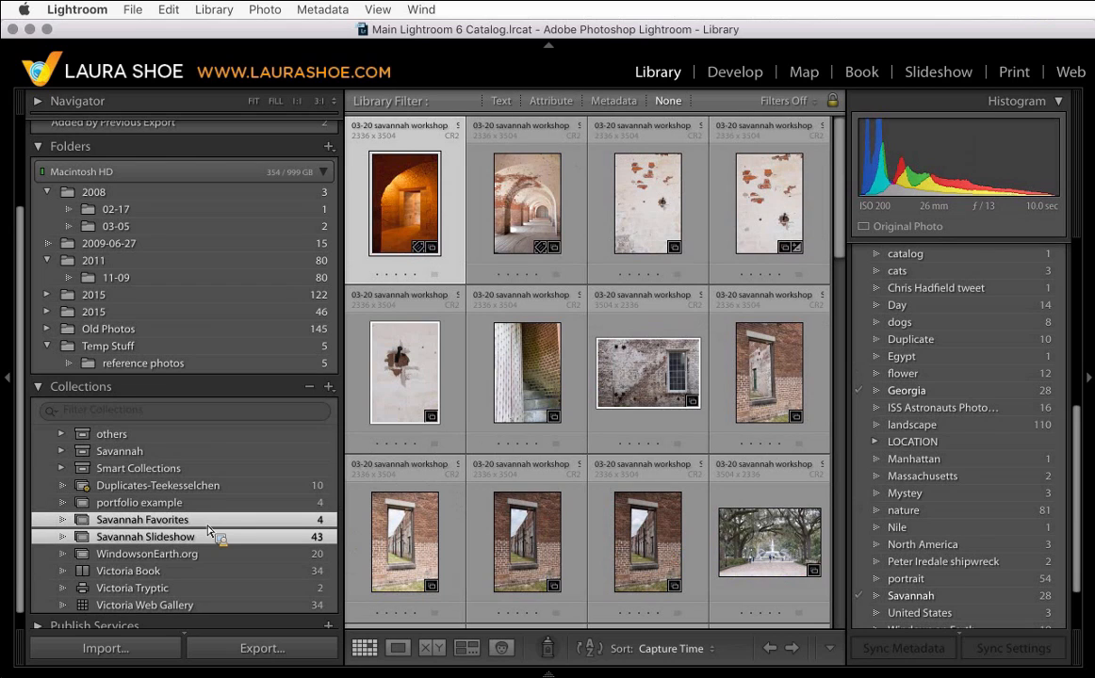
pyautogui.moveTo(210, 529); pyautogui.dragTo(140, 460)
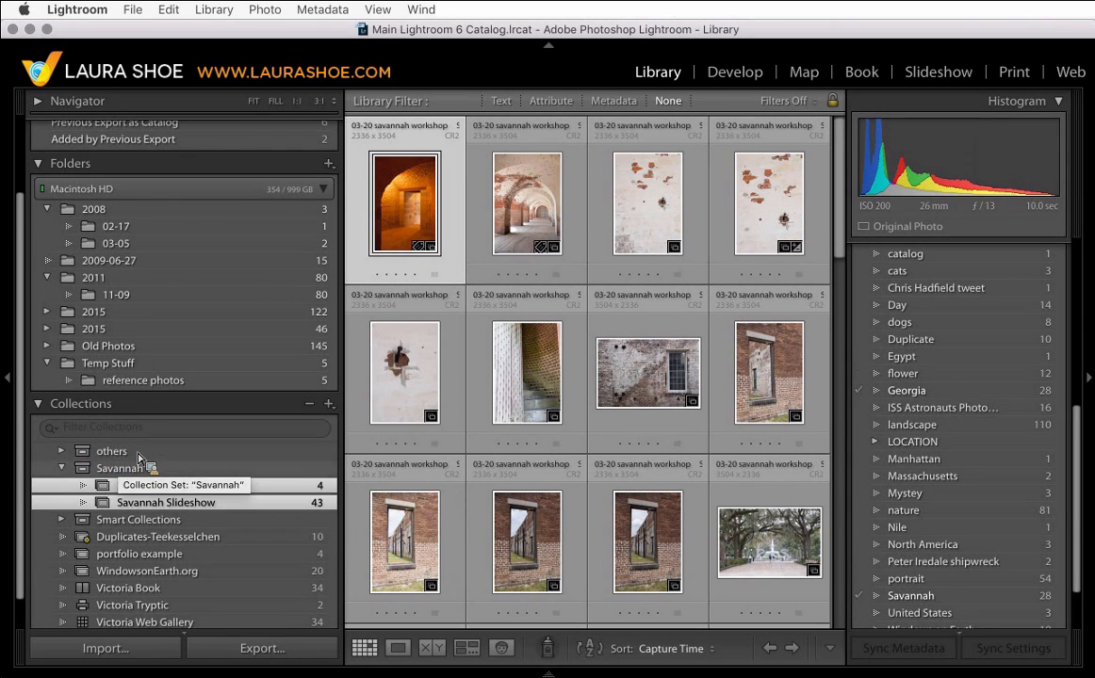
pyautogui.click(156, 471)
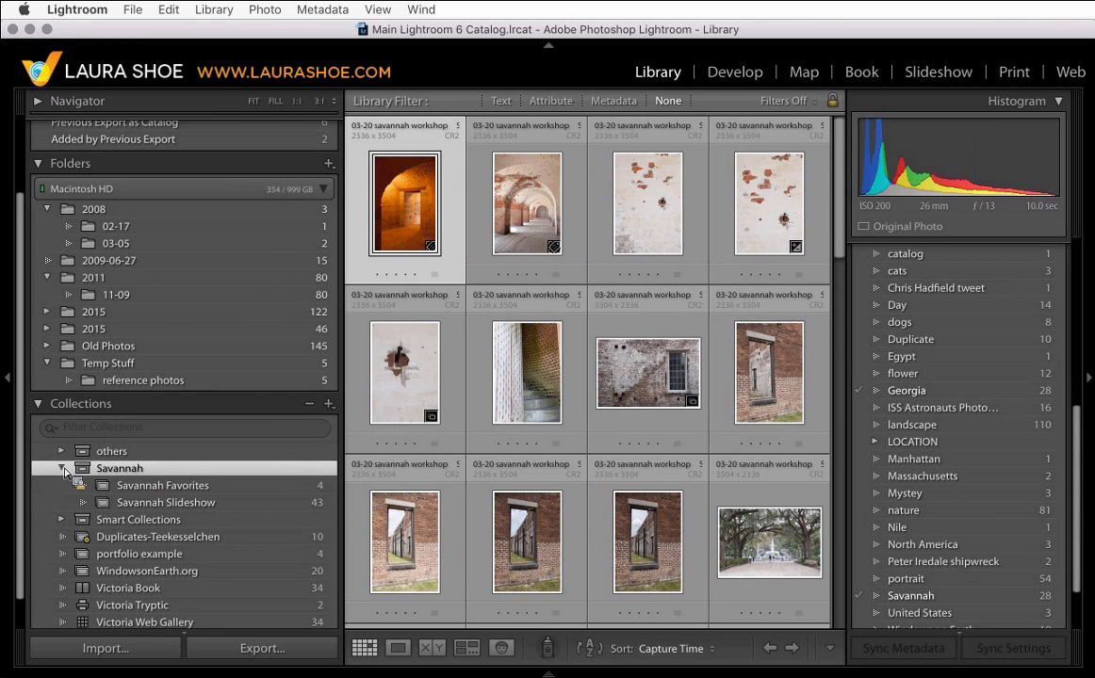
pyautogui.click(61, 469)
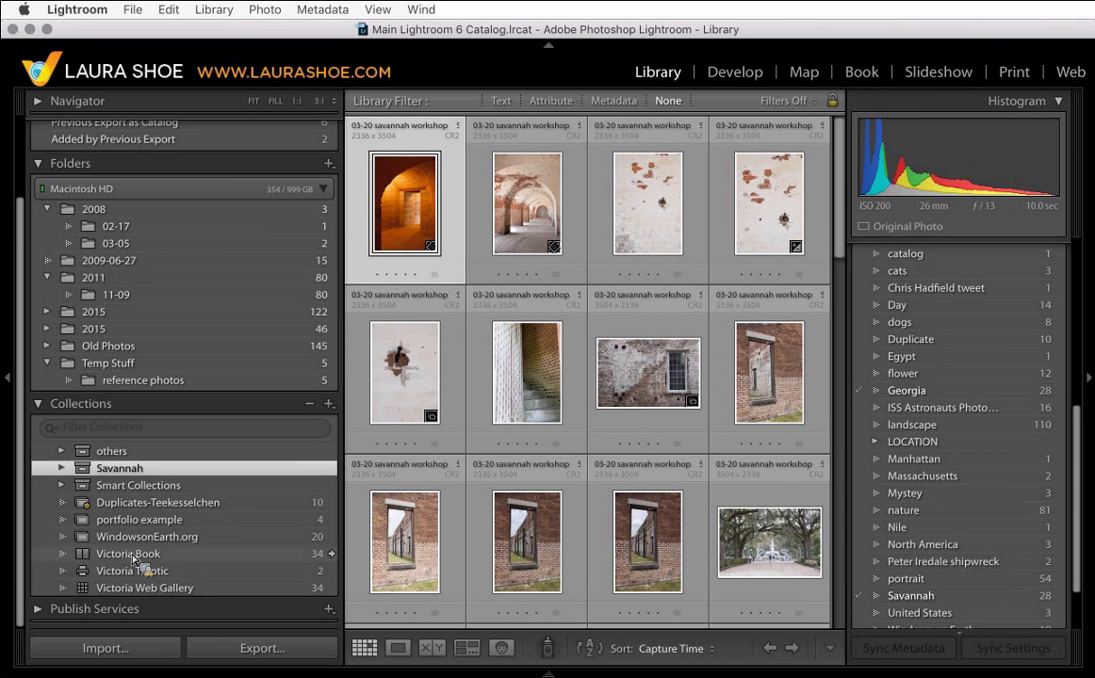
# - Create a top-level collection set named Victoria, not inside any other set
pyautogui.moveTo(147, 564); pyautogui.dragTo(359, 460)
pyautogui.write('Victoria')
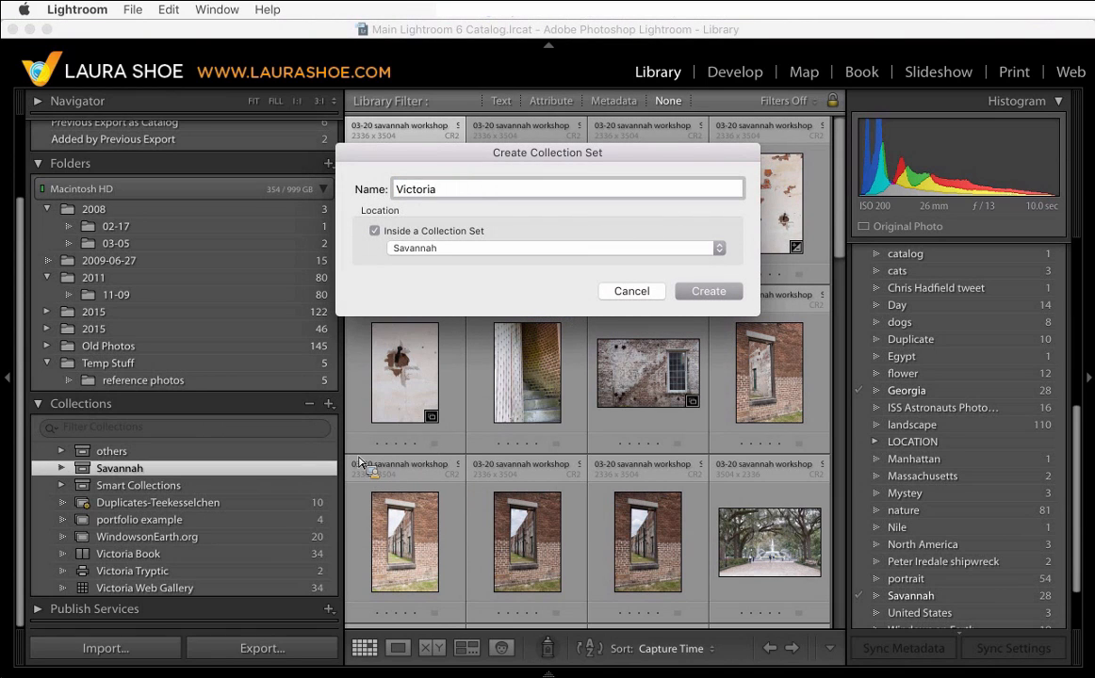
pyautogui.click(375, 231)
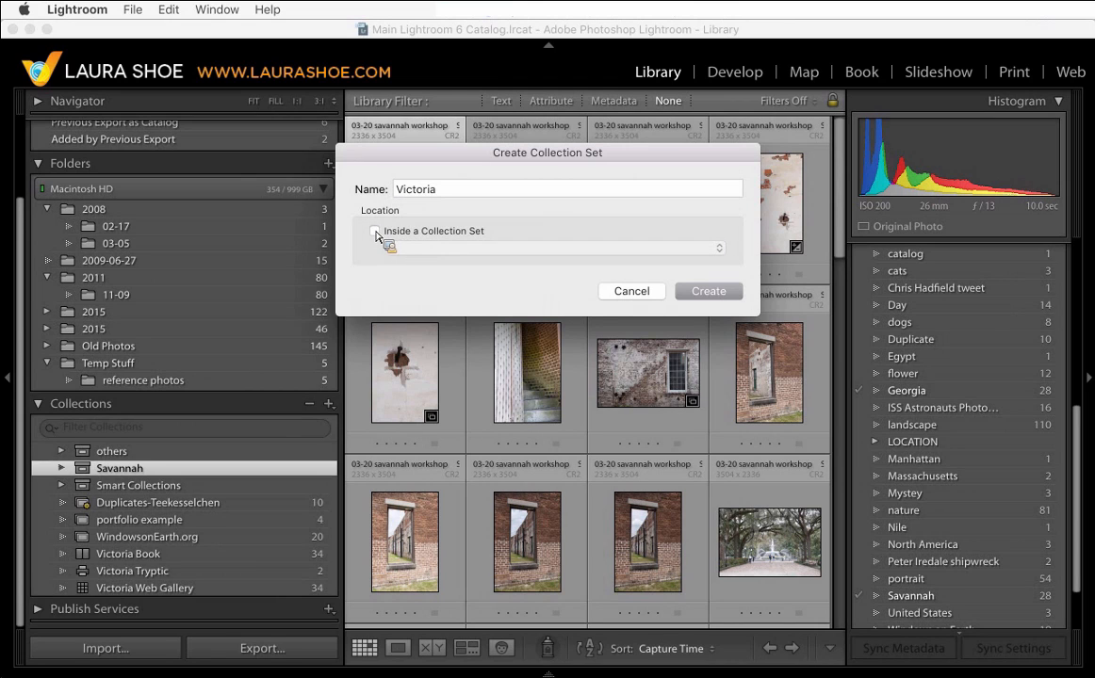
pyautogui.click(732, 297)
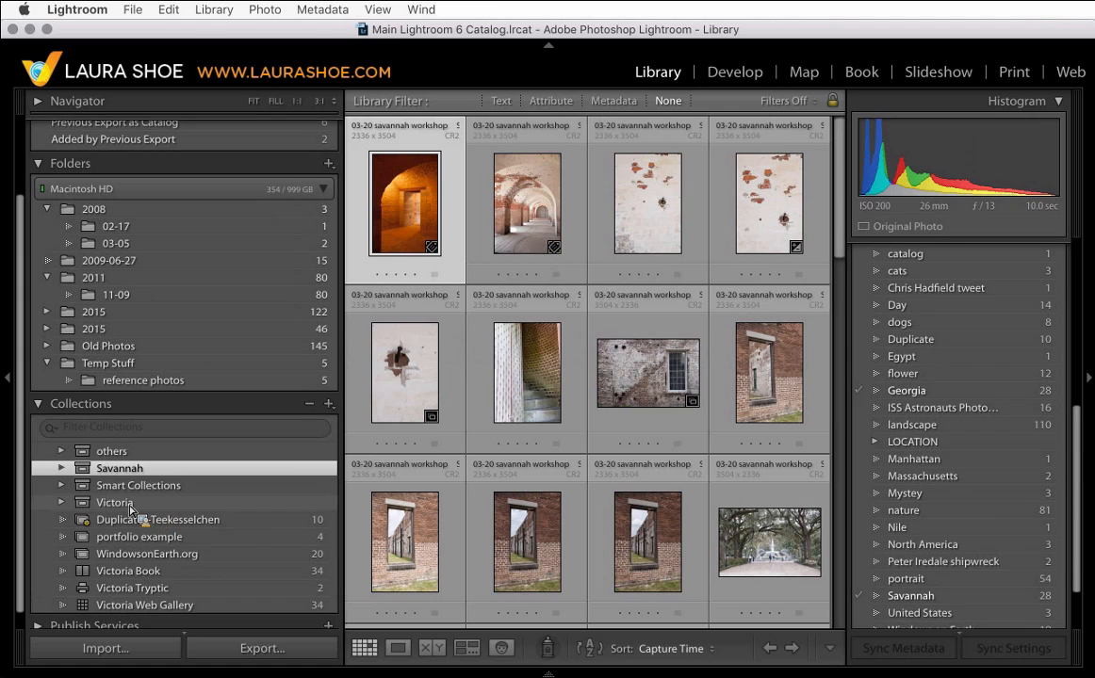
# - Move the Victoria Book, Victoria Tryptic and Victoria Web Gallery collections into the Victoria set
pyautogui.moveTo(131, 510); pyautogui.dragTo(160, 577)
pyautogui.click(159, 577)
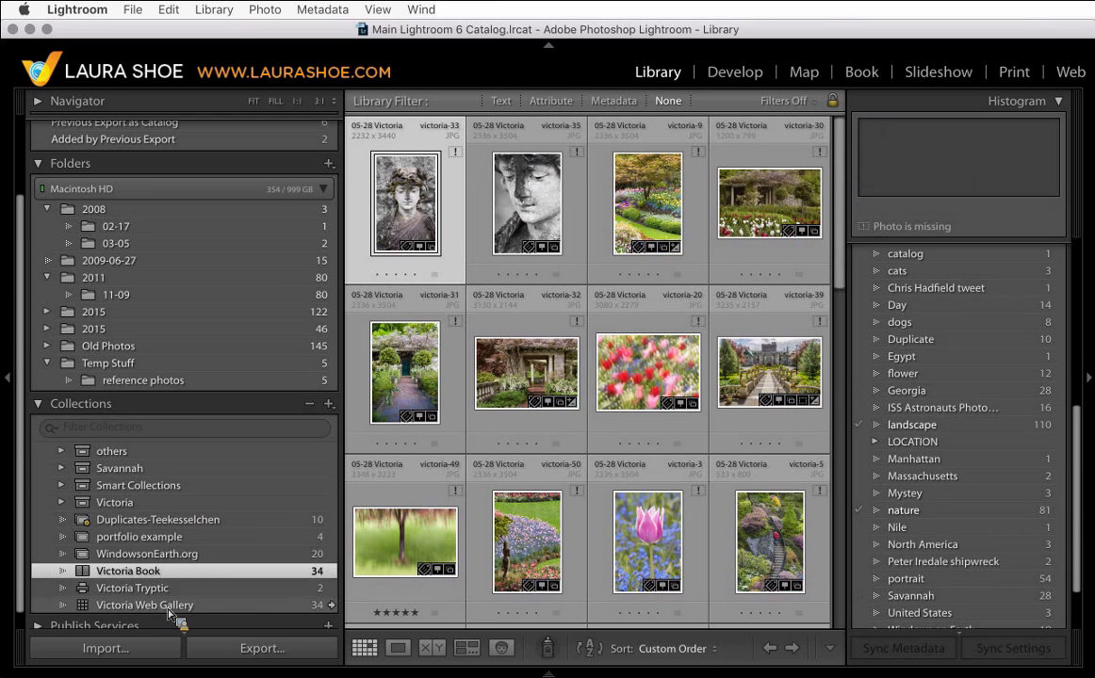
pyautogui.keyDown('shift'); pyautogui.click(169, 608); pyautogui.keyUp('shift')
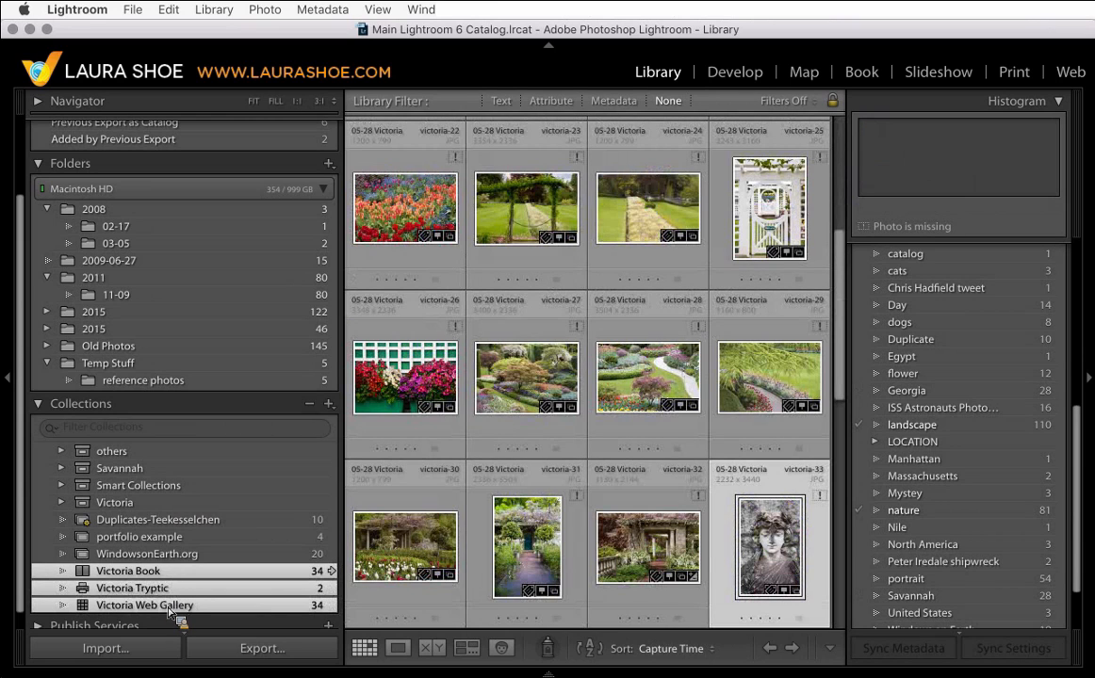
pyautogui.moveTo(165, 559); pyautogui.dragTo(165, 514)
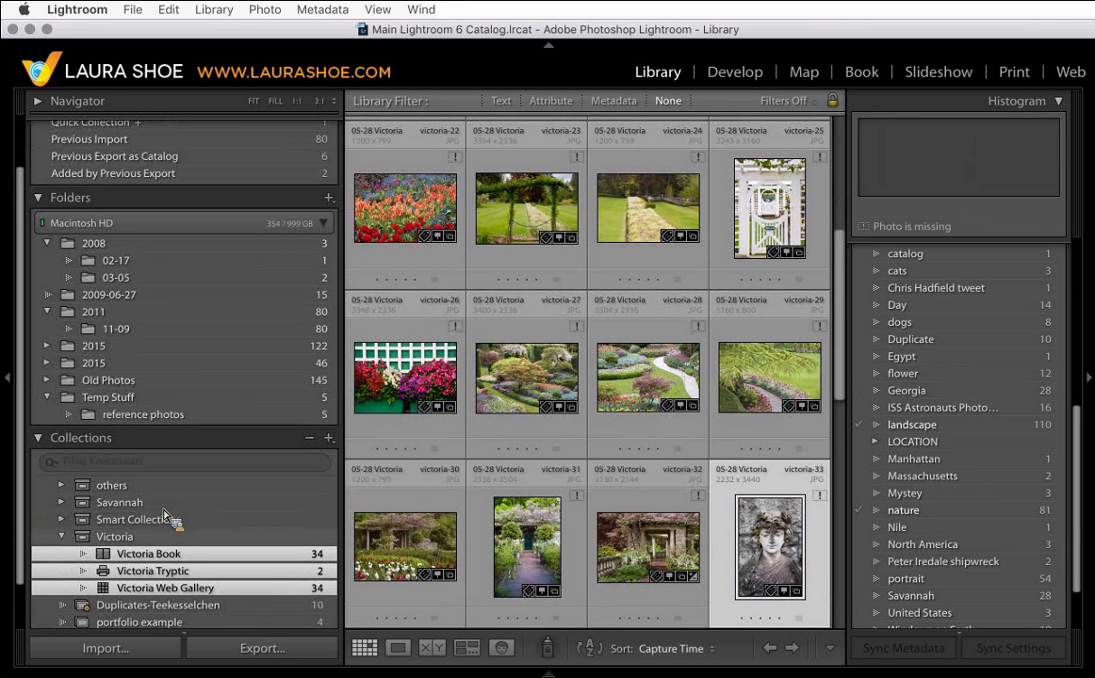
pyautogui.click(62, 536)
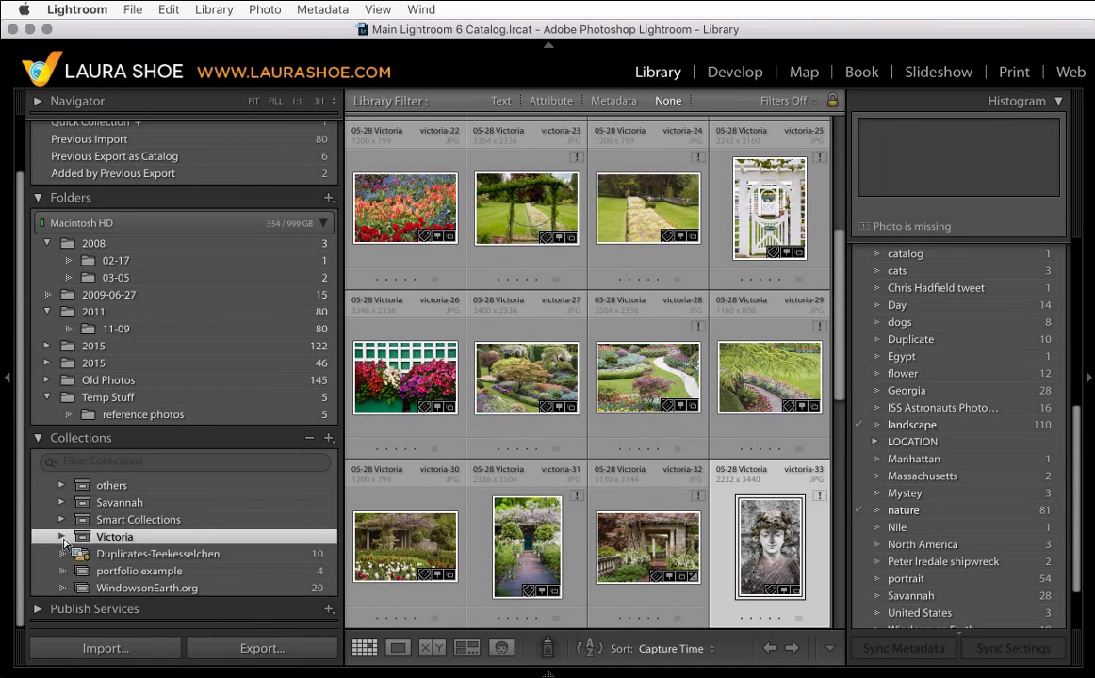
# - Create a top-level collection set named Workshops, not inside any other set
pyautogui.moveTo(65, 544); pyautogui.dragTo(183, 450)
pyautogui.click(329, 439)
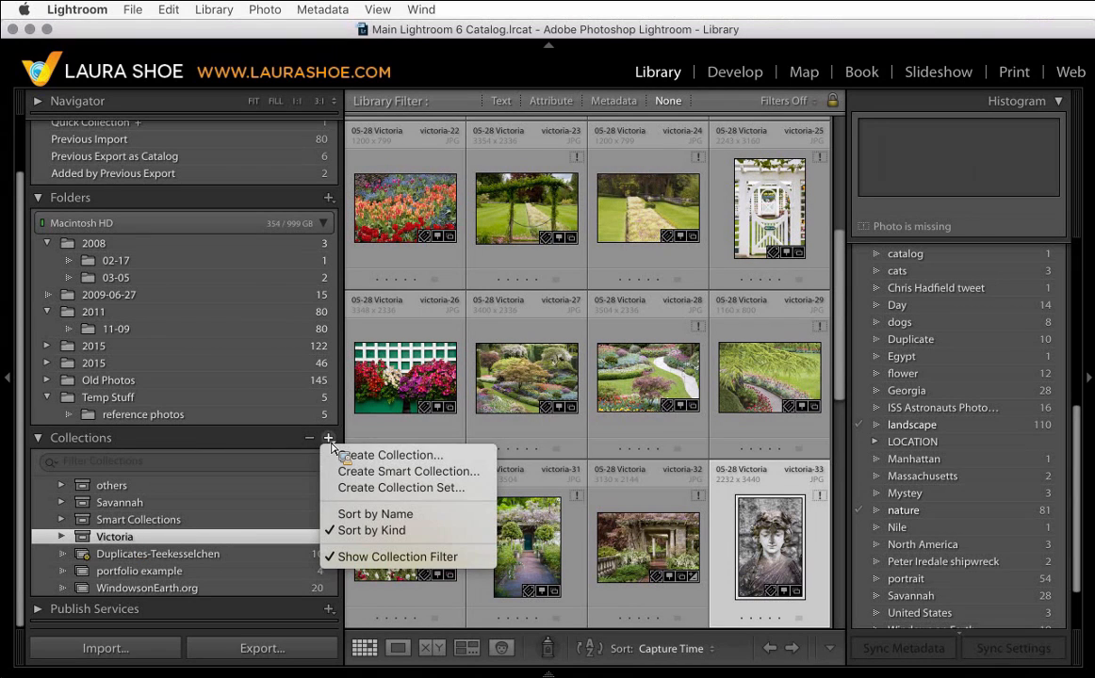
pyautogui.click(337, 487)
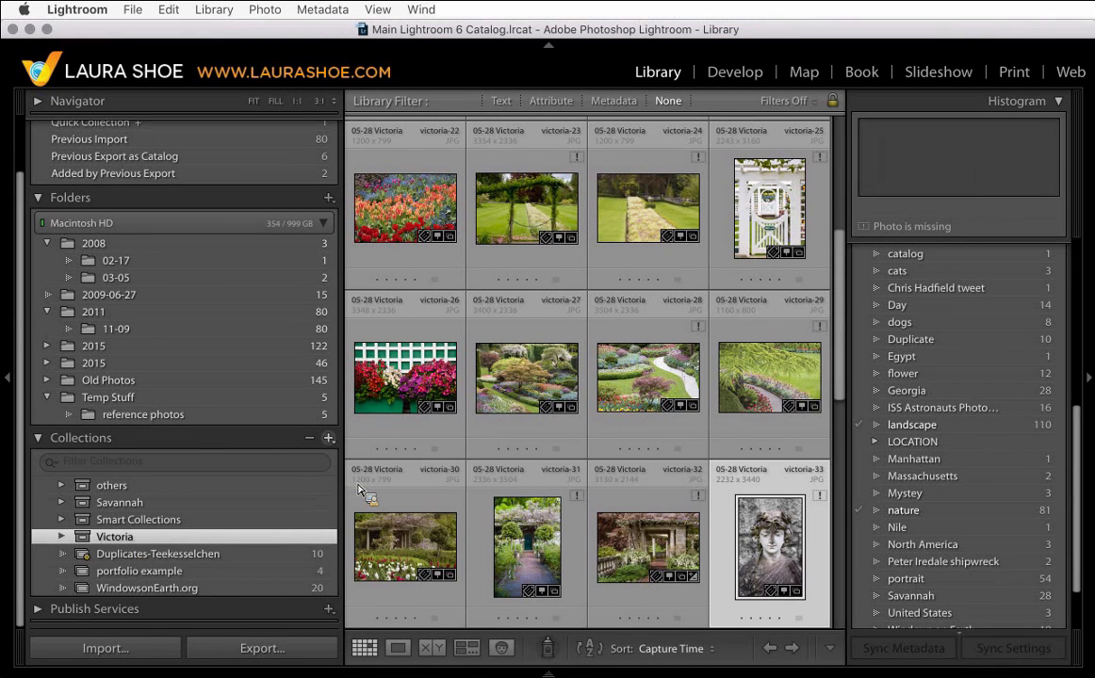
pyautogui.write('Wo')
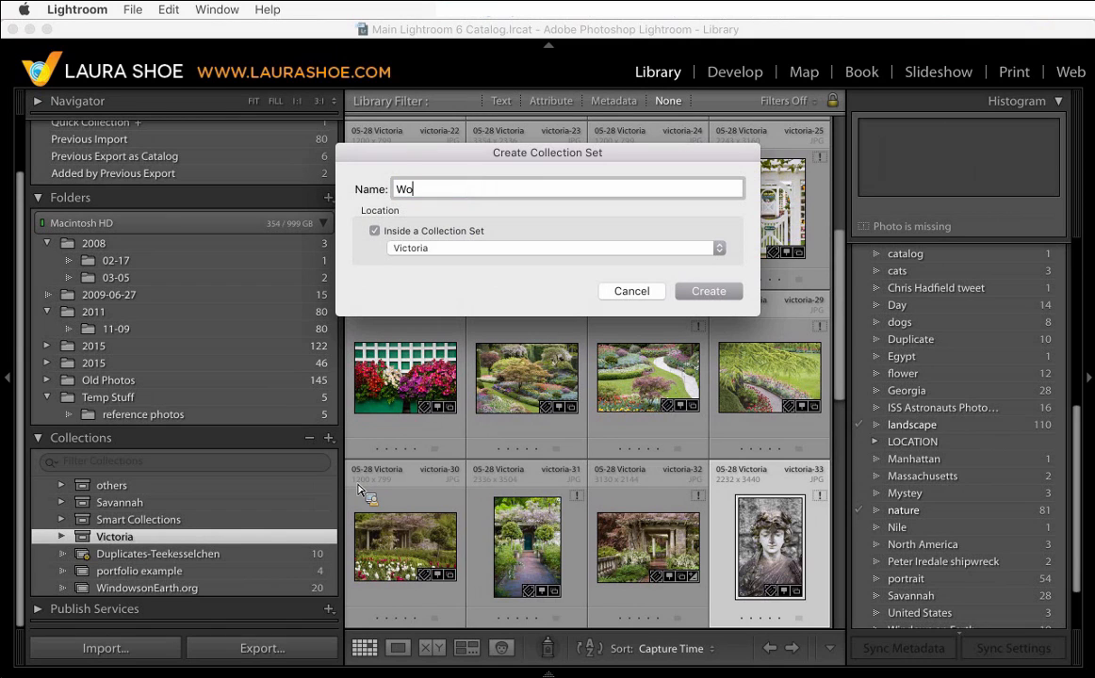
pyautogui.write('rkshops')
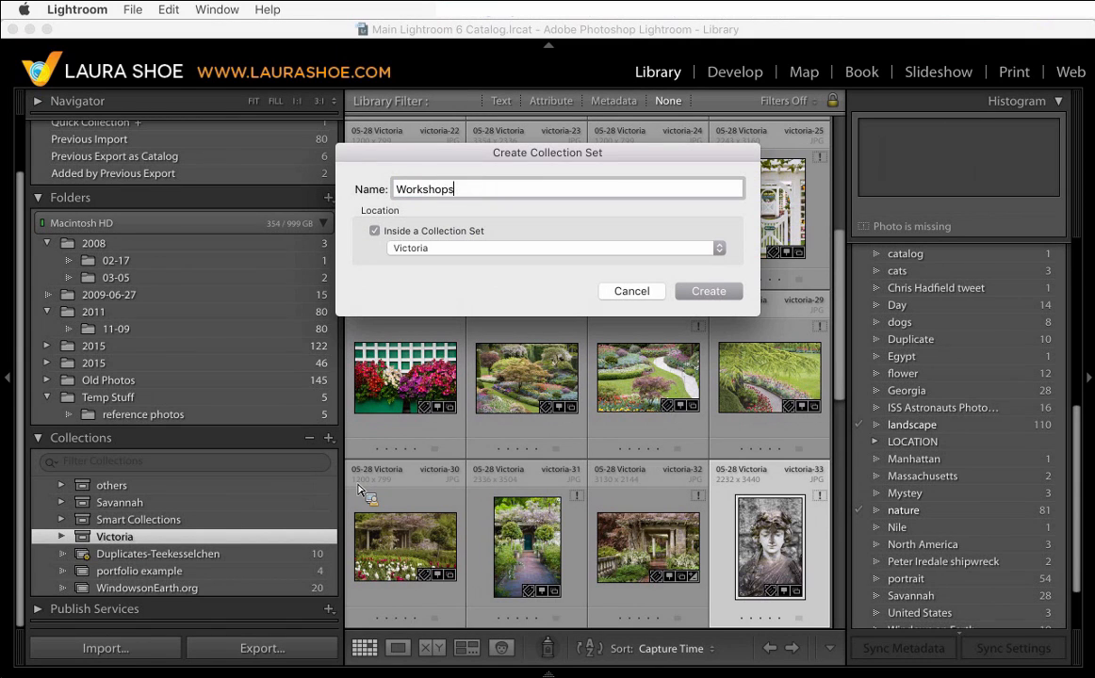
pyautogui.click(374, 231)
pyautogui.click(708, 291)
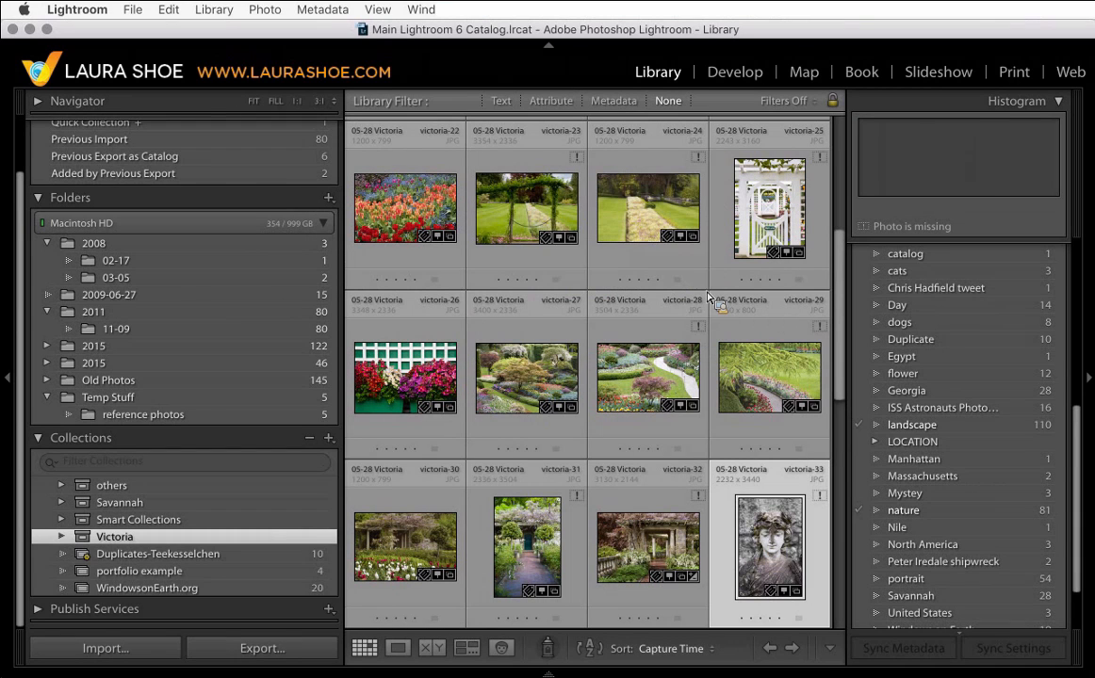
# - Move the Victoria and Savannah collection sets into the Workshops set
pyautogui.moveTo(231, 529); pyautogui.dragTo(185, 558)
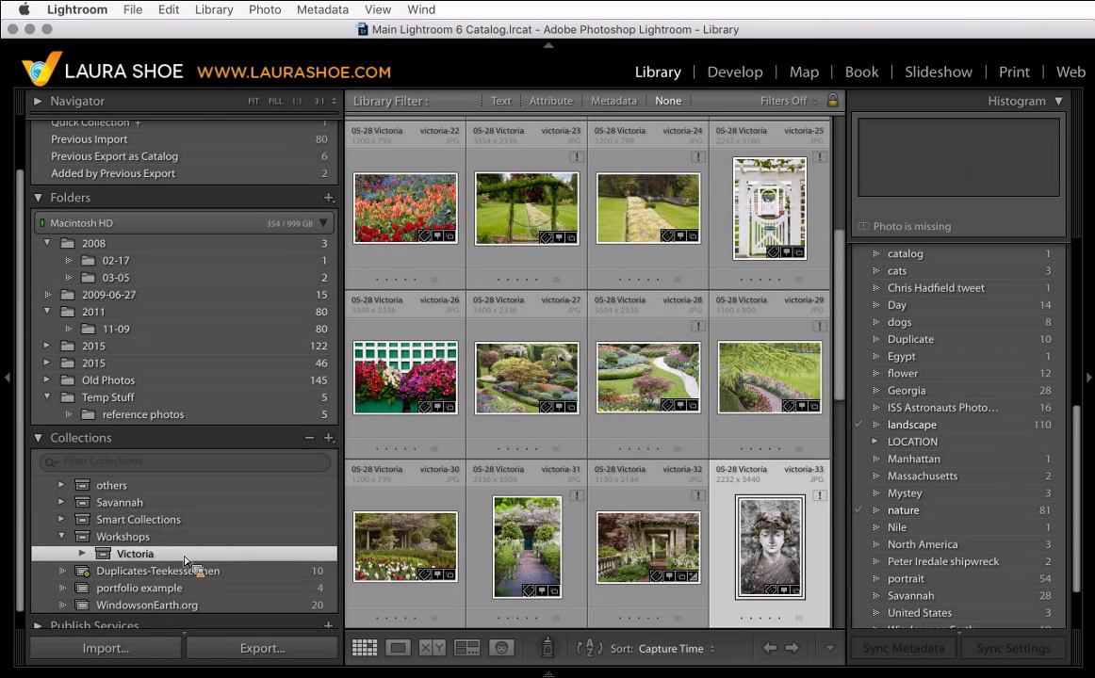
pyautogui.click(169, 504)
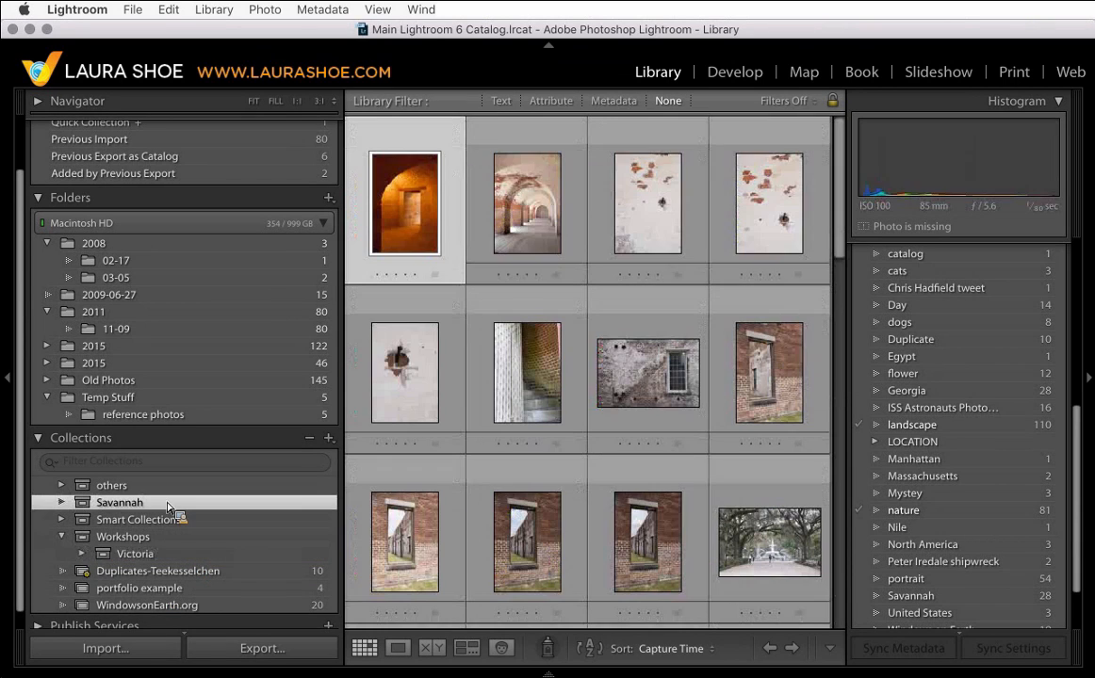
pyautogui.moveTo(169, 506); pyautogui.dragTo(174, 540)
pyautogui.scroll(-1, 175, 542)
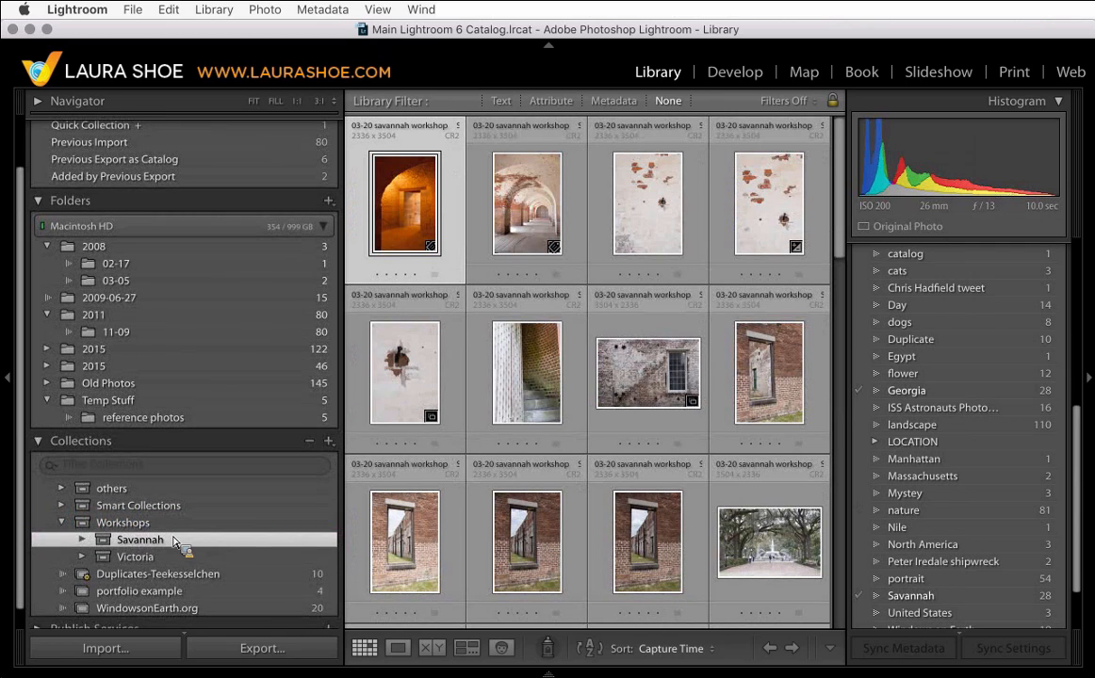
# - Expand and collapse the nested Savannah, Victoria and Workshops sets to check their contents
pyautogui.click(82, 540)
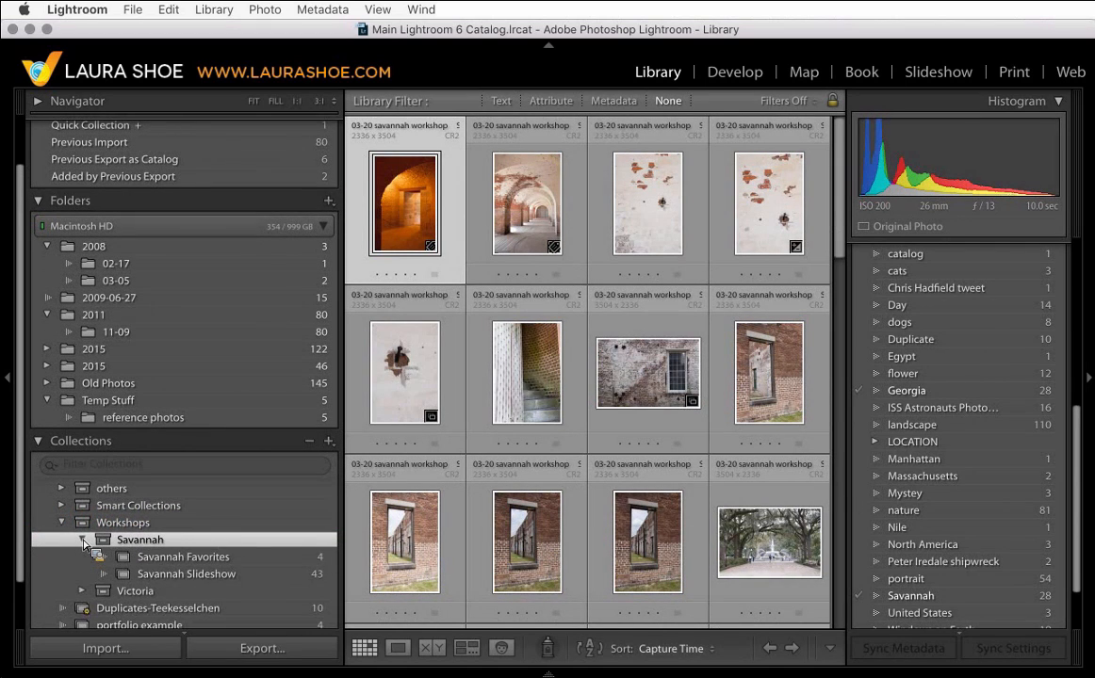
pyautogui.click(82, 591)
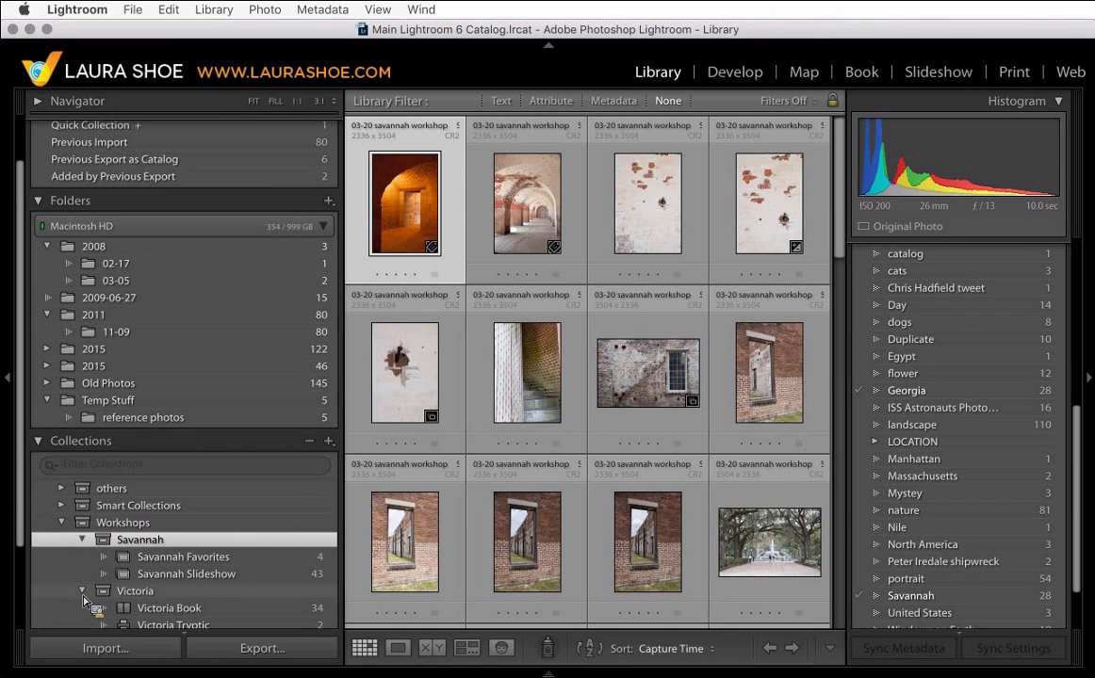
pyautogui.scroll(-3, 152, 584)
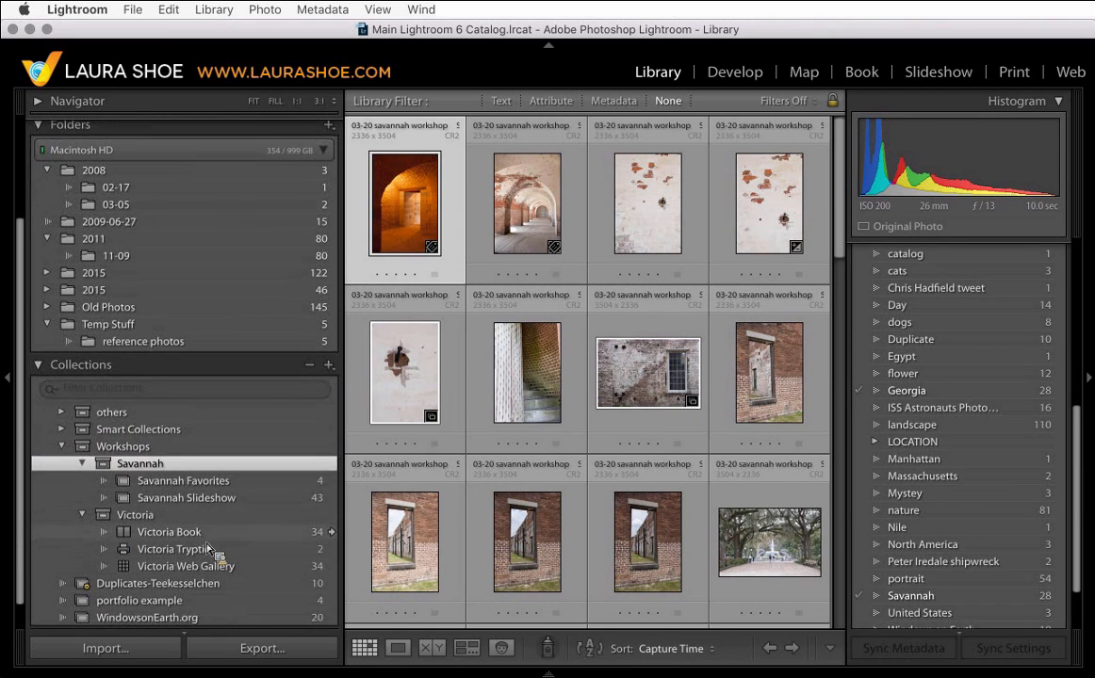
pyautogui.click(82, 515)
pyautogui.click(80, 490)
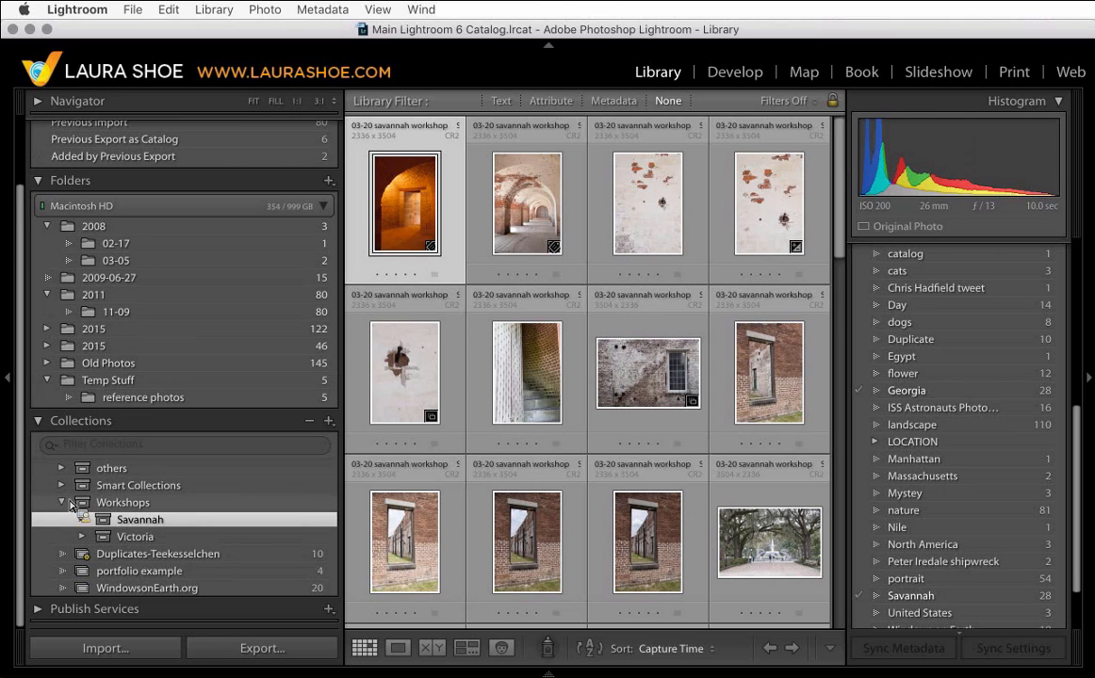
pyautogui.click(64, 503)
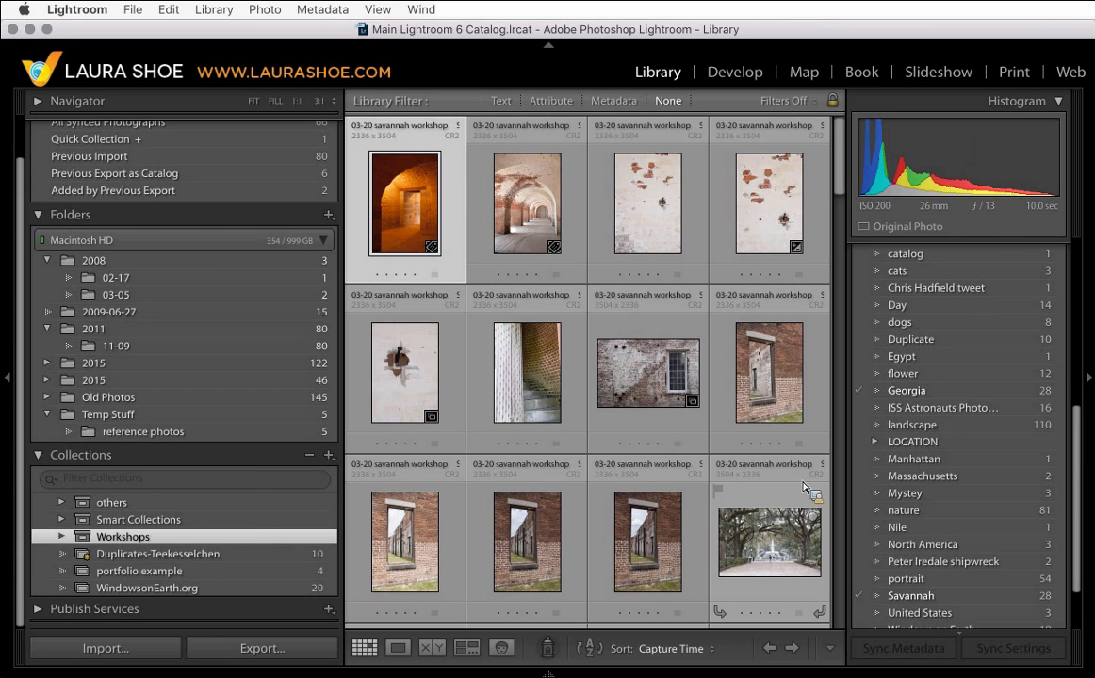
# - Collapse the Collections panel and hide the right-side panel
pyautogui.rightClick(39, 456)
pyautogui.press('Escape')
pyautogui.click(39, 458)
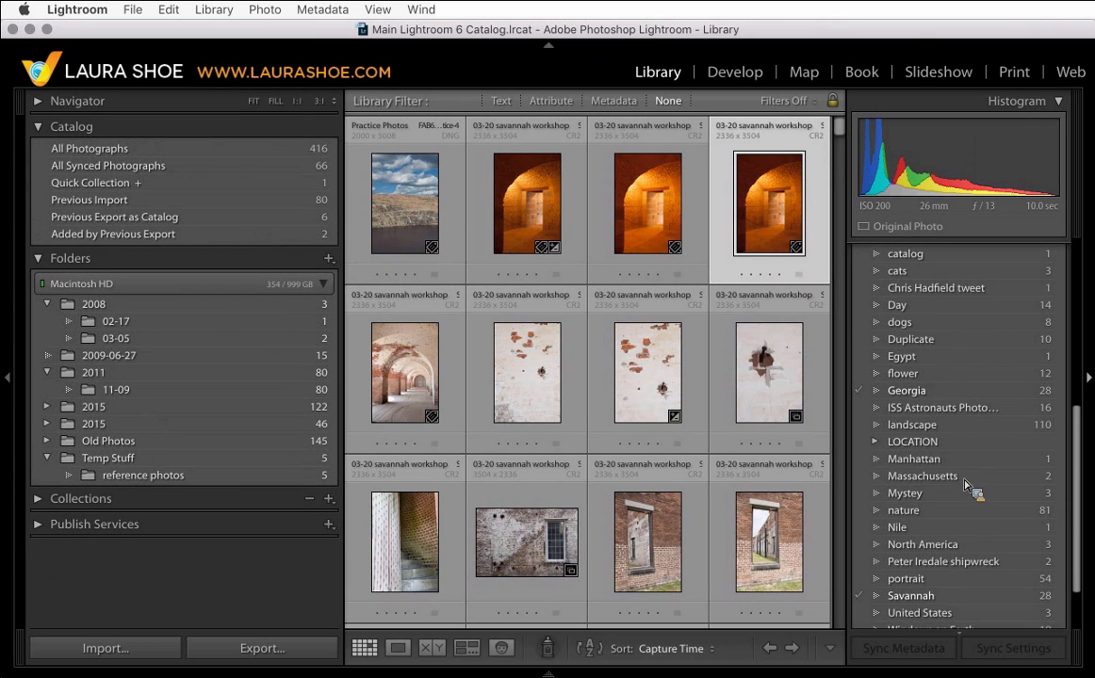
pyautogui.click(1090, 379)
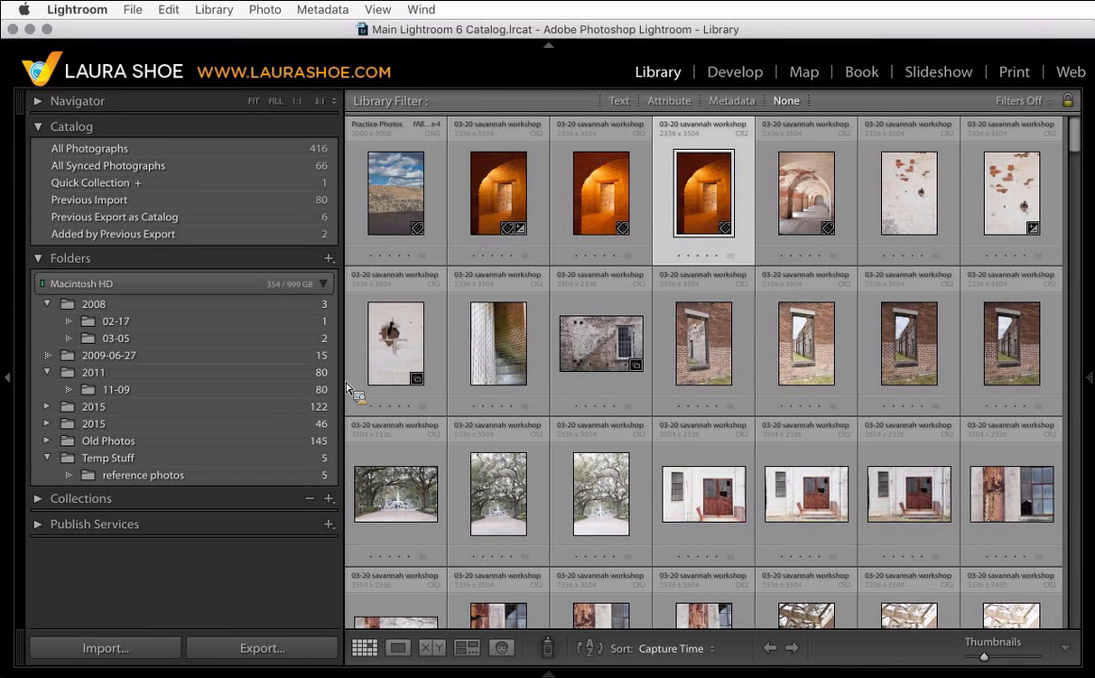
# - Examine the disk paths of the top-level folders in the Folders panel
pyautogui.moveTo(347, 388); pyautogui.dragTo(215, 432)
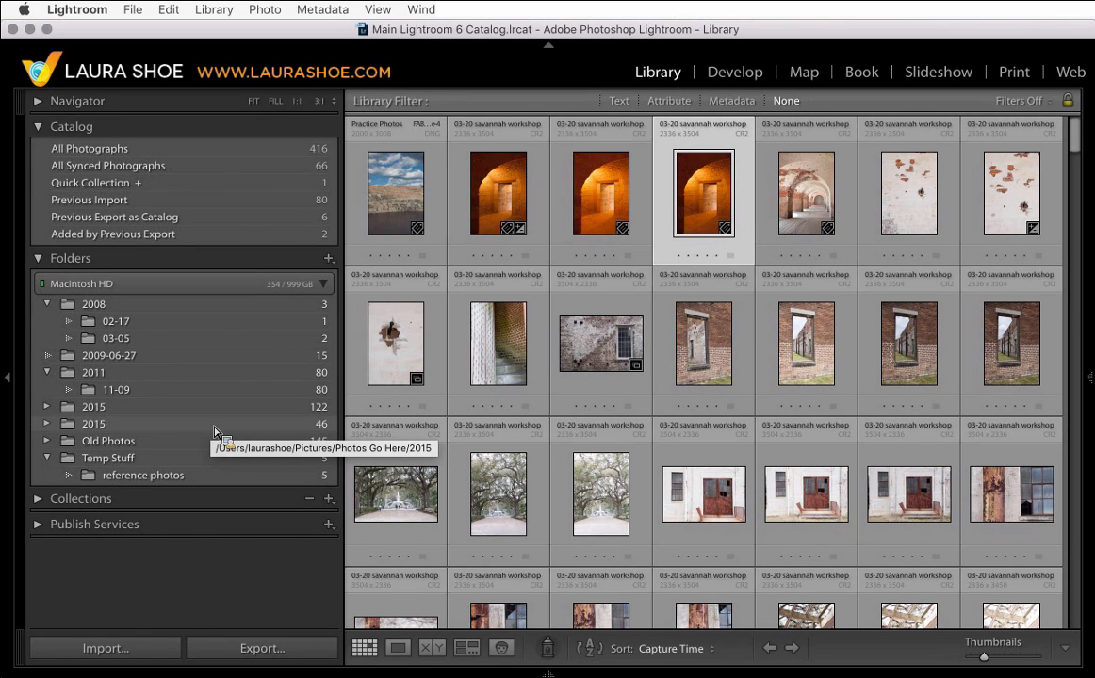
pyautogui.moveTo(215, 432); pyautogui.dragTo(161, 363)
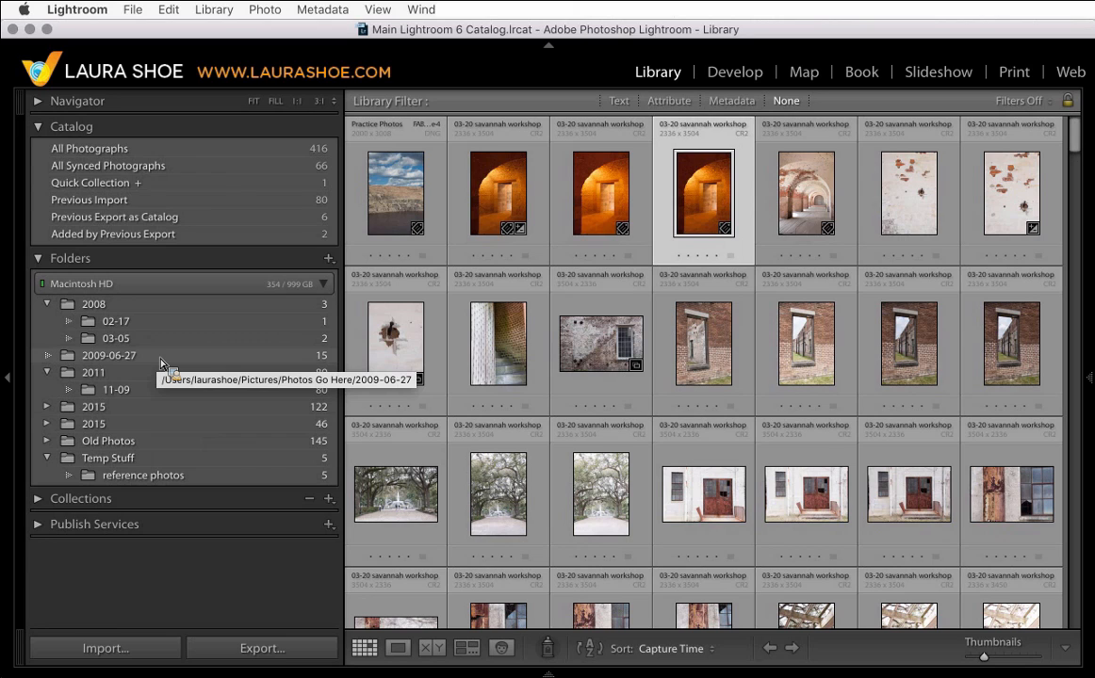
pyautogui.moveTo(161, 363); pyautogui.dragTo(175, 309)
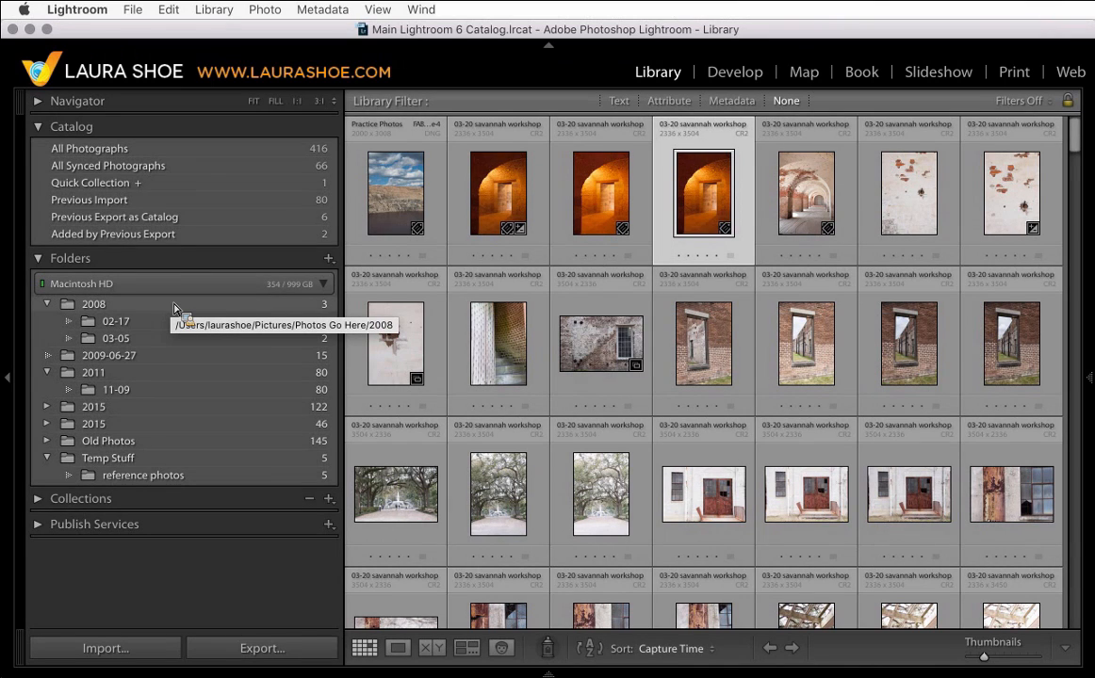
pyautogui.moveTo(174, 309); pyautogui.dragTo(185, 284)
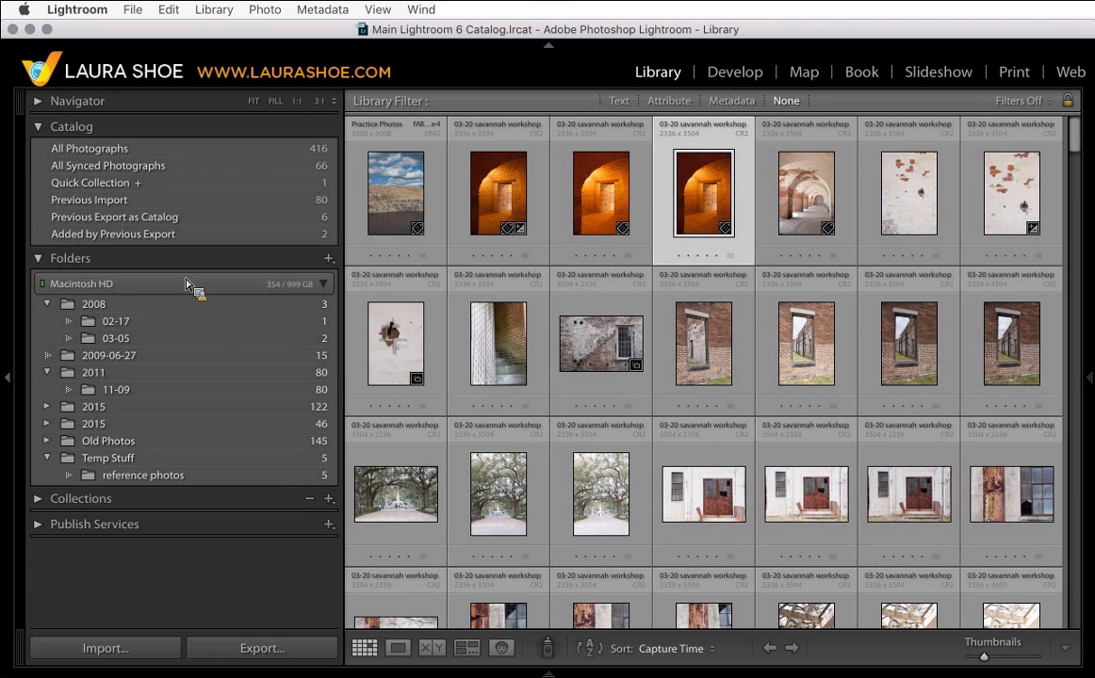
pyautogui.moveTo(185, 285); pyautogui.dragTo(432, 219)
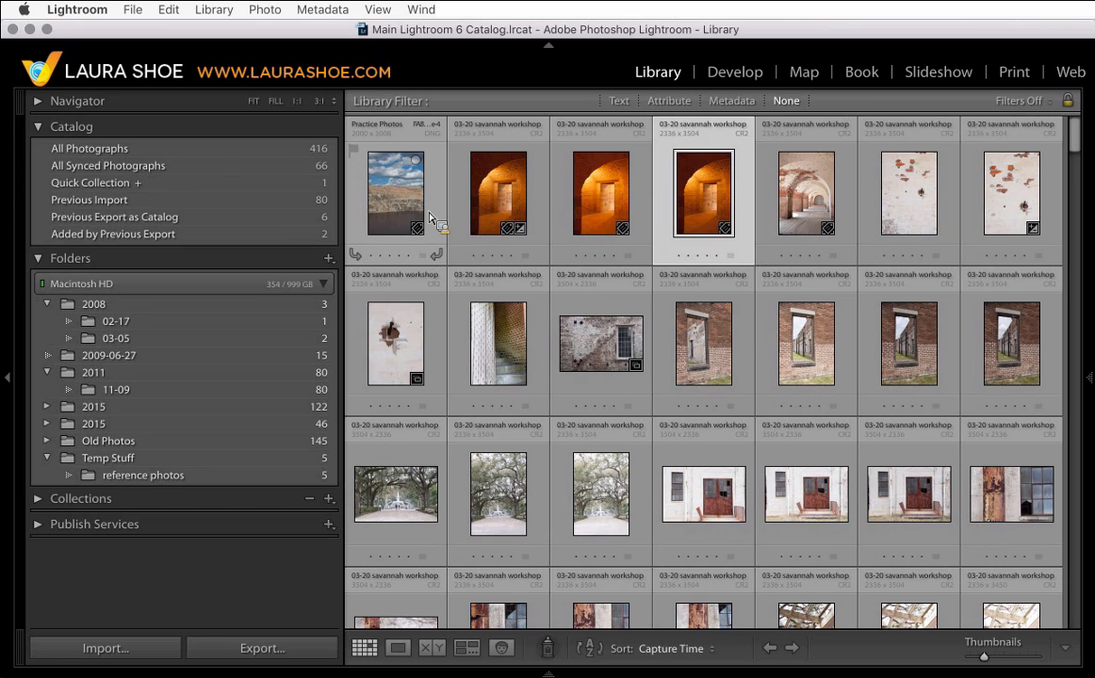
pyautogui.moveTo(431, 218); pyautogui.dragTo(136, 265)
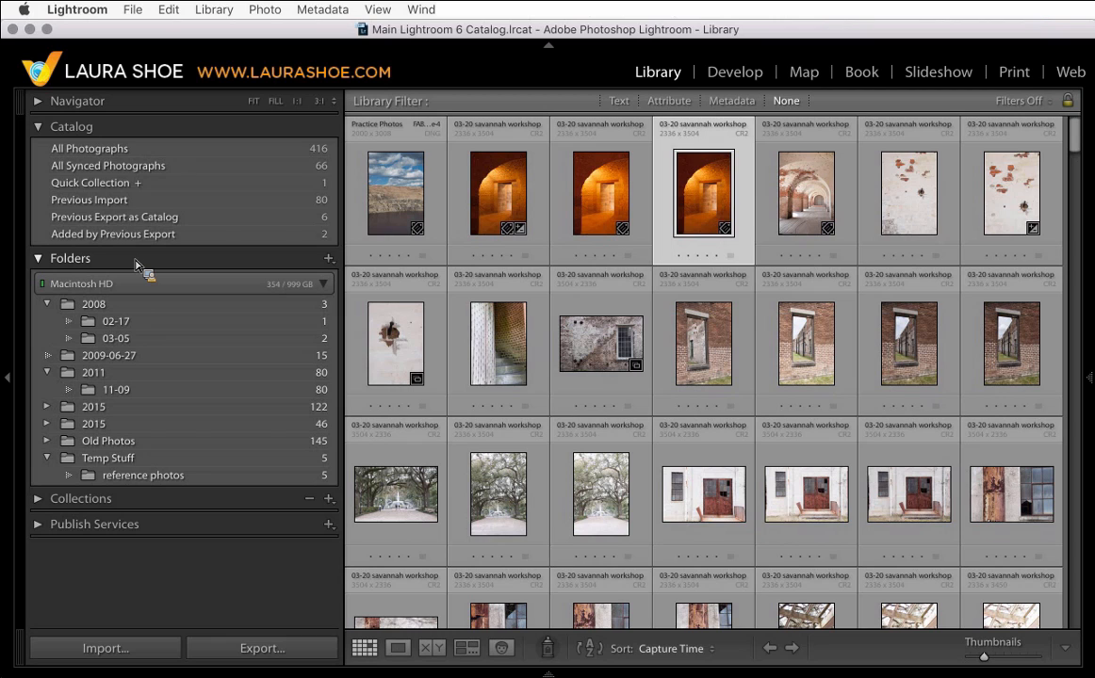
pyautogui.moveTo(137, 265); pyautogui.dragTo(152, 298)
pyautogui.moveTo(153, 298); pyautogui.dragTo(129, 420)
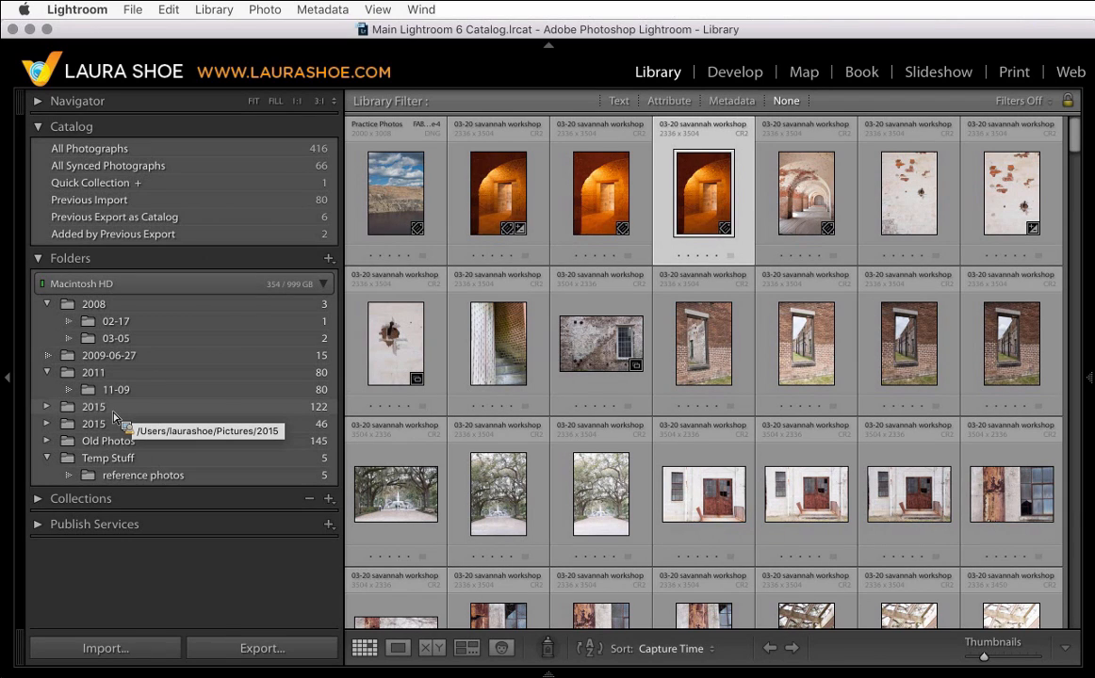
pyautogui.moveTo(114, 415)
pyautogui.mouseDown()
pyautogui.moveTo(118, 332)
pyautogui.moveTo(141, 358)
pyautogui.moveTo(118, 417)
pyautogui.moveTo(148, 325)
pyautogui.moveTo(128, 425)
pyautogui.mouseUp()
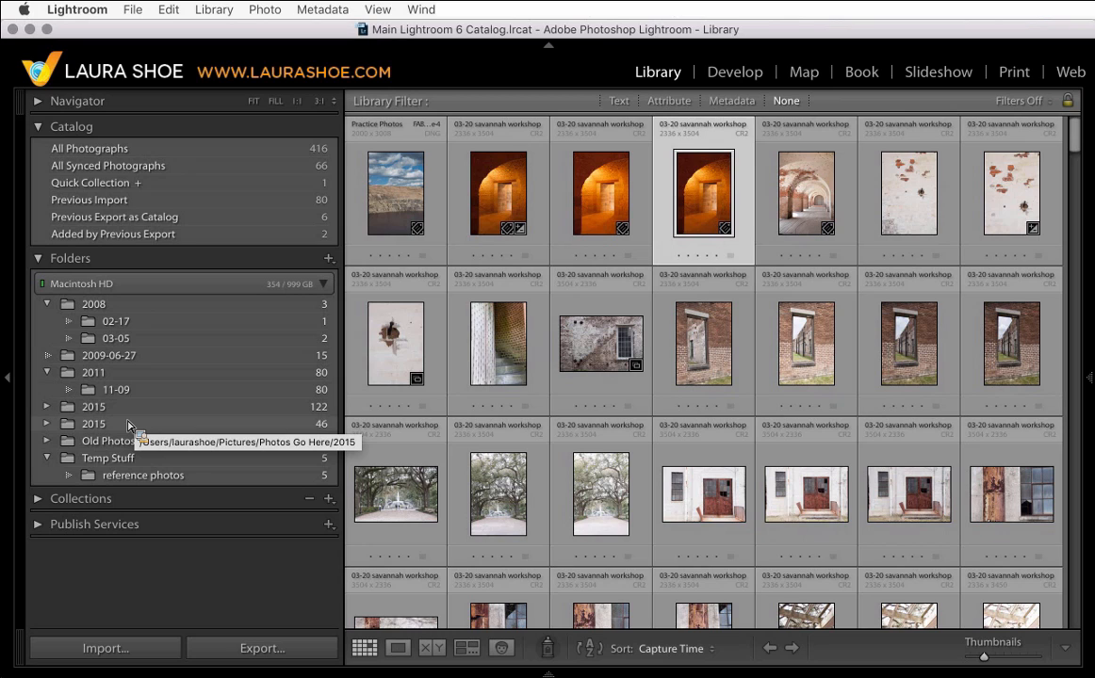
pyautogui.moveTo(128, 426); pyautogui.dragTo(121, 273)
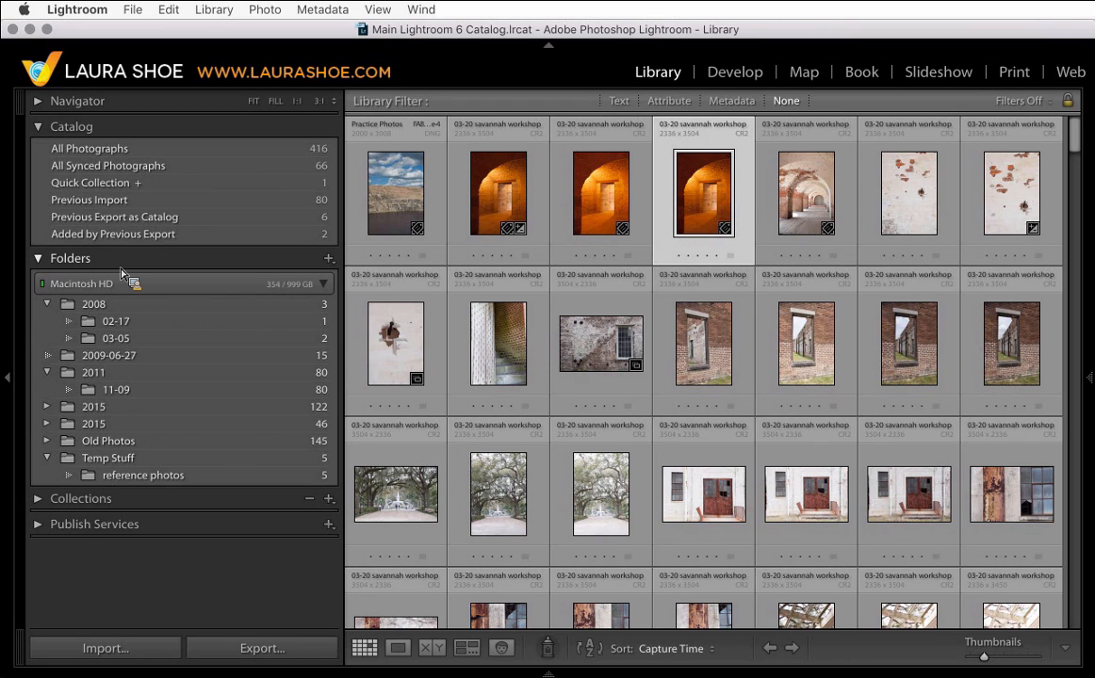
pyautogui.moveTo(121, 273); pyautogui.dragTo(144, 270)
pyautogui.moveTo(144, 270); pyautogui.dragTo(225, 314)
# - Show the parent folder of the 2008 folder
pyautogui.moveTo(225, 313); pyautogui.dragTo(138, 303)
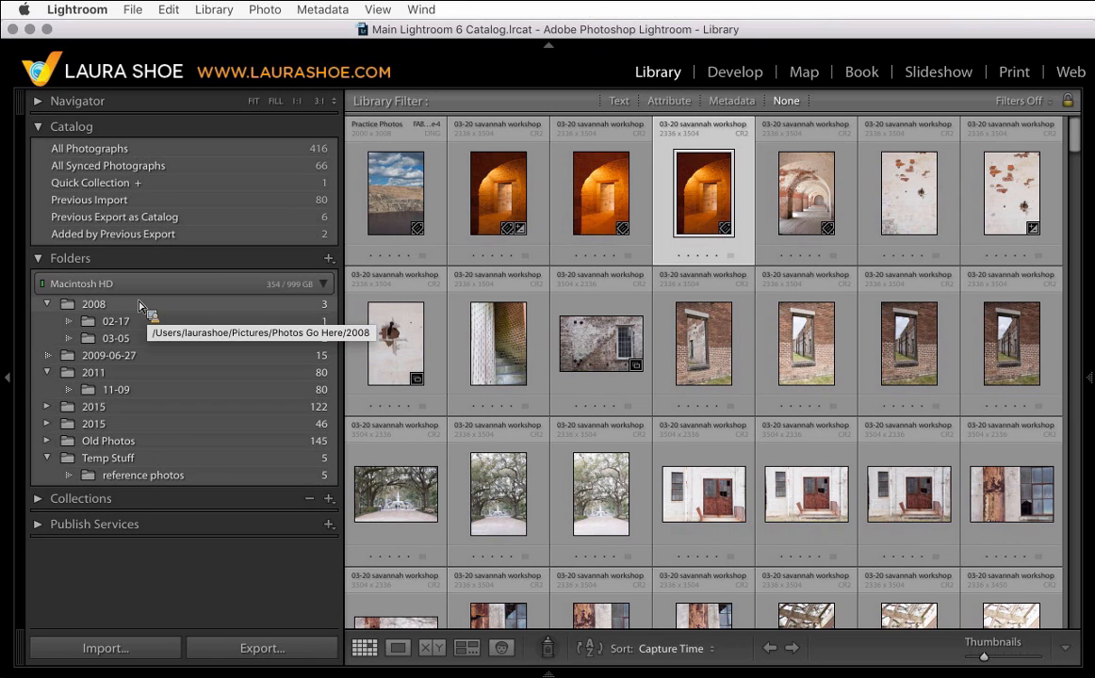
pyautogui.moveTo(138, 303); pyautogui.dragTo(118, 314)
pyautogui.rightClick(117, 314)
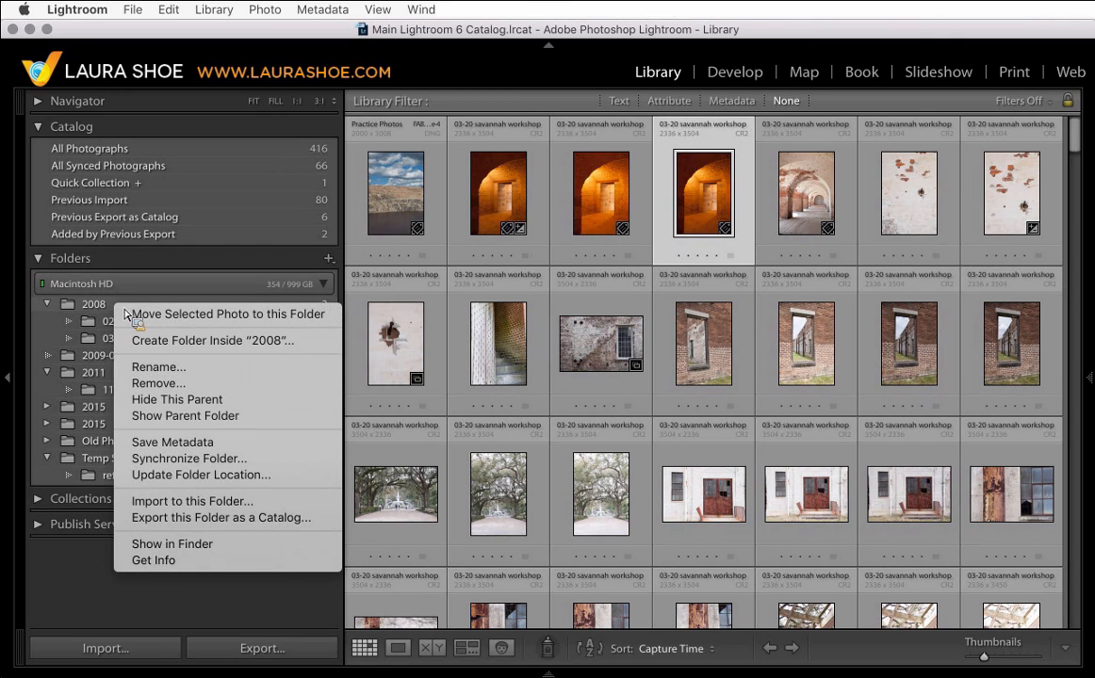
pyautogui.click(185, 417)
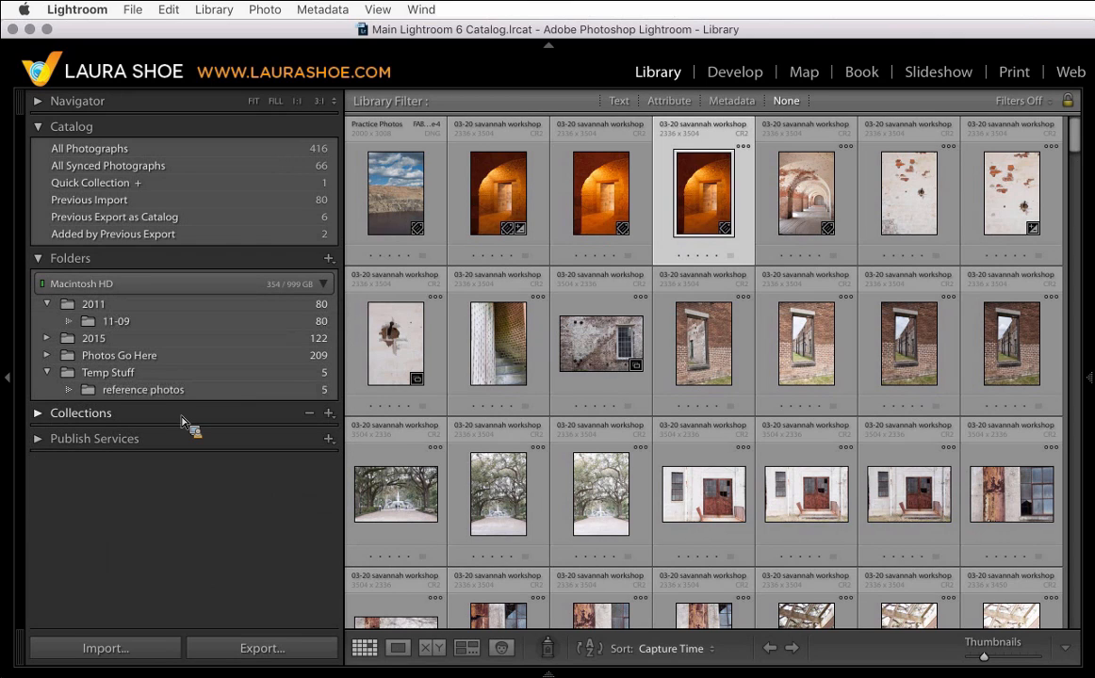
# - Show the parent folder of the 2011 folder and expand the Pictures folder
pyautogui.moveTo(182, 422); pyautogui.dragTo(122, 313)
pyautogui.rightClick(122, 313)
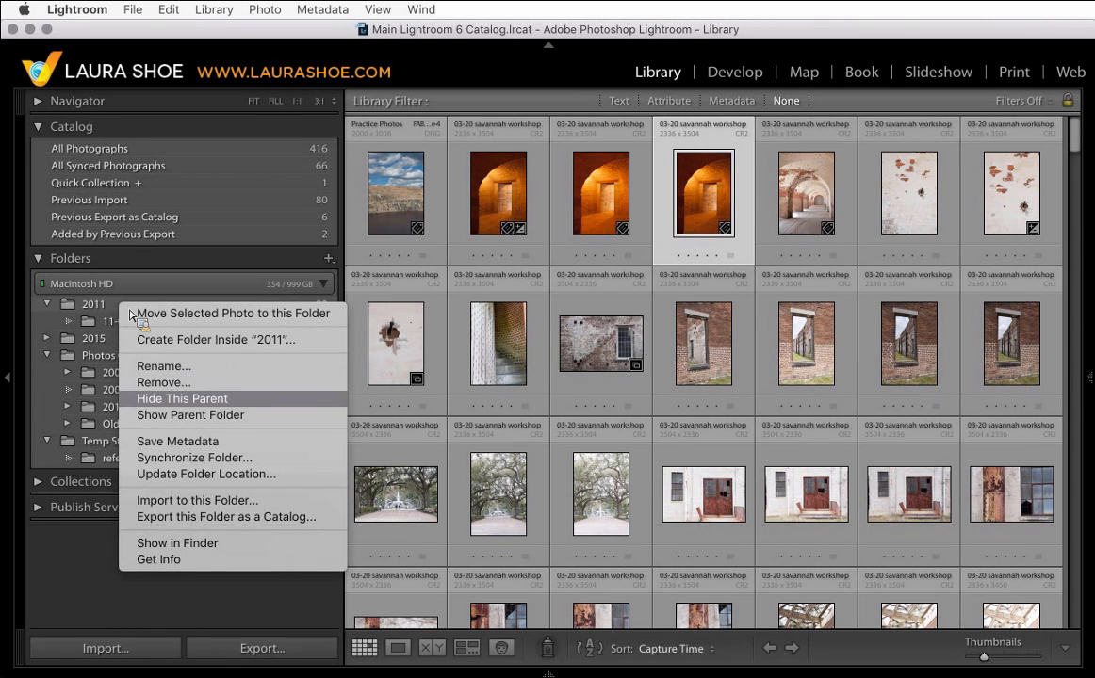
pyautogui.click(179, 416)
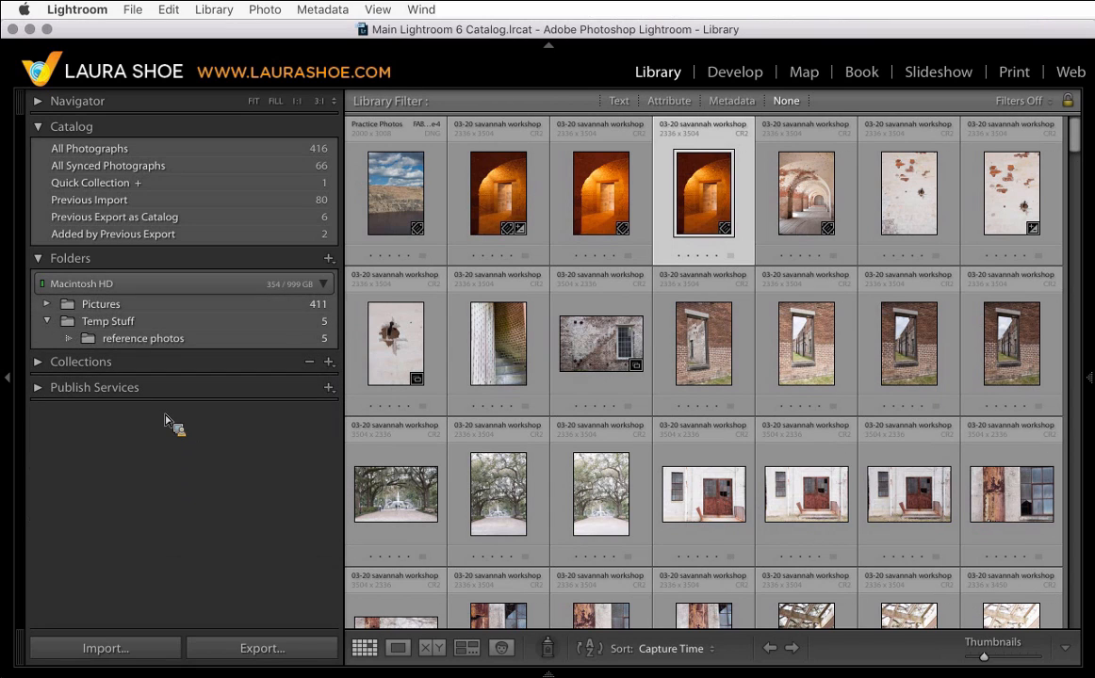
pyautogui.click(47, 305)
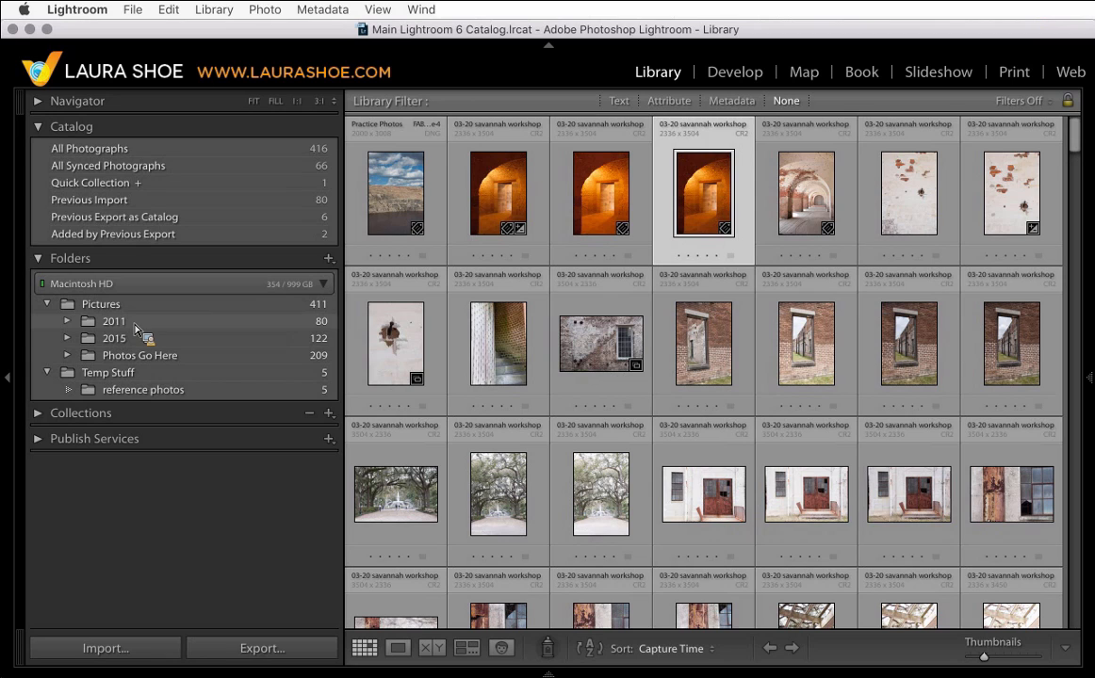
# - Show the parent folder of the Temp Stuff folder and expand the Documents folder
pyautogui.moveTo(135, 328); pyautogui.dragTo(140, 381)
pyautogui.rightClick(140, 379)
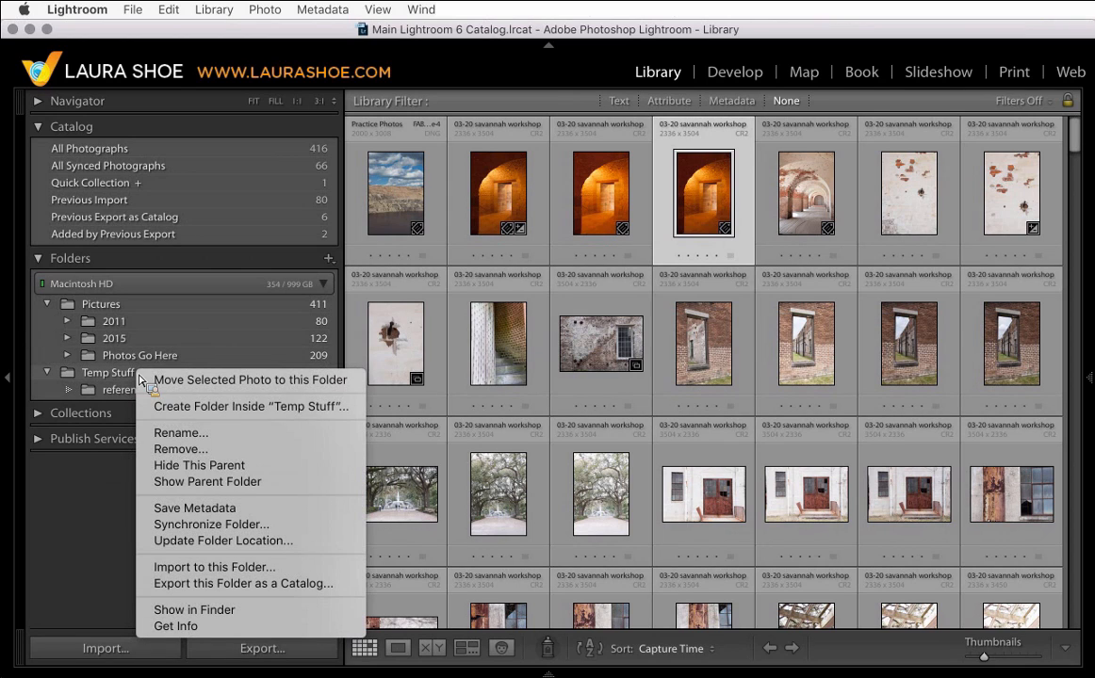
pyautogui.click(193, 481)
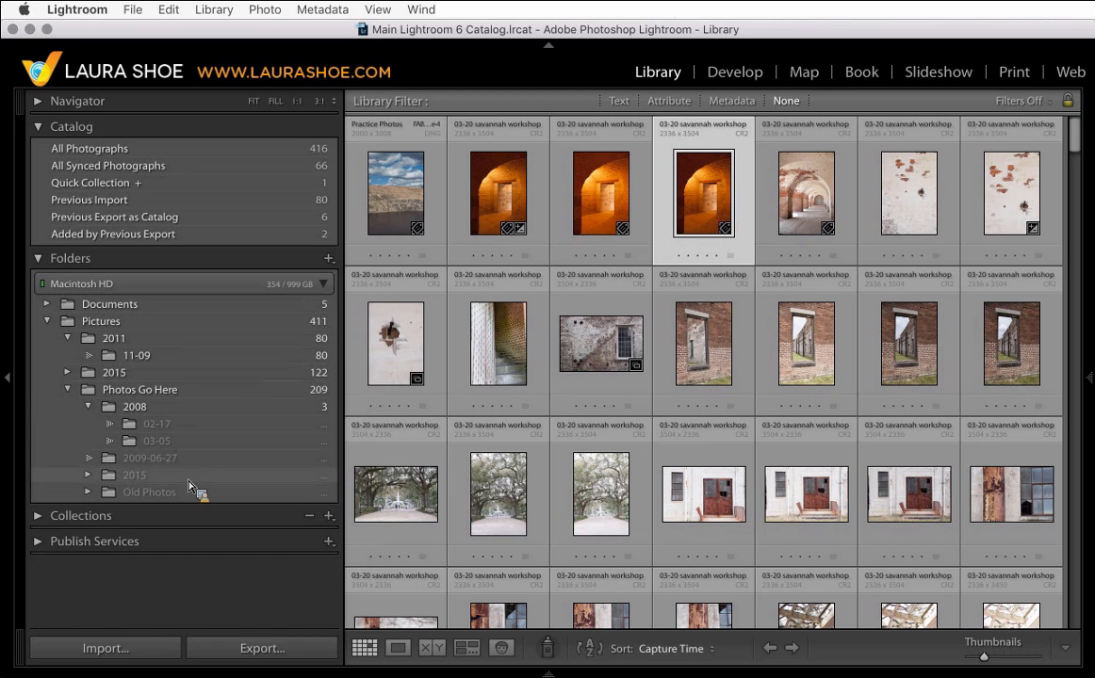
pyautogui.click(48, 306)
pyautogui.moveTo(49, 305); pyautogui.dragTo(154, 317)
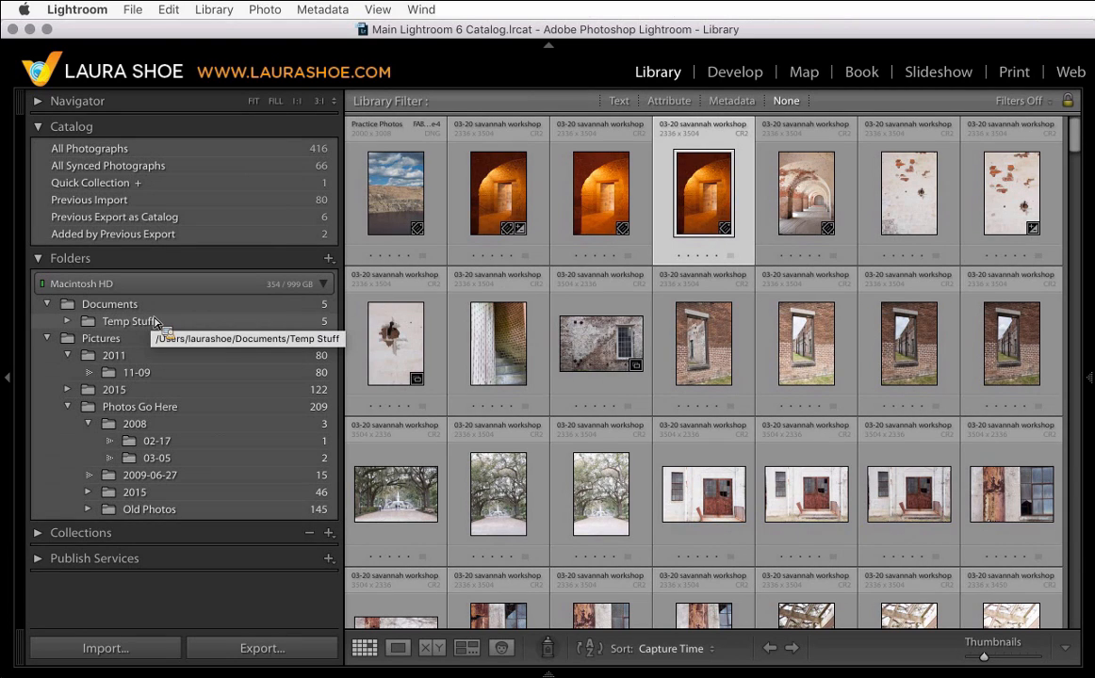
# - Move the 2011 folder into the Photos Go Here folder, confirming the move on disk
pyautogui.moveTo(156, 323); pyautogui.dragTo(110, 348)
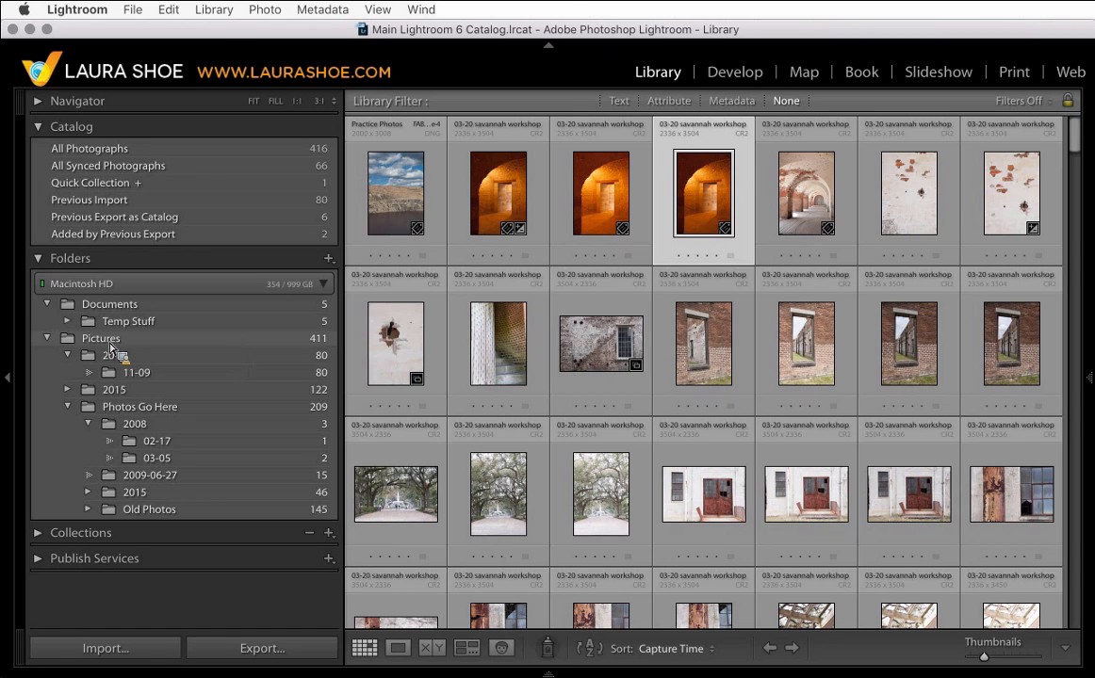
pyautogui.moveTo(111, 348); pyautogui.dragTo(134, 339)
pyautogui.rightClick(134, 339)
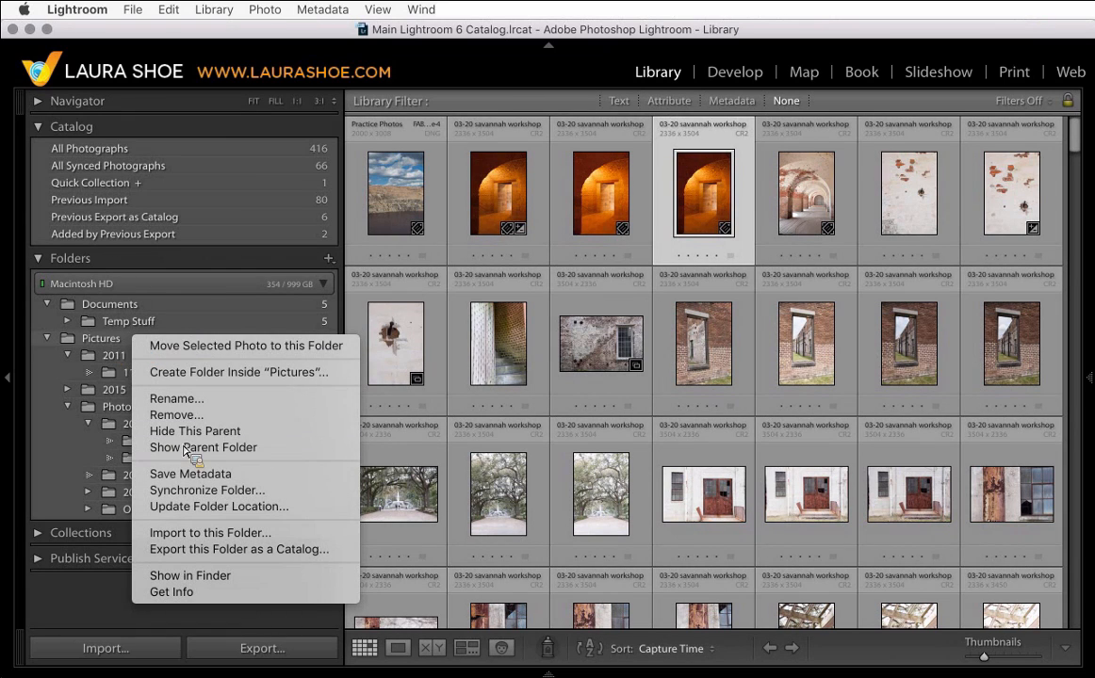
pyautogui.click(117, 341)
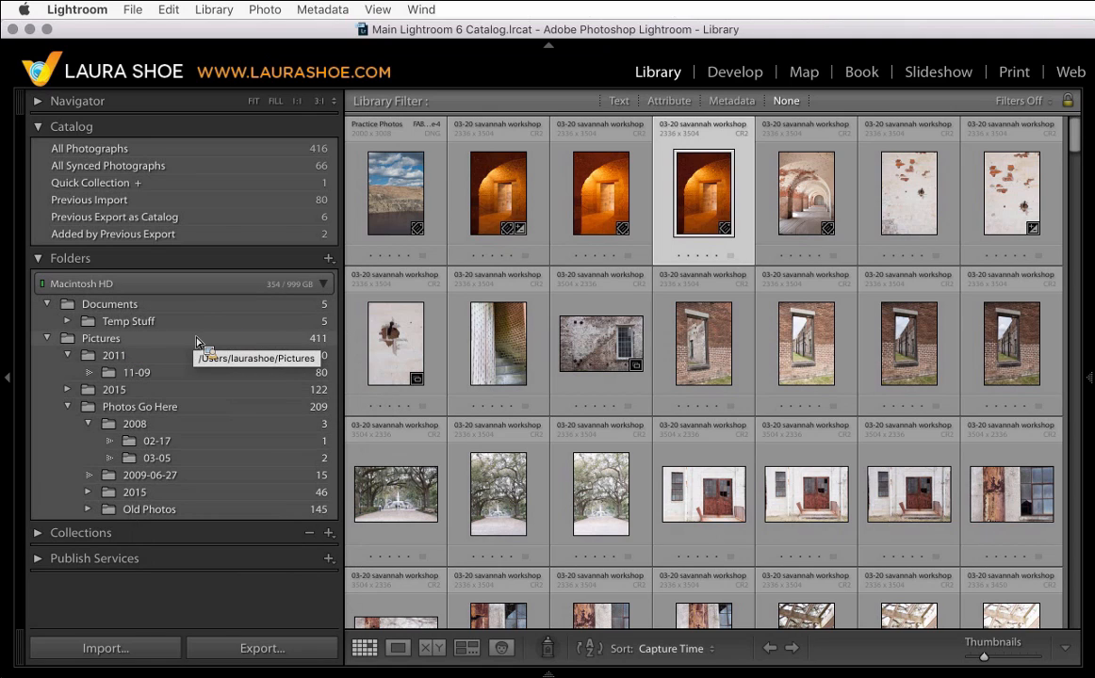
pyautogui.moveTo(197, 340); pyautogui.dragTo(247, 367)
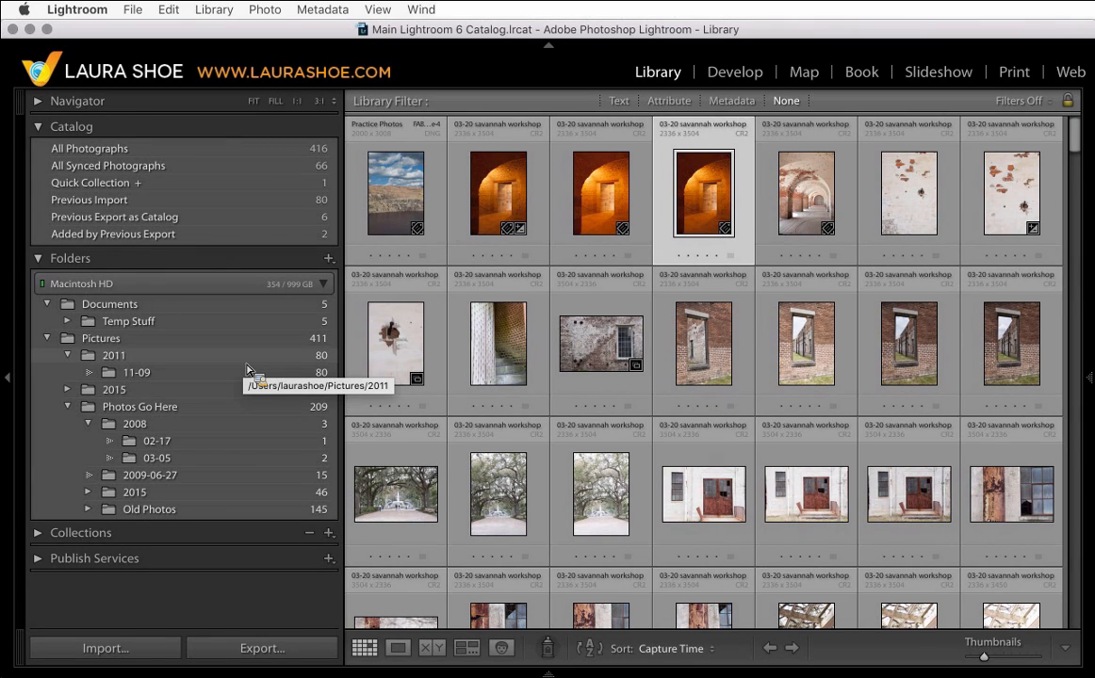
pyautogui.moveTo(247, 367); pyautogui.dragTo(192, 416)
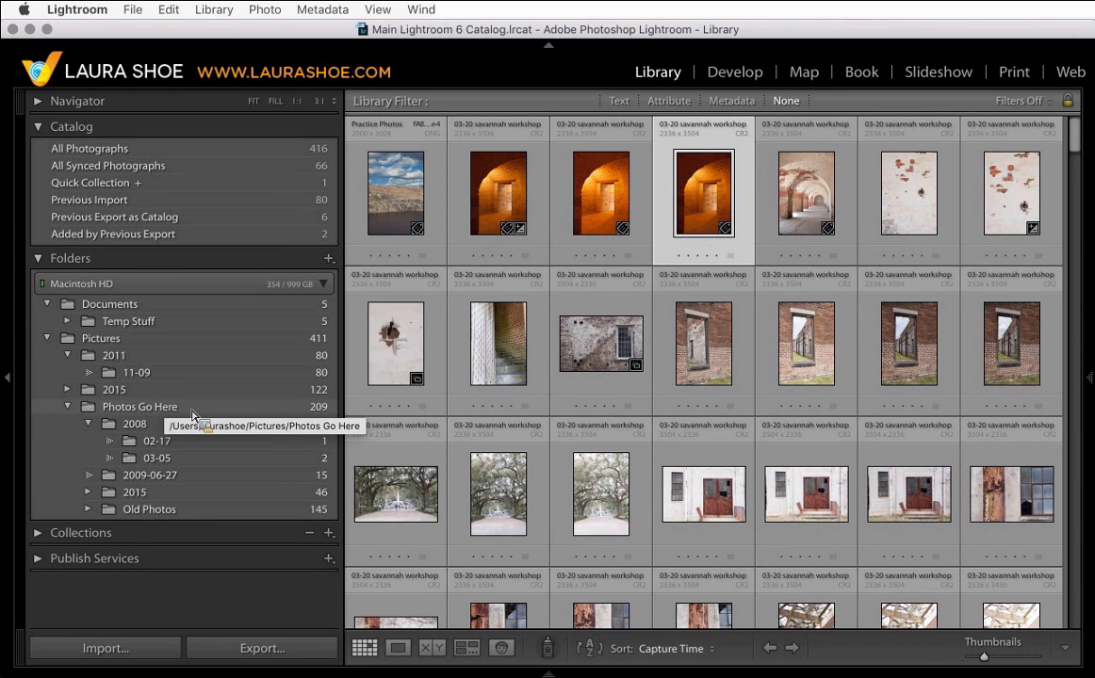
pyautogui.moveTo(193, 415); pyautogui.dragTo(162, 416)
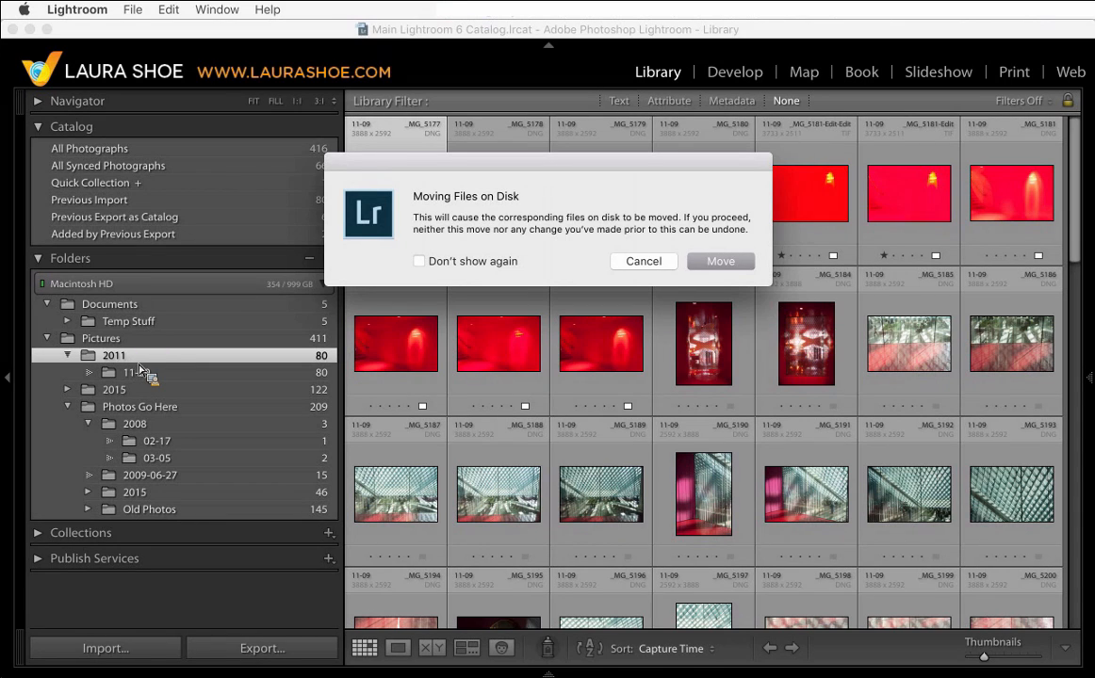
pyautogui.moveTo(541, 156); pyautogui.dragTo(525, 189)
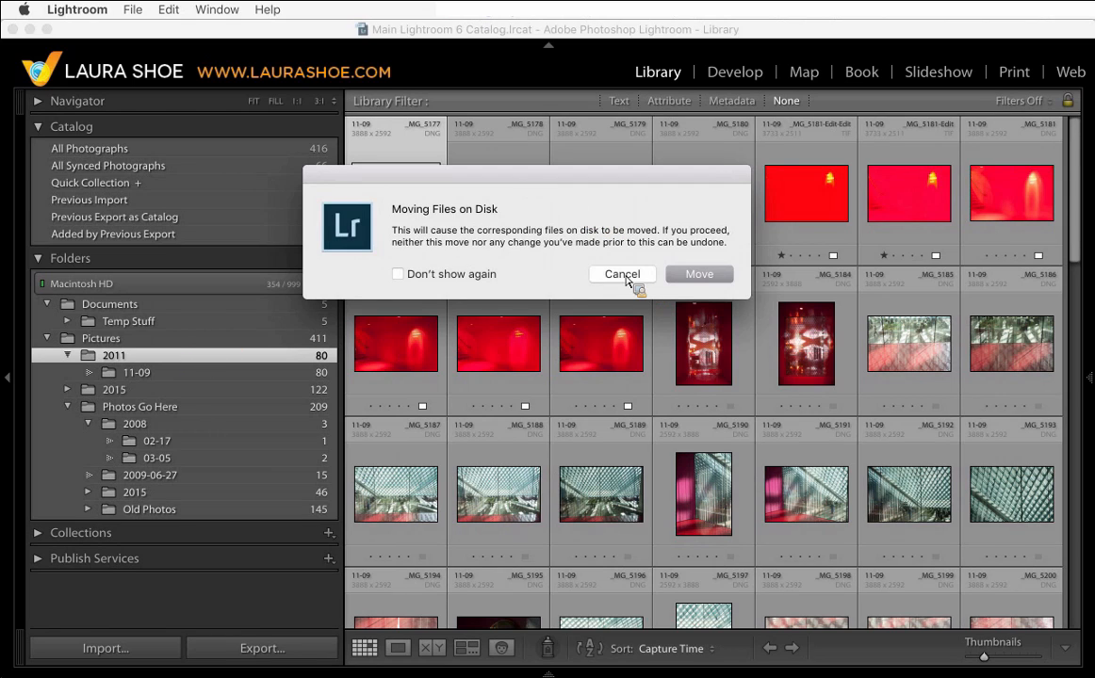
pyautogui.click(684, 275)
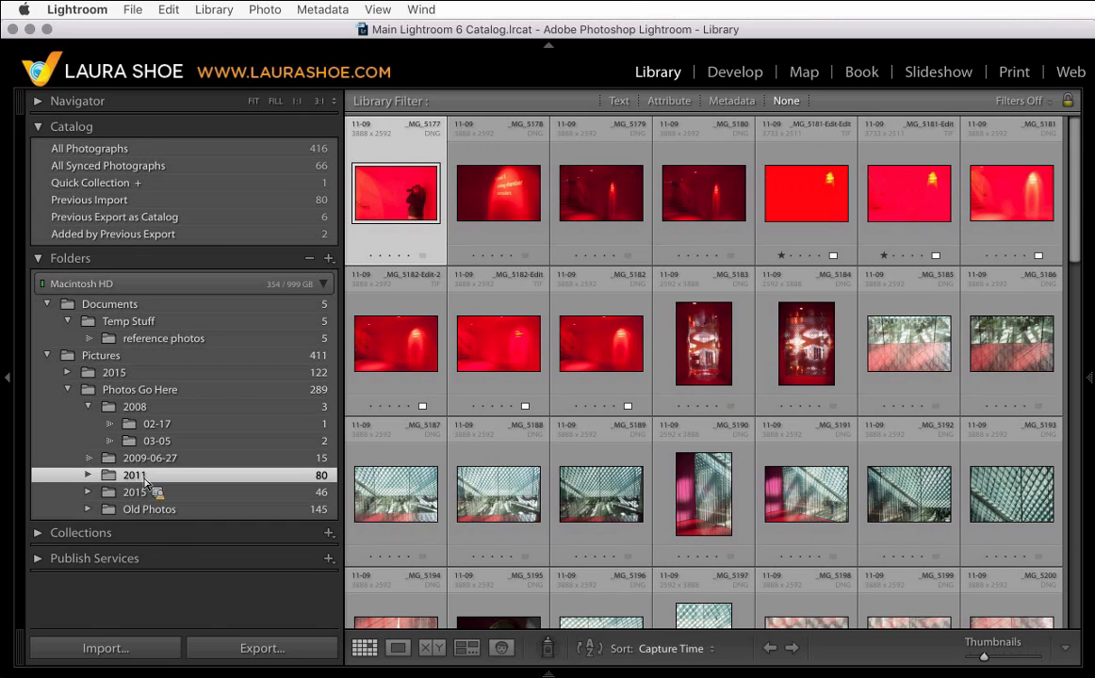
# - View the 2015 folder under Pictures and expand the 2015 folder inside Photos Go Here
pyautogui.moveTo(78, 400); pyautogui.dragTo(104, 401)
pyautogui.click(69, 393)
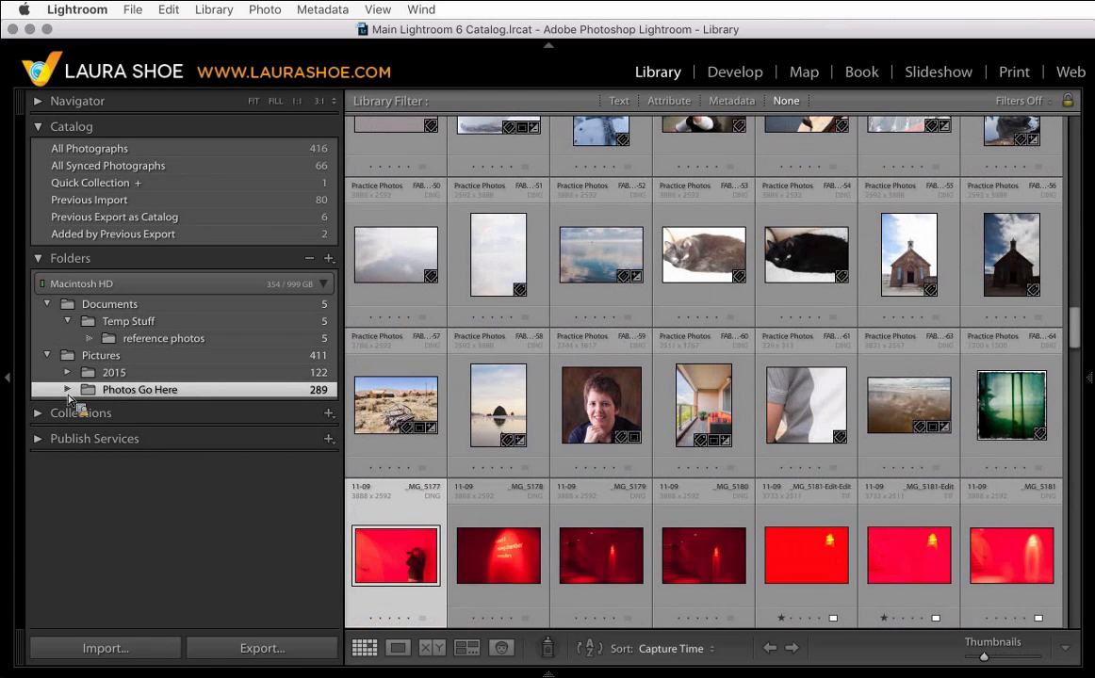
pyautogui.click(68, 396)
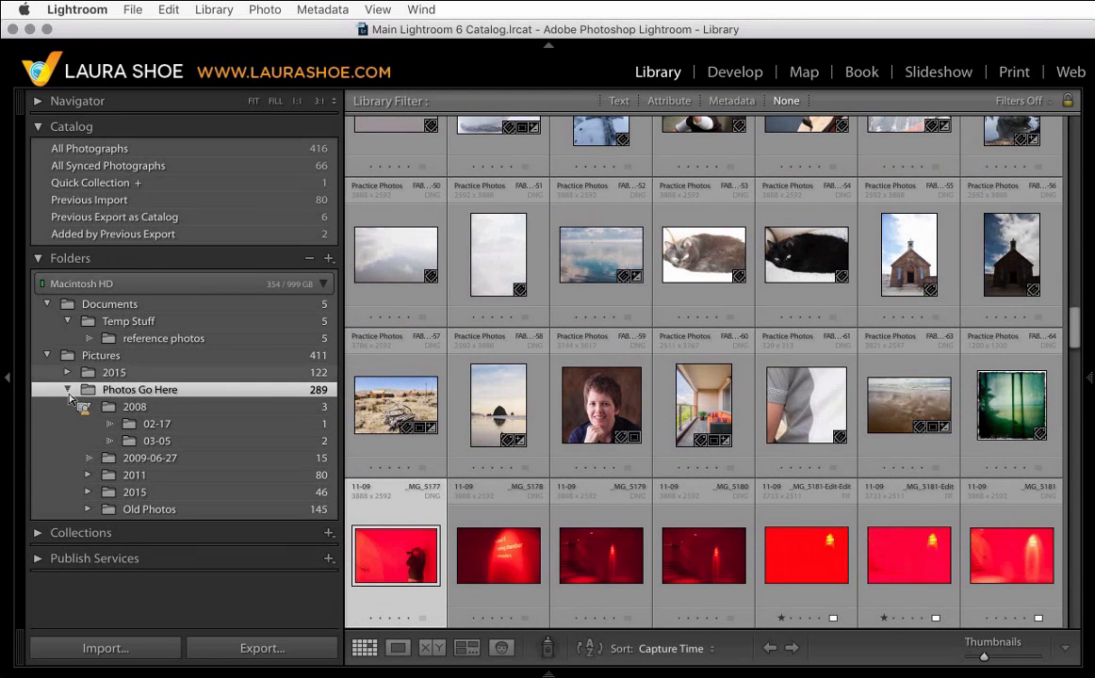
pyautogui.click(136, 377)
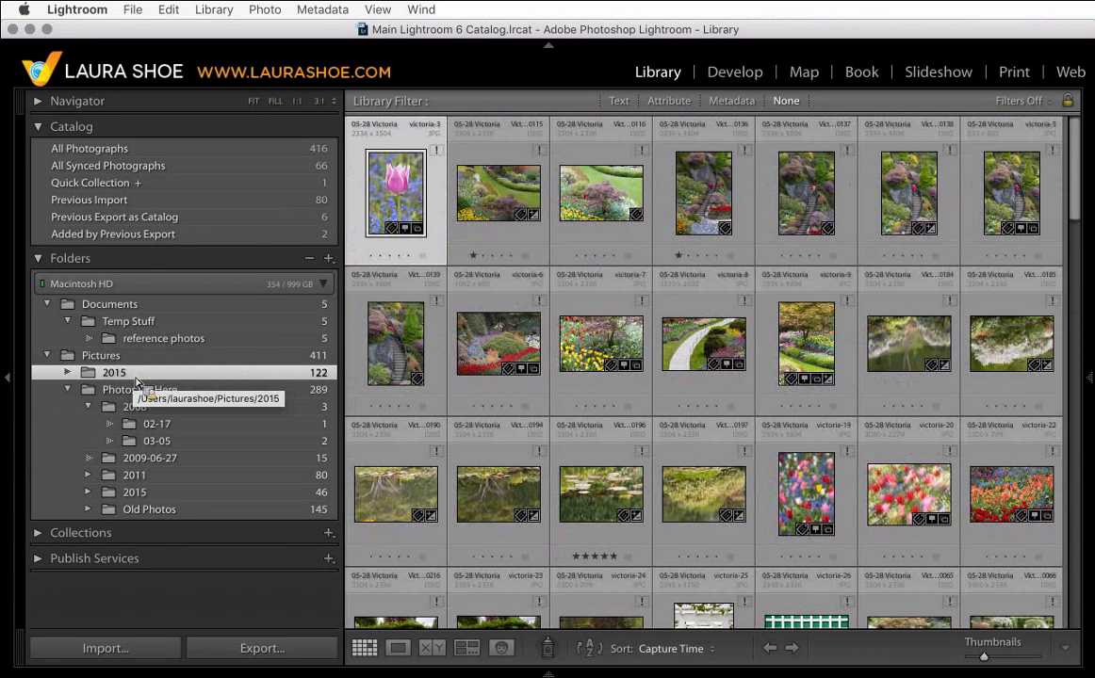
pyautogui.moveTo(137, 381); pyautogui.dragTo(162, 493)
pyautogui.rightClick(91, 498)
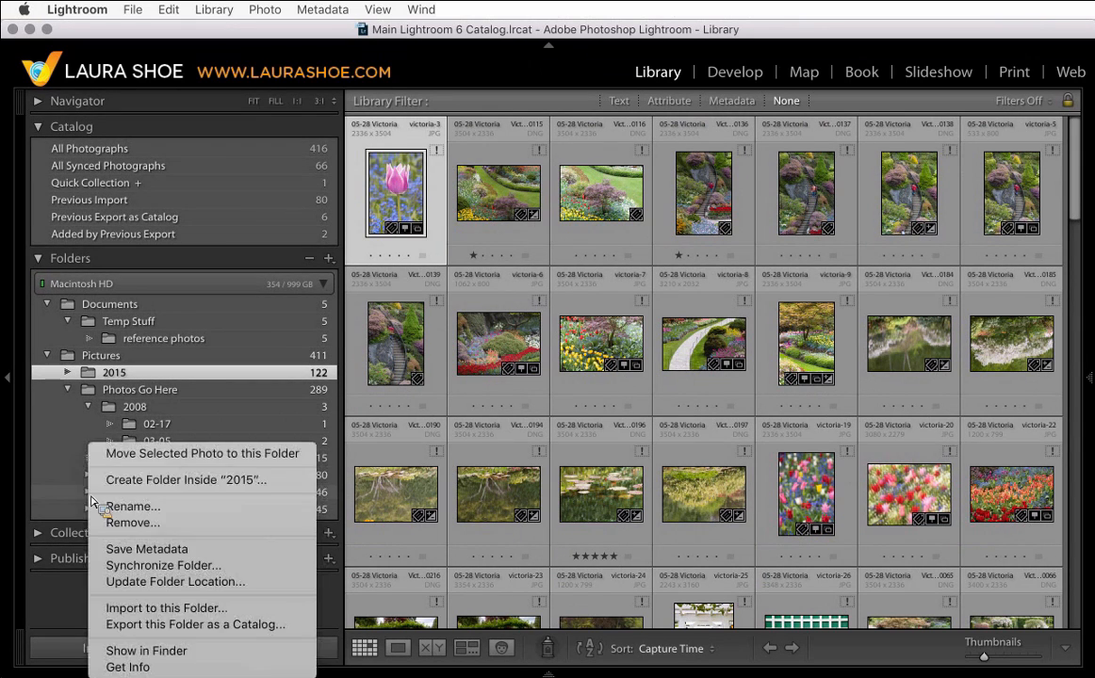
pyautogui.press('Escape')
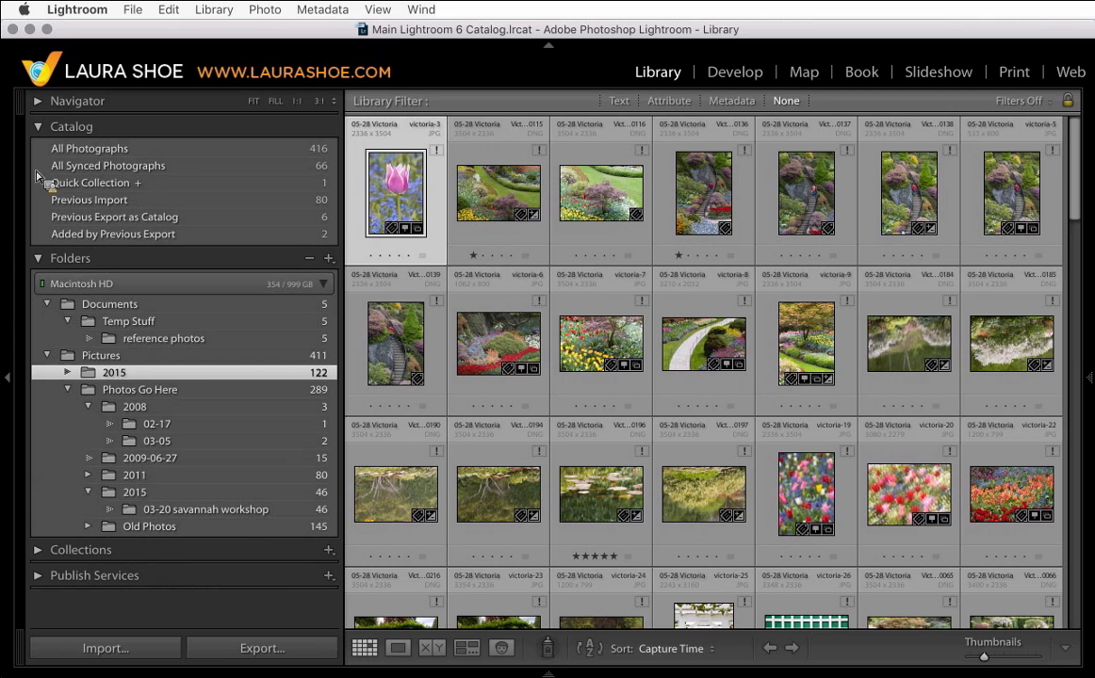
# - Move the 05-07, 12-10 and 12-19 folders into the 2015 folder inside Photos Go Here, confirming the move
pyautogui.click(39, 132)
pyautogui.moveTo(43, 137); pyautogui.dragTo(191, 337)
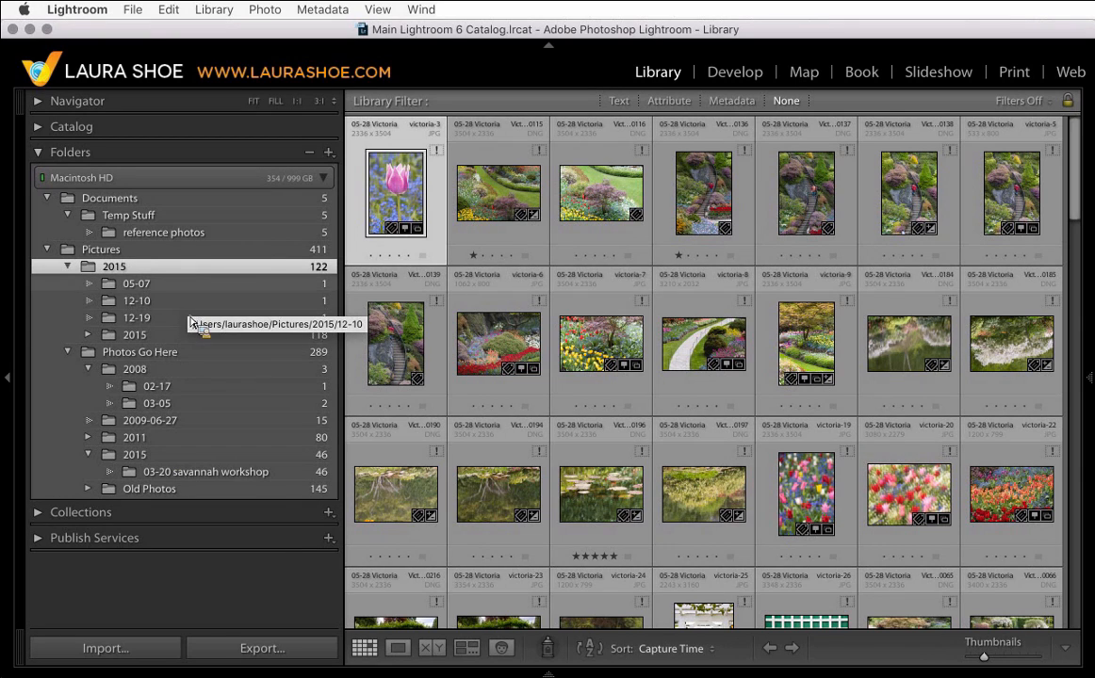
pyautogui.click(195, 288)
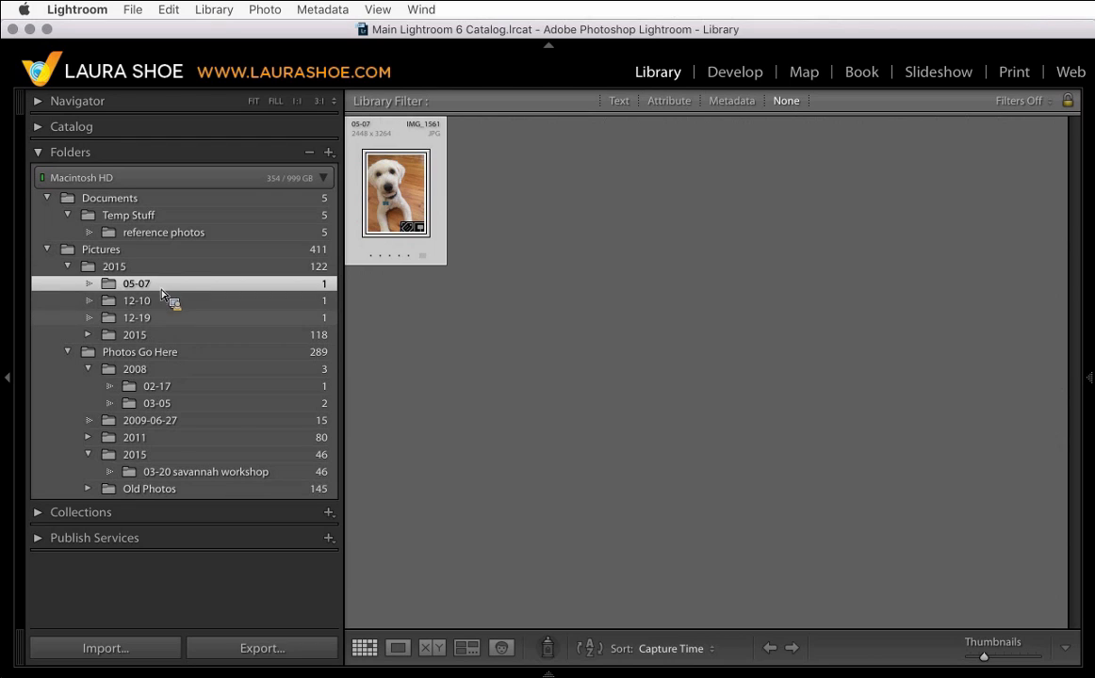
pyautogui.keyDown('shift'); pyautogui.click(182, 320); pyautogui.keyUp('shift')
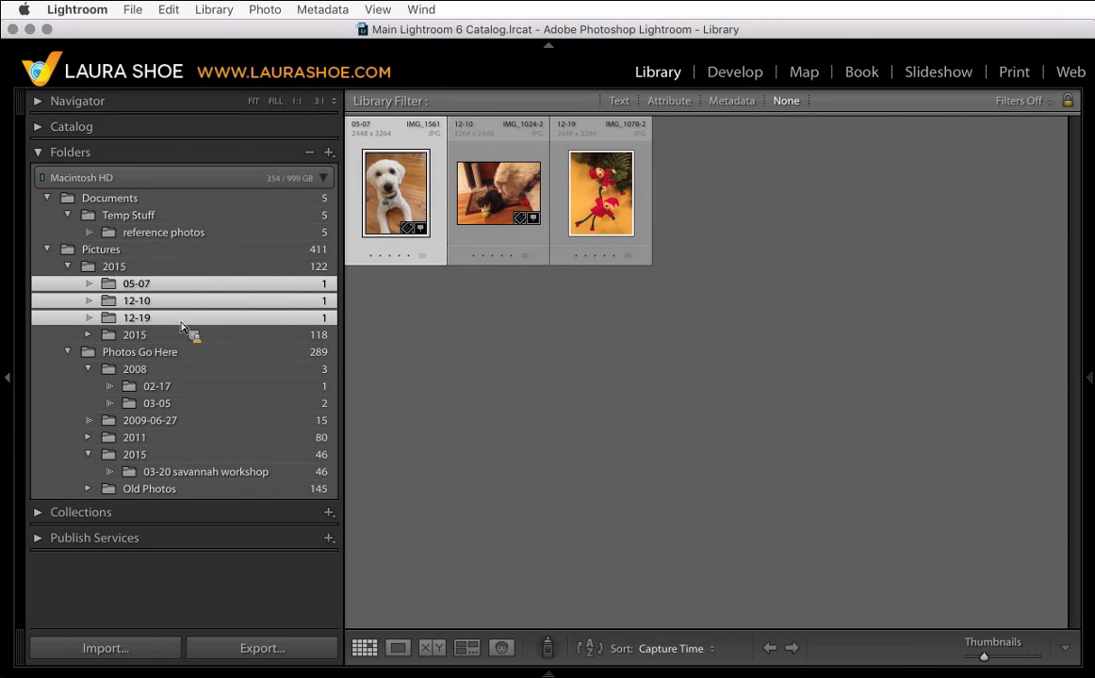
pyautogui.moveTo(182, 325); pyautogui.dragTo(164, 461)
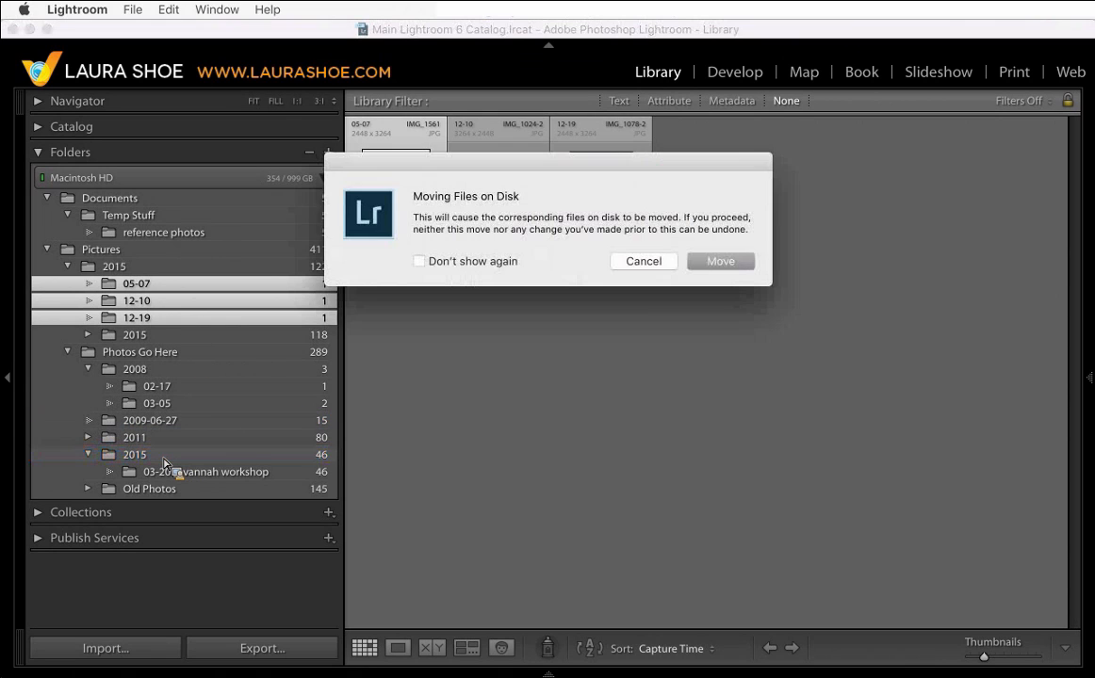
pyautogui.click(726, 261)
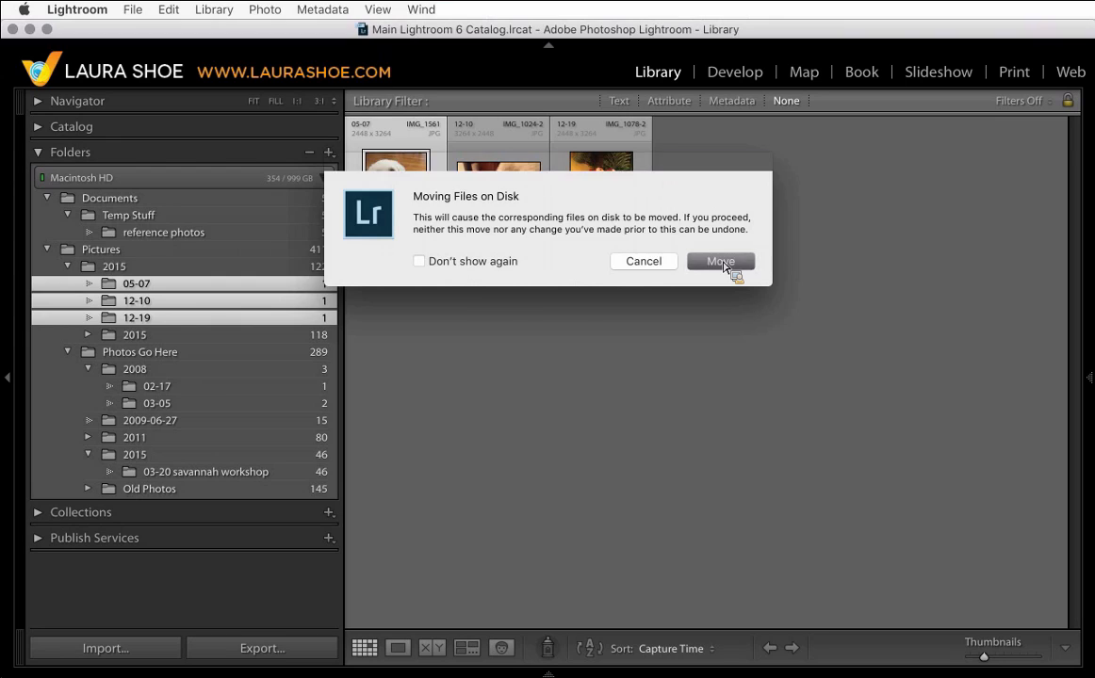
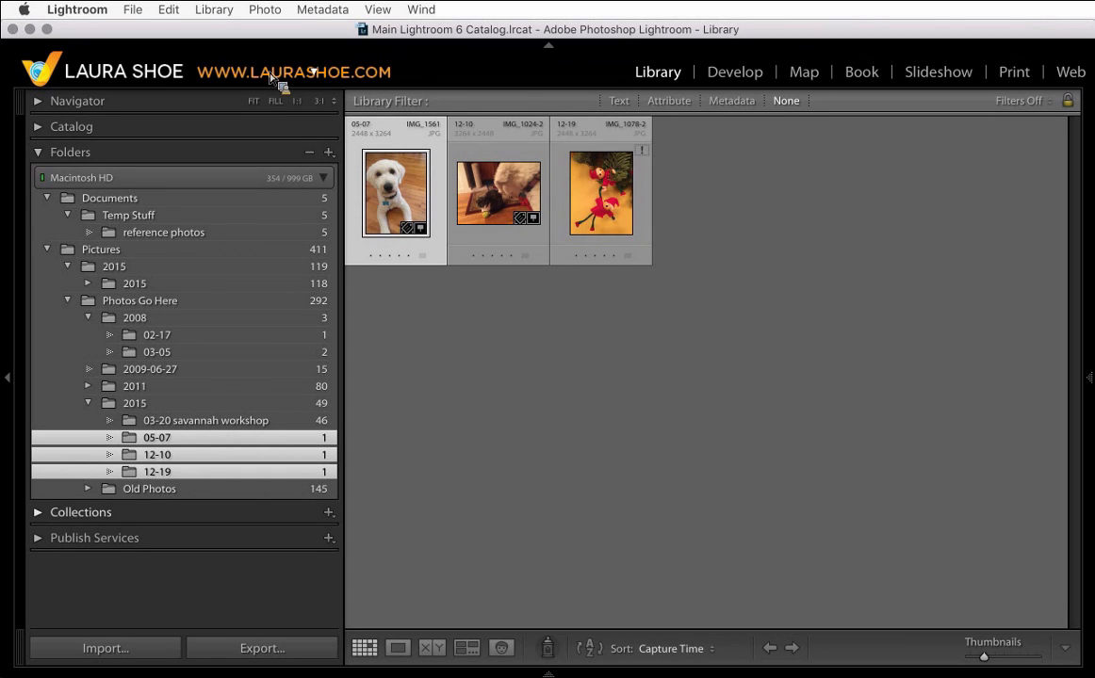
# - Move the 2016 folder from Pictures' 2015 subfolder into the Photos Go Here folder, confirming the move
pyautogui.click(203, 441)
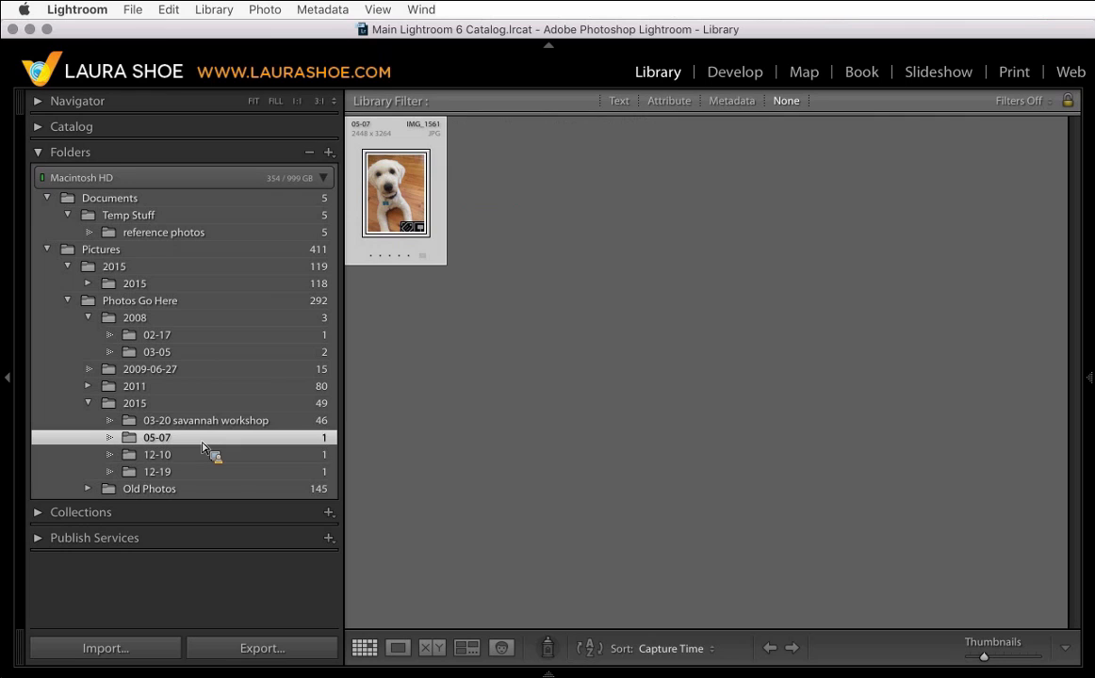
pyautogui.moveTo(202, 443); pyautogui.dragTo(172, 294)
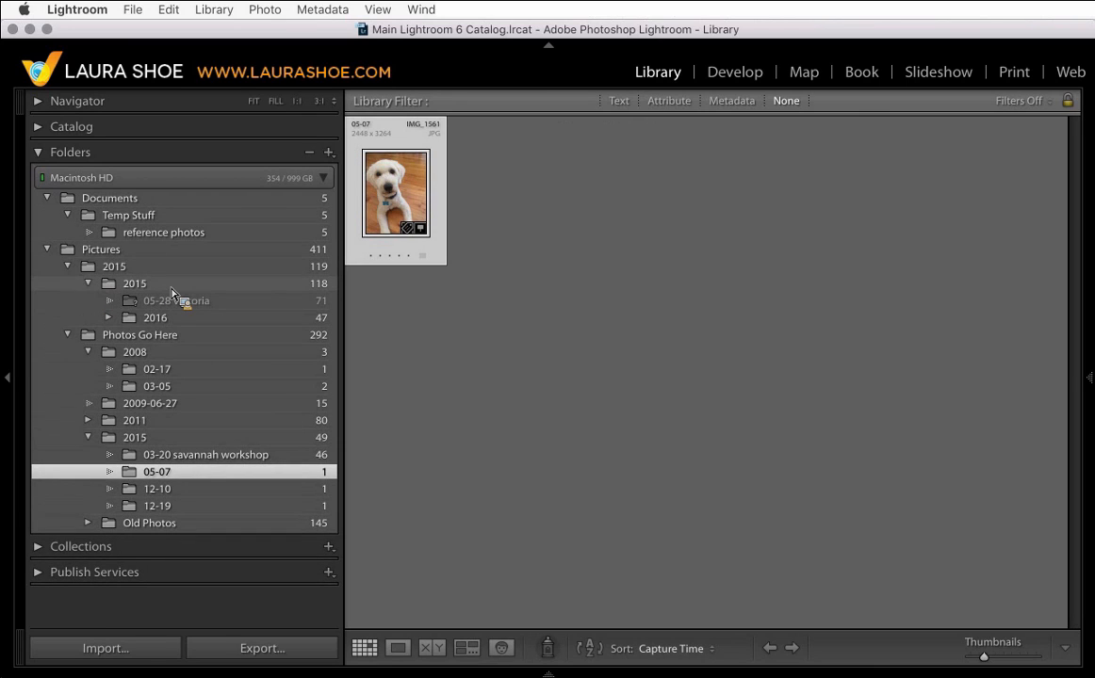
pyautogui.moveTo(172, 294)
pyautogui.mouseDown()
pyautogui.moveTo(170, 283)
pyautogui.moveTo(184, 308)
pyautogui.moveTo(151, 289)
pyautogui.moveTo(170, 277)
pyautogui.mouseUp()
pyautogui.moveTo(169, 281)
pyautogui.mouseDown()
pyautogui.moveTo(144, 293)
pyautogui.moveTo(181, 297)
pyautogui.mouseUp()
pyautogui.rightClick(110, 318)
pyautogui.press('Escape')
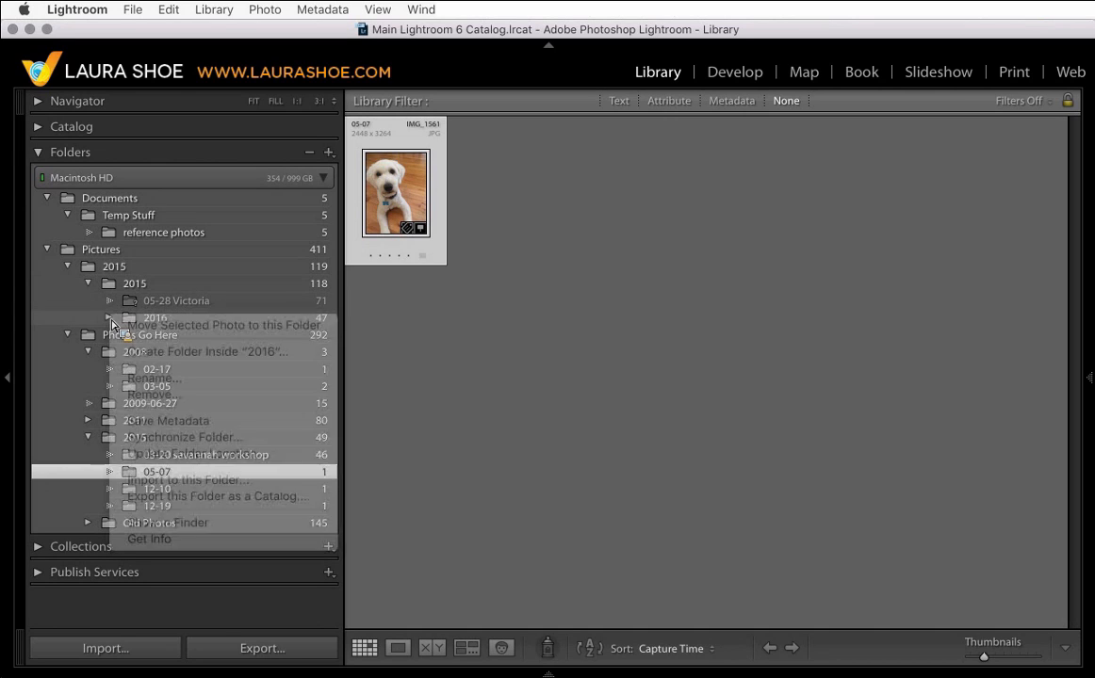
pyautogui.click(110, 318)
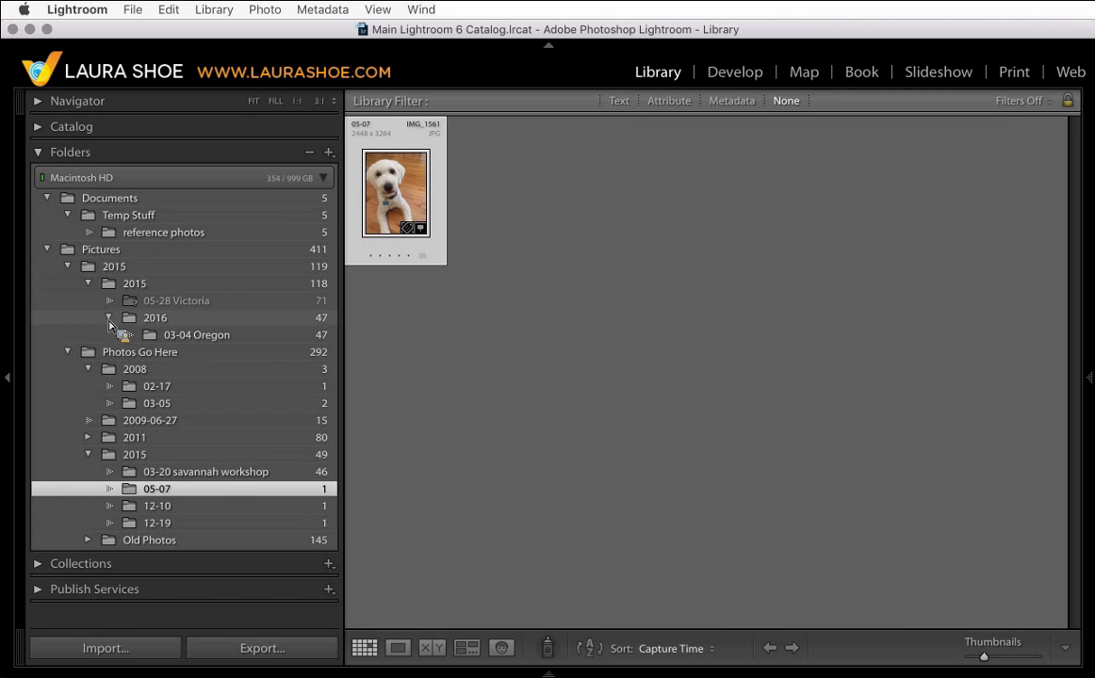
pyautogui.moveTo(110, 325); pyautogui.dragTo(162, 353)
pyautogui.click(158, 322)
pyautogui.click(720, 262)
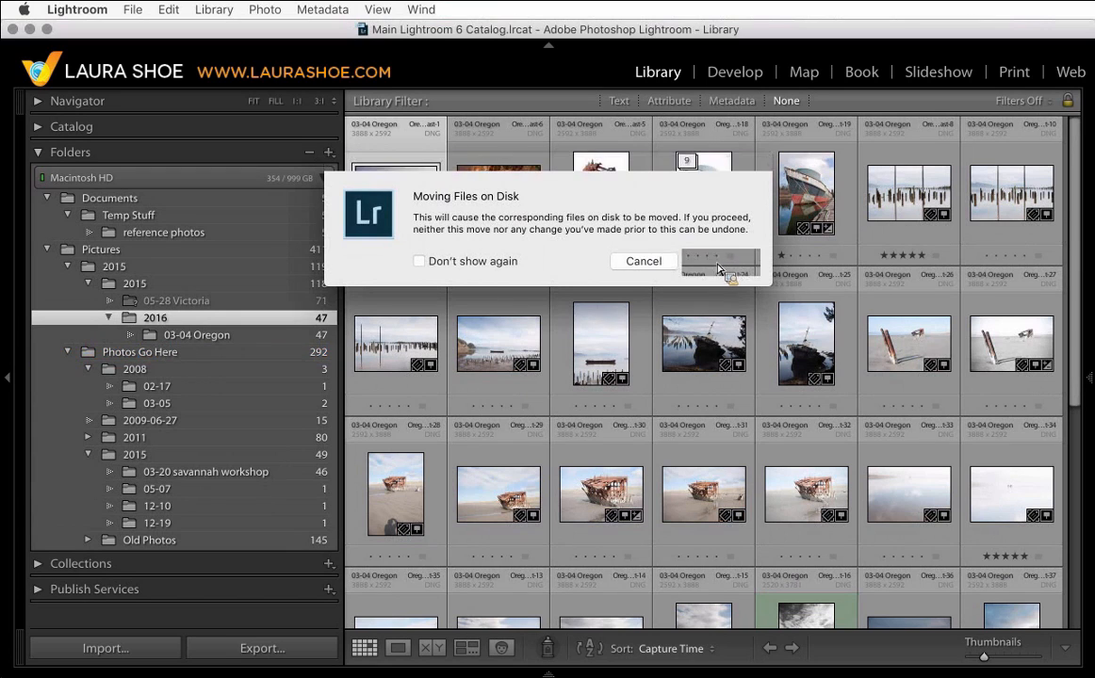
# - Select all five photos in the reference photos folder and delete them from disk
pyautogui.moveTo(165, 265); pyautogui.dragTo(171, 237)
pyautogui.click(172, 235)
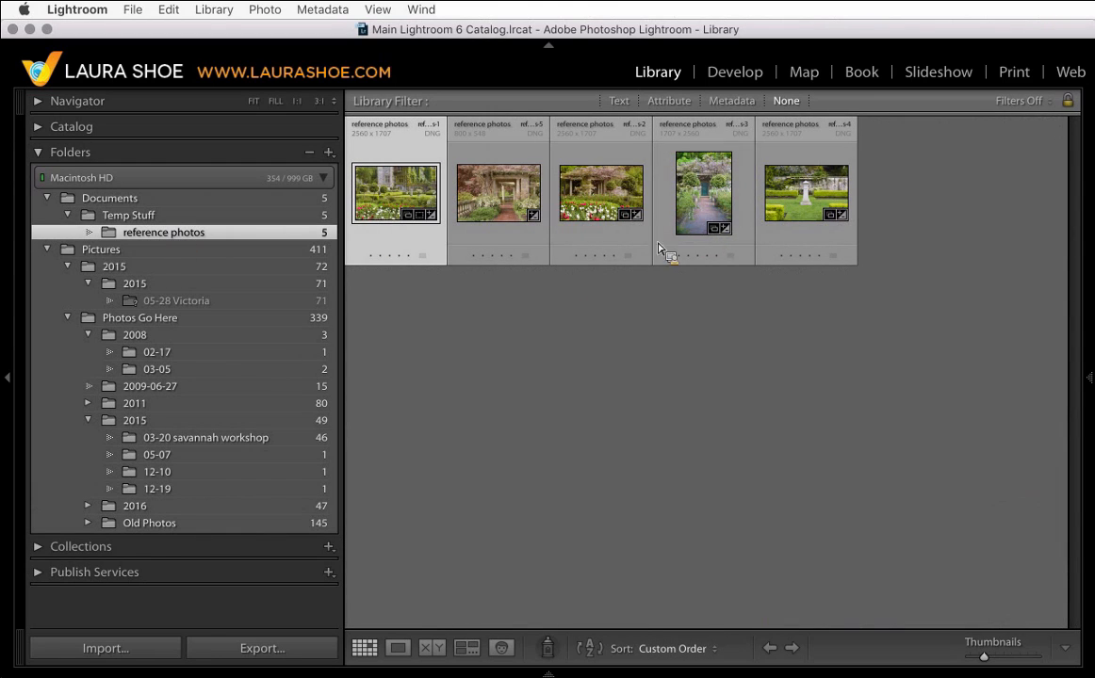
pyautogui.moveTo(517, 336); pyautogui.dragTo(523, 445)
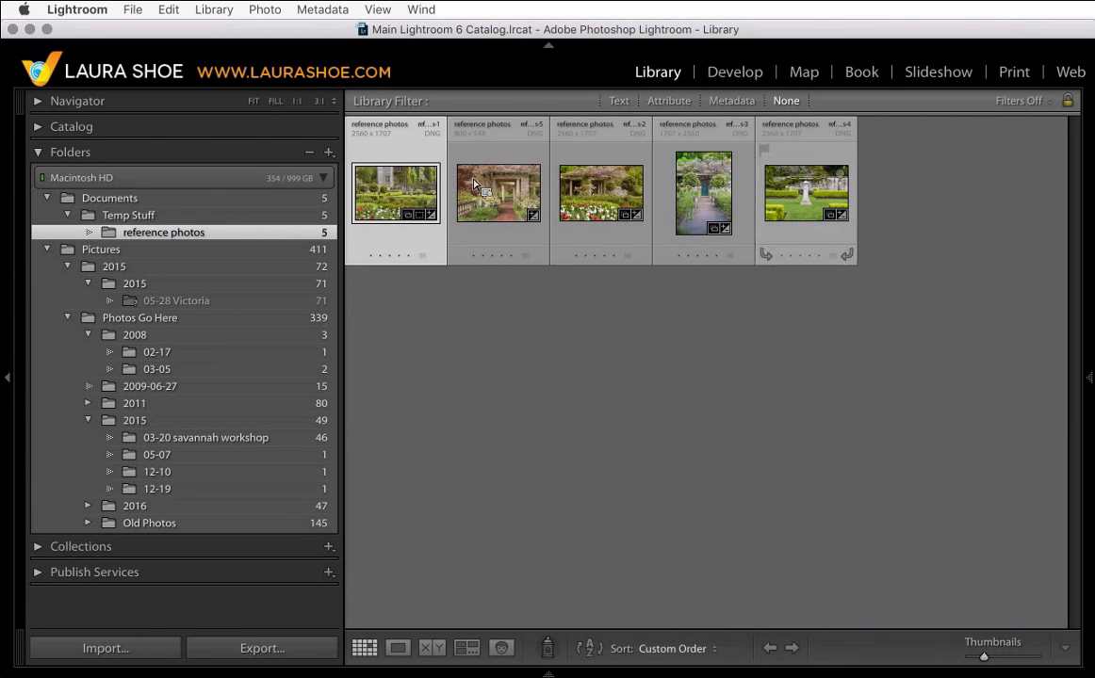
pyautogui.moveTo(473, 183); pyautogui.dragTo(222, 240)
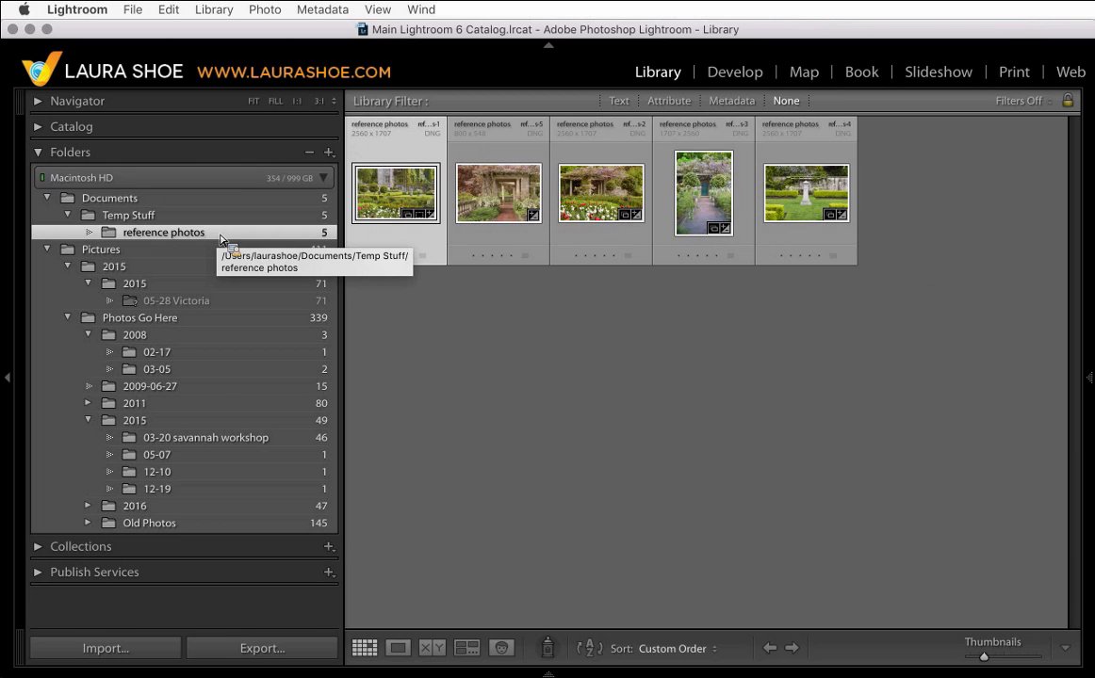
pyautogui.moveTo(221, 240); pyautogui.dragTo(542, 426)
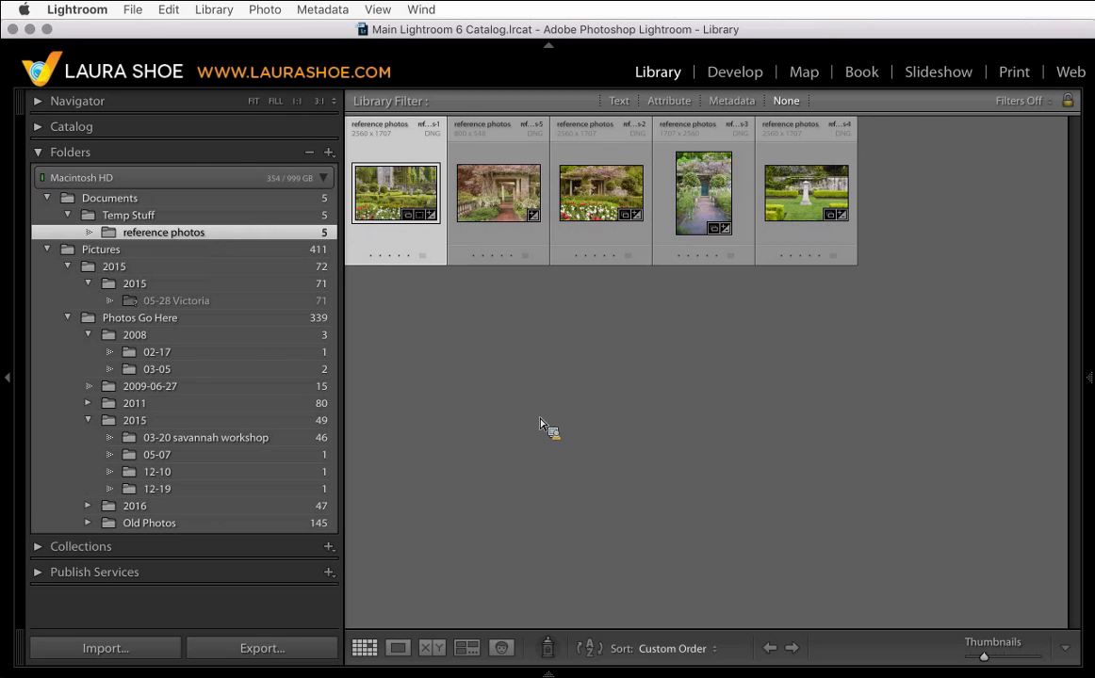
pyautogui.moveTo(542, 426); pyautogui.dragTo(430, 176)
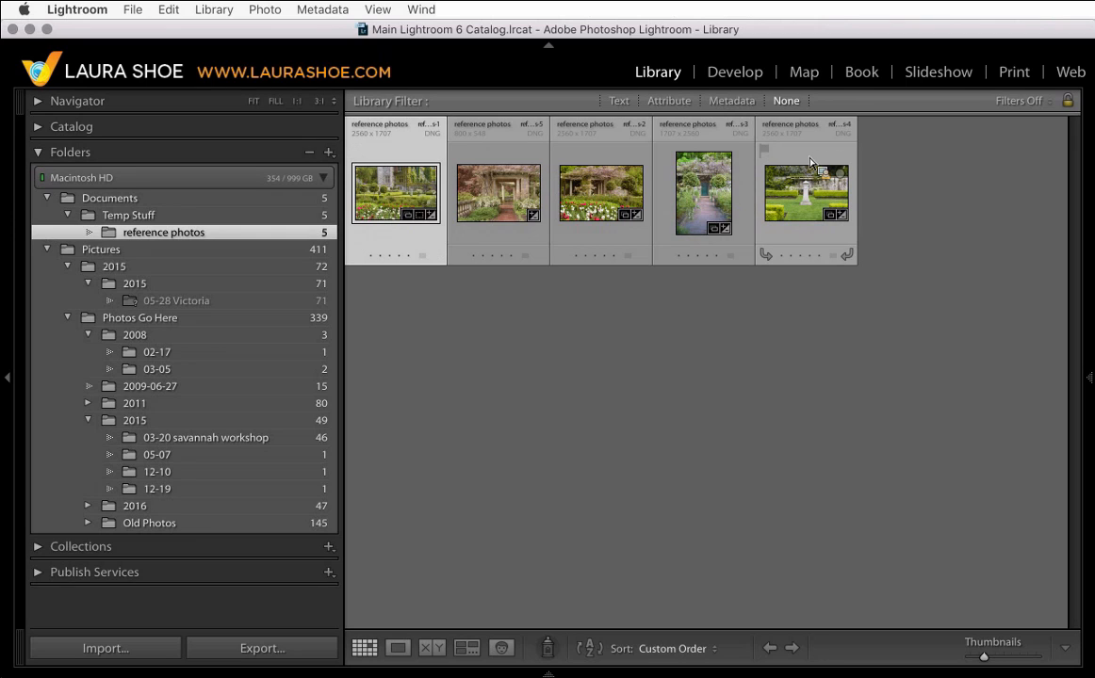
pyautogui.keyDown('shift'); pyautogui.click(807, 189); pyautogui.keyUp('shift')
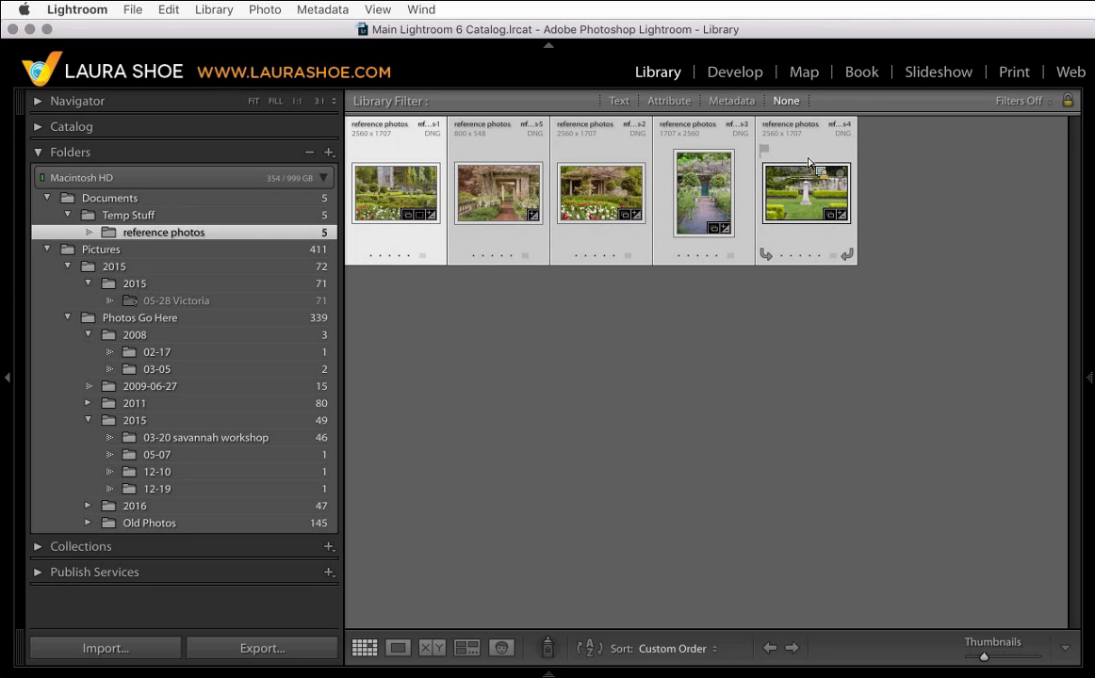
pyautogui.press('Delete')
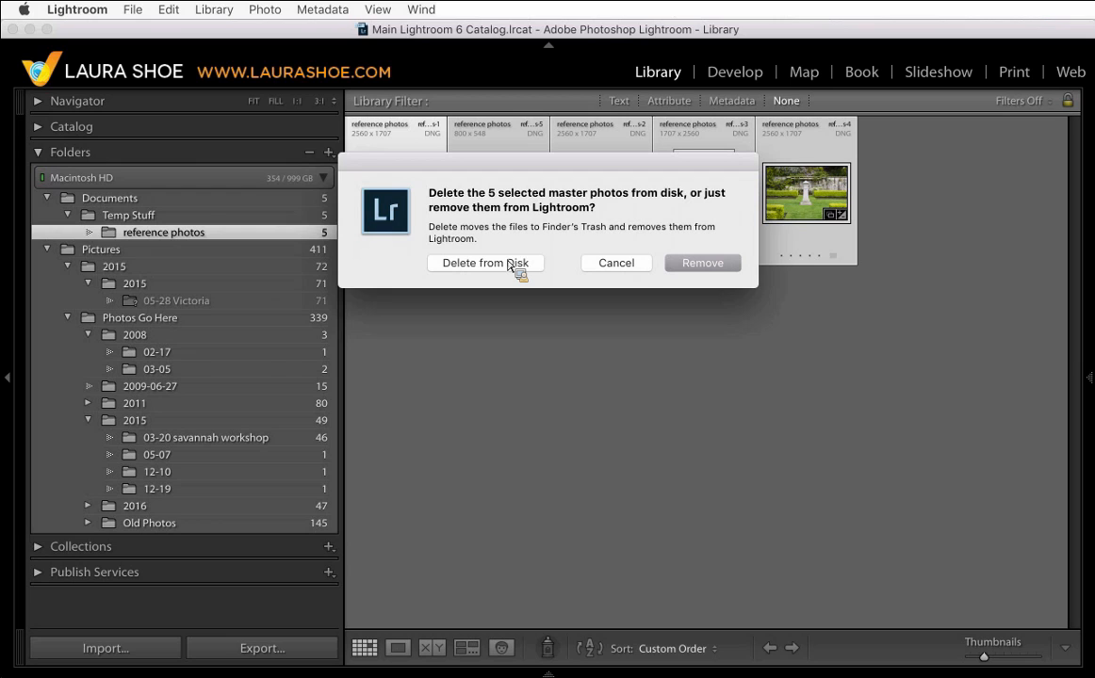
pyautogui.moveTo(547, 170); pyautogui.dragTo(576, 289)
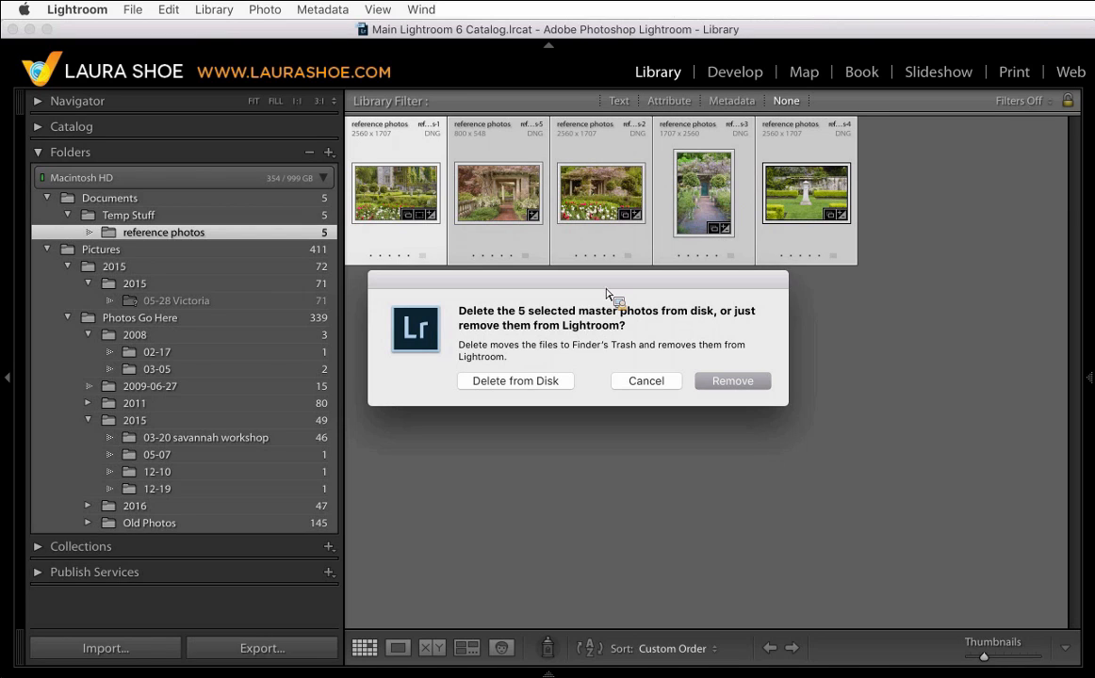
pyautogui.click(516, 381)
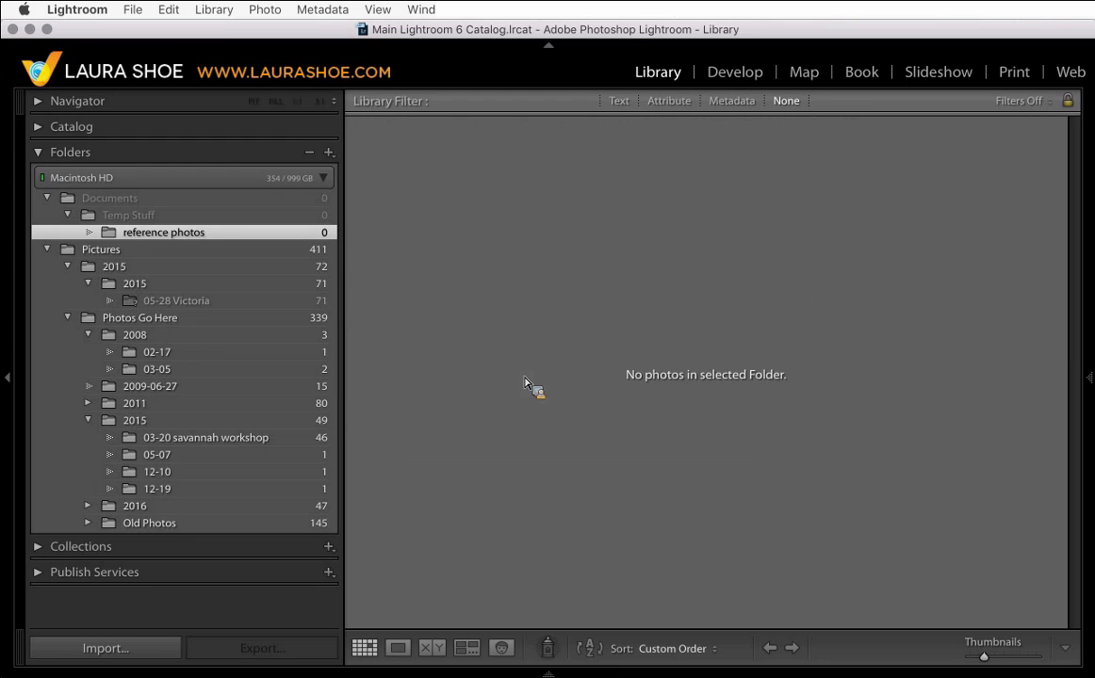
# - Show the reference photos folder in Finder
pyautogui.moveTo(172, 232); pyautogui.dragTo(205, 239)
pyautogui.rightClick(206, 238)
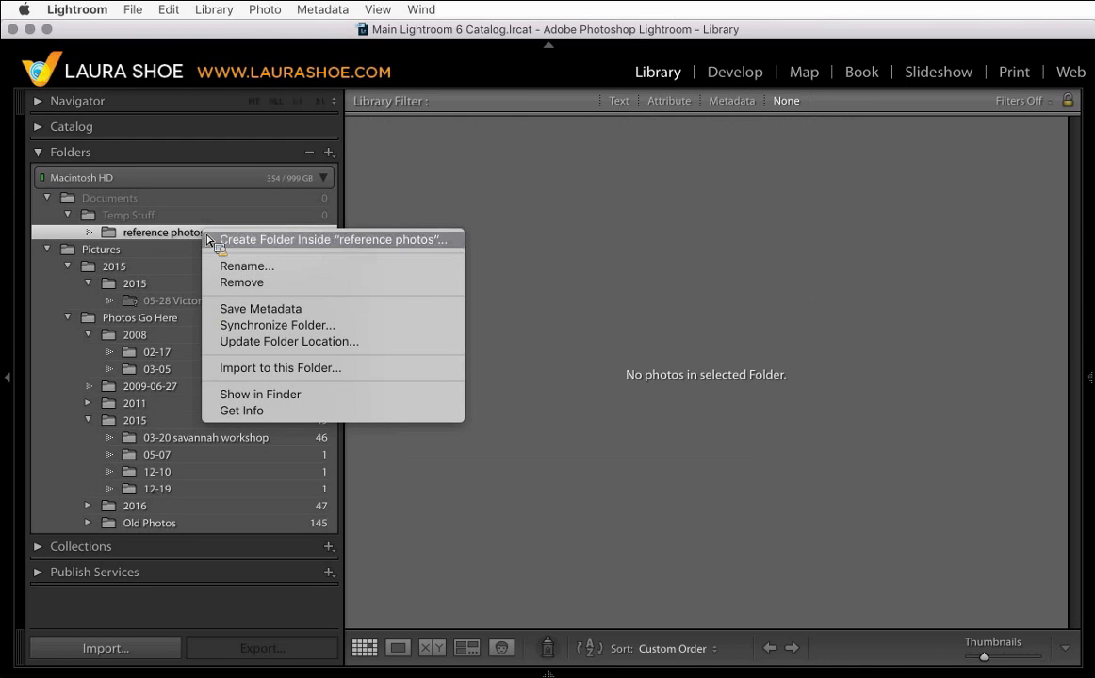
pyautogui.click(162, 240)
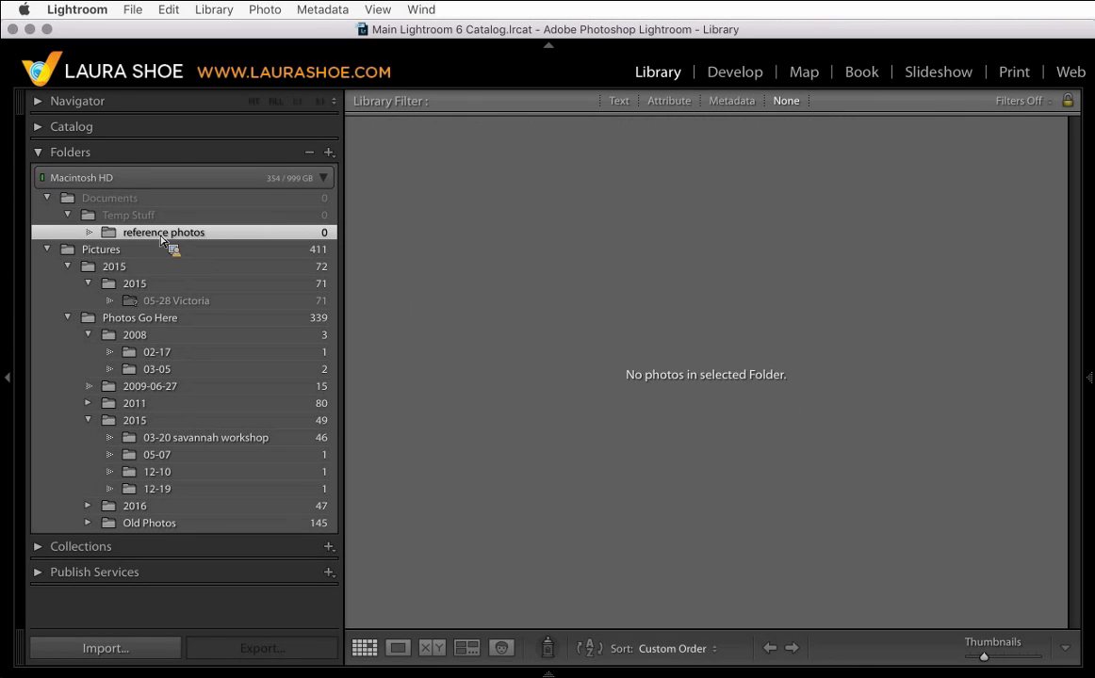
pyautogui.moveTo(162, 240); pyautogui.dragTo(394, 242)
pyautogui.moveTo(394, 241); pyautogui.dragTo(292, 241)
pyautogui.moveTo(292, 241); pyautogui.dragTo(216, 242)
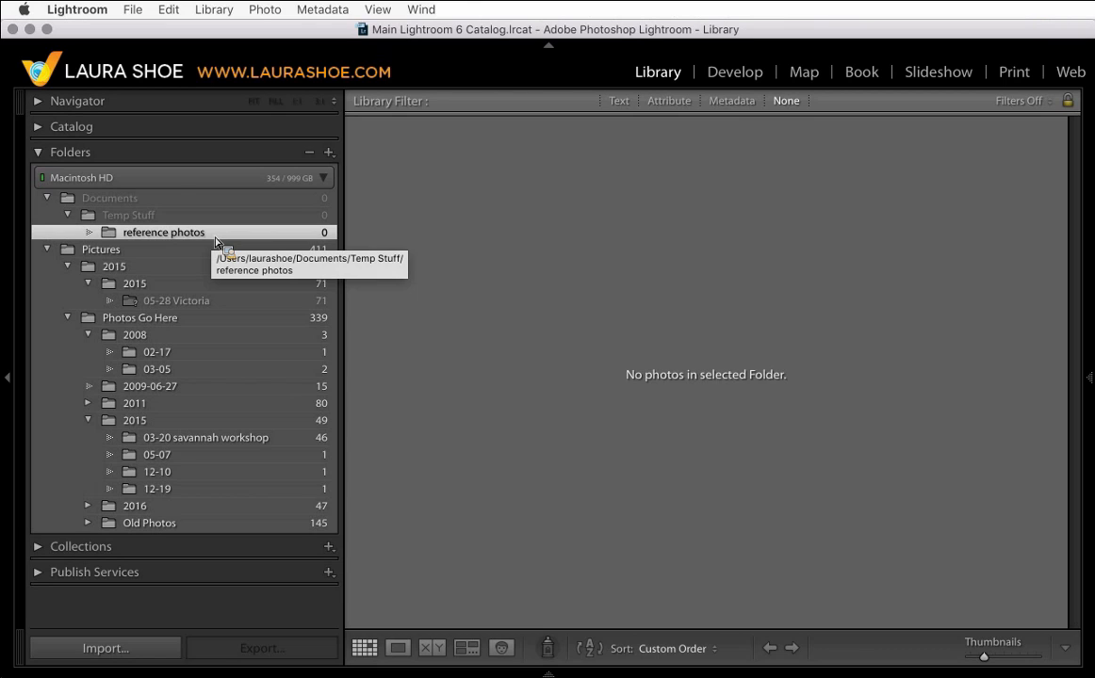
pyautogui.moveTo(215, 242)
pyautogui.mouseDown()
pyautogui.moveTo(161, 242)
pyautogui.moveTo(208, 241)
pyautogui.mouseUp()
pyautogui.rightClick(208, 241)
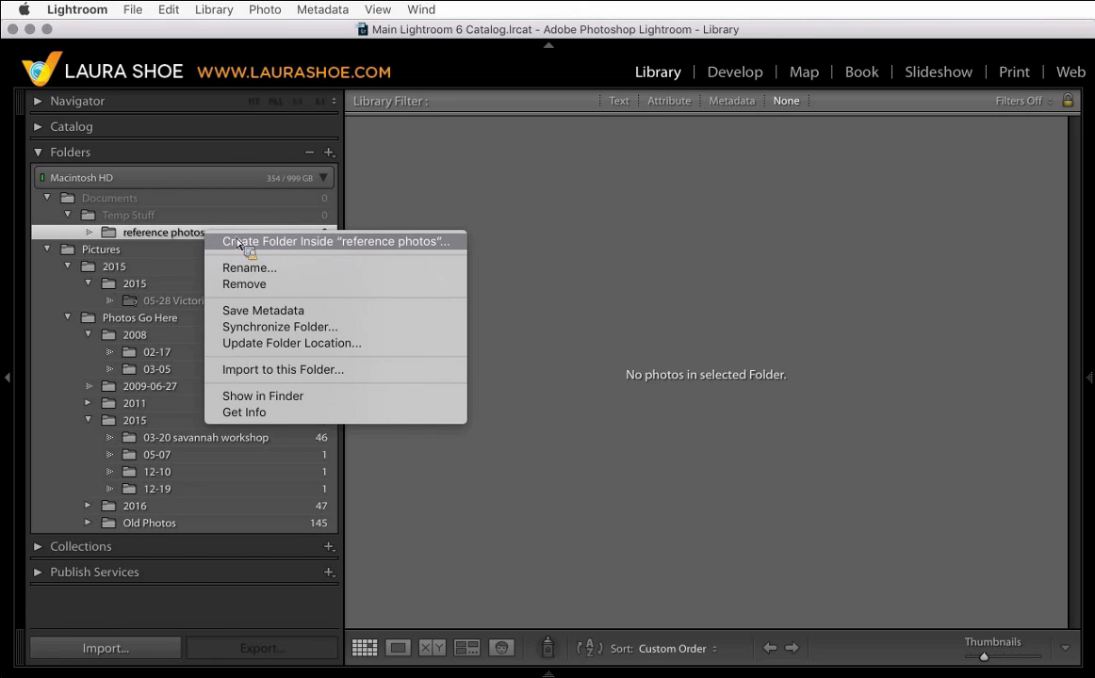
pyautogui.click(331, 400)
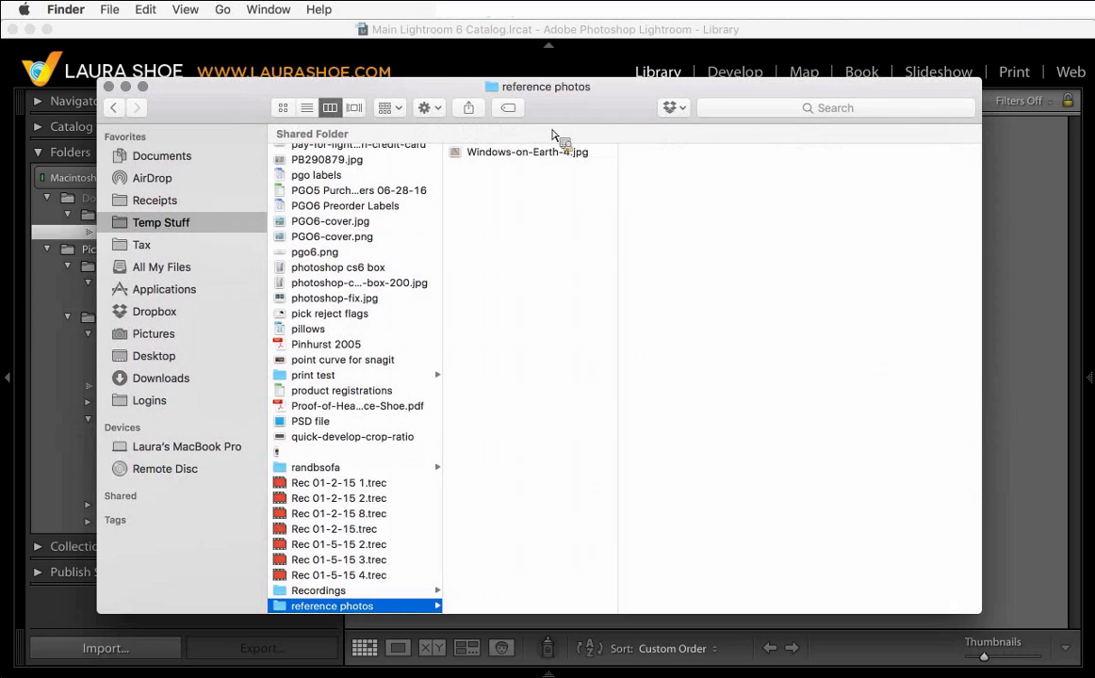
# - Move the leftover Windows-on-Earth-4.jpg file to the Trash and close the Finder window
pyautogui.moveTo(552, 135); pyautogui.dragTo(531, 160)
pyautogui.moveTo(530, 160); pyautogui.dragTo(534, 158)
pyautogui.rightClick(533, 154)
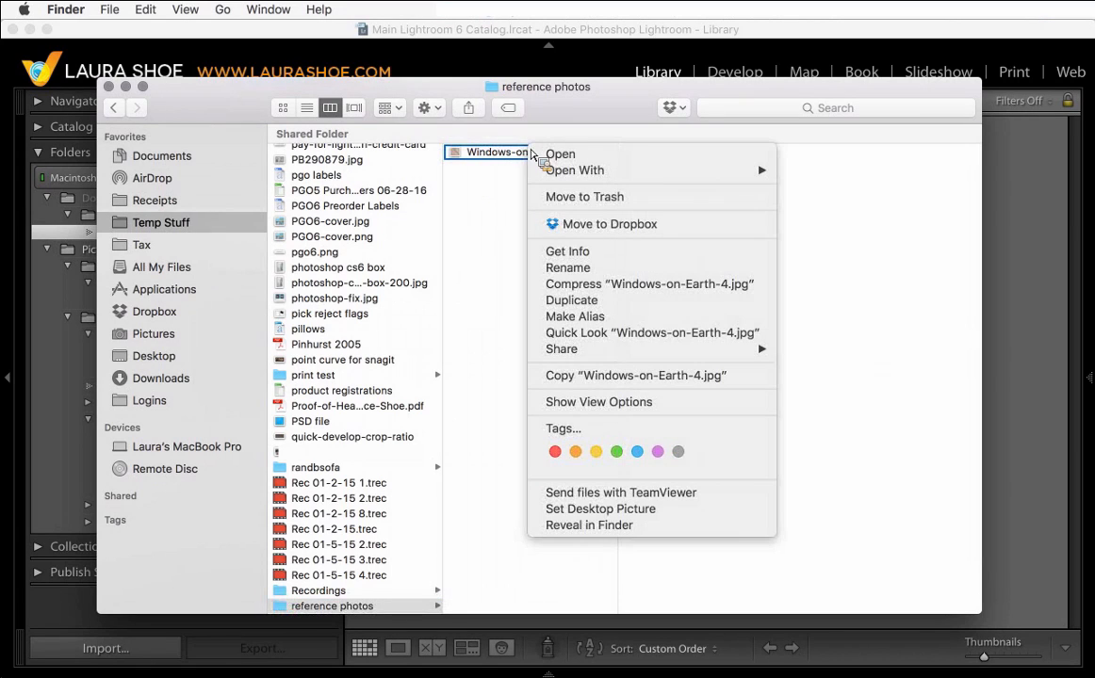
pyautogui.click(565, 199)
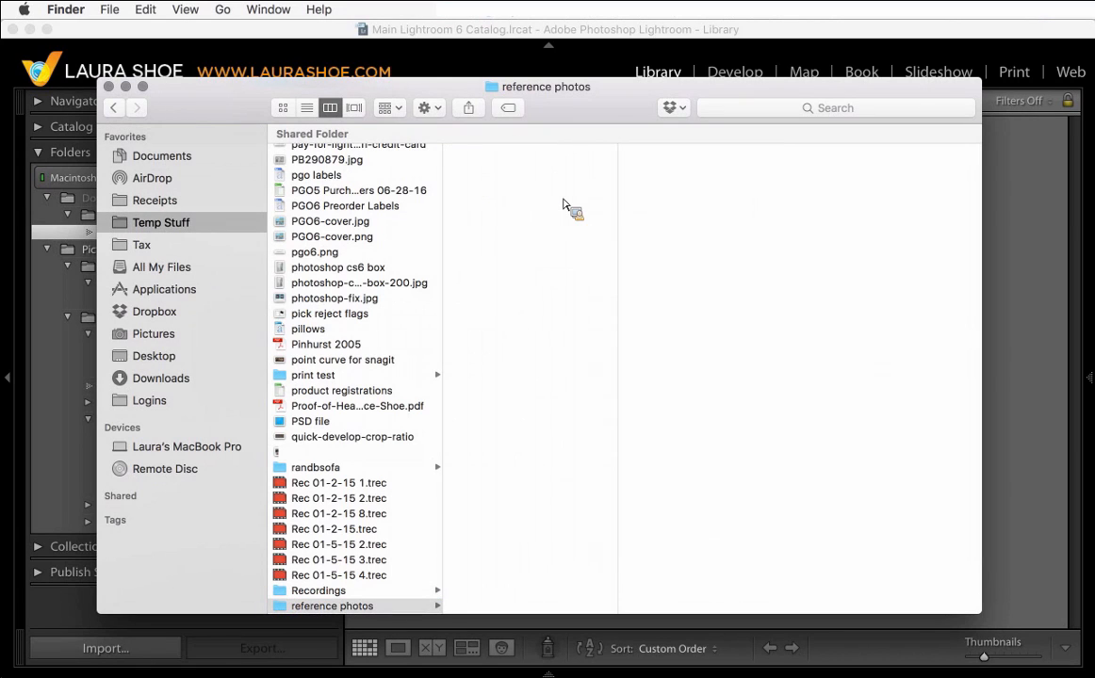
pyautogui.click(126, 87)
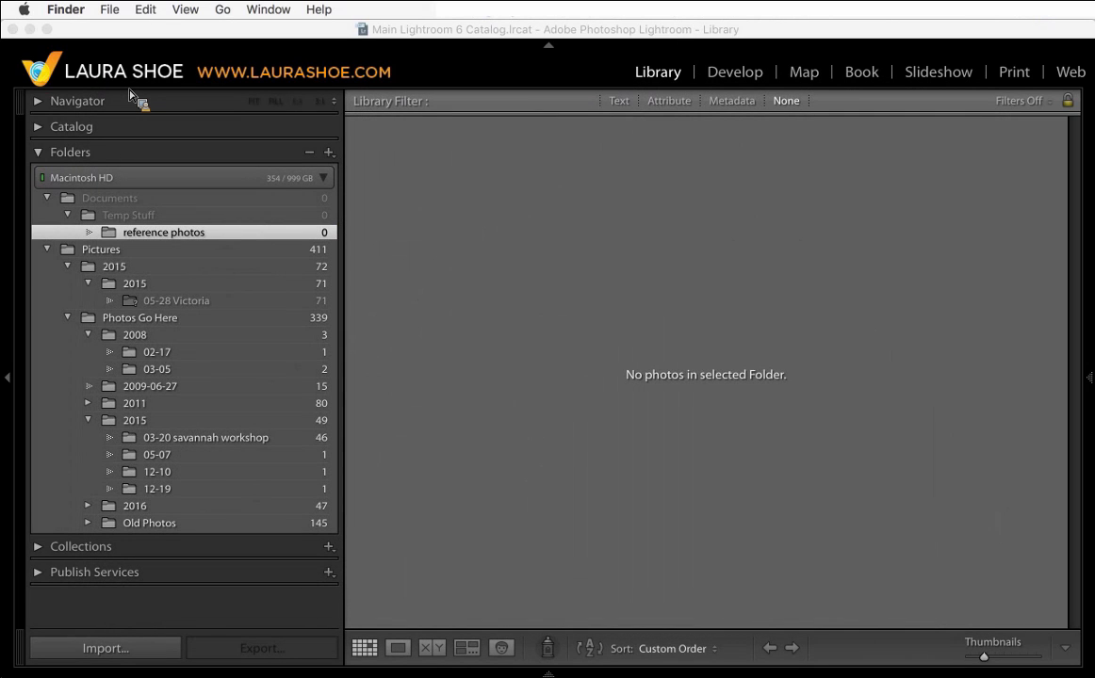
# - Remove the empty reference photos folder and then the Temp Stuff folder from the catalog
pyautogui.rightClick(193, 237)
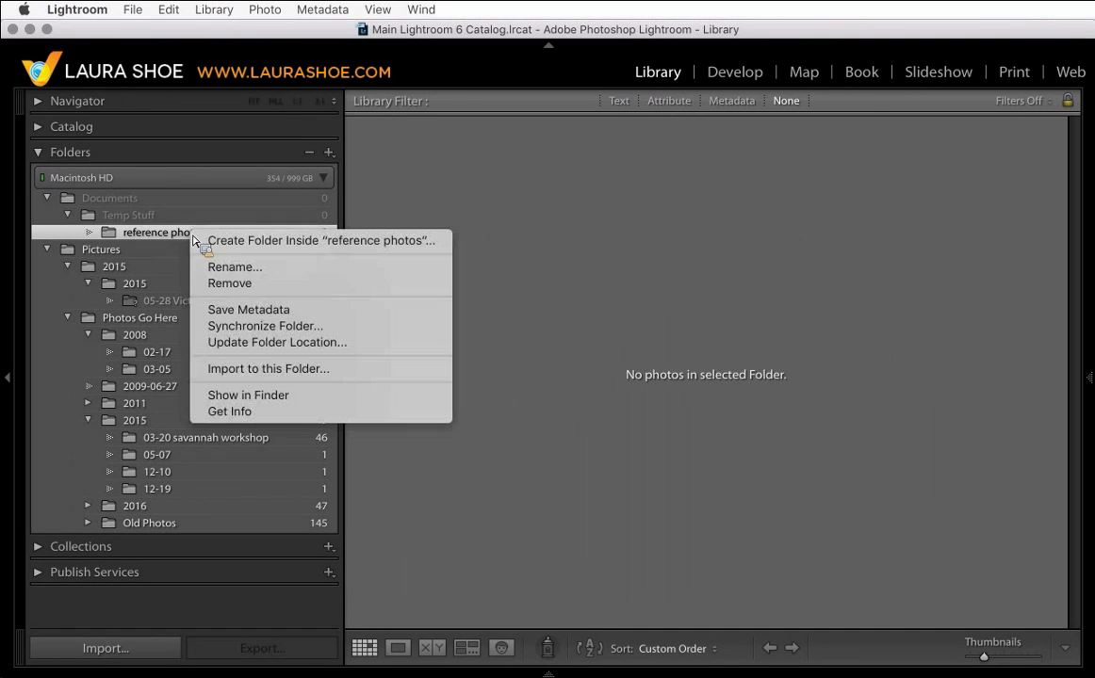
pyautogui.click(214, 283)
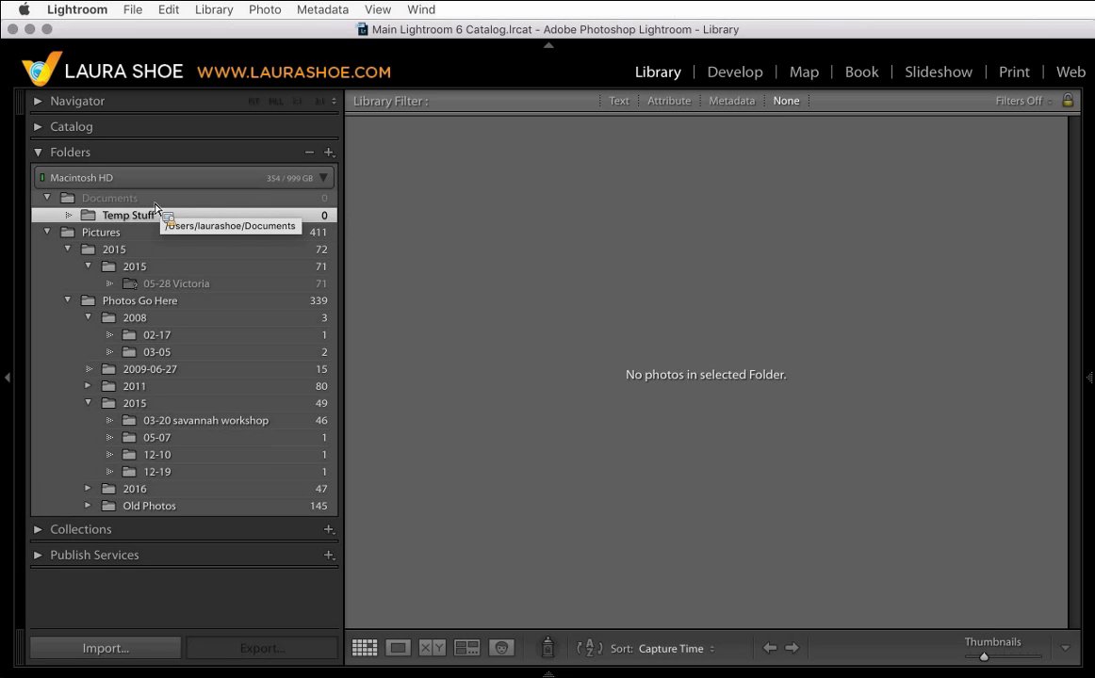
pyautogui.rightClick(232, 207)
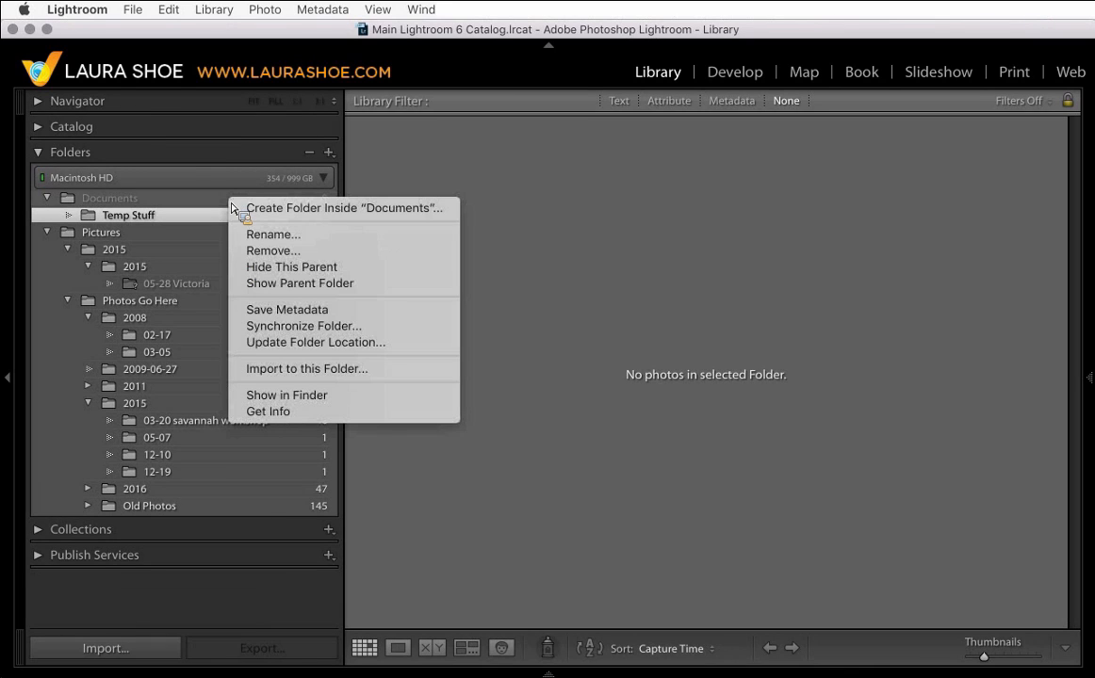
pyautogui.click(263, 251)
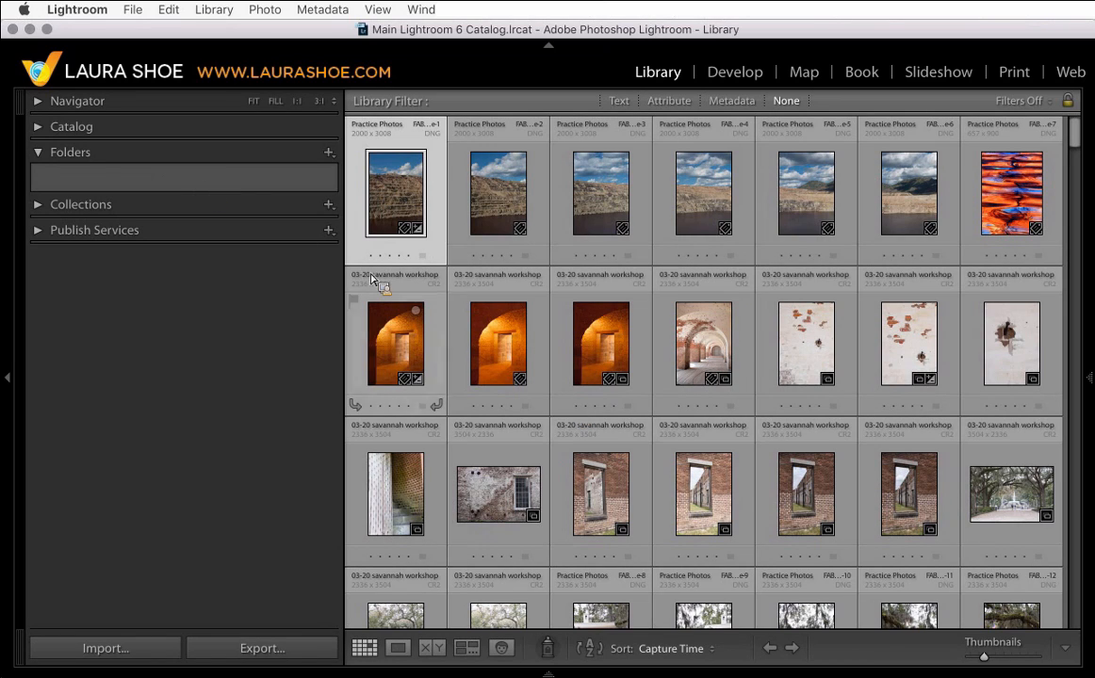
# - Quit Lightroom, skipping the catalog backup this time, and relaunch it
pyautogui.moveTo(28, 137); pyautogui.dragTo(151, 196)
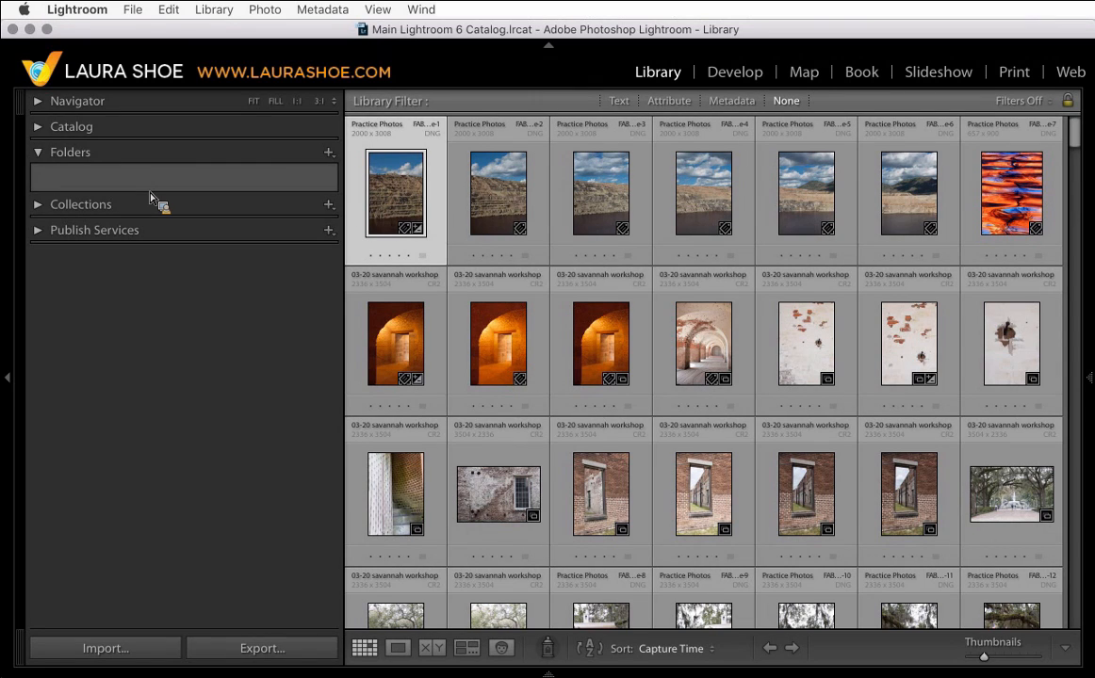
pyautogui.moveTo(151, 196); pyautogui.dragTo(133, 157)
pyautogui.click(97, 16)
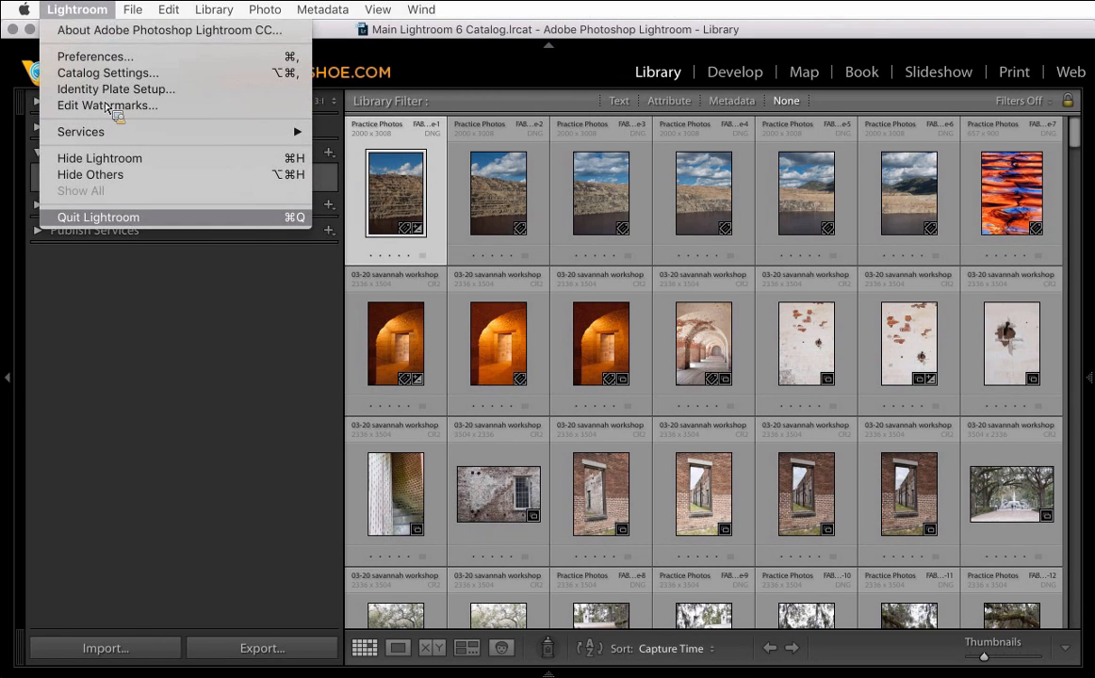
pyautogui.click(110, 219)
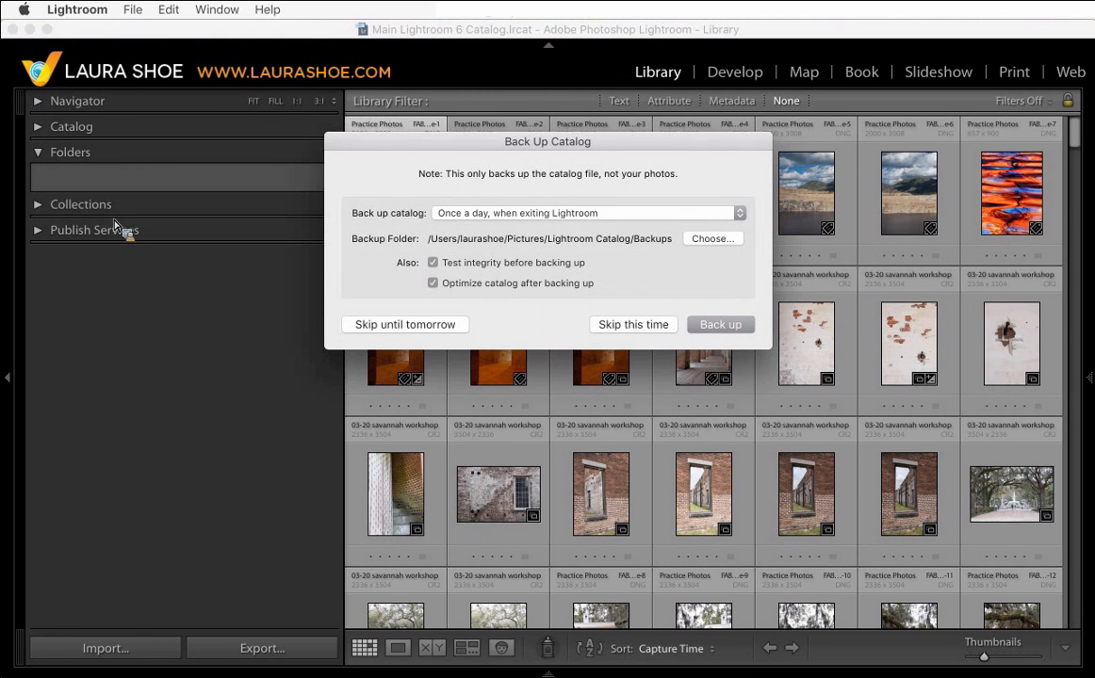
pyautogui.click(627, 324)
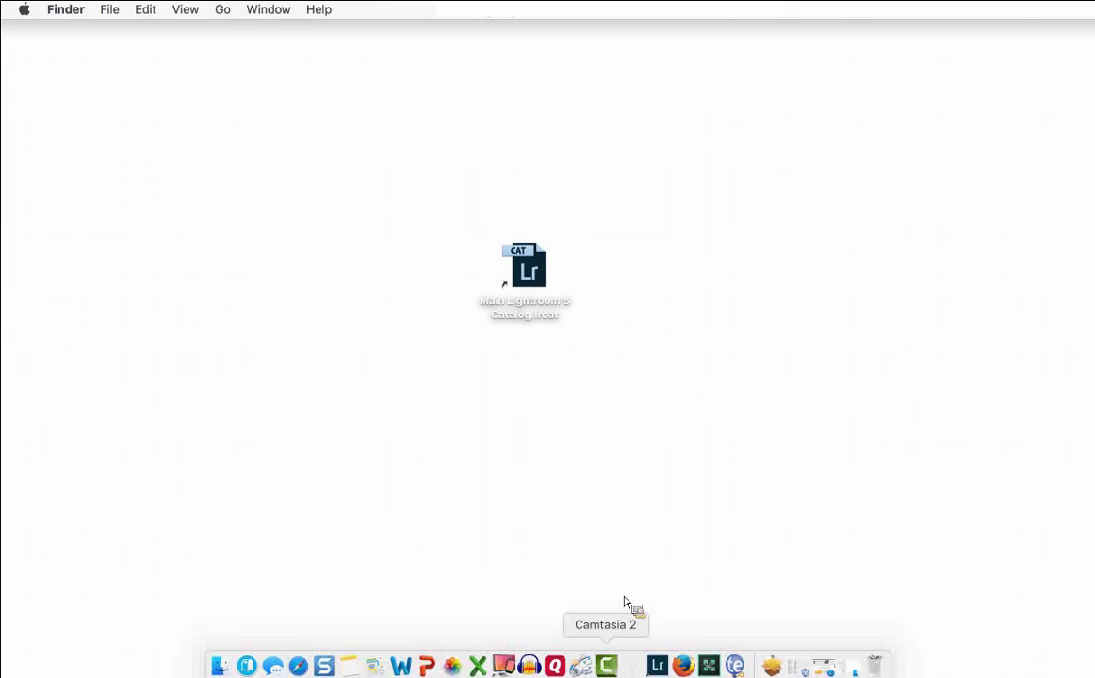
pyautogui.click(652, 669)
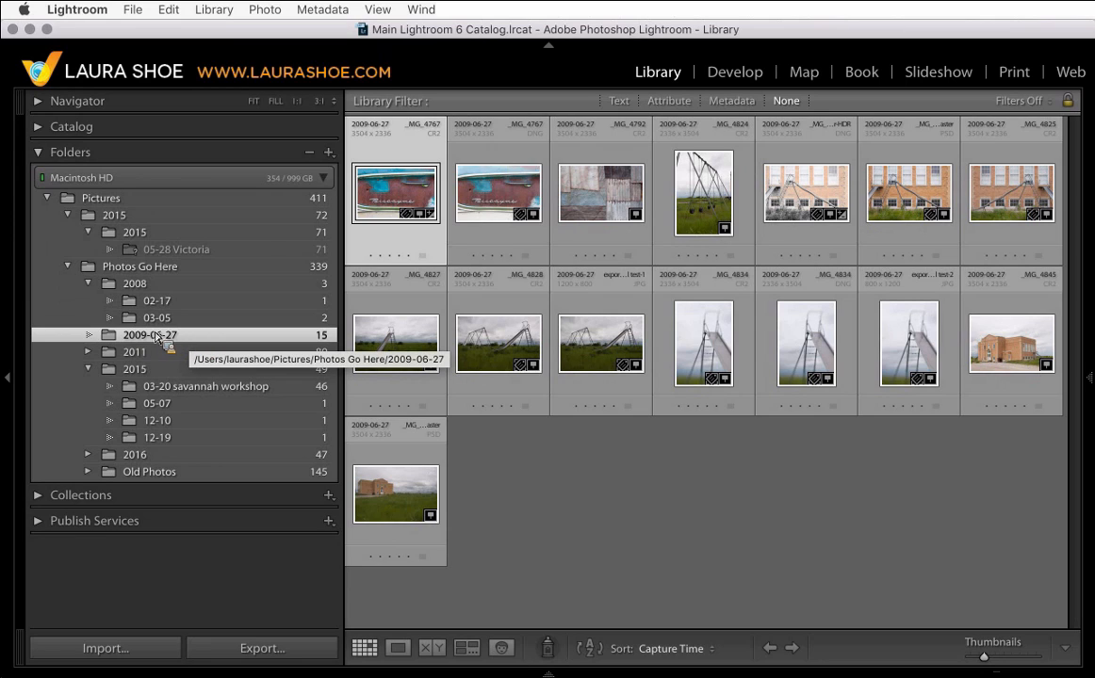
# - Create a new folder named 2009 inside the Photos Go Here folder
pyautogui.click(177, 269)
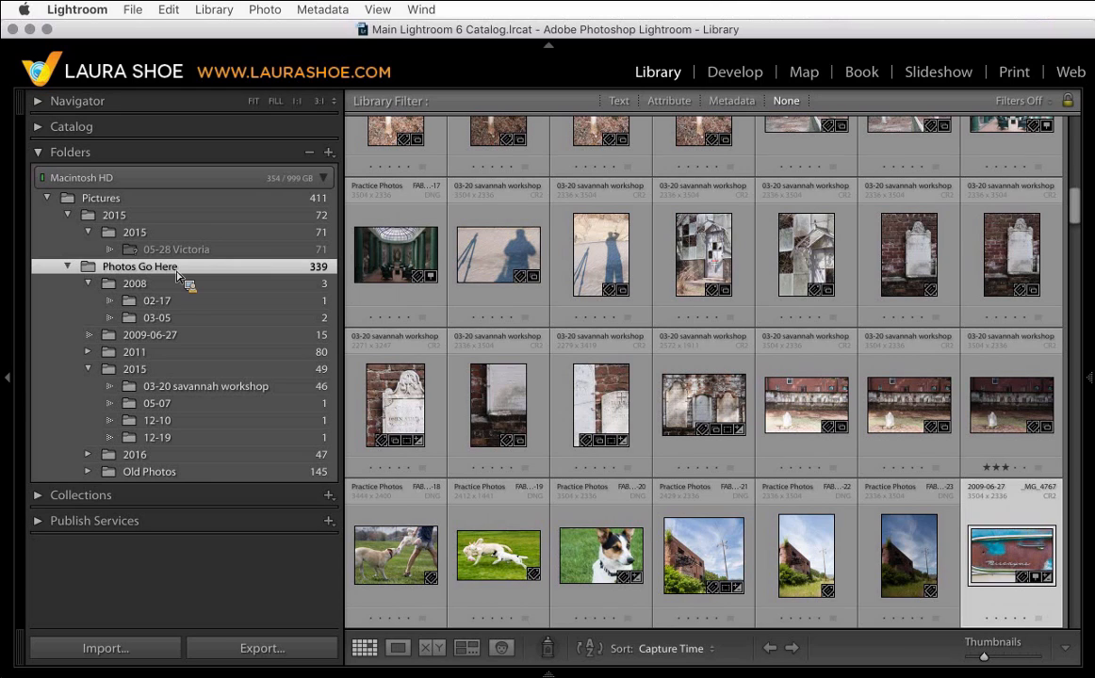
pyautogui.rightClick(177, 274)
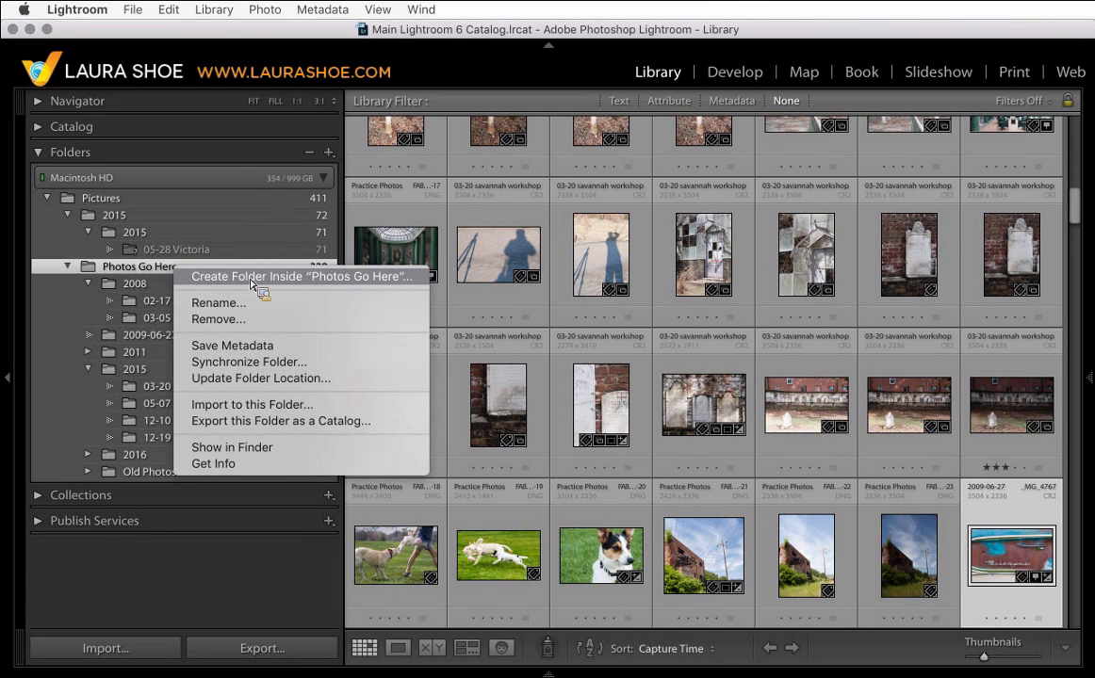
pyautogui.click(365, 277)
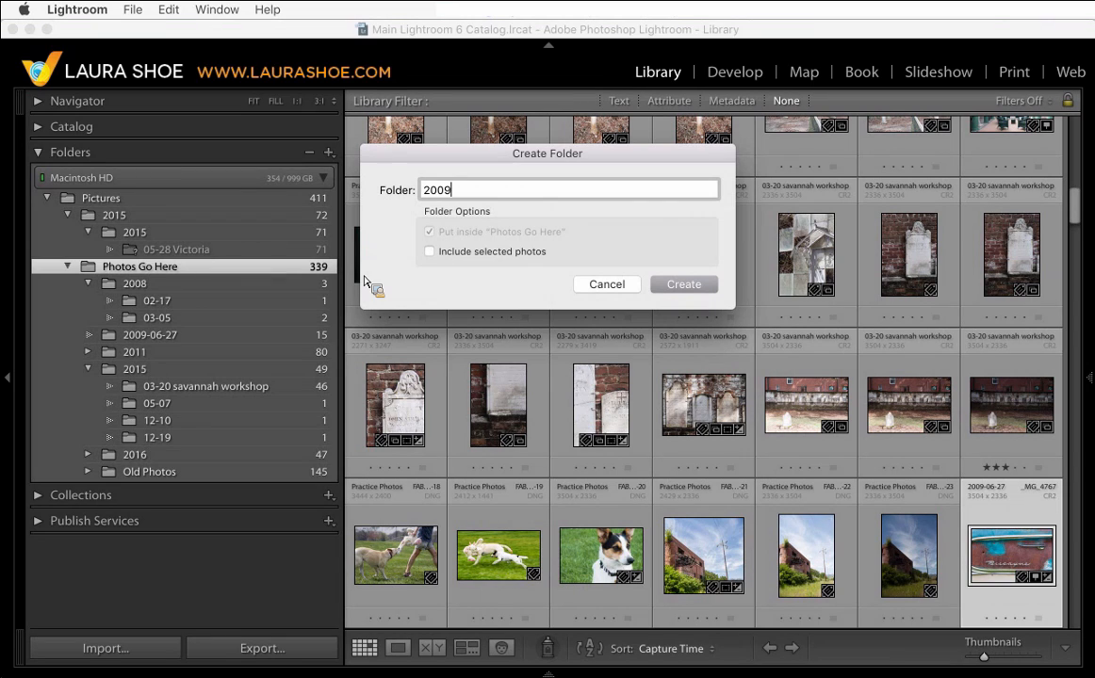
pyautogui.write('2009')
pyautogui.press('Return')
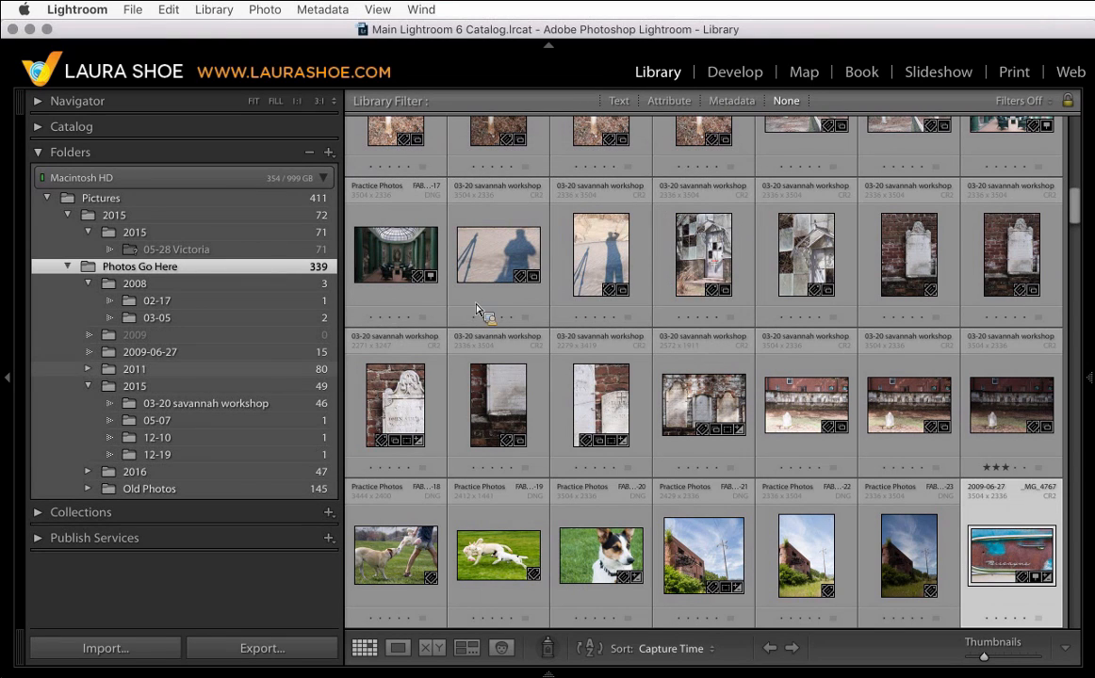
# - Move the 2009-06-27 folder into the 2009 folder and rename it 06-27
pyautogui.moveTo(476, 311); pyautogui.dragTo(168, 346)
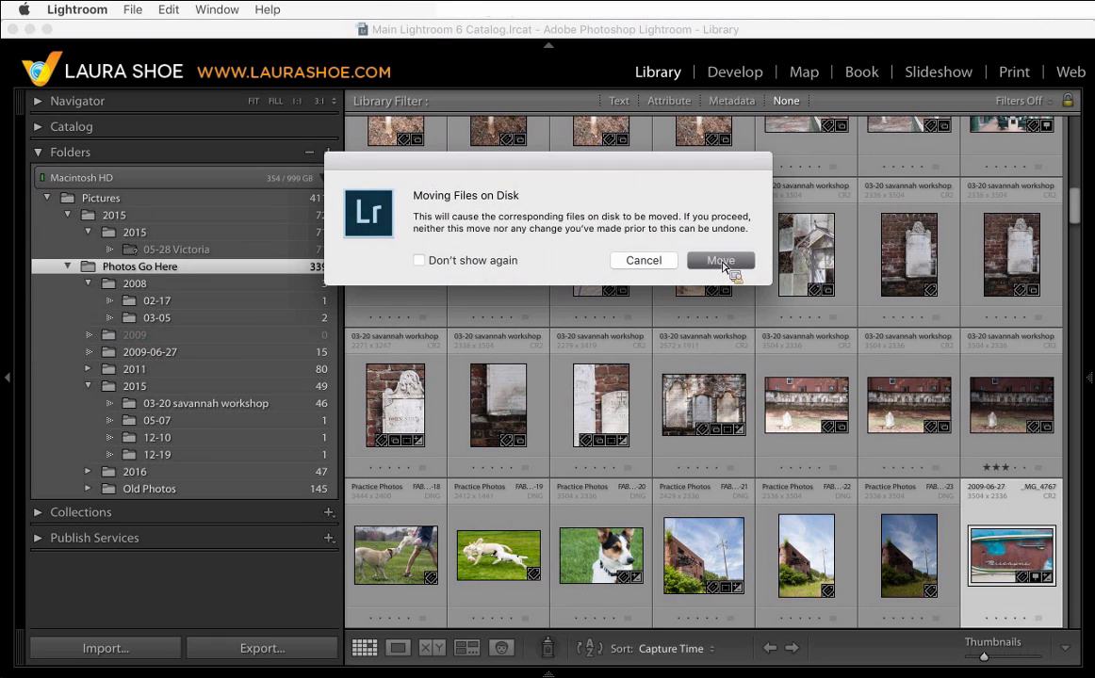
pyautogui.click(721, 263)
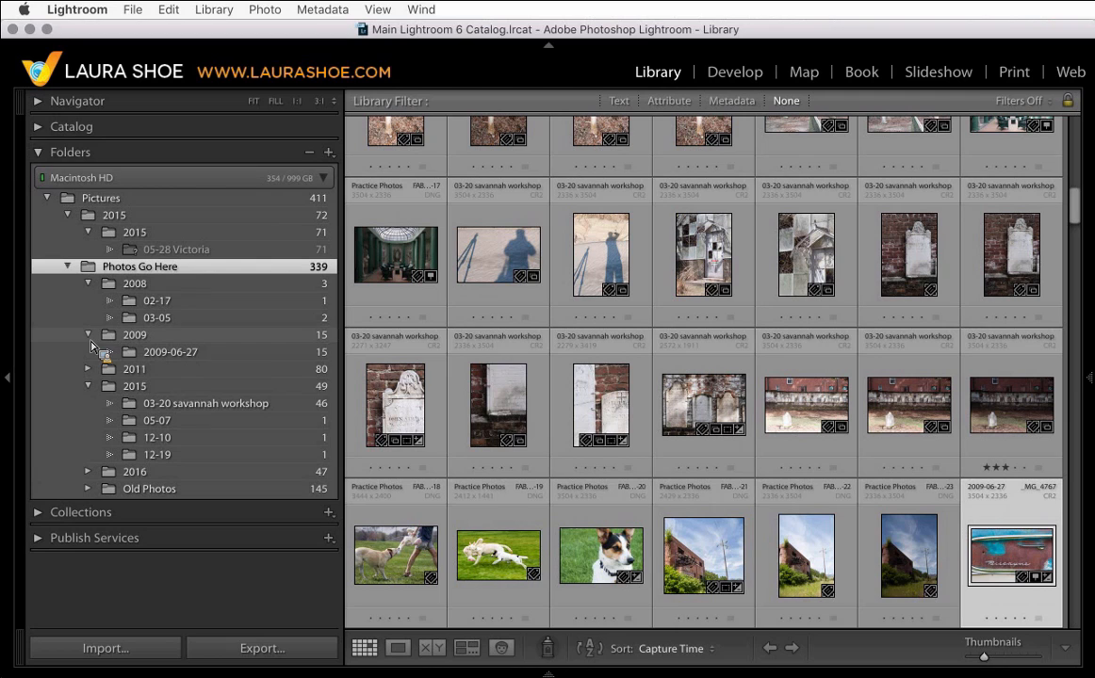
pyautogui.rightClick(199, 361)
pyautogui.click(221, 415)
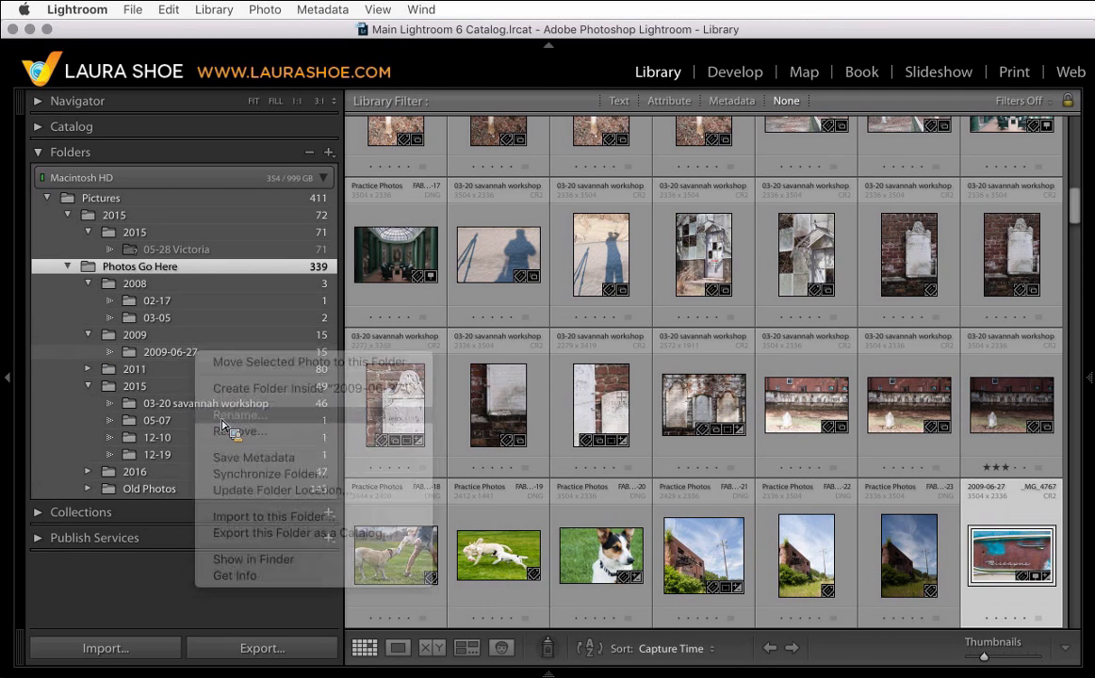
pyautogui.click(477, 208)
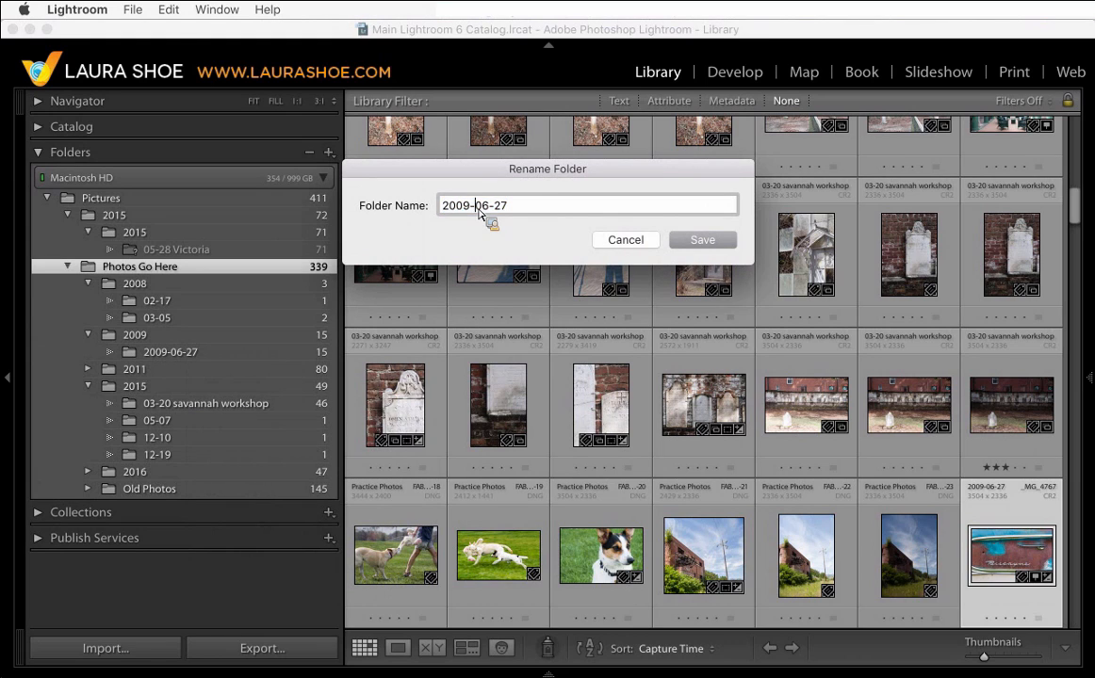
pyautogui.moveTo(479, 209); pyautogui.dragTo(415, 207)
pyautogui.press('BackSpace')
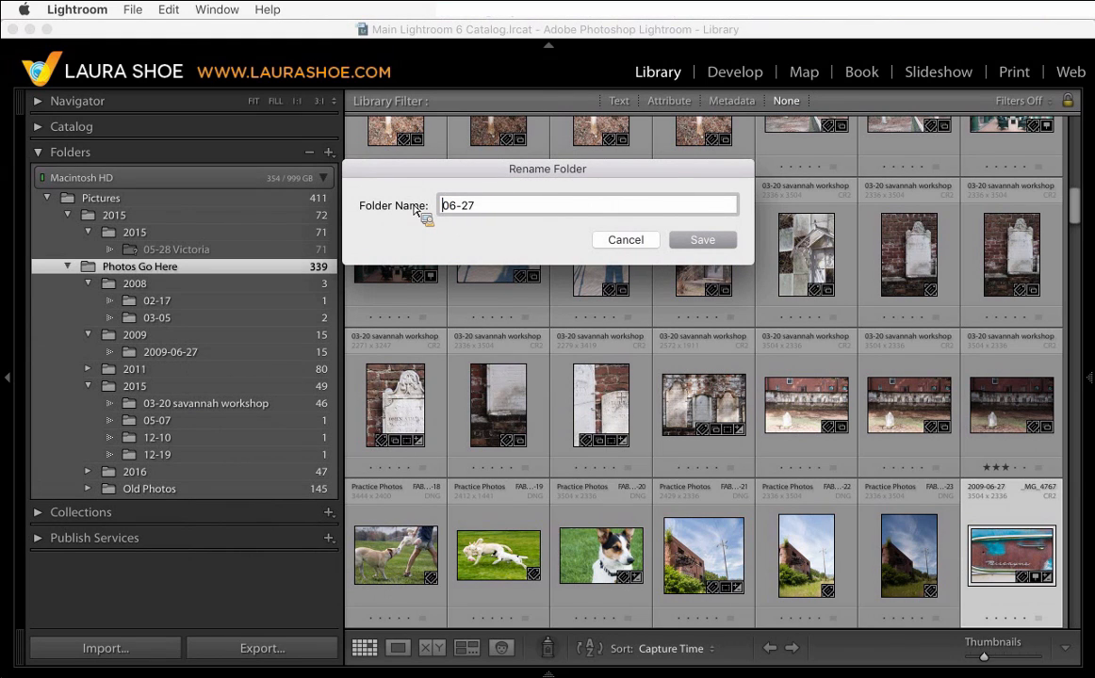
pyautogui.click(702, 241)
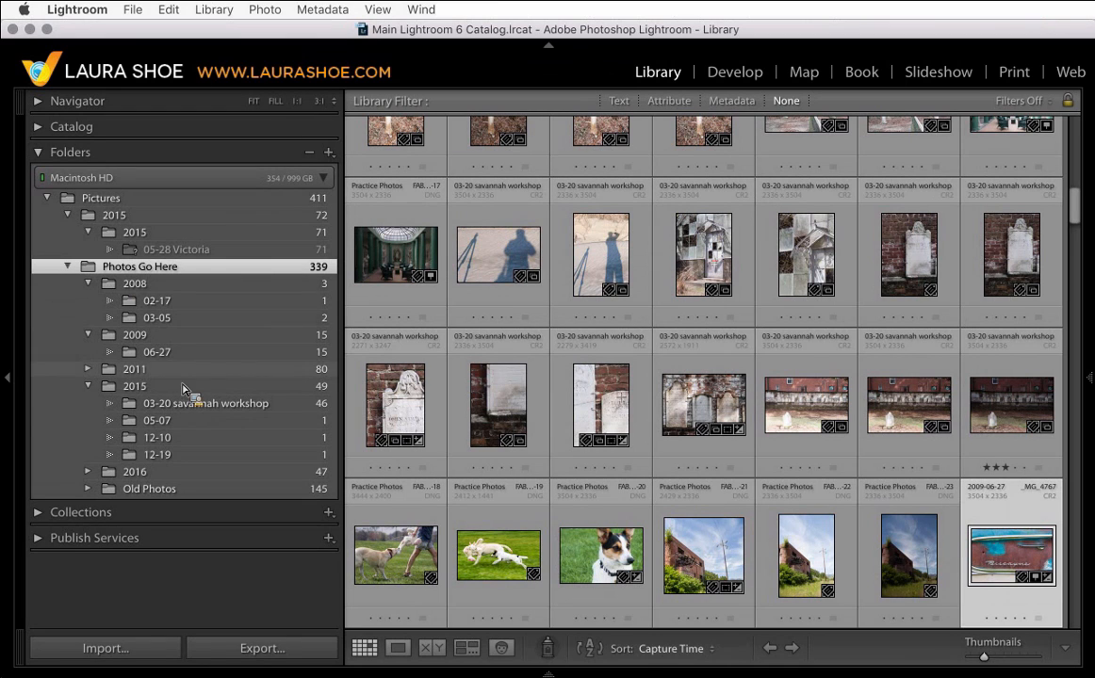
# - Rename the 06-27 folder under 2009 to 06-27 Pendroy Montana
pyautogui.click(176, 355)
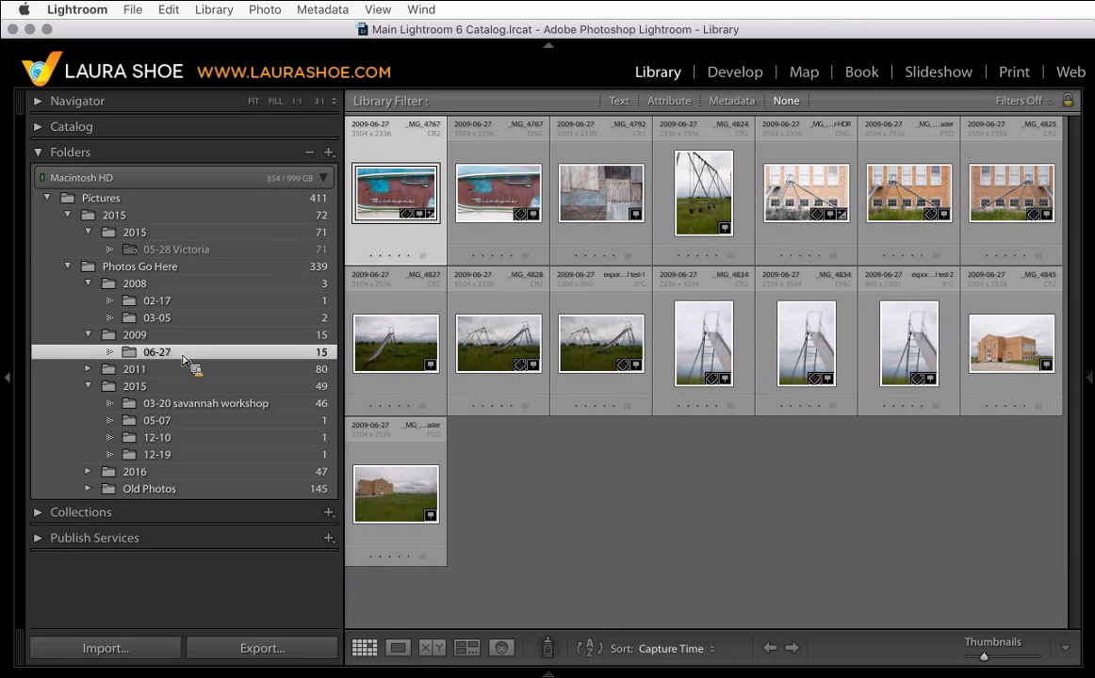
pyautogui.rightClick(207, 353)
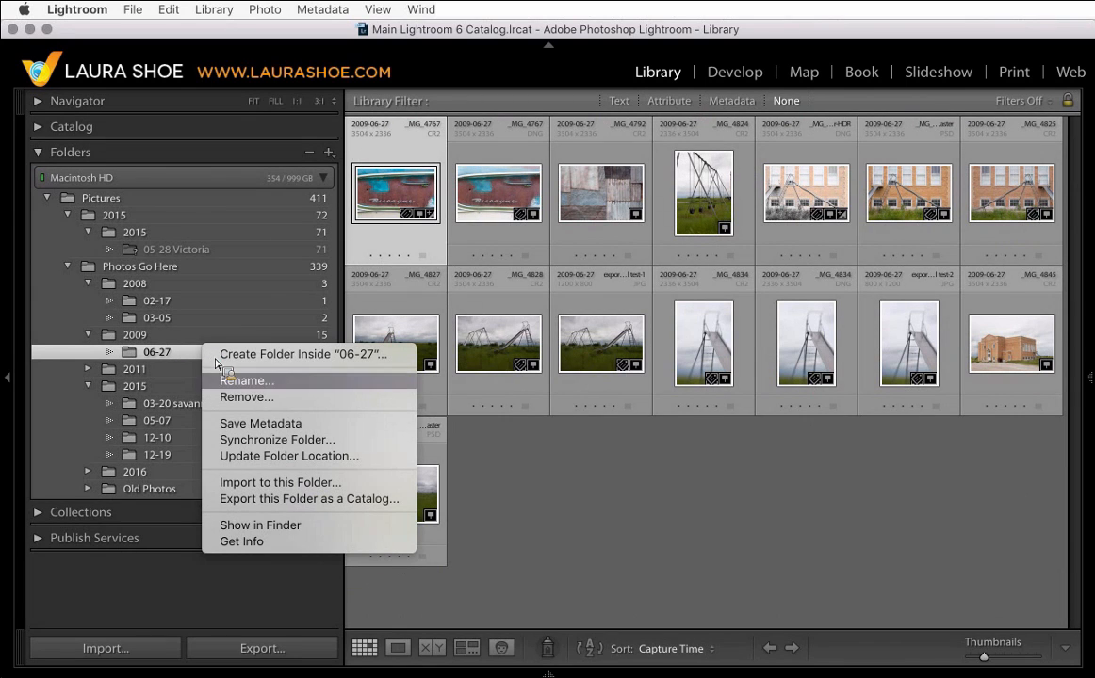
pyautogui.click(240, 382)
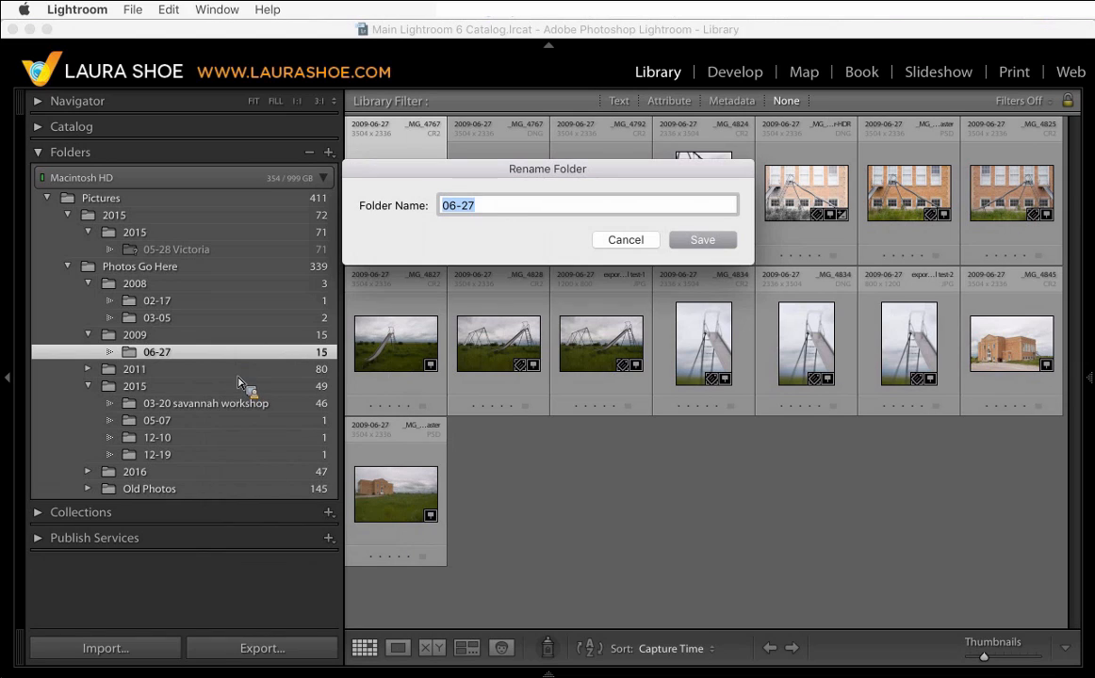
pyautogui.click(498, 211)
pyautogui.write('Pend')
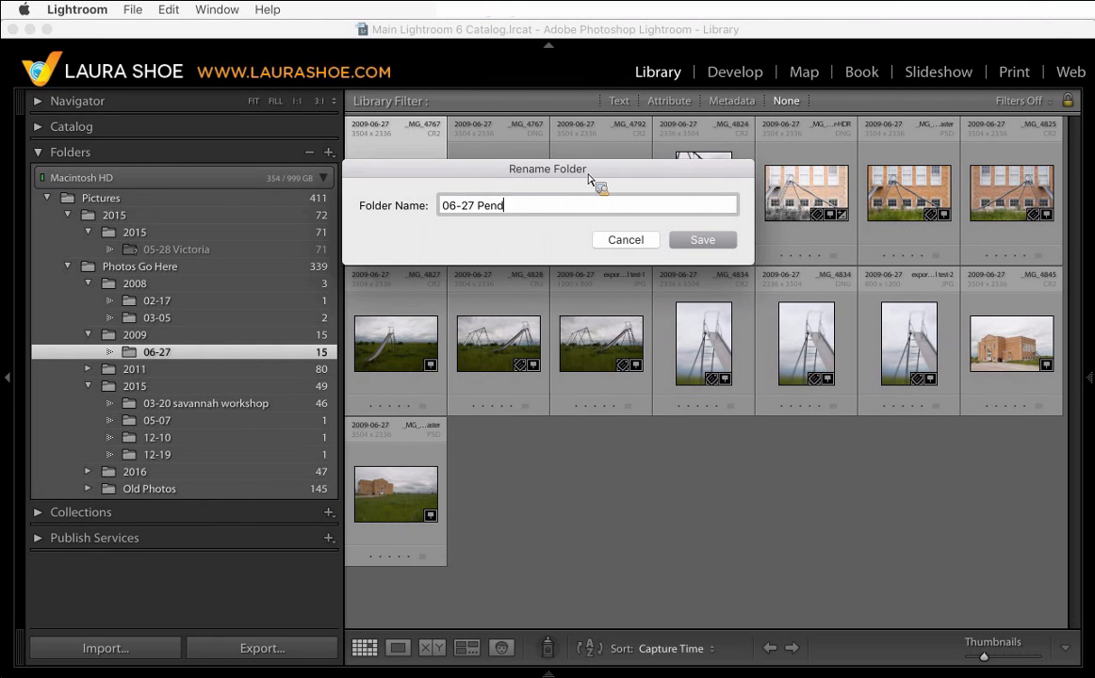
pyautogui.write('roy Montana')
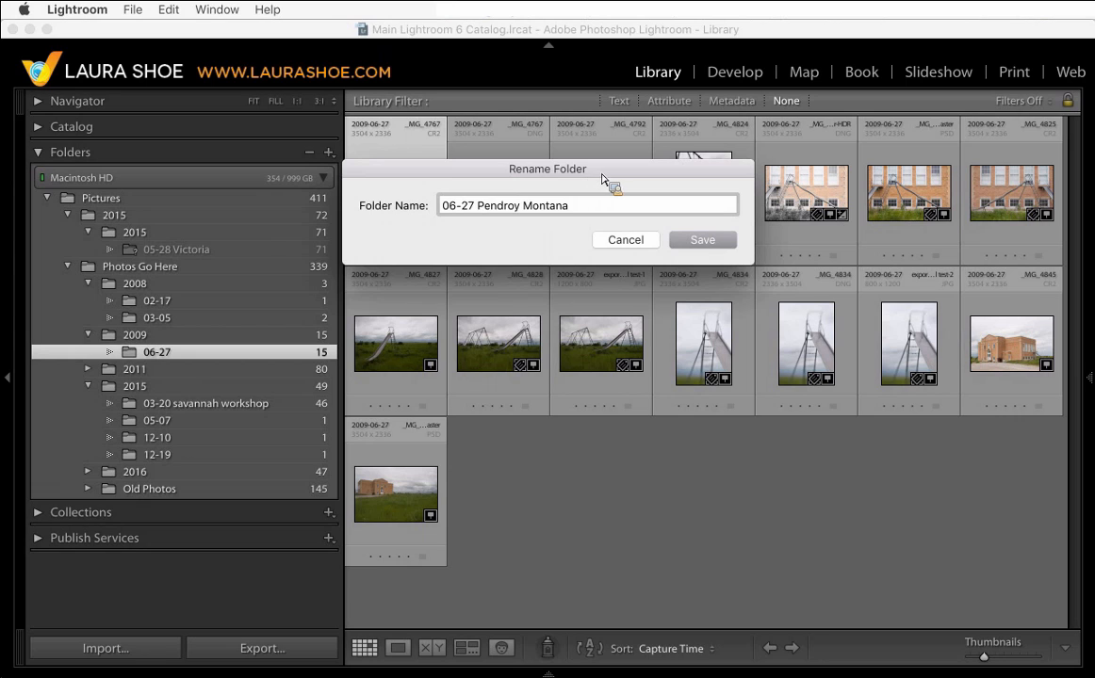
pyautogui.click(703, 239)
# - Move the single photo from the 2008/02-17 folder into the 06-27 Pendroy Montana folder
pyautogui.moveTo(722, 251); pyautogui.dragTo(222, 460)
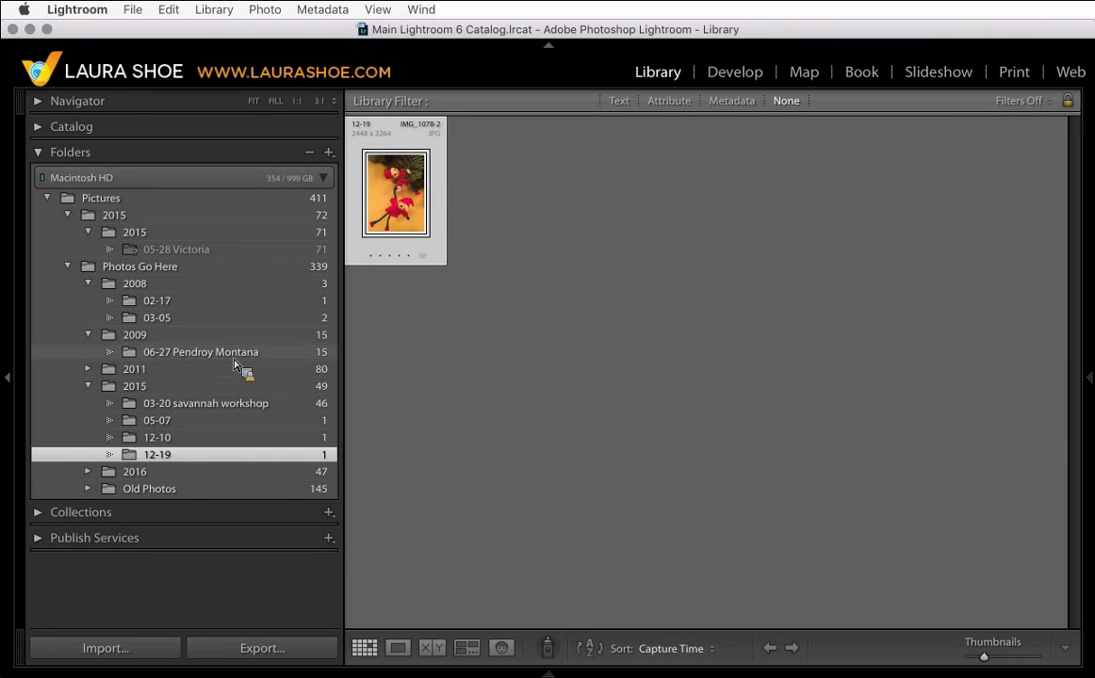
pyautogui.click(235, 354)
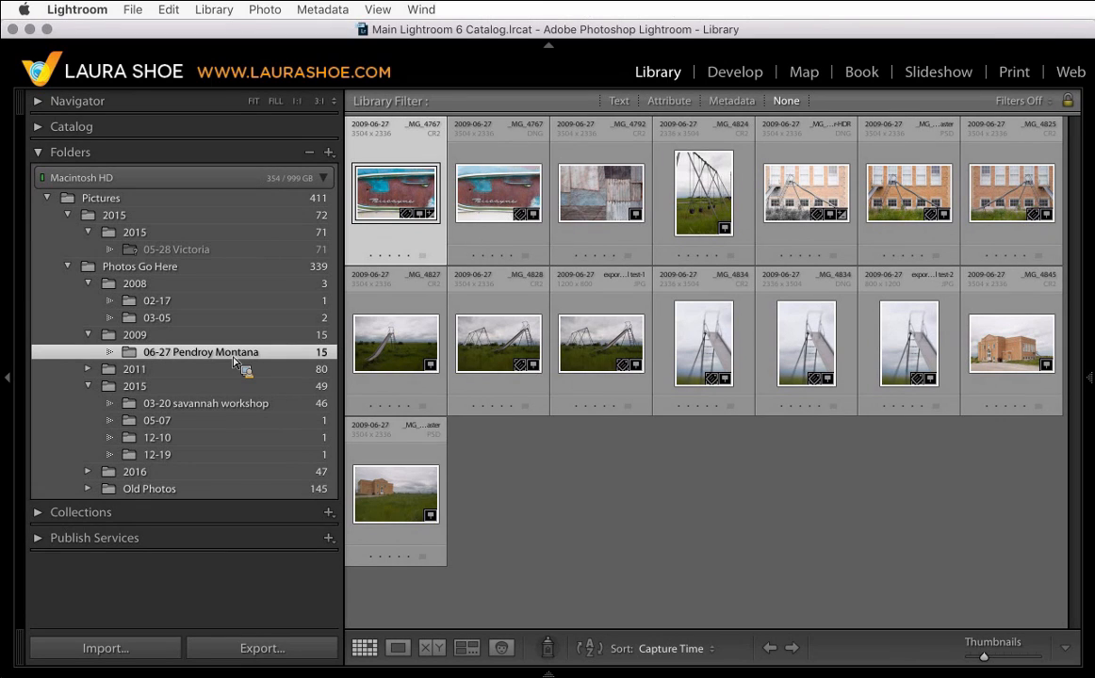
pyautogui.moveTo(236, 363); pyautogui.dragTo(186, 316)
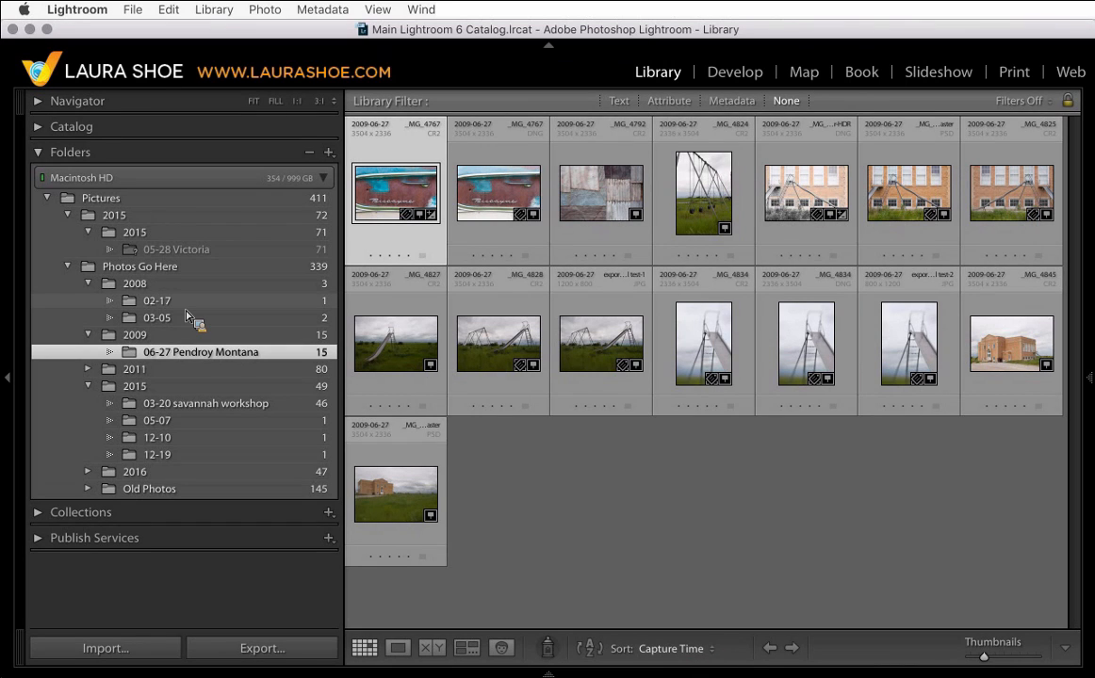
pyautogui.moveTo(188, 319); pyautogui.dragTo(203, 300)
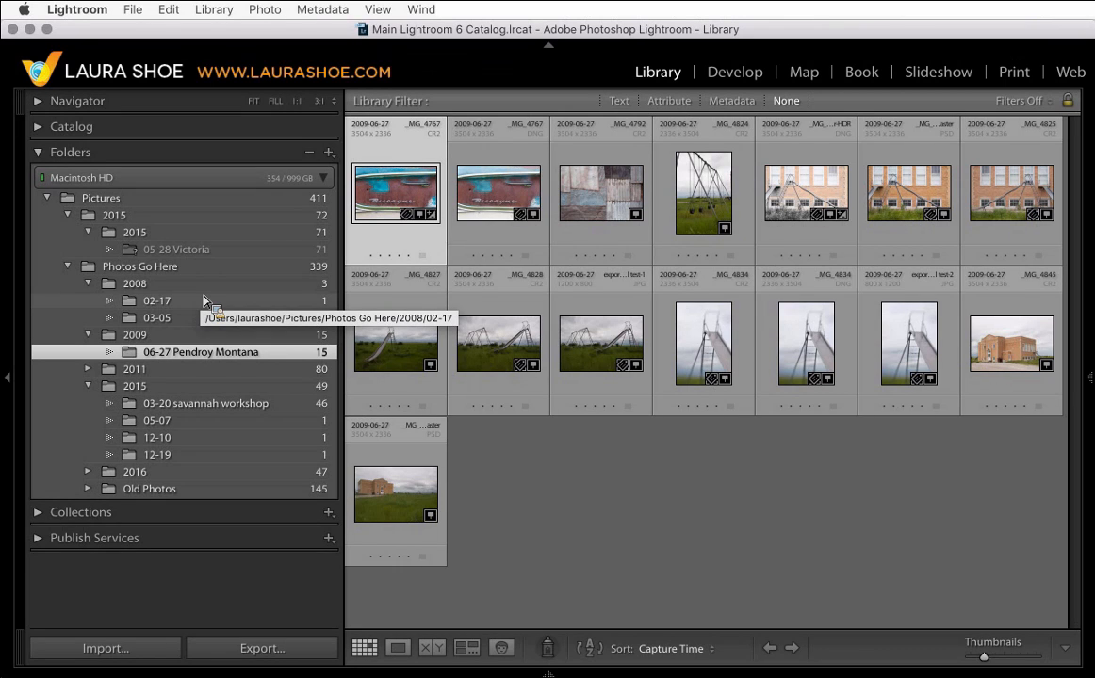
pyautogui.click(222, 303)
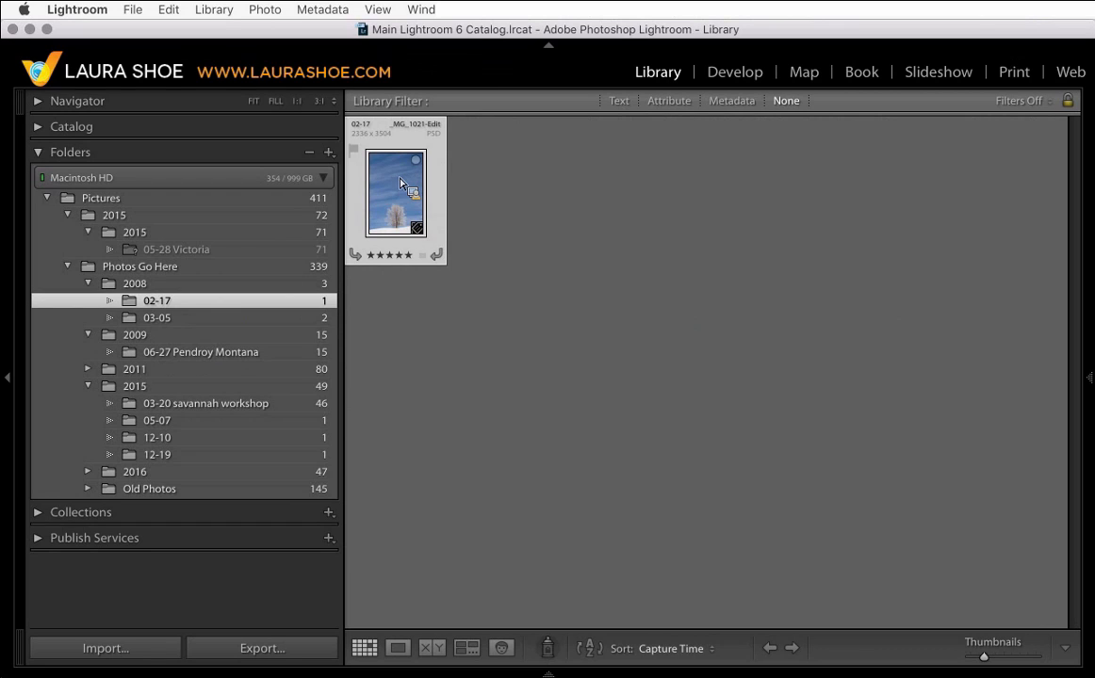
pyautogui.moveTo(481, 198); pyautogui.dragTo(231, 361)
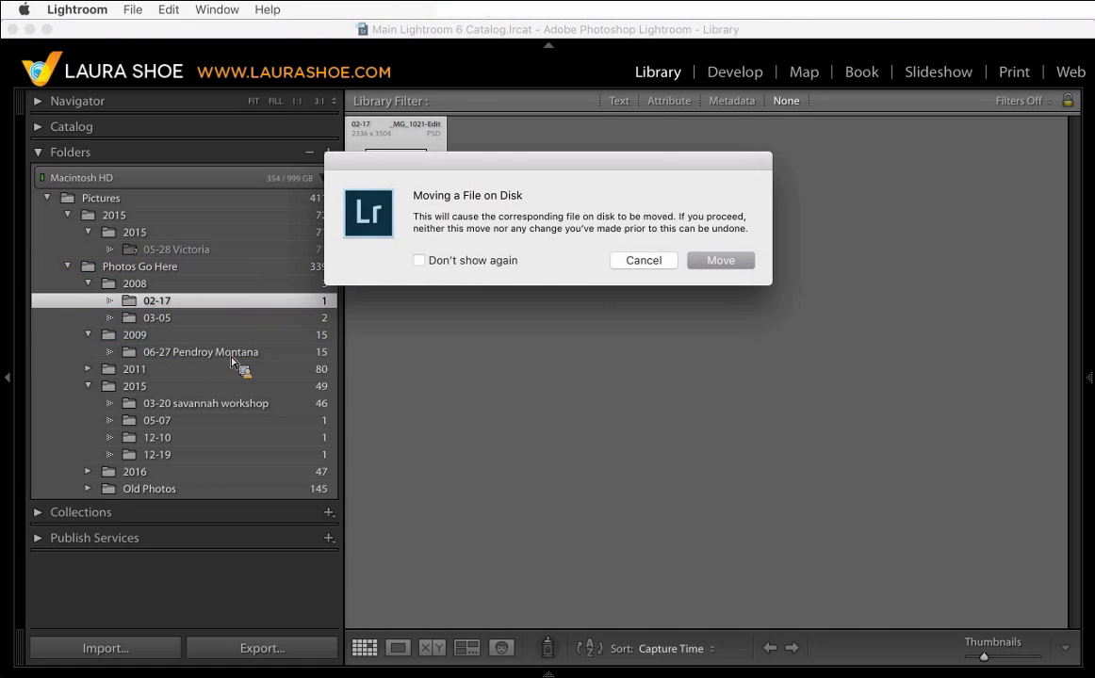
pyautogui.click(721, 260)
# - Move three selected photos from the 03-20 savannah workshop folder into the 2015/05-07 folder
pyautogui.click(262, 405)
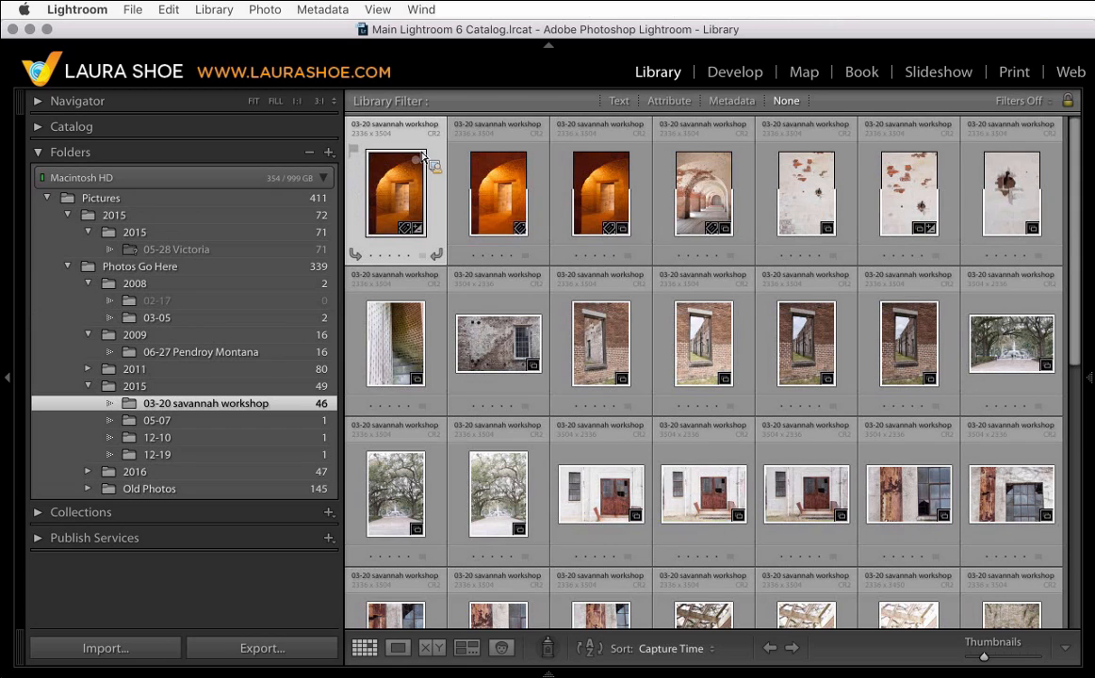
pyautogui.keyDown('shift'); pyautogui.click(747, 193); pyautogui.keyUp('shift')
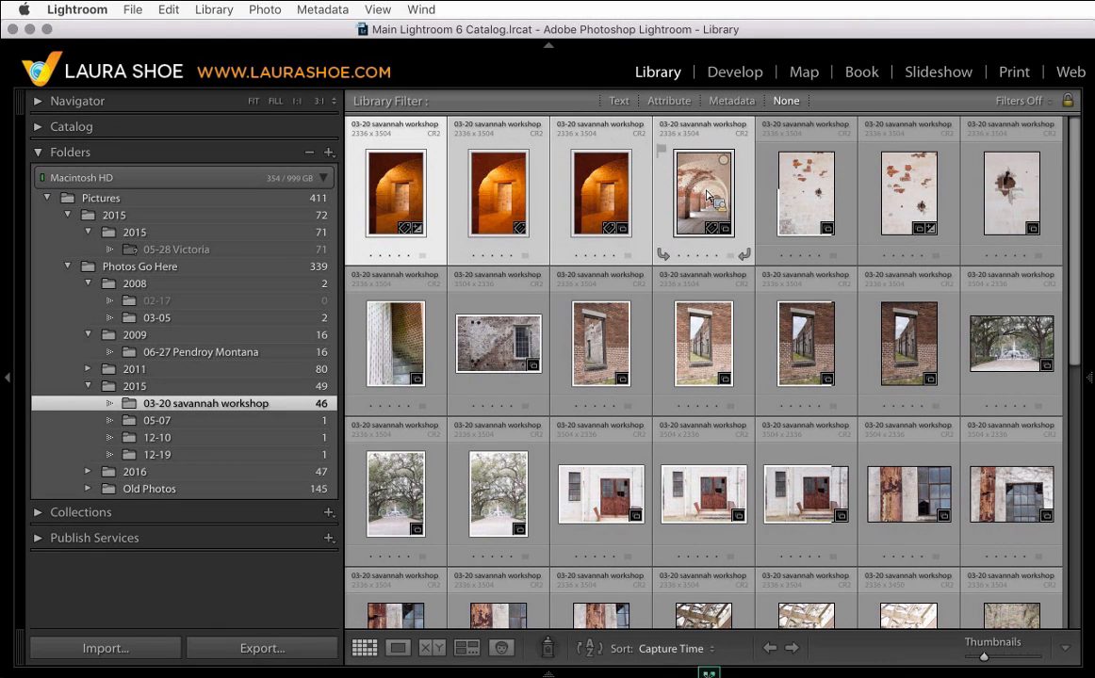
pyautogui.moveTo(709, 195)
pyautogui.mouseDown()
pyautogui.moveTo(698, 226)
pyautogui.moveTo(341, 363)
pyautogui.moveTo(696, 168)
pyautogui.moveTo(711, 197)
pyautogui.mouseUp()
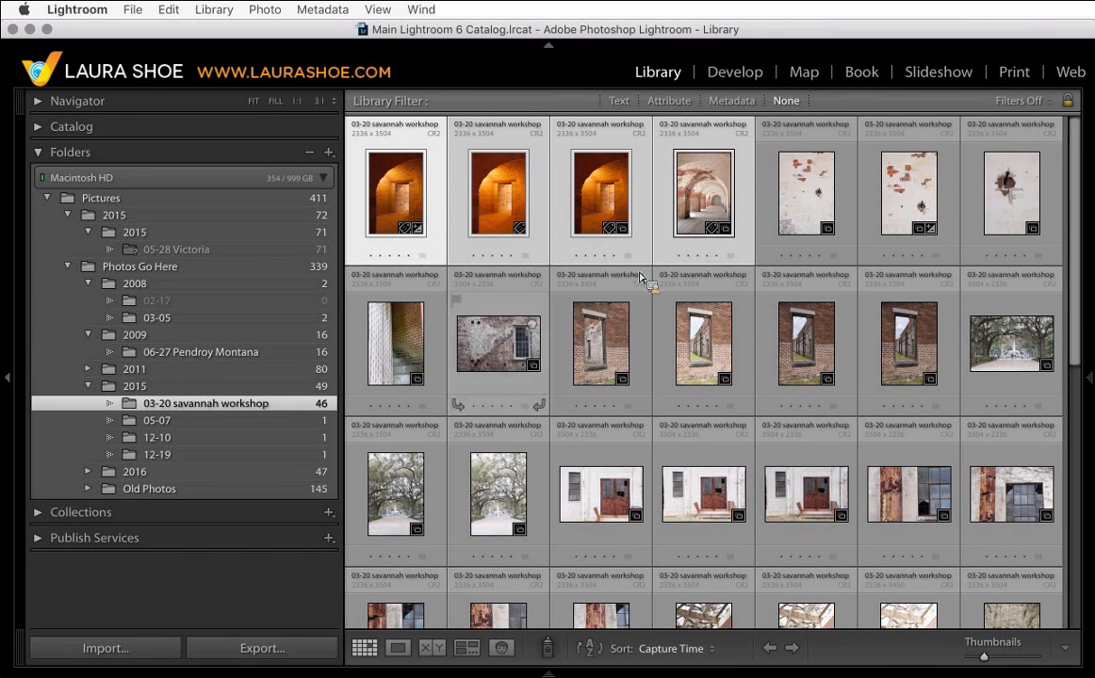
pyautogui.click(502, 308)
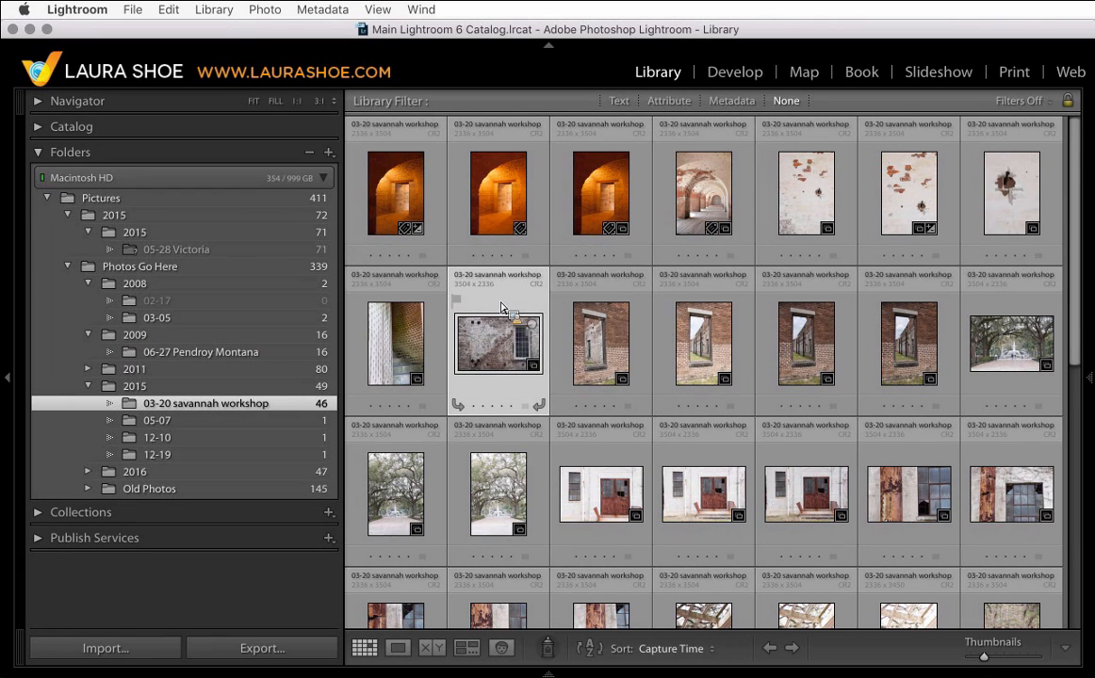
pyautogui.moveTo(503, 307); pyautogui.dragTo(294, 400)
pyautogui.moveTo(299, 408); pyautogui.dragTo(290, 425)
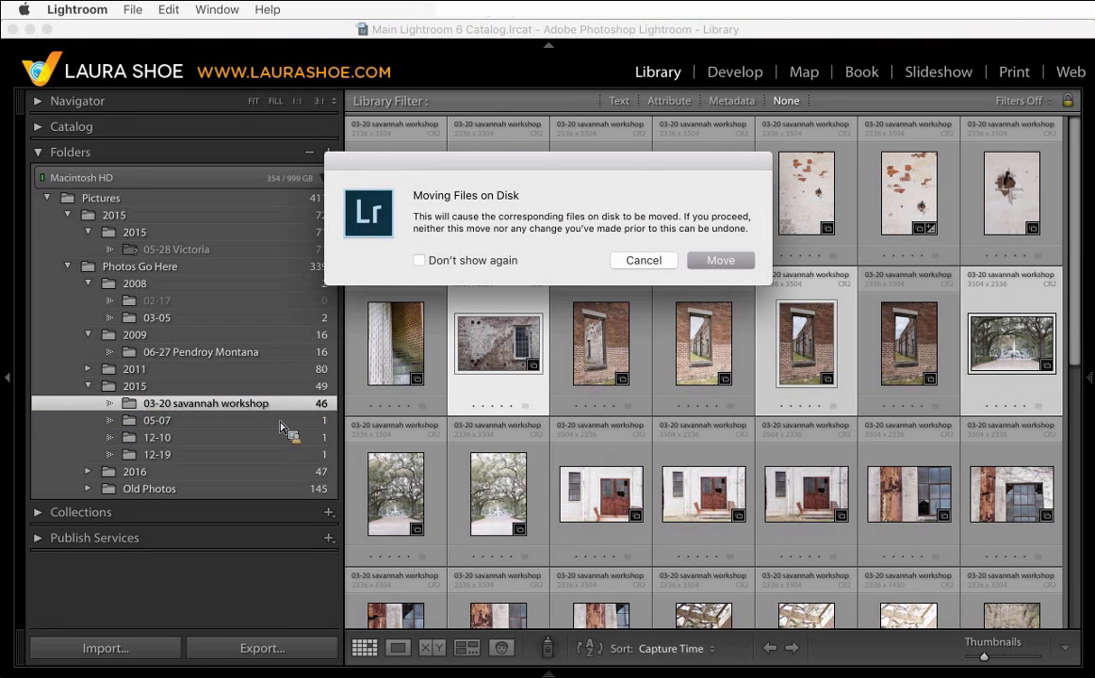
pyautogui.click(718, 260)
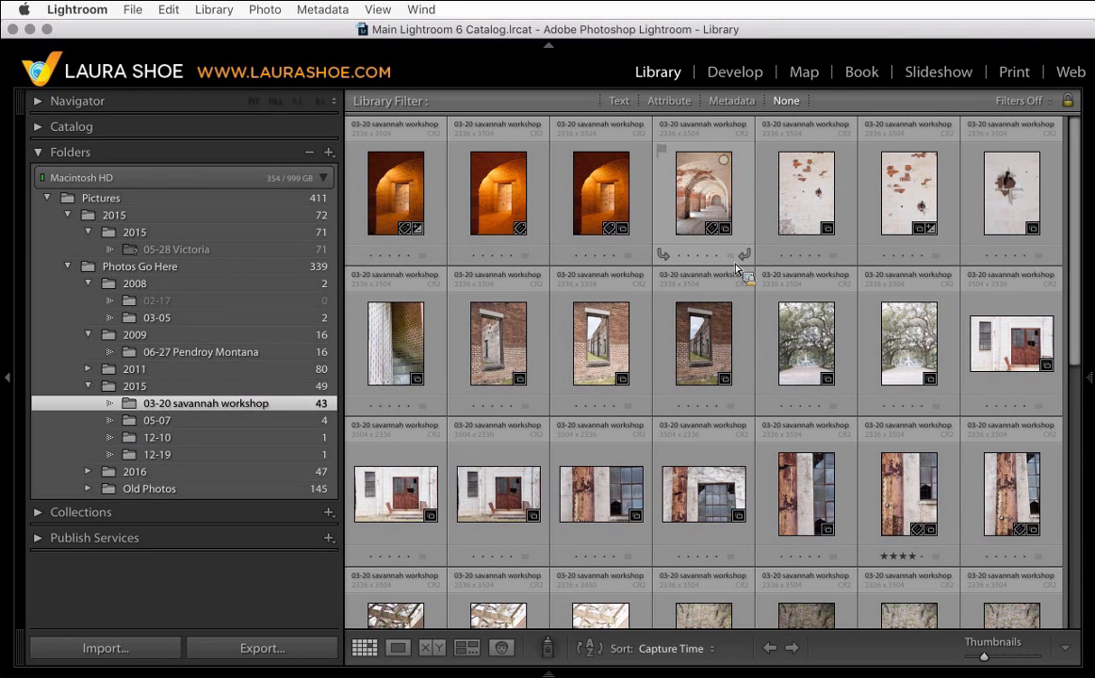
# - Open the Import dialog, set the destination date format to 2017-04-22, and browse the destination folders under Photos Go Here
pyautogui.moveTo(736, 270); pyautogui.dragTo(209, 300)
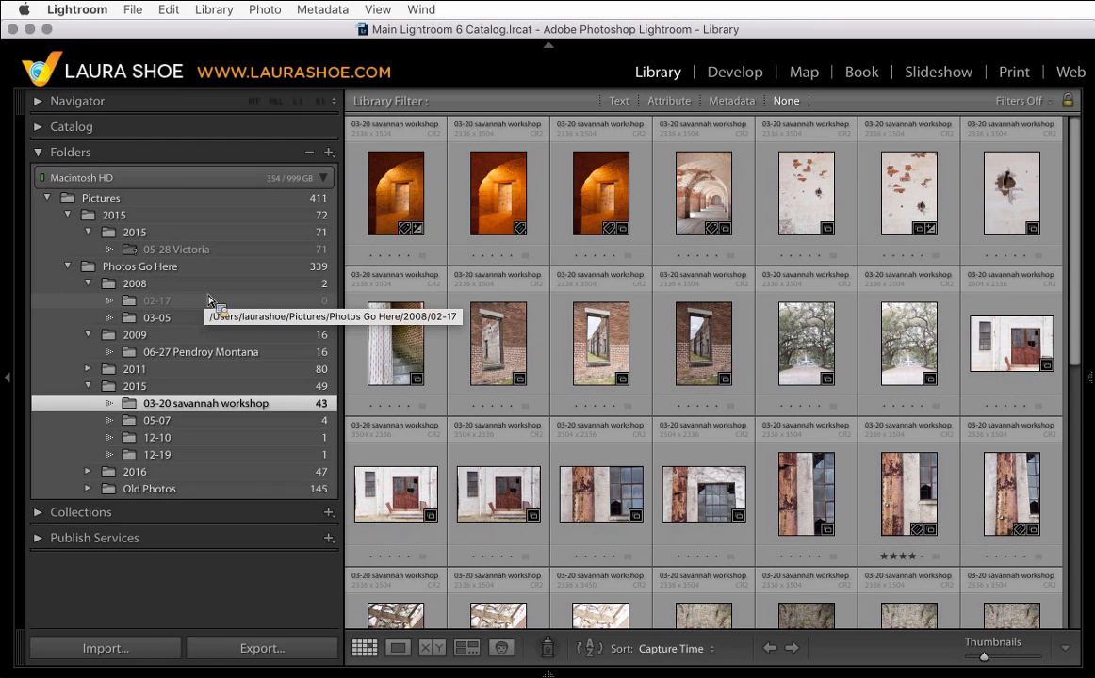
pyautogui.moveTo(209, 299); pyautogui.dragTo(120, 652)
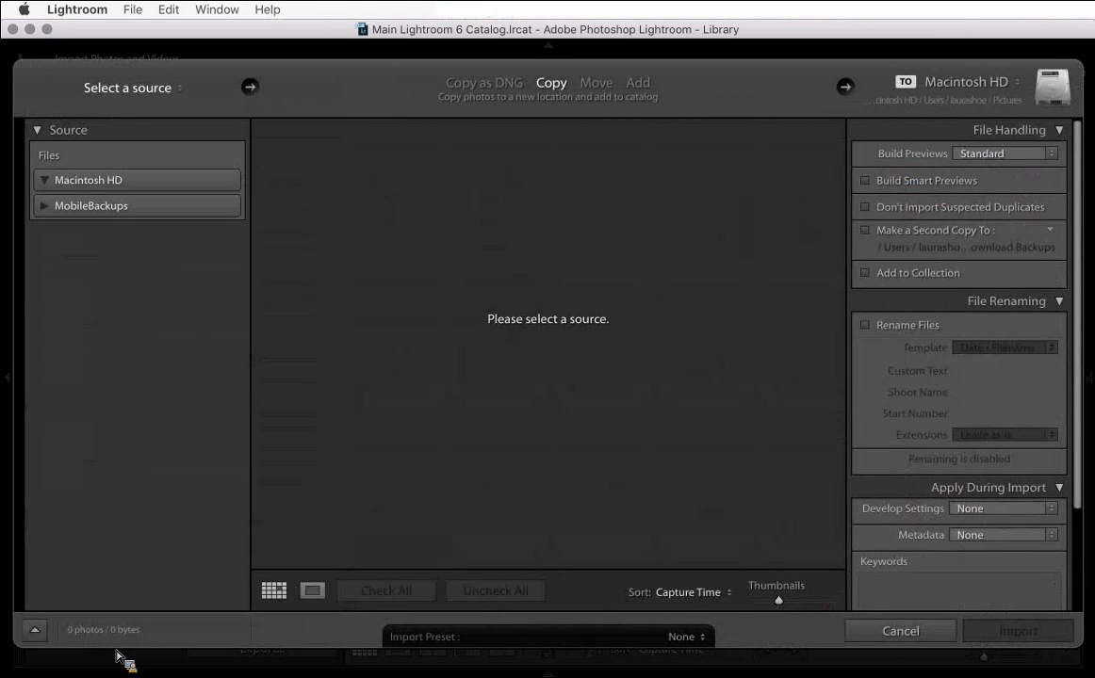
pyautogui.moveTo(120, 657); pyautogui.dragTo(554, 95)
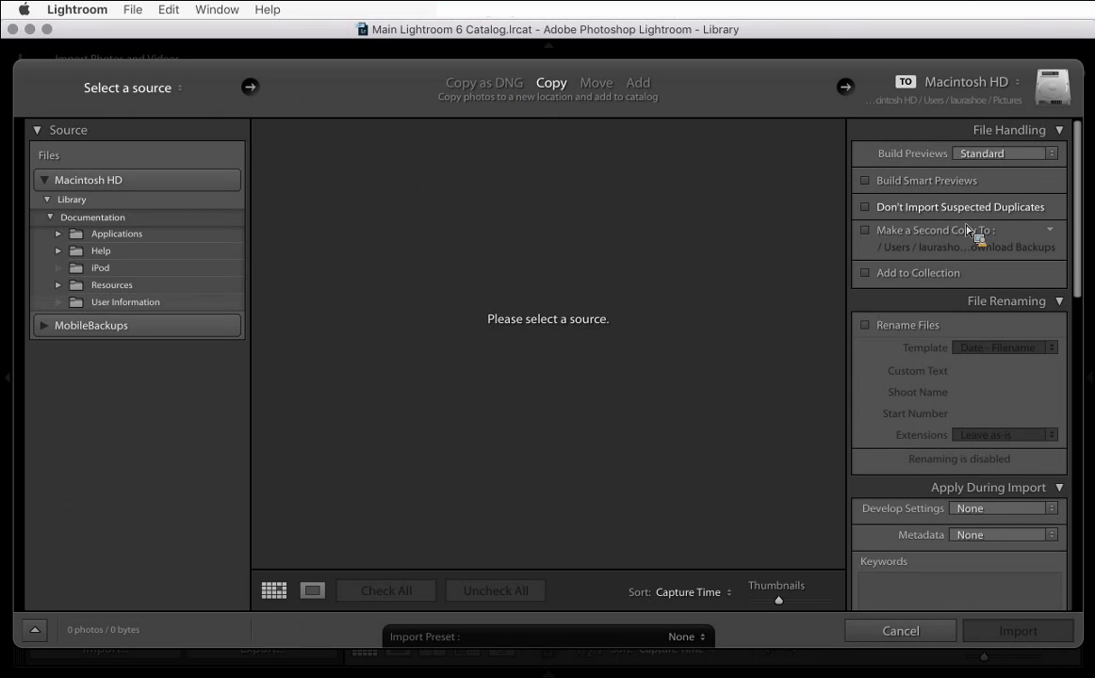
pyautogui.moveTo(1079, 204); pyautogui.dragTo(1091, 411)
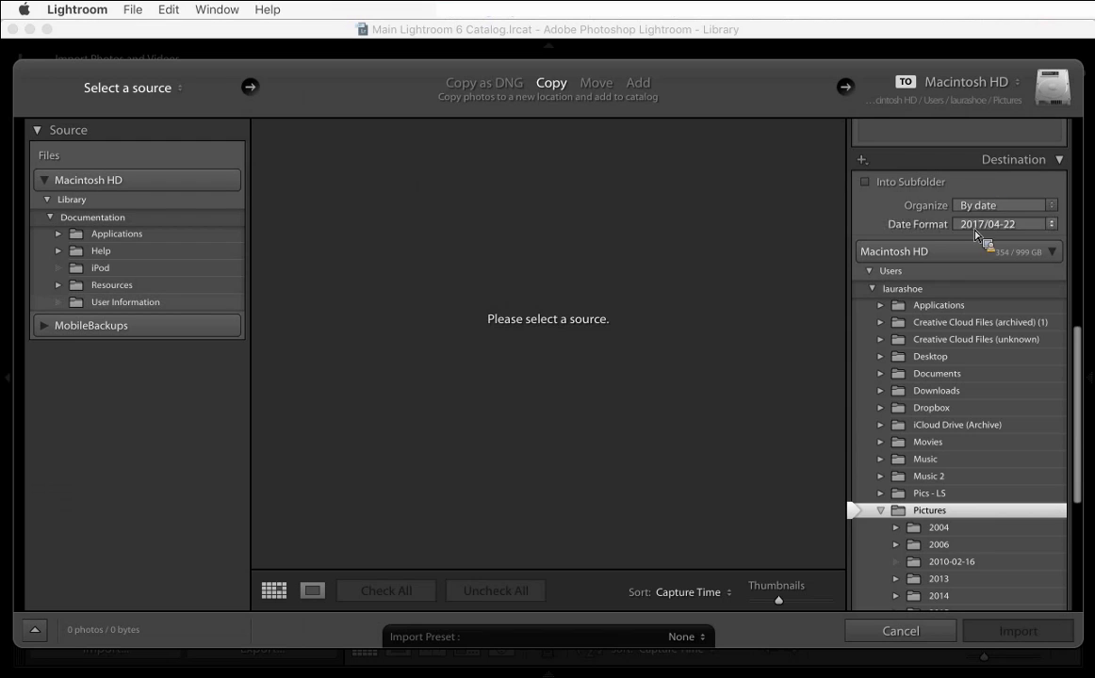
pyautogui.click(1052, 232)
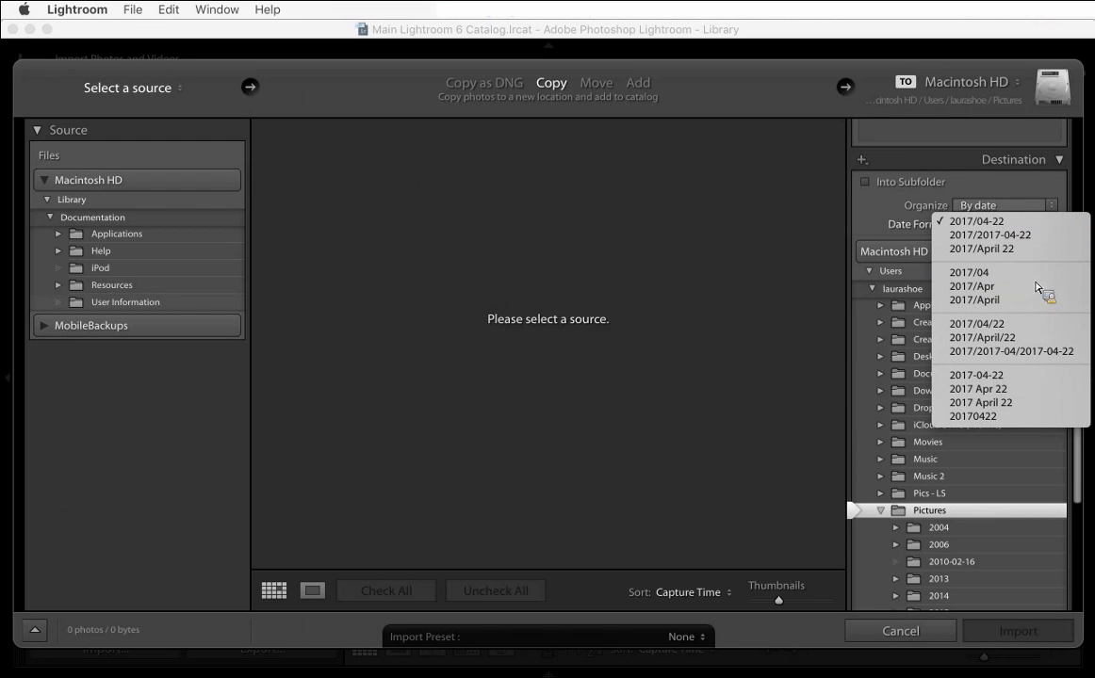
pyautogui.click(998, 376)
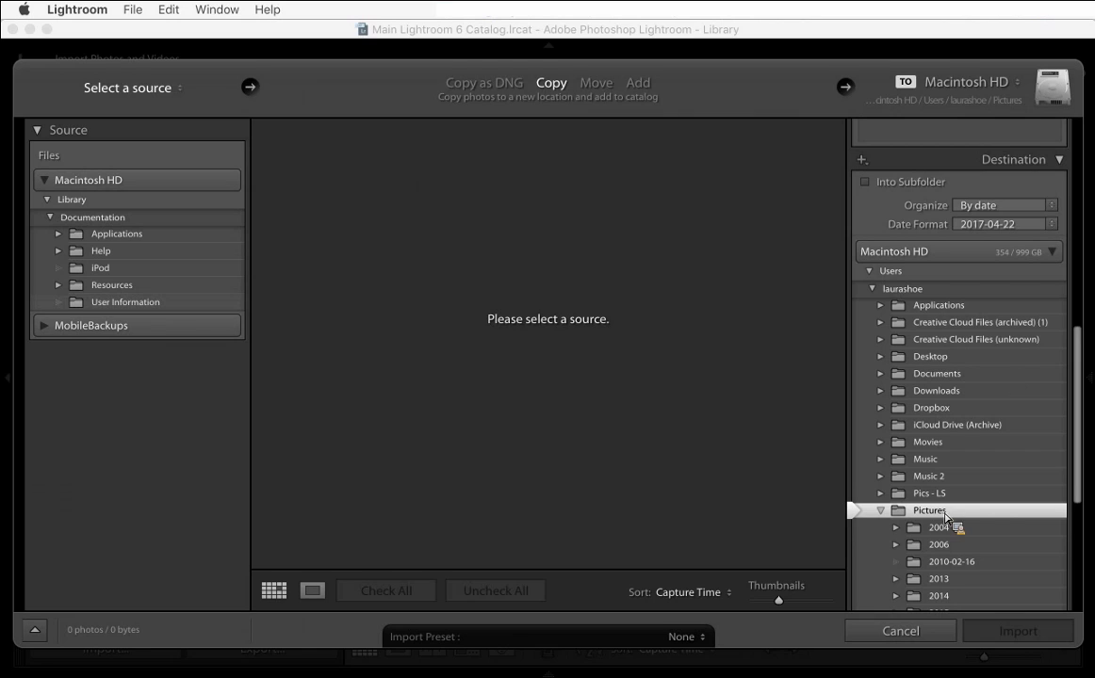
pyautogui.moveTo(999, 516); pyautogui.dragTo(977, 505)
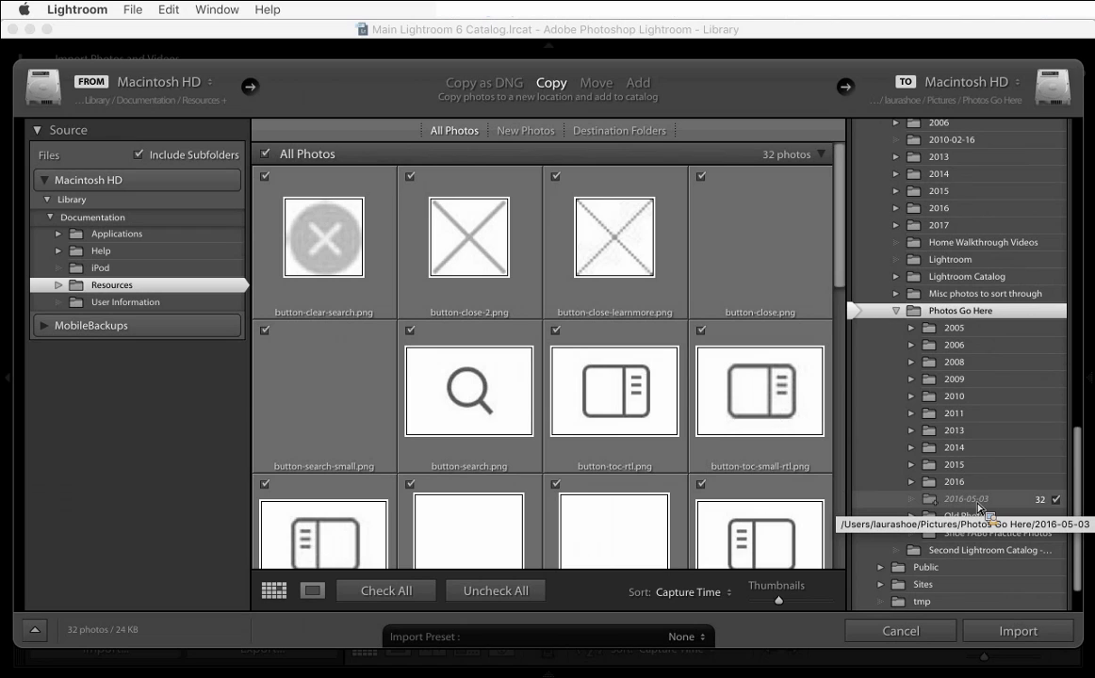
pyautogui.moveTo(977, 507)
pyautogui.mouseDown()
pyautogui.moveTo(971, 515)
pyautogui.moveTo(942, 311)
pyautogui.moveTo(1005, 320)
pyautogui.moveTo(982, 509)
pyautogui.mouseUp()
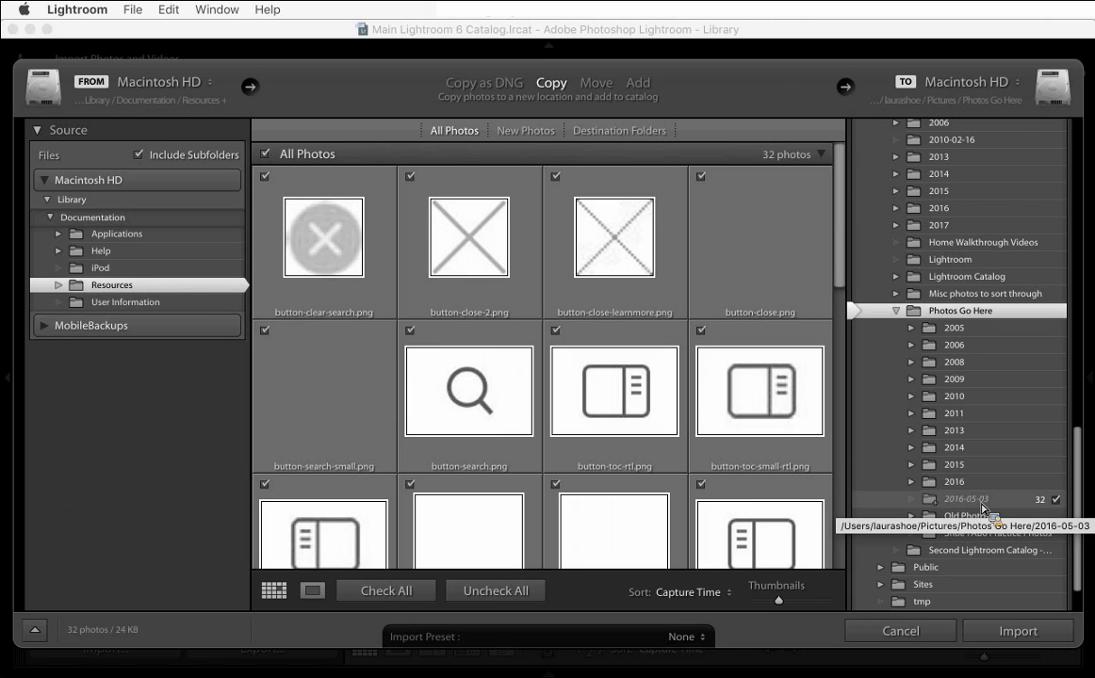
pyautogui.moveTo(982, 509)
pyautogui.mouseDown()
pyautogui.moveTo(1027, 502)
pyautogui.moveTo(997, 482)
pyautogui.moveTo(1056, 497)
pyautogui.moveTo(1074, 488)
pyautogui.moveTo(1046, 497)
pyautogui.moveTo(973, 490)
pyautogui.moveTo(983, 486)
pyautogui.mouseUp()
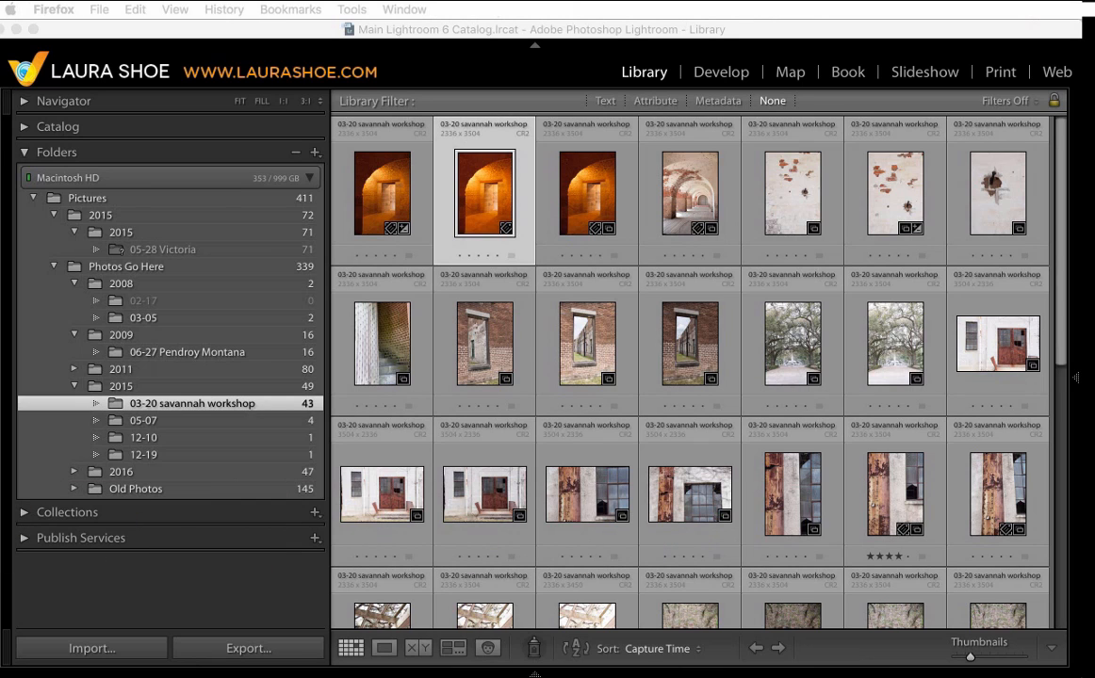
# - Open the Import dialog and set the destination folder to Photos Go Here under Pictures
pyautogui.click(137, 649)
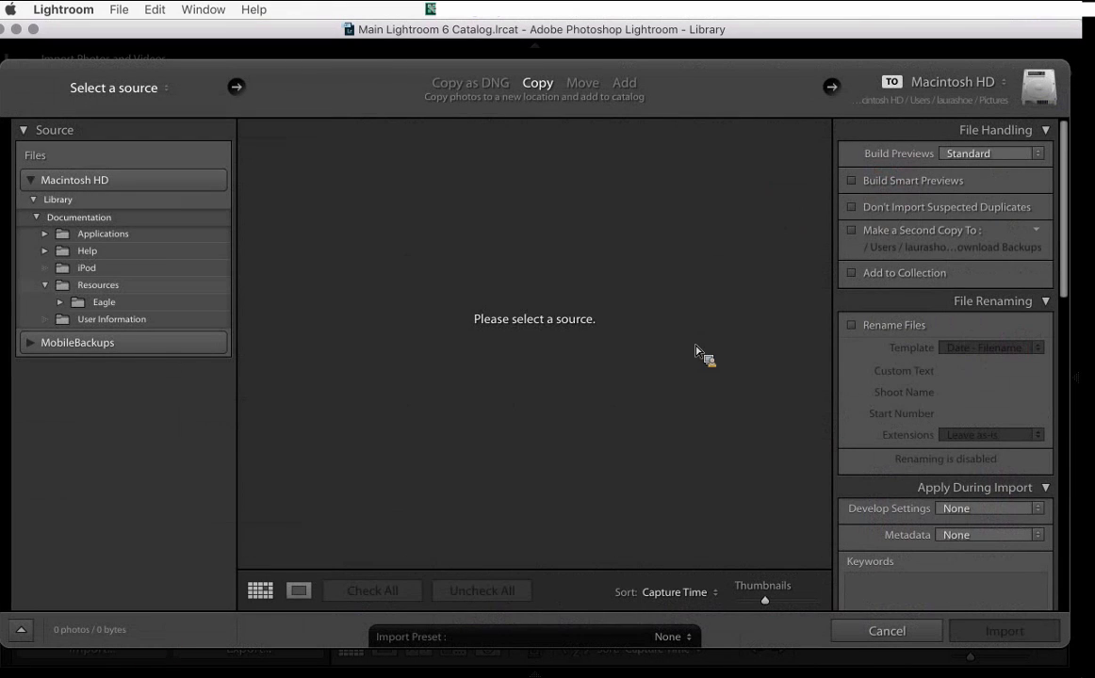
pyautogui.scroll(-15, 948, 460)
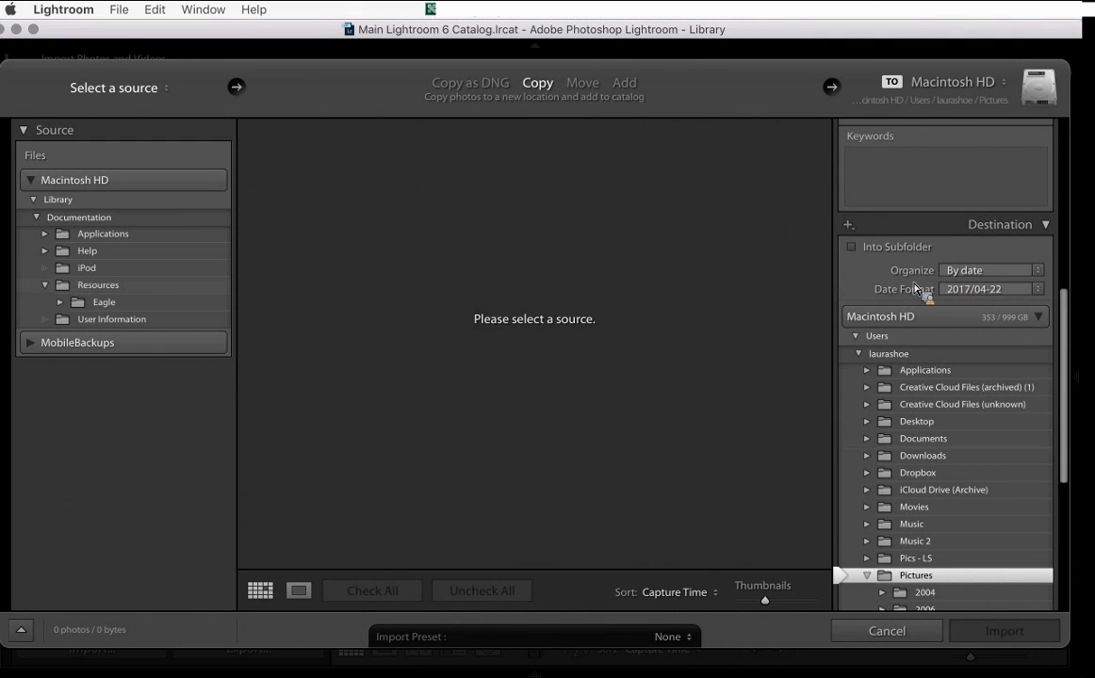
pyautogui.scroll(-5, 961, 452)
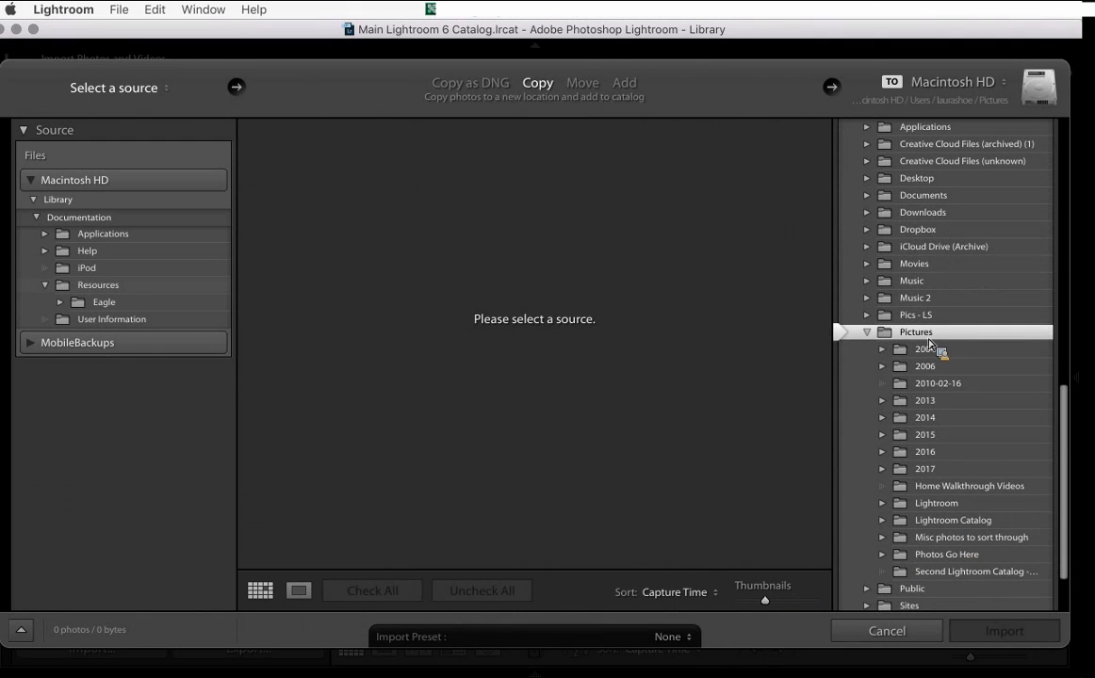
pyautogui.moveTo(921, 341); pyautogui.dragTo(147, 300)
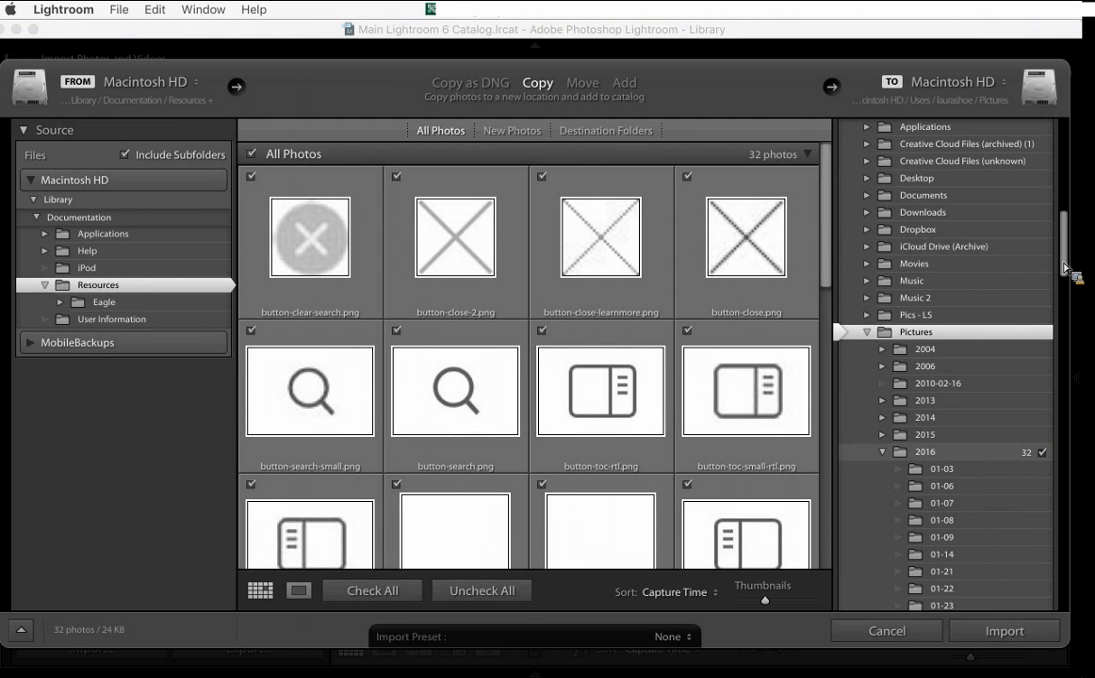
pyautogui.scroll(10, 1069, 271)
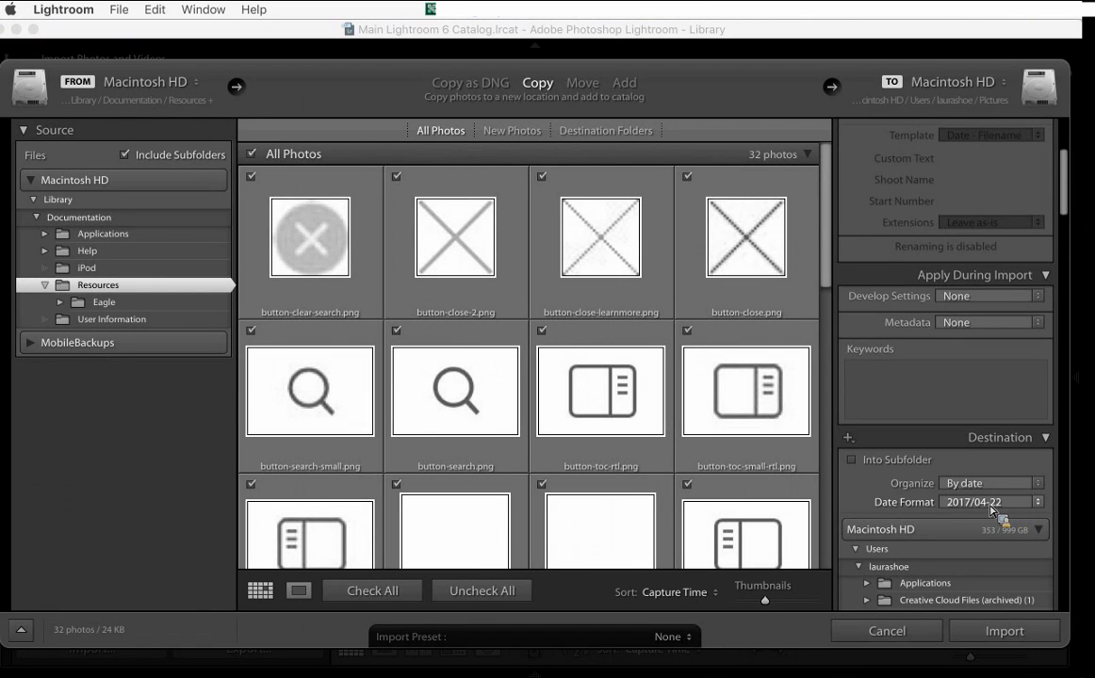
pyautogui.scroll(-10, 965, 509)
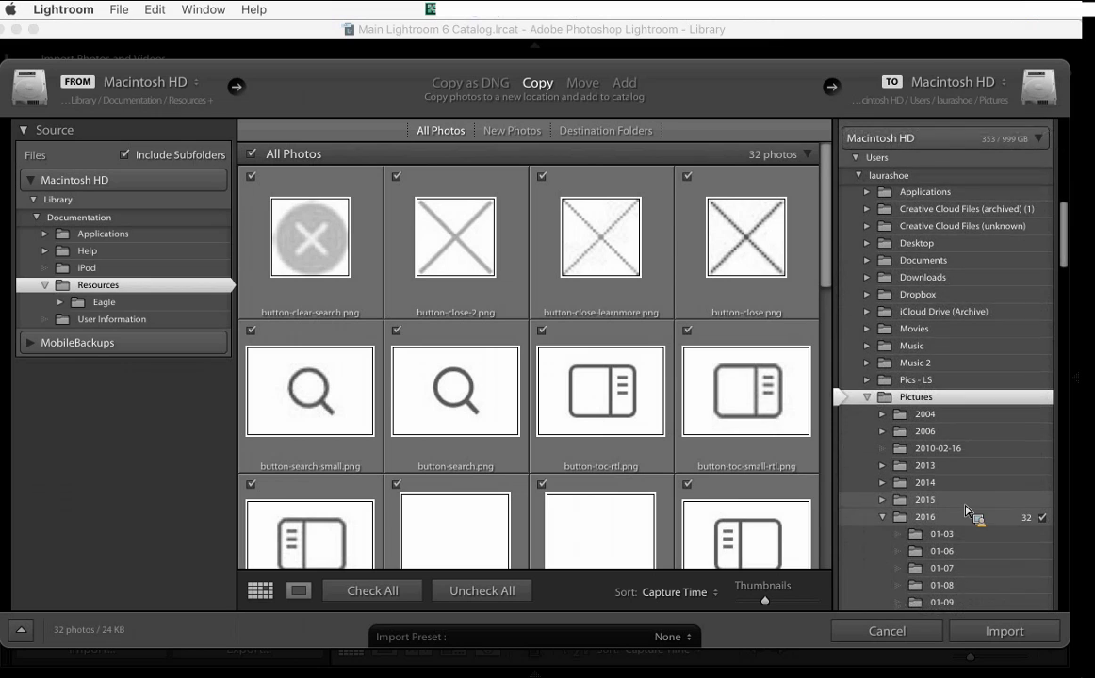
pyautogui.scroll(-3, 966, 510)
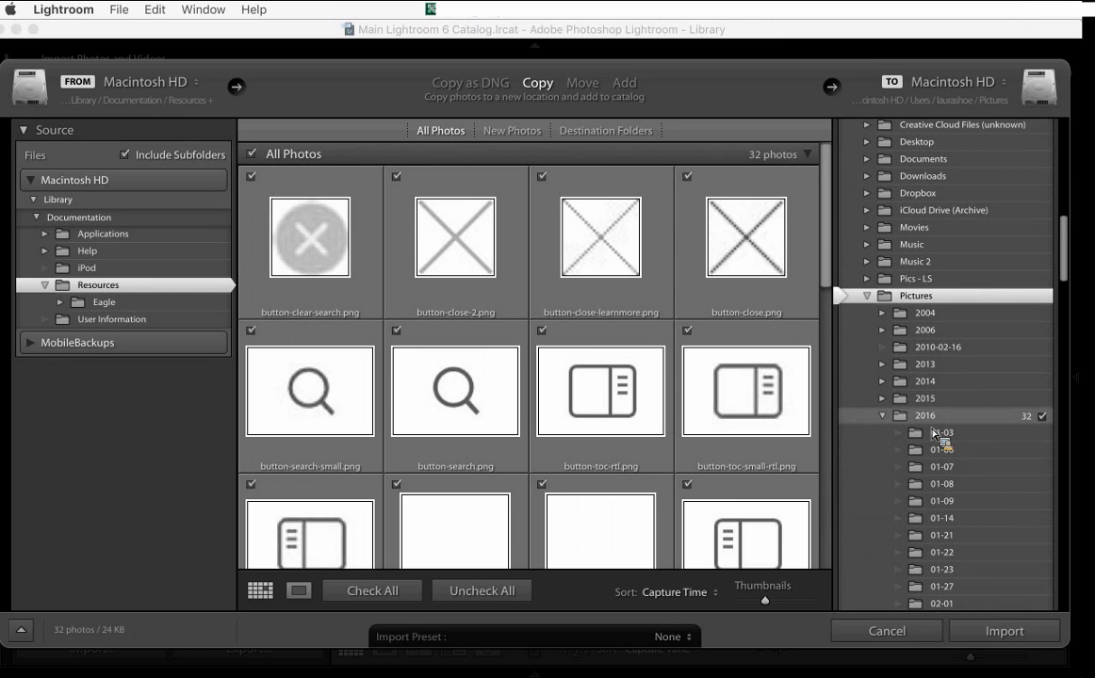
pyautogui.click(935, 420)
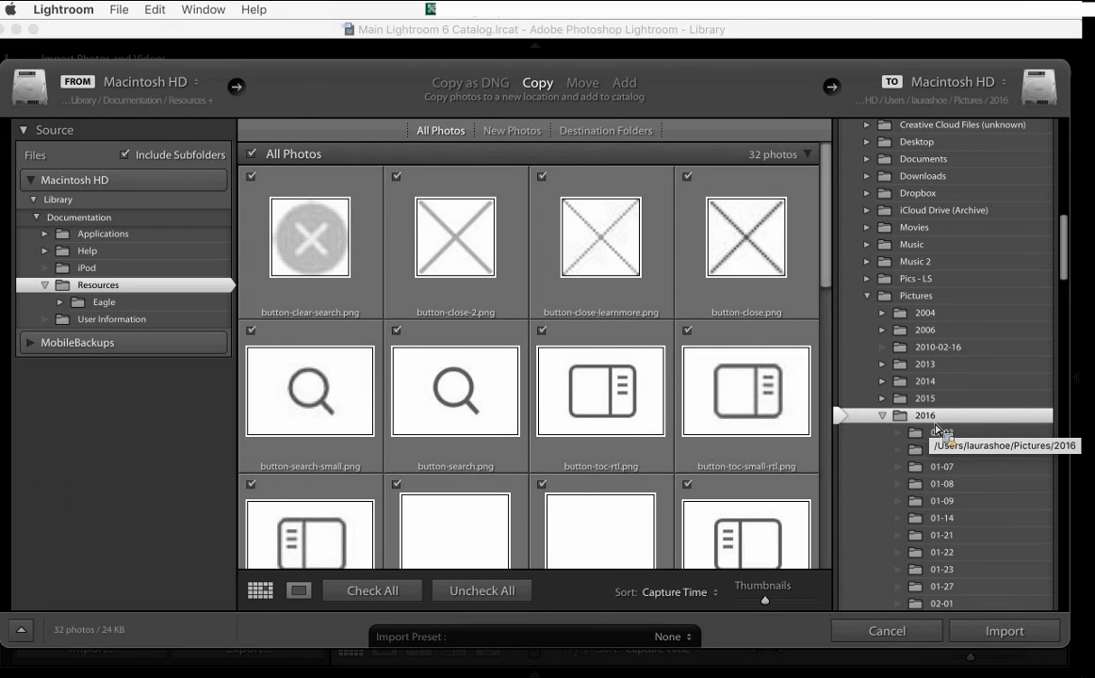
pyautogui.click(961, 298)
pyautogui.scroll(-20, 962, 299)
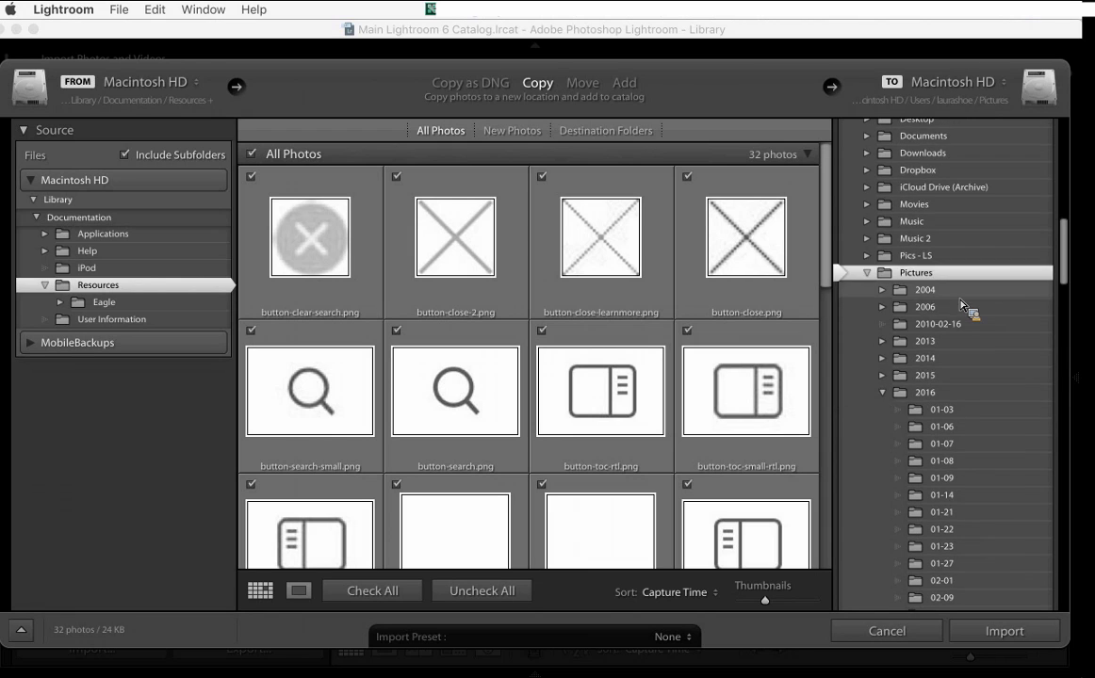
pyautogui.scroll(-15, 962, 303)
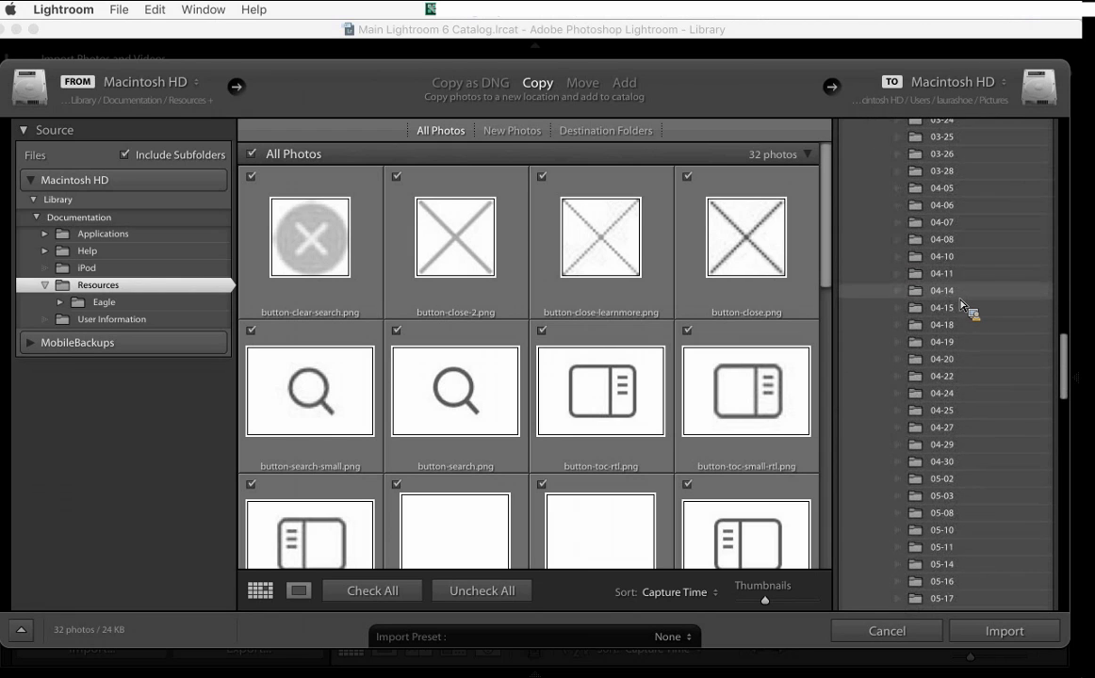
pyautogui.scroll(-15, 962, 305)
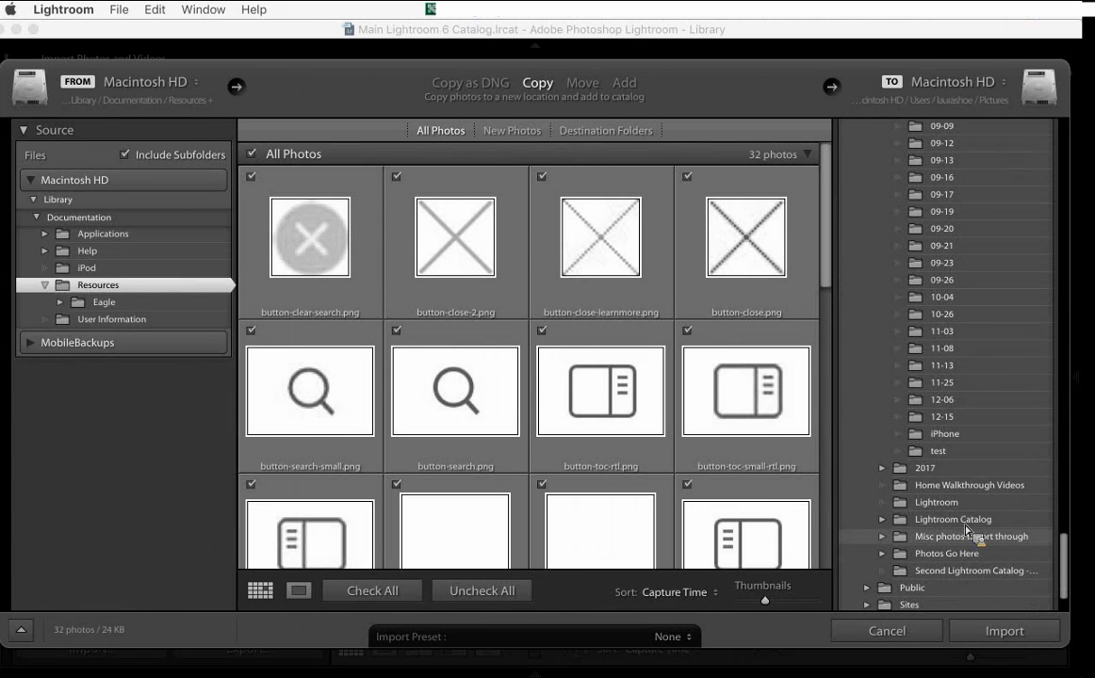
pyautogui.click(943, 553)
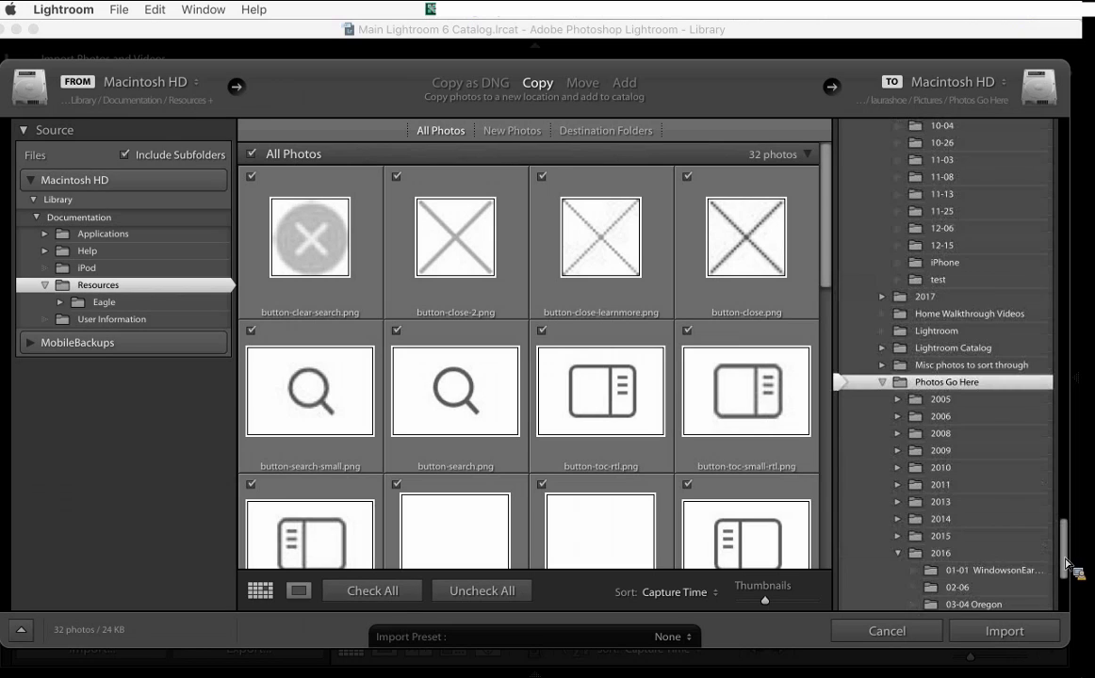
# - Review the destination Date Format options, keep 2017/04-22, and cancel the import
pyautogui.moveTo(1063, 570); pyautogui.dragTo(1055, 276)
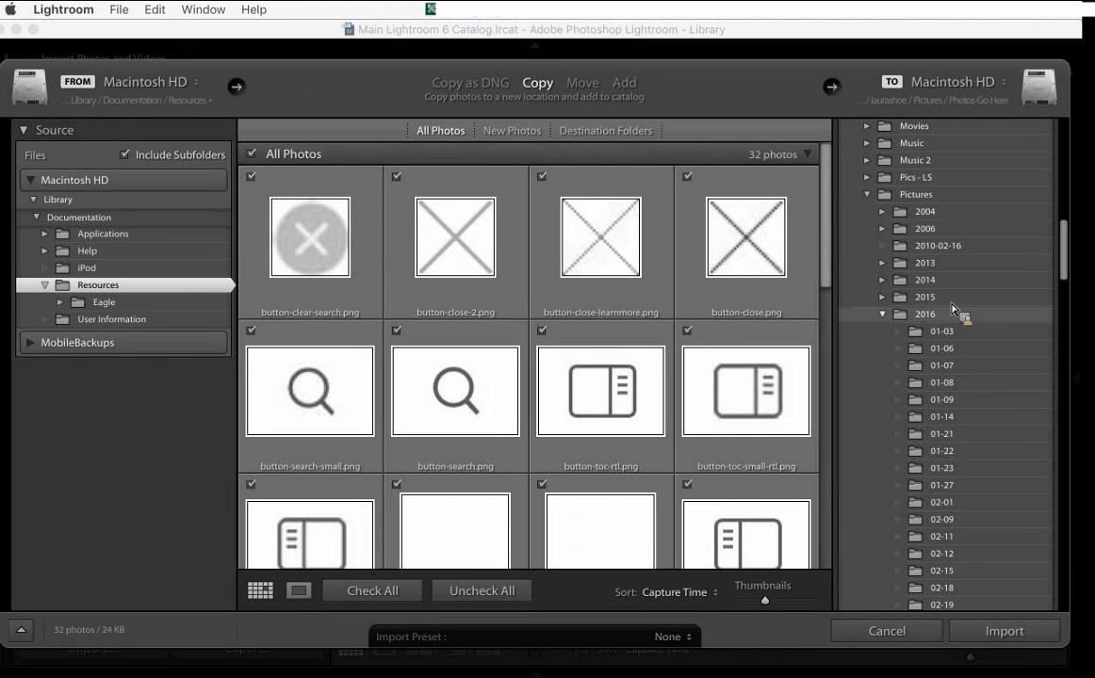
pyautogui.click(882, 314)
pyautogui.scroll(5, 926, 319)
pyautogui.scroll(3, 927, 319)
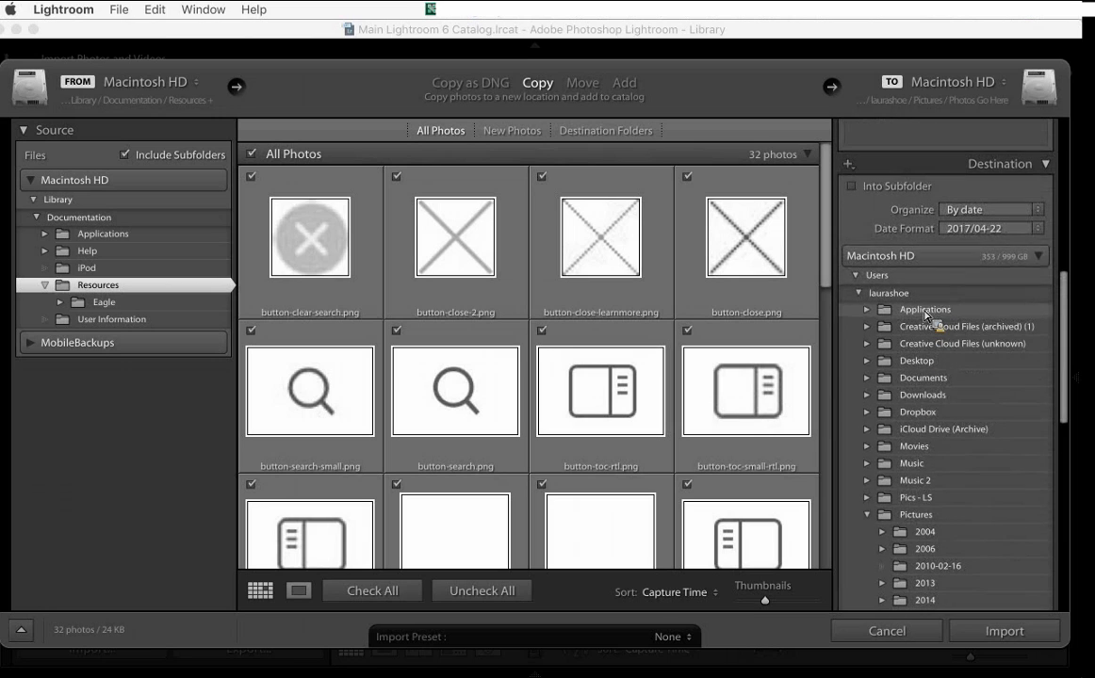
pyautogui.click(1039, 229)
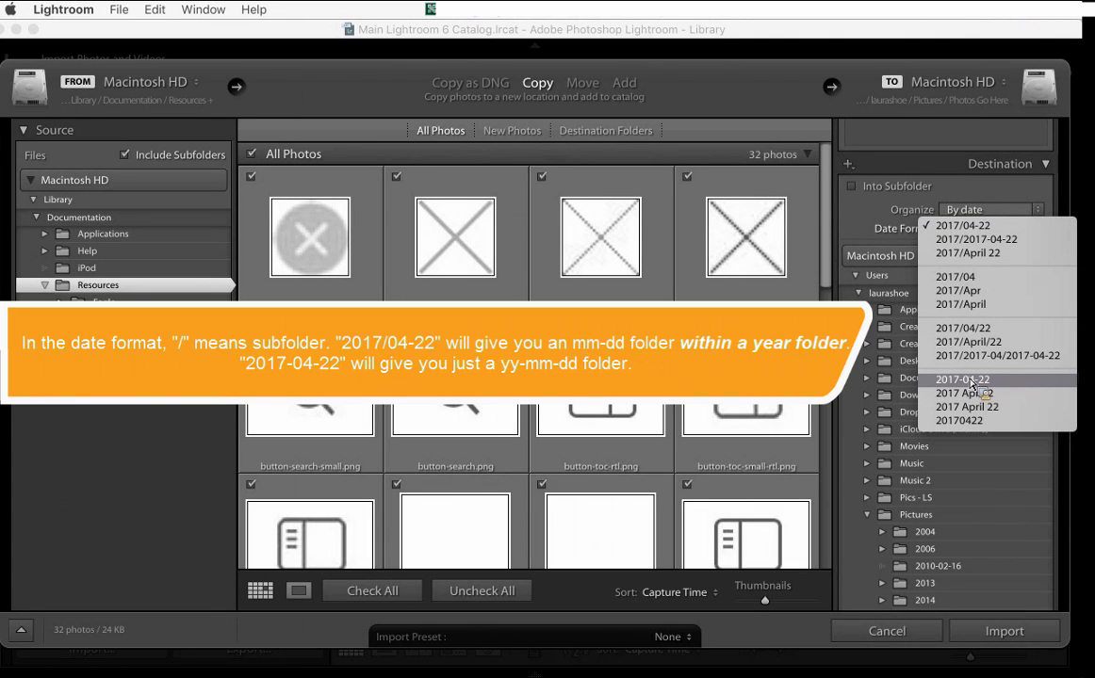
pyautogui.click(974, 232)
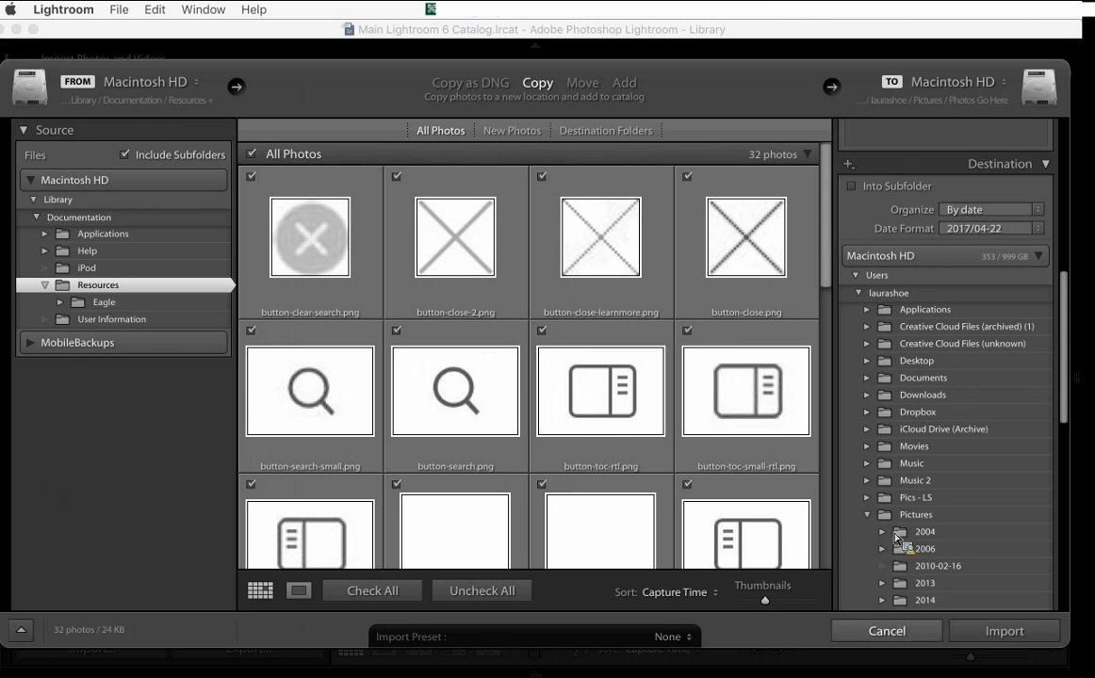
pyautogui.click(899, 632)
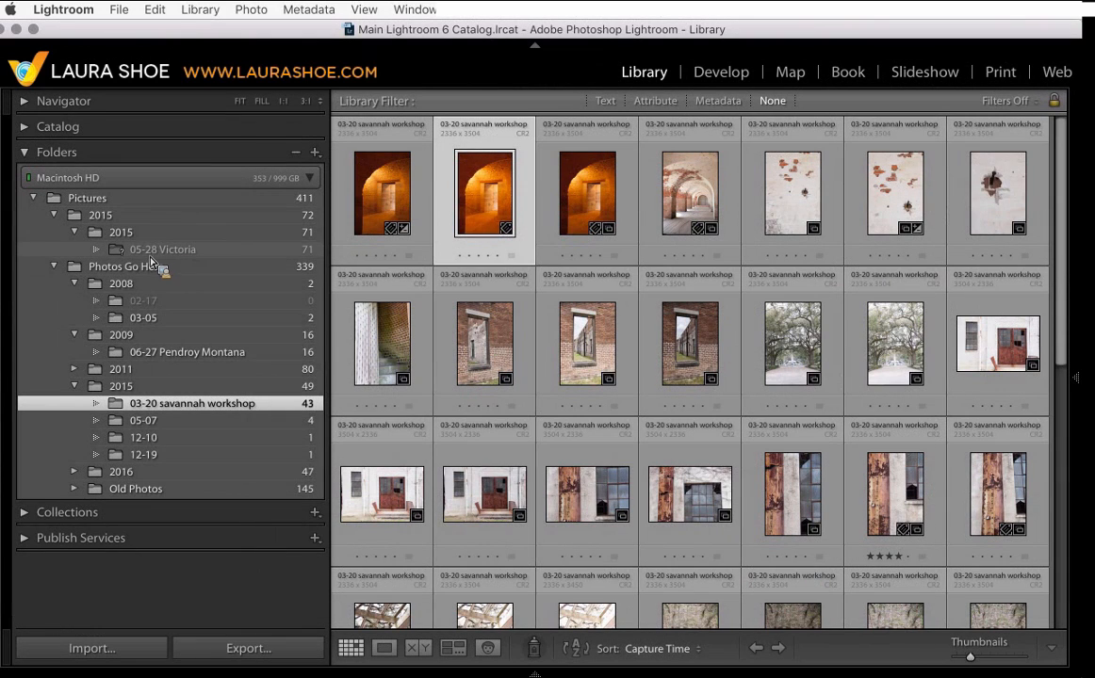
# - Open the 05-28 Victoria folder and inspect the victoria-3 photo in Develop and Loupe view before returning to the grid
pyautogui.click(170, 253)
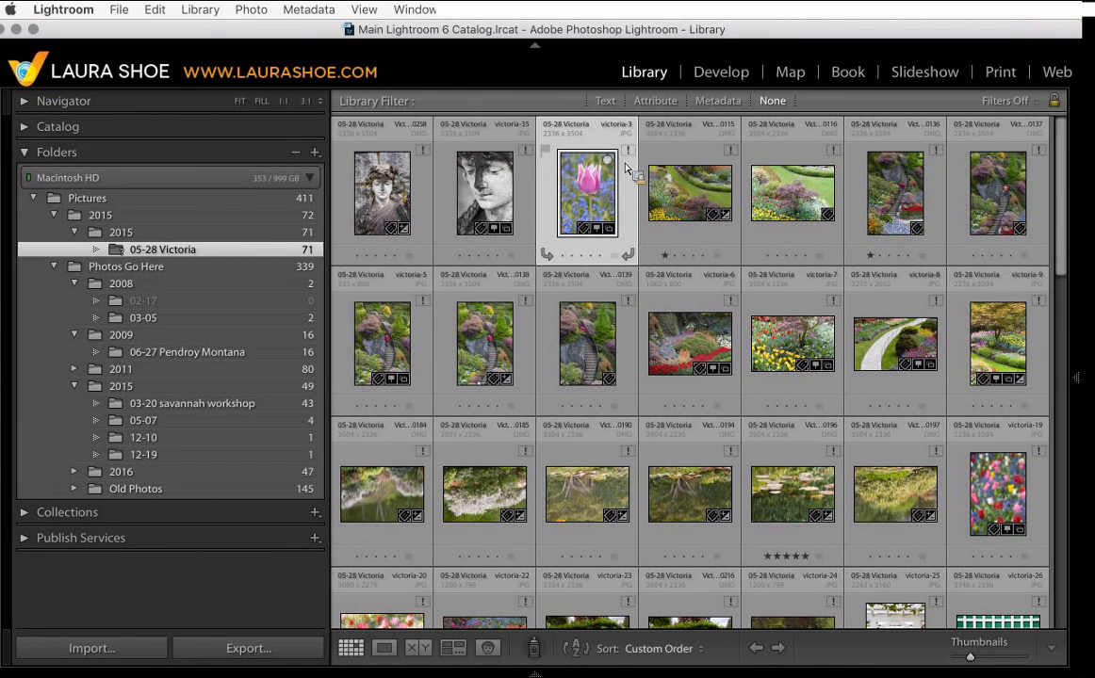
pyautogui.click(721, 76)
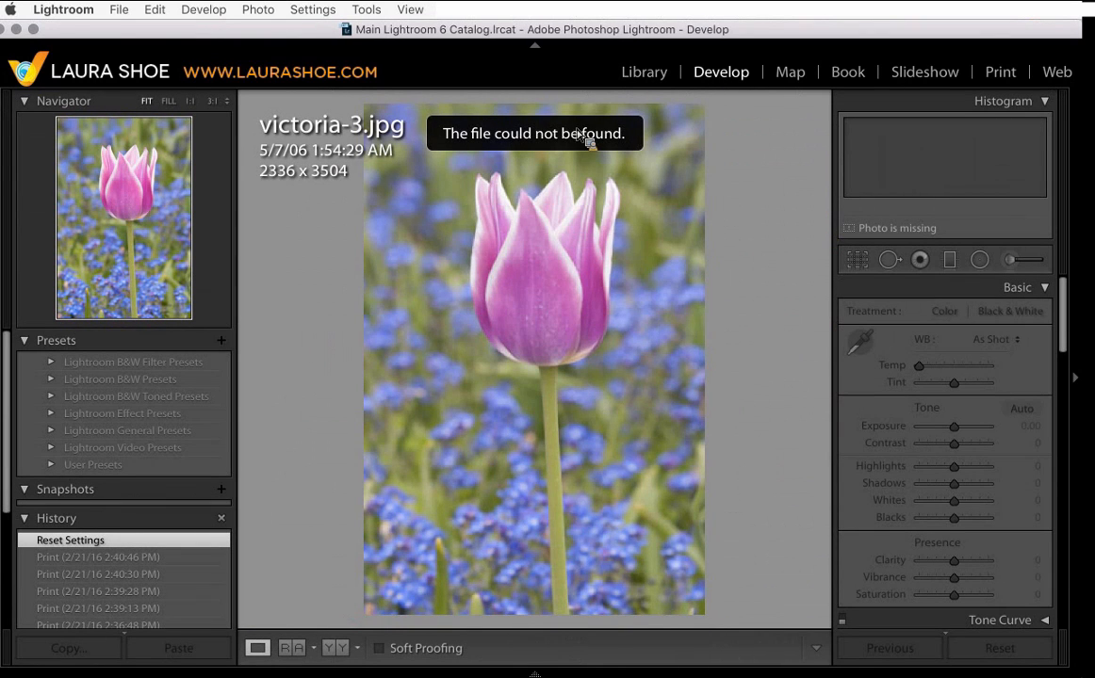
pyautogui.click(658, 75)
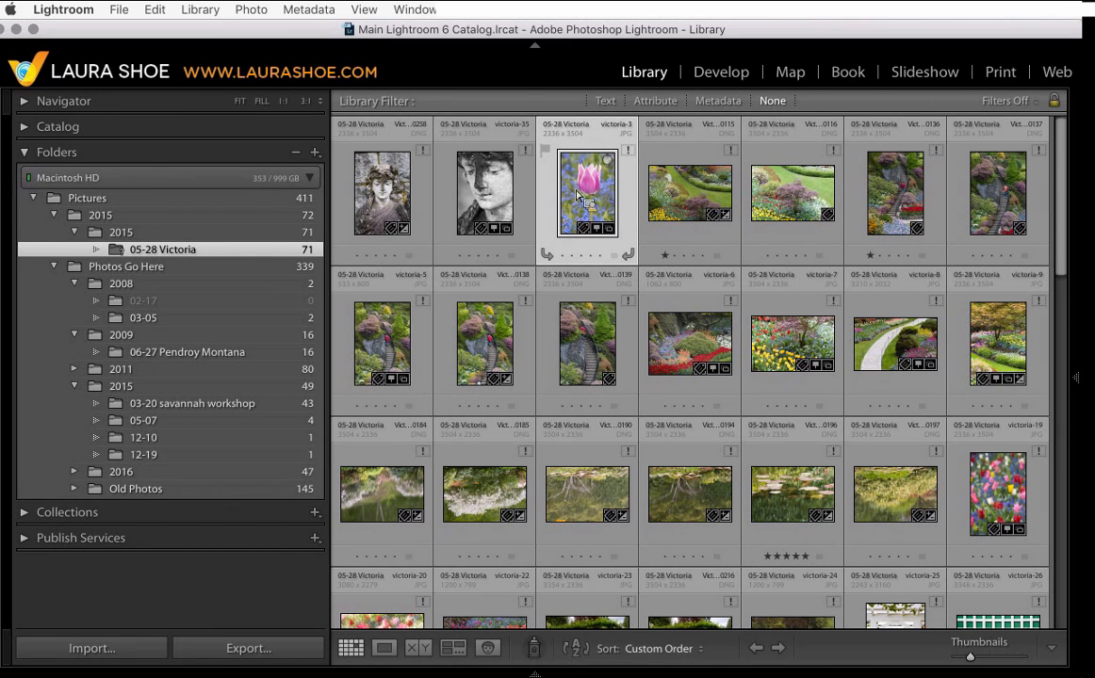
pyautogui.doubleClick(622, 193)
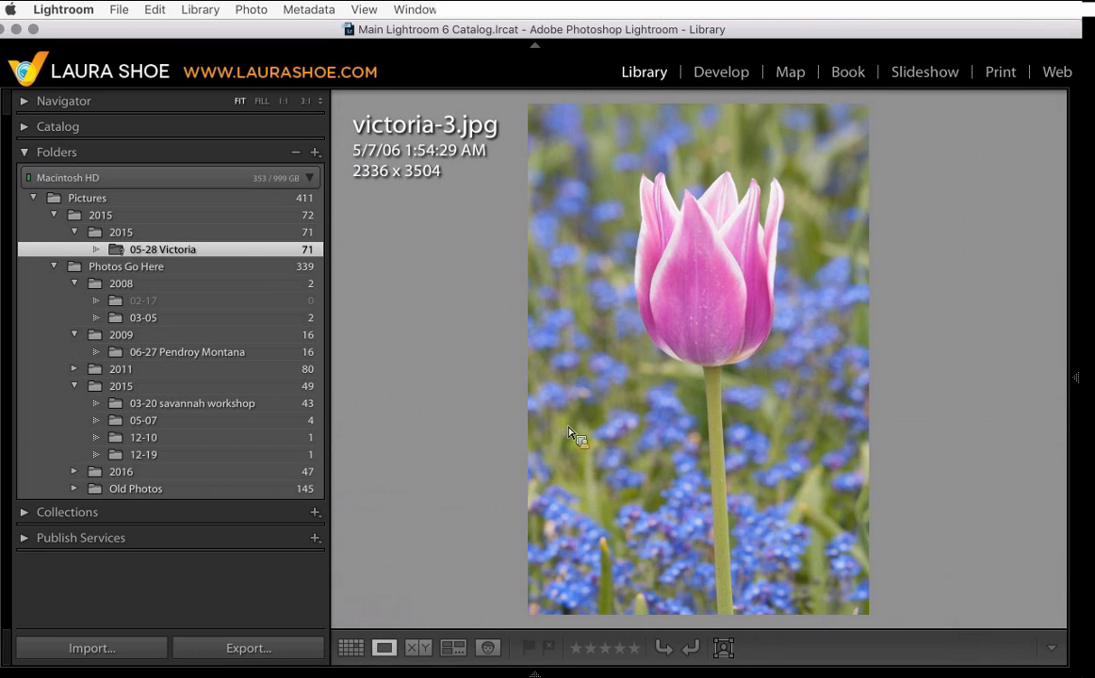
pyautogui.click(703, 260)
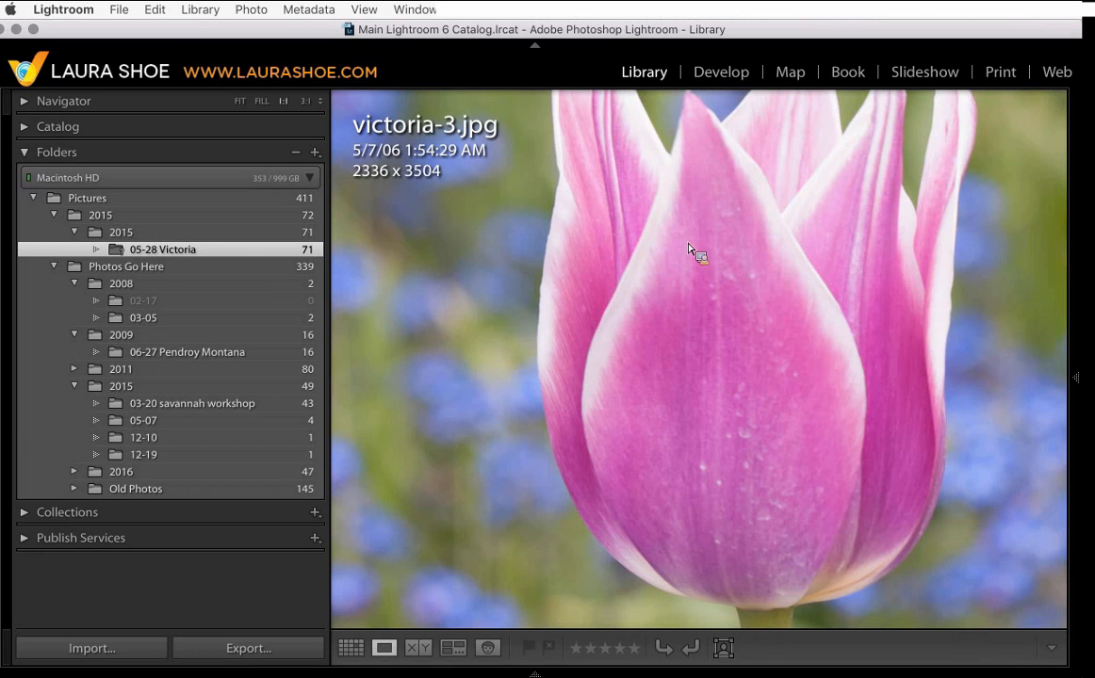
pyautogui.click(652, 261)
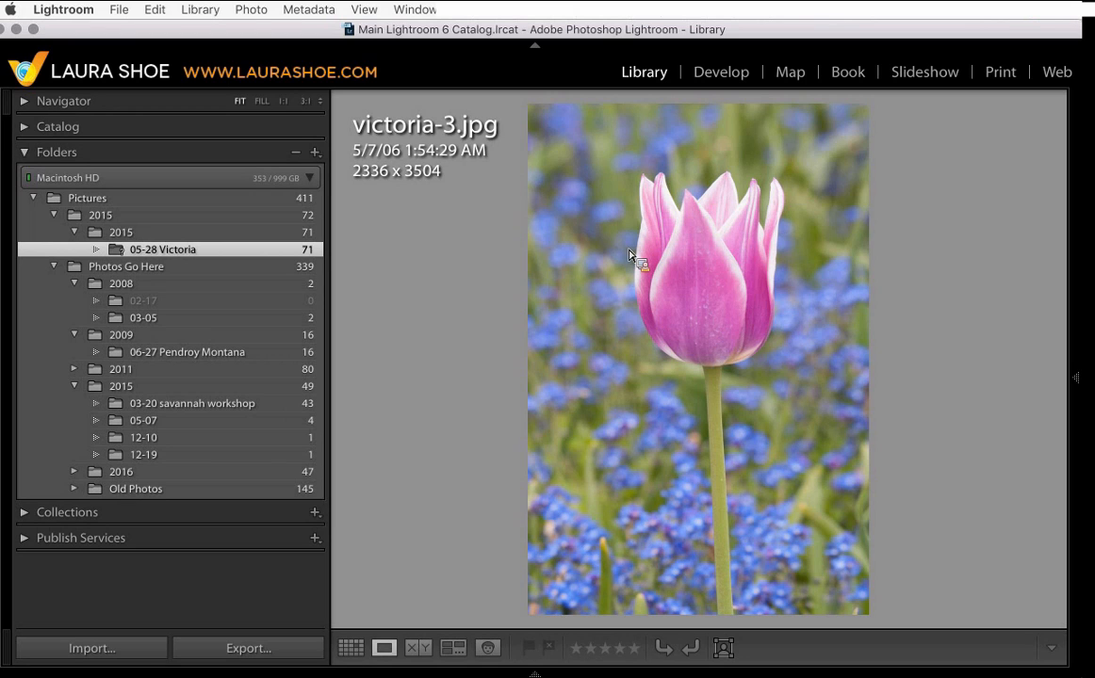
pyautogui.press('g')
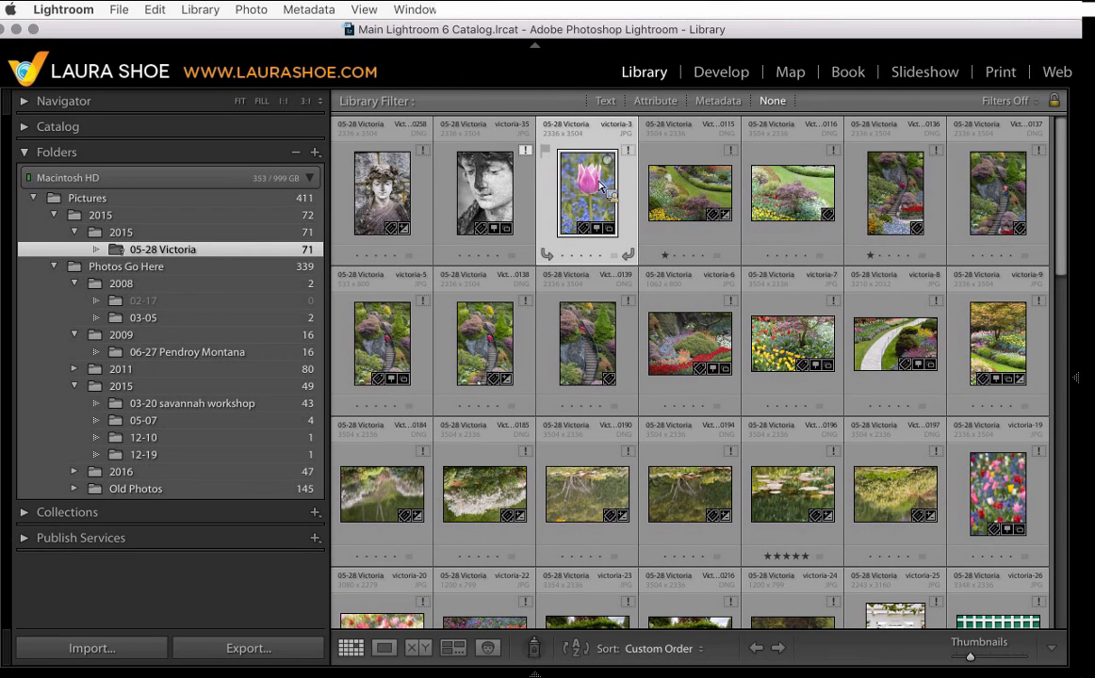
pyautogui.moveTo(599, 185); pyautogui.dragTo(192, 254)
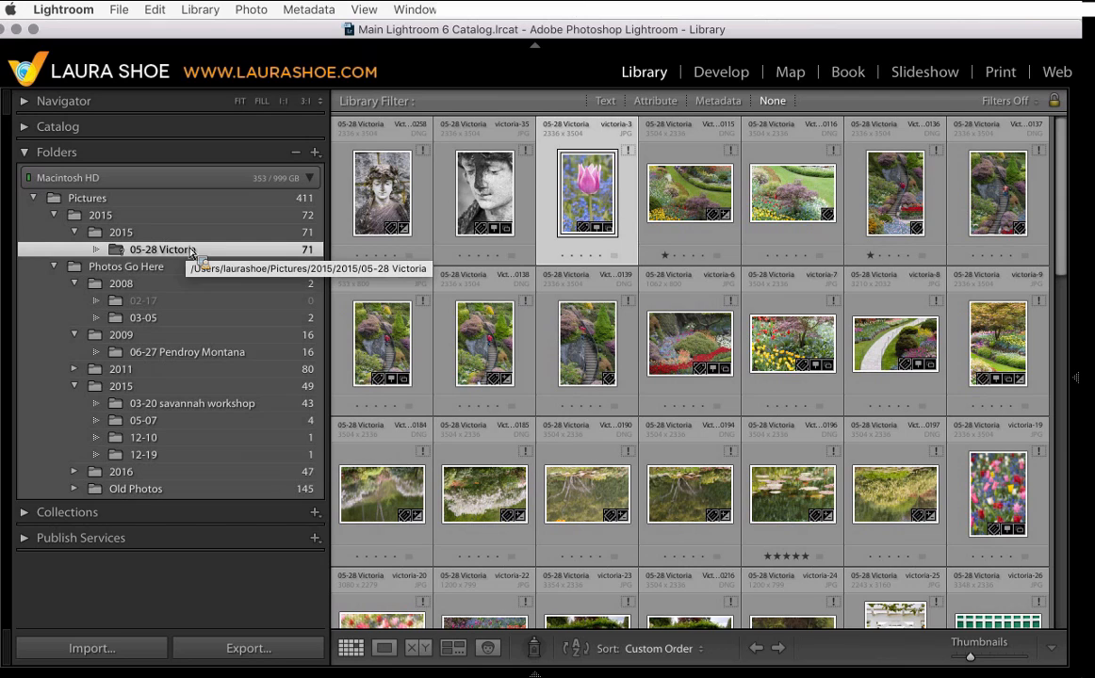
pyautogui.moveTo(192, 254); pyautogui.dragTo(193, 254)
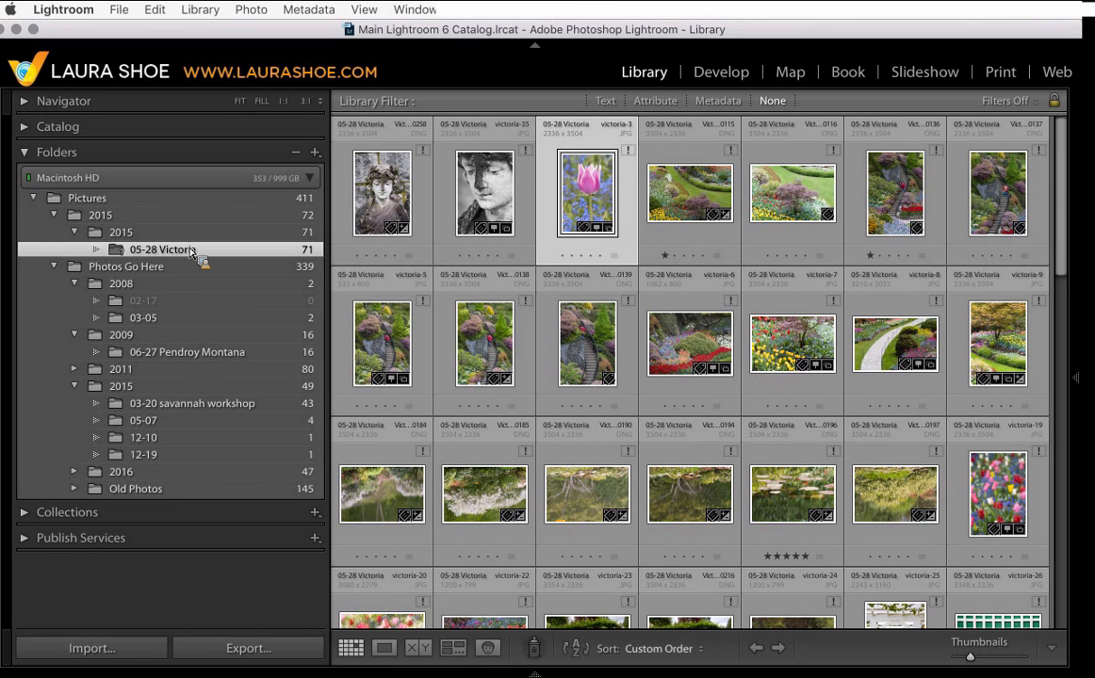
pyautogui.moveTo(193, 254); pyautogui.dragTo(196, 327)
# - Reveal the 2008/03-05 folder in Finder, move it out of the 2008 folder there, and close Finder
pyautogui.click(195, 323)
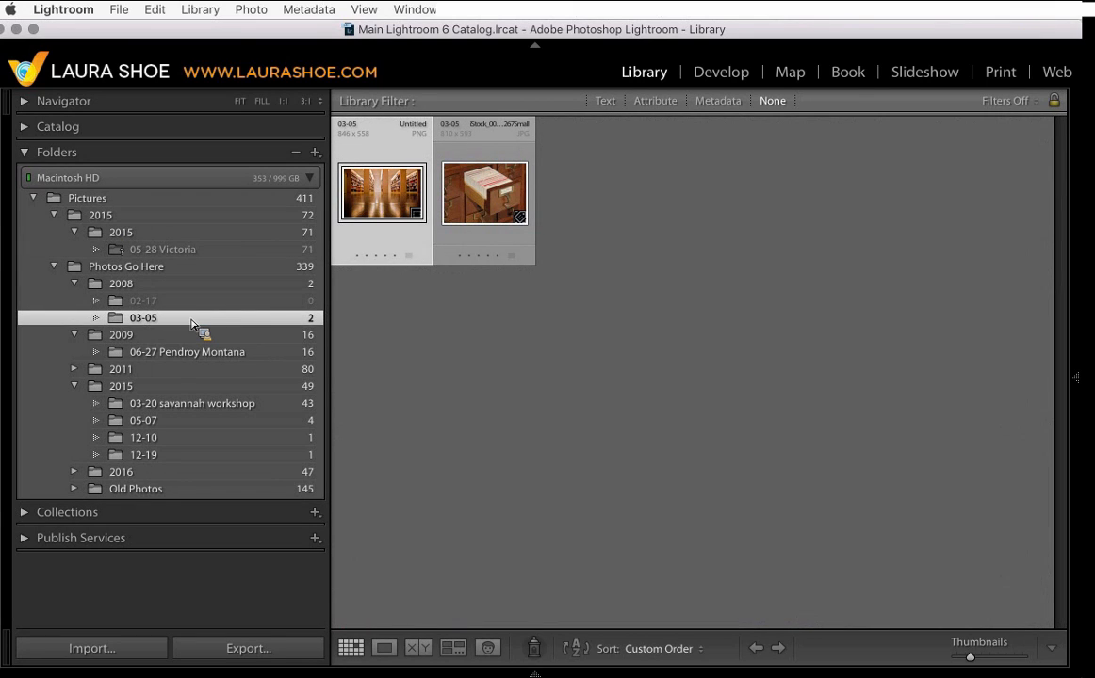
pyautogui.moveTo(191, 325)
pyautogui.mouseDown()
pyautogui.moveTo(164, 289)
pyautogui.moveTo(179, 324)
pyautogui.mouseUp()
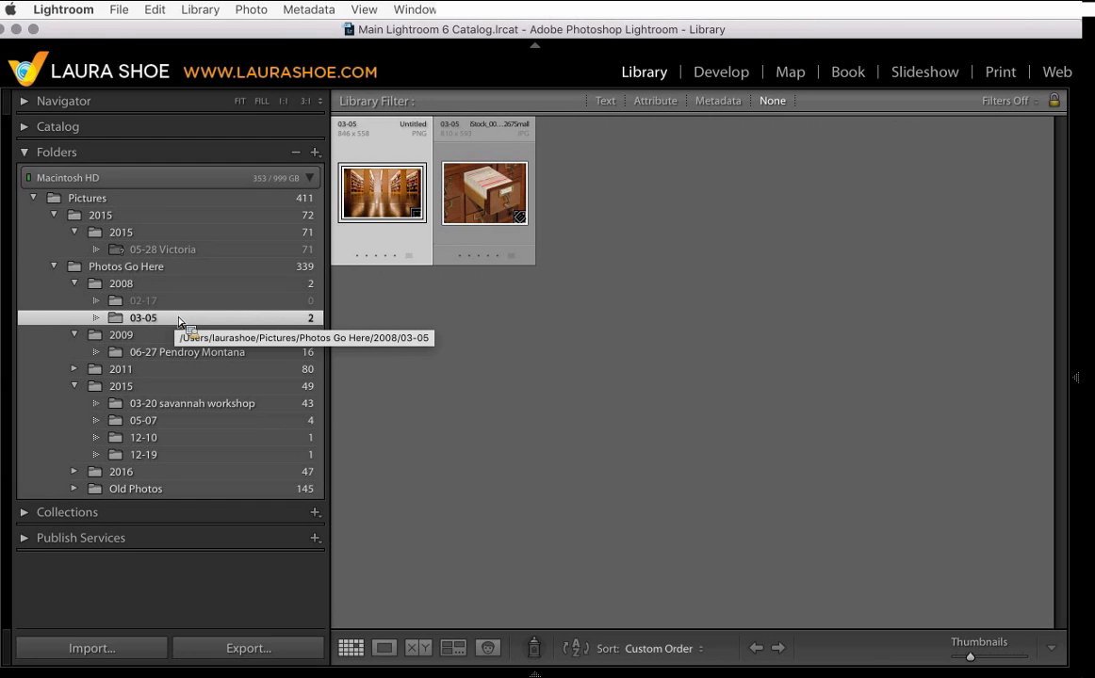
pyautogui.moveTo(179, 323)
pyautogui.mouseDown()
pyautogui.moveTo(155, 321)
pyautogui.moveTo(161, 327)
pyautogui.mouseUp()
pyautogui.rightClick(162, 328)
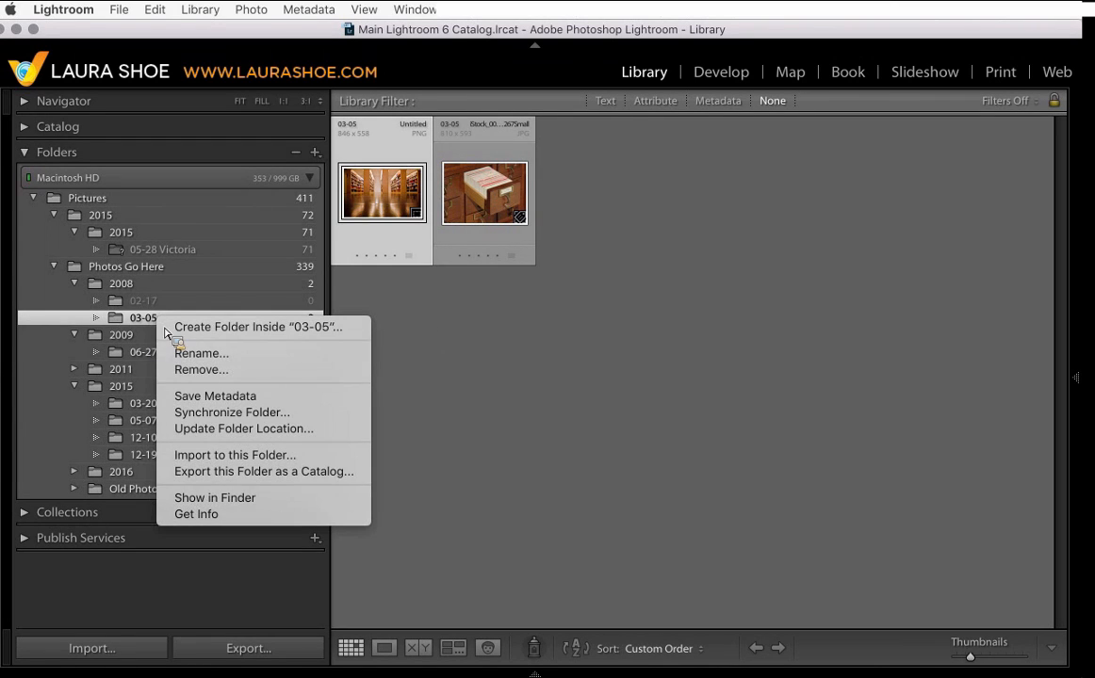
pyautogui.click(245, 499)
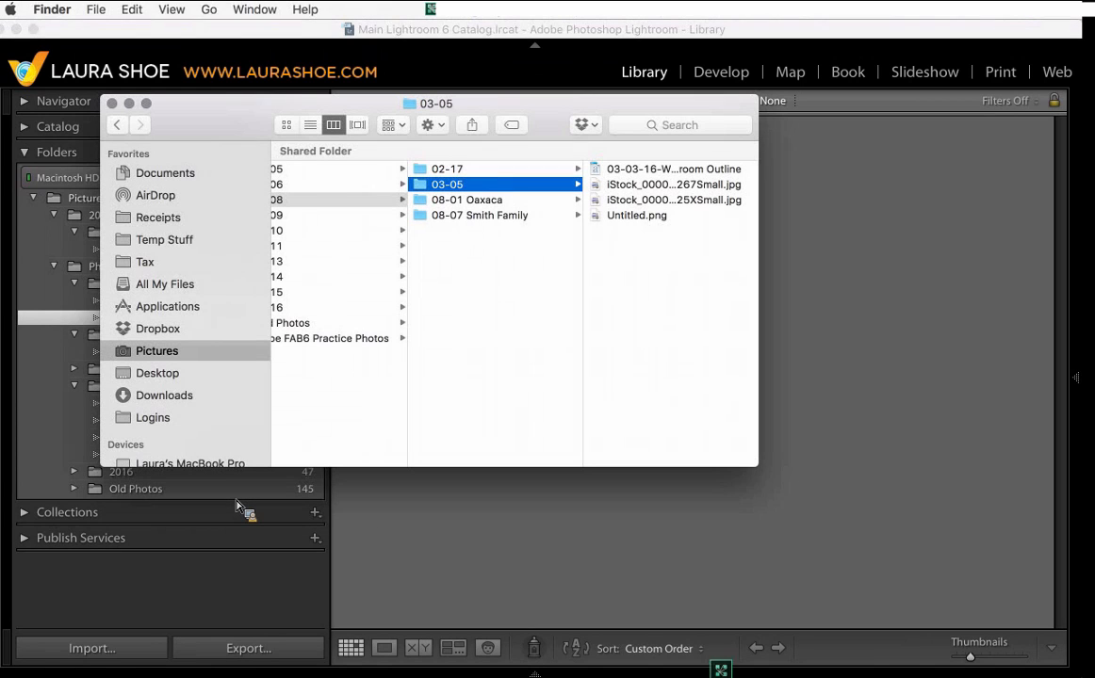
pyautogui.hscroll(-3, 556, 318)
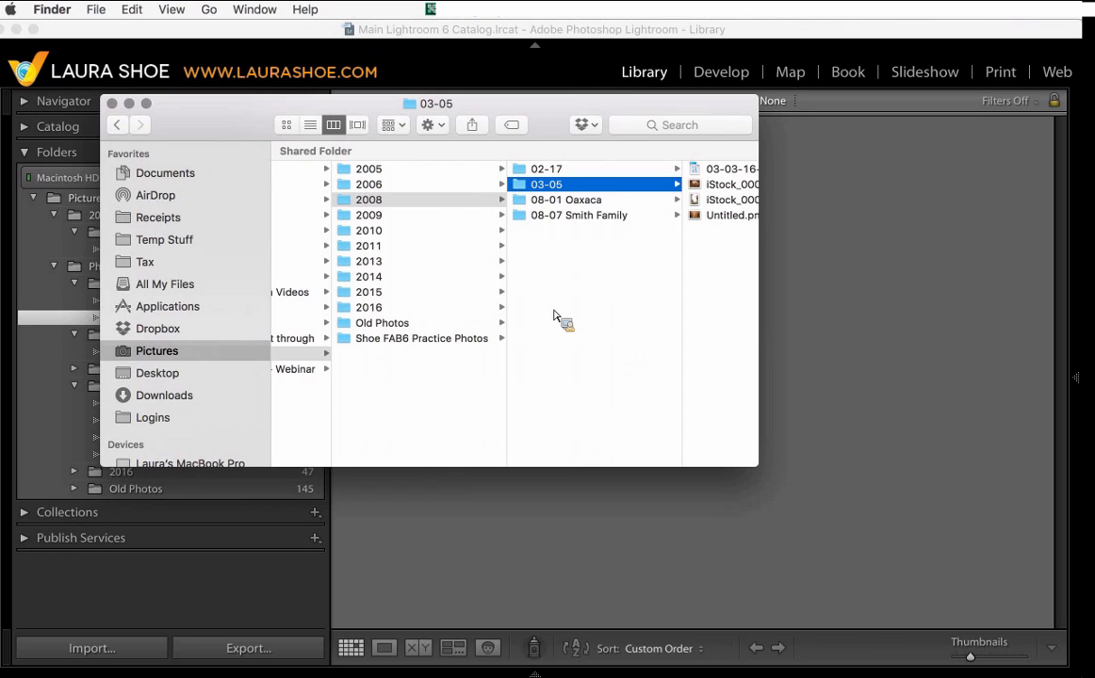
pyautogui.moveTo(554, 317); pyautogui.dragTo(548, 189)
pyautogui.moveTo(547, 189); pyautogui.dragTo(182, 384)
pyautogui.click(540, 190)
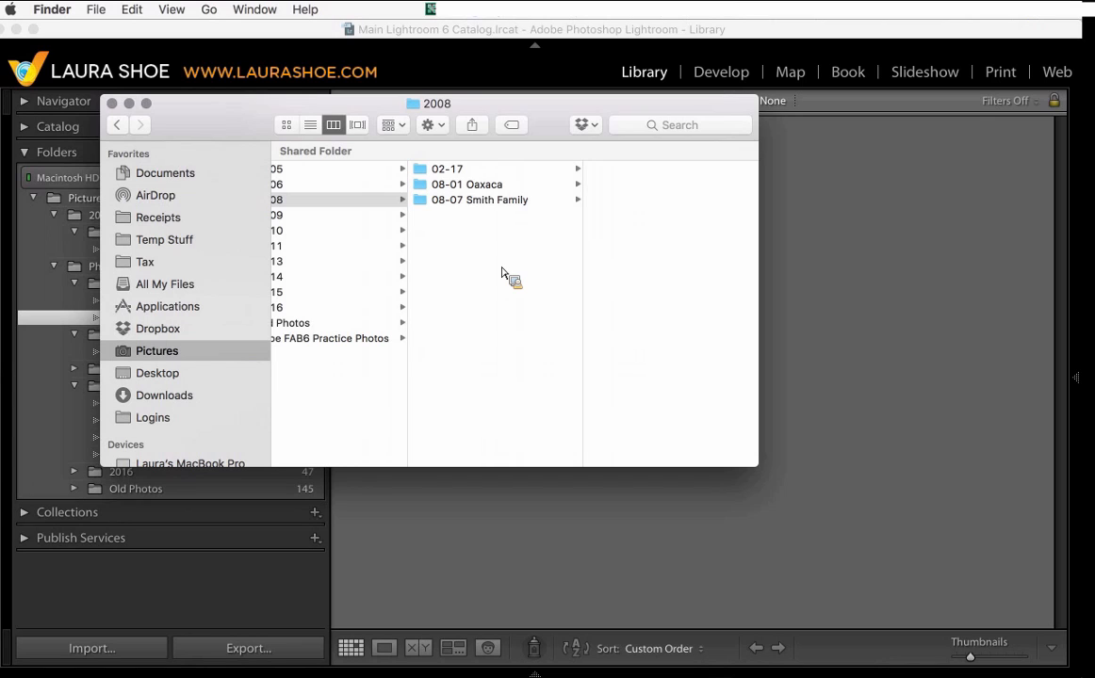
pyautogui.click(129, 103)
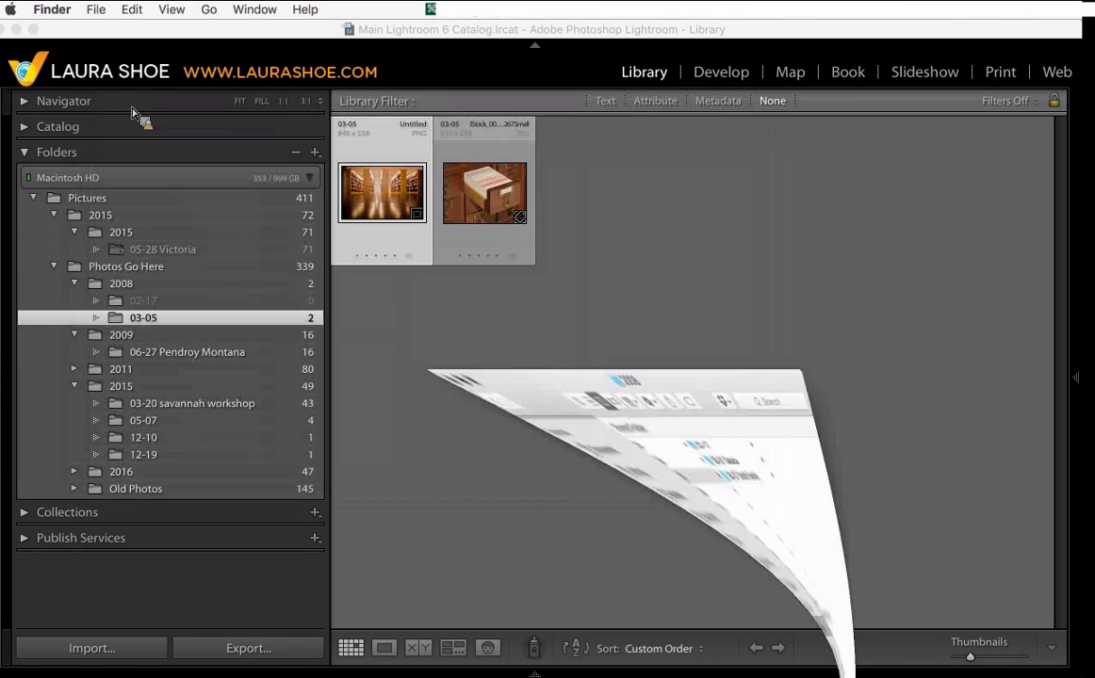
# - Select the 2008 folder and then the 03-05 folder to check their status in the catalog
pyautogui.click(152, 287)
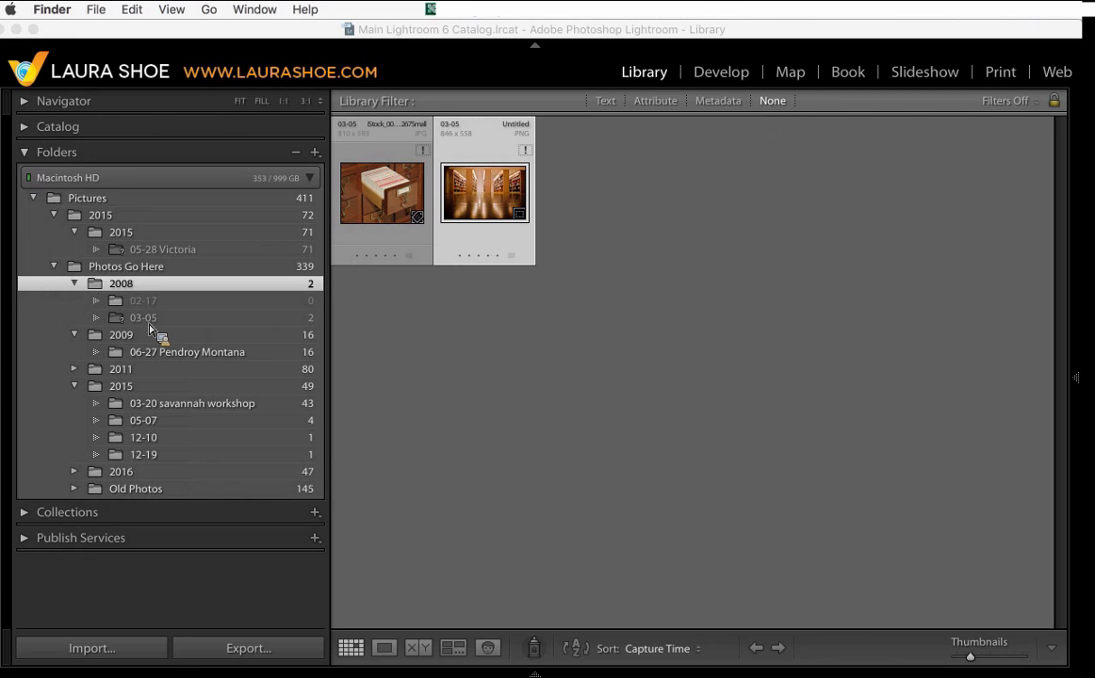
pyautogui.click(181, 324)
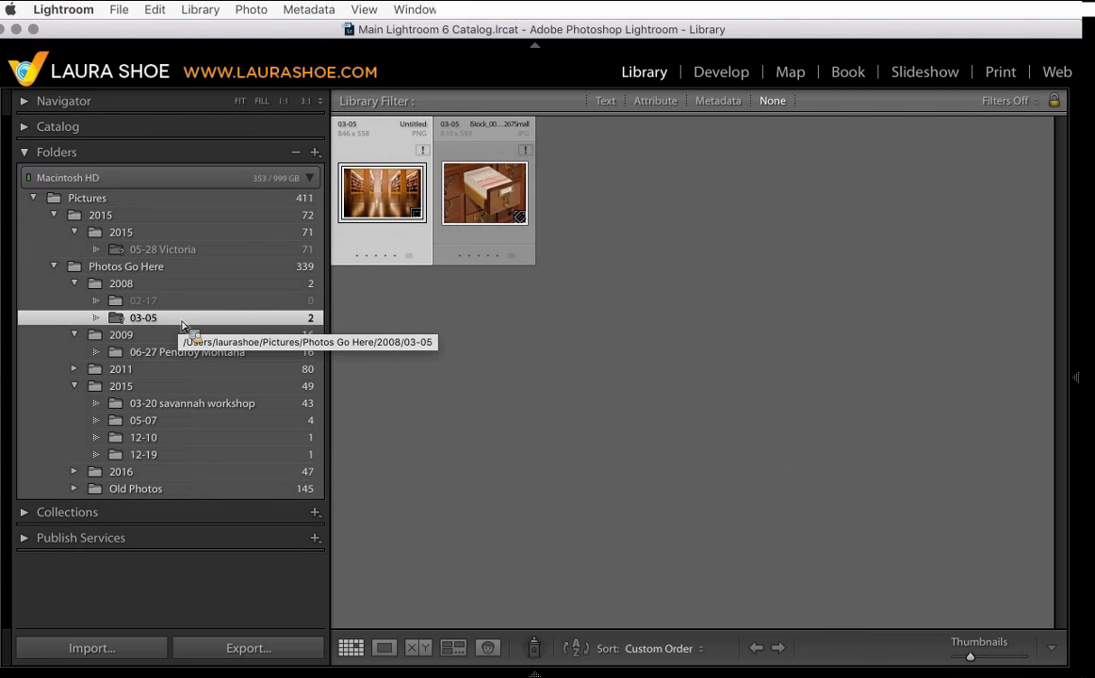
pyautogui.moveTo(182, 325); pyautogui.dragTo(396, 349)
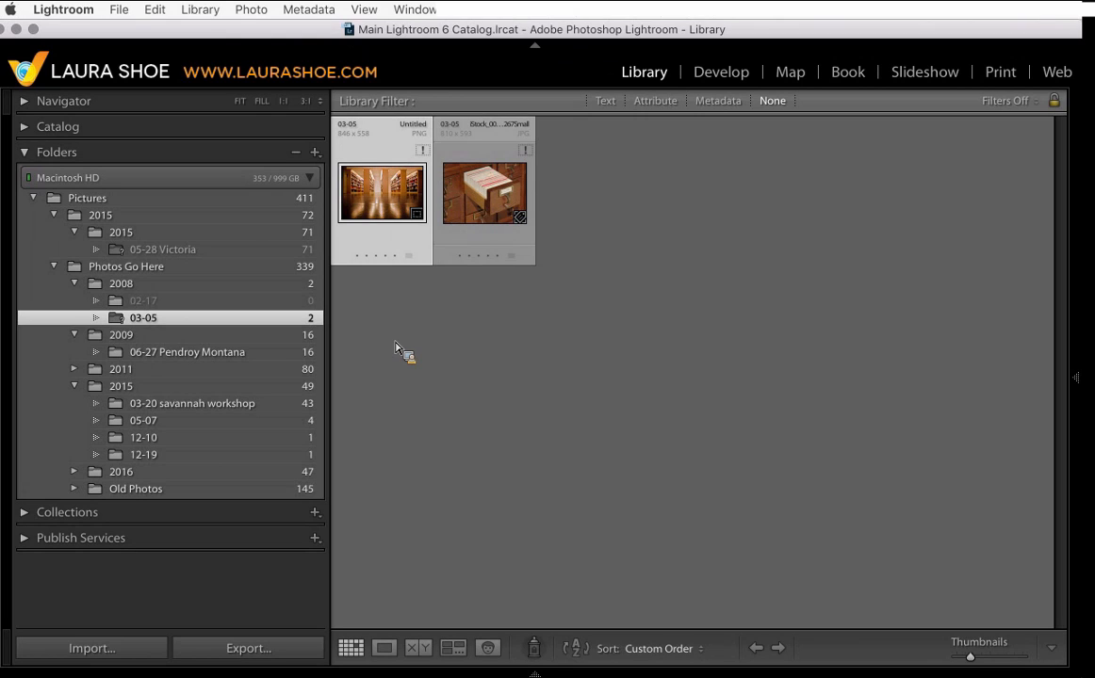
pyautogui.moveTo(396, 348); pyautogui.dragTo(238, 403)
pyautogui.moveTo(208, 280); pyautogui.dragTo(212, 350)
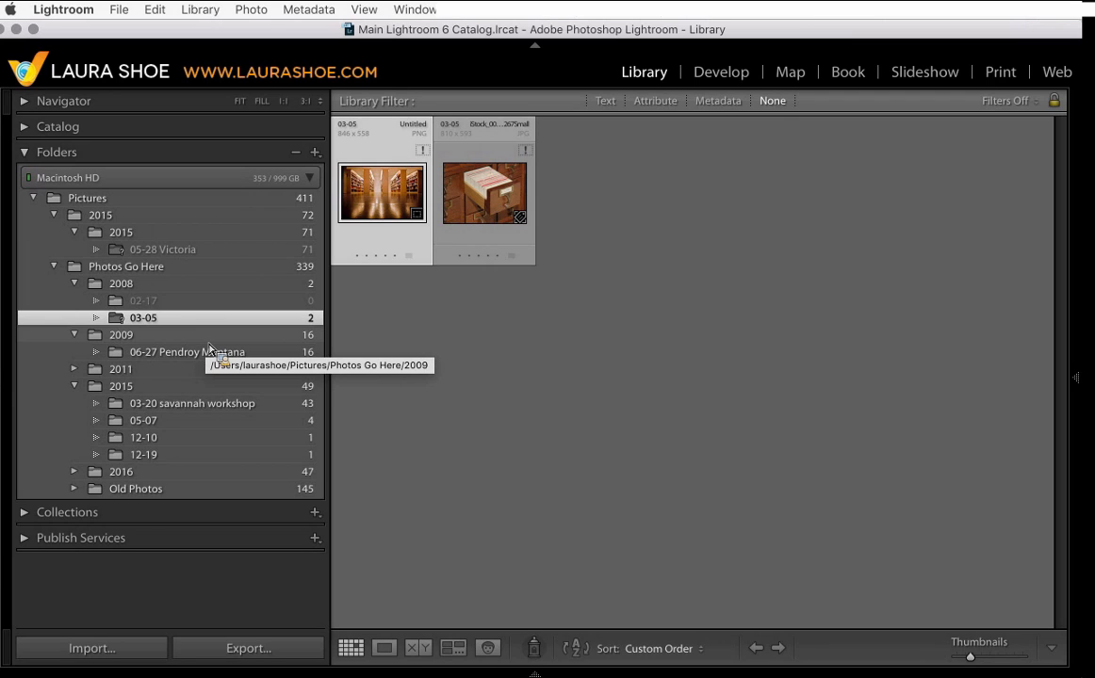
pyautogui.moveTo(211, 351); pyautogui.dragTo(165, 324)
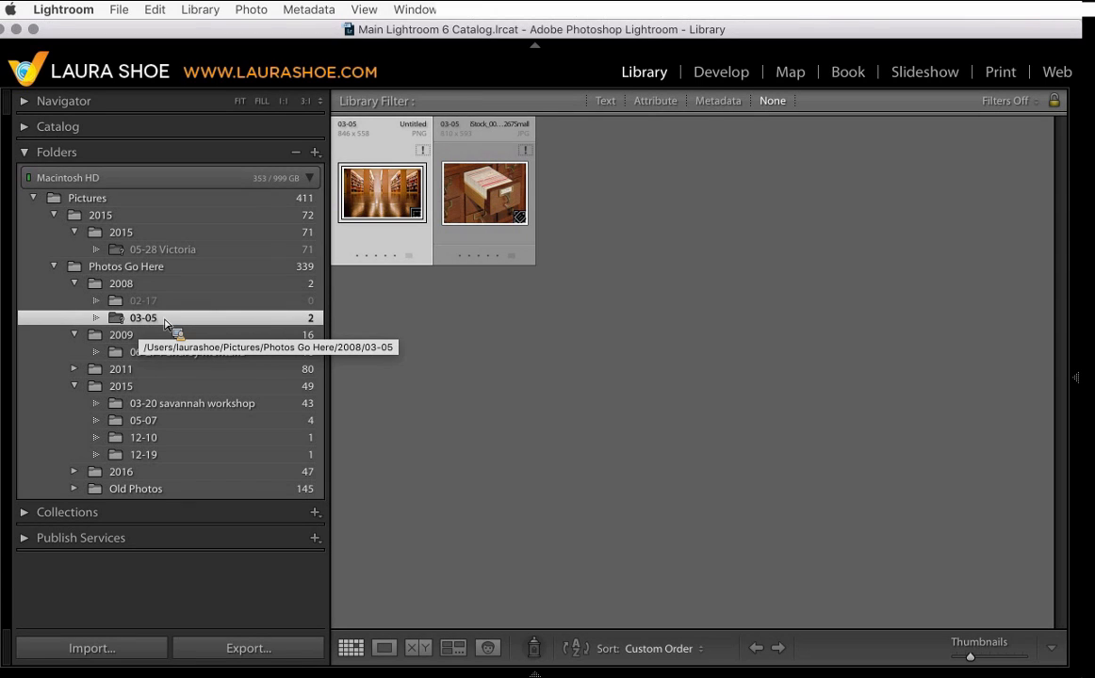
pyautogui.moveTo(165, 324); pyautogui.dragTo(156, 324)
# - Start finding the missing 03-05 folder and search the computer for 03-05
pyautogui.rightClick(157, 323)
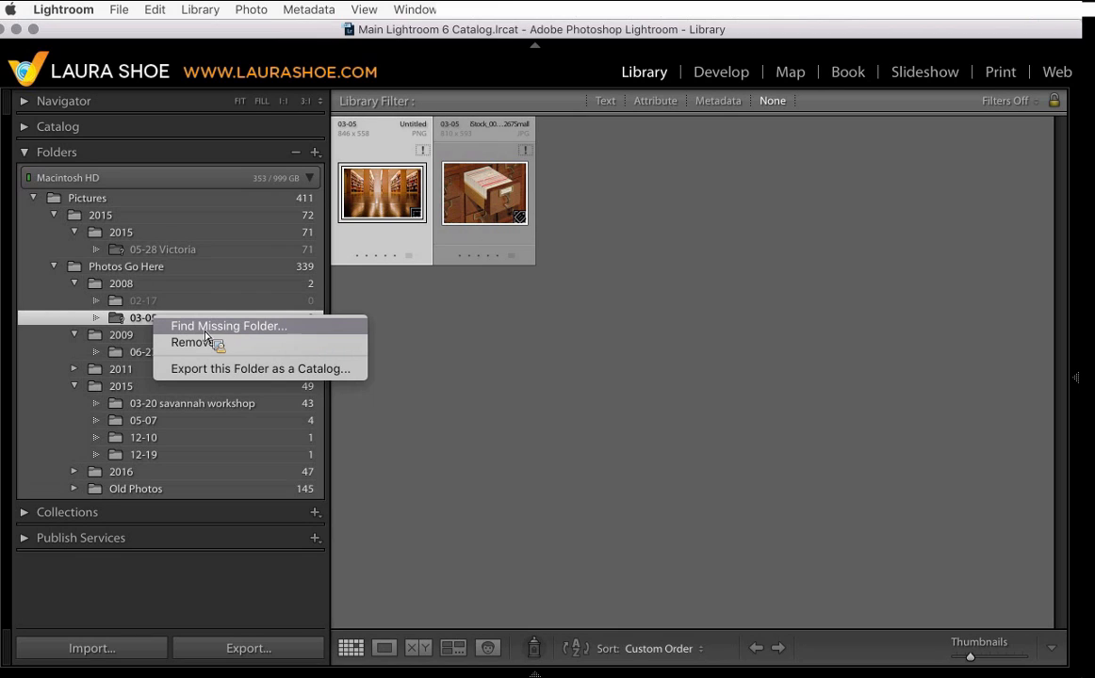
pyautogui.click(290, 330)
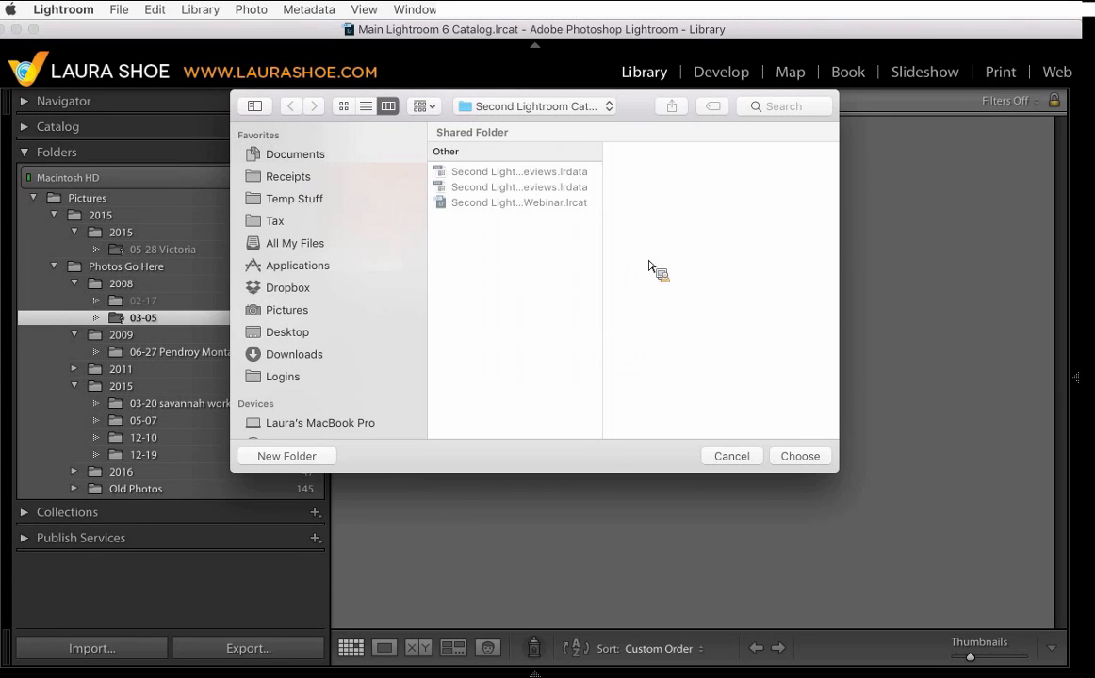
pyautogui.click(779, 109)
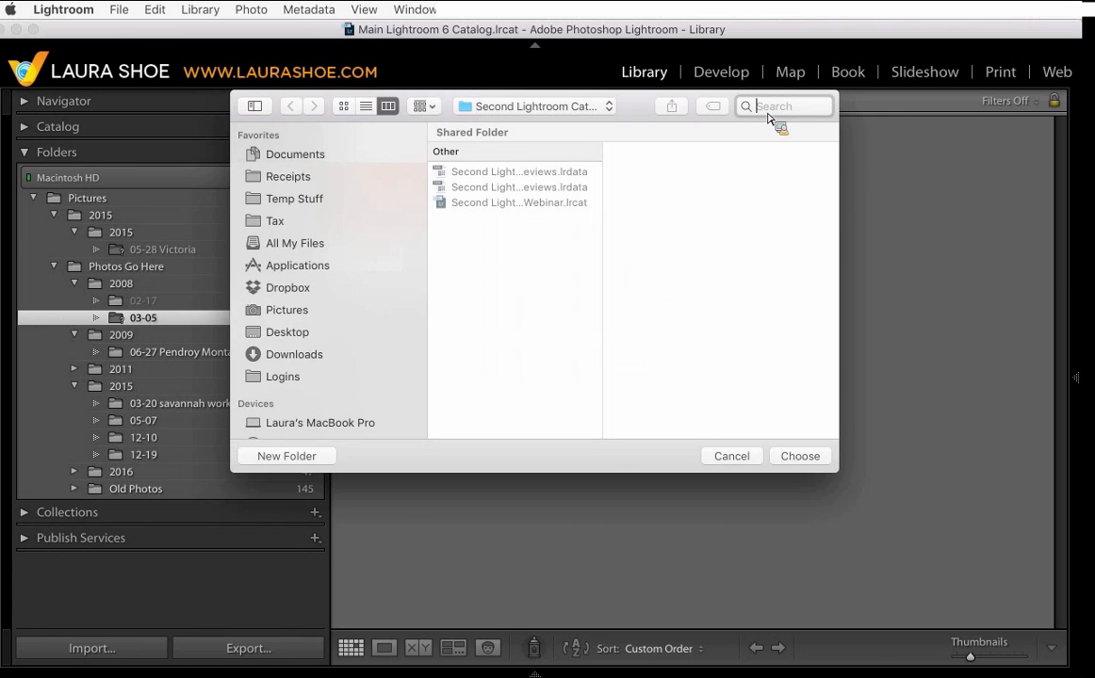
pyautogui.write('03-')
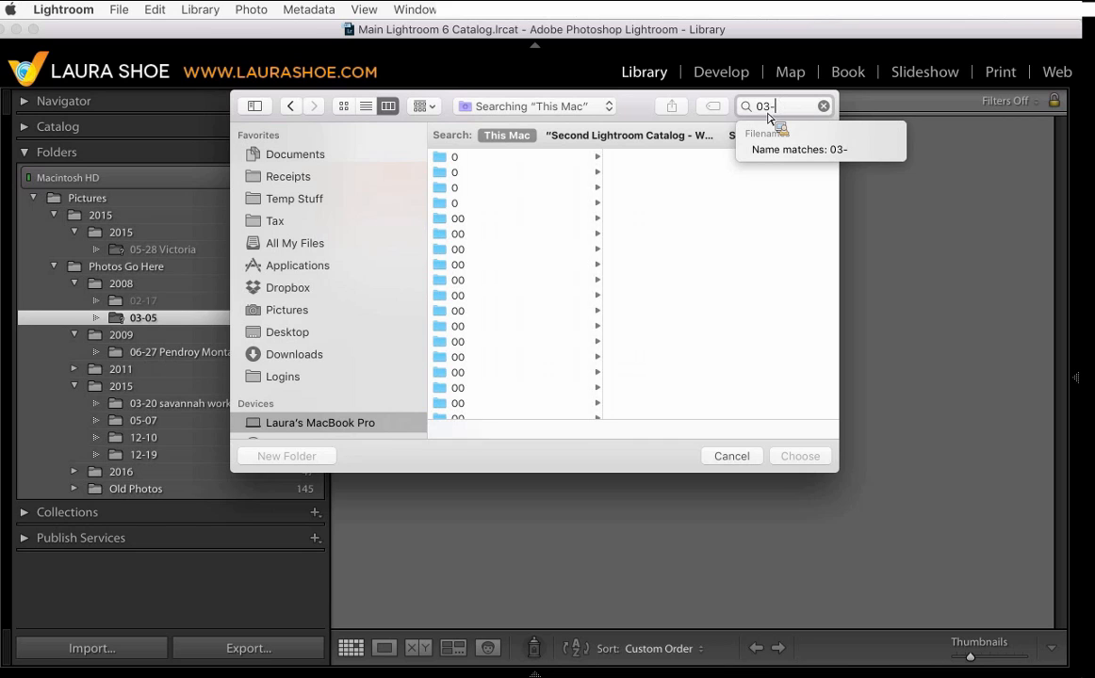
pyautogui.write('05')
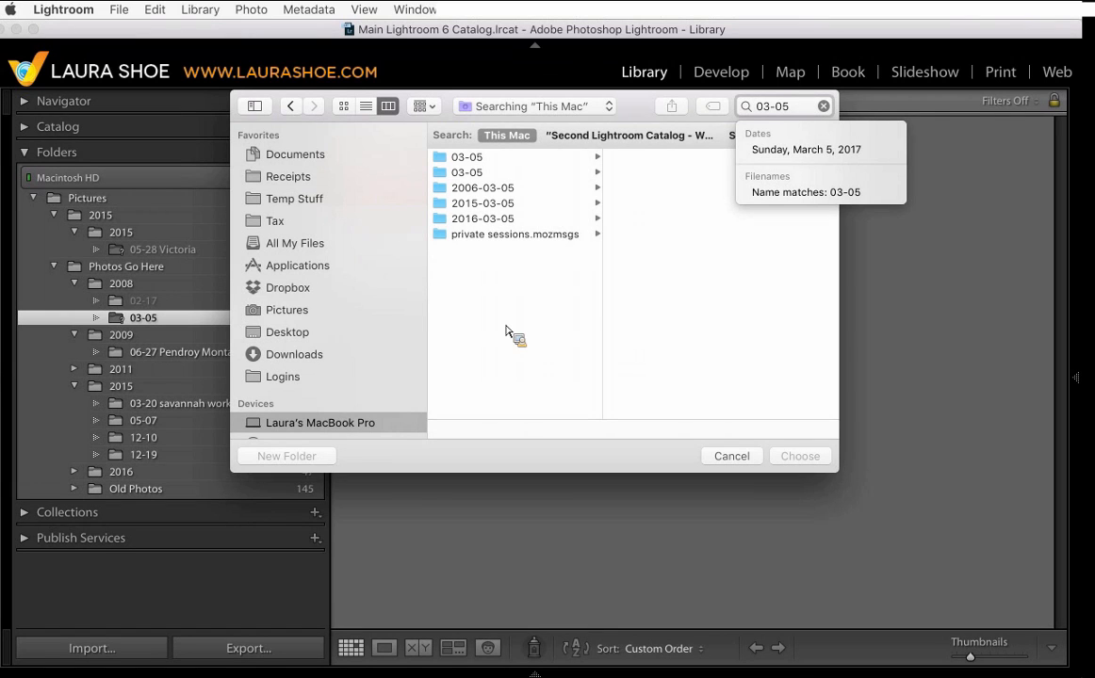
pyautogui.moveTo(355, 665)
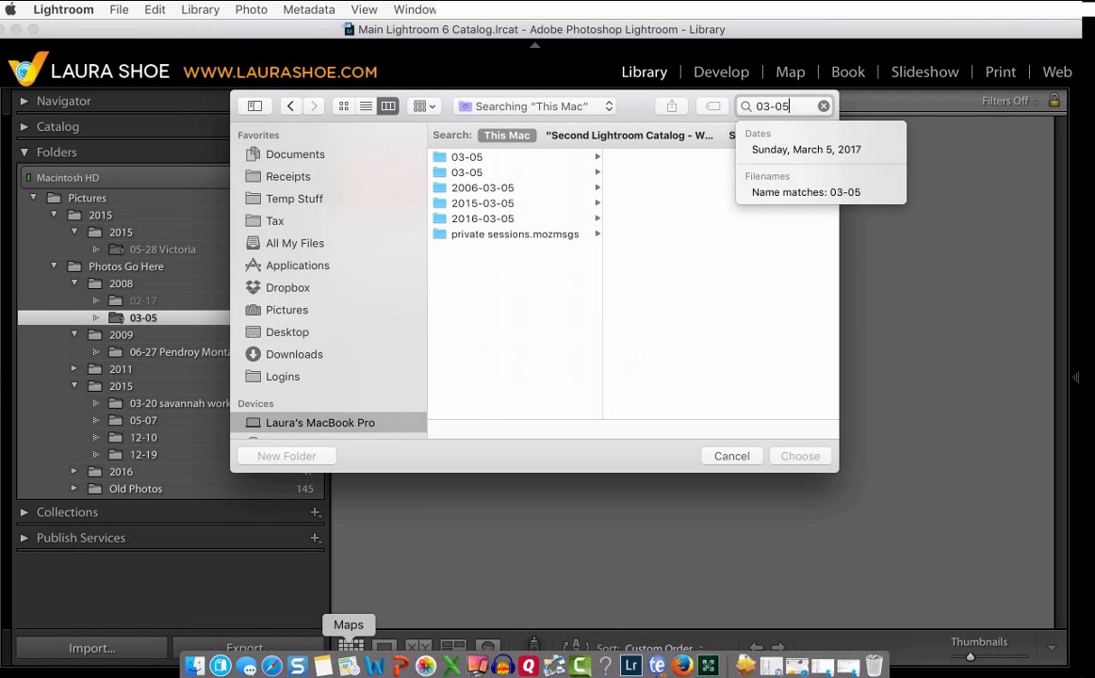
pyautogui.click(195, 667)
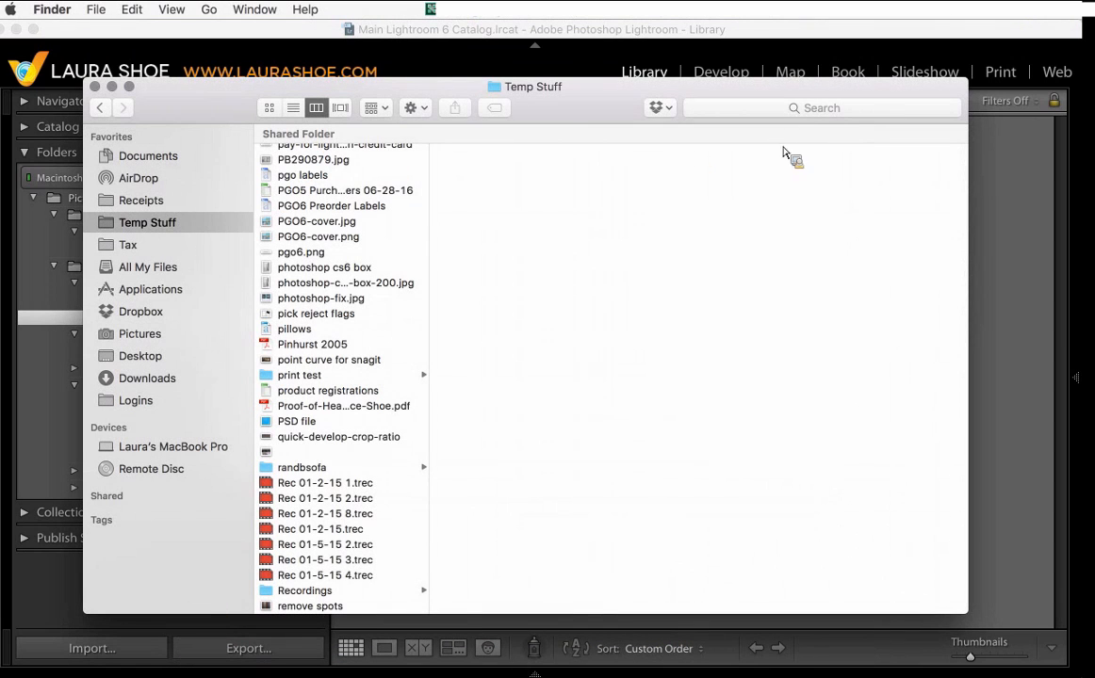
pyautogui.click(809, 114)
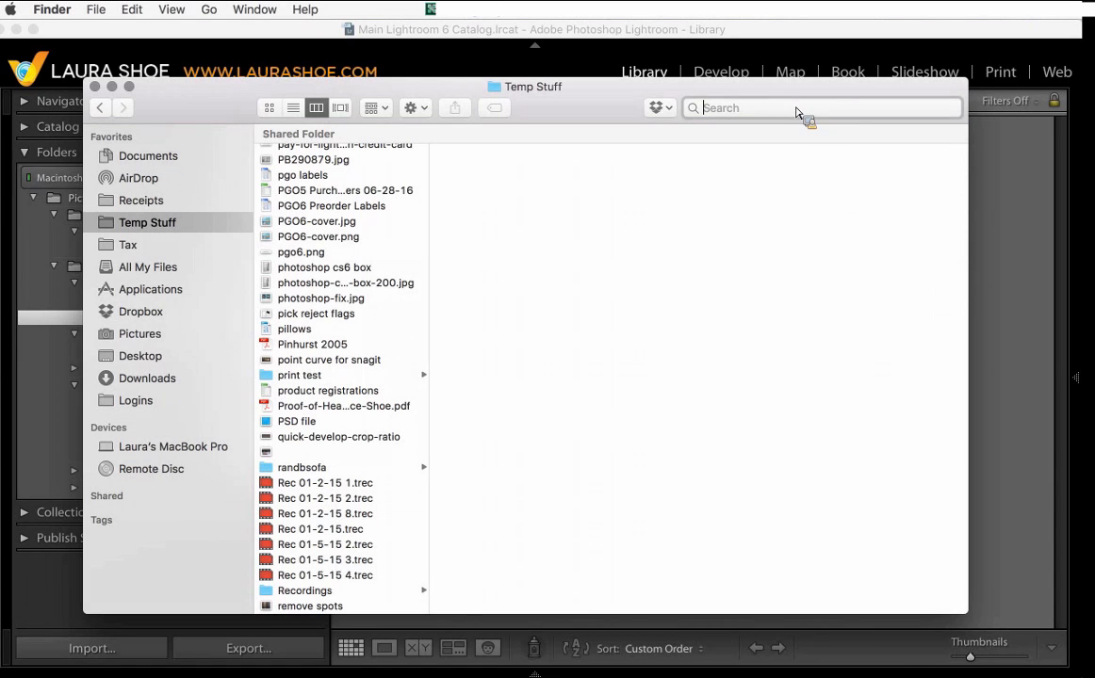
pyautogui.click(93, 86)
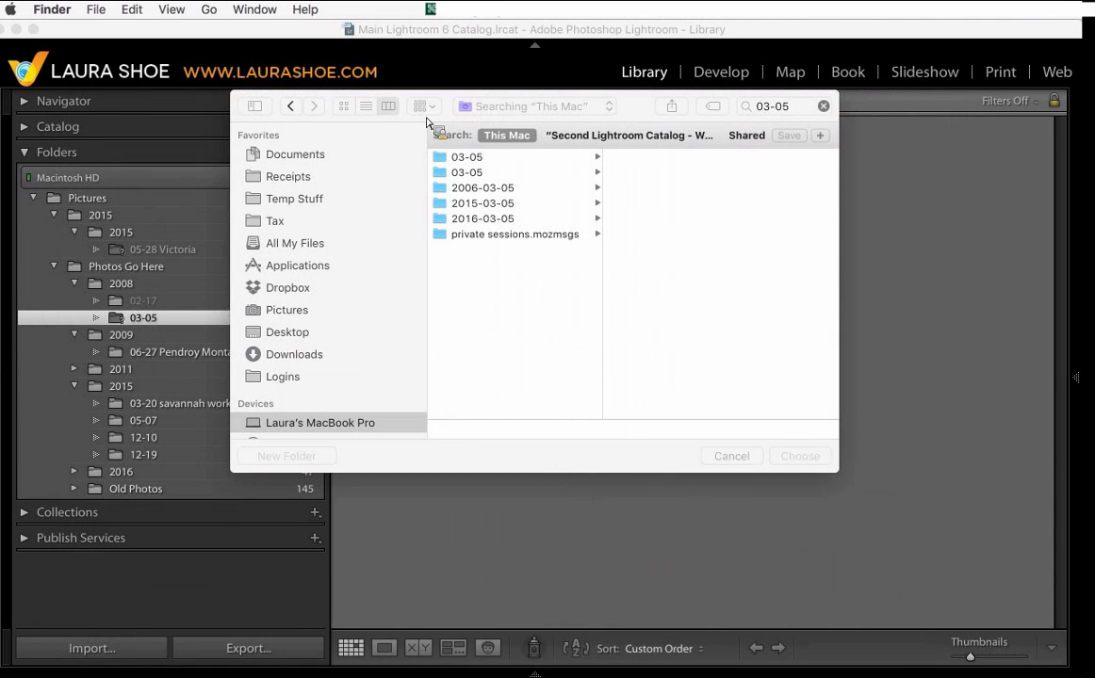
# - Choose the 03-05 folder on the Desktop as the missing folder's new location
pyautogui.moveTo(159, 323); pyautogui.dragTo(300, 342)
pyautogui.click(300, 339)
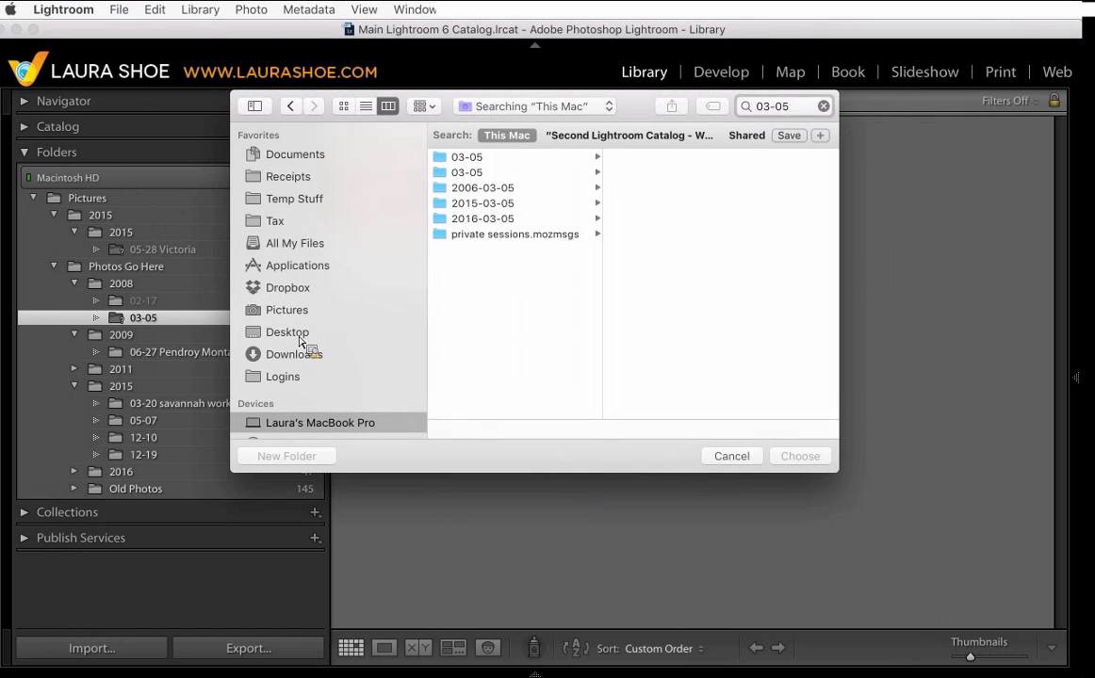
pyautogui.click(300, 340)
pyautogui.click(479, 177)
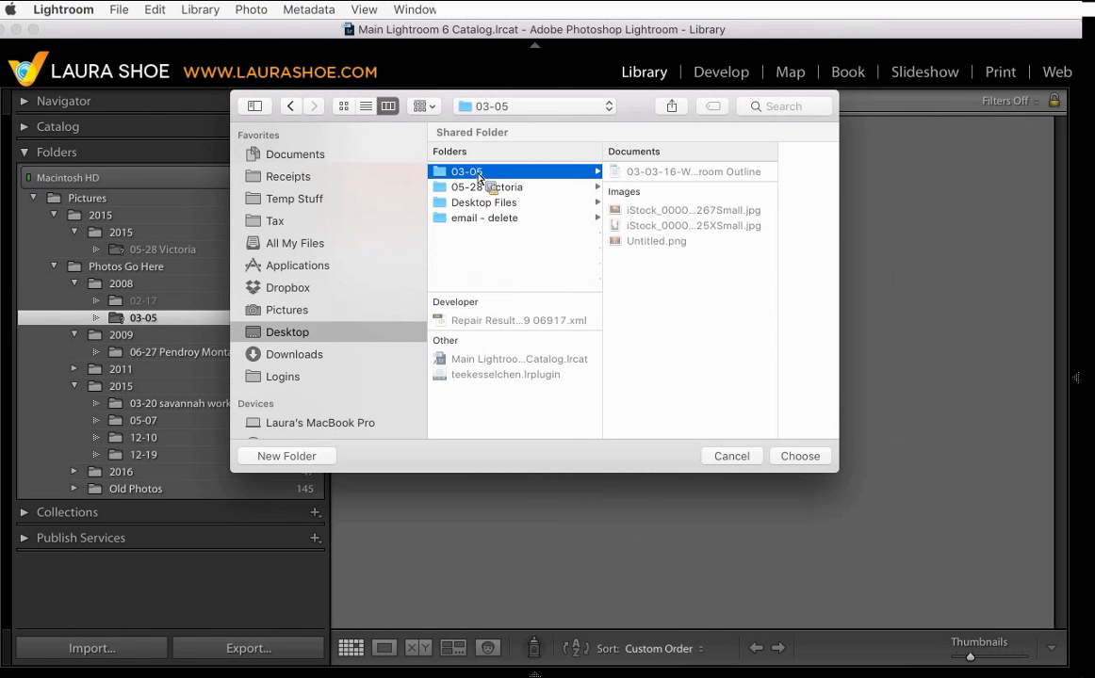
pyautogui.moveTo(478, 176); pyautogui.dragTo(545, 170)
pyautogui.click(806, 458)
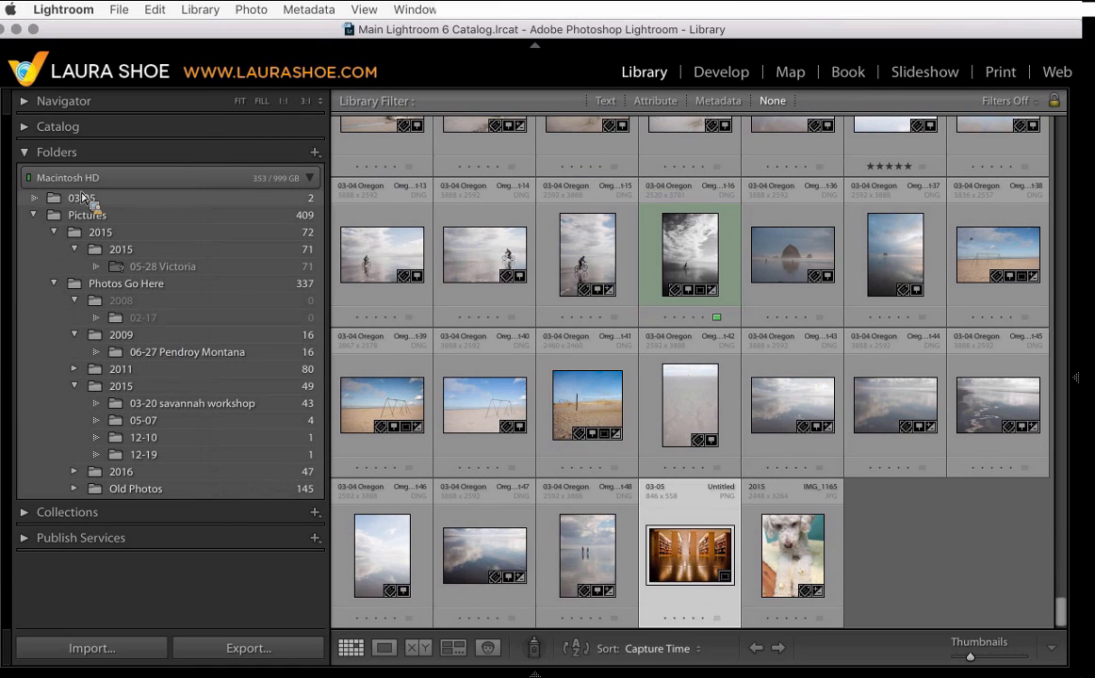
# - Show the parent folder of 03-05, then move 03-05 into the Photos Go Here folder on disk
pyautogui.click(114, 200)
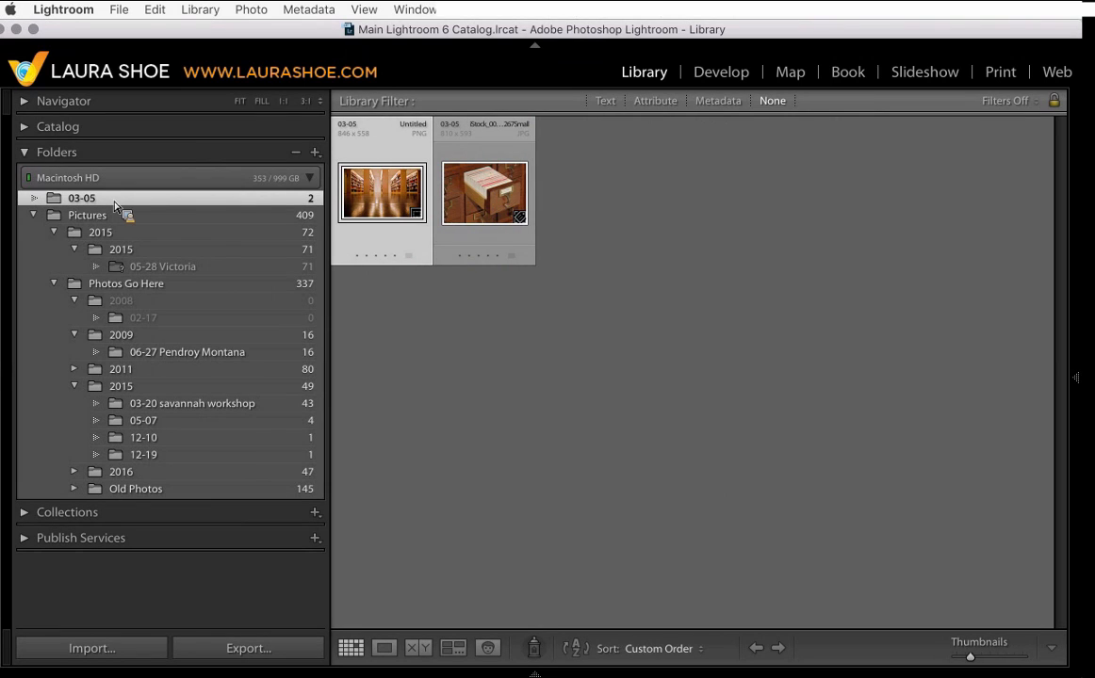
pyautogui.moveTo(114, 205)
pyautogui.mouseDown()
pyautogui.moveTo(123, 194)
pyautogui.moveTo(86, 192)
pyautogui.moveTo(99, 205)
pyautogui.mouseUp()
pyautogui.rightClick(99, 206)
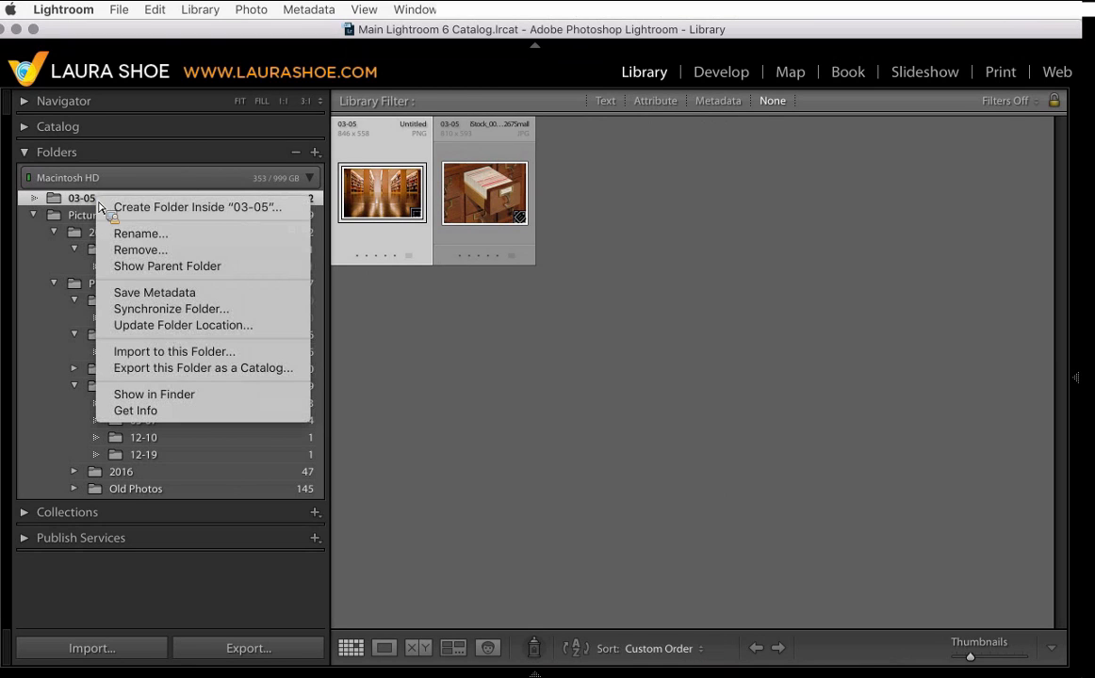
pyautogui.click(151, 266)
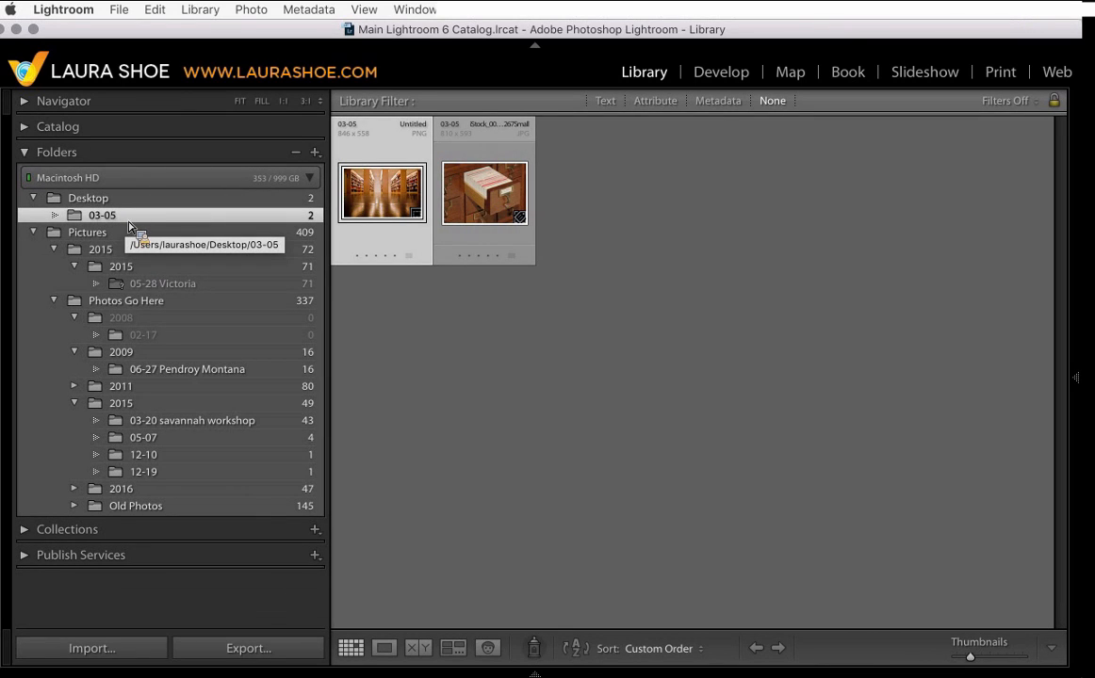
pyautogui.moveTo(119, 216); pyautogui.dragTo(172, 307)
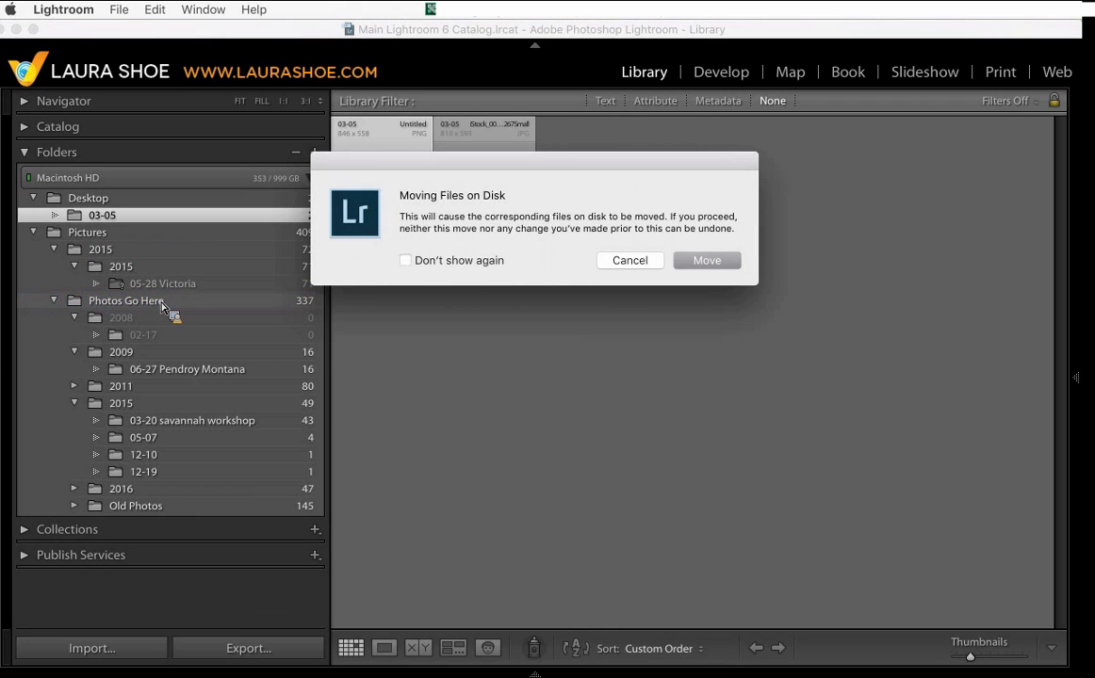
pyautogui.click(708, 264)
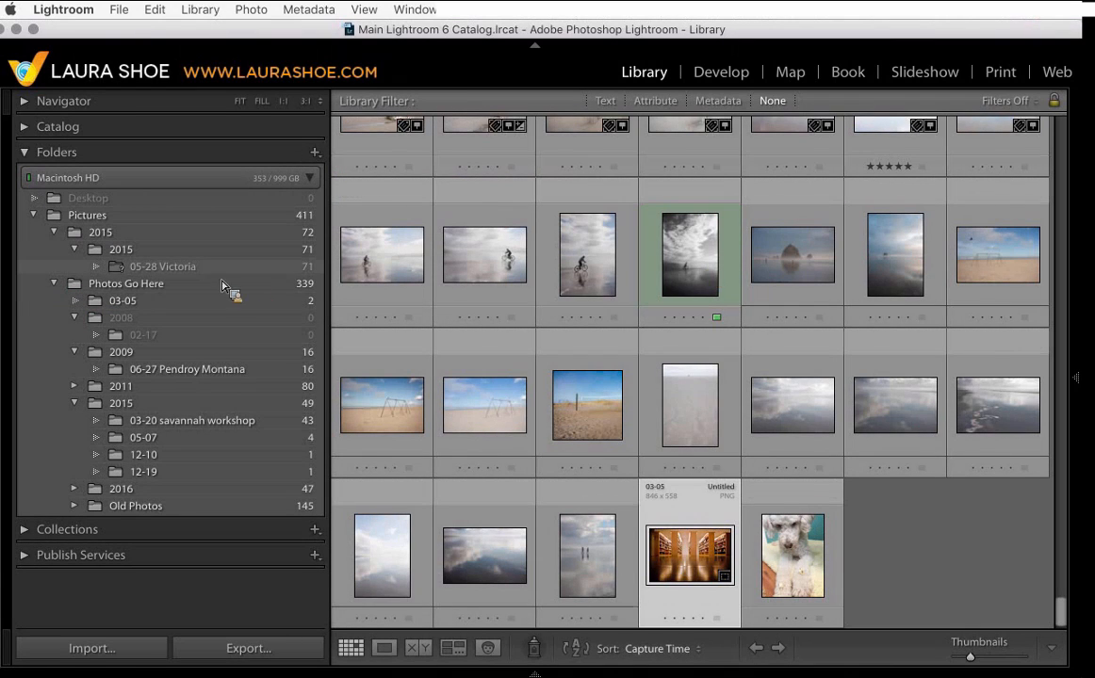
# - Open the 05-28 Victoria folder and start locating a missing photo, cancelling the file dialog
pyautogui.click(176, 269)
pyautogui.moveTo(175, 269); pyautogui.dragTo(691, 161)
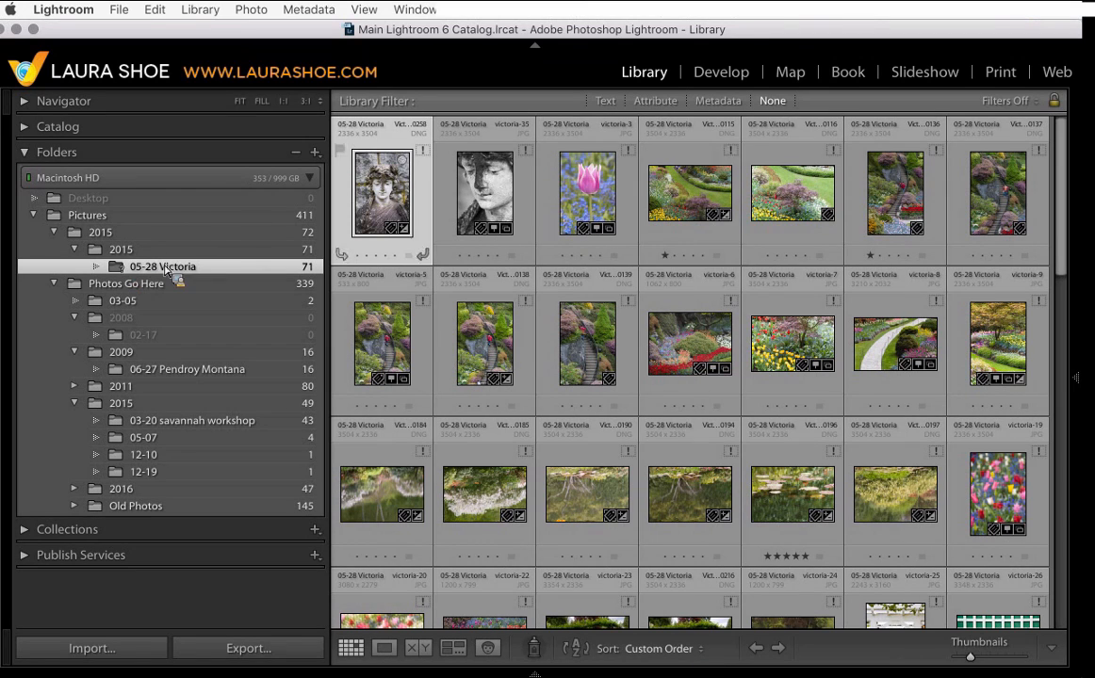
pyautogui.click(732, 151)
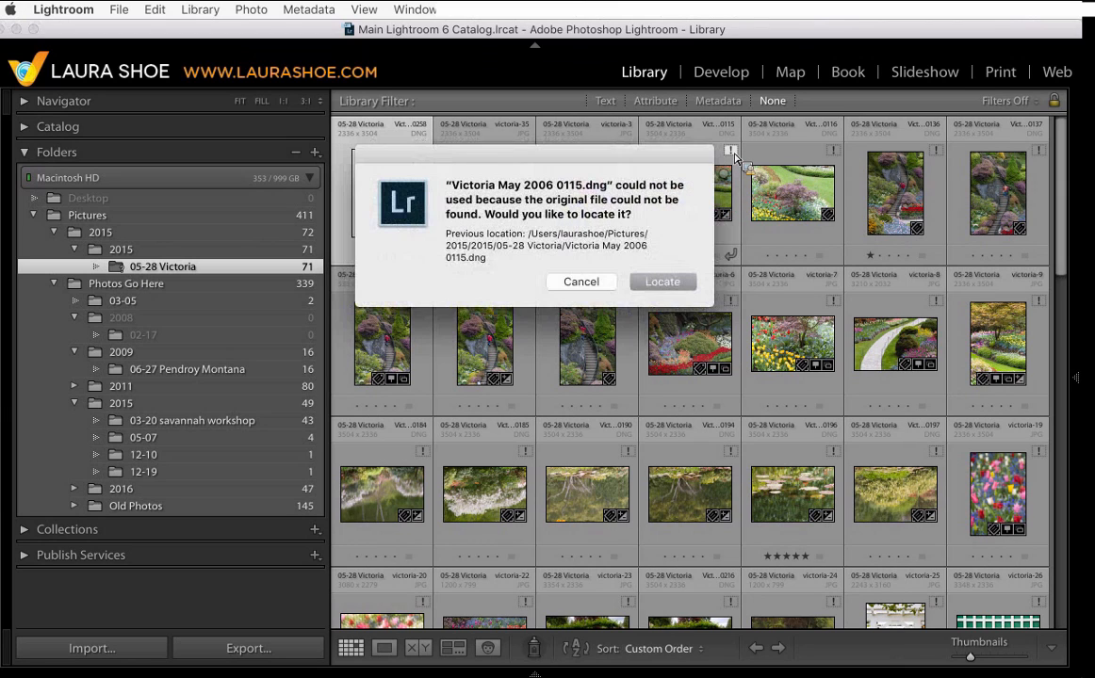
pyautogui.click(663, 286)
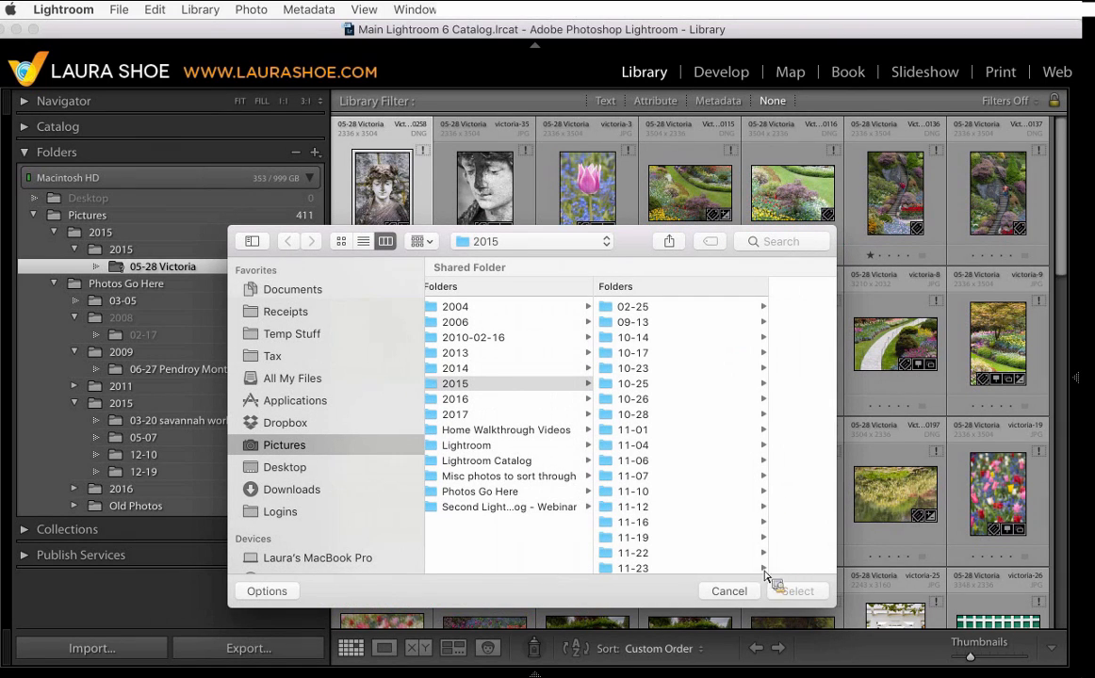
pyautogui.click(729, 591)
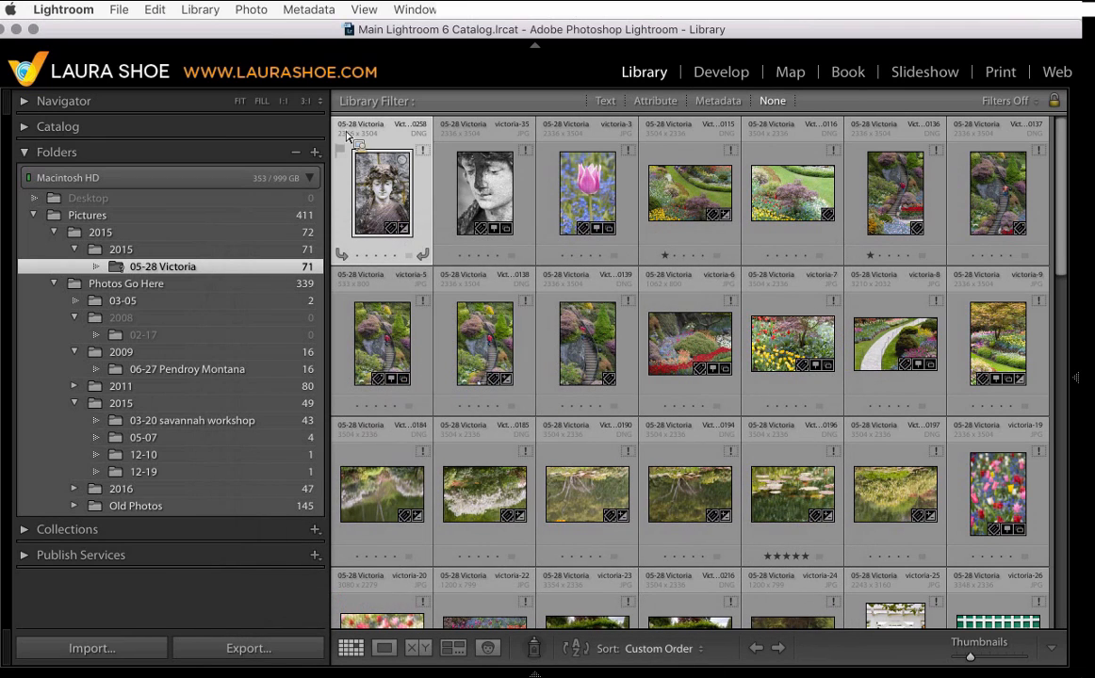
# - Enlarge the grid thumbnails and set the thumbnail label to show the File Name
pyautogui.moveTo(347, 134); pyautogui.dragTo(412, 162)
pyautogui.press('=')
pyautogui.press('=')
pyautogui.press('=')
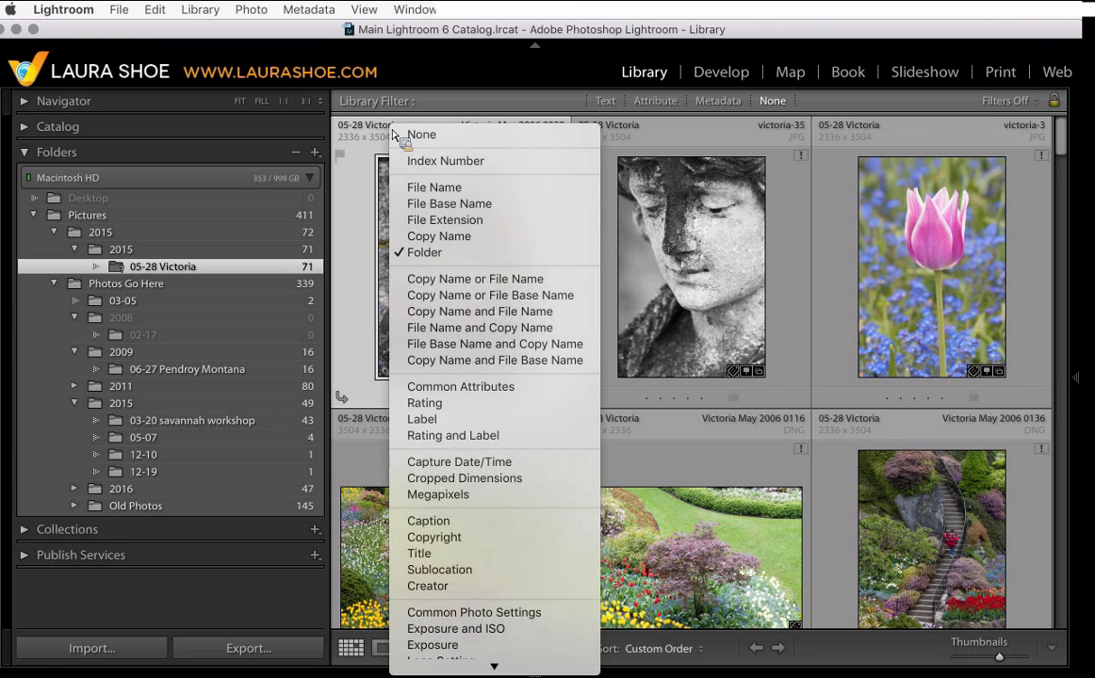
pyautogui.click(426, 188)
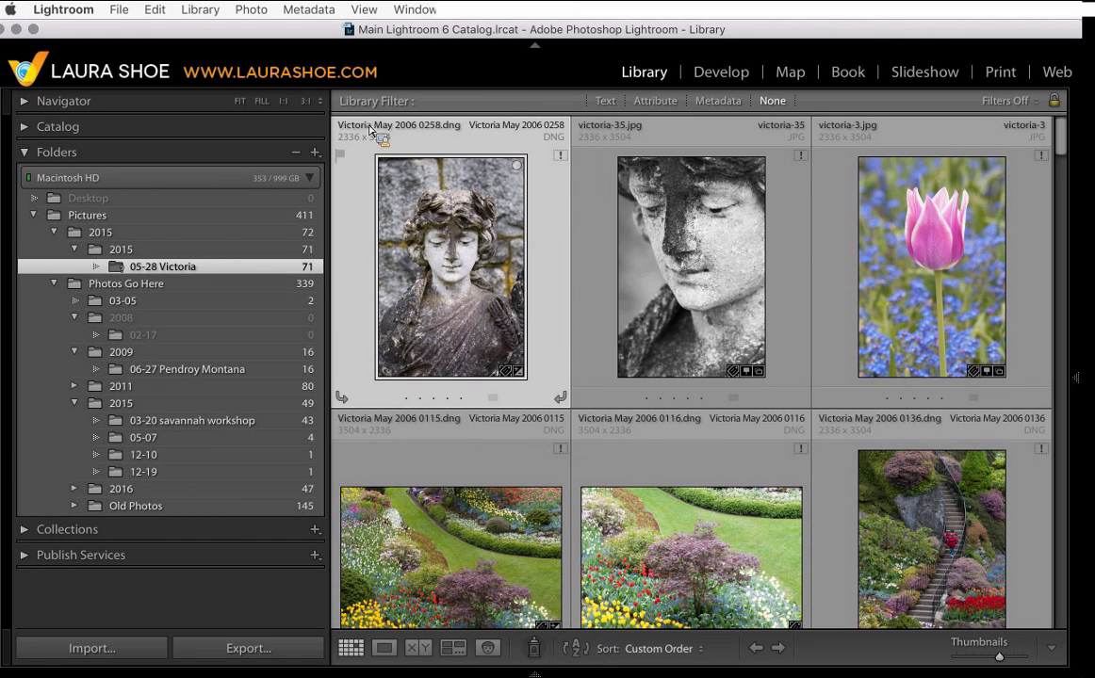
# - Search the computer for the missing Victoria May 2006 0258.dng file and cancel locating it
pyautogui.click(560, 156)
pyautogui.click(662, 282)
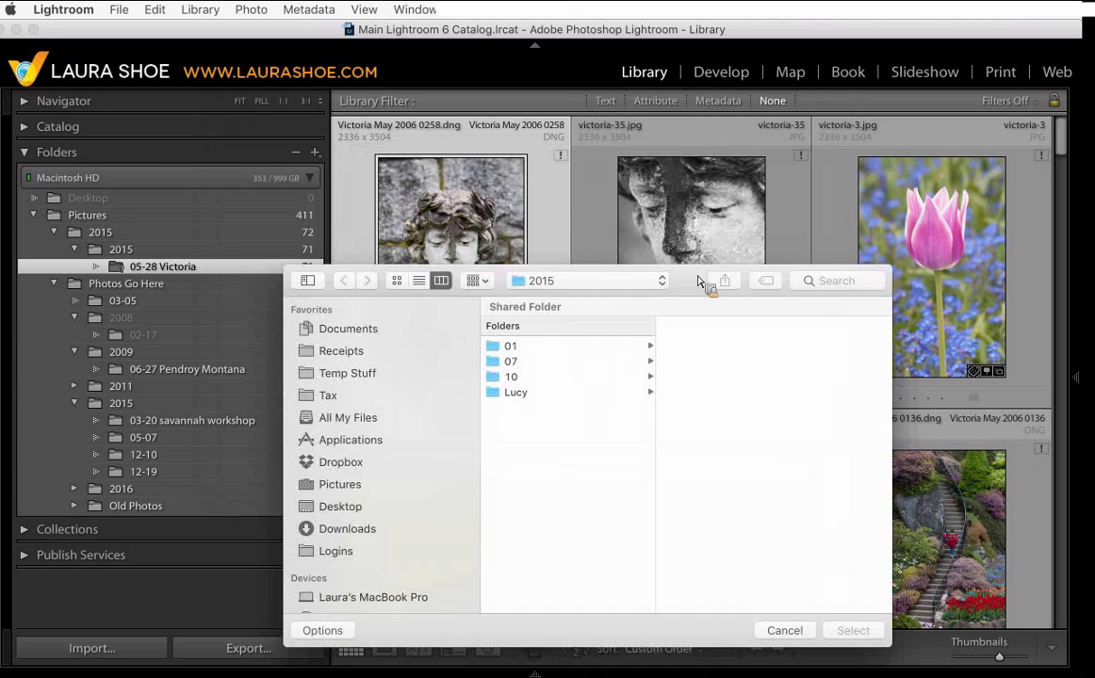
pyautogui.click(841, 282)
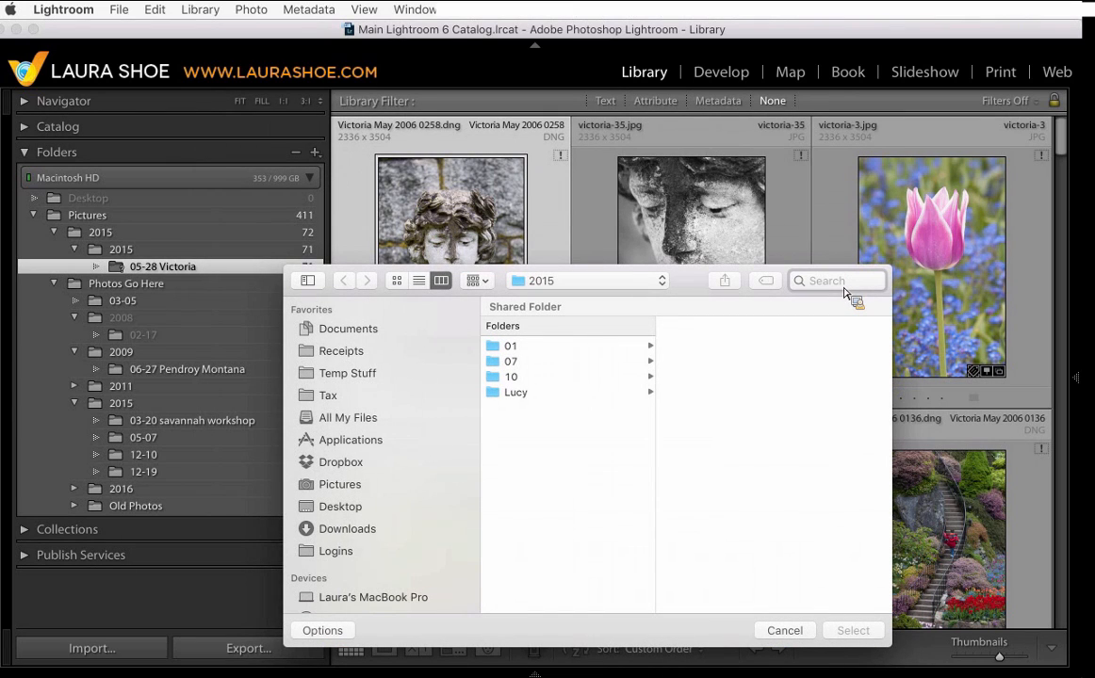
pyautogui.write('victori')
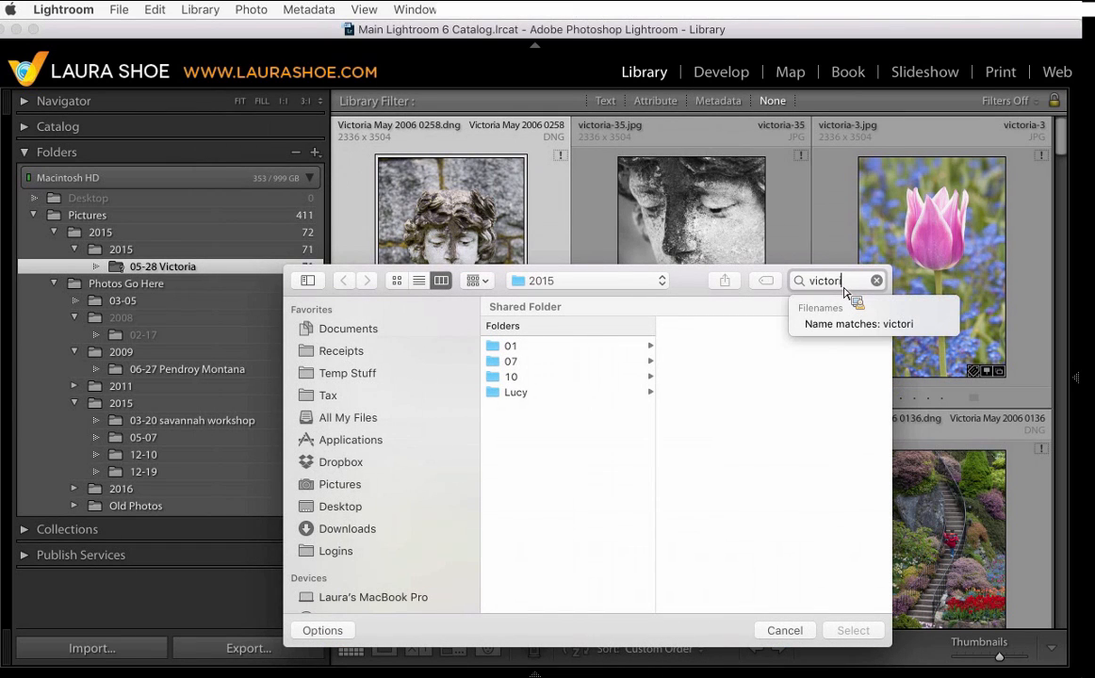
pyautogui.write('a may 2006')
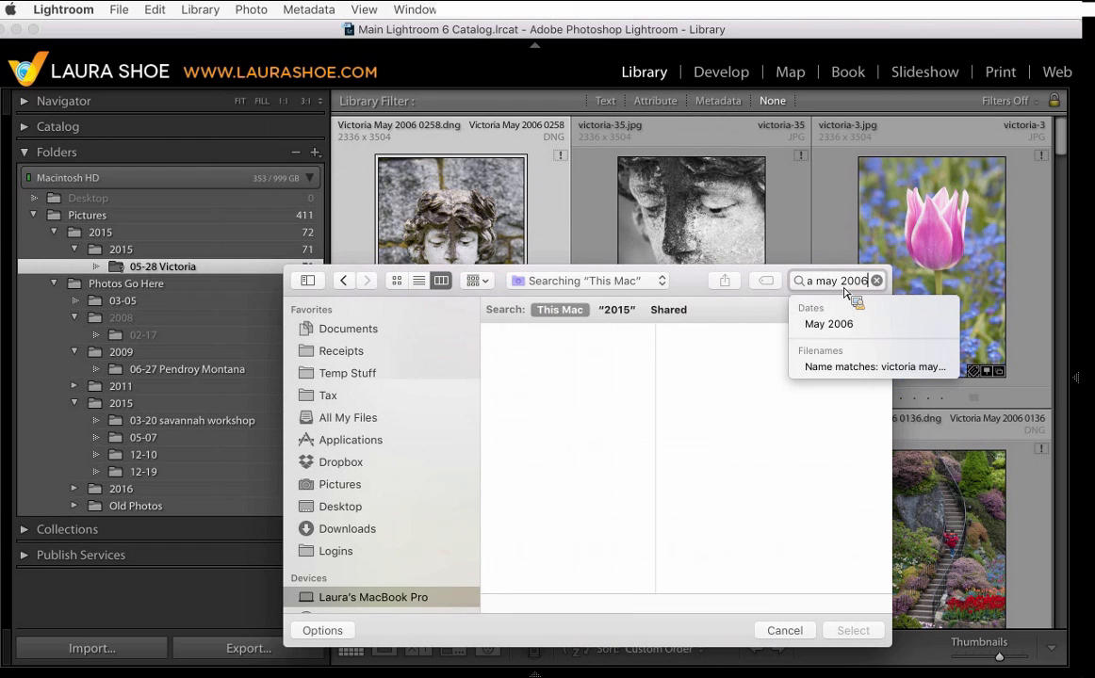
pyautogui.write(' 0258.dng')
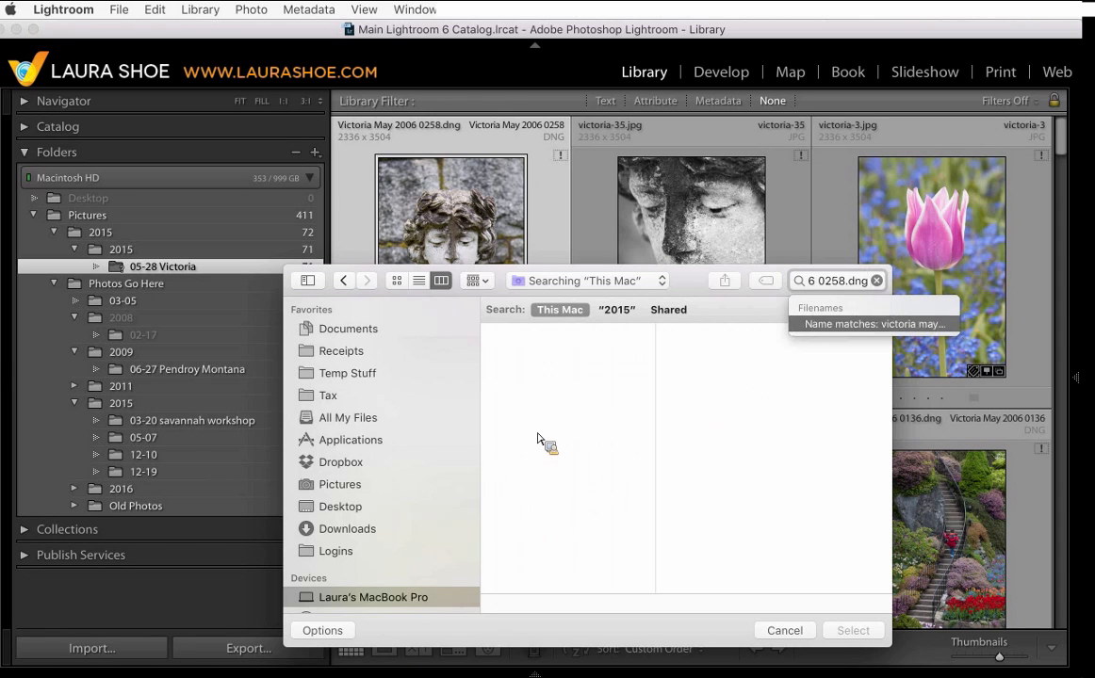
pyautogui.click(877, 281)
pyautogui.click(789, 630)
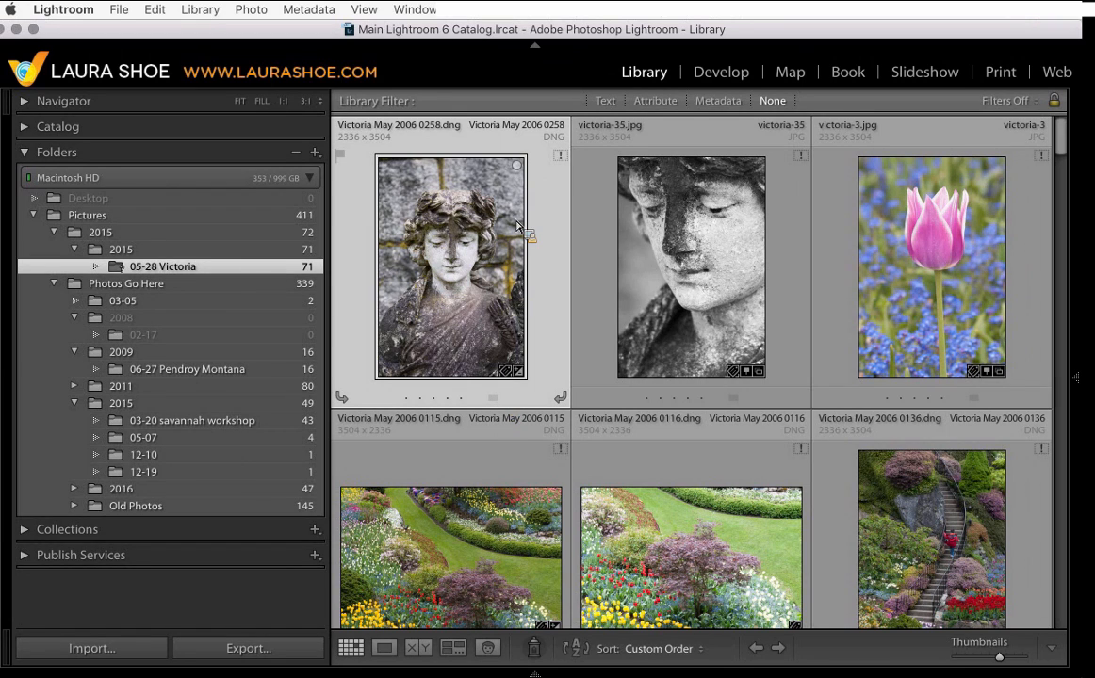
# - View the Victoria May 2006 0258 photo in Loupe view and return to the grid
pyautogui.moveTo(516, 227)
pyautogui.rightClick(494, 239)
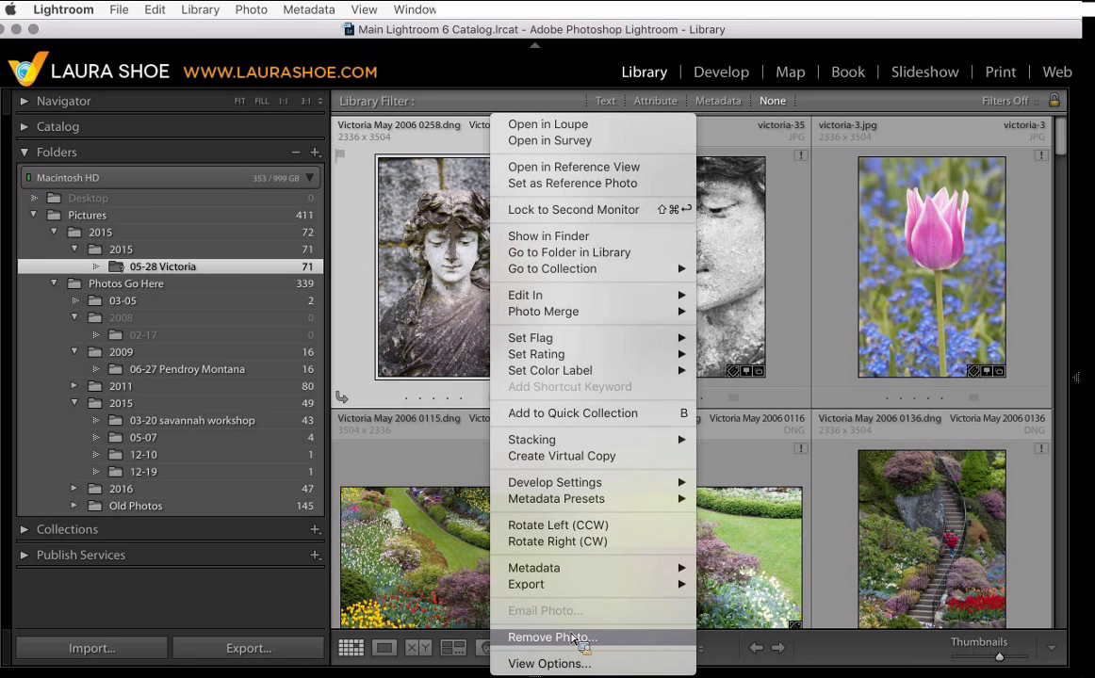
pyautogui.click(366, 232)
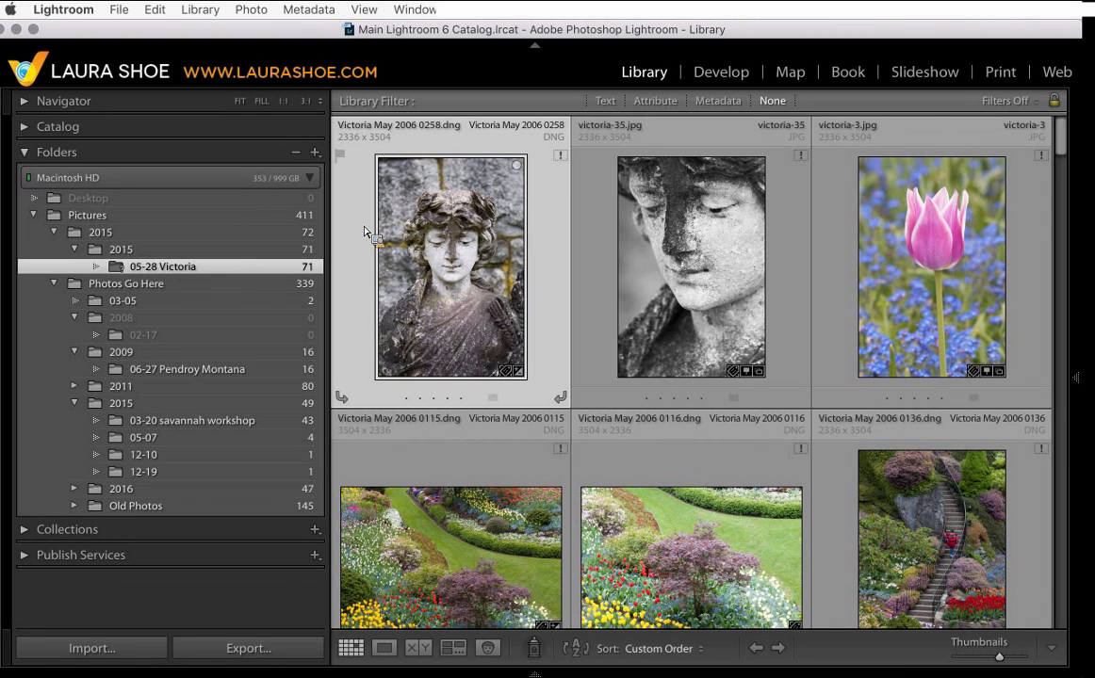
pyautogui.moveTo(365, 232); pyautogui.dragTo(448, 247)
pyautogui.doubleClick(448, 247)
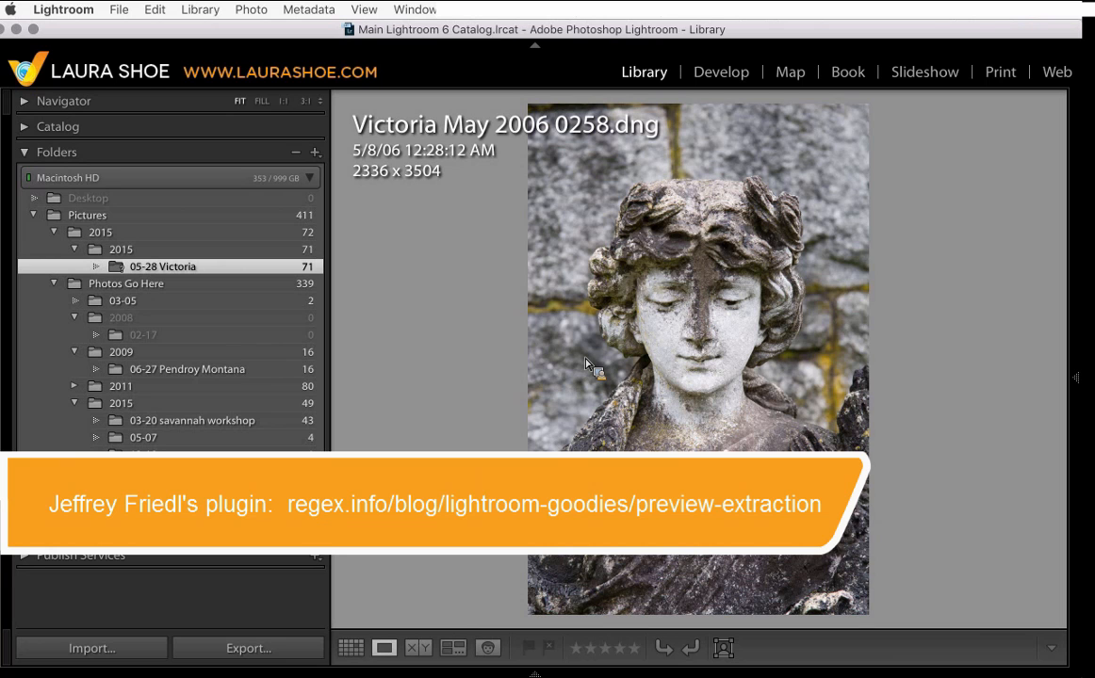
pyautogui.press('g')
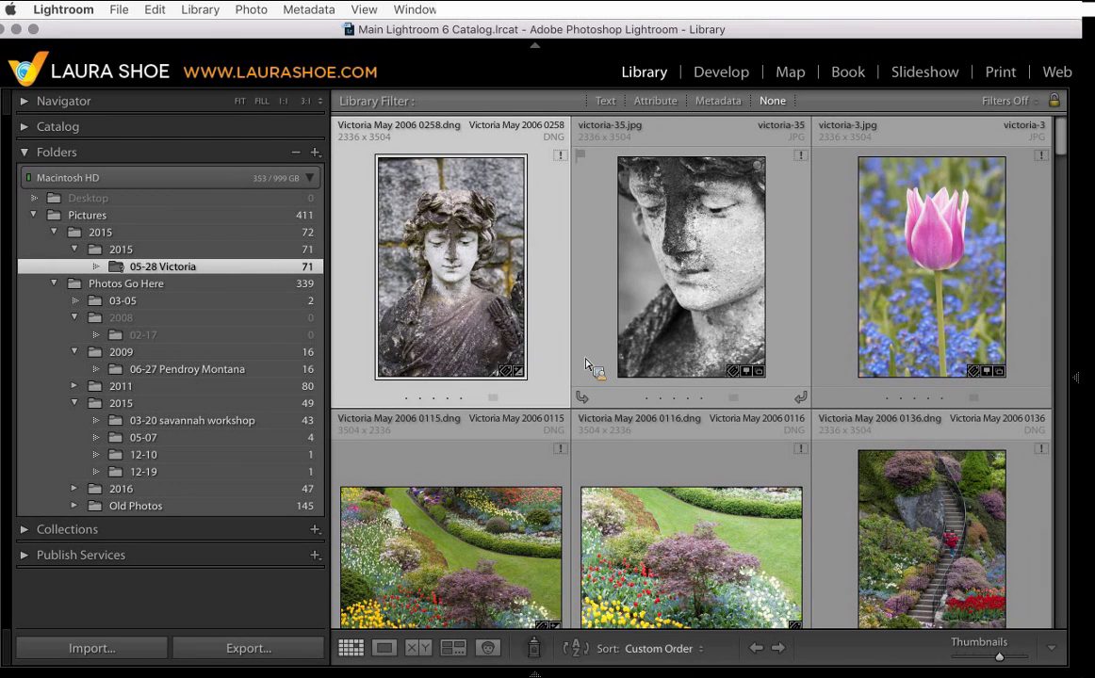
# - Open the Catalog Settings
pyautogui.moveTo(585, 364); pyautogui.dragTo(462, 319)
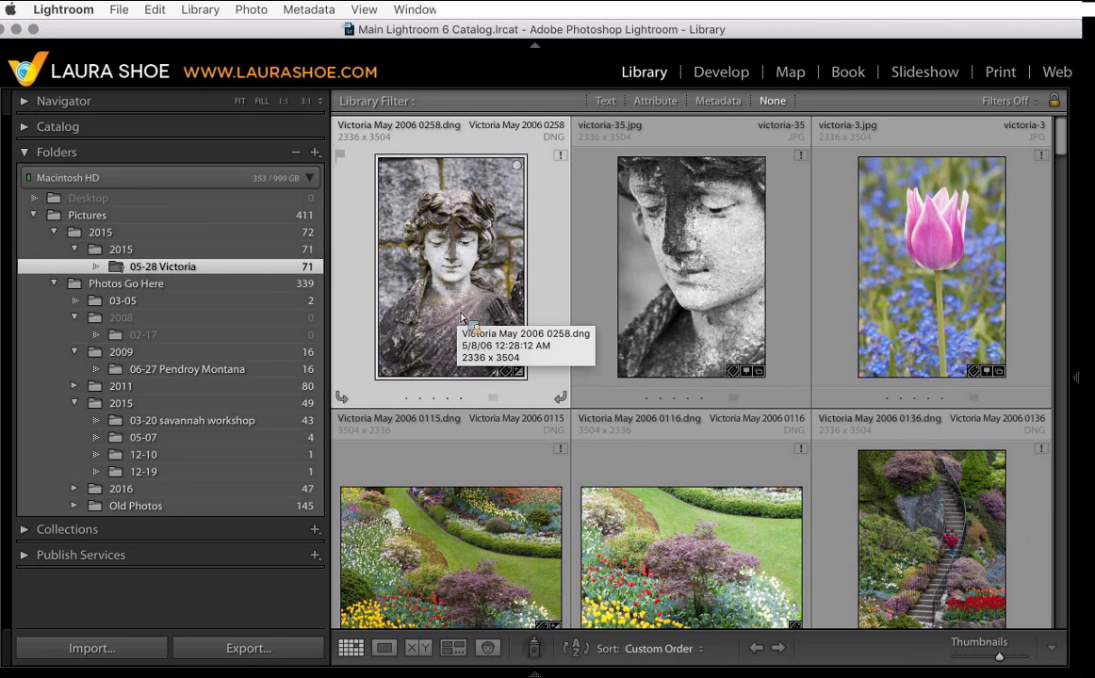
pyautogui.moveTo(462, 318); pyautogui.dragTo(59, 9)
pyautogui.click(73, 12)
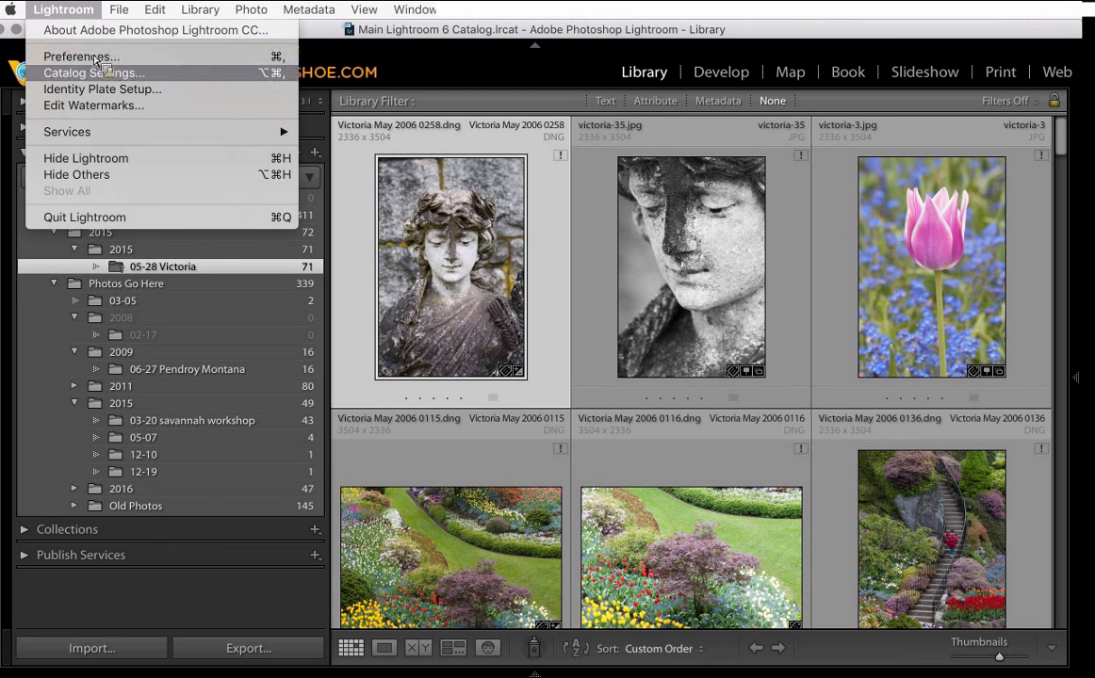
pyautogui.click(94, 73)
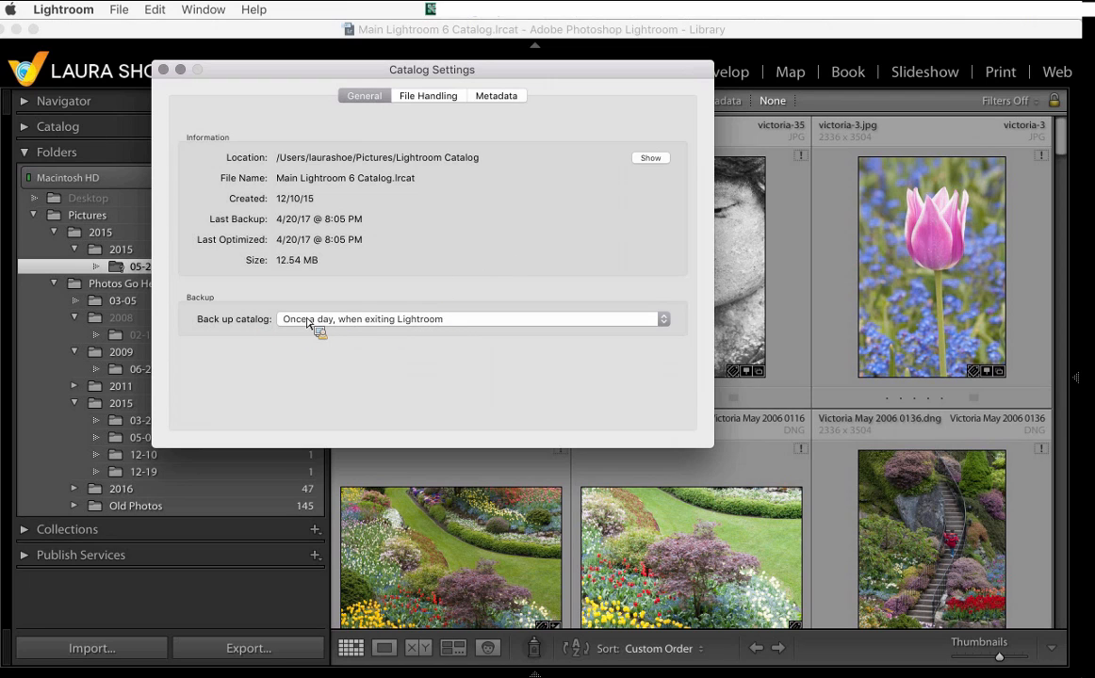
# - Set catalog backup to When Lightroom next exits and close the Catalog Settings
pyautogui.click(365, 320)
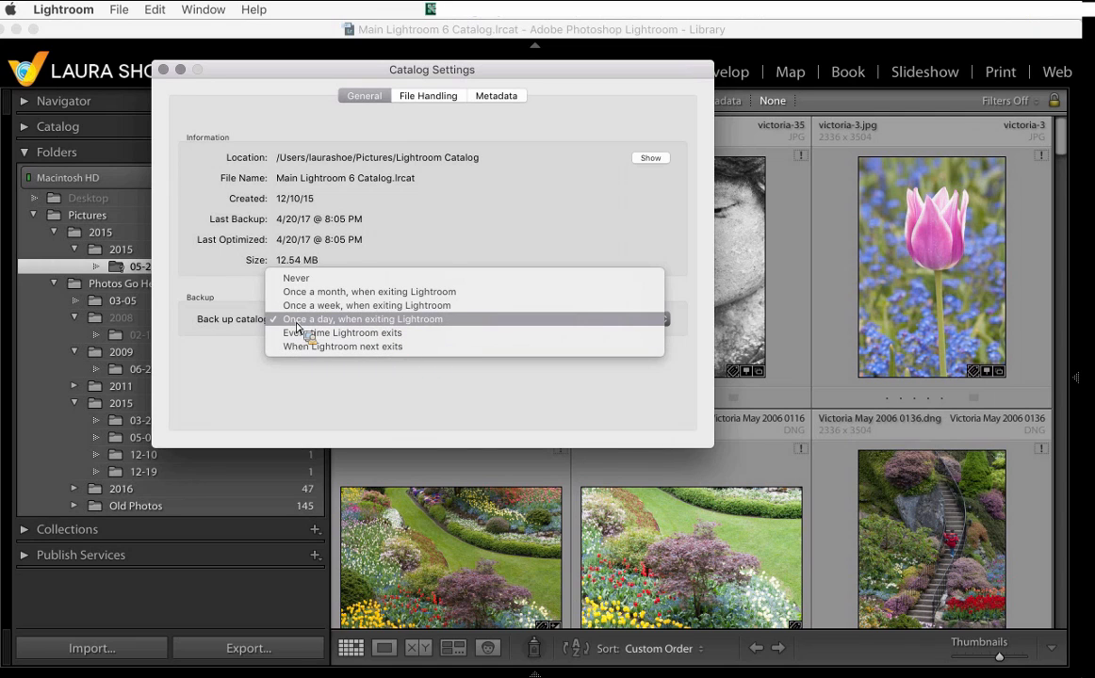
pyautogui.click(392, 347)
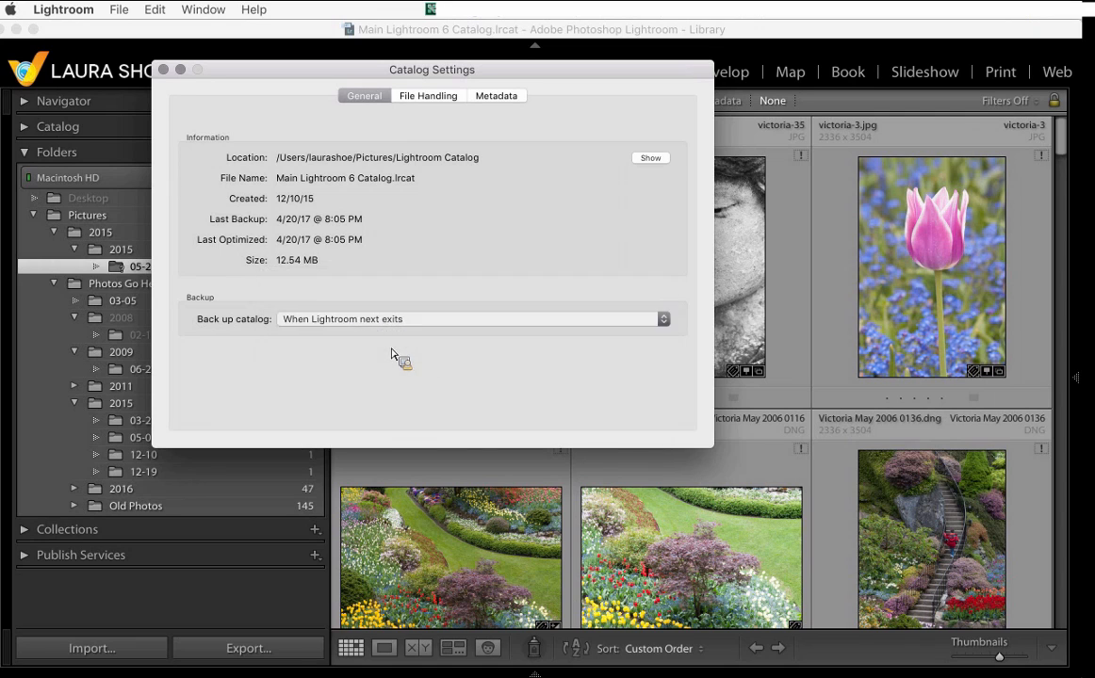
pyautogui.click(164, 71)
# - Quit Lightroom and back up the catalog on exit
pyautogui.click(63, 10)
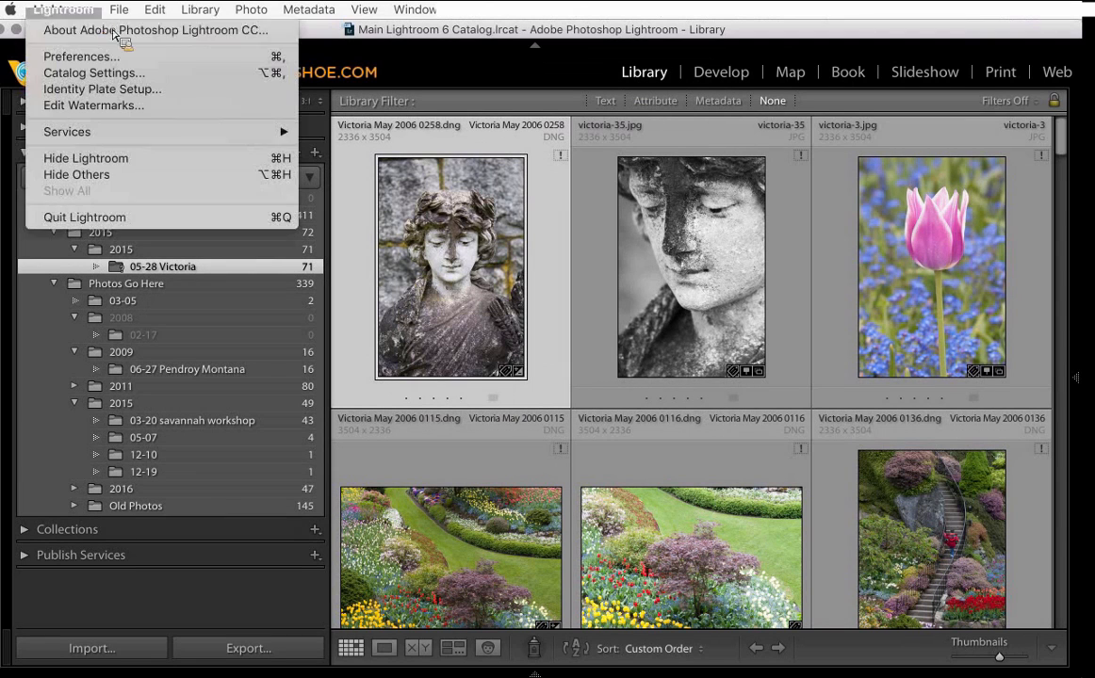
pyautogui.click(105, 217)
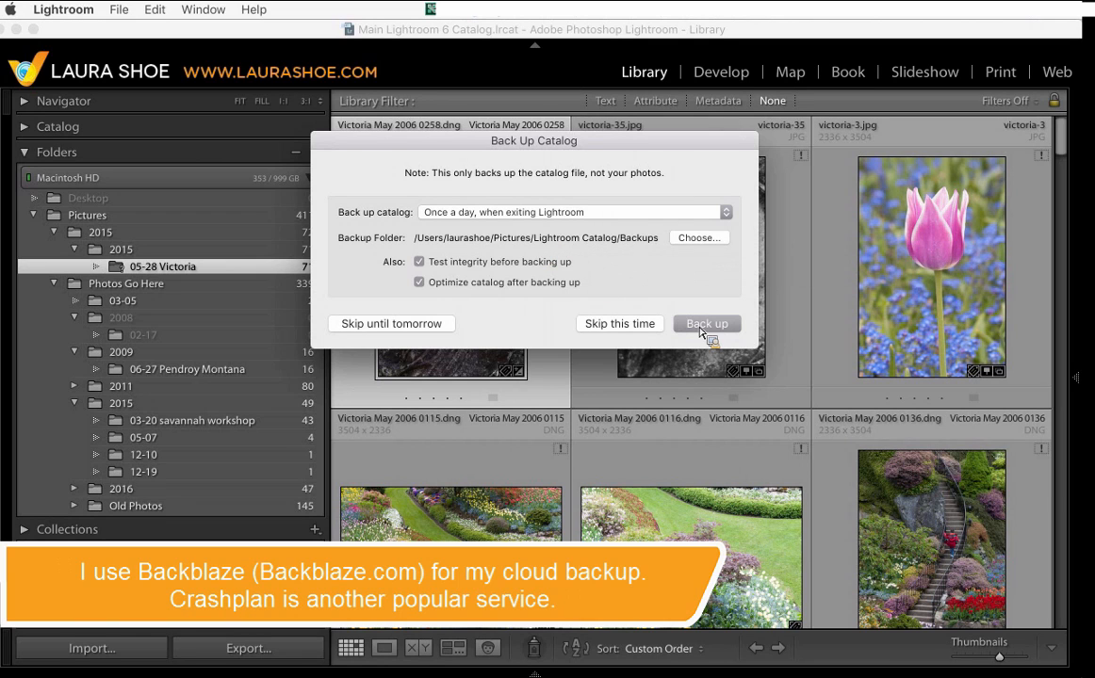
pyautogui.click(637, 326)
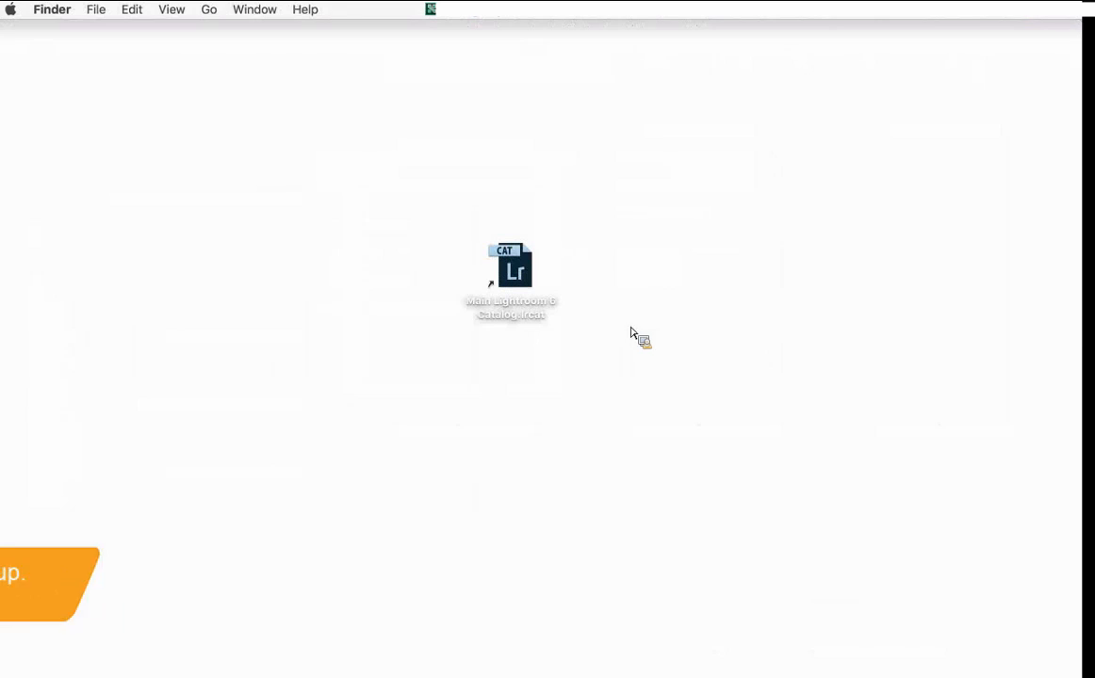
pyautogui.click(192, 667)
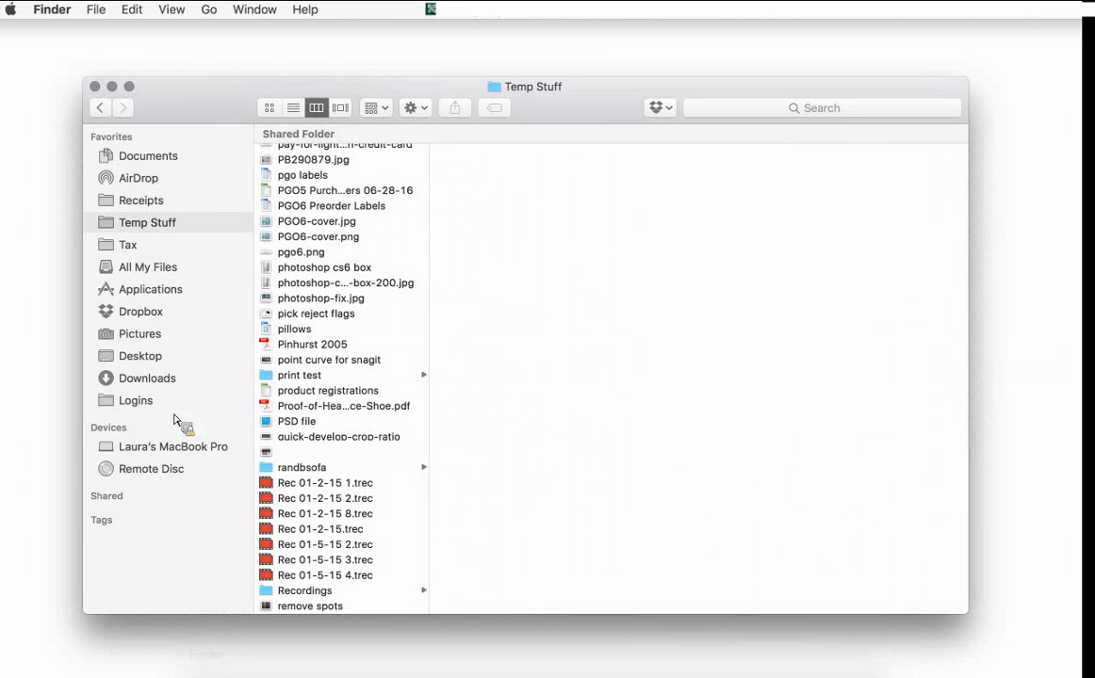
pyautogui.click(166, 334)
pyautogui.moveTo(159, 351); pyautogui.dragTo(880, 199)
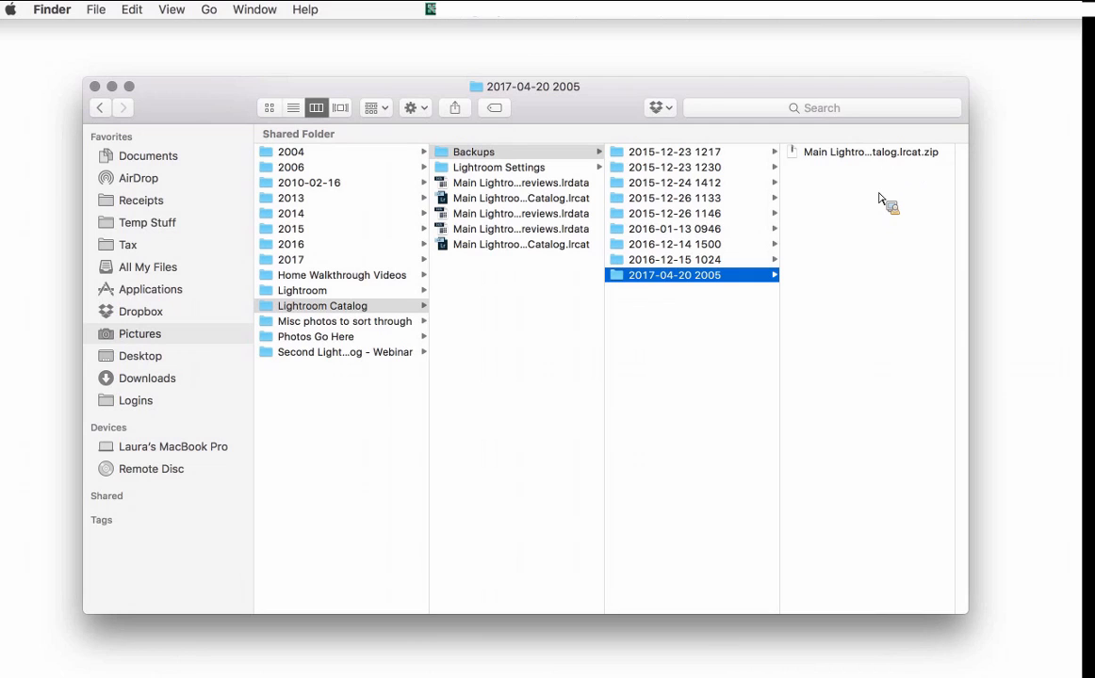
pyautogui.moveTo(879, 199)
pyautogui.mouseDown()
pyautogui.moveTo(851, 195)
pyautogui.moveTo(905, 184)
pyautogui.moveTo(741, 277)
pyautogui.moveTo(890, 201)
pyautogui.moveTo(900, 178)
pyautogui.moveTo(884, 177)
pyautogui.mouseUp()
pyautogui.doubleClick(857, 156)
pyautogui.moveTo(723, 166); pyautogui.dragTo(708, 237)
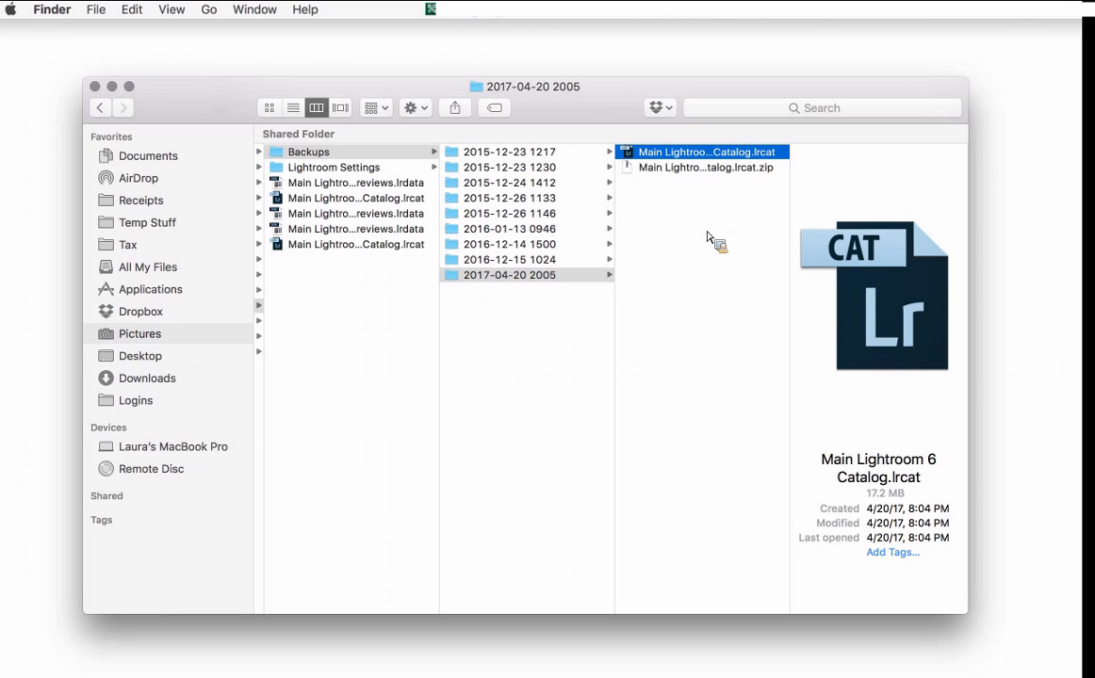
pyautogui.moveTo(709, 237)
pyautogui.mouseDown()
pyautogui.moveTo(499, 247)
pyautogui.moveTo(553, 282)
pyautogui.moveTo(697, 262)
pyautogui.moveTo(713, 213)
pyautogui.moveTo(650, 165)
pyautogui.moveTo(730, 163)
pyautogui.moveTo(716, 237)
pyautogui.mouseUp()
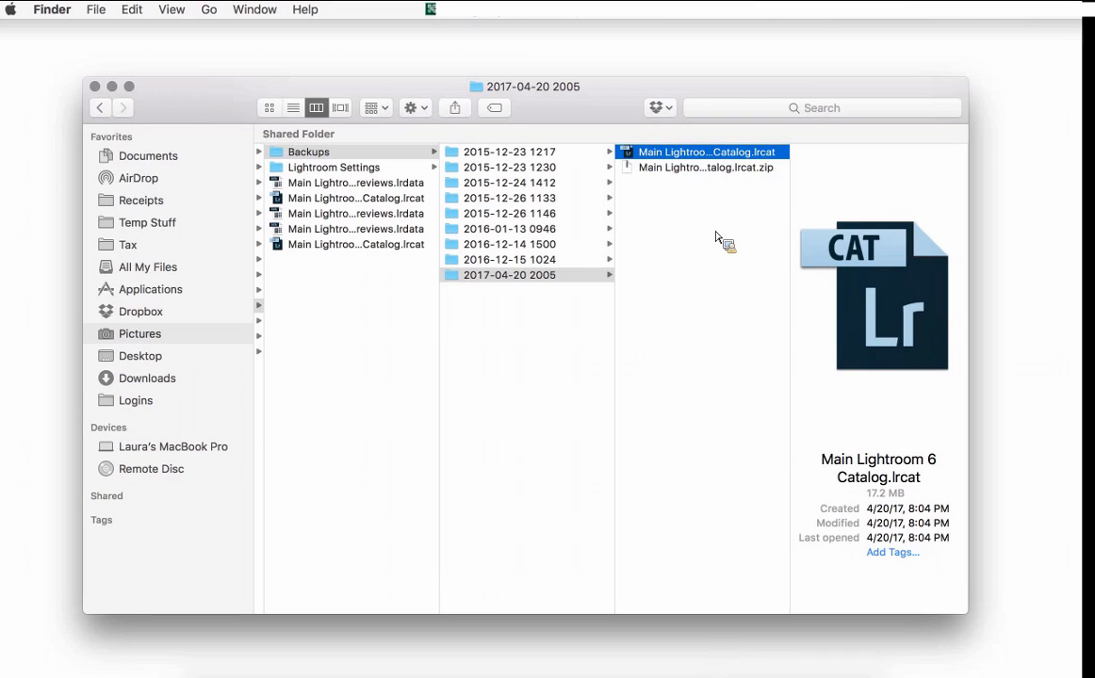
pyautogui.moveTo(715, 237); pyautogui.dragTo(0, 11)
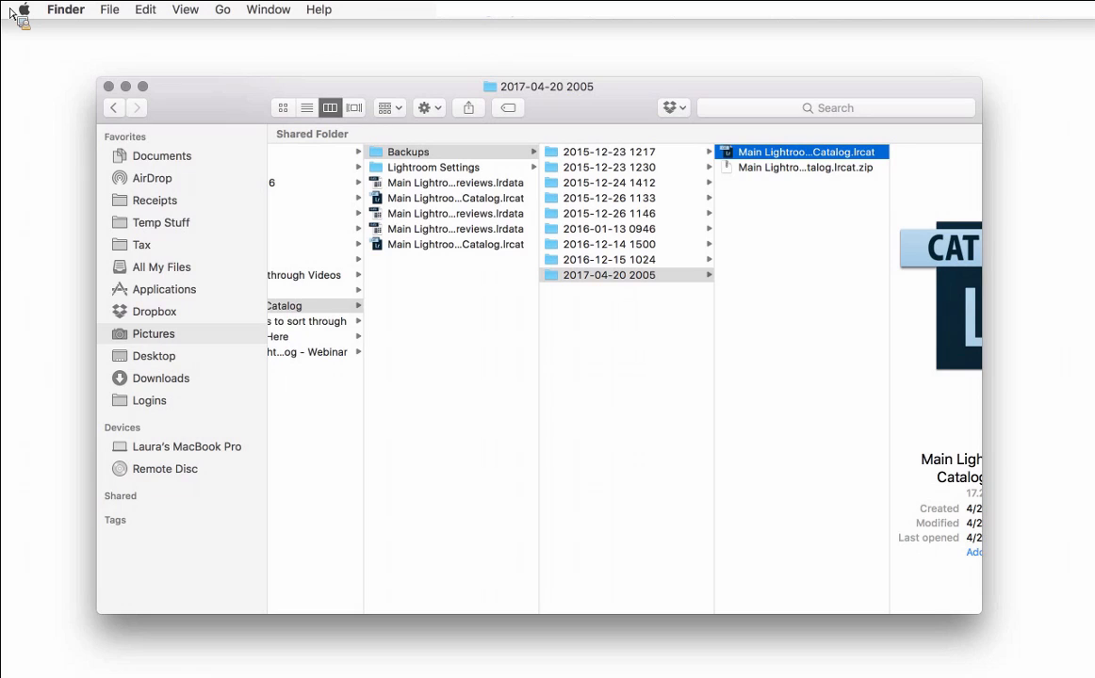
pyautogui.moveTo(12, 13); pyautogui.dragTo(864, 160)
pyautogui.moveTo(882, 157); pyautogui.dragTo(859, 257)
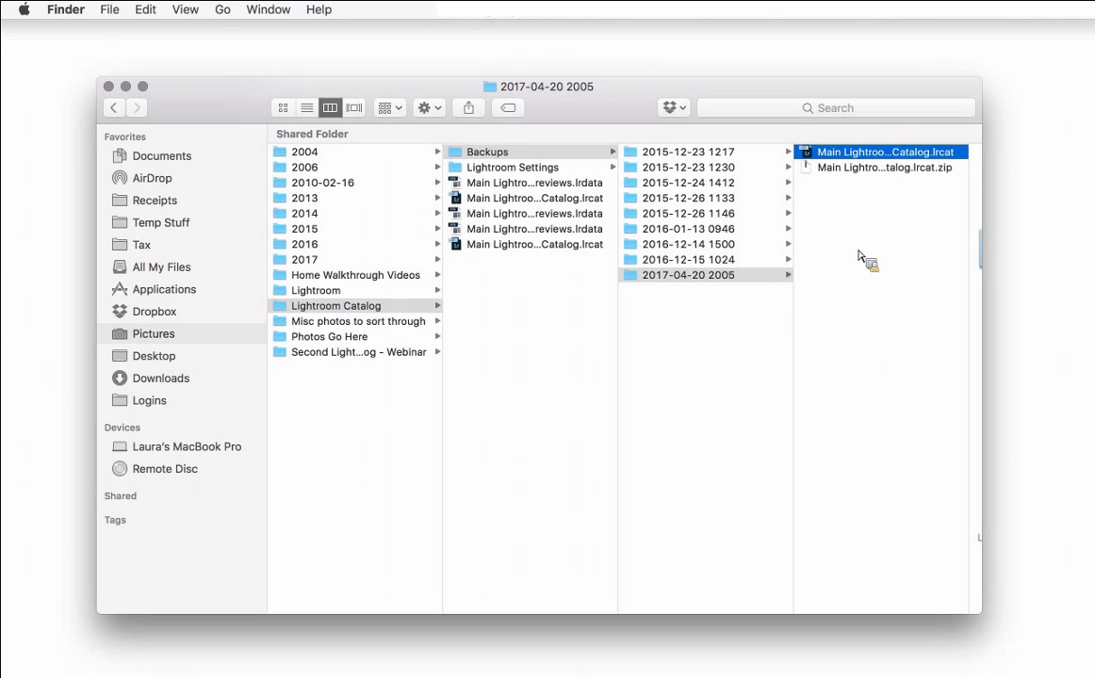
pyautogui.moveTo(859, 257); pyautogui.dragTo(757, 404)
pyautogui.moveTo(757, 403); pyautogui.dragTo(694, 336)
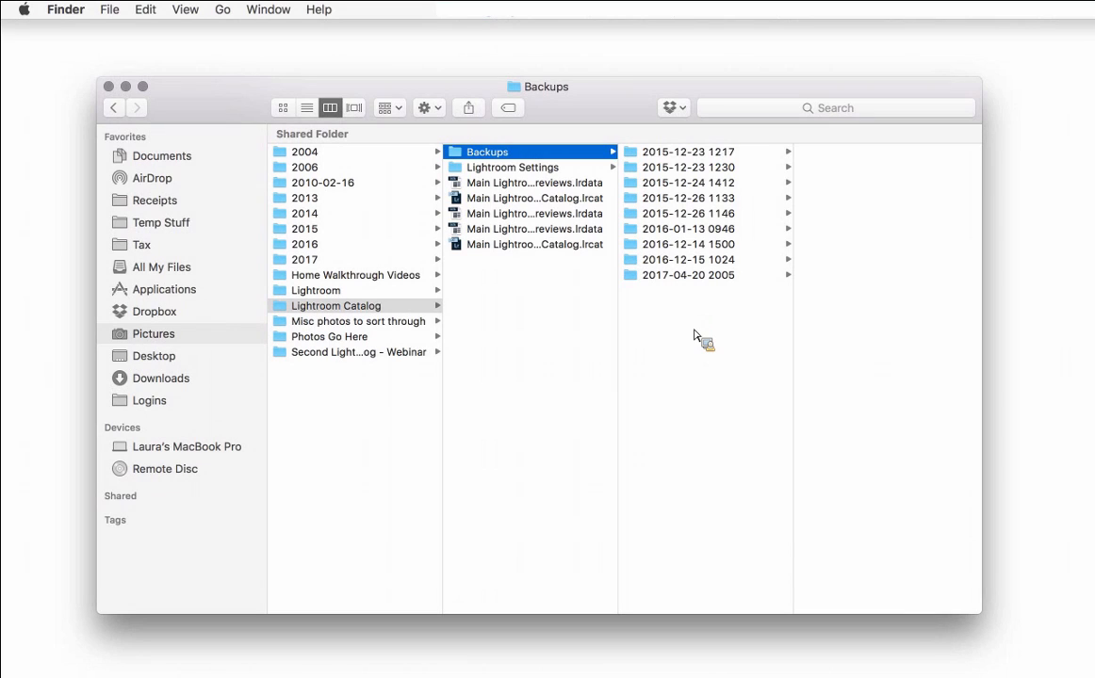
# - Select the six oldest dated backup folders in Backups and move them to the Trash
pyautogui.moveTo(694, 337); pyautogui.dragTo(681, 162)
pyautogui.rightClick(680, 162)
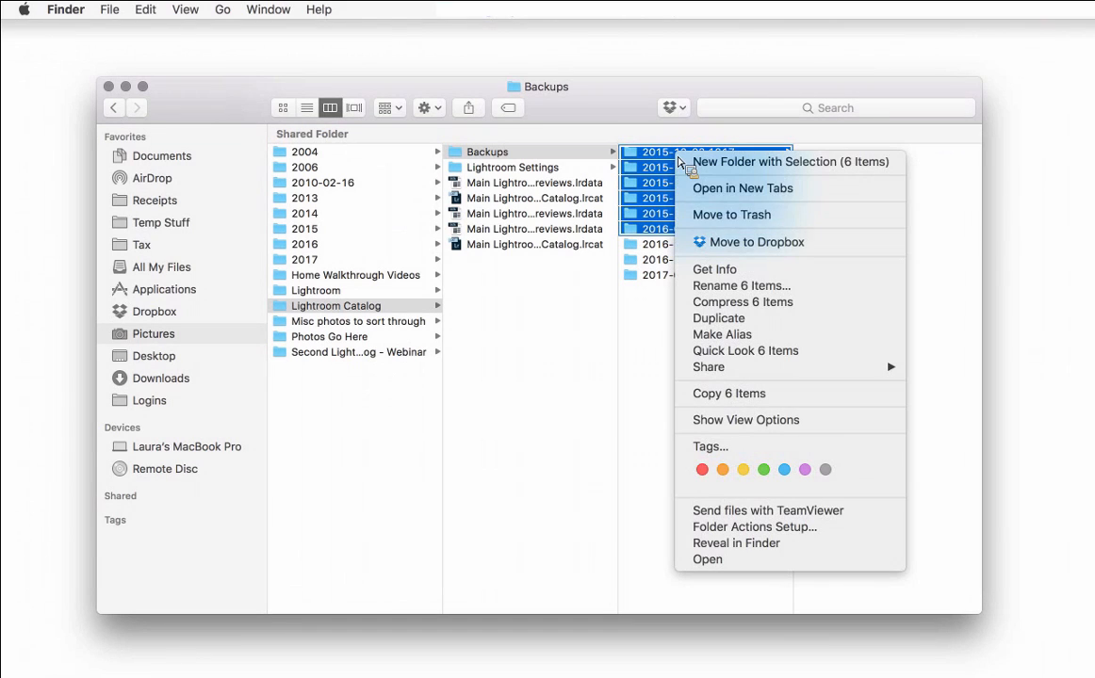
pyautogui.click(726, 215)
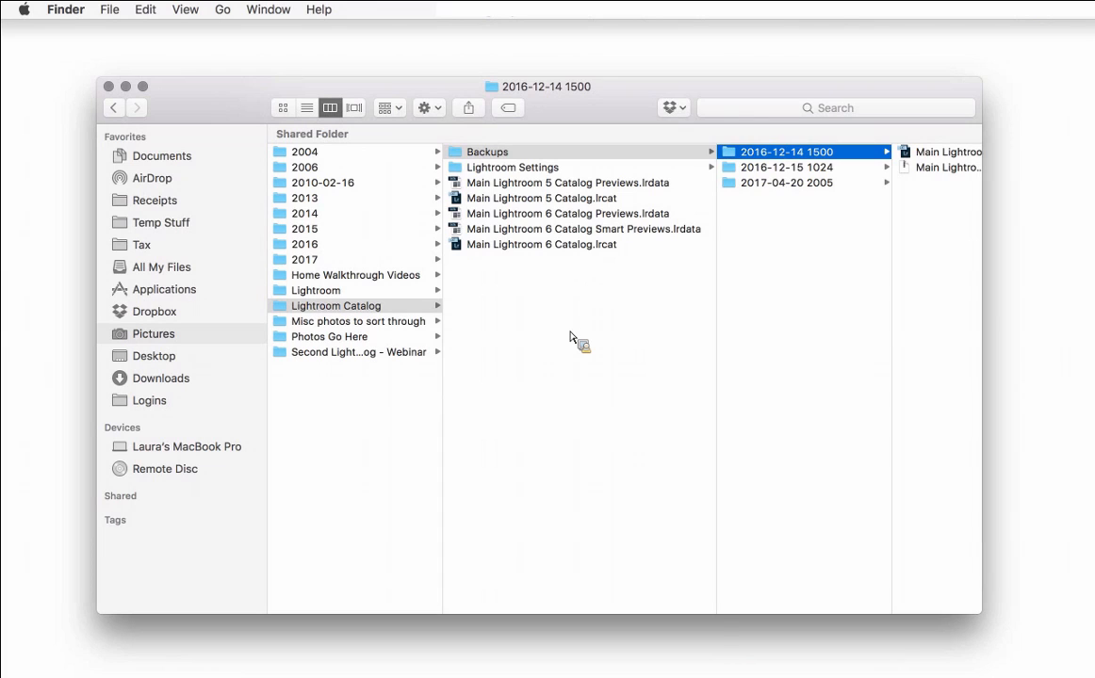
# - Select the old Main Lightroom 5 Catalog file and its previews file in the Lightroom Catalog folder
pyautogui.click(551, 184)
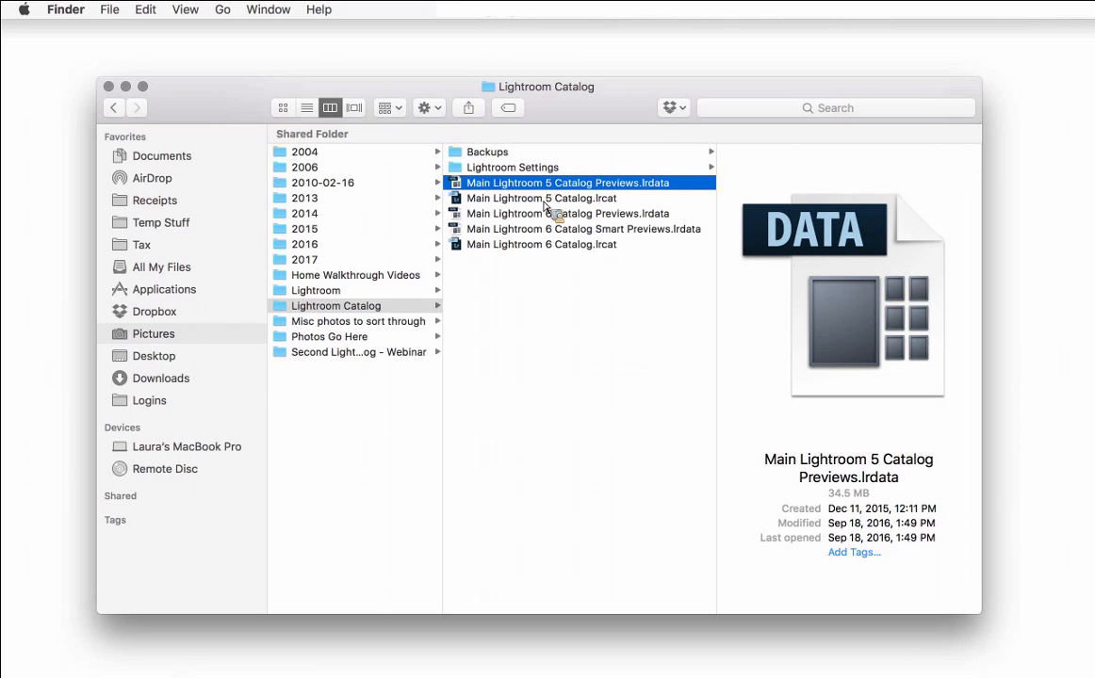
pyautogui.keyDown('shift'); pyautogui.click(545, 200); pyautogui.keyUp('shift')
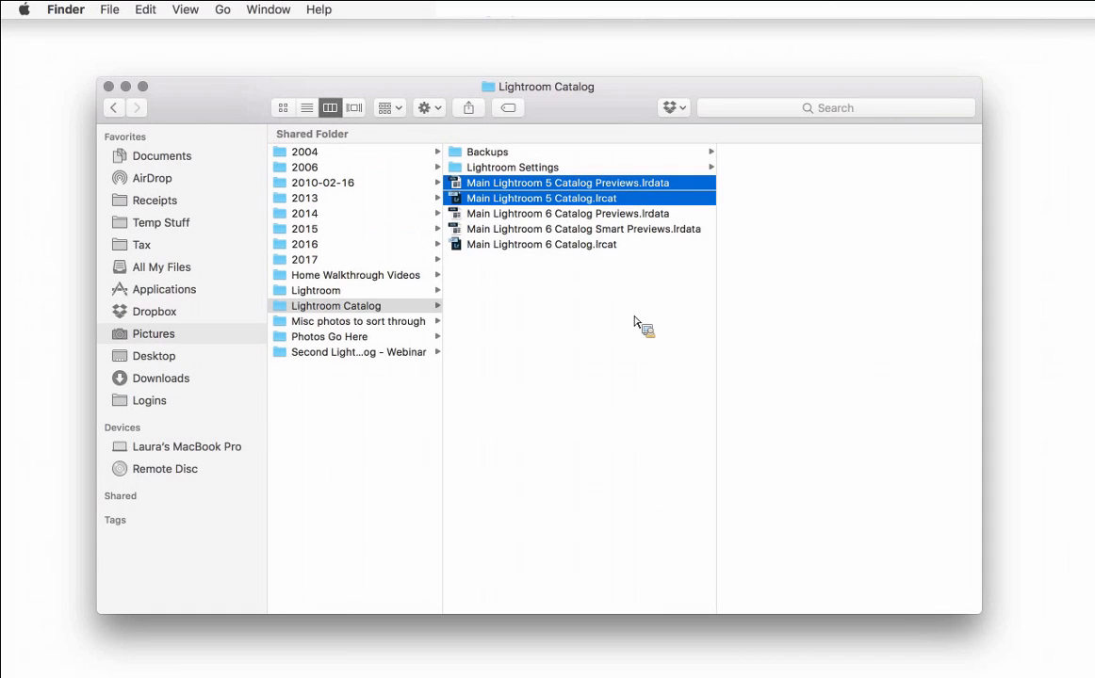
pyautogui.click(547, 323)
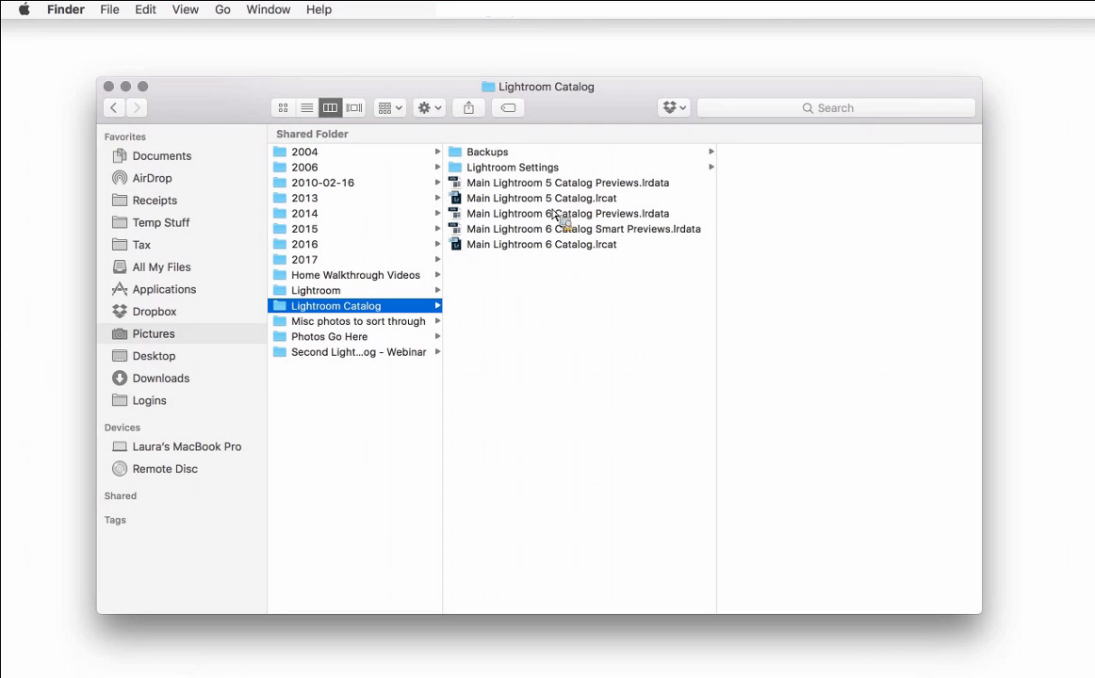
# - Open the Second Lightroom Catalog - Webinar.lrcat catalog from its folder in Finder
pyautogui.click(335, 354)
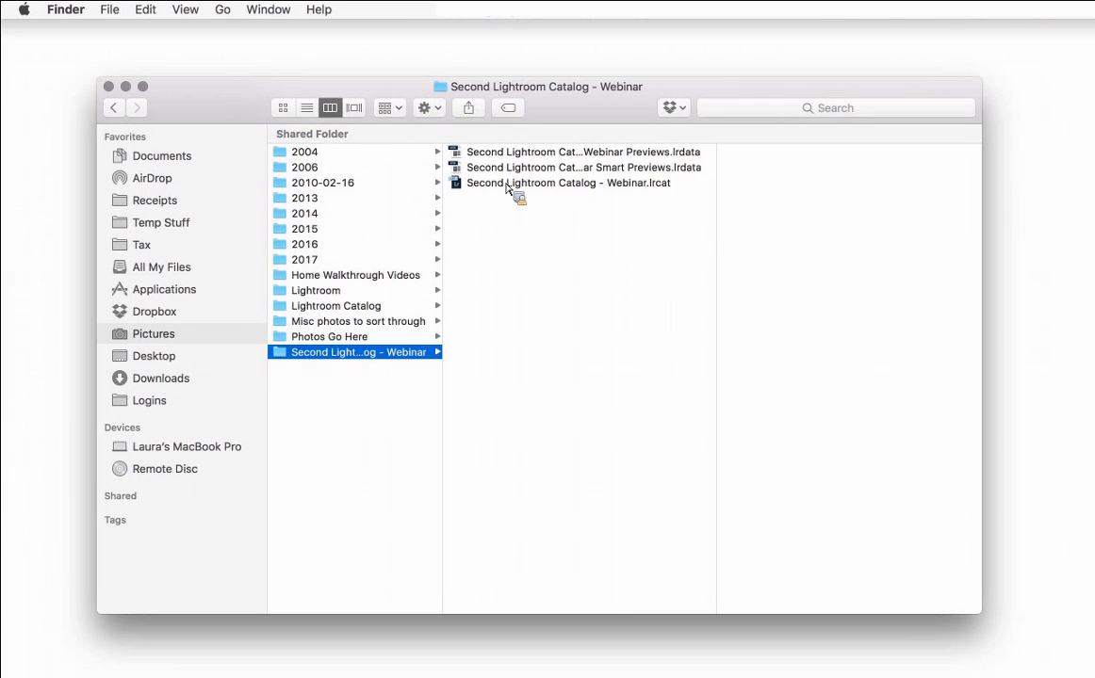
pyautogui.click(571, 184)
pyautogui.doubleClick(571, 185)
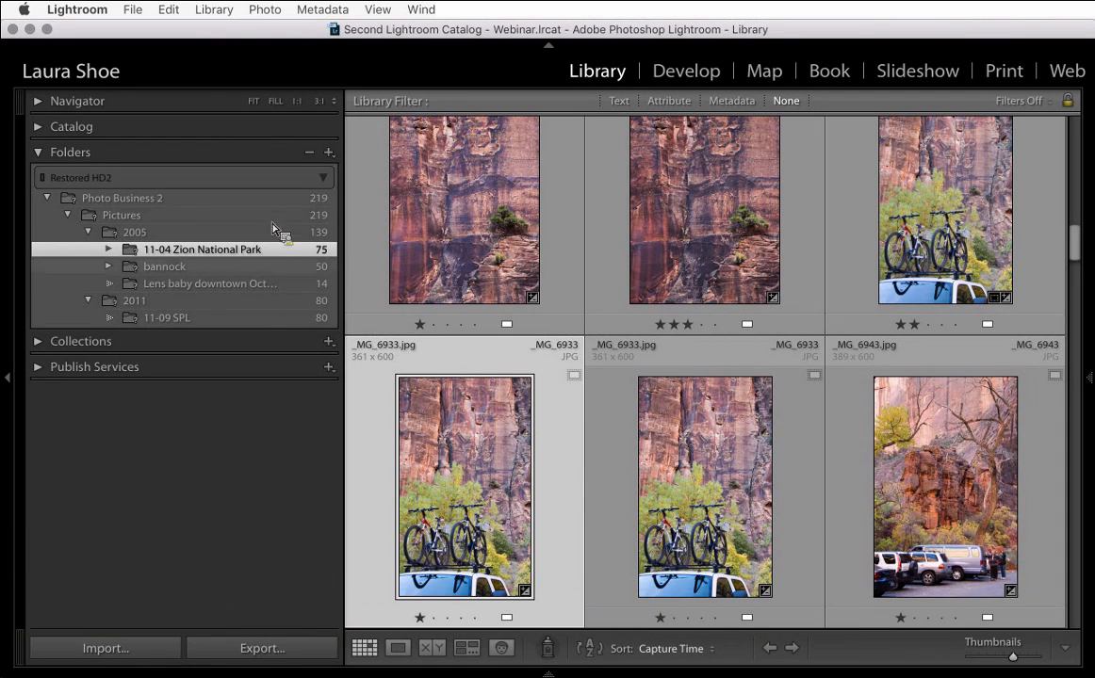
pyautogui.moveTo(369, 267); pyautogui.dragTo(369, 272)
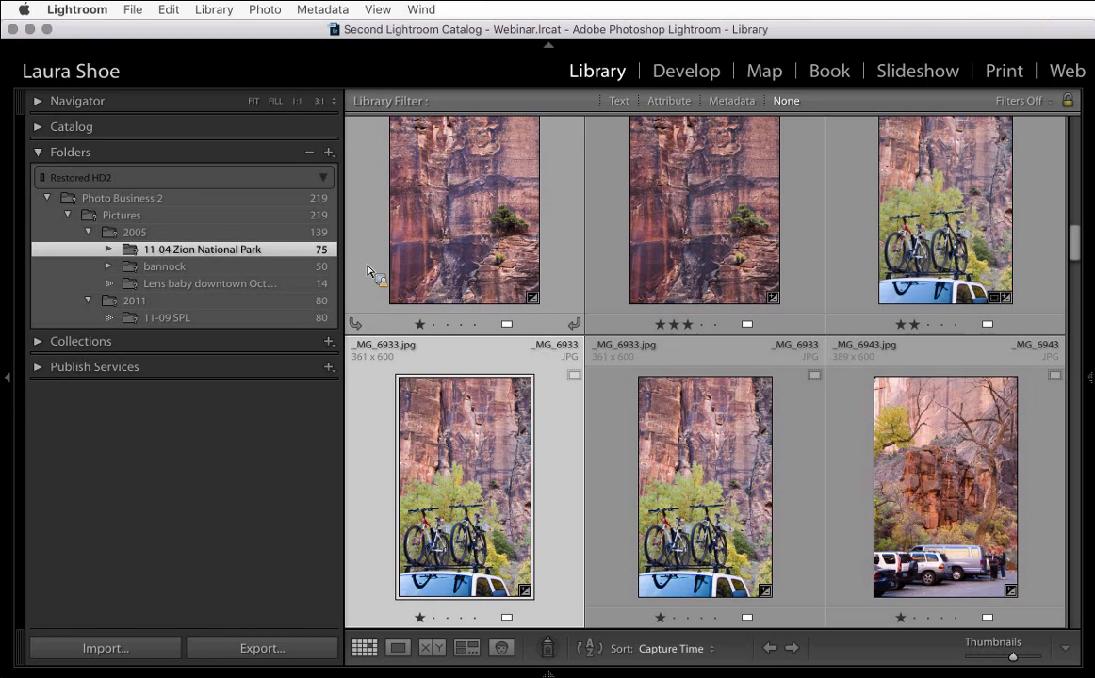
pyautogui.moveTo(368, 271); pyautogui.dragTo(257, 200)
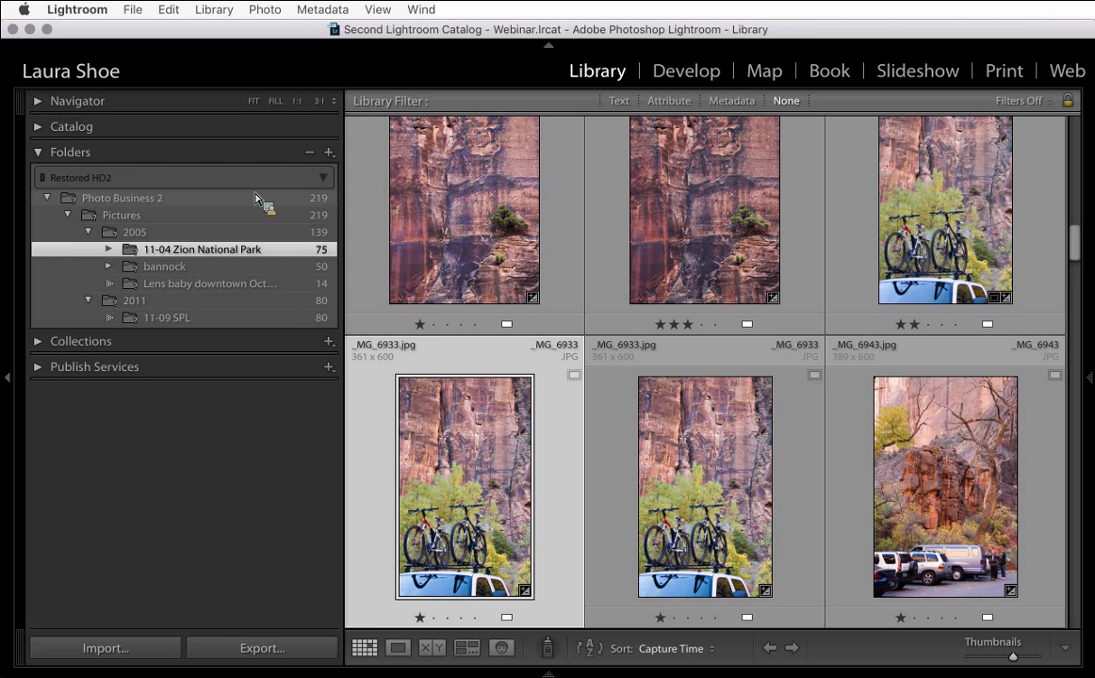
pyautogui.moveTo(256, 197); pyautogui.dragTo(225, 215)
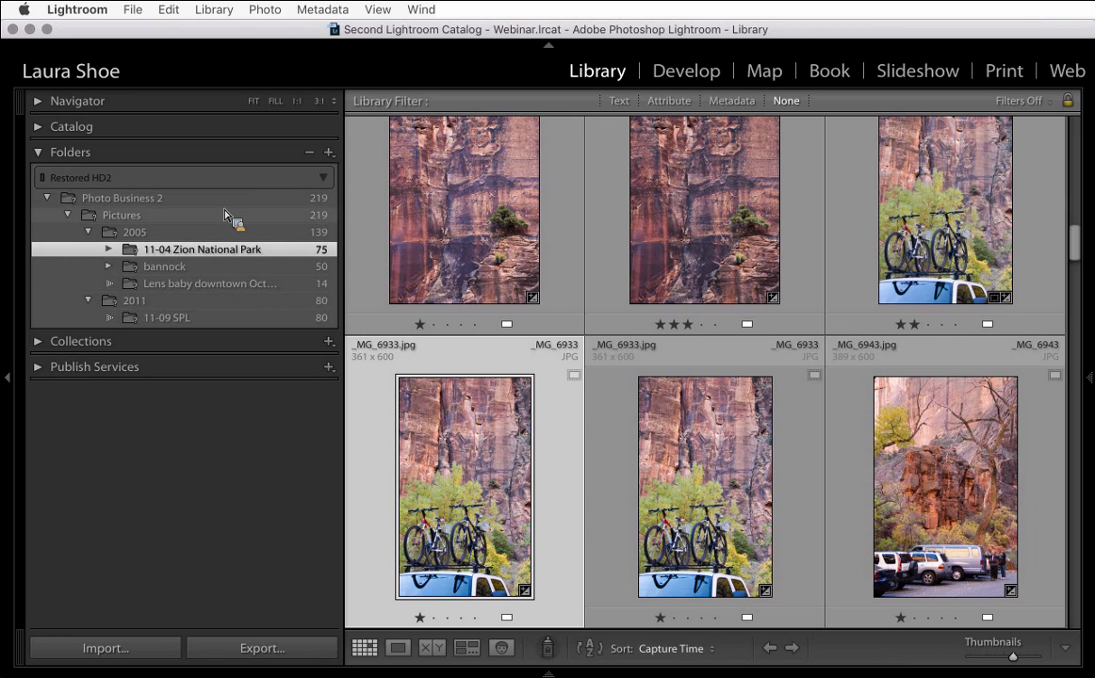
pyautogui.moveTo(225, 215); pyautogui.dragTo(225, 215)
pyautogui.moveTo(226, 215); pyautogui.dragTo(225, 215)
# - Reopen the recent Main Lightroom 6 Catalog.lrcat, relaunching Lightroom with it
pyautogui.click(137, 11)
pyautogui.moveTo(170, 72)
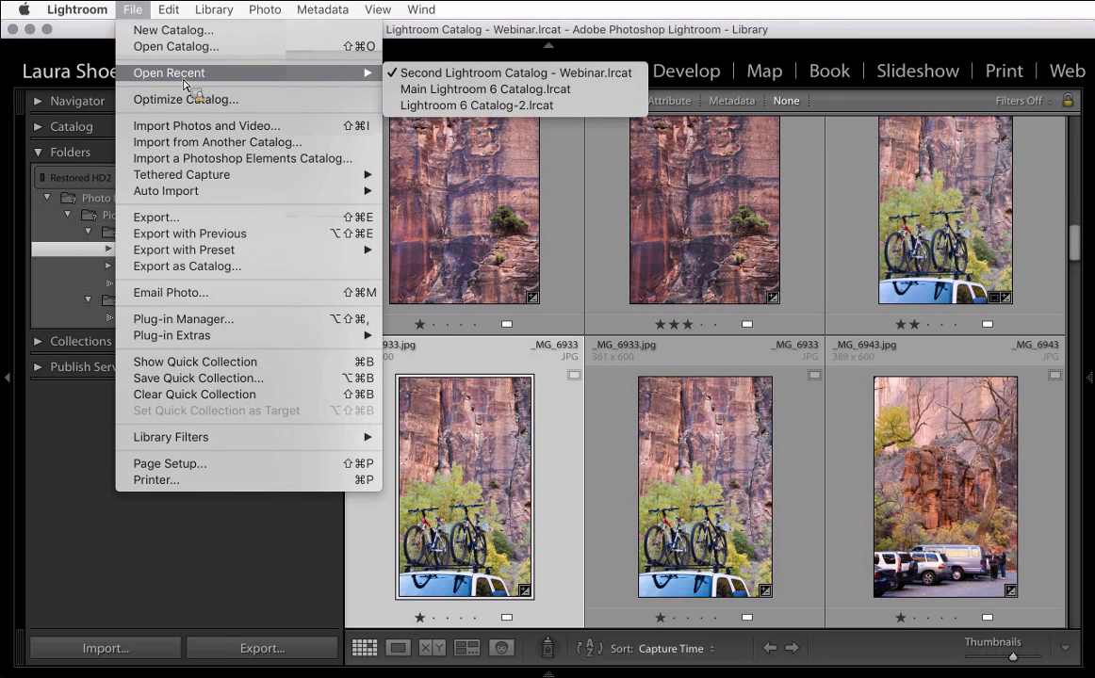
pyautogui.click(497, 95)
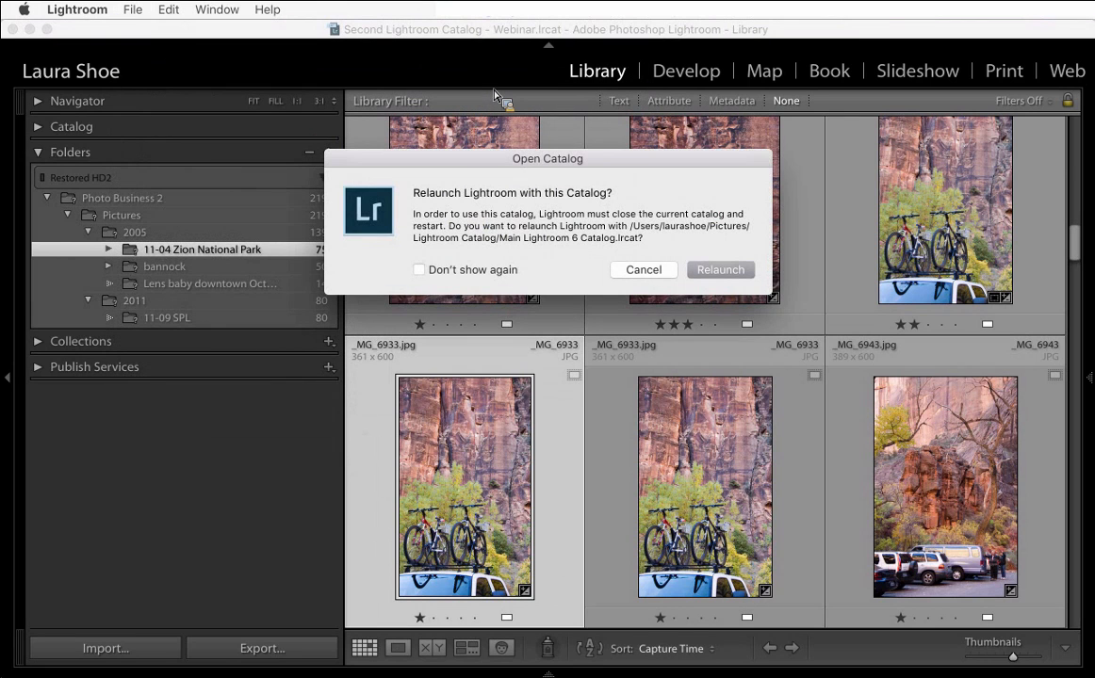
pyautogui.click(723, 270)
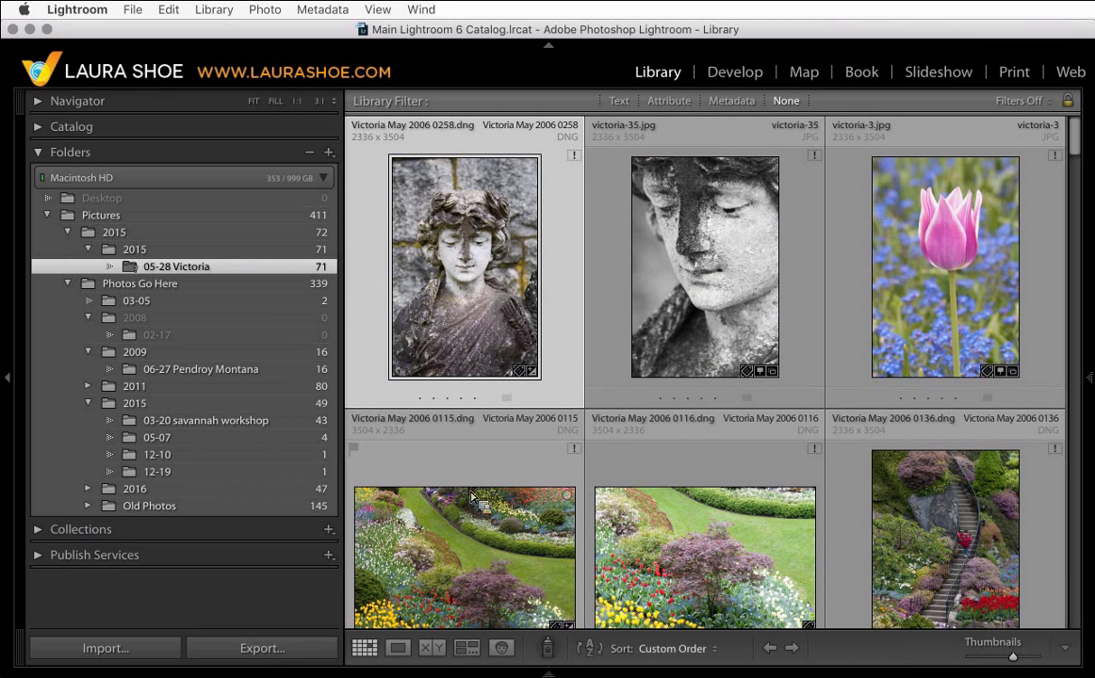
# - Switch to Finder and view the Second Lightroom Catalog - Webinar folder
pyautogui.moveTo(273, 667)
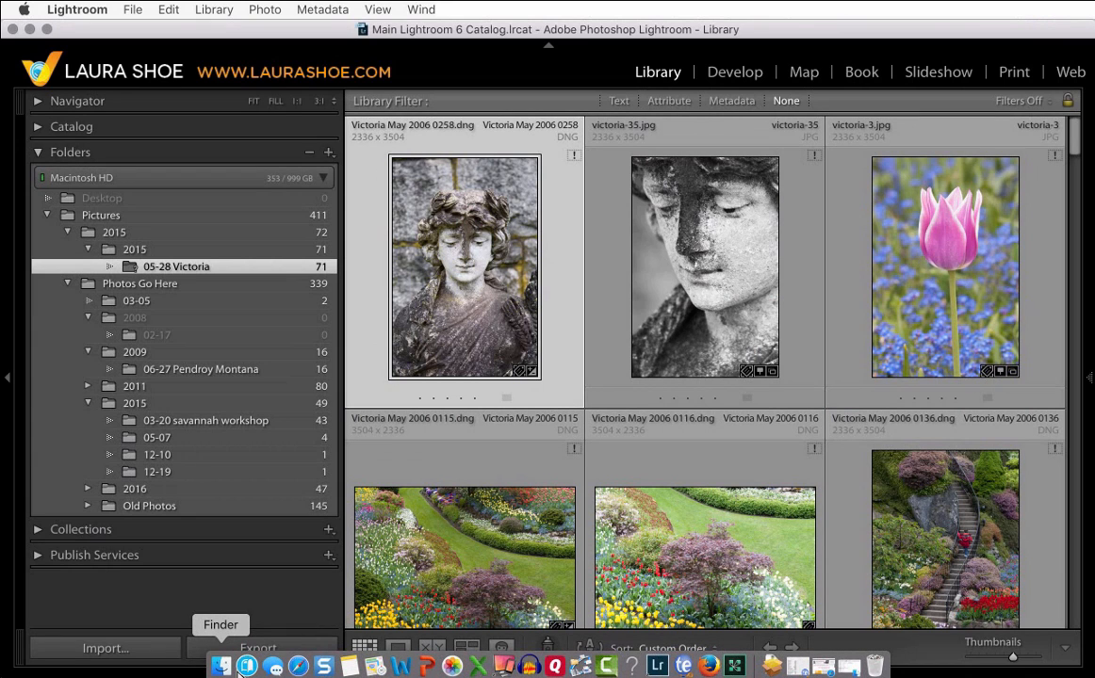
pyautogui.click(221, 667)
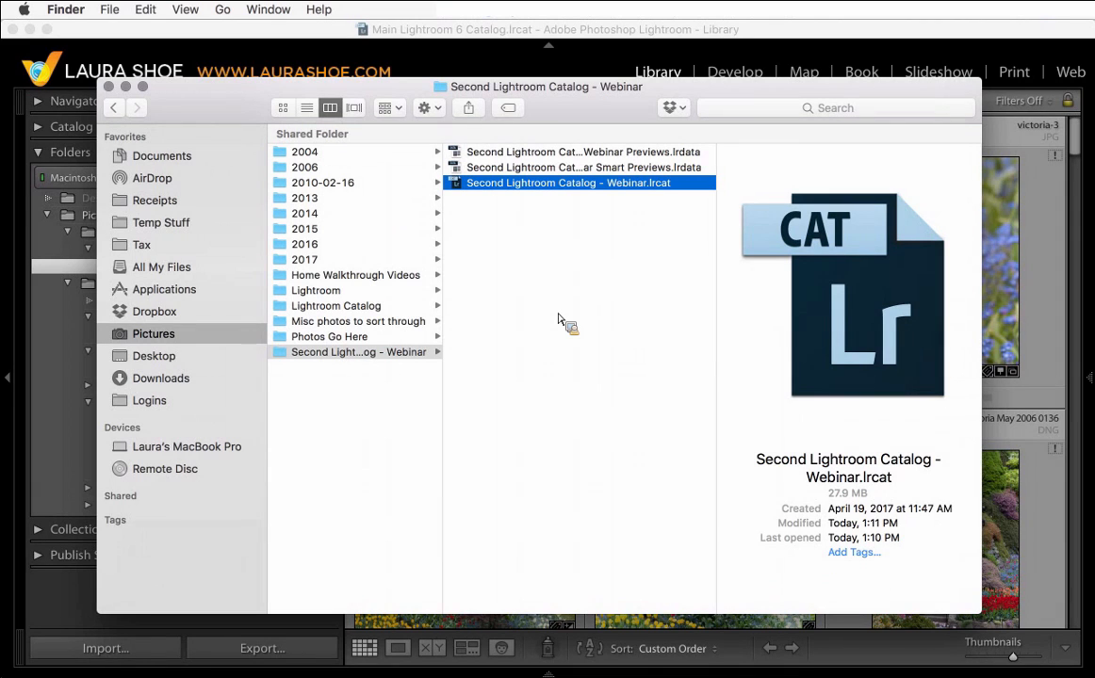
pyautogui.moveTo(558, 321)
pyautogui.mouseDown()
pyautogui.moveTo(509, 285)
pyautogui.moveTo(476, 39)
pyautogui.moveTo(540, 83)
pyautogui.moveTo(543, 331)
pyautogui.mouseUp()
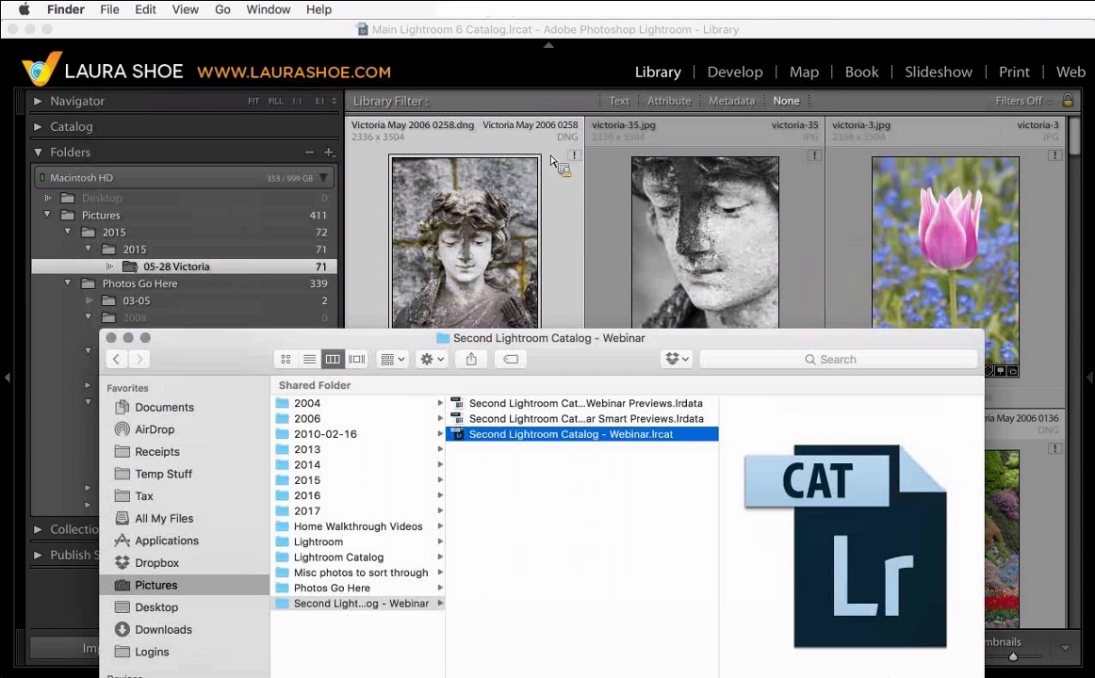
pyautogui.moveTo(437, 241); pyautogui.dragTo(204, 242)
pyautogui.moveTo(205, 244); pyautogui.dragTo(212, 356)
pyautogui.moveTo(211, 361); pyautogui.dragTo(224, 108)
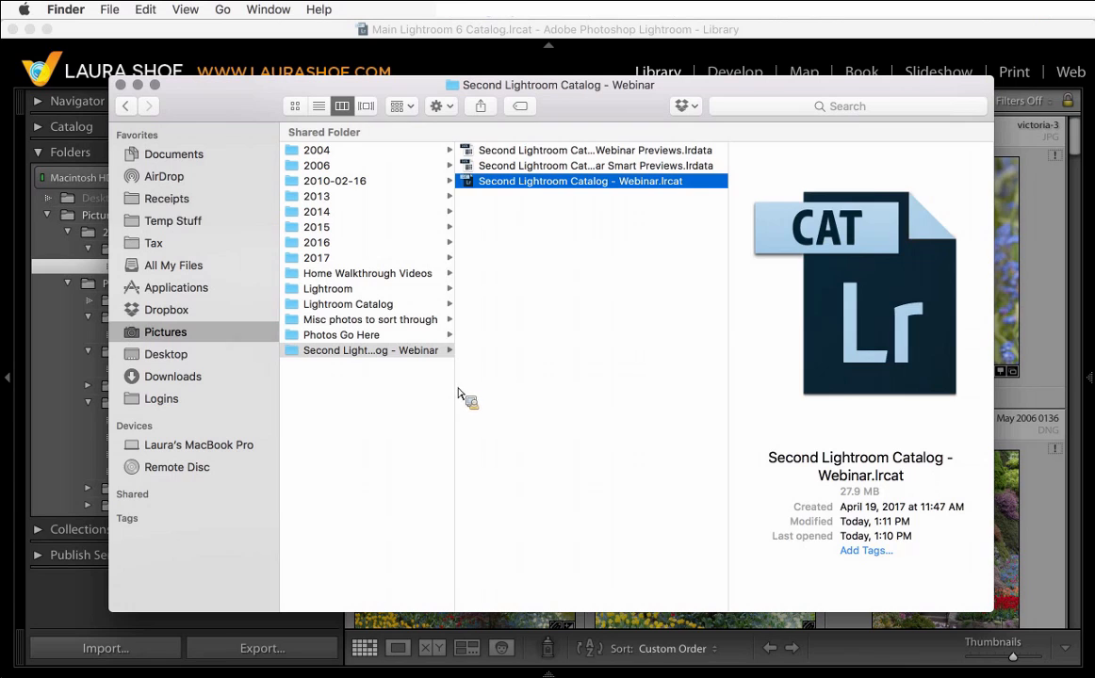
pyautogui.moveTo(457, 398); pyautogui.dragTo(524, 396)
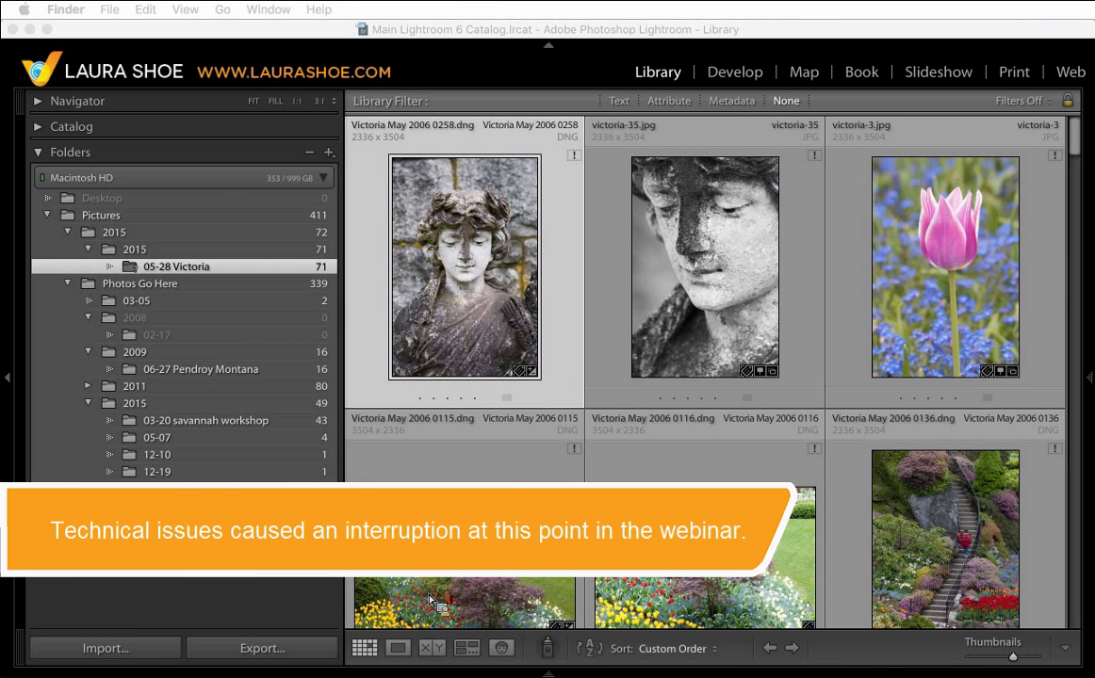
pyautogui.rightClick(220, 667)
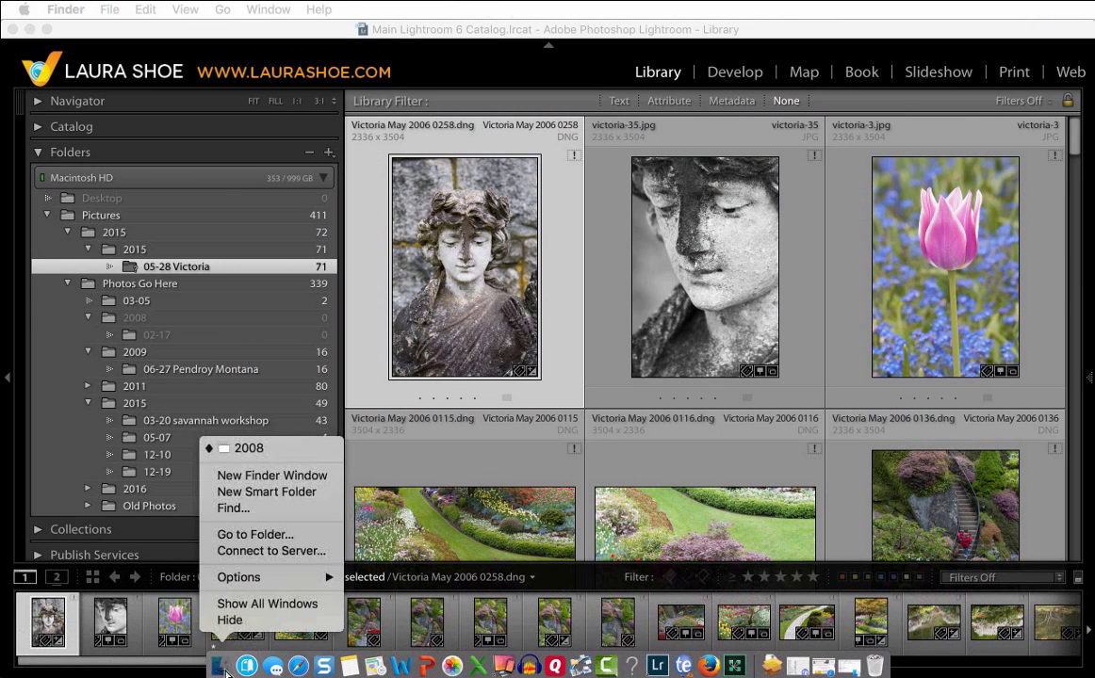
pyautogui.click(228, 669)
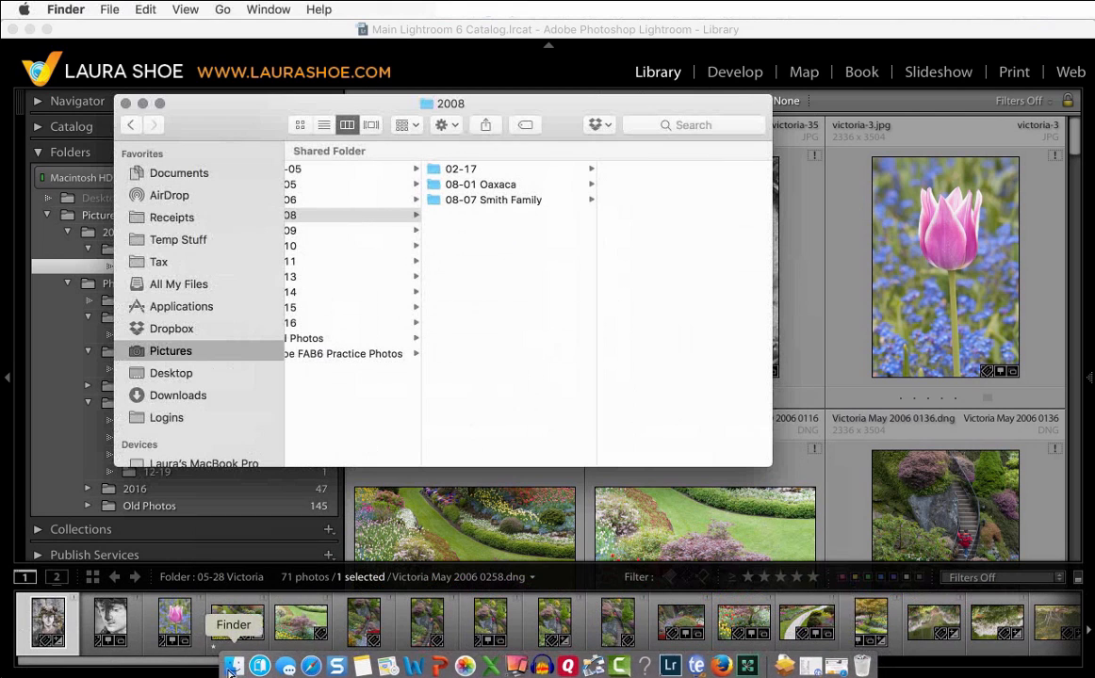
pyautogui.moveTo(671, 598); pyautogui.dragTo(418, 260)
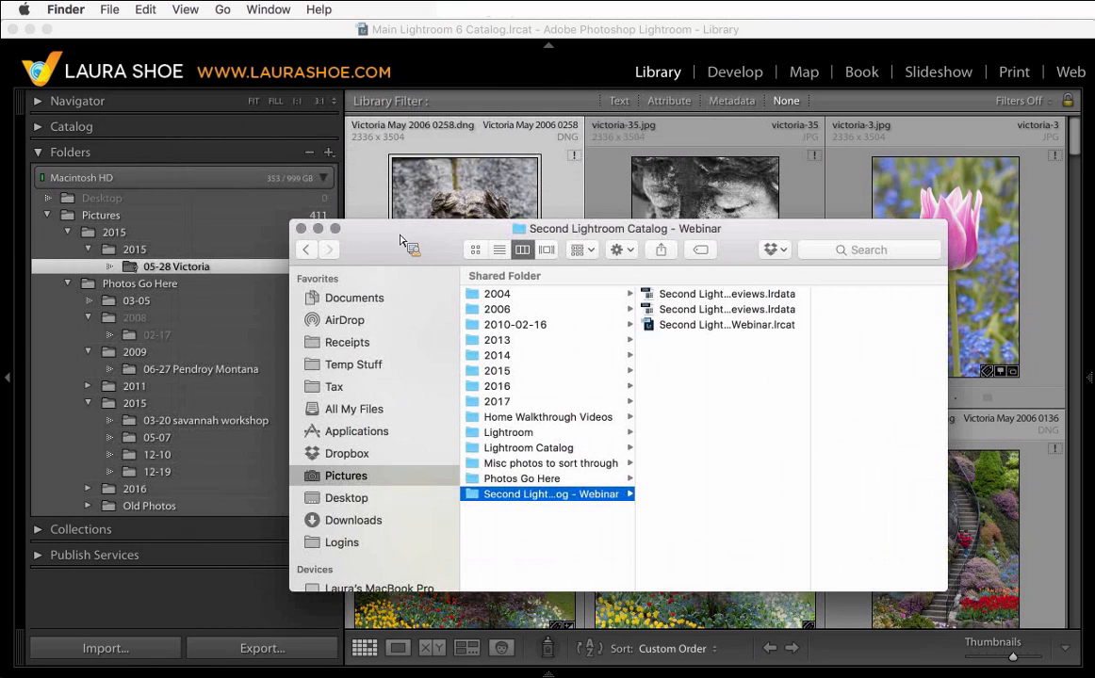
pyautogui.click(462, 29)
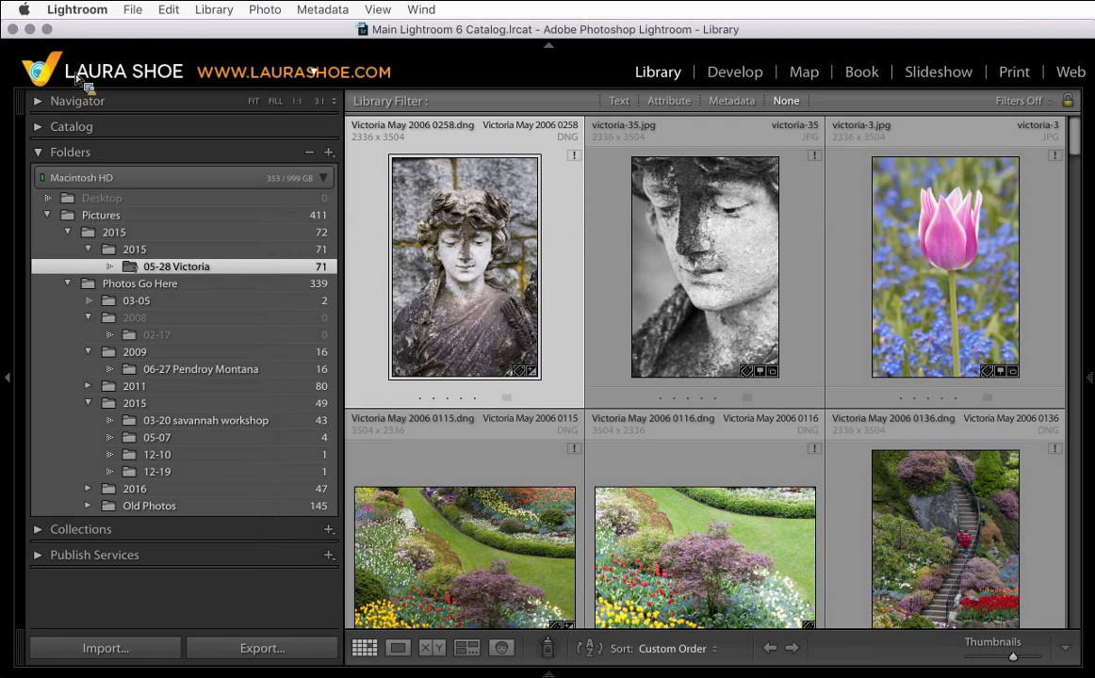
pyautogui.click(133, 11)
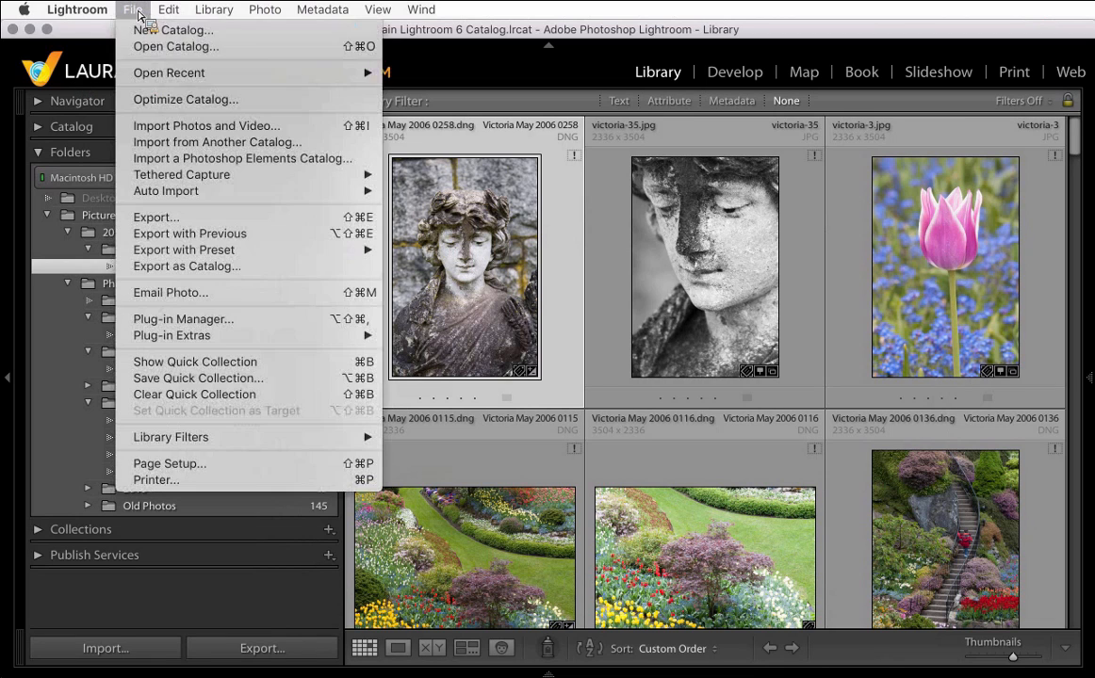
pyautogui.moveTo(169, 73)
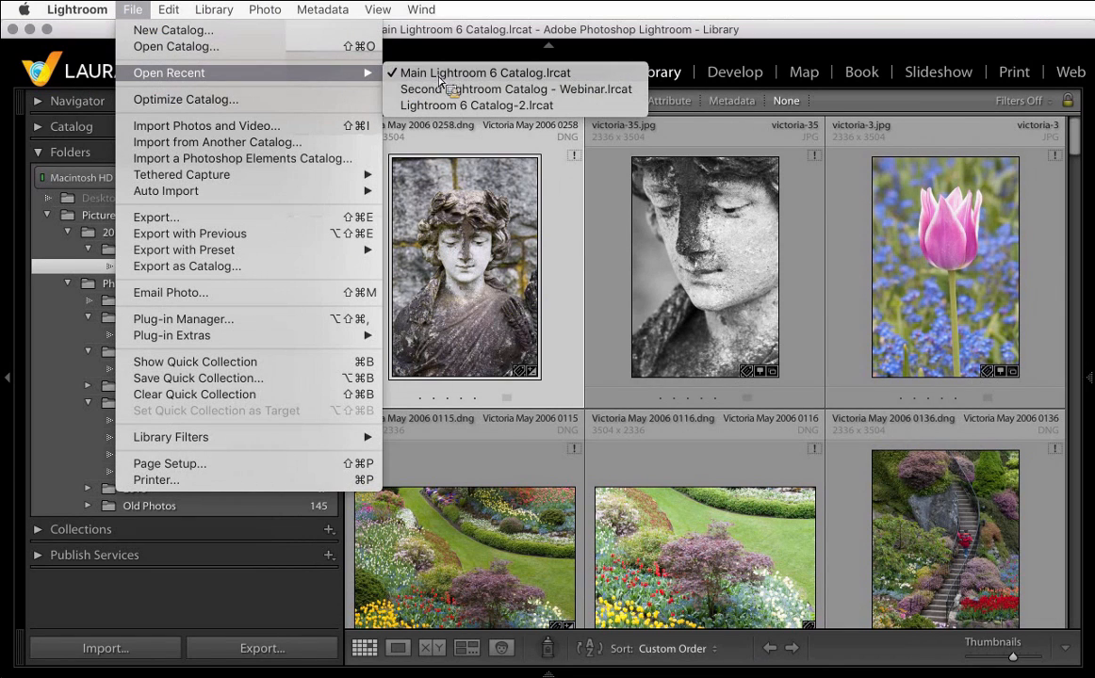
pyautogui.click(453, 38)
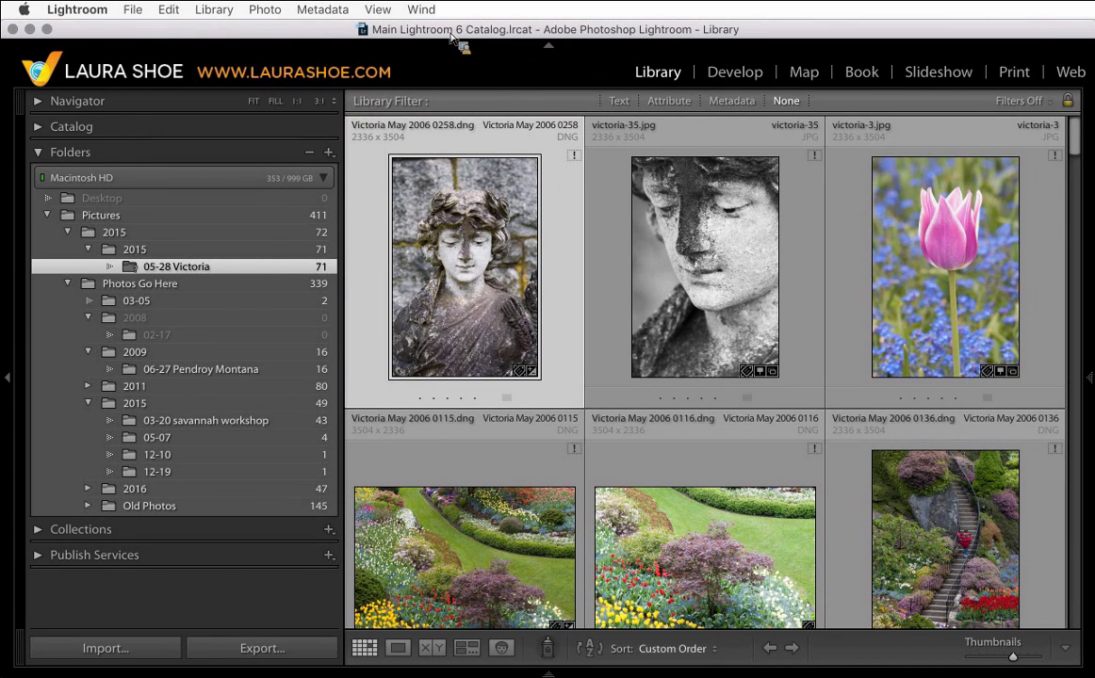
# - Import from another catalog, choosing Second Lightroom Catalog - Webinar.lrcat in the Second Lightroom Catalog - Webinar folder
pyautogui.click(133, 10)
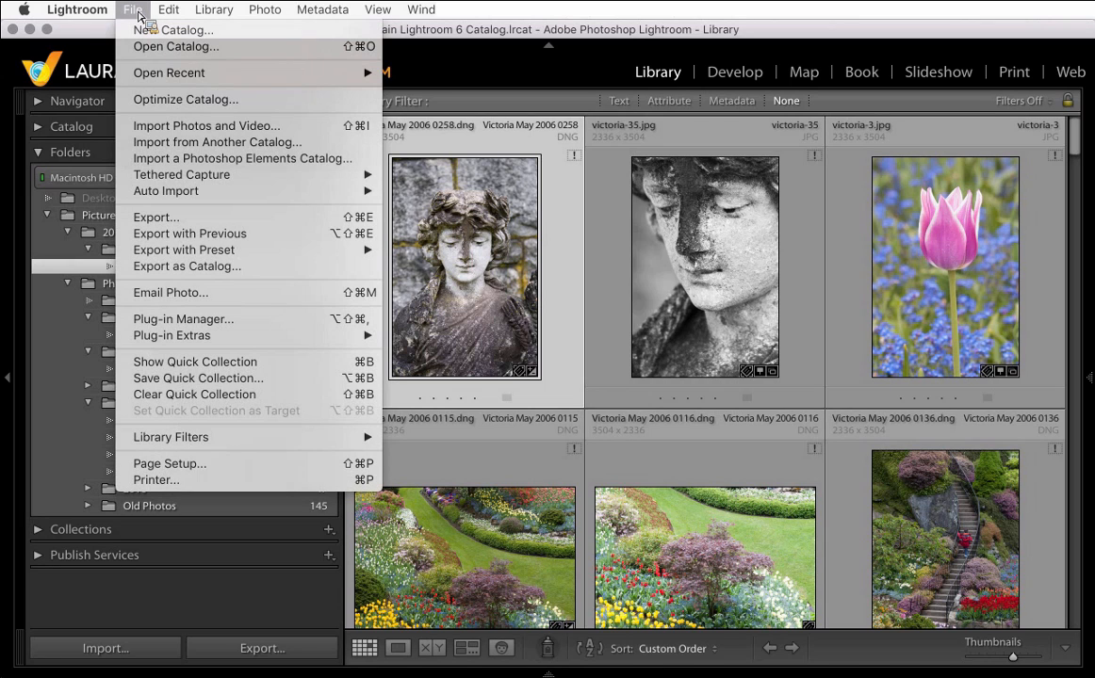
pyautogui.click(182, 146)
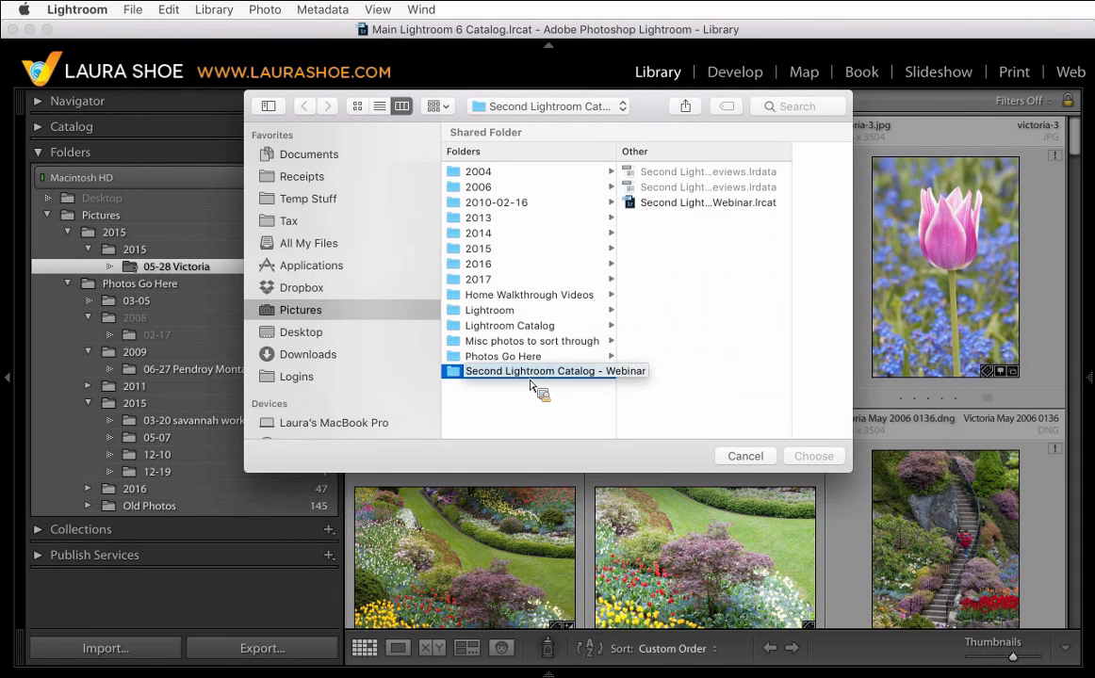
pyautogui.click(316, 319)
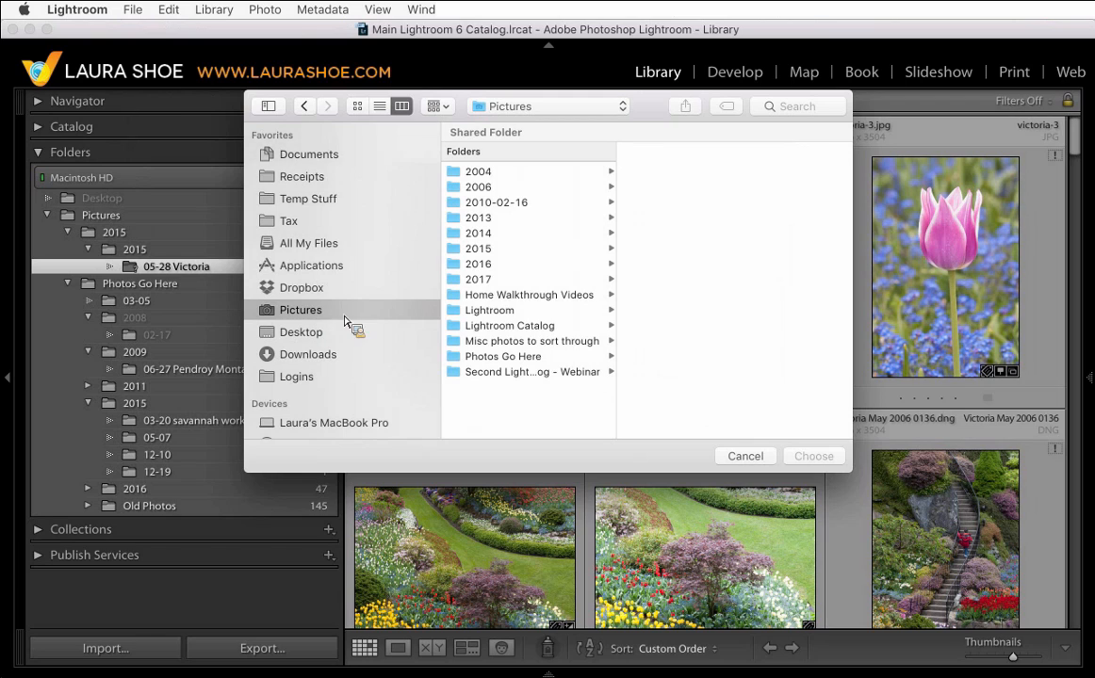
pyautogui.click(492, 373)
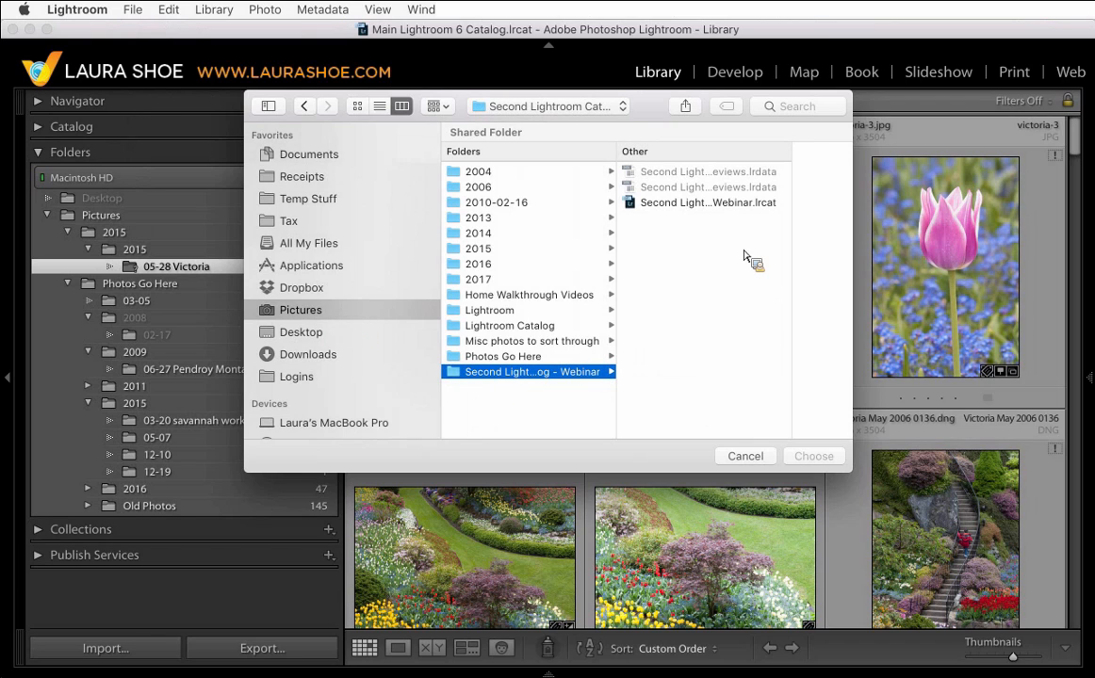
pyautogui.click(697, 206)
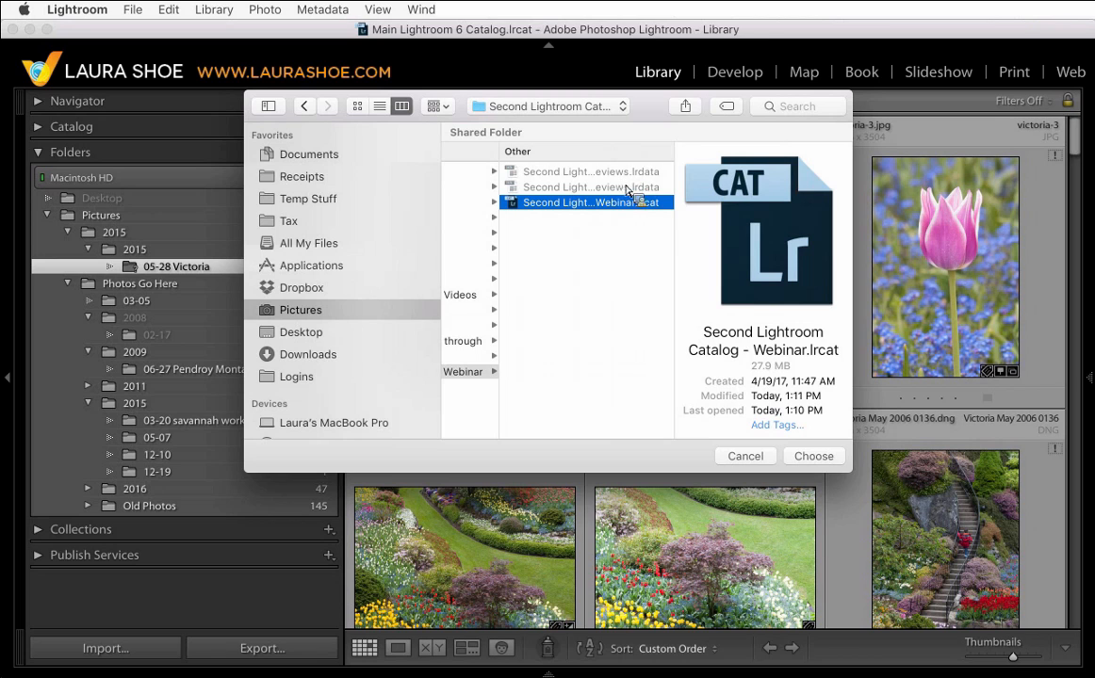
pyautogui.click(808, 457)
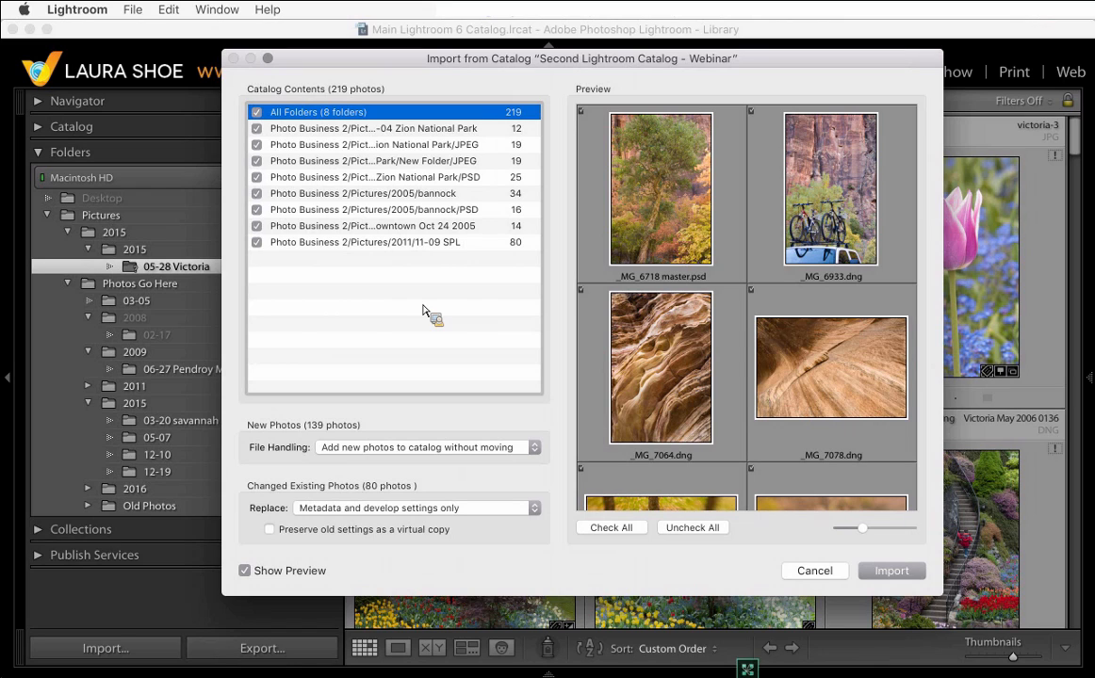
# - Uncheck and recheck the Zion National Park folder in the catalog contents list
pyautogui.click(257, 131)
pyautogui.click(256, 130)
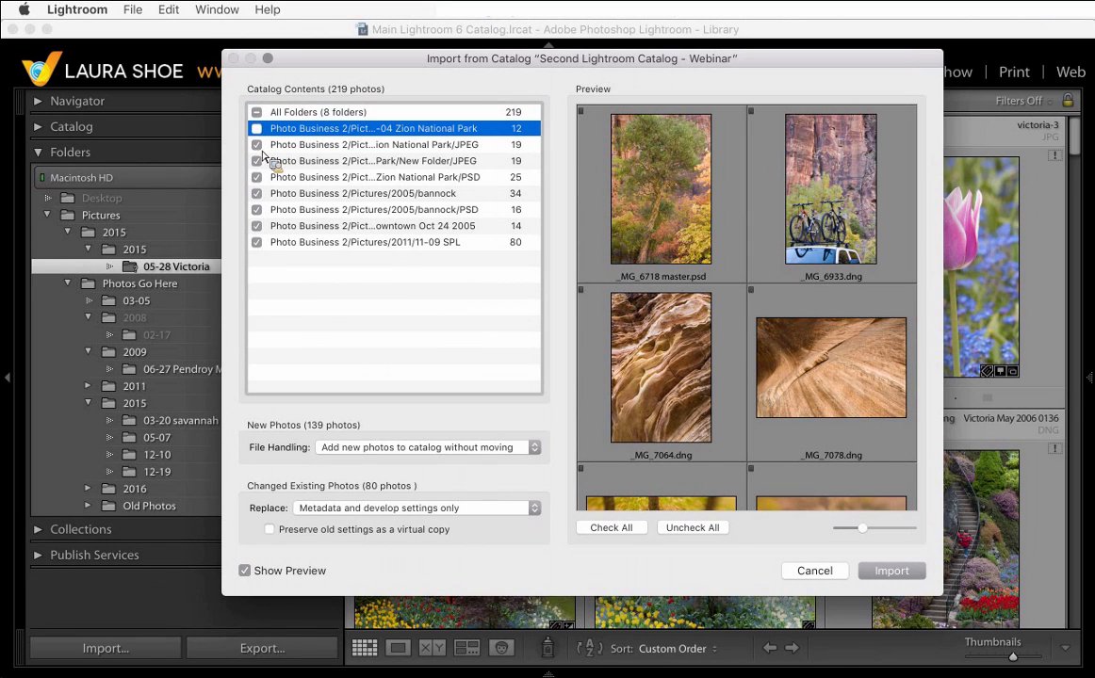
pyautogui.click(256, 129)
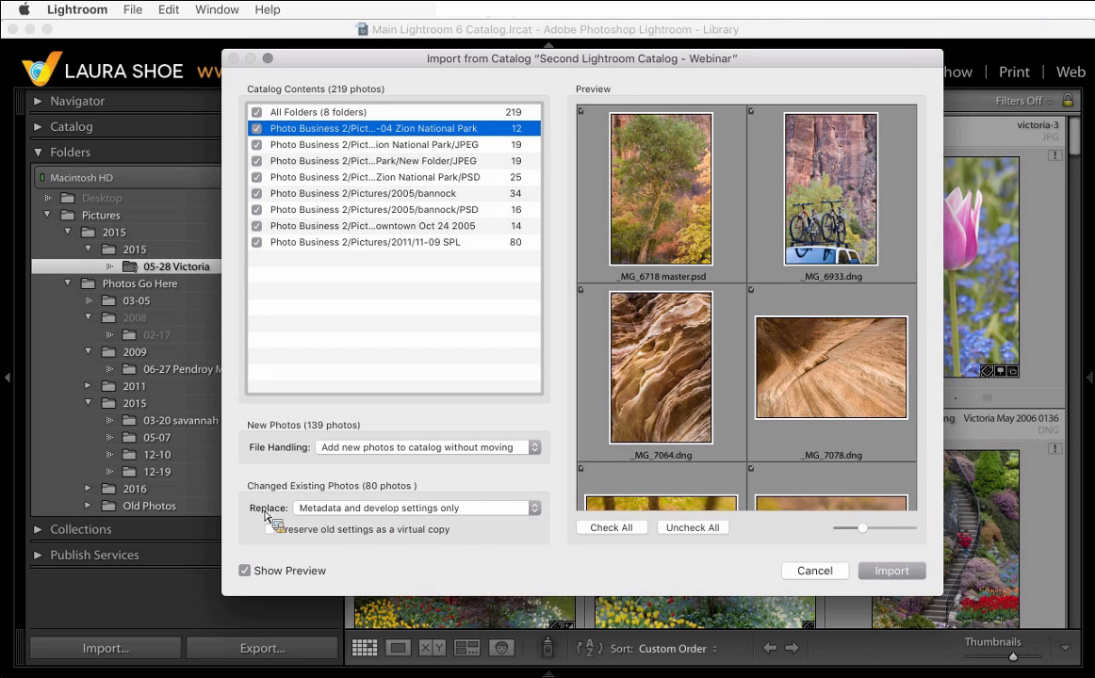
# - Set the Replace option for changed existing photos to Nothing
pyautogui.click(535, 509)
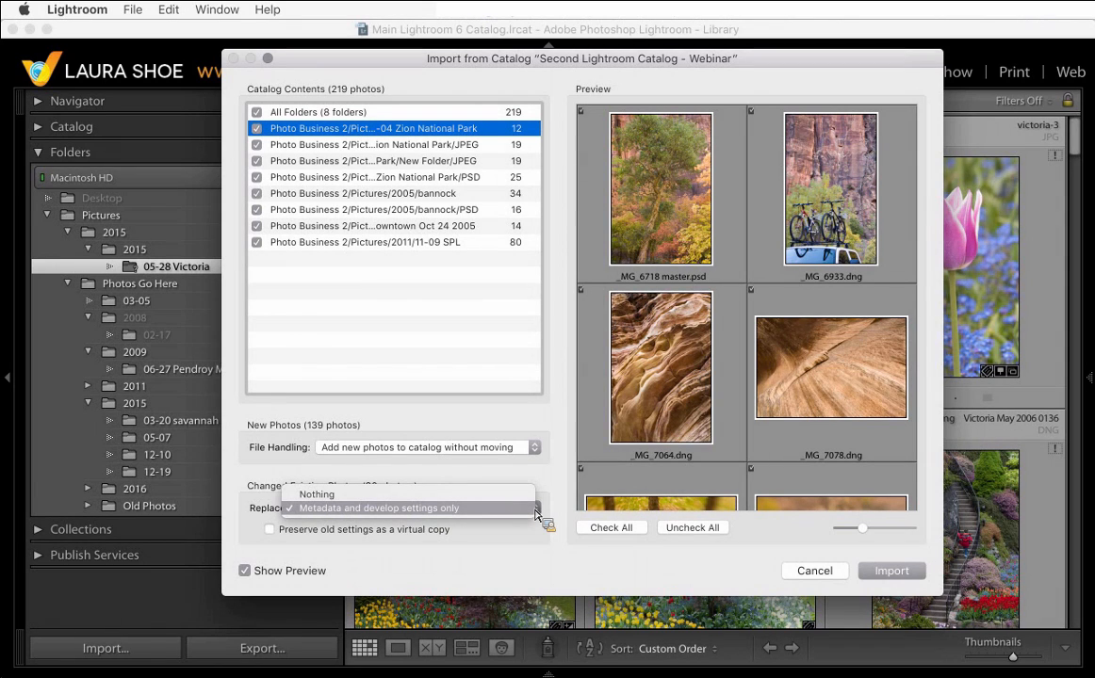
pyautogui.click(415, 495)
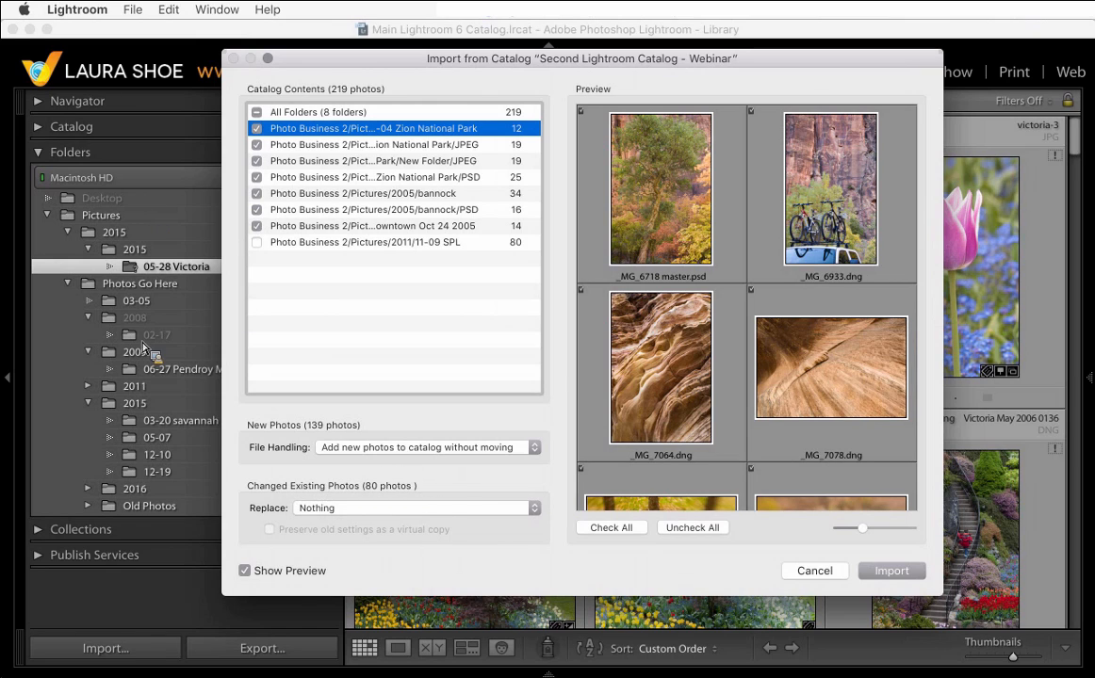
# - Set Replace back to Metadata and develop settings only, toggling Preserve old settings as a virtual copy on and off
pyautogui.click(325, 509)
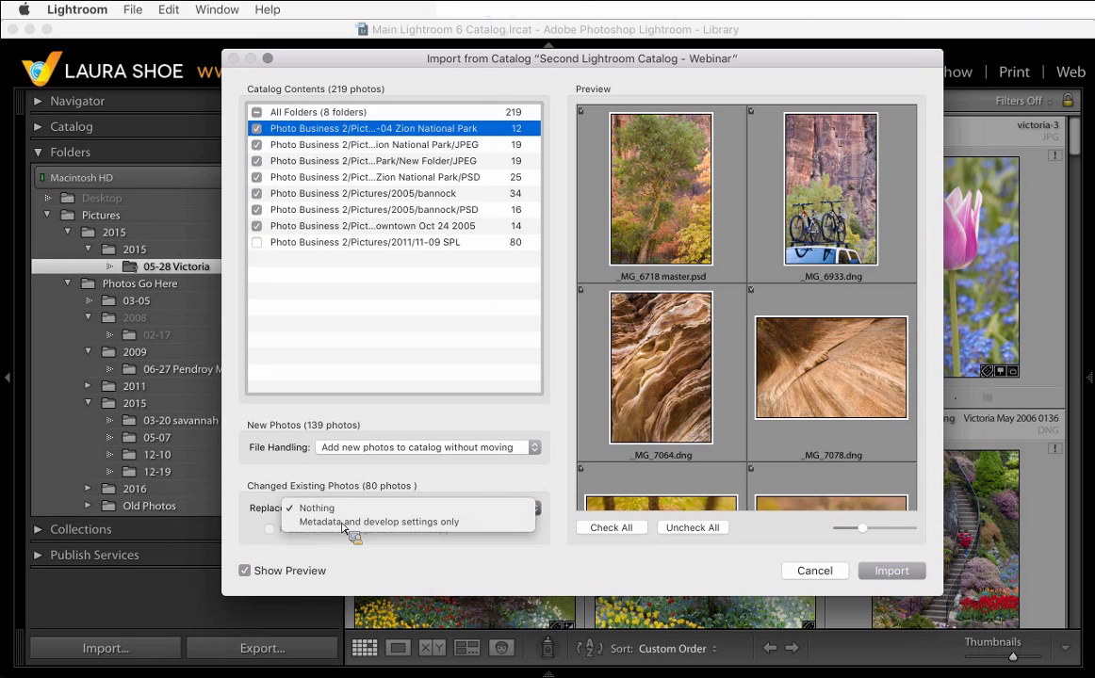
pyautogui.click(345, 524)
pyautogui.click(270, 531)
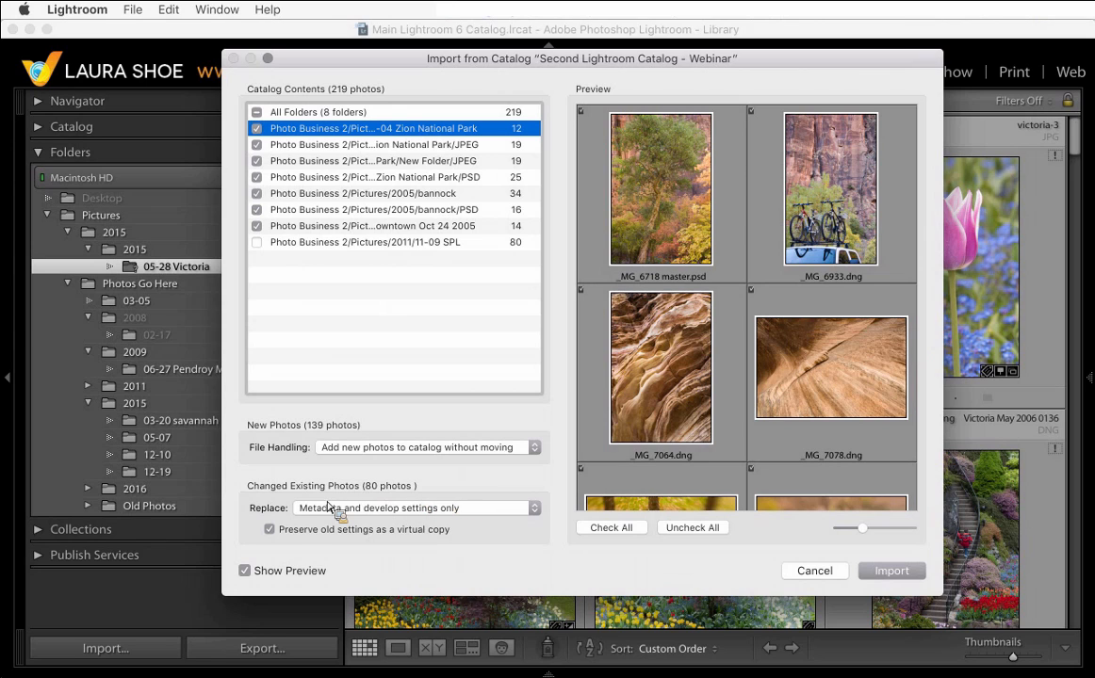
pyautogui.click(270, 531)
# - Keep Metadata and develop settings only as the Replace option and import the checked folders from the catalog
pyautogui.click(346, 511)
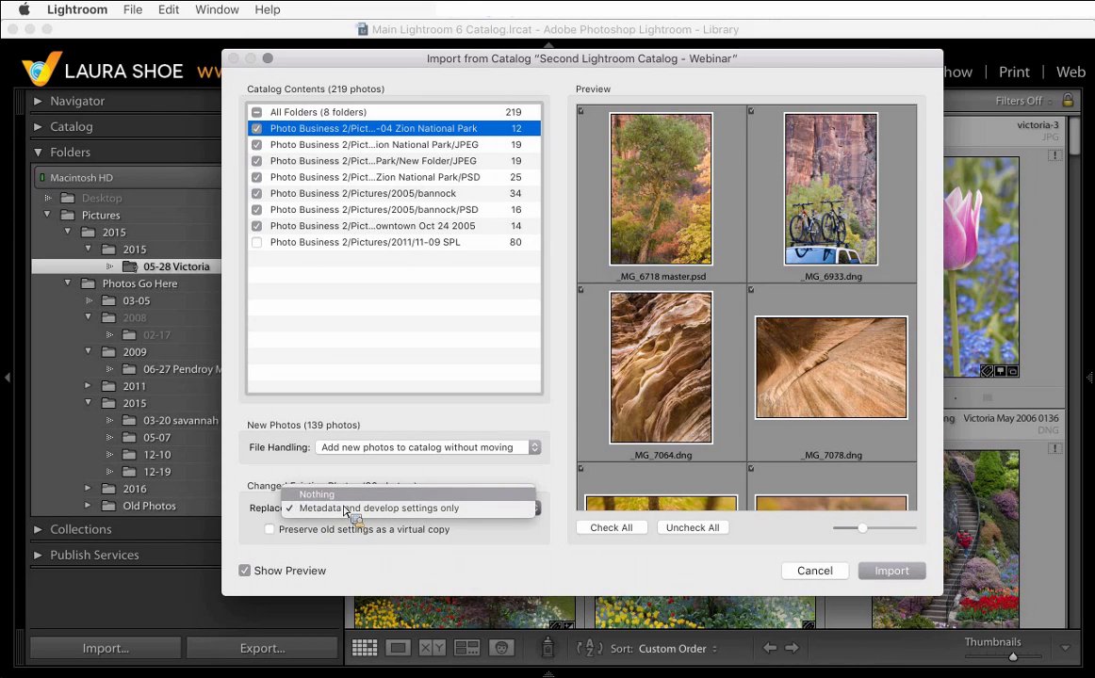
pyautogui.click(324, 511)
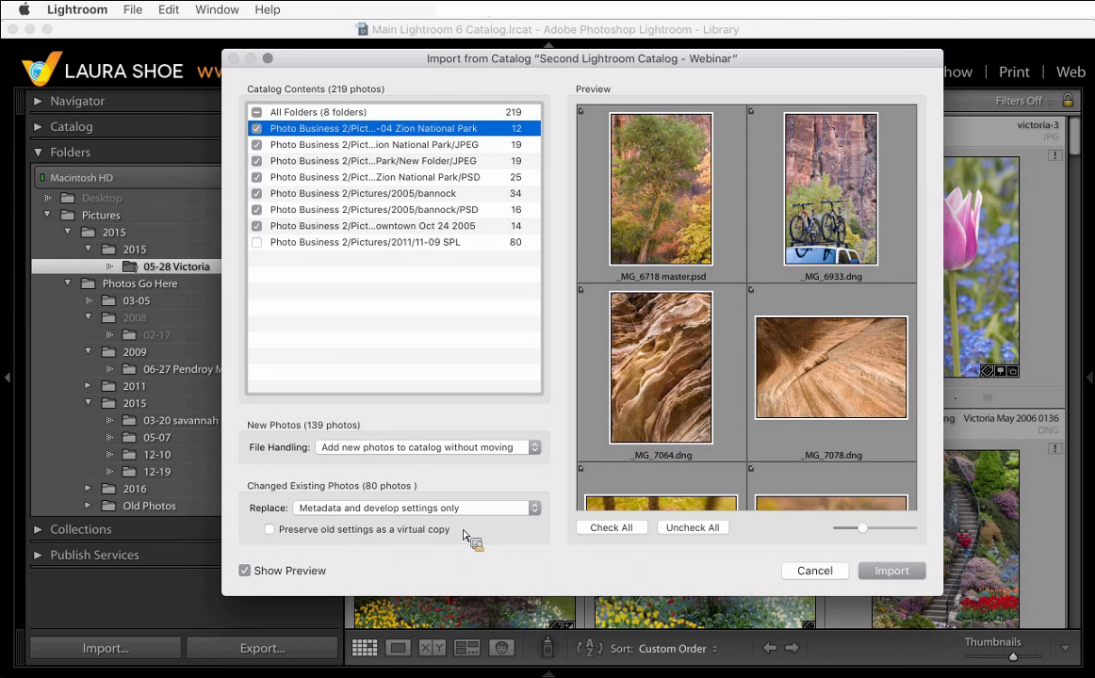
pyautogui.click(891, 572)
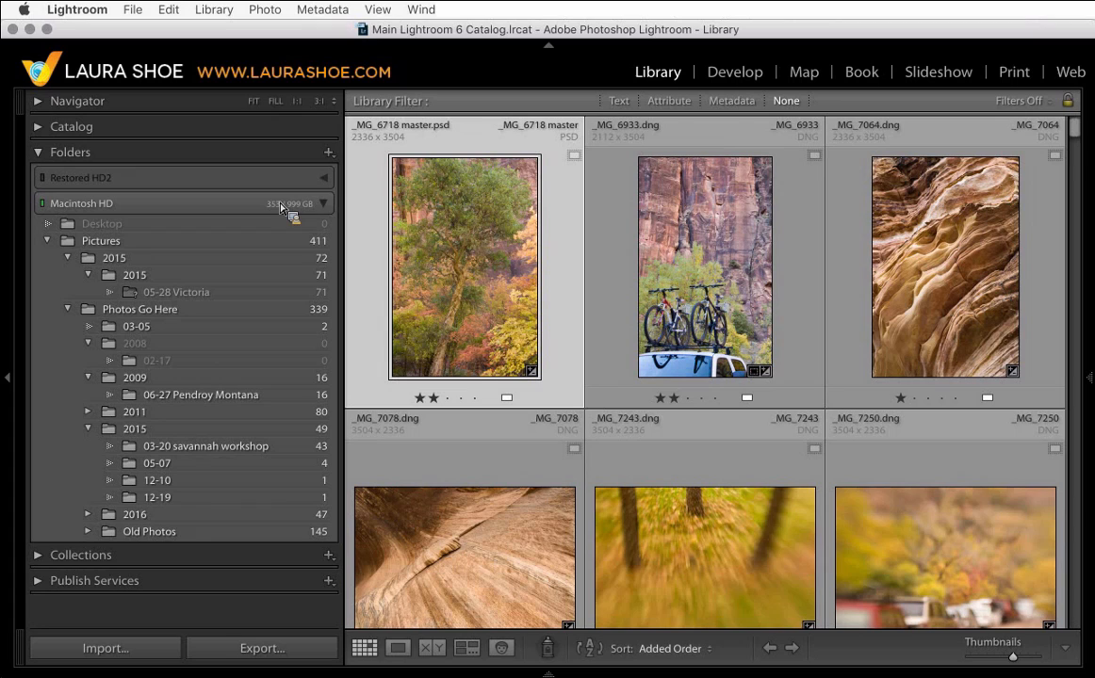
pyautogui.click(325, 178)
pyautogui.moveTo(290, 185); pyautogui.dragTo(328, 188)
pyautogui.moveTo(328, 188); pyautogui.dragTo(328, 187)
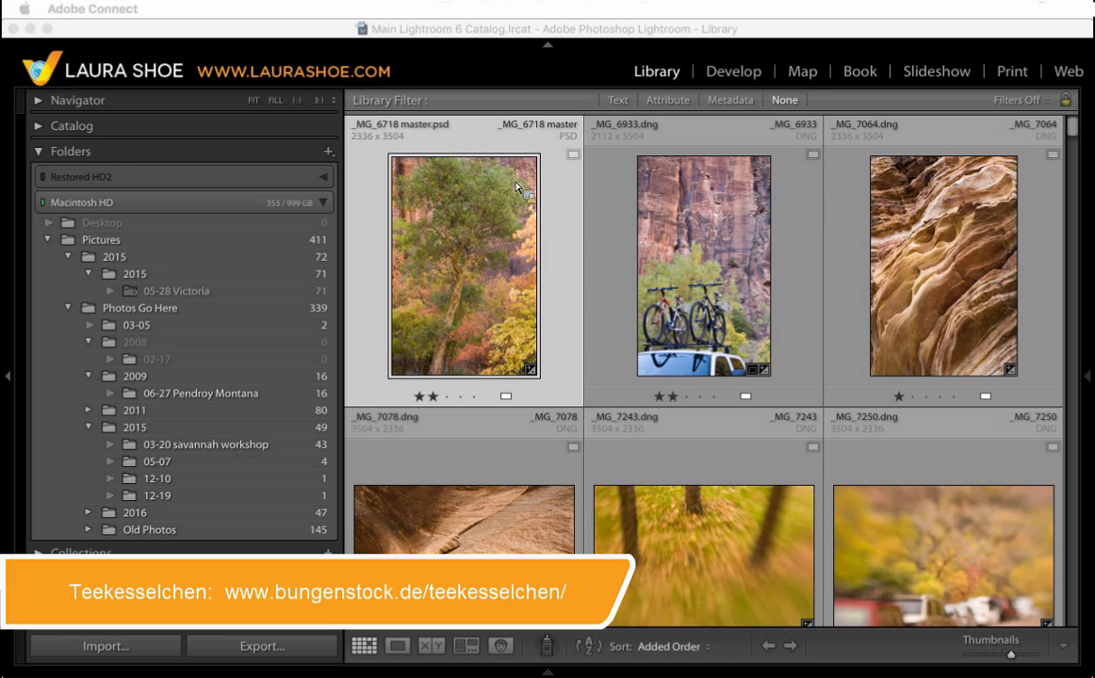
# - Switch to Safari and open the Teekesselchen download page on bungenstock.de
pyautogui.press('super+Tab')
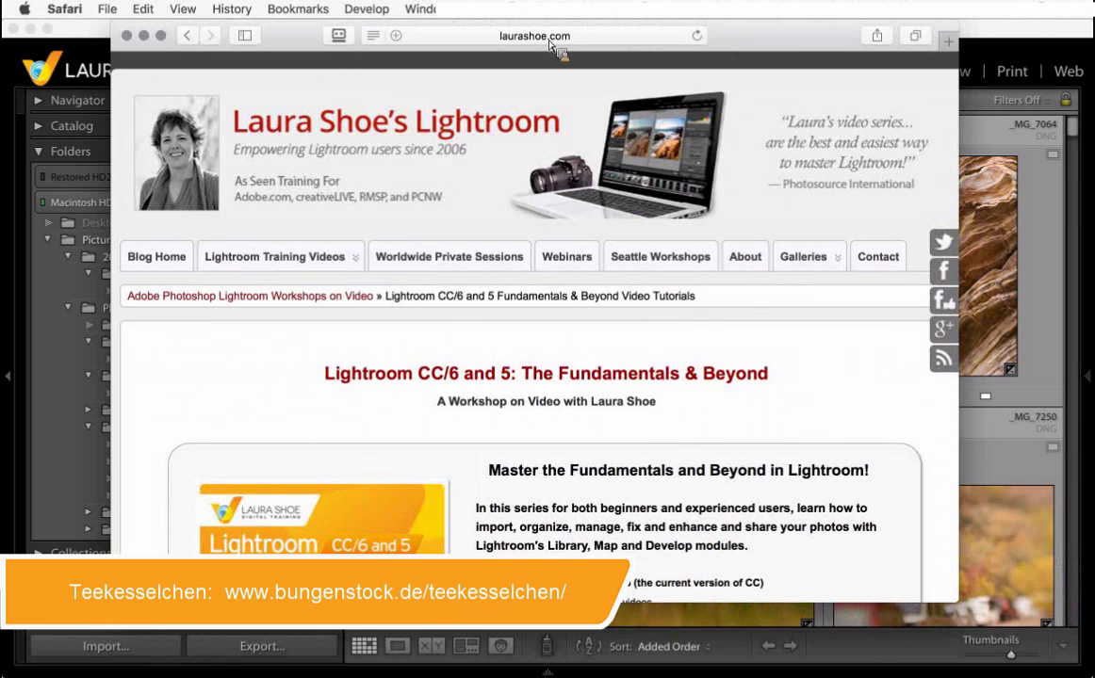
pyautogui.click(551, 38)
pyautogui.write('tee')
pyautogui.press('Down')
pyautogui.press('Down')
pyautogui.press('Down')
pyautogui.press('Down')
pyautogui.press('Down')
pyautogui.press('Down')
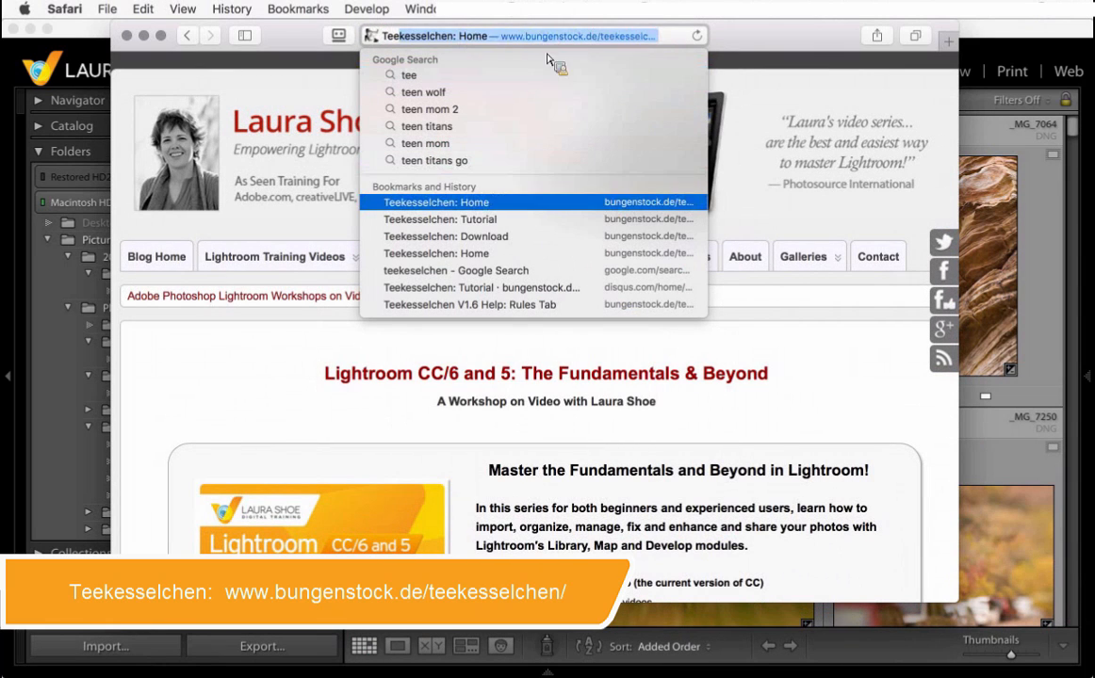
pyautogui.press('Return')
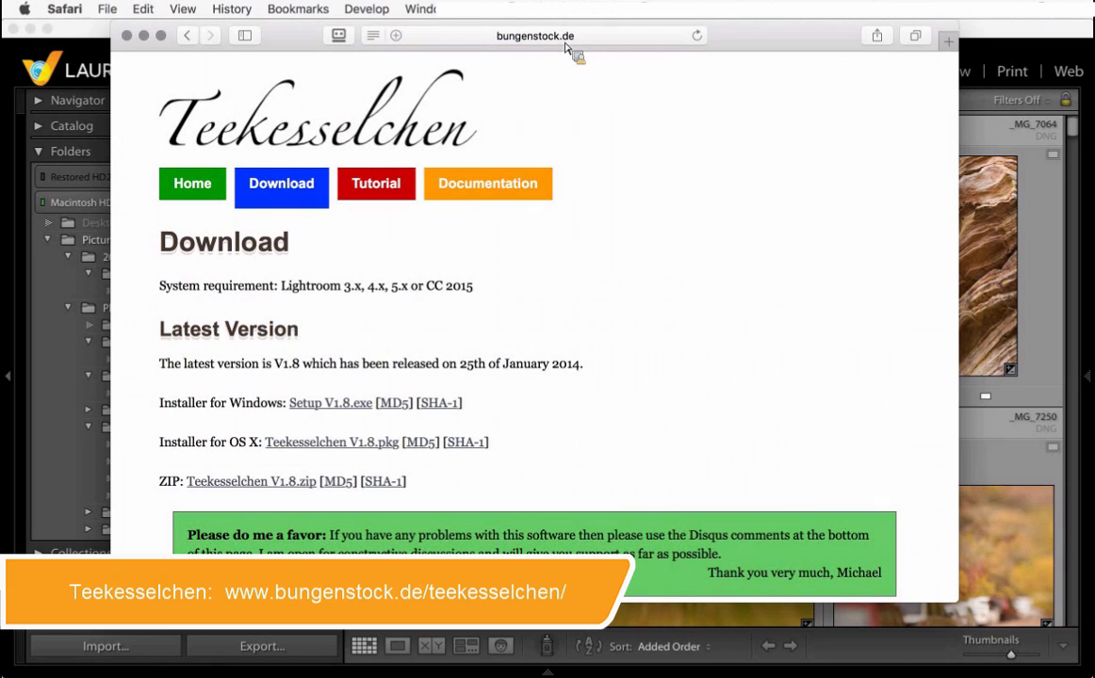
pyautogui.click(282, 186)
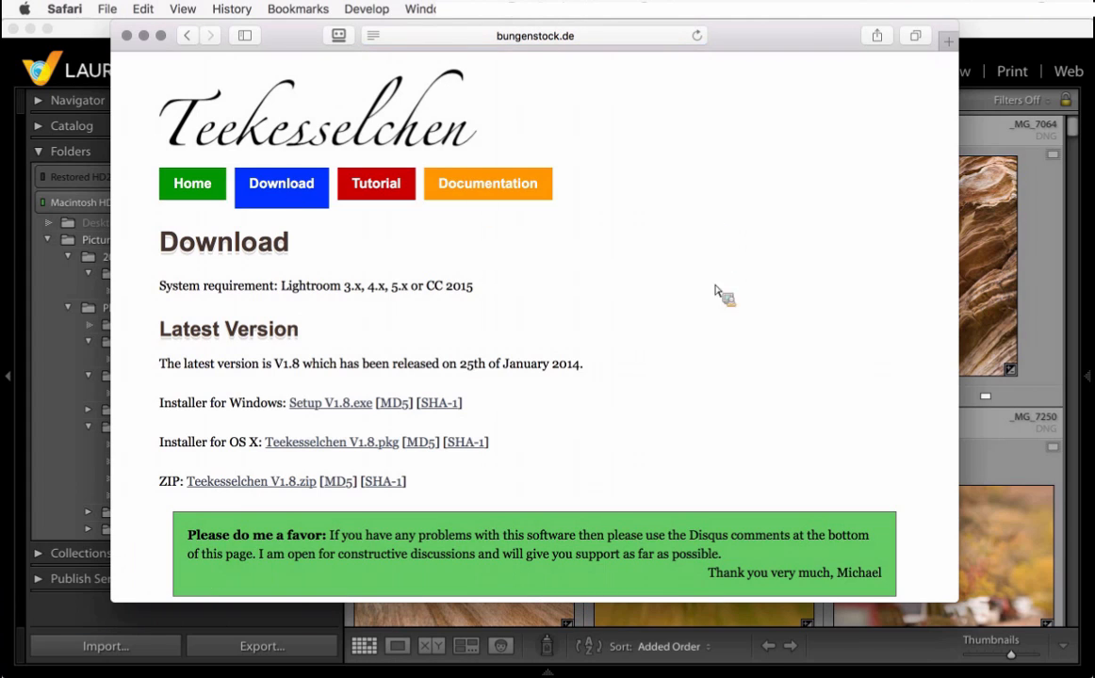
# - Open the downloaded Teekesselchen V1_8.pkg installer
pyautogui.scroll(-1, 711, 307)
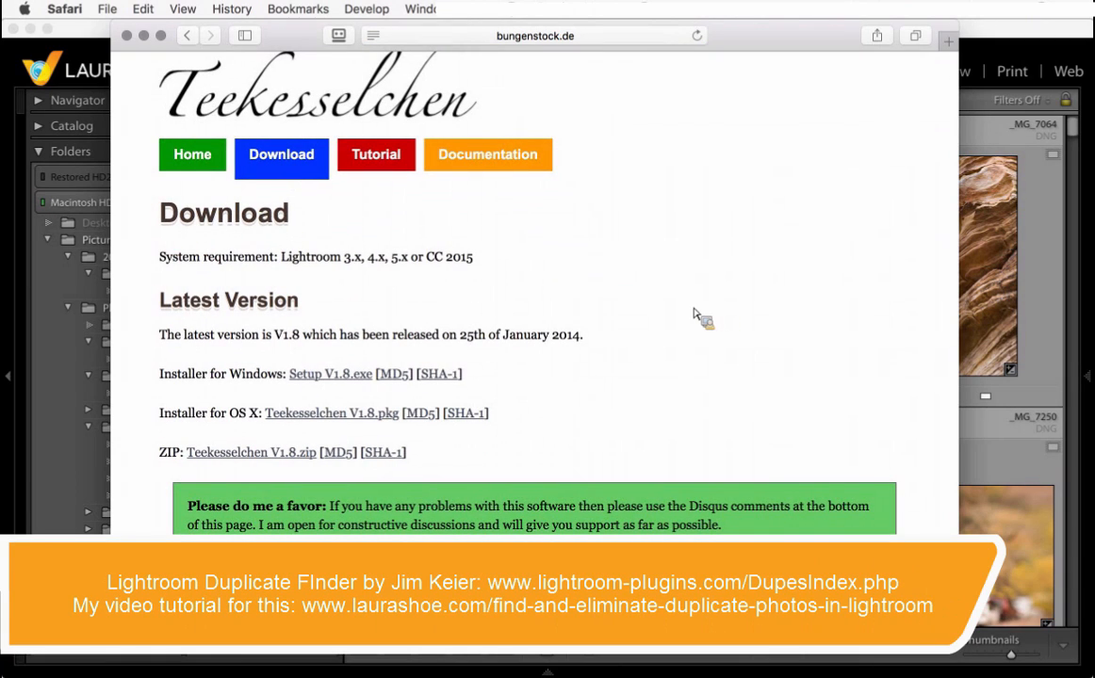
pyautogui.moveTo(791, 671)
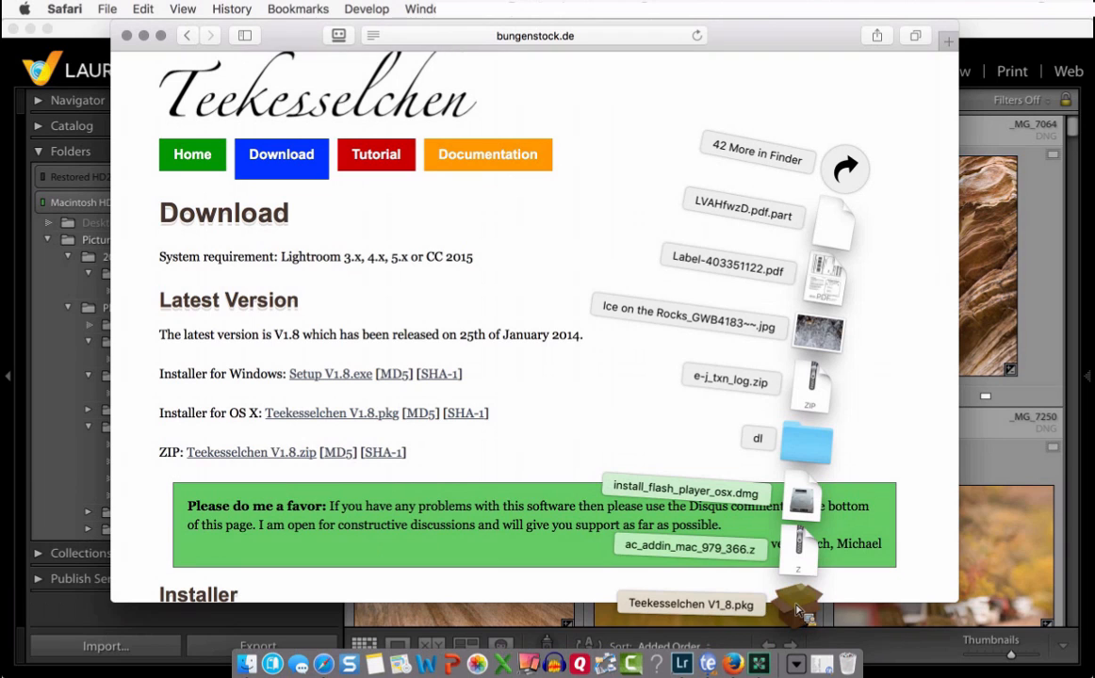
pyautogui.click(797, 608)
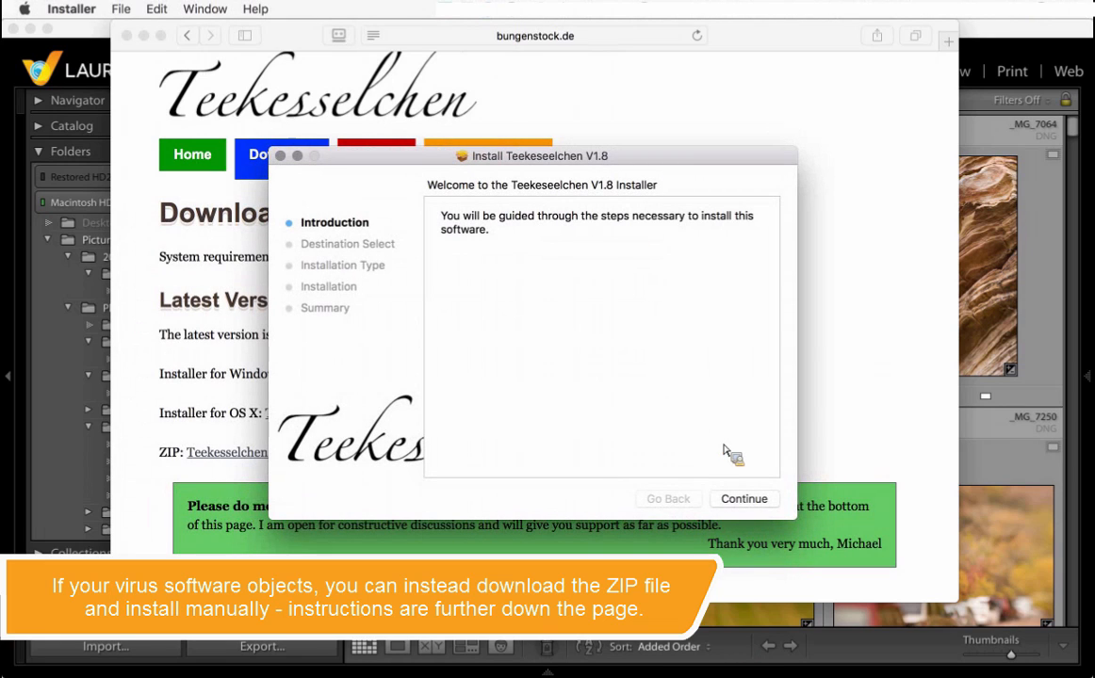
# - Install Teekesselchen V1.8 with the standard installation and keep the installer package
pyautogui.click(751, 499)
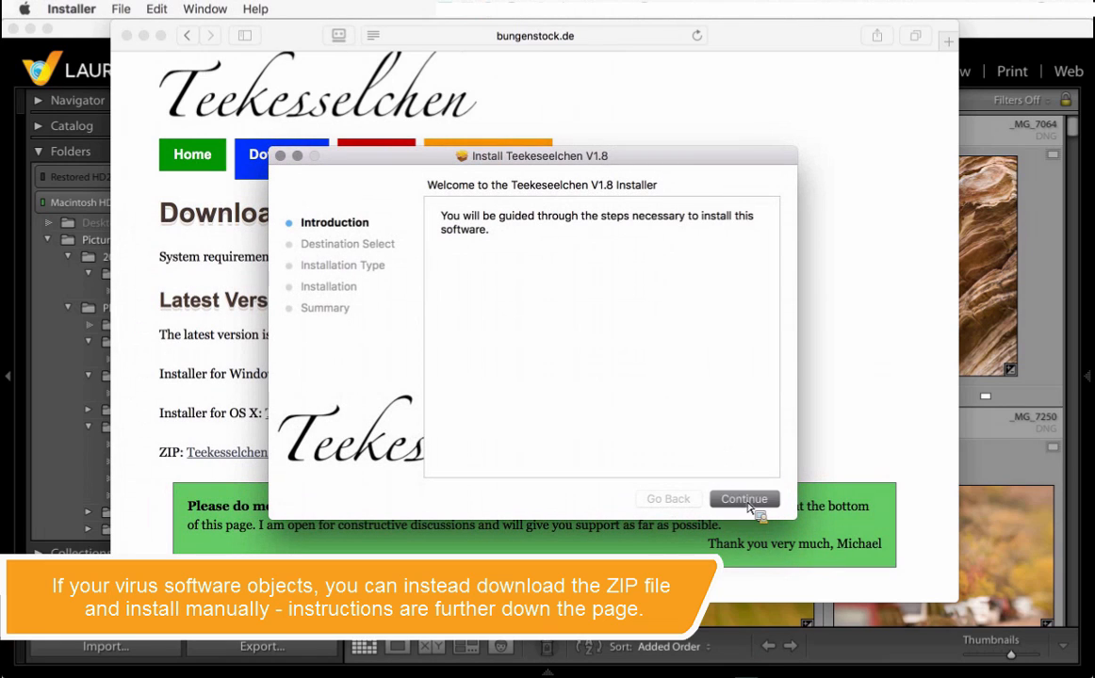
pyautogui.click(751, 500)
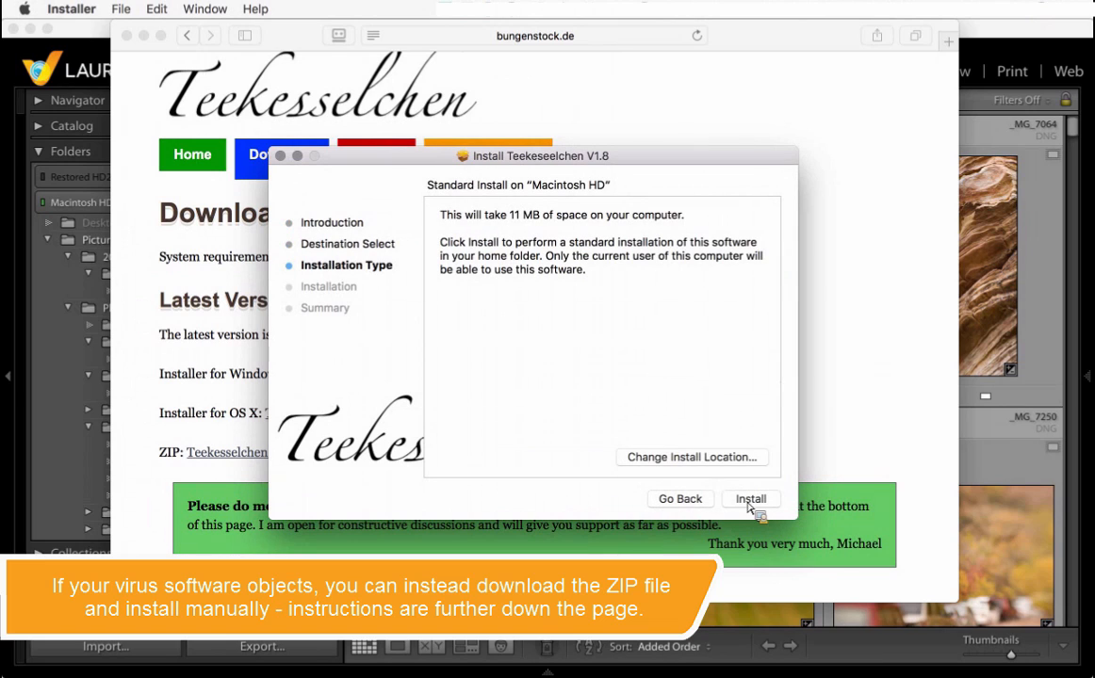
pyautogui.click(751, 499)
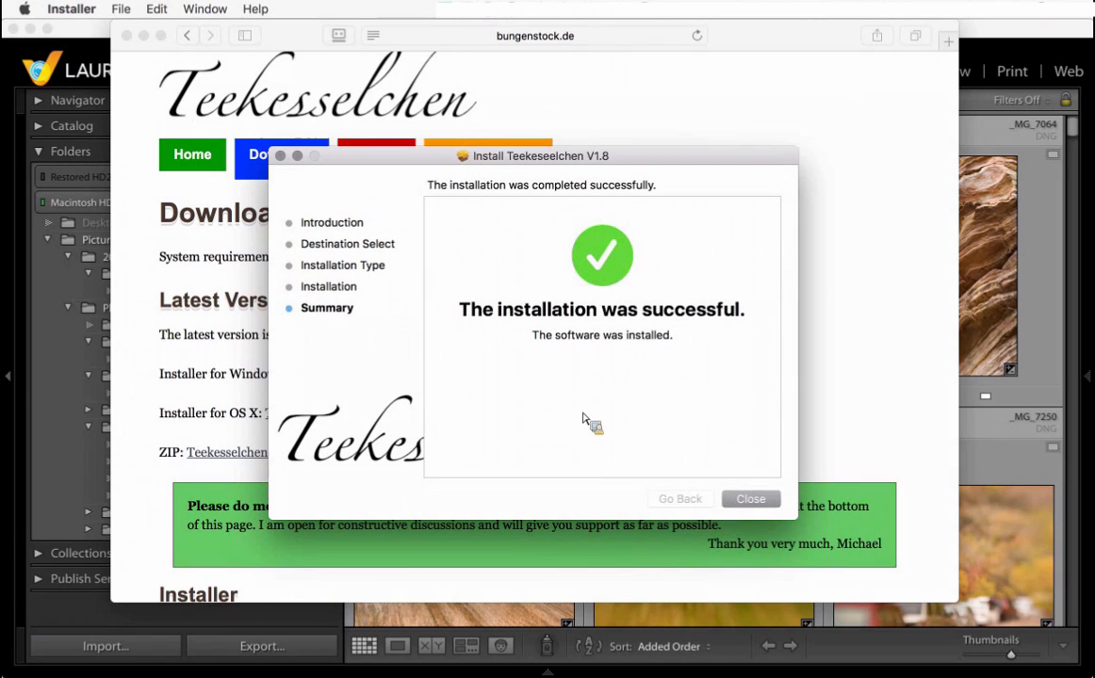
pyautogui.click(750, 506)
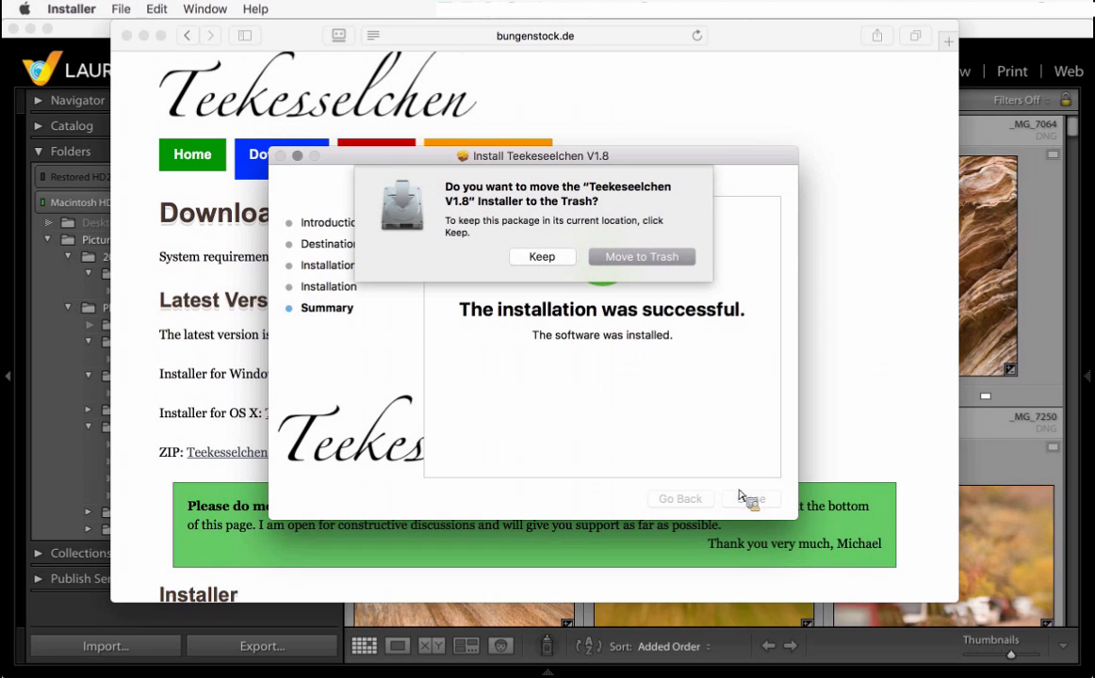
pyautogui.click(546, 258)
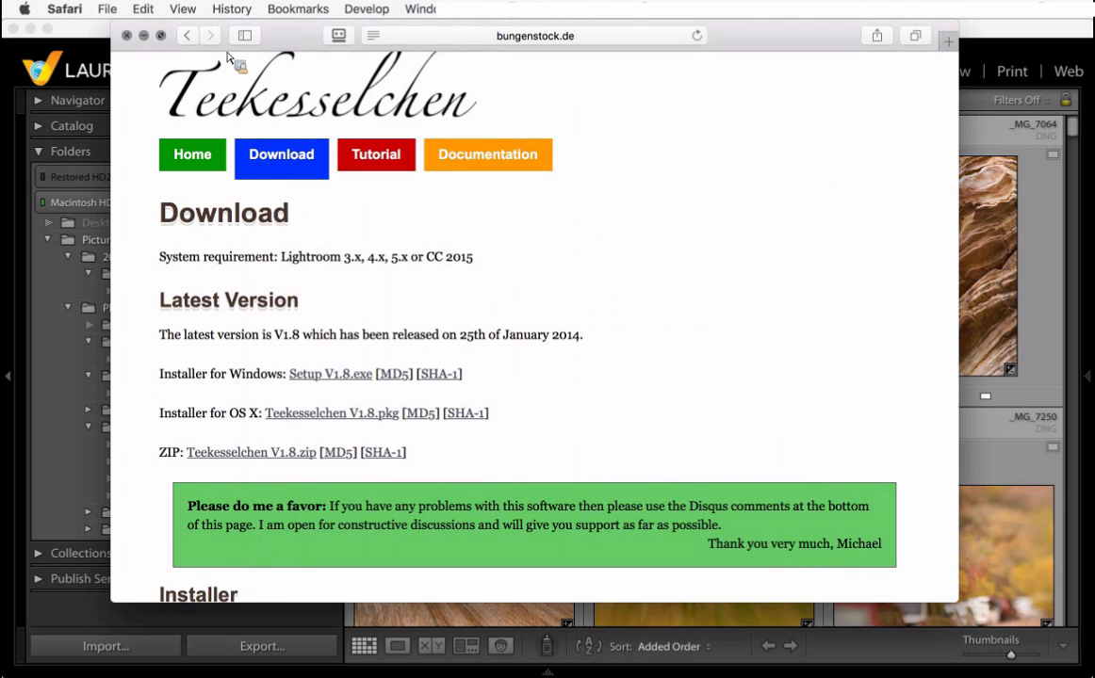
# - Close the browser window and quit Lightroom, skipping the catalog backup this time
pyautogui.click(127, 36)
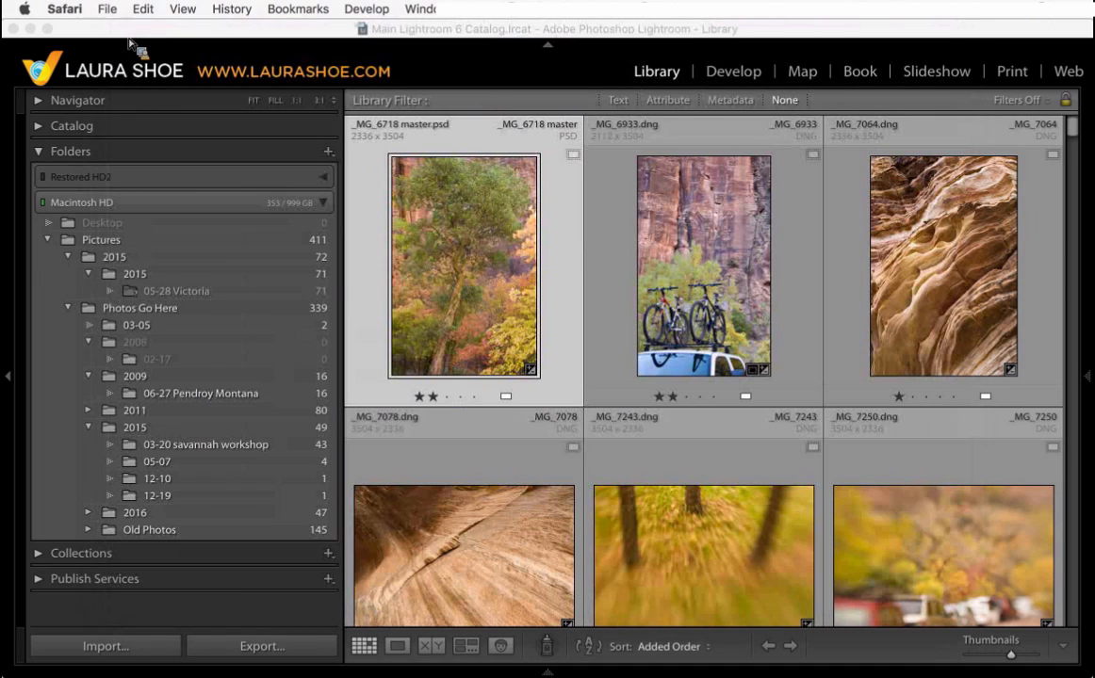
pyautogui.click(132, 42)
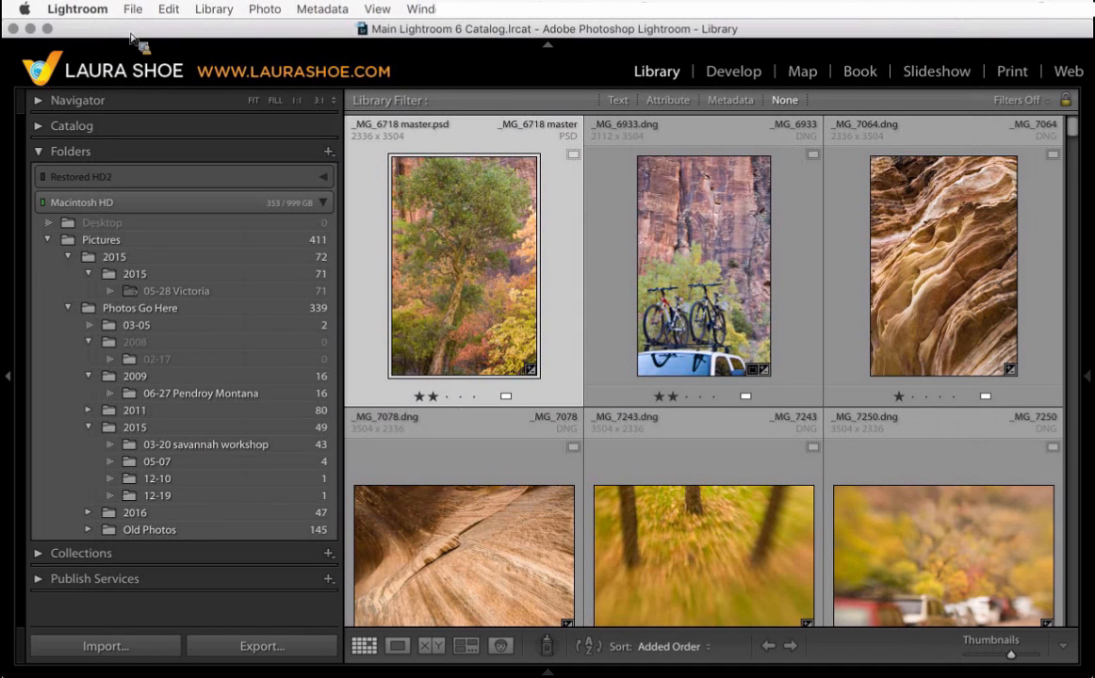
pyautogui.press('super+q')
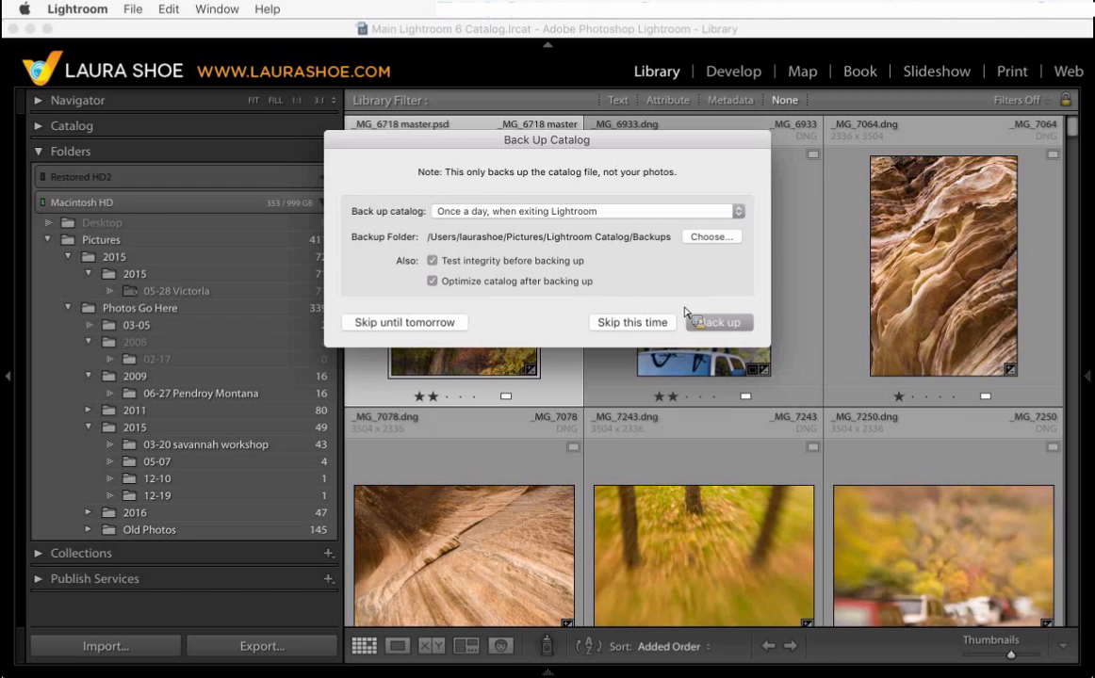
pyautogui.click(627, 324)
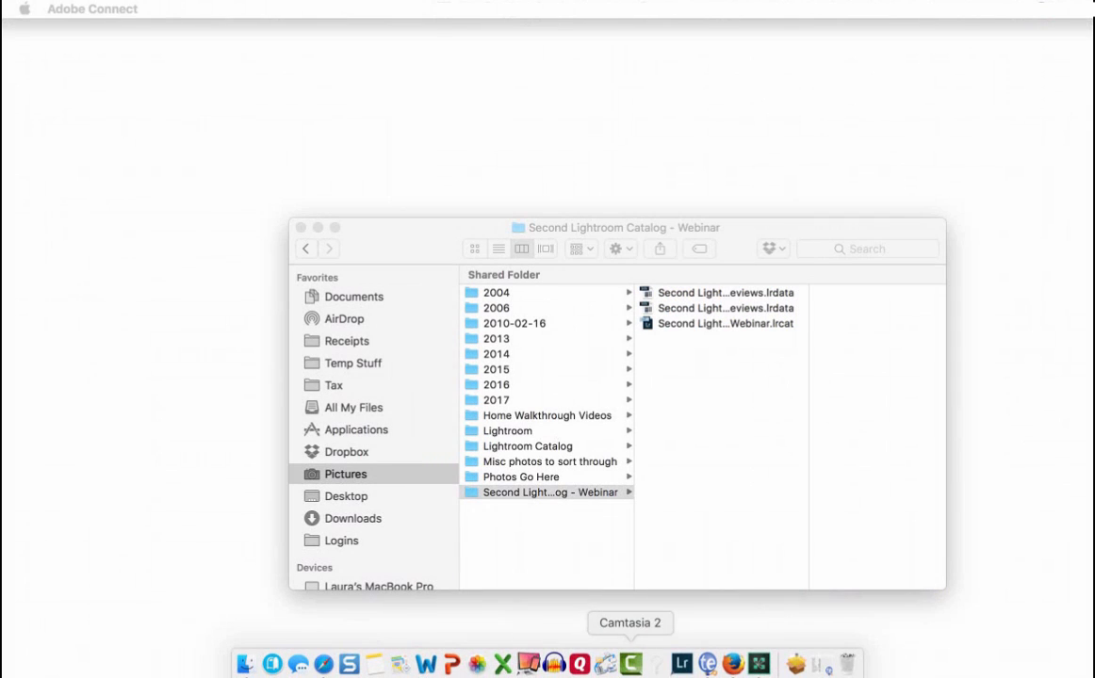
# - Reopen Lightroom and enable the Teekesselchen plug-in in the Plug-in Manager
pyautogui.click(685, 669)
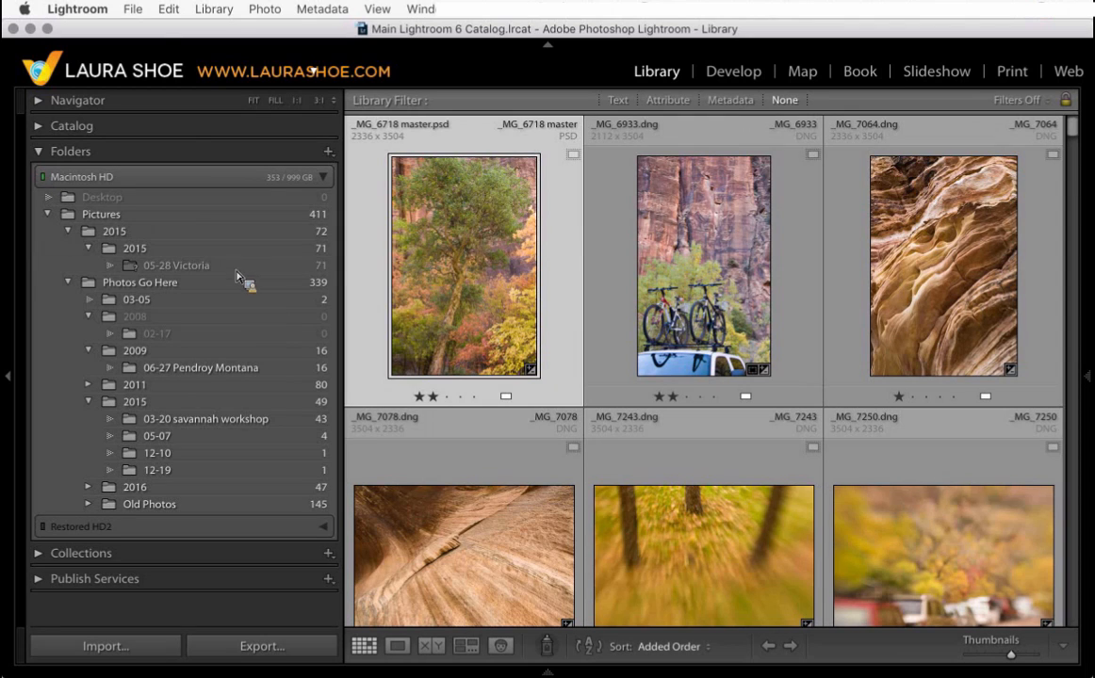
pyautogui.click(132, 9)
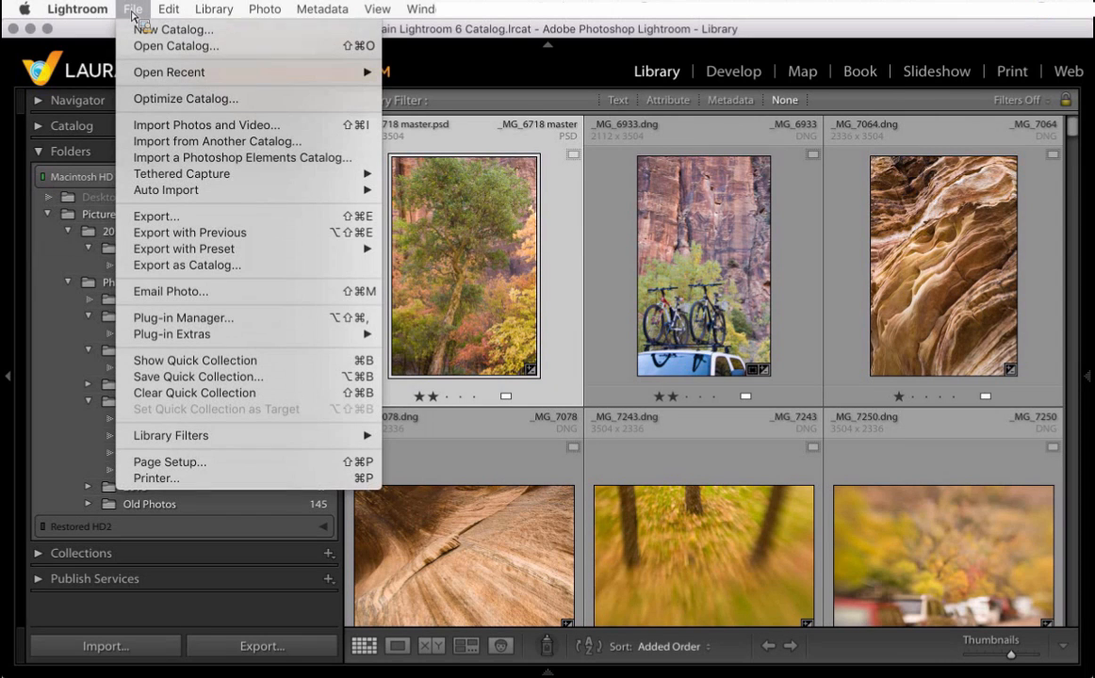
pyautogui.click(219, 319)
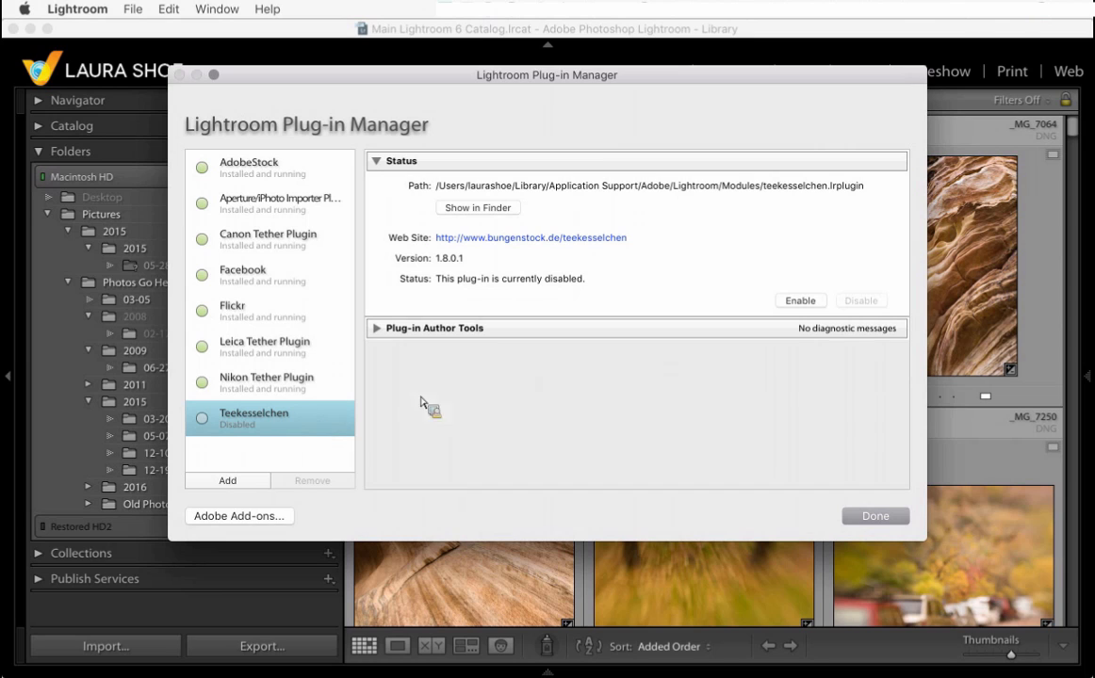
pyautogui.click(807, 303)
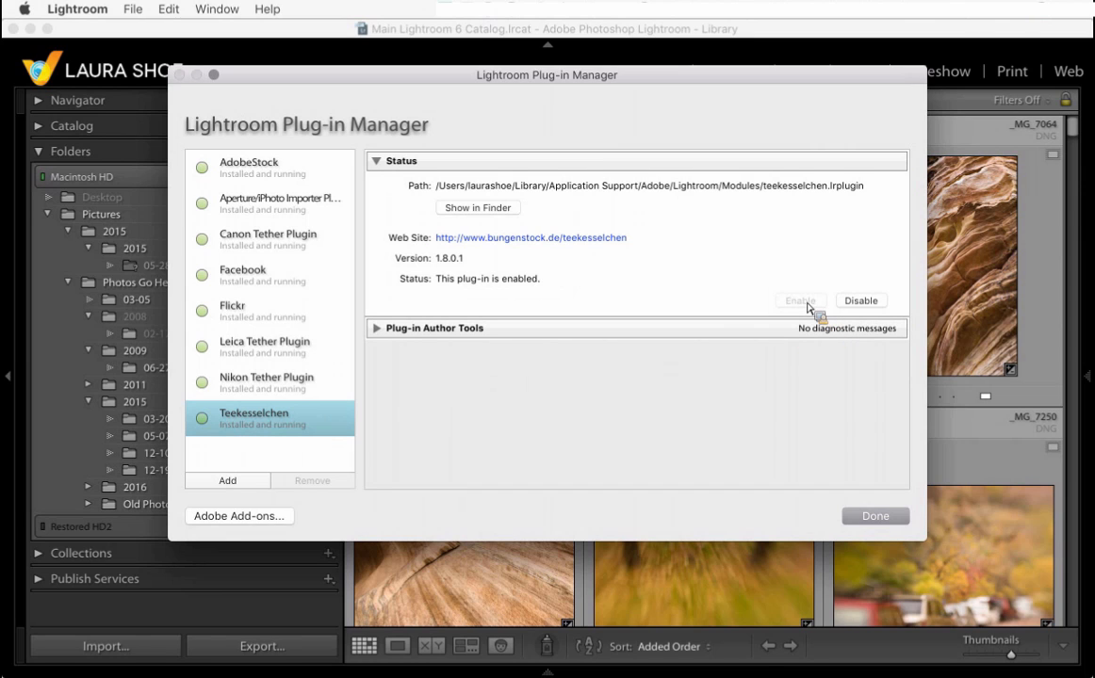
pyautogui.click(884, 521)
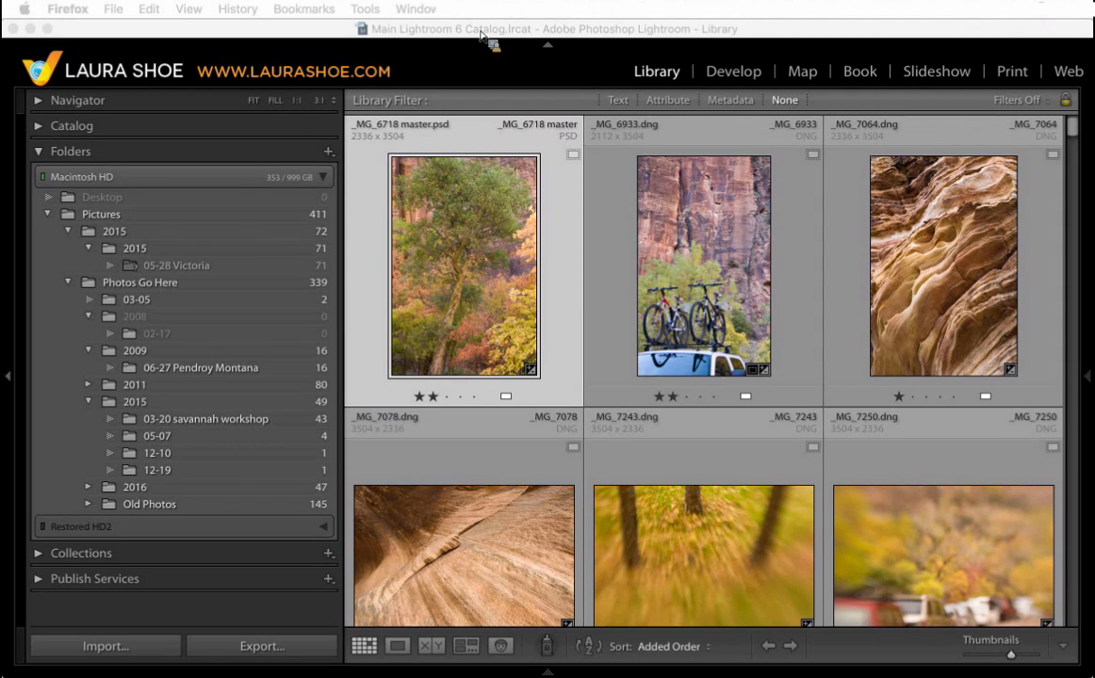
# - Select the 06-27 Pendroy Montana folder in the Folders panel
pyautogui.click(481, 36)
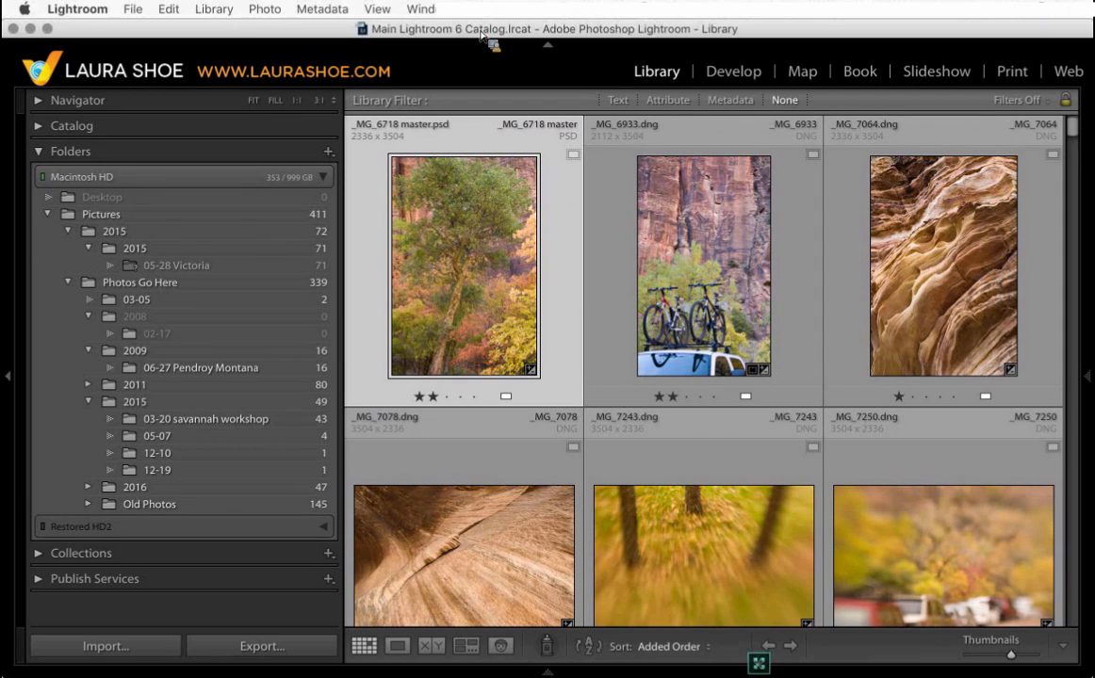
pyautogui.moveTo(481, 37); pyautogui.dragTo(186, 517)
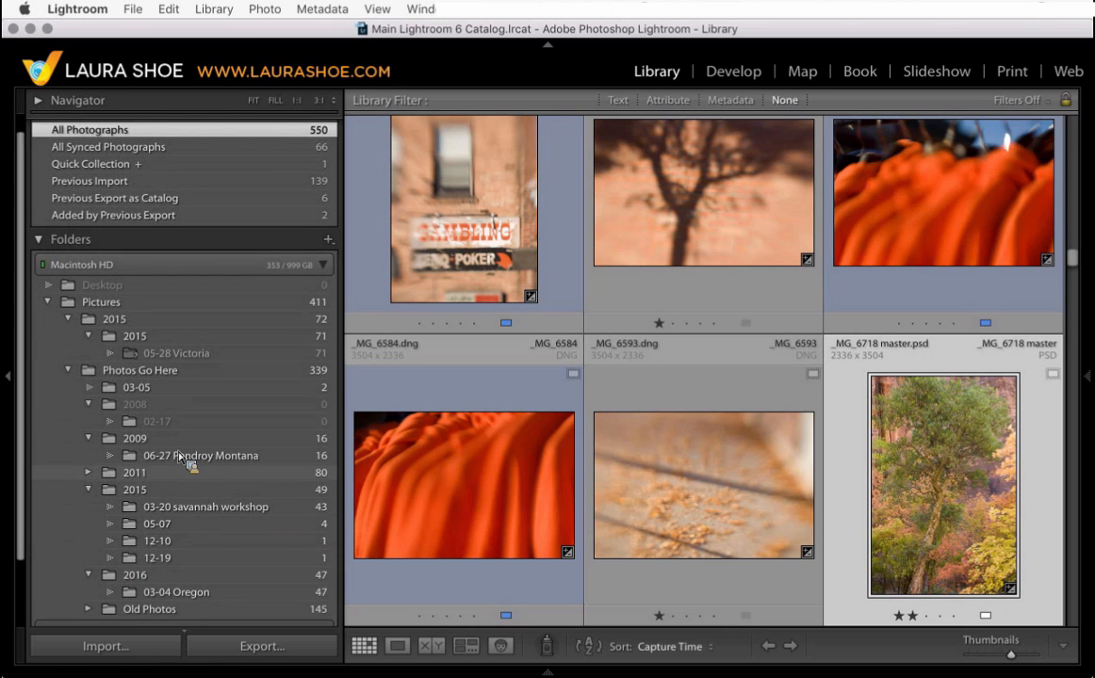
pyautogui.rightClick(89, 475)
pyautogui.click(82, 479)
pyautogui.click(89, 475)
pyautogui.moveTo(89, 478); pyautogui.dragTo(170, 459)
pyautogui.click(171, 459)
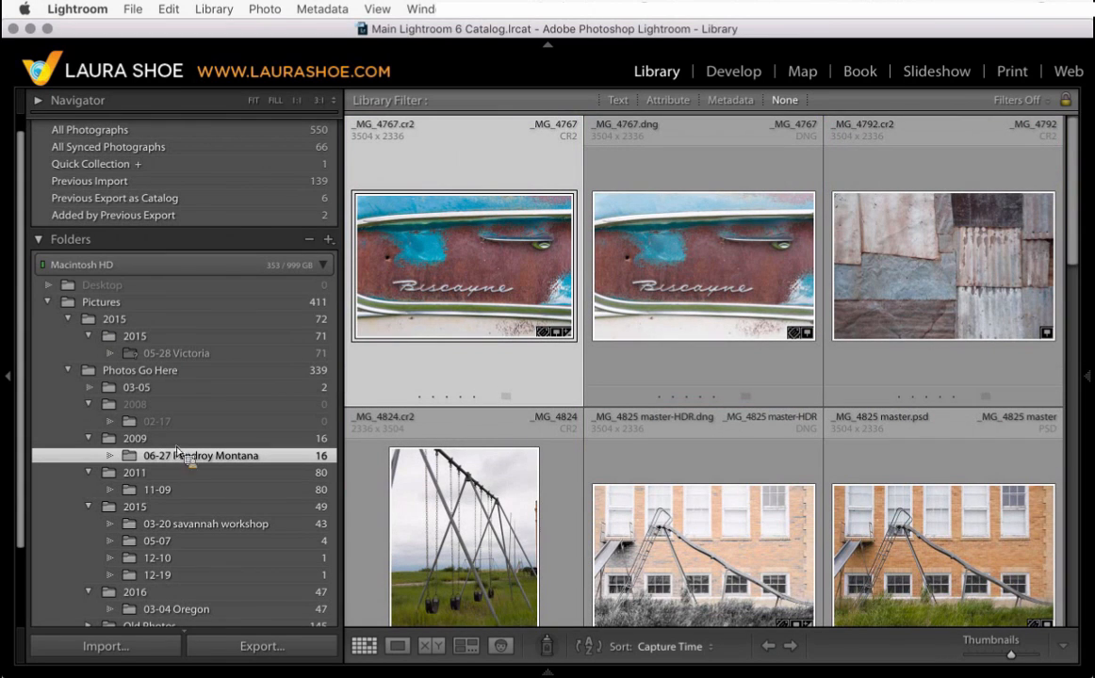
# - Open Teekesselchen's Find Duplicates dialog for the selected folder and switch to its Marks options
pyautogui.click(213, 9)
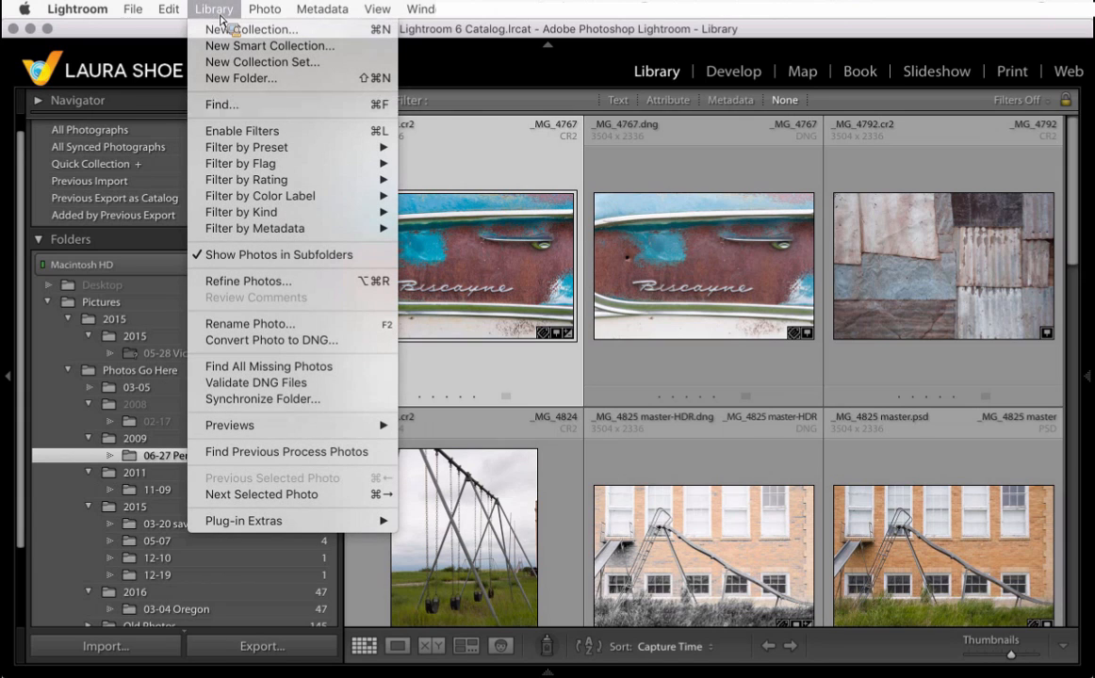
pyautogui.moveTo(295, 524)
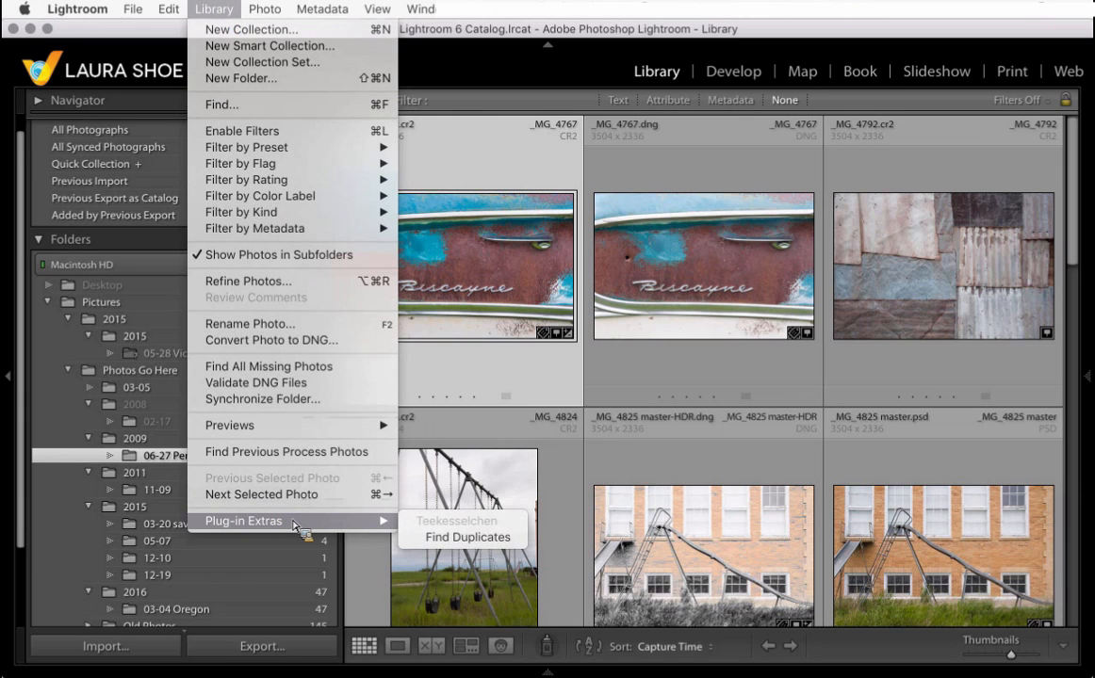
pyautogui.click(447, 539)
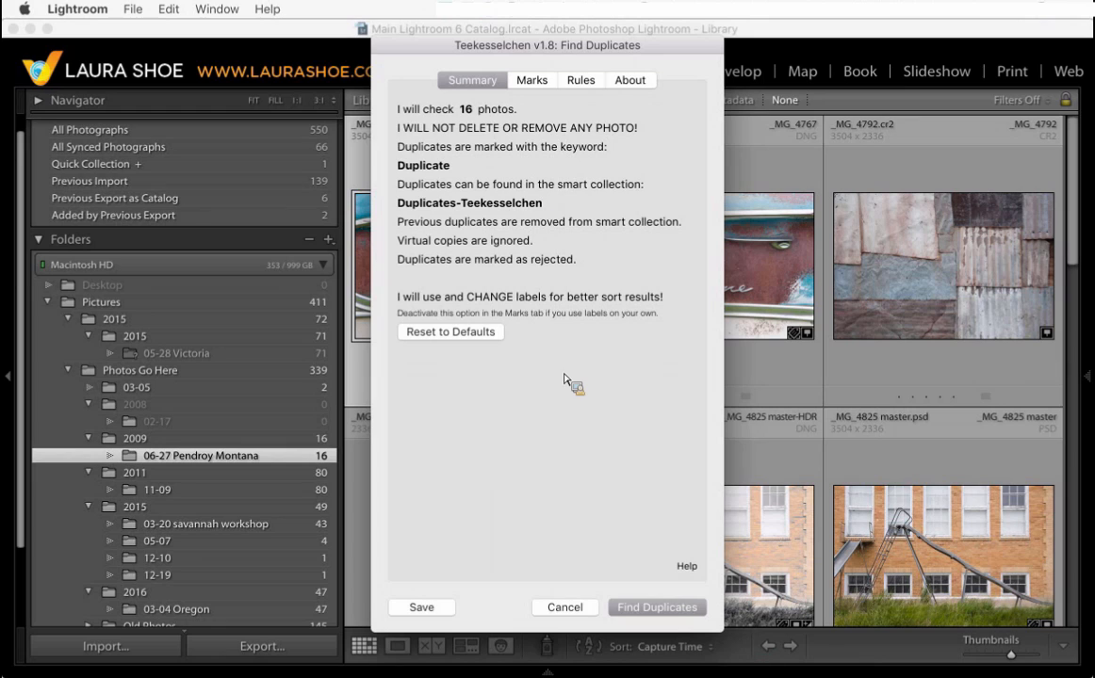
pyautogui.click(531, 83)
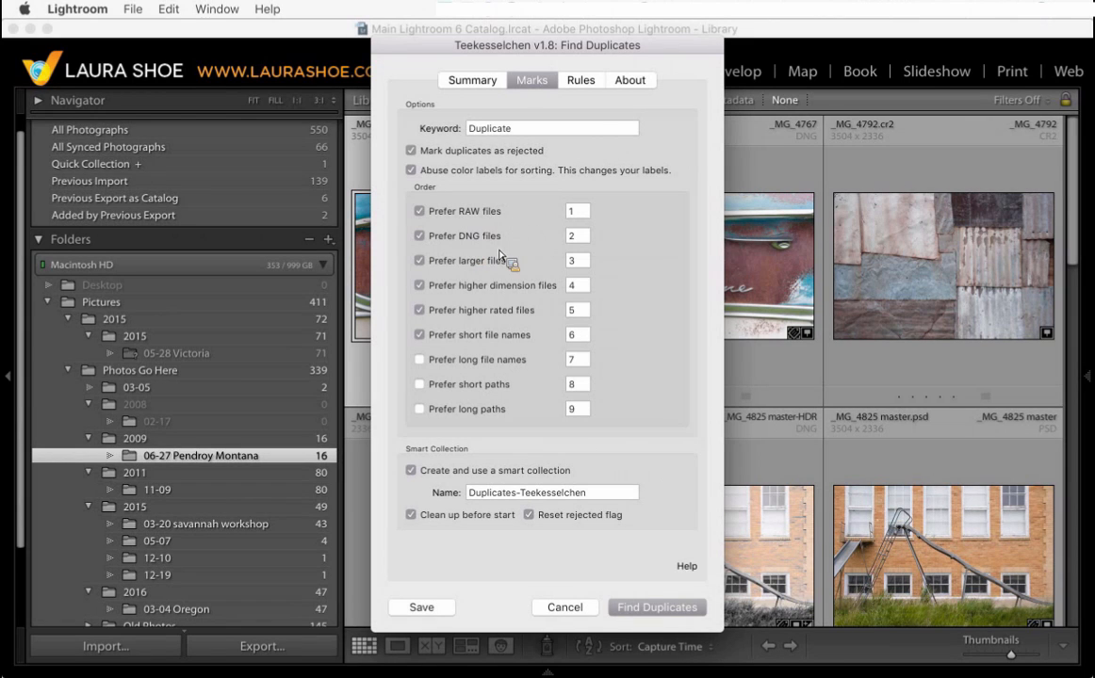
# - Make sure Mark duplicates as rejected and Abuse color labels for sorting are both checked
pyautogui.click(420, 238)
pyautogui.click(420, 237)
pyautogui.click(412, 152)
pyautogui.click(412, 151)
pyautogui.click(412, 151)
pyautogui.click(410, 150)
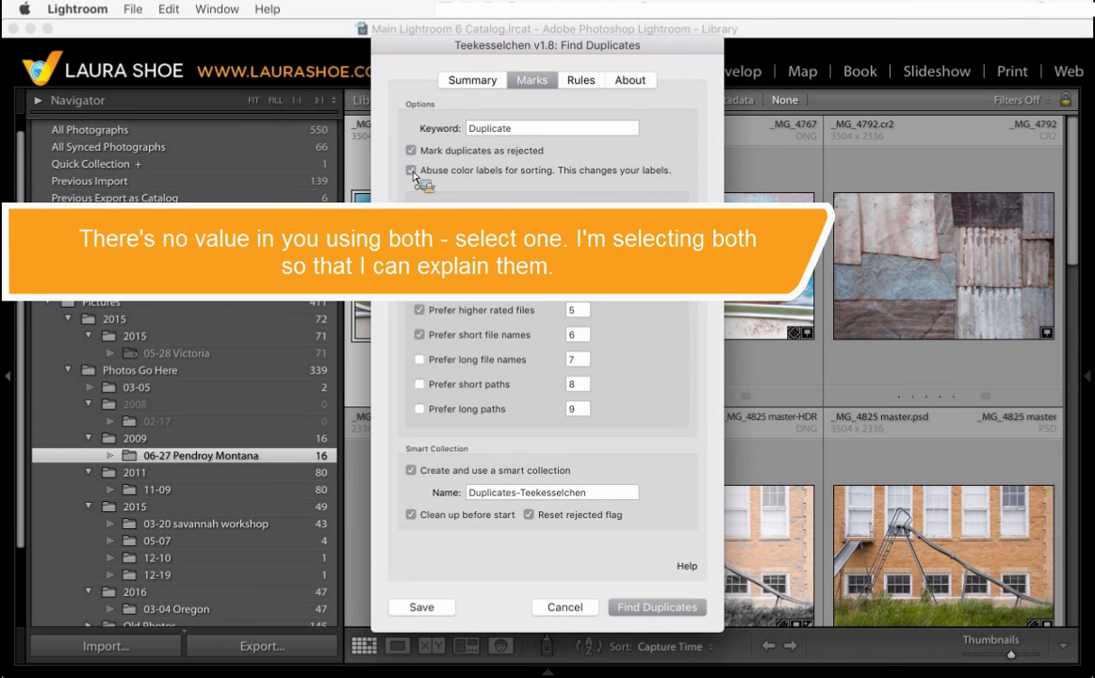
pyautogui.click(411, 170)
# - Review the duplicate-matching rules on the Rules tab, including the File name option
pyautogui.click(582, 81)
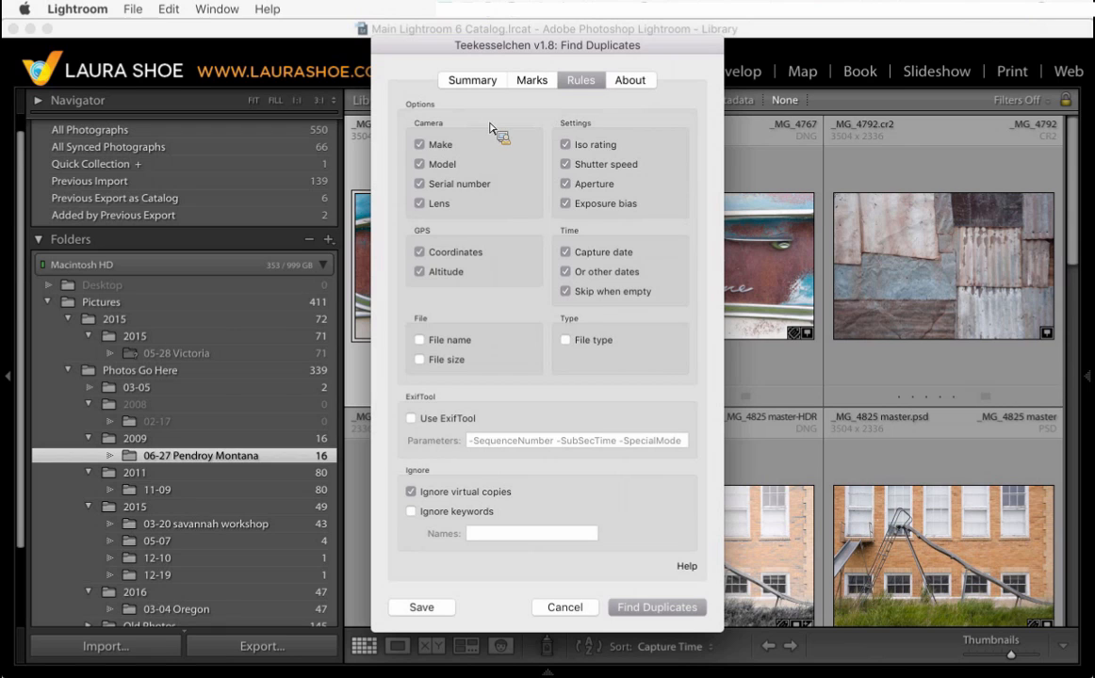
pyautogui.click(532, 81)
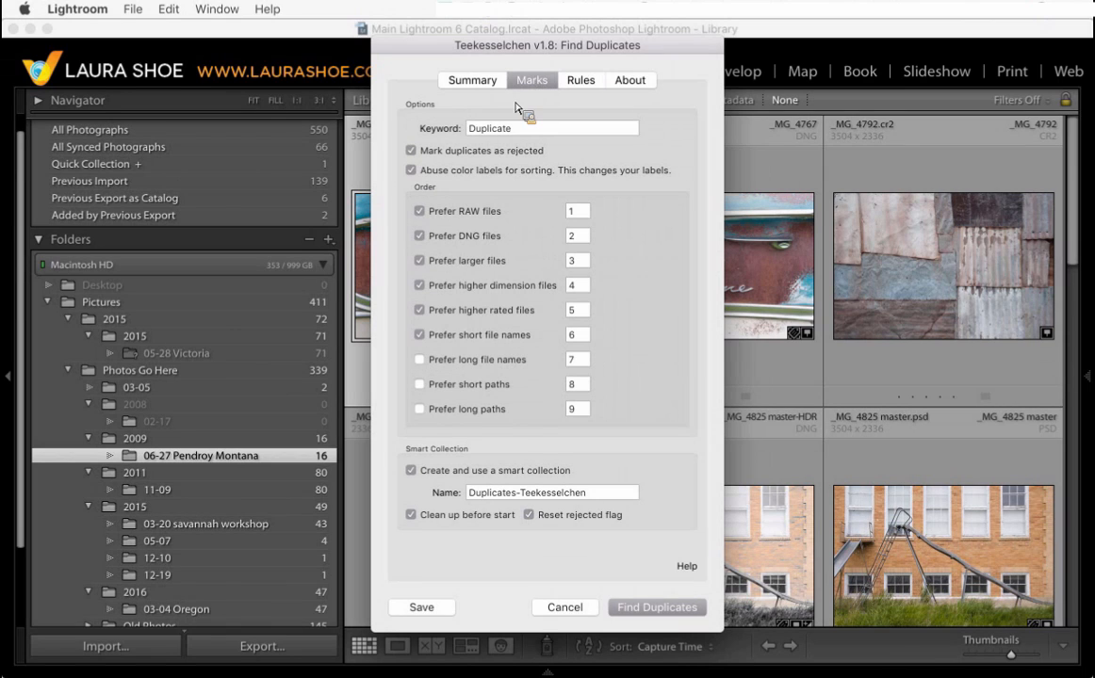
pyautogui.click(581, 81)
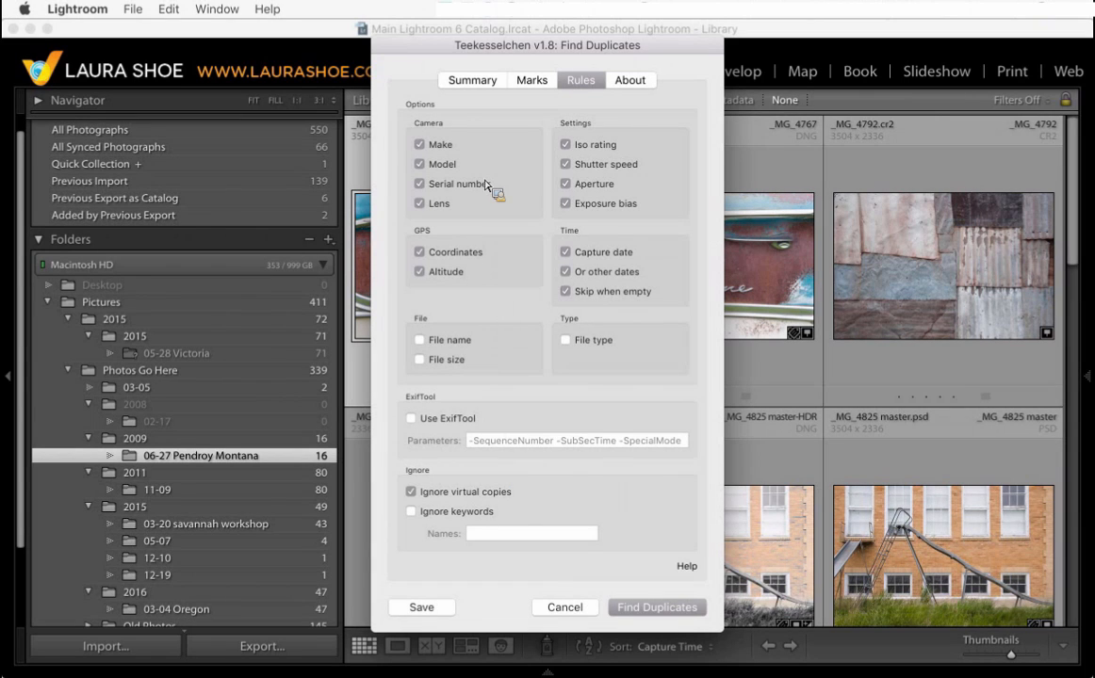
pyautogui.click(420, 342)
pyautogui.click(420, 341)
# - Run Find Duplicates and acknowledge the completion message
pyautogui.click(657, 608)
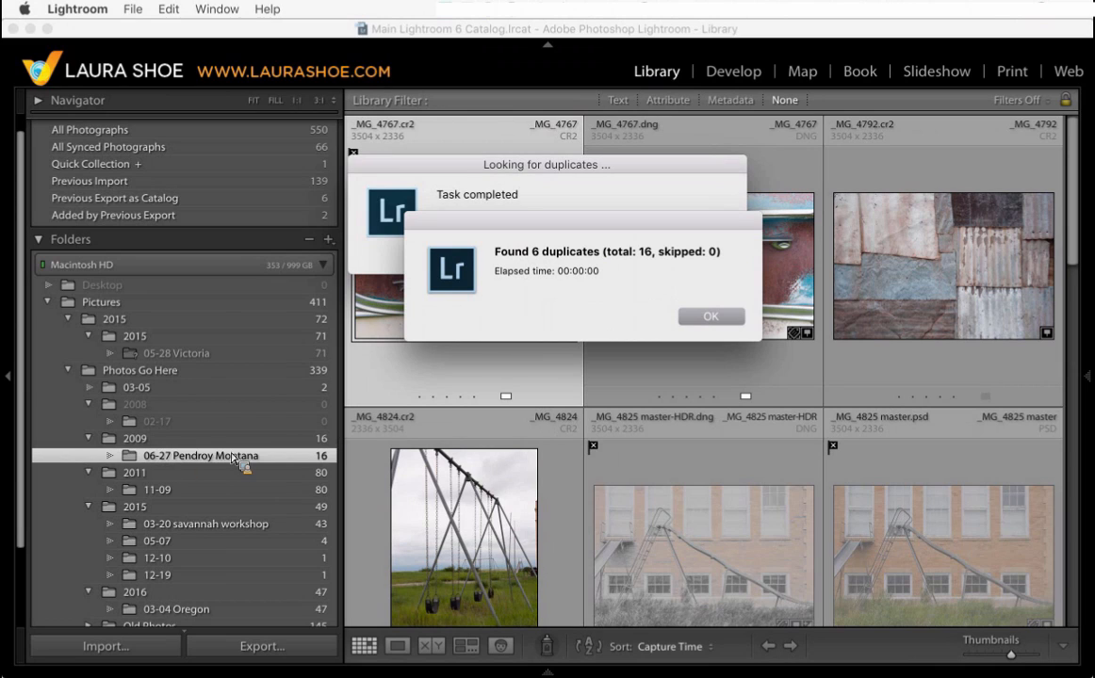
pyautogui.click(715, 319)
# - Open the Duplicates-Teekesselchen smart collection in the Collections panel
pyautogui.scroll(-3, 202, 499)
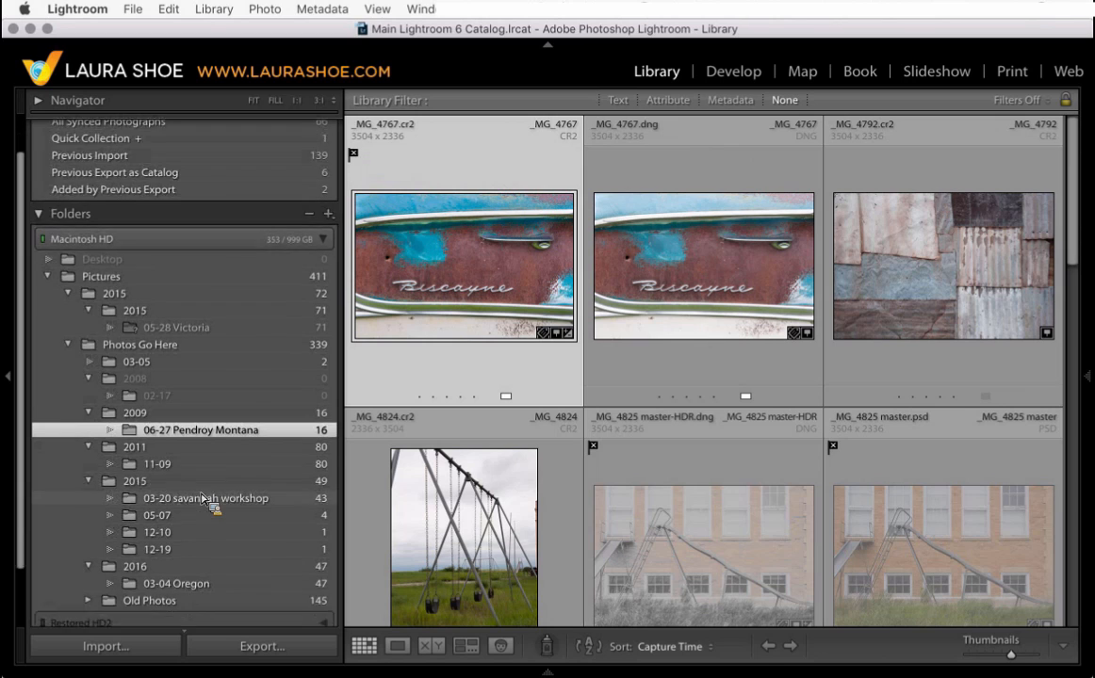
pyautogui.scroll(-3, 202, 499)
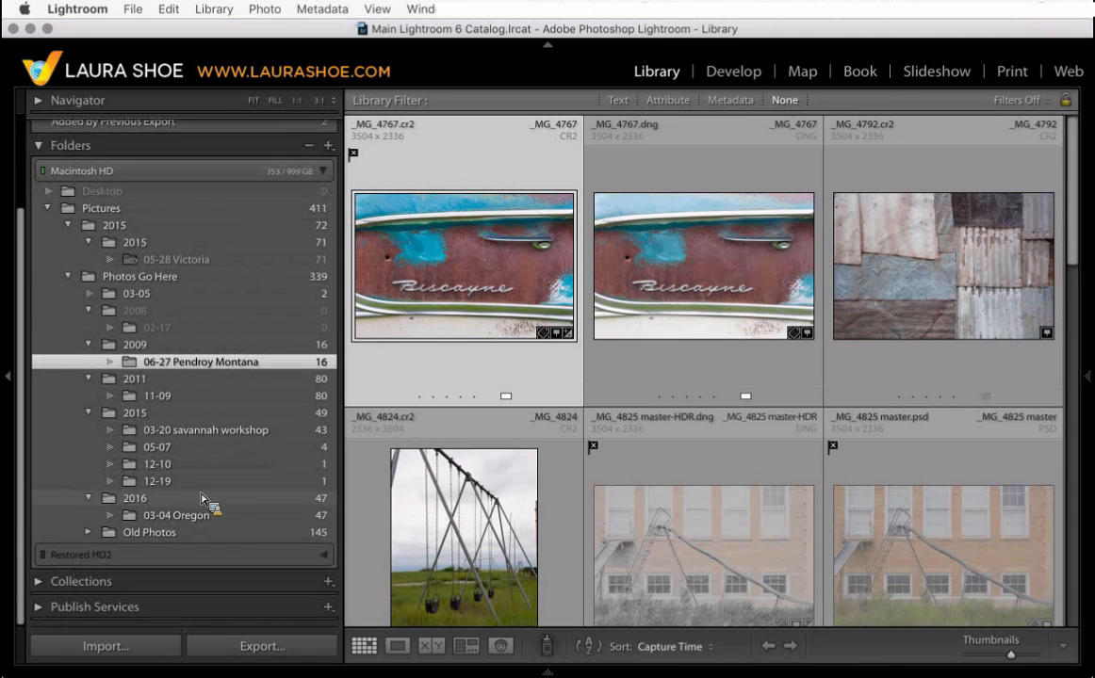
pyautogui.click(41, 584)
pyautogui.scroll(3, 71, 188)
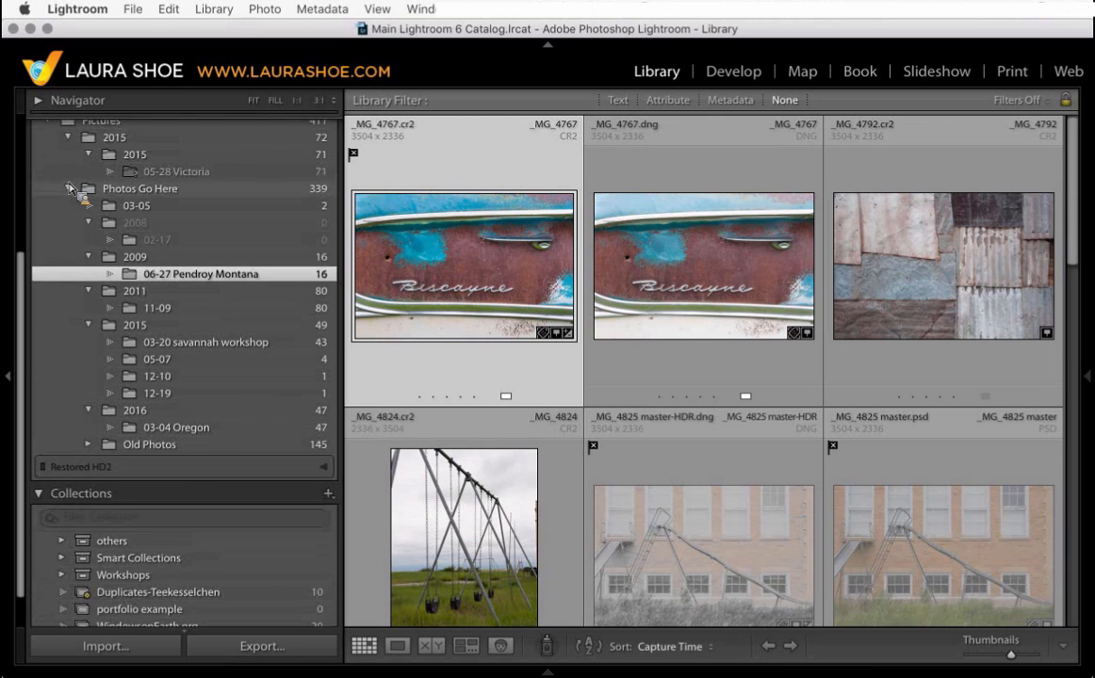
pyautogui.click(47, 142)
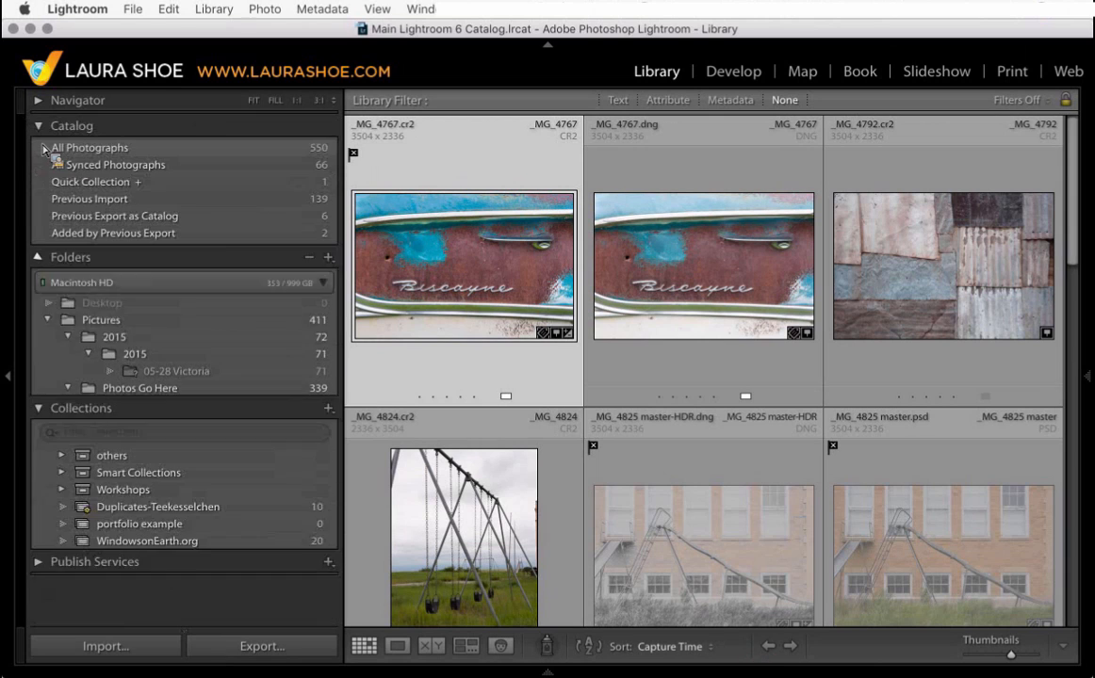
pyautogui.moveTo(47, 150); pyautogui.dragTo(204, 386)
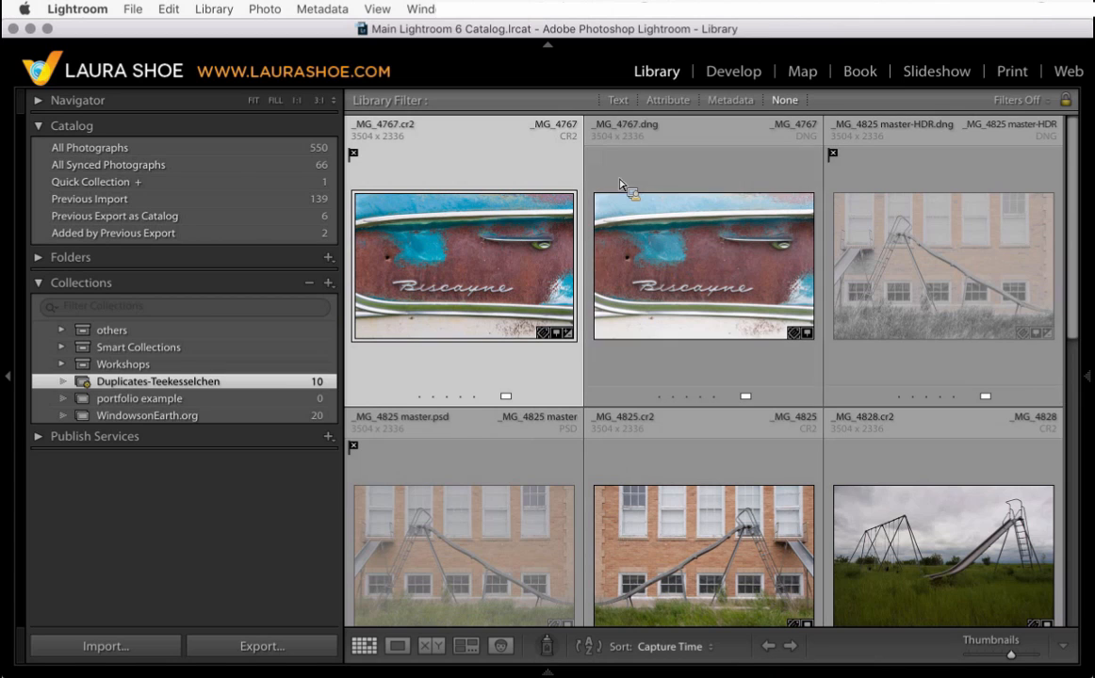
# - Change the thumbnails' top-right cell label to show each photo's Folder
pyautogui.moveTo(1092, 359)
pyautogui.click(1004, 275)
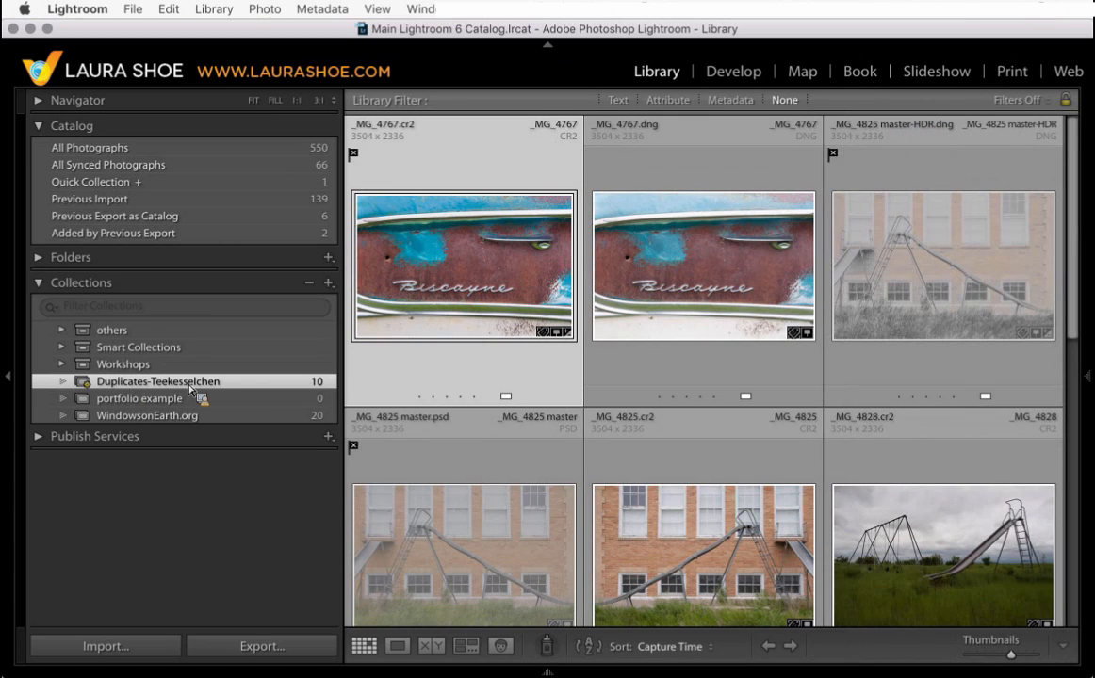
pyautogui.moveTo(191, 389); pyautogui.dragTo(588, 324)
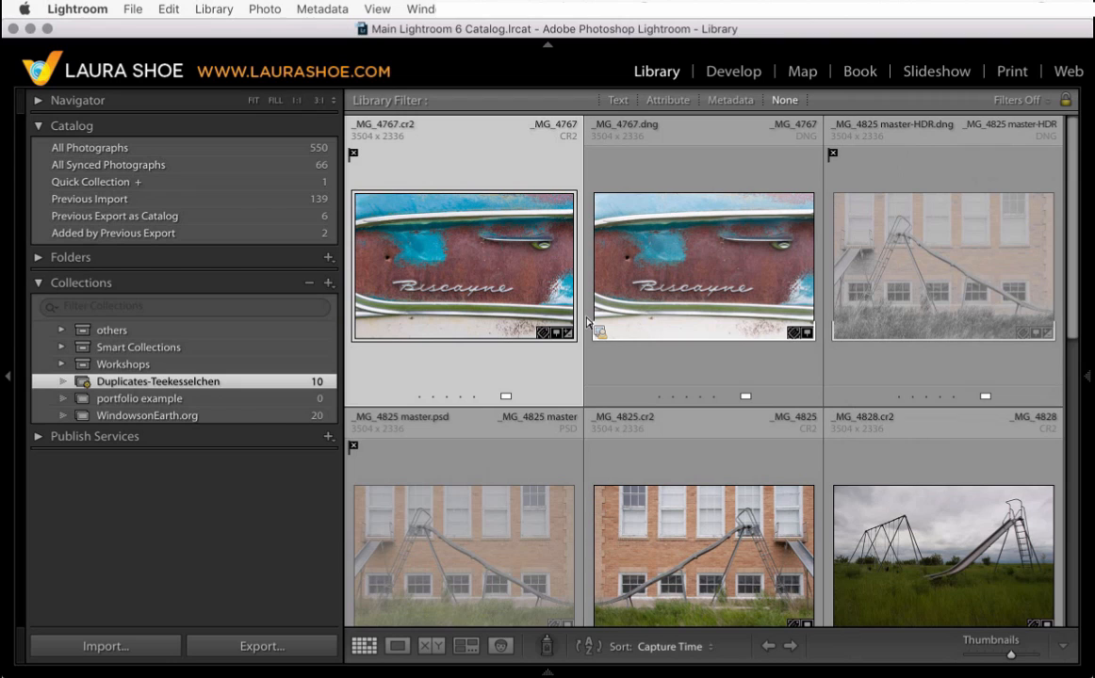
pyautogui.moveTo(588, 324); pyautogui.dragTo(684, 176)
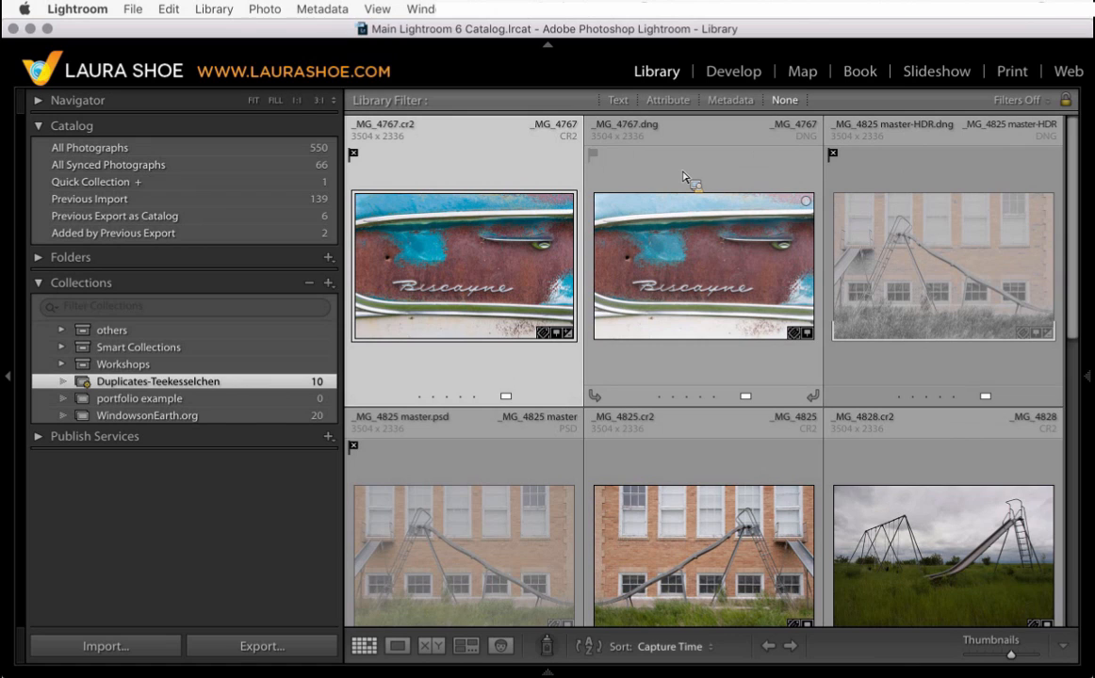
pyautogui.moveTo(685, 176); pyautogui.dragTo(457, 130)
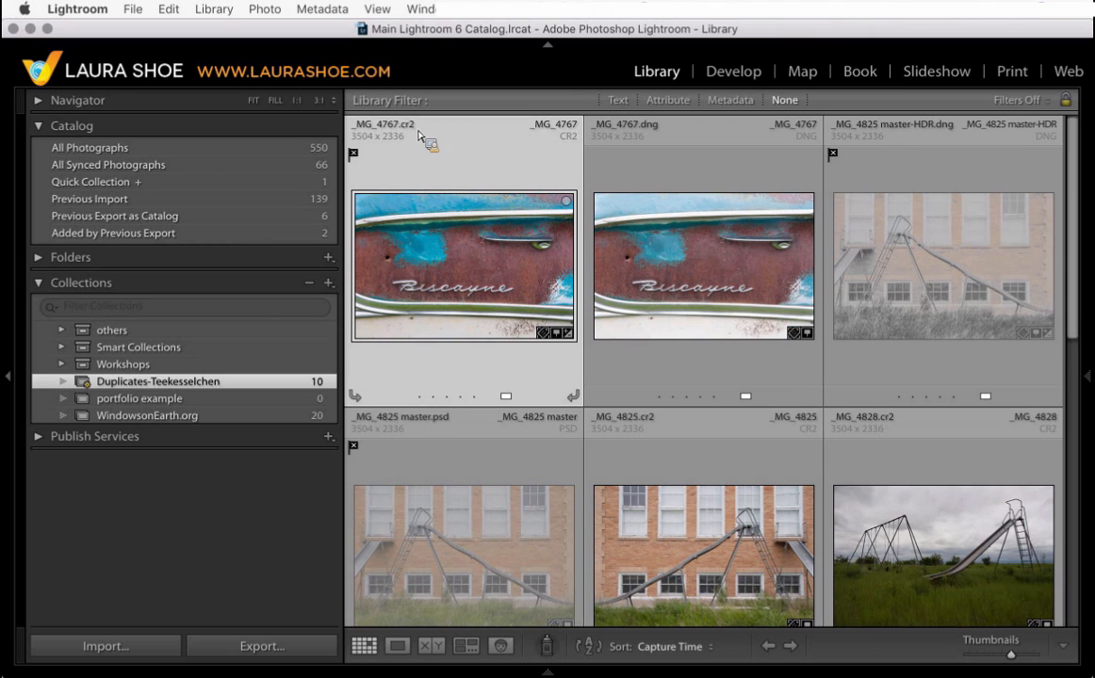
pyautogui.click(554, 124)
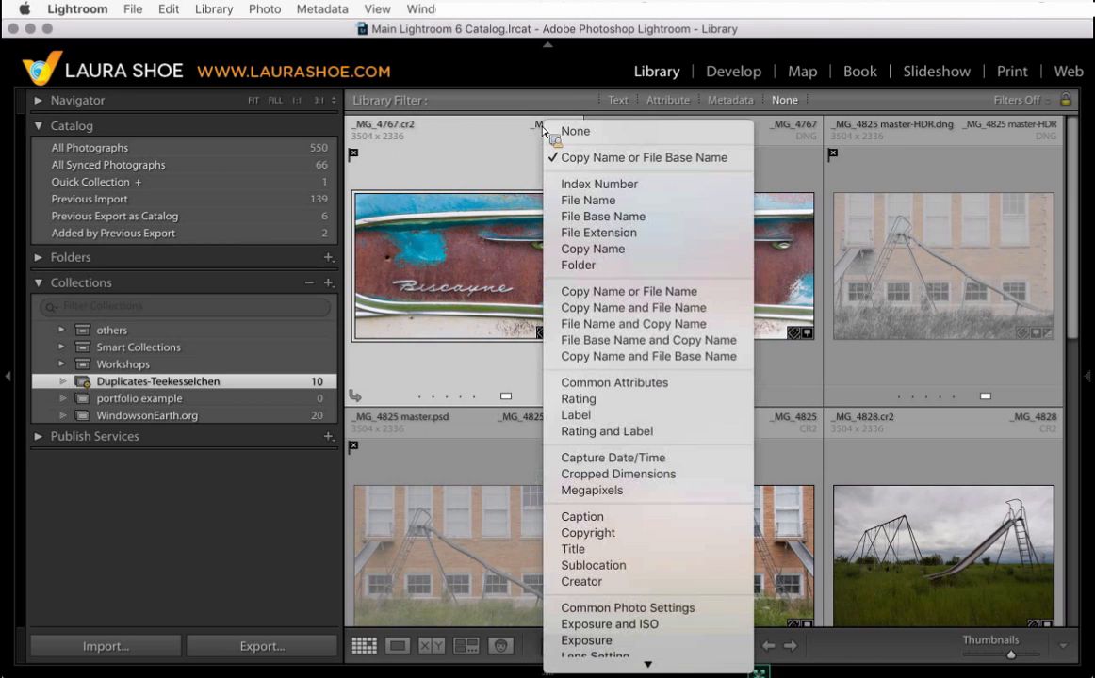
pyautogui.click(589, 265)
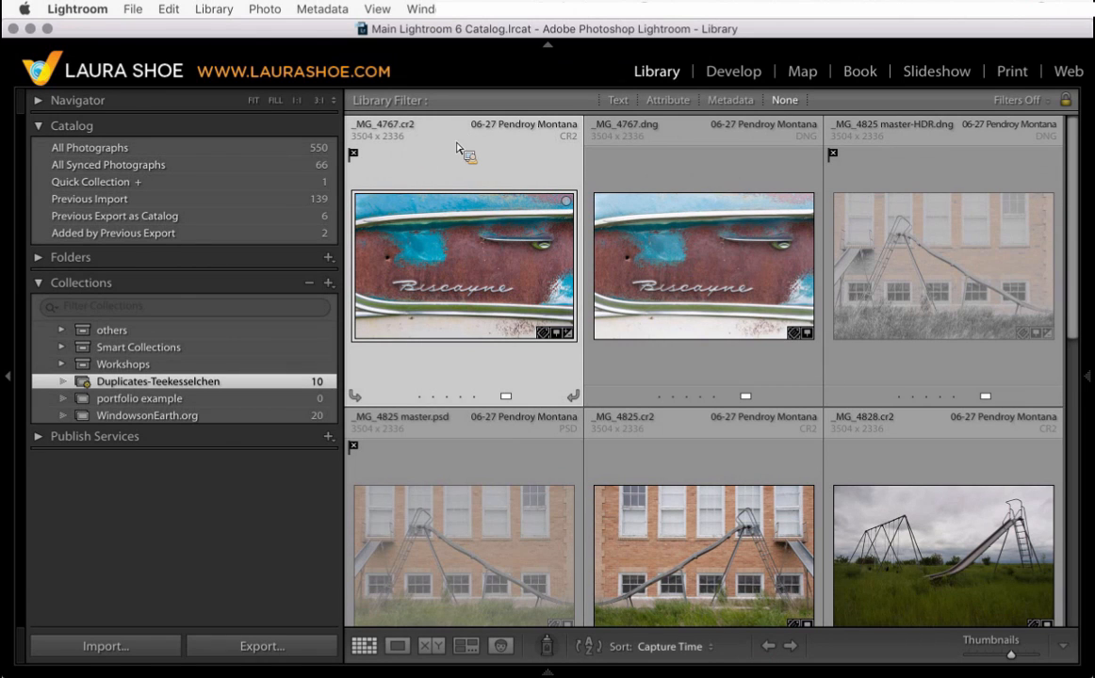
# - Cycle the grid view style and set the top-left cell label to File Name
pyautogui.press('j')
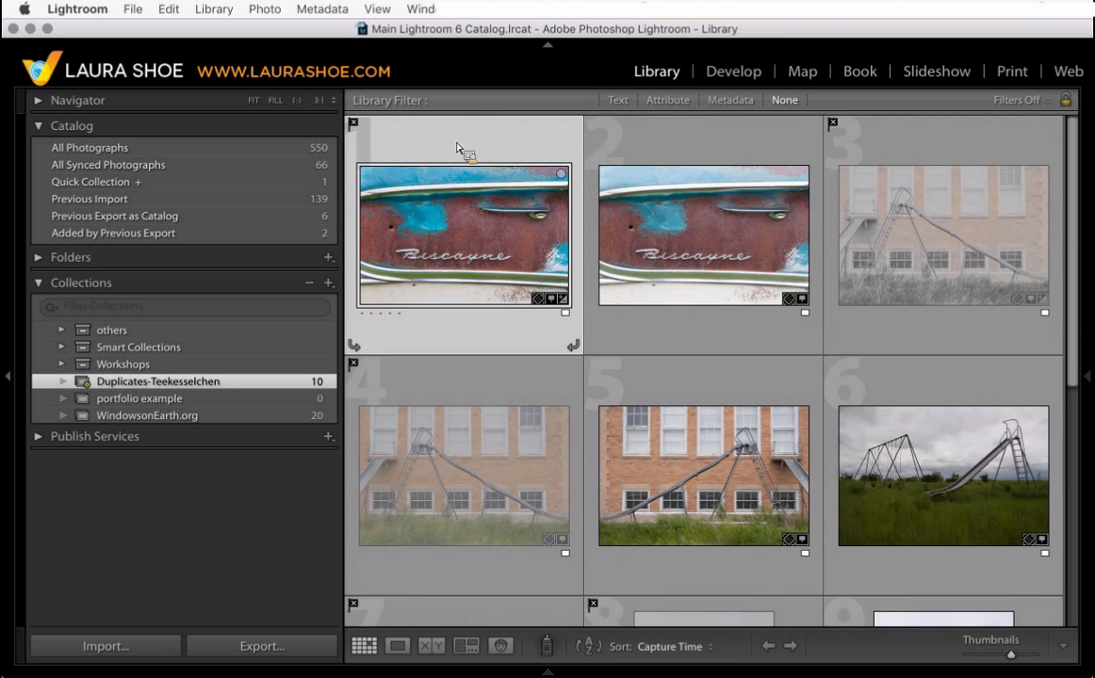
pyautogui.press('j')
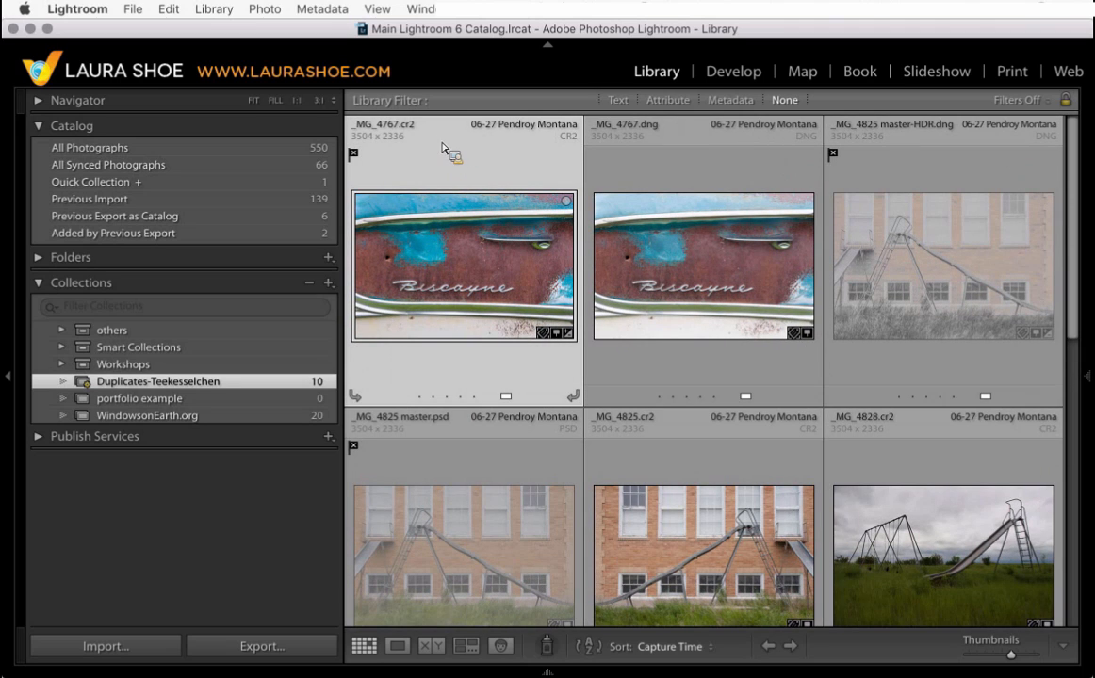
pyautogui.click(387, 130)
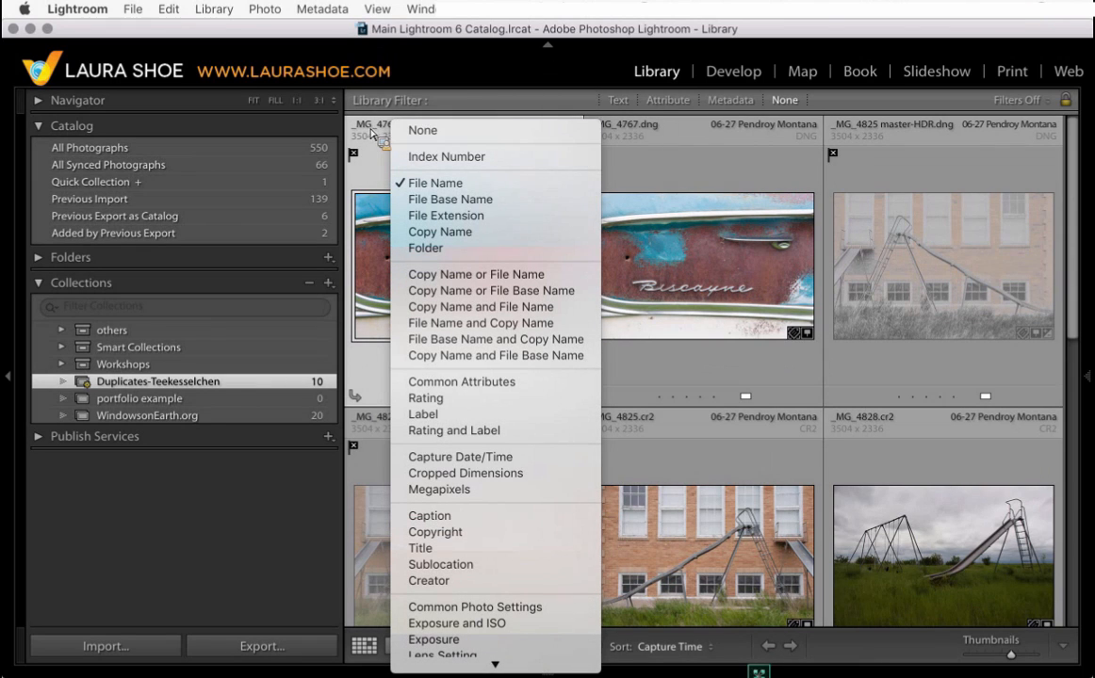
pyautogui.click(453, 186)
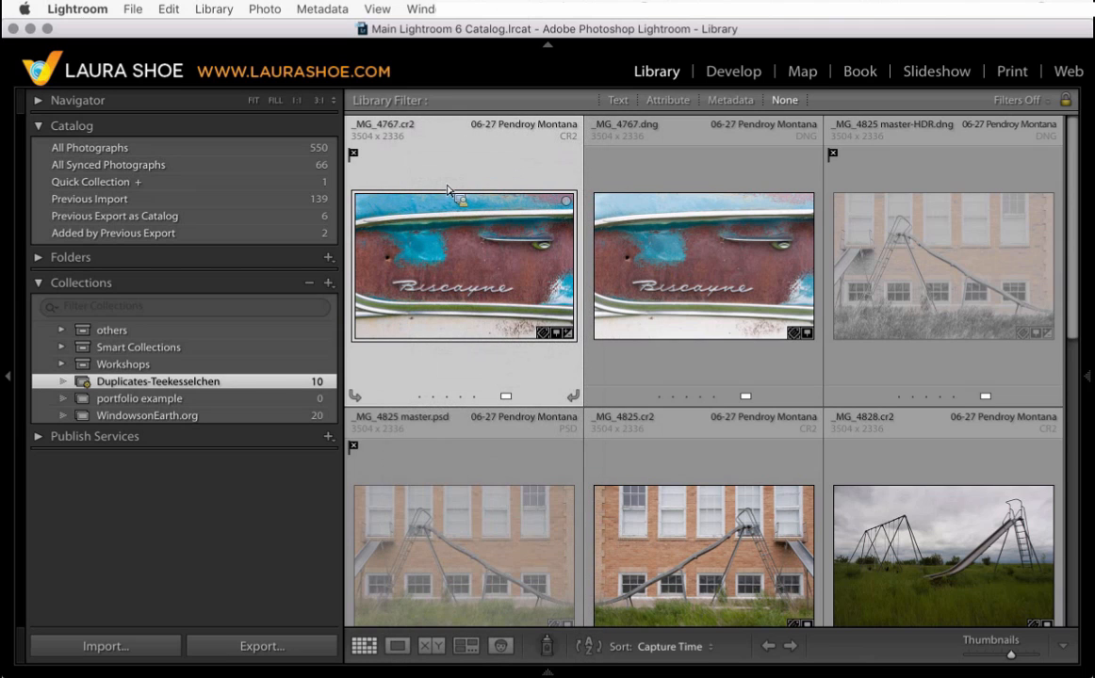
pyautogui.click(391, 137)
pyautogui.click(434, 179)
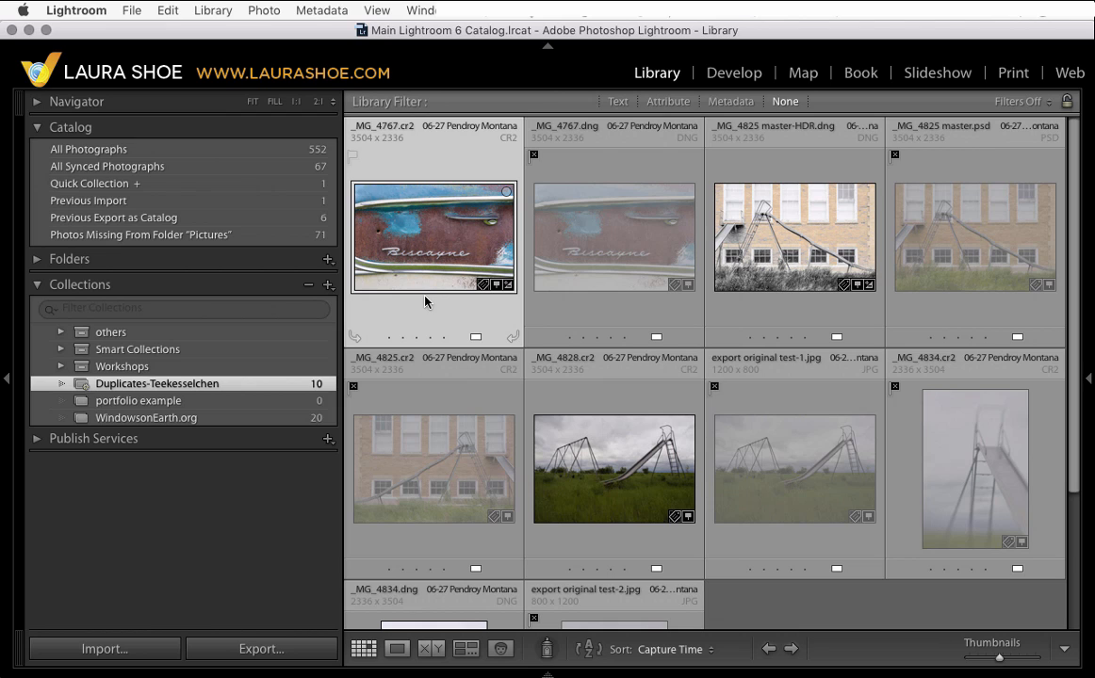
# - Open the Library View Options dialog to review the grid cell settings, then close it
pyautogui.click(375, 11)
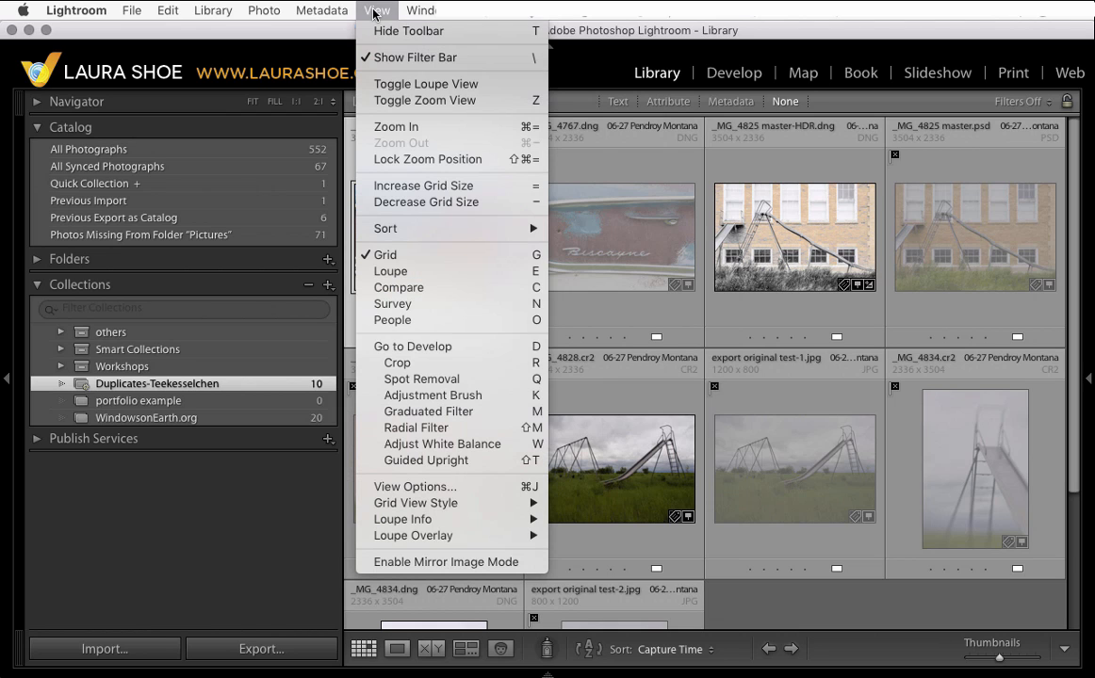
pyautogui.click(447, 487)
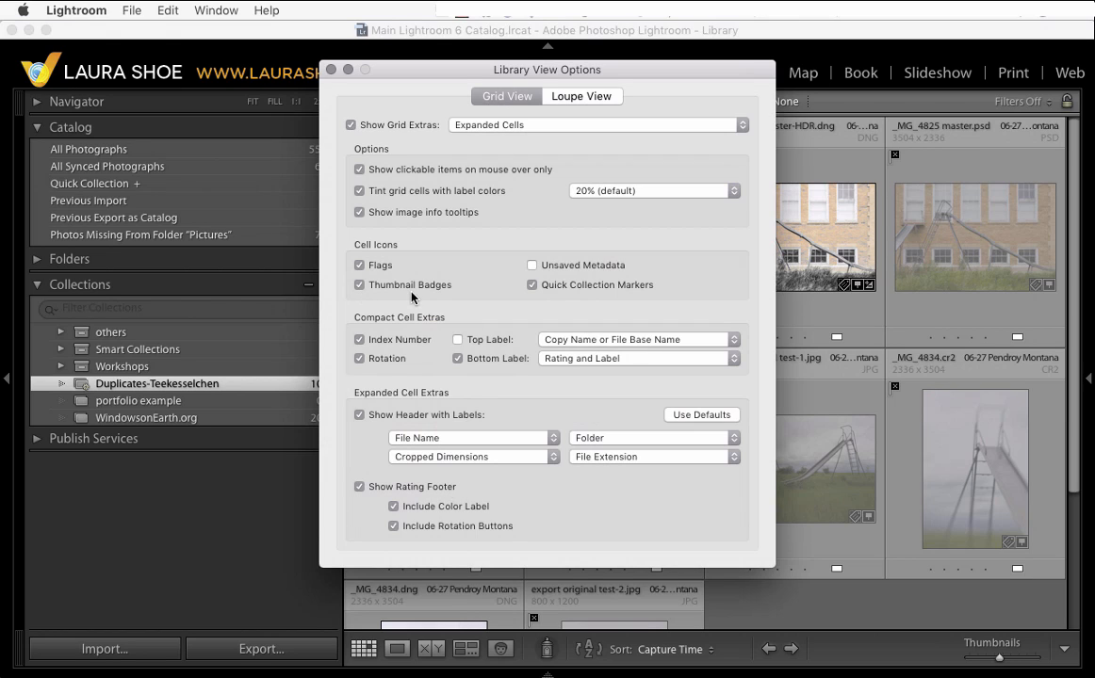
pyautogui.click(330, 70)
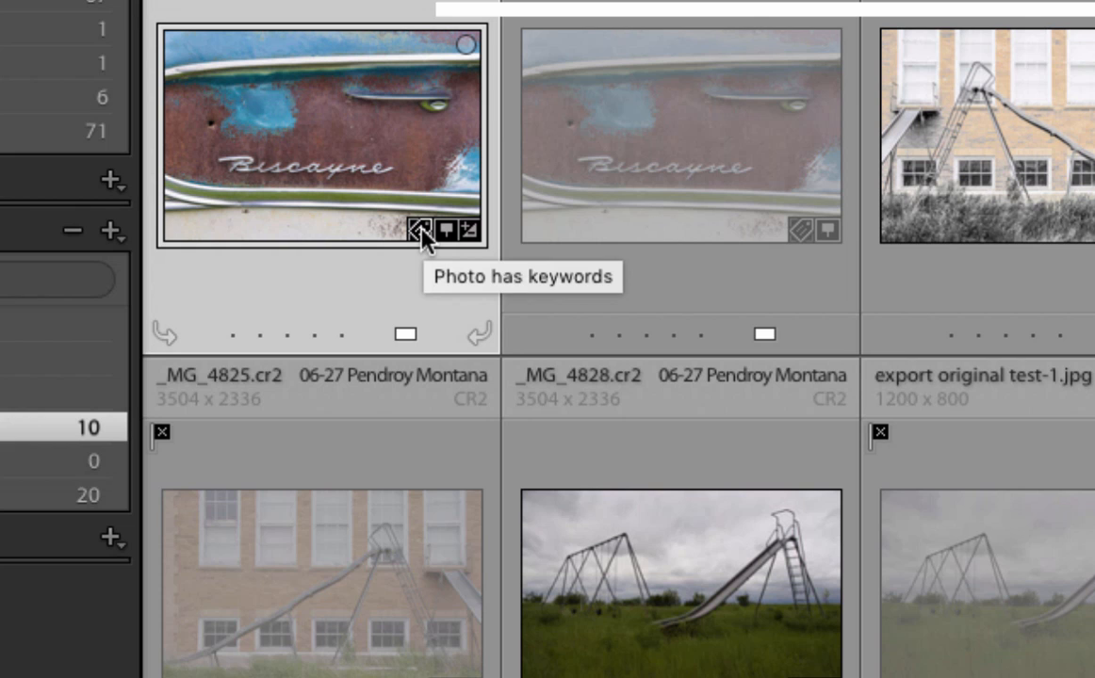
# - Open the first photo's keywords from its keyword badge to check them, then hide the side panel
pyautogui.click(420, 234)
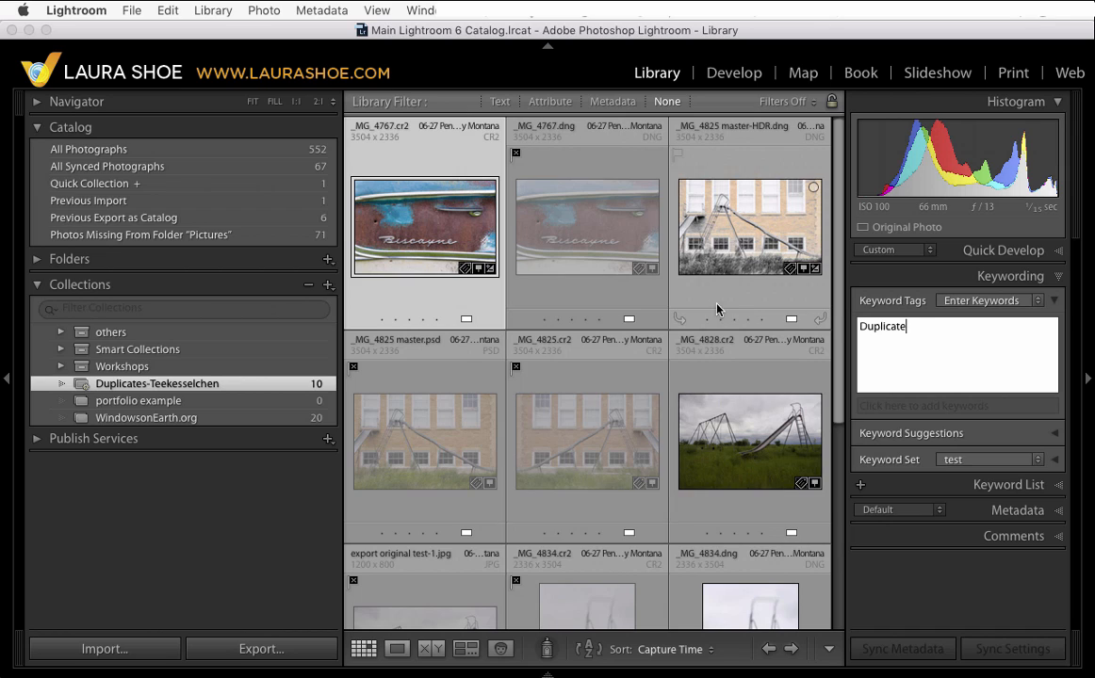
pyautogui.press('Return')
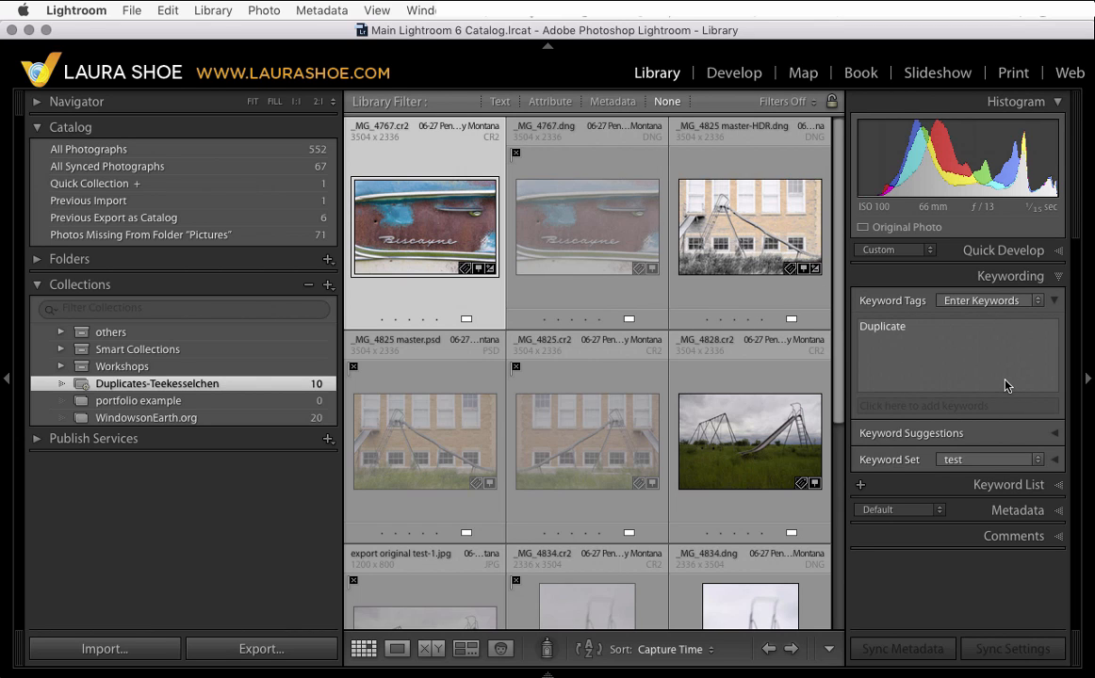
pyautogui.click(1088, 380)
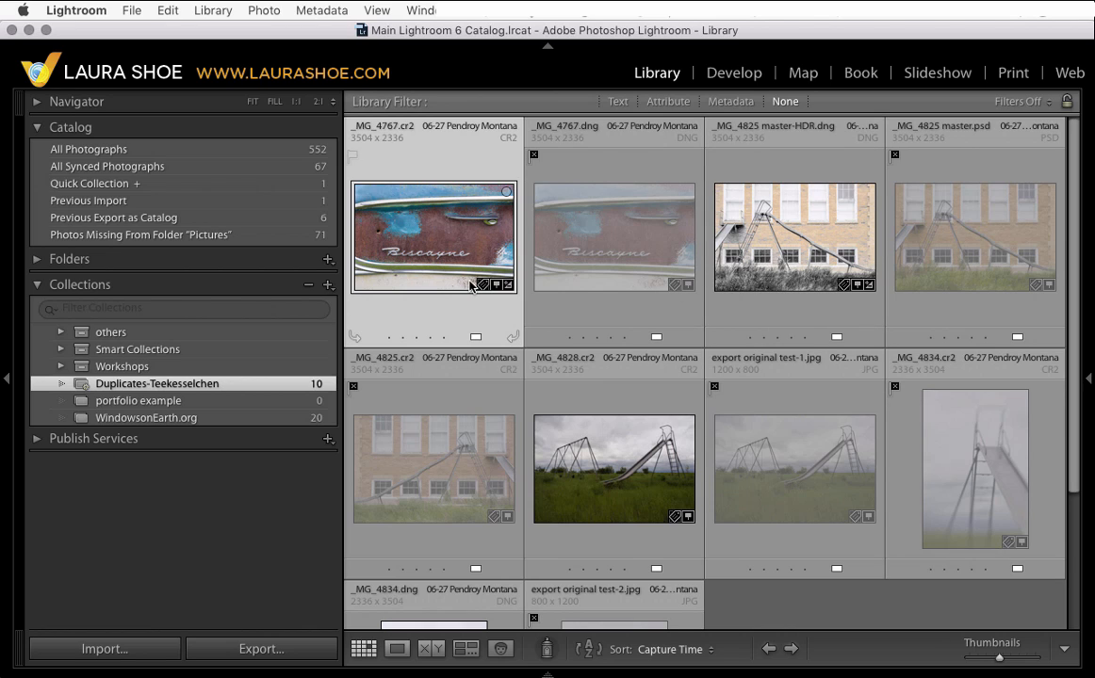
pyautogui.moveTo(469, 285)
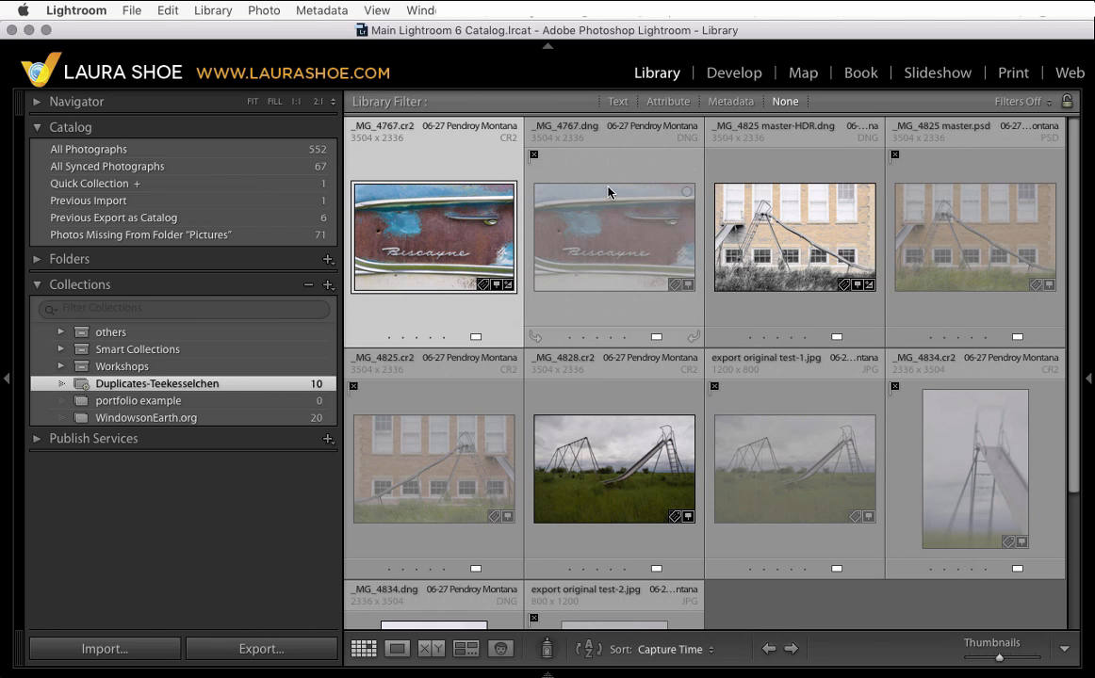
pyautogui.moveTo(608, 193)
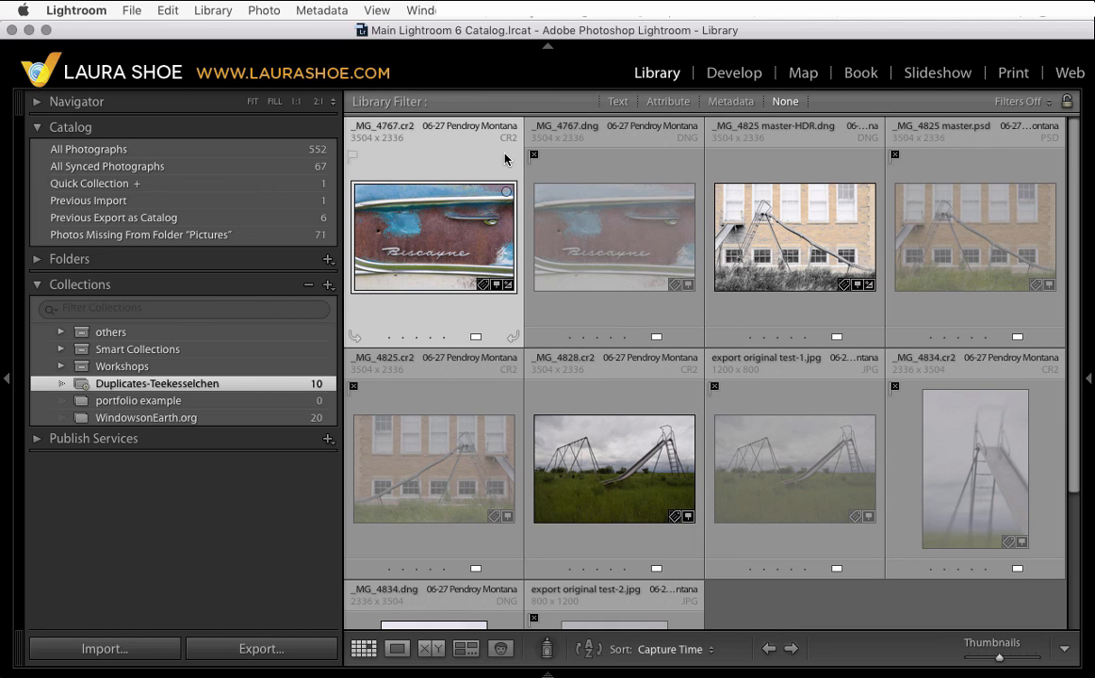
pyautogui.click(377, 11)
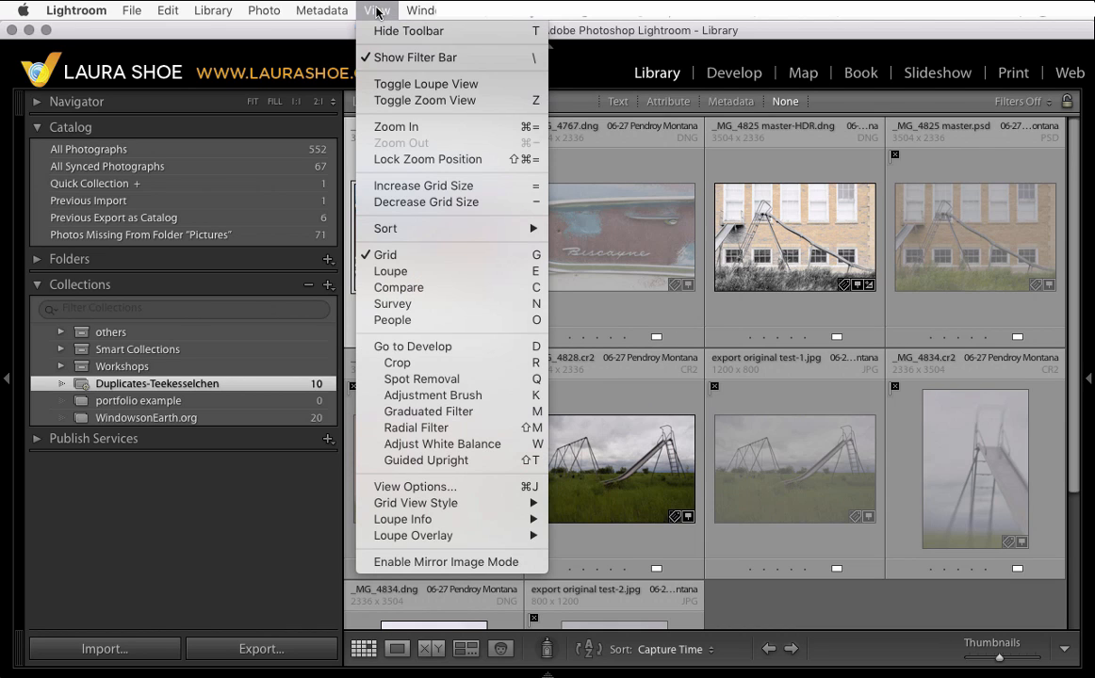
pyautogui.click(561, 40)
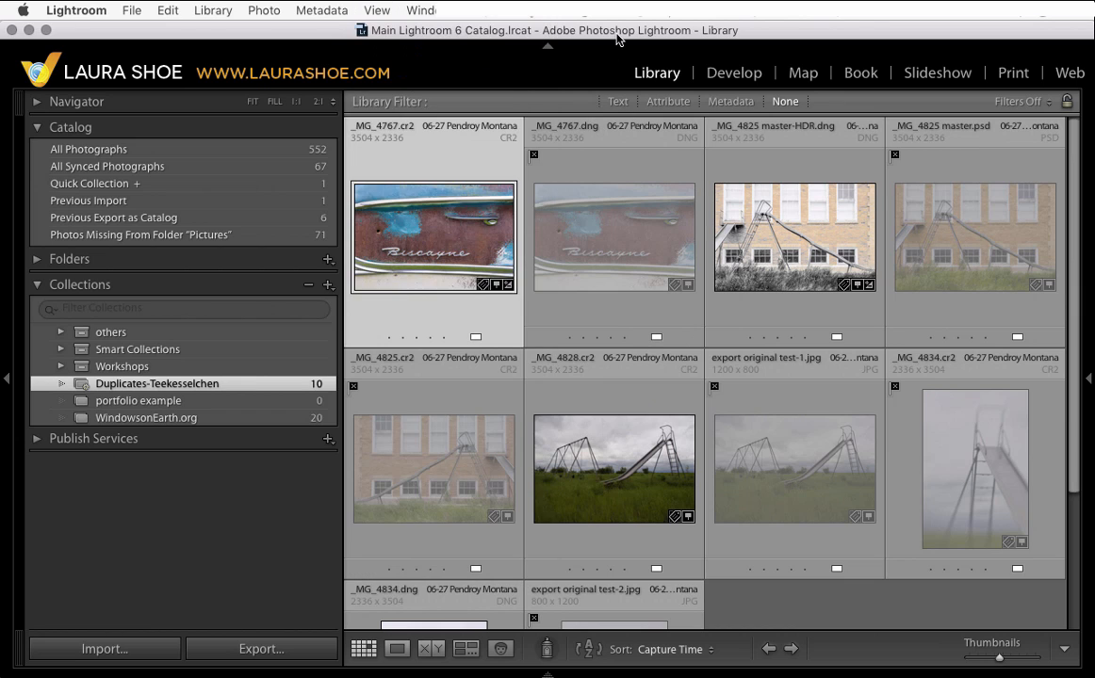
# - Open the Metadata library filter and set its last column to Label
pyautogui.click(733, 103)
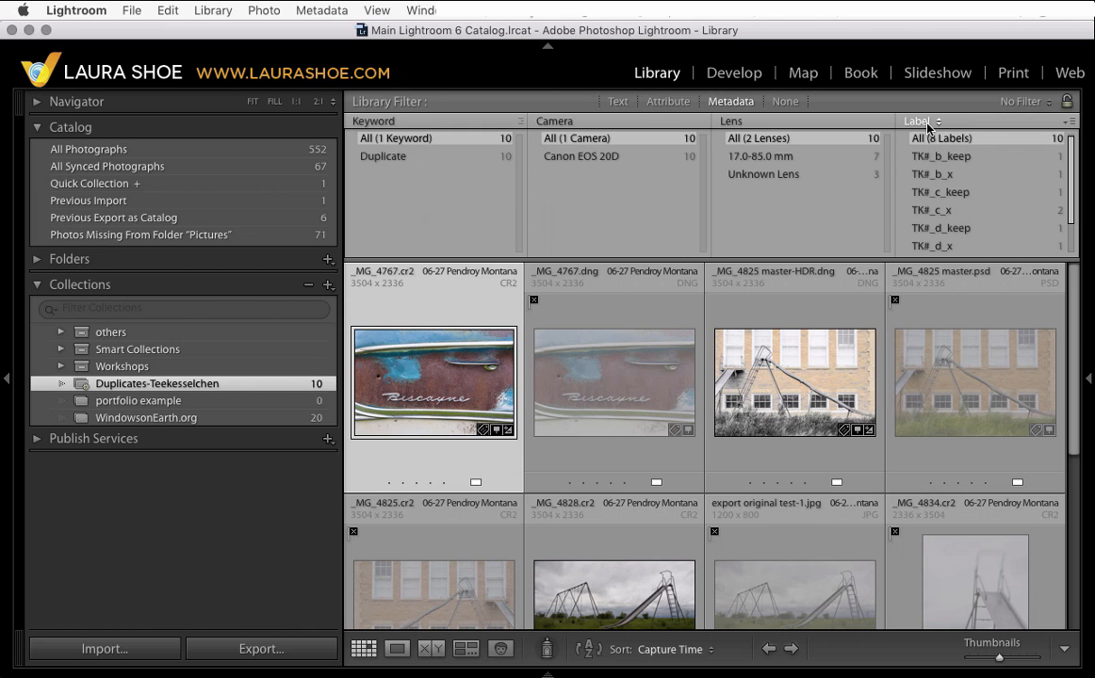
pyautogui.click(921, 122)
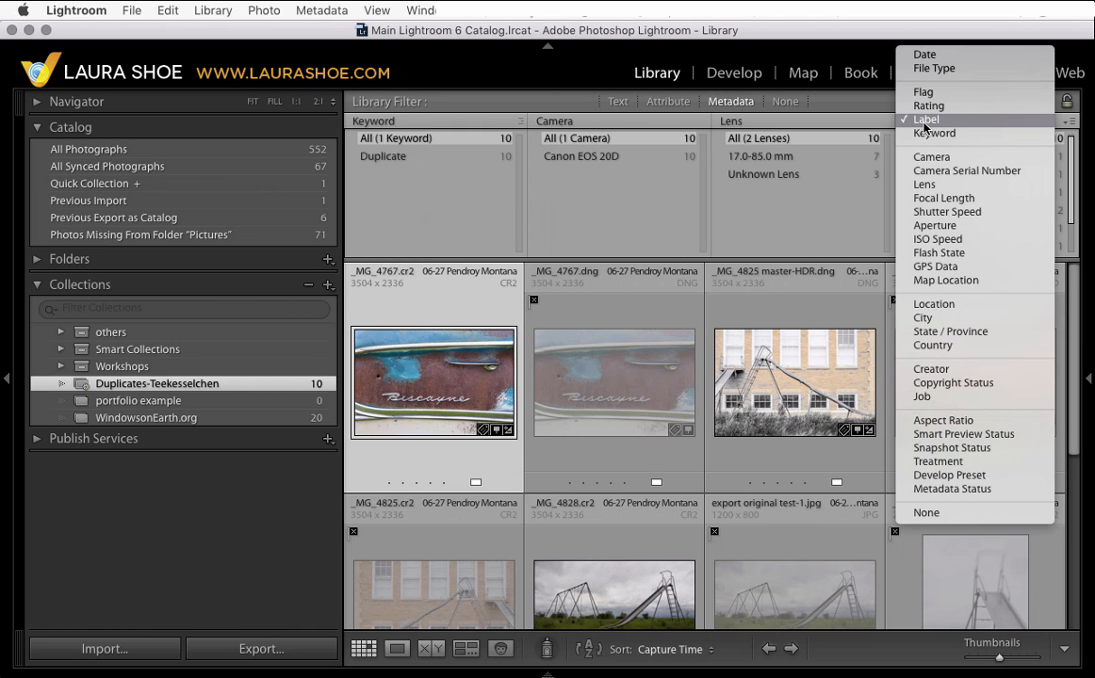
pyautogui.click(930, 121)
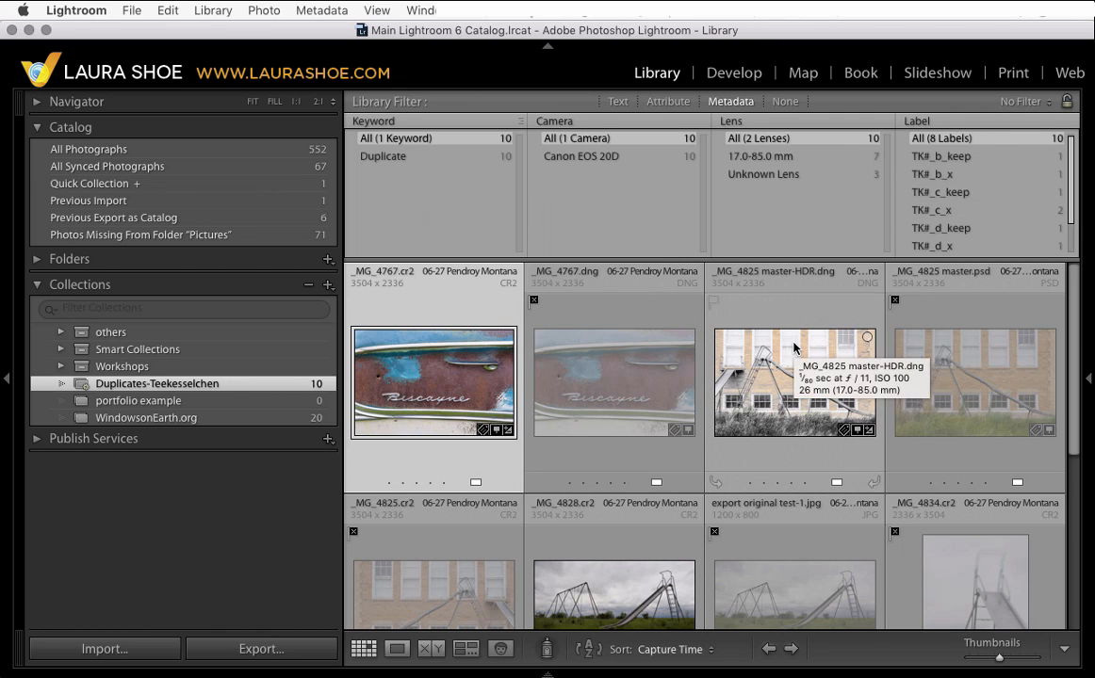
# - Filter by the TK#_b and TK#_c keep and x labels in turn to compare each duplicate group
pyautogui.click(963, 158)
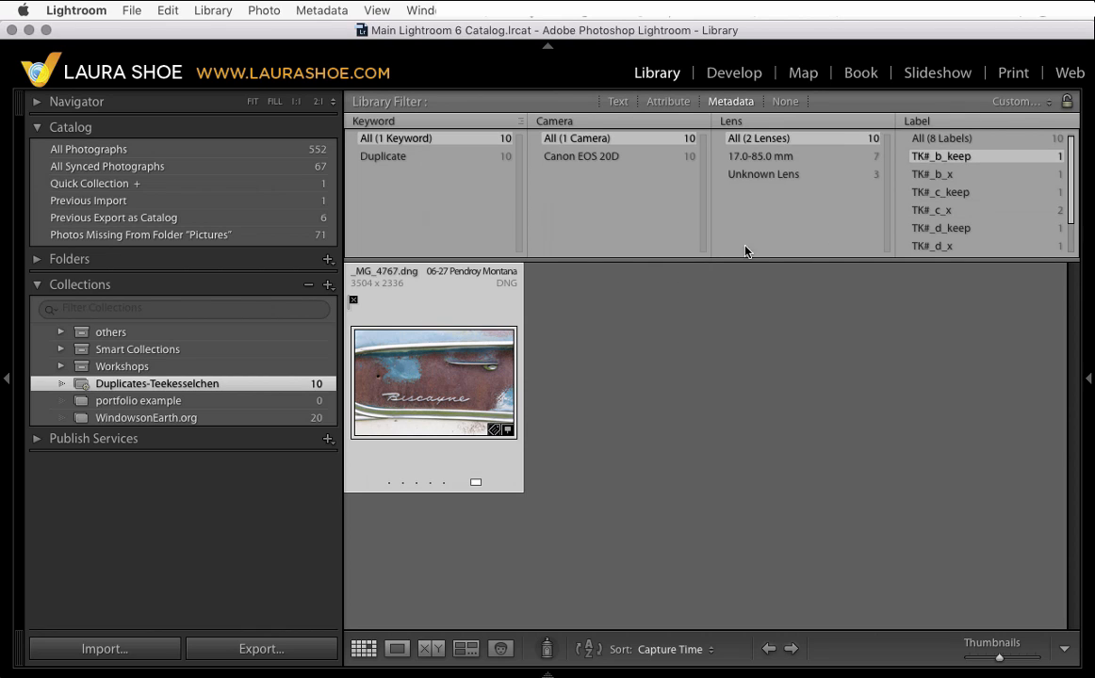
pyautogui.click(961, 177)
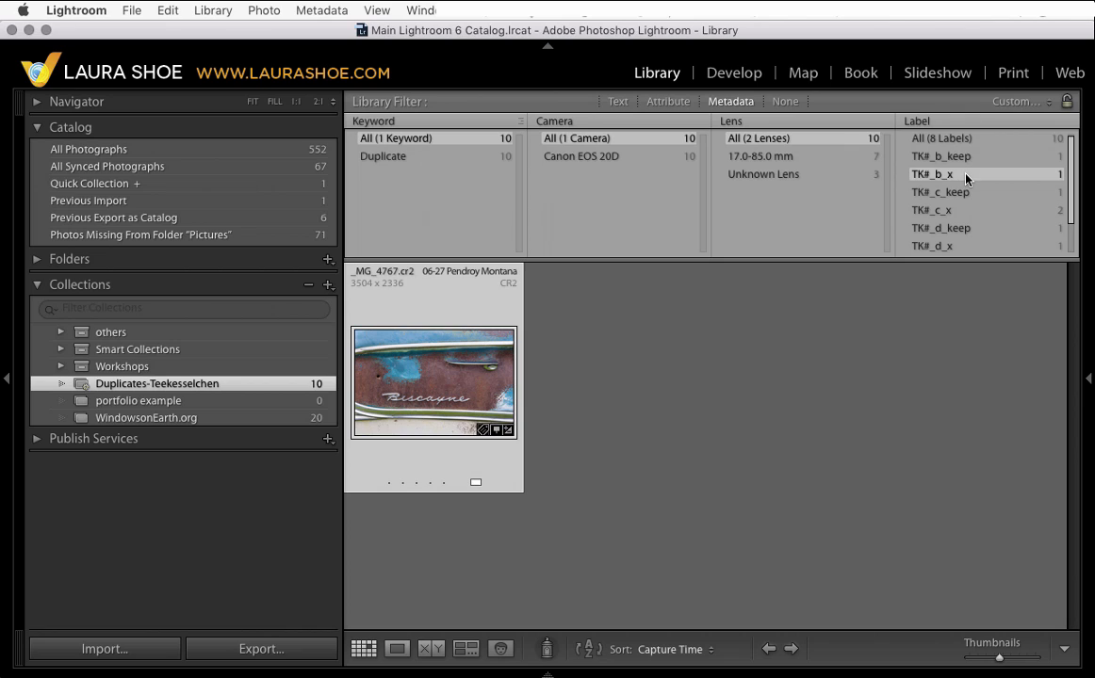
pyautogui.click(965, 159)
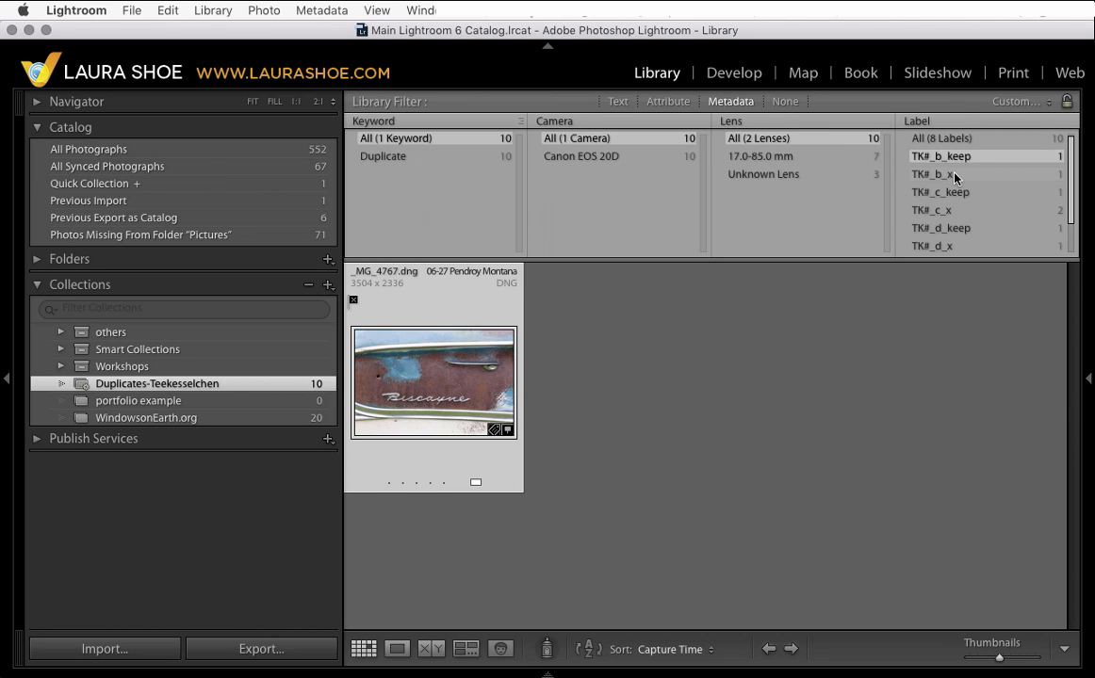
pyautogui.keyDown('super'); pyautogui.click(955, 177); pyautogui.keyUp('super')
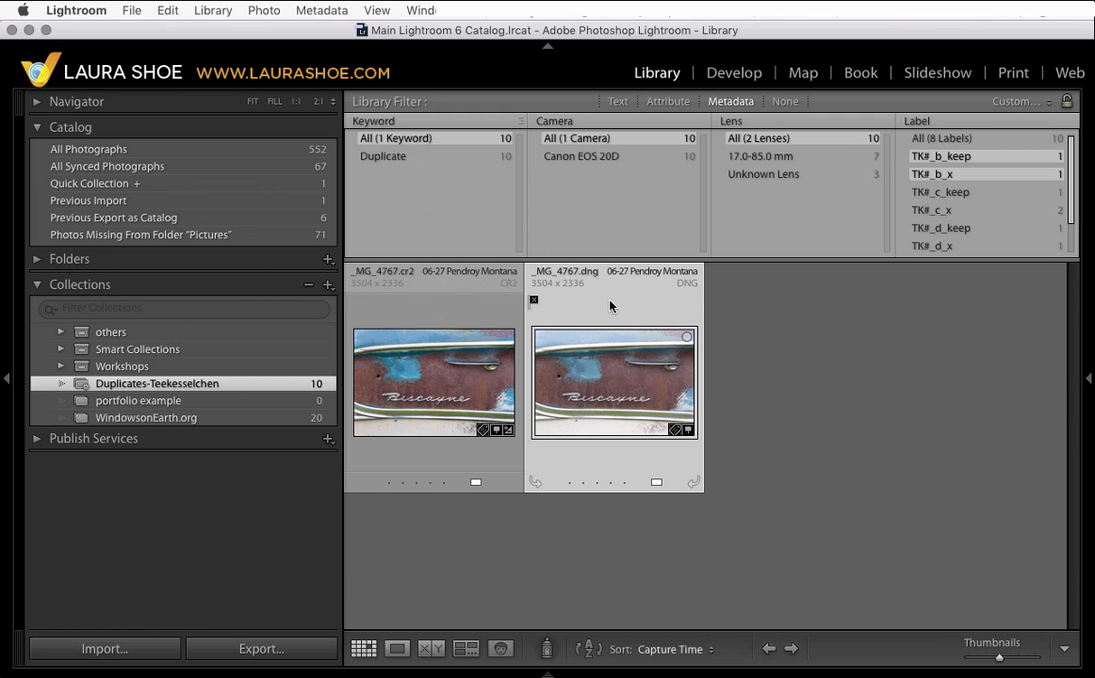
pyautogui.click(963, 198)
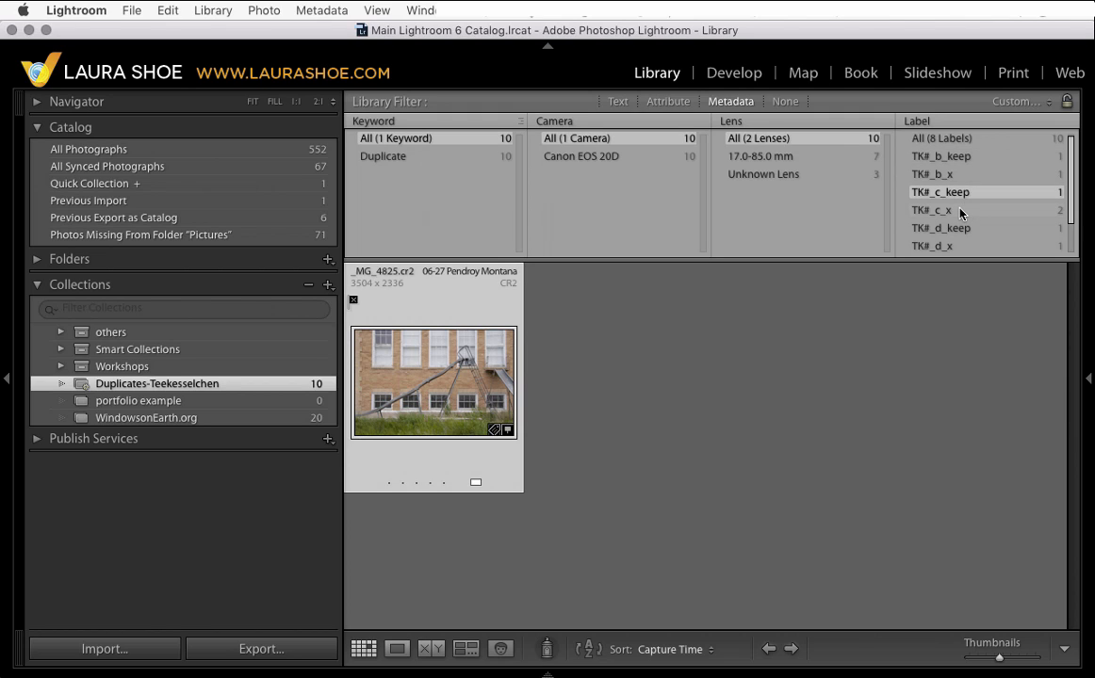
pyautogui.keyDown('super'); pyautogui.click(961, 212); pyautogui.keyUp('super')
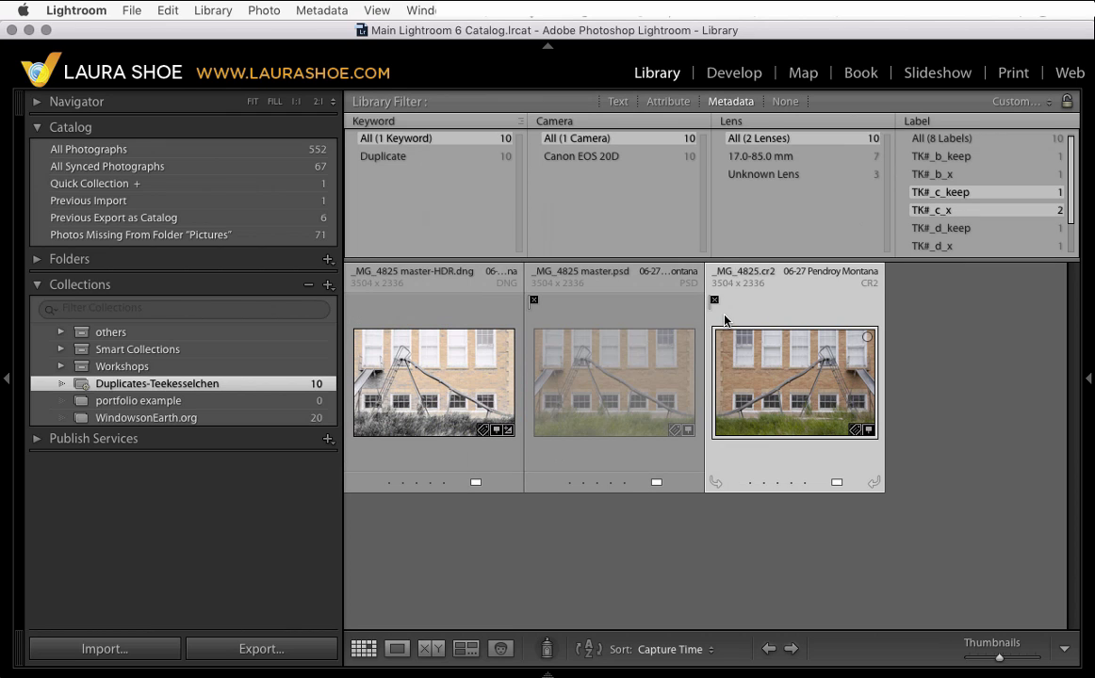
pyautogui.click(977, 177)
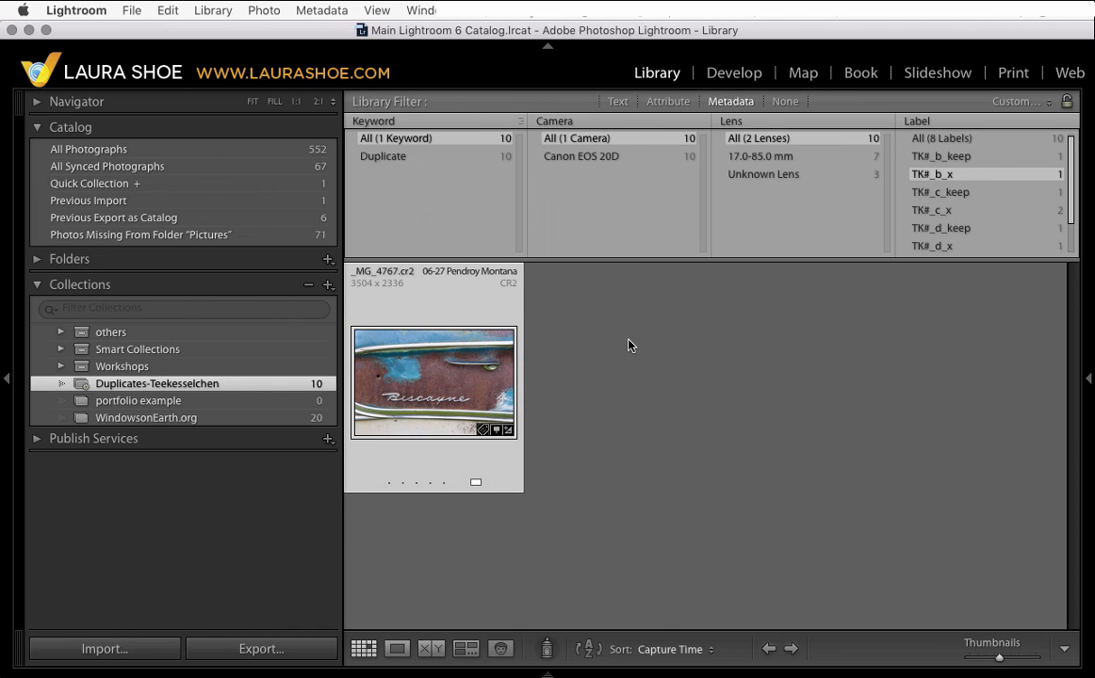
# - Add the keyword Delete to the filtered _MG_4767.cr2 photo
pyautogui.press('F8')
pyautogui.click(917, 330)
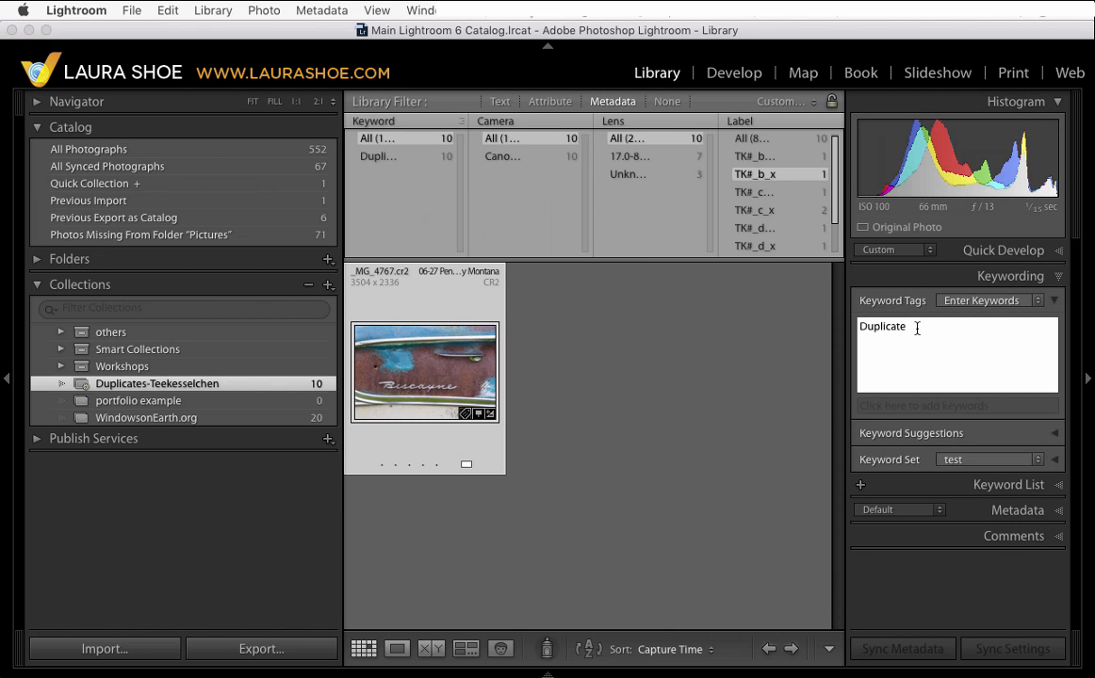
pyautogui.write(',De')
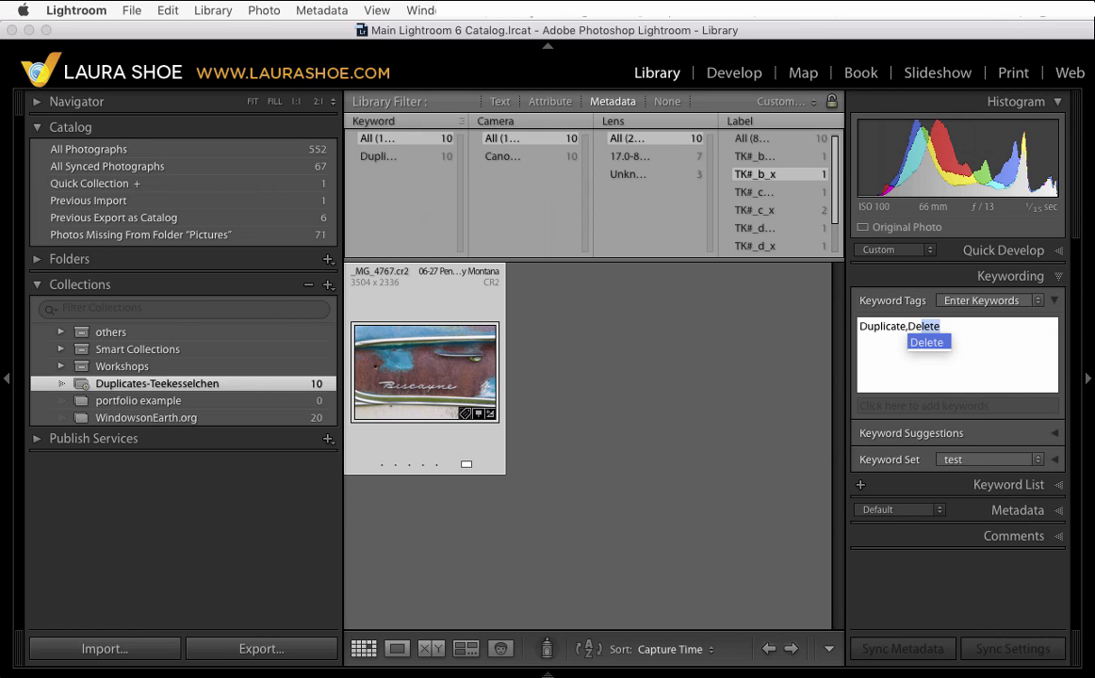
pyautogui.write('lete')
pyautogui.press('Return')
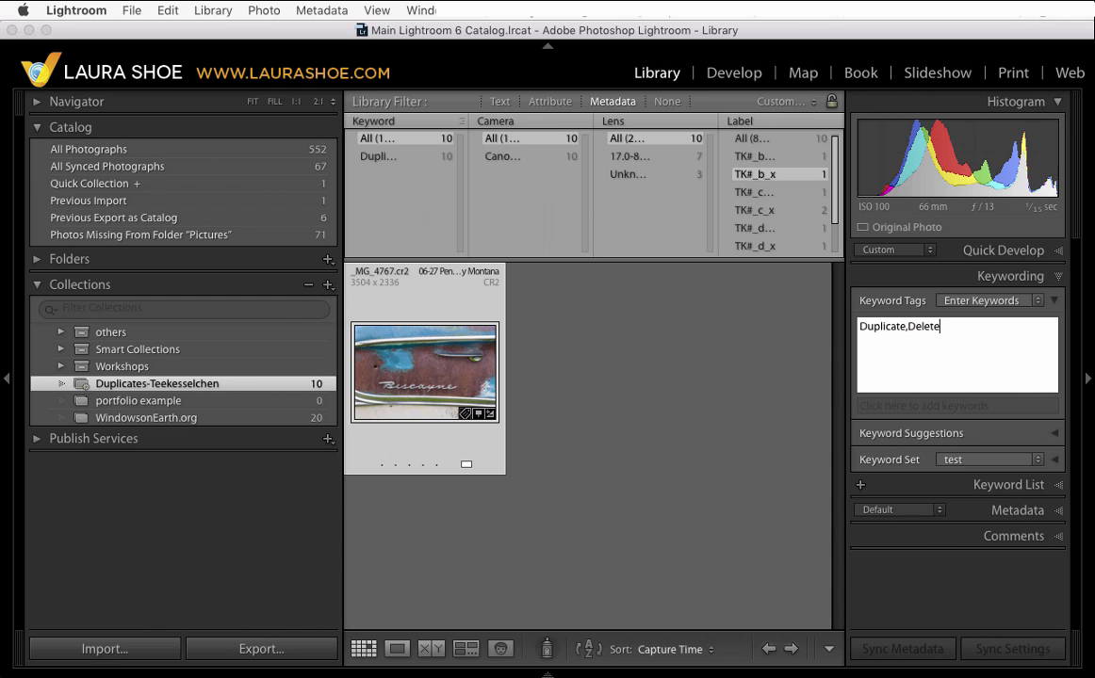
pyautogui.press('Return')
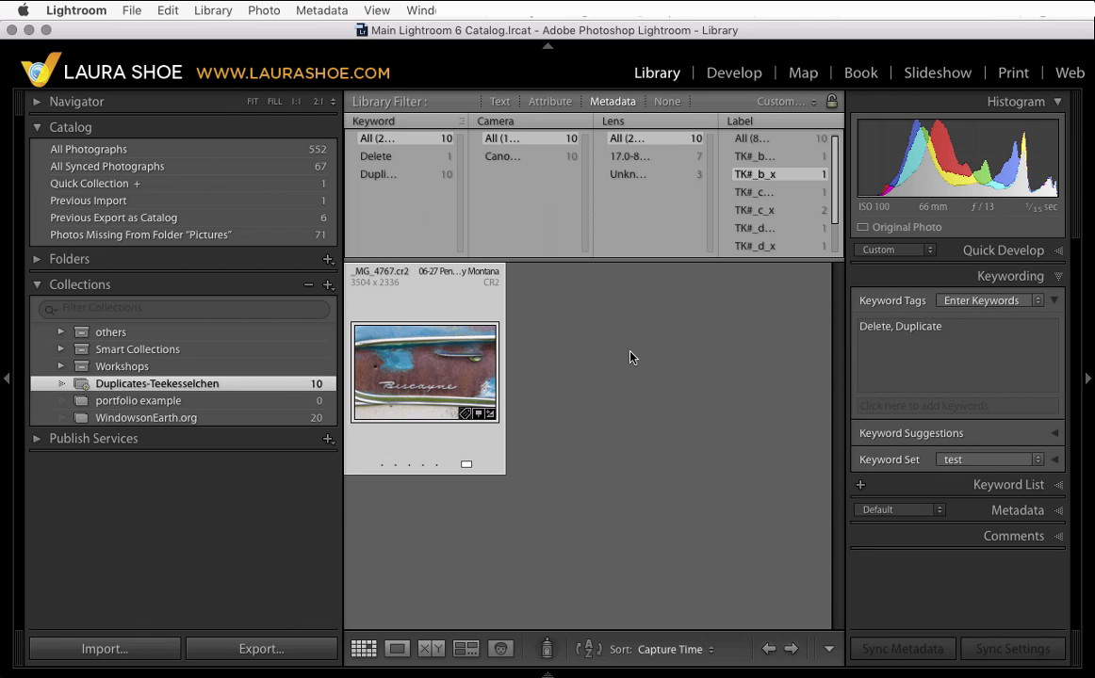
# - Hide the side panel, select all labels and turn off the library filter
pyautogui.click(1089, 379)
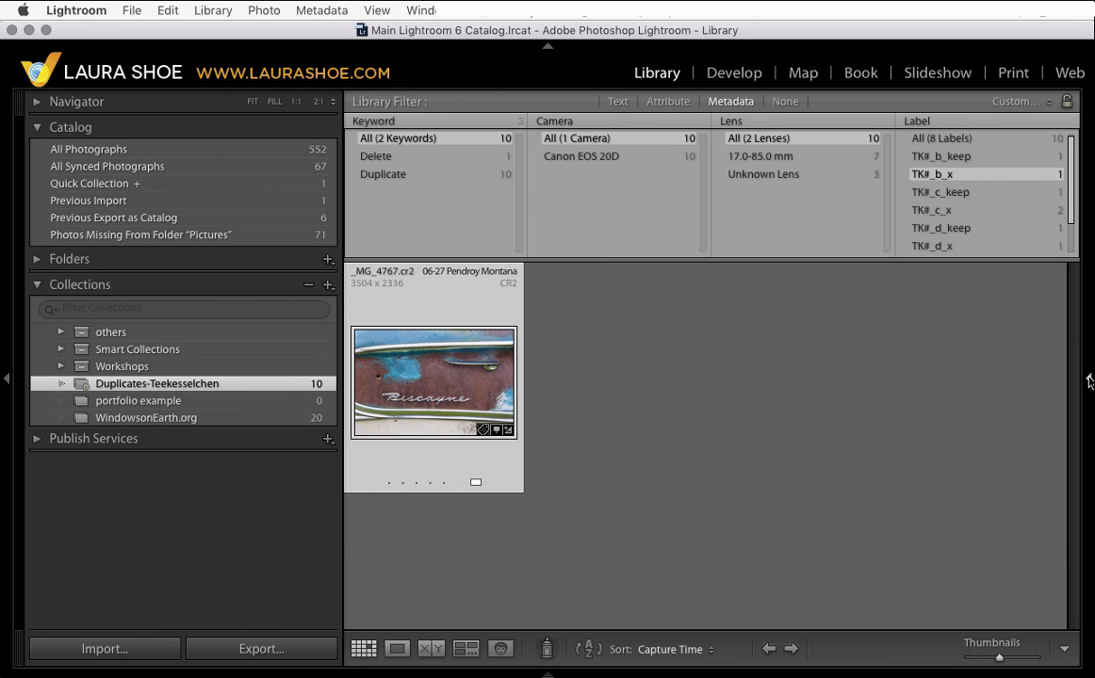
pyautogui.click(933, 138)
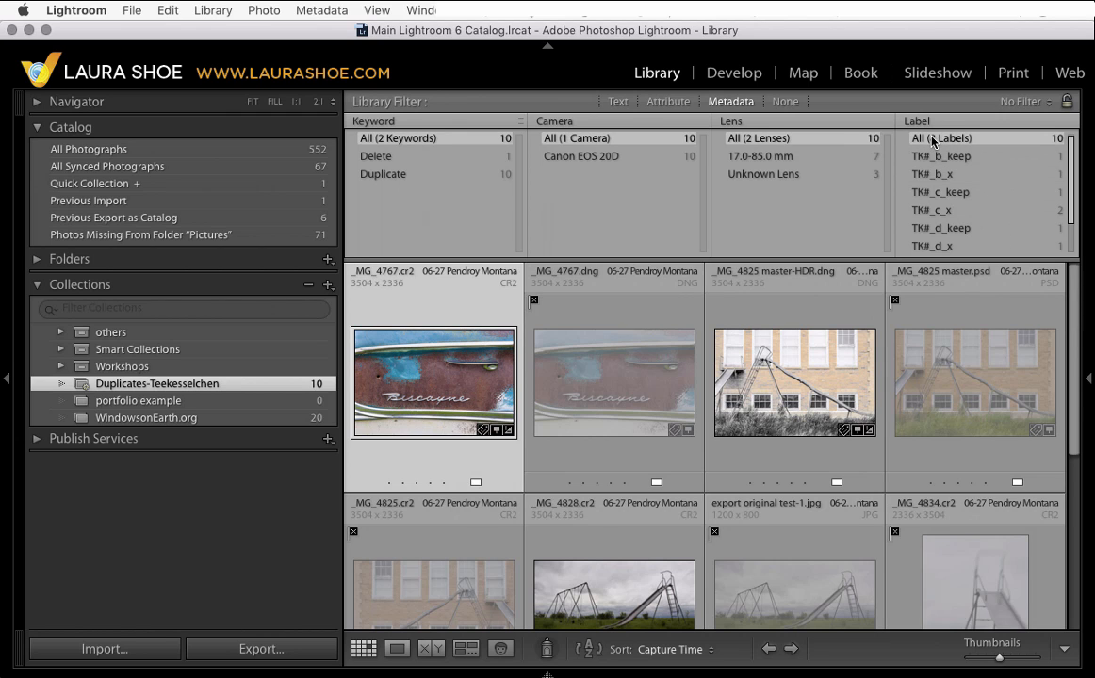
pyautogui.click(785, 102)
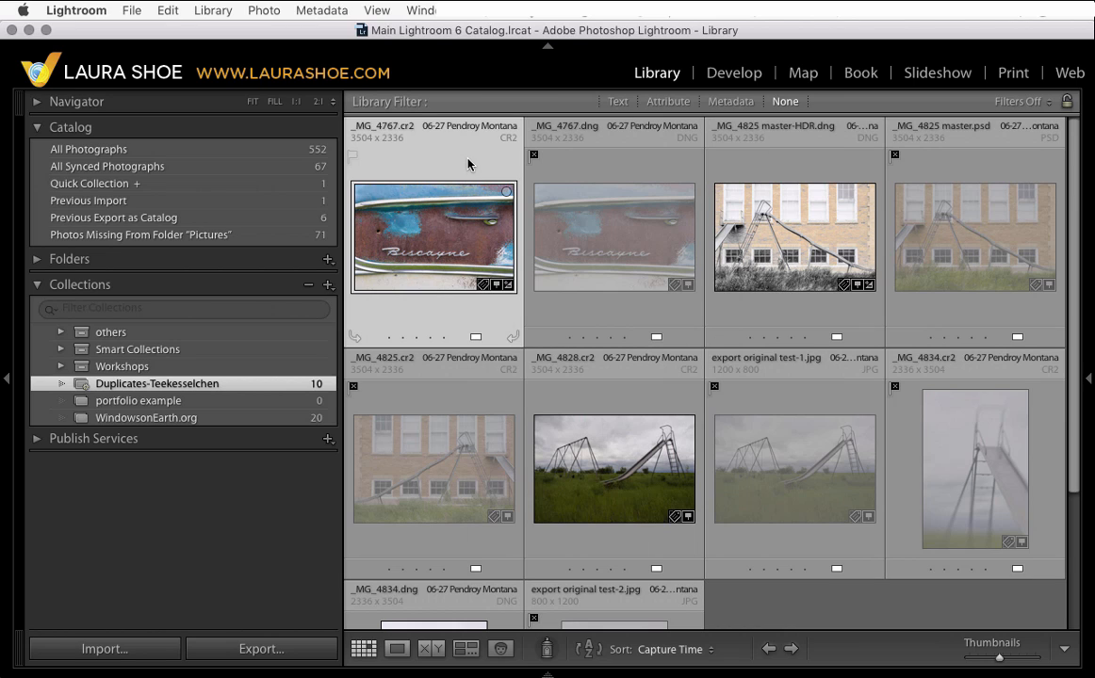
# - Unflag the _MG_4767.dng photo and toggle a reject flag on and off the _MG_4767.cr2 photo
pyautogui.click(550, 167)
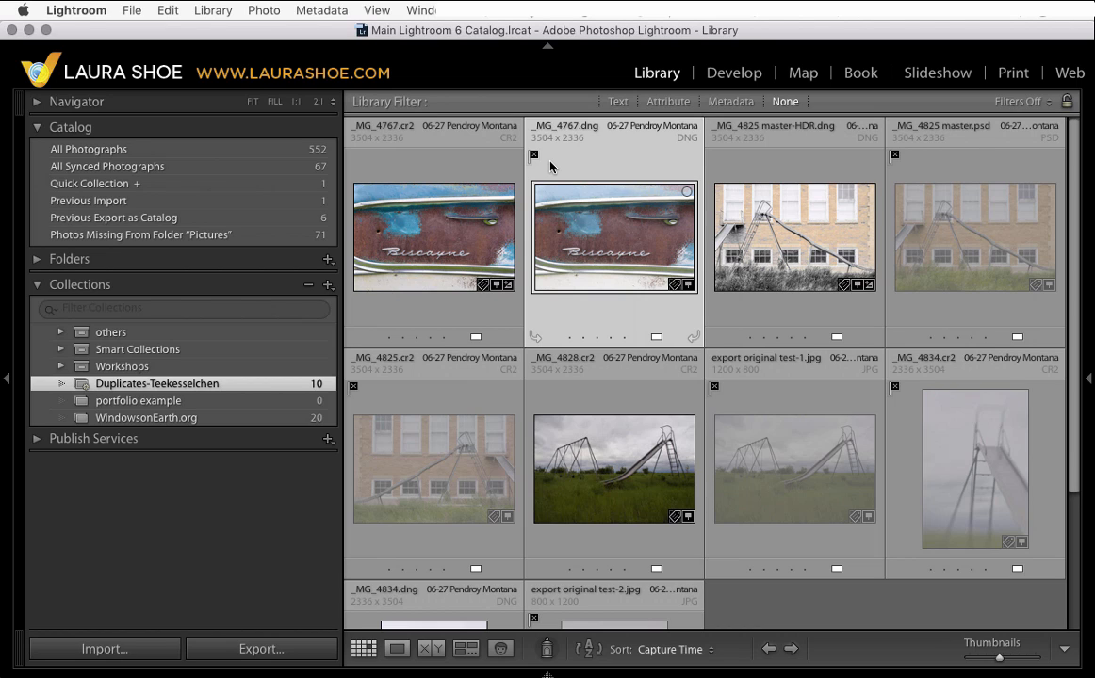
pyautogui.press('u')
pyautogui.click(471, 166)
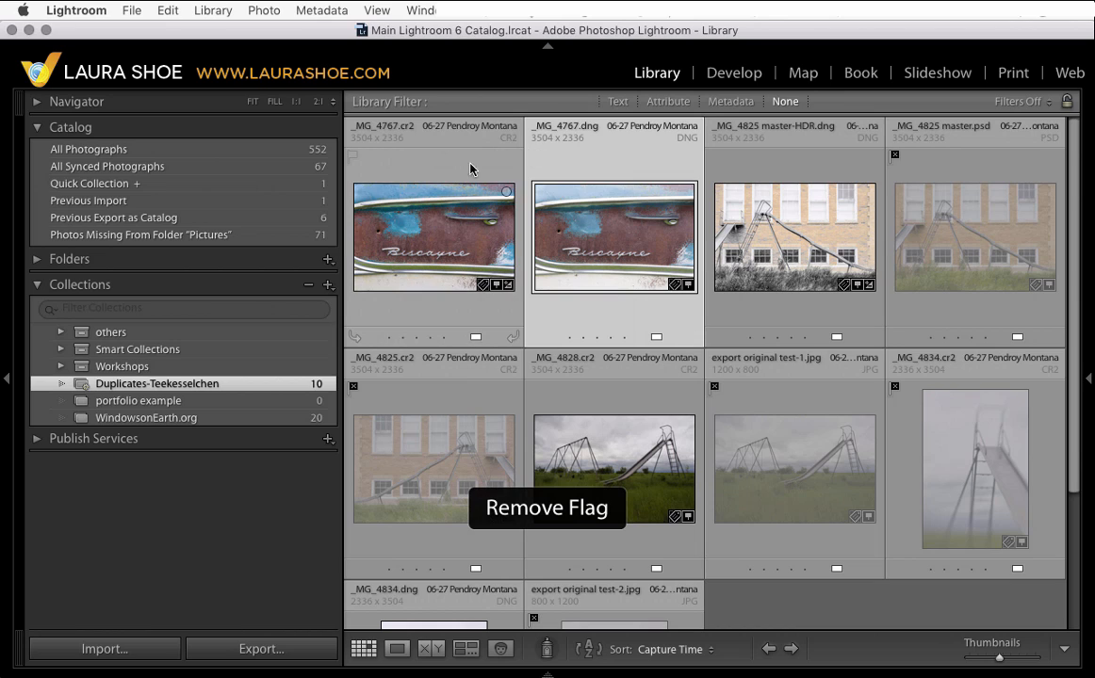
pyautogui.press('x')
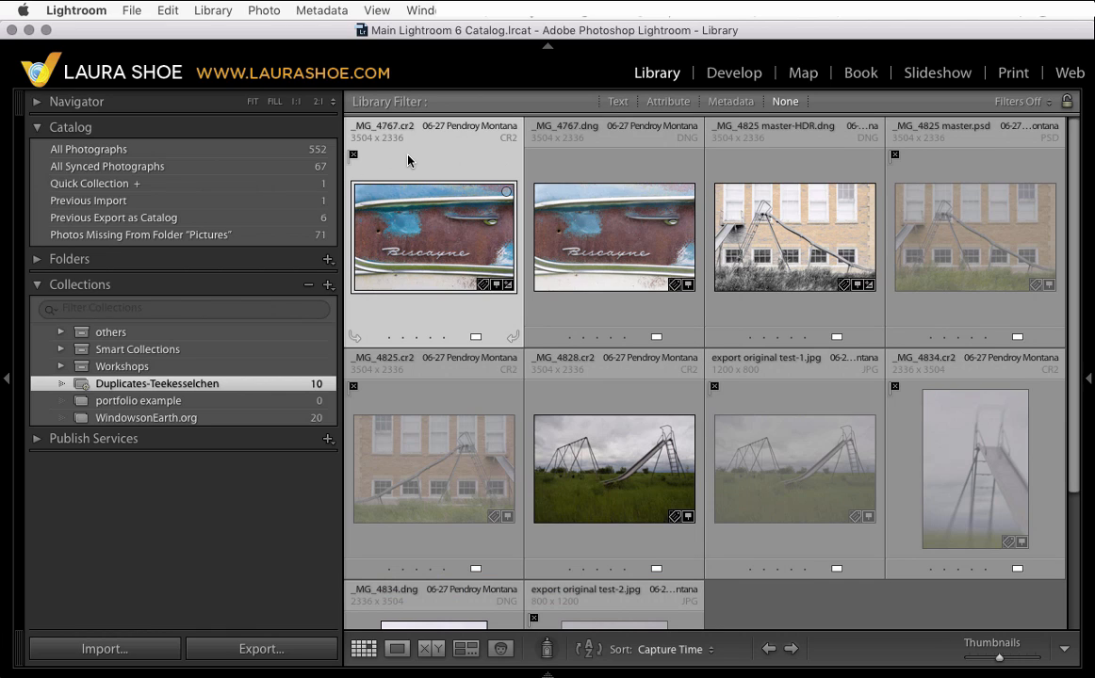
pyautogui.press('u')
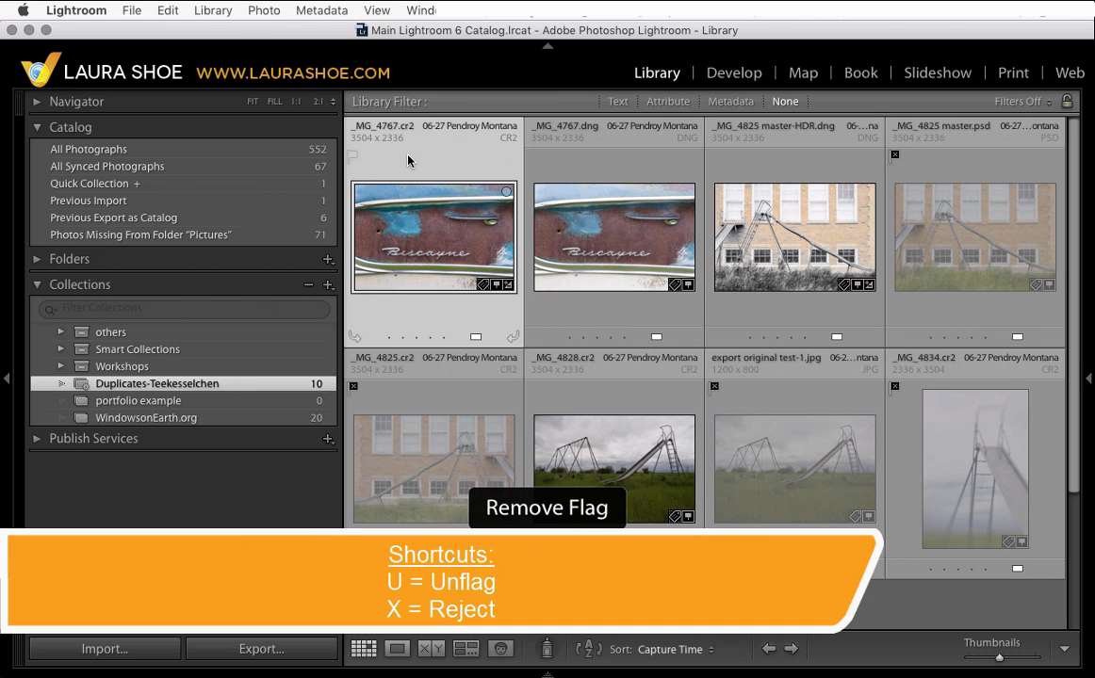
# - Mark the _MG_4767.dng photo as rejected again
pyautogui.click(569, 203)
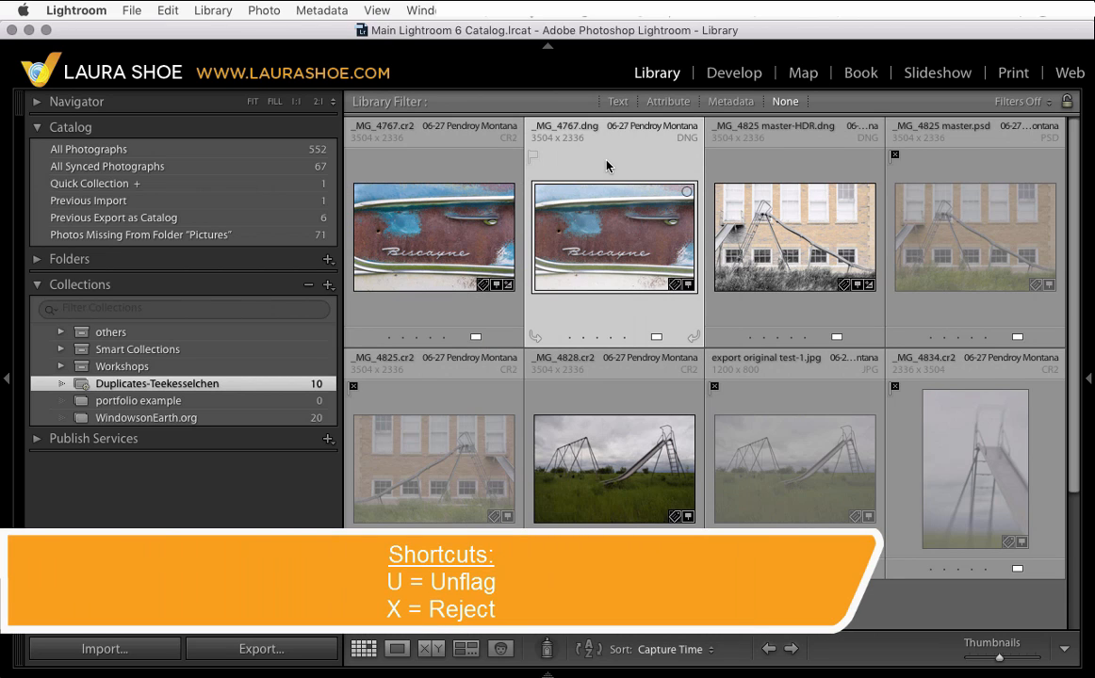
pyautogui.press('x')
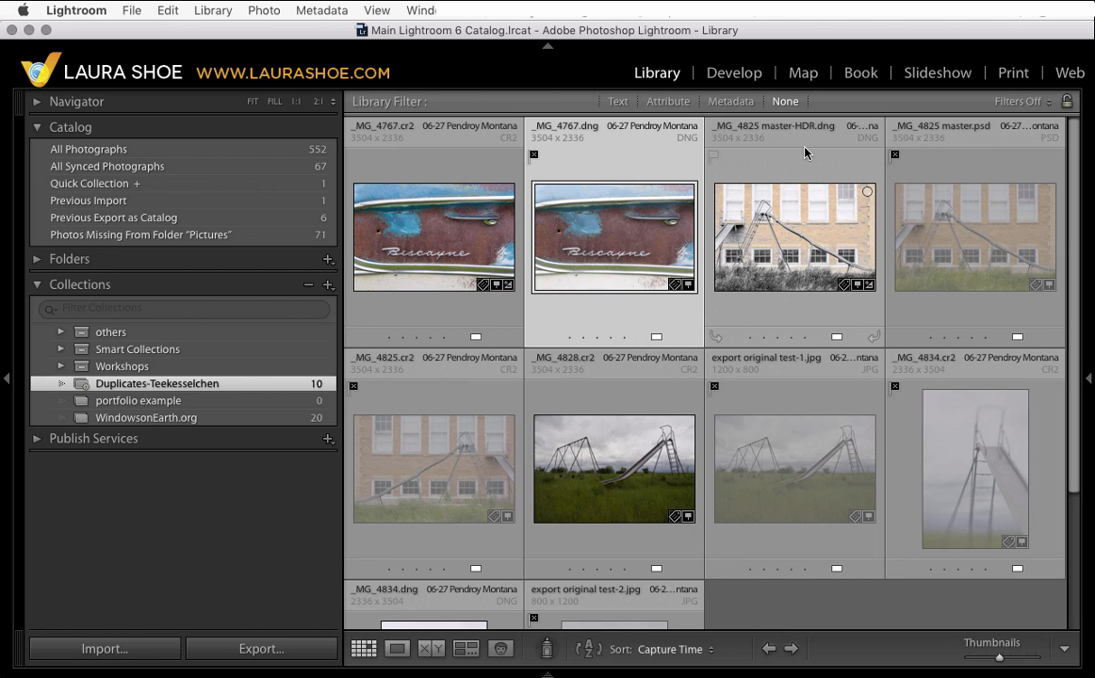
# - Remove the reject flag from the _MG_4825 master.psd photo
pyautogui.click(949, 168)
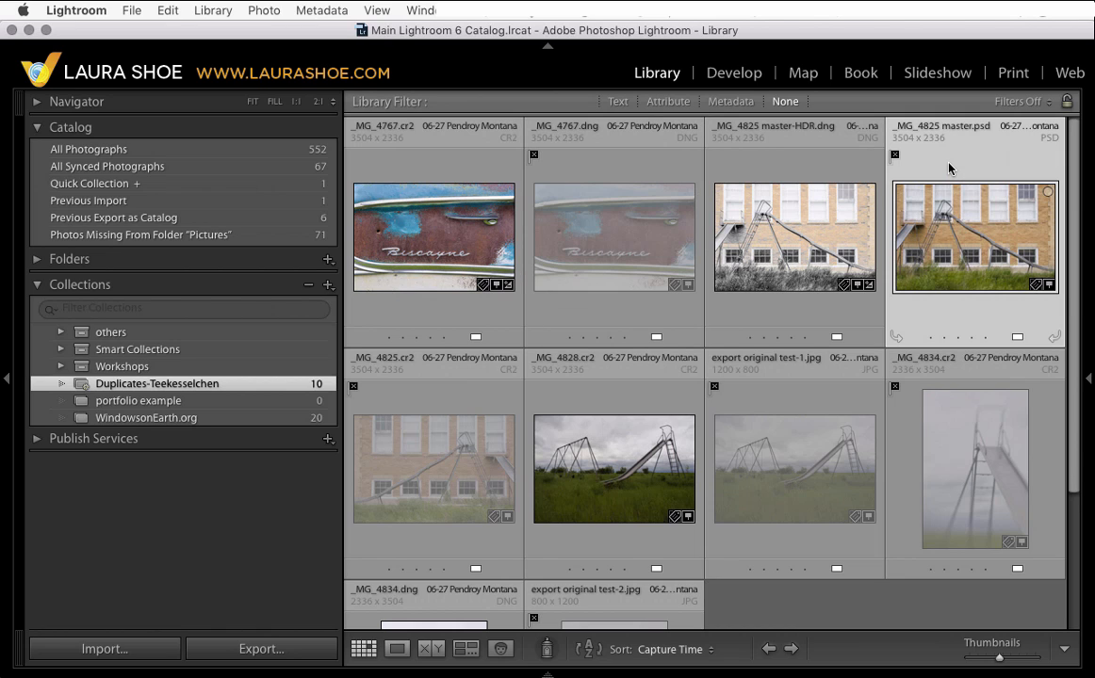
pyautogui.press('u')
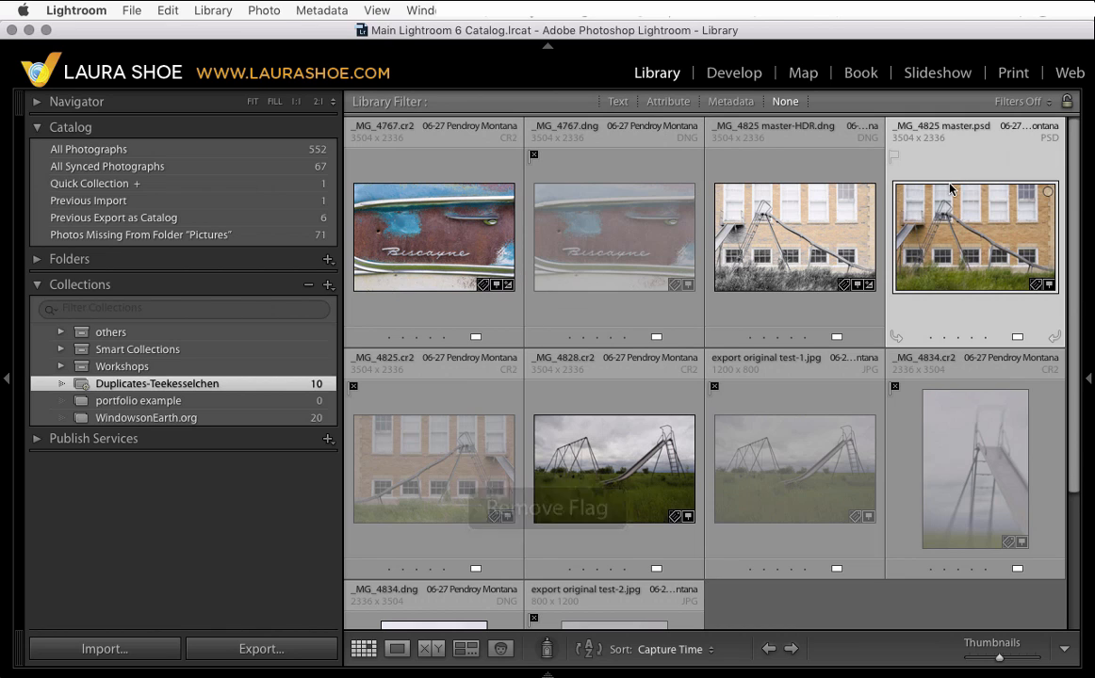
# - Select the _MG_4828.cr2 photo lower in the duplicates grid
pyautogui.scroll(-3, 825, 420)
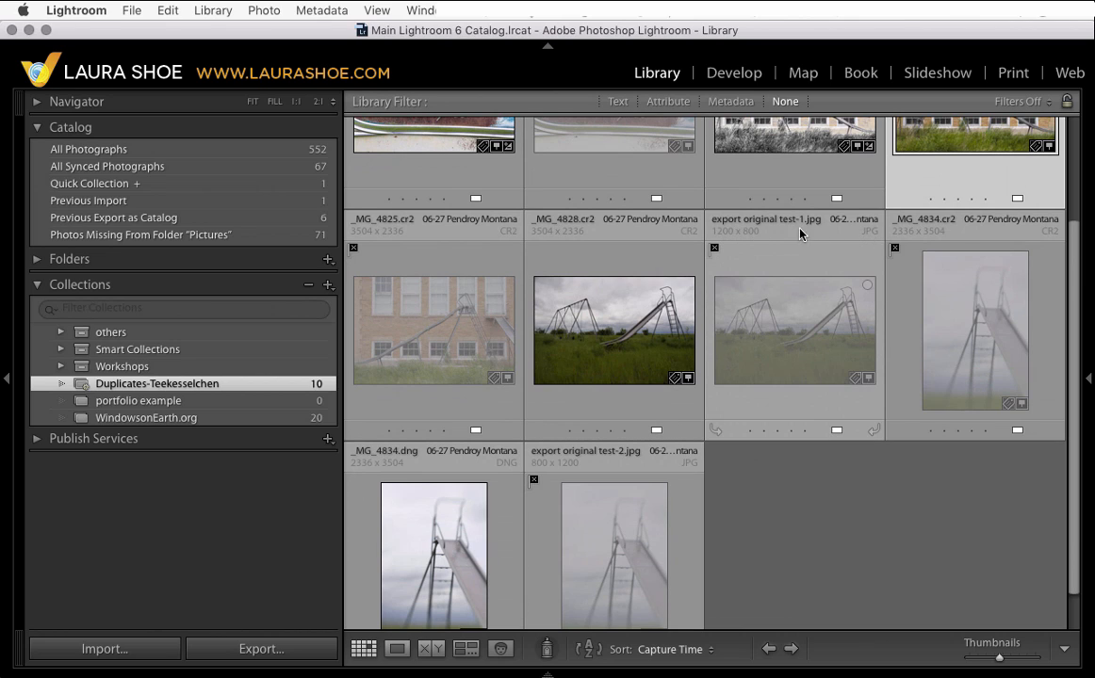
pyautogui.click(592, 262)
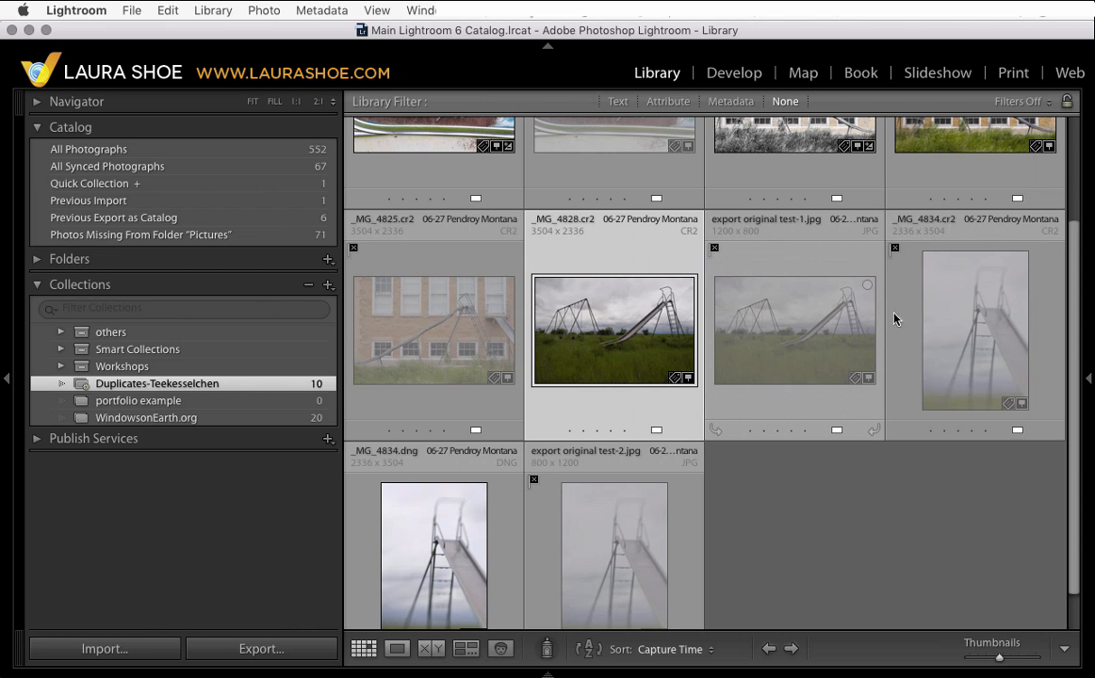
pyautogui.scroll(-1, 973, 399)
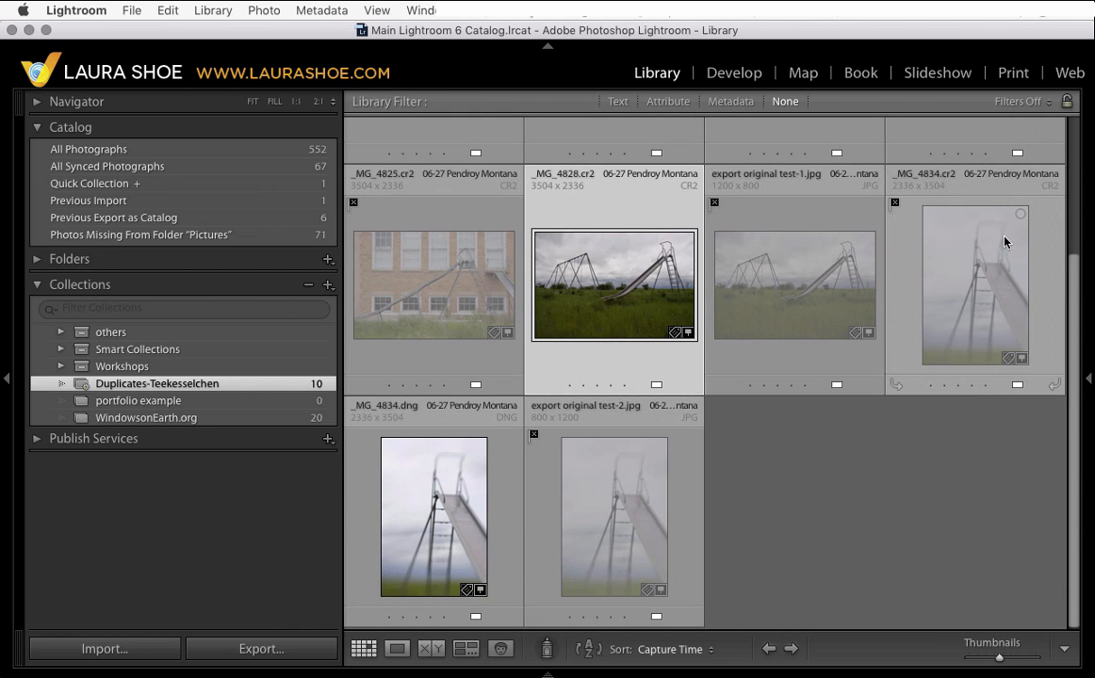
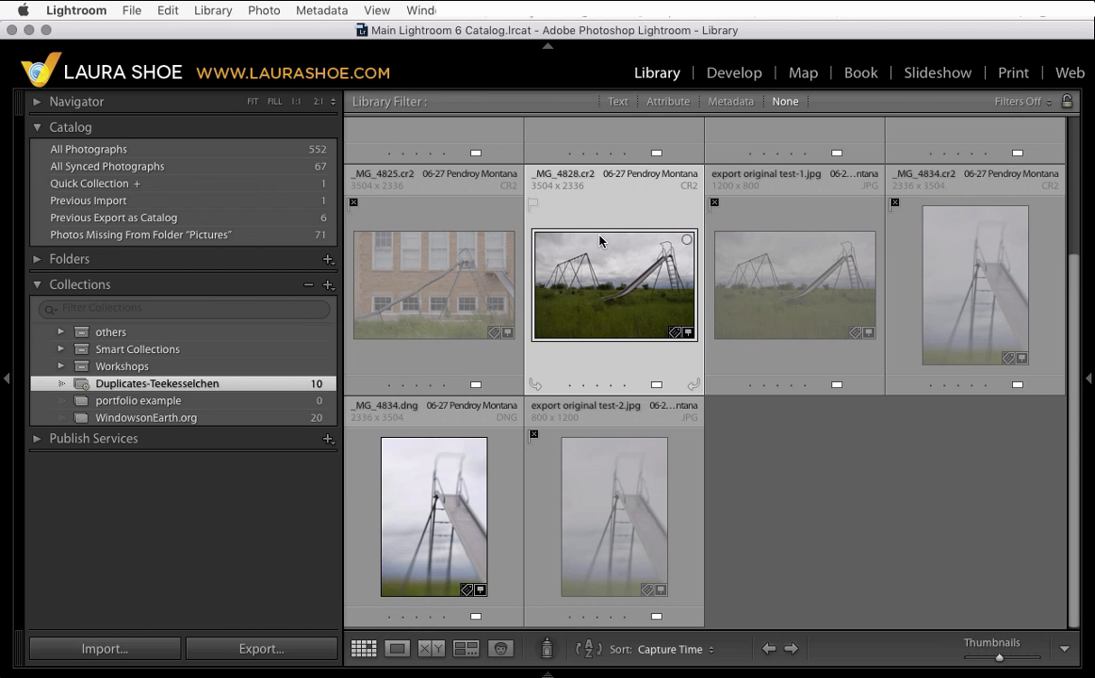
# - Try to delete the selected _MG_4828.cr2 photo directly from the smart collection
pyautogui.press('Delete')
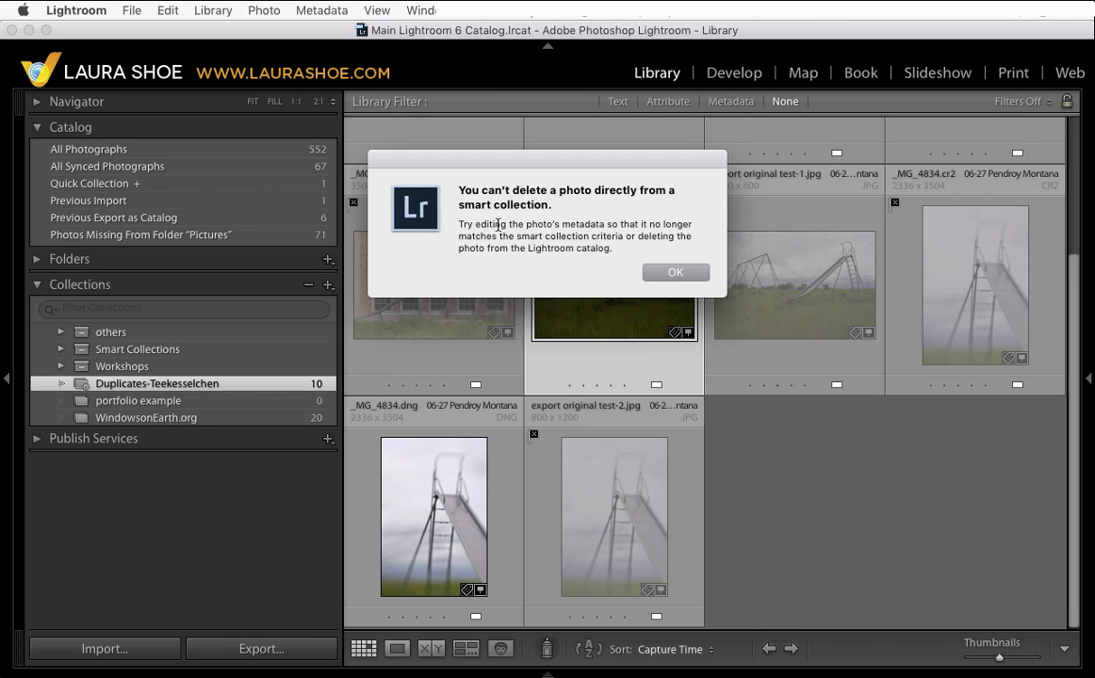
pyautogui.click(674, 274)
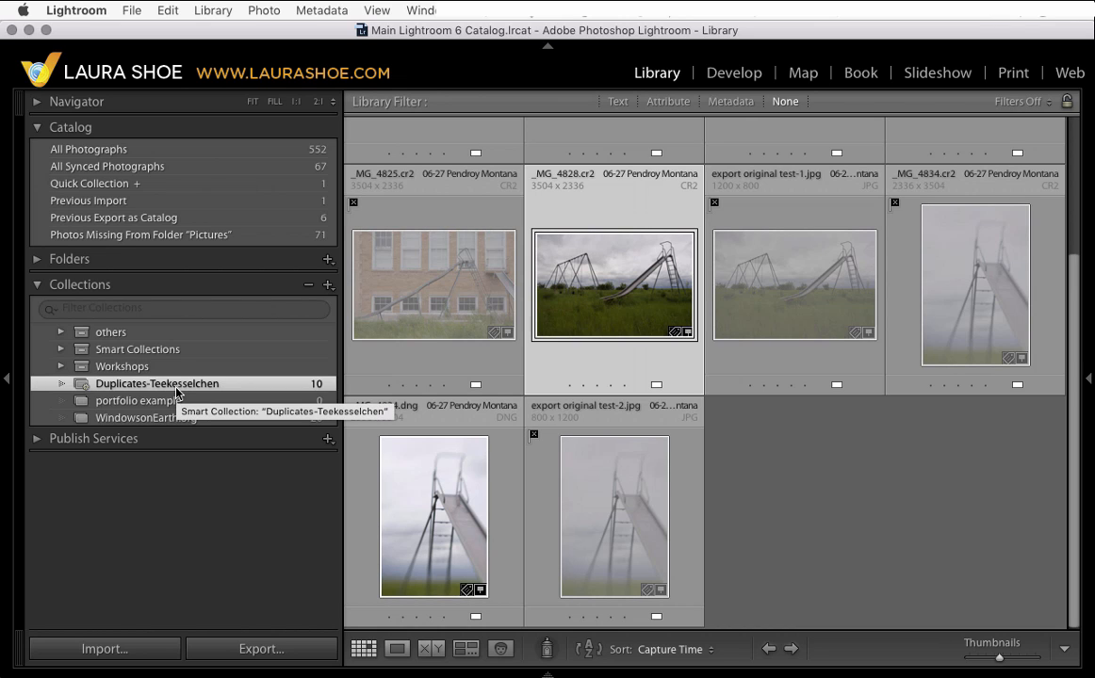
# - Expand the folders list and open the 06-27 Pendroy Montana folder
pyautogui.click(37, 261)
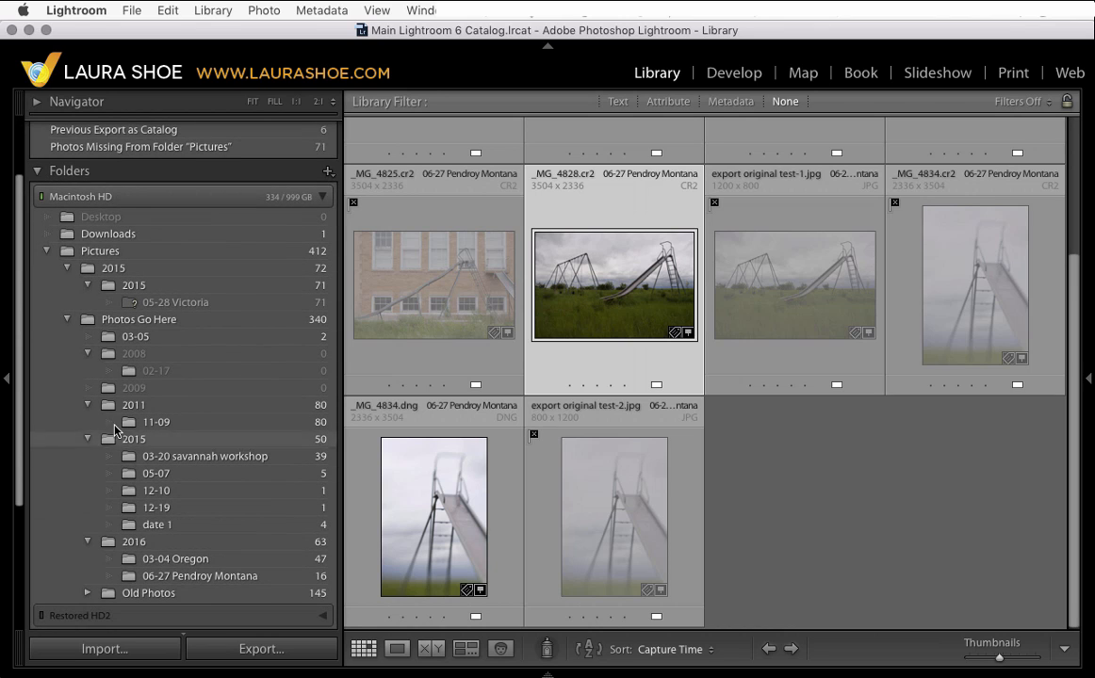
pyautogui.scroll(3, 135, 182)
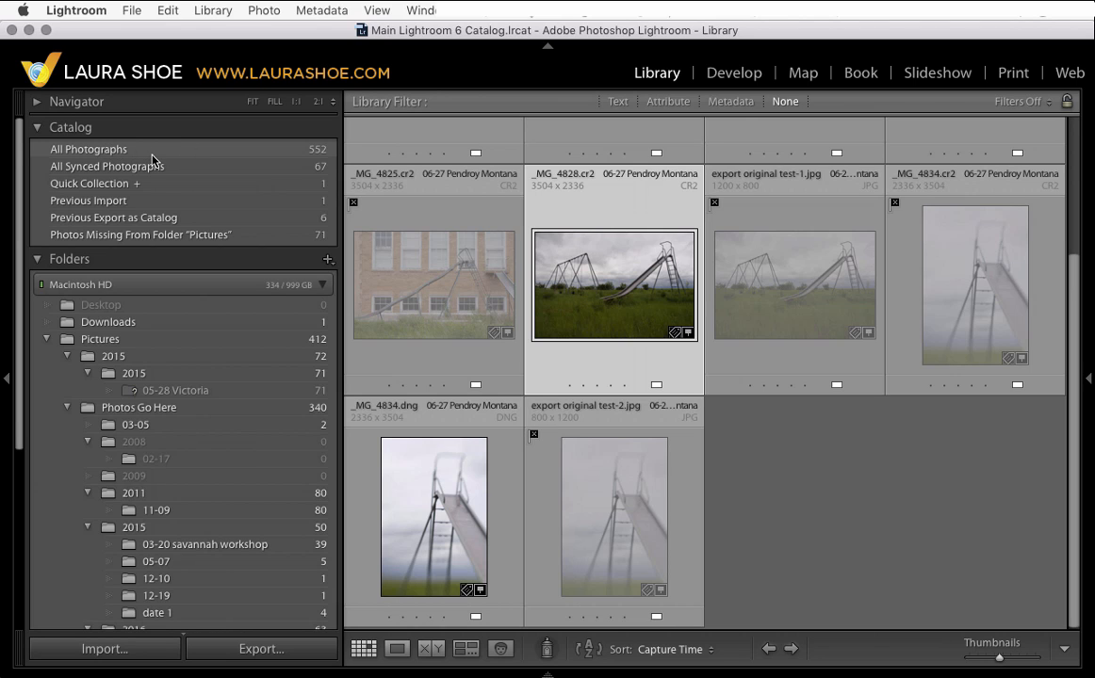
pyautogui.scroll(-3, 179, 563)
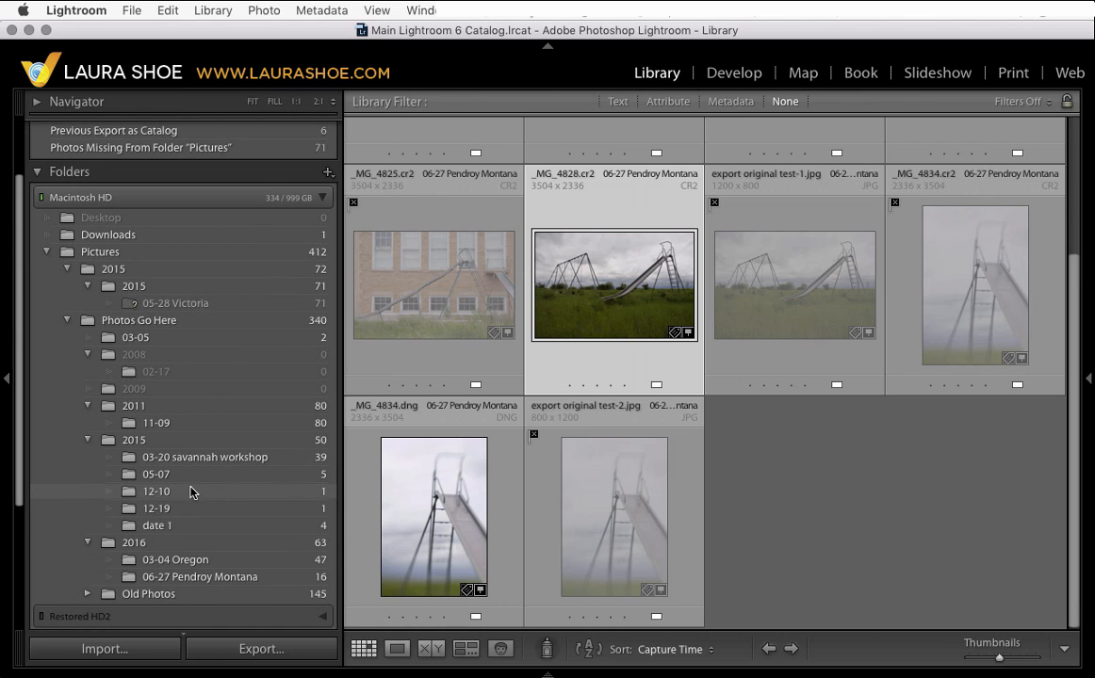
pyautogui.click(196, 579)
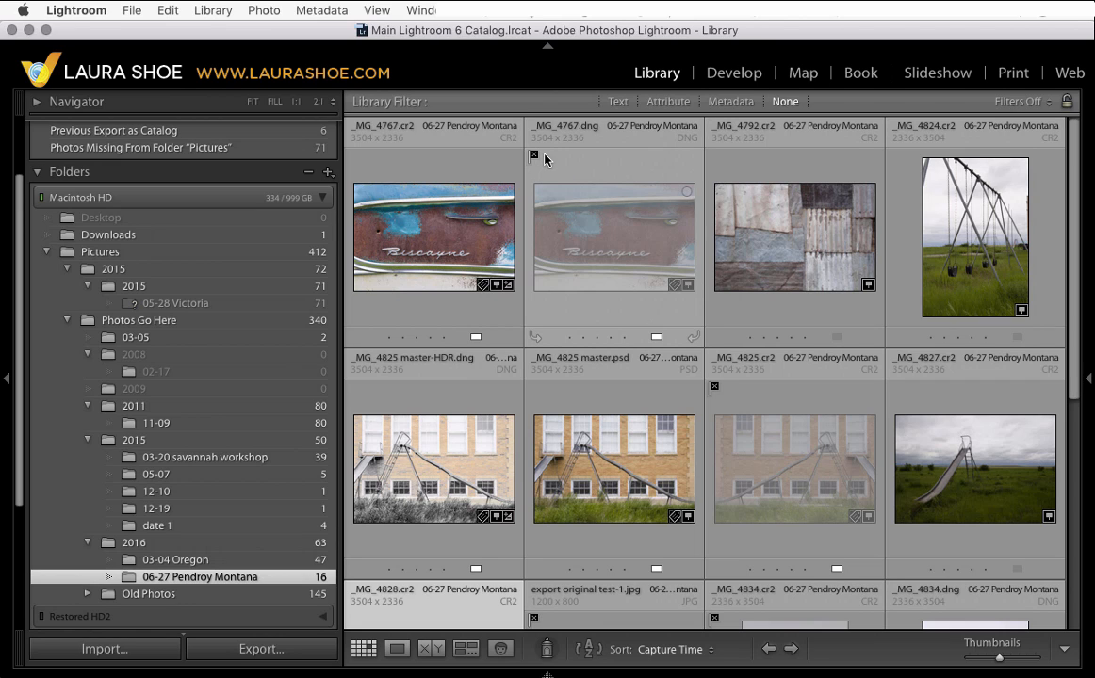
# - Start the Delete Rejected Photos command for the folder, cancel it, and switch the library filters off
pyautogui.click(264, 10)
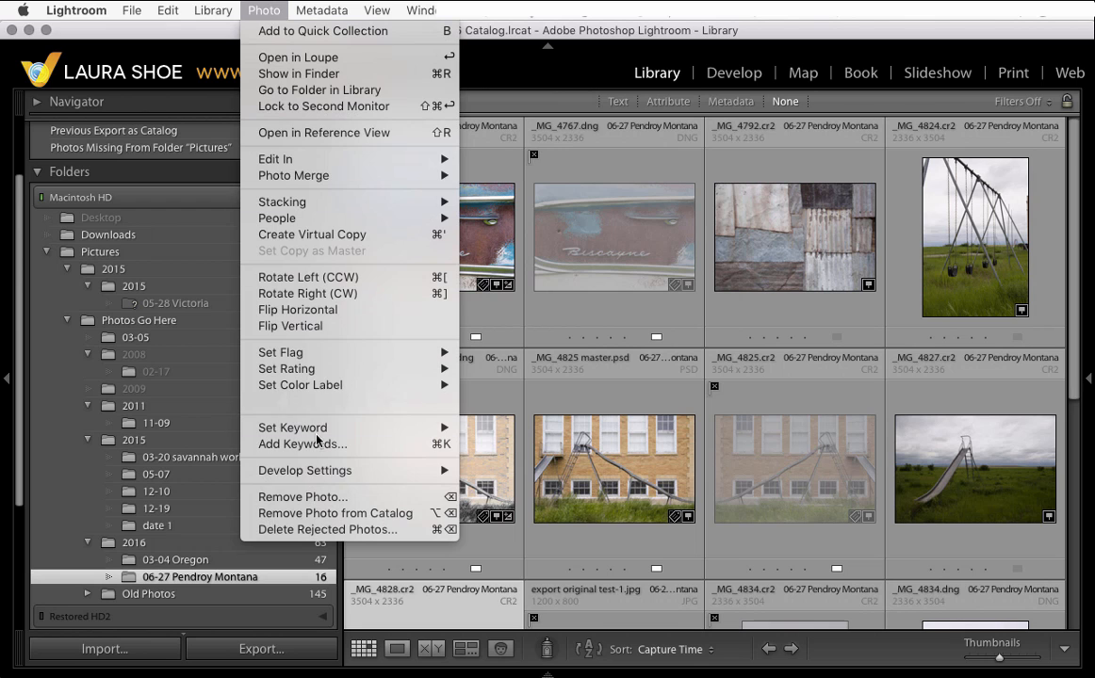
pyautogui.click(321, 530)
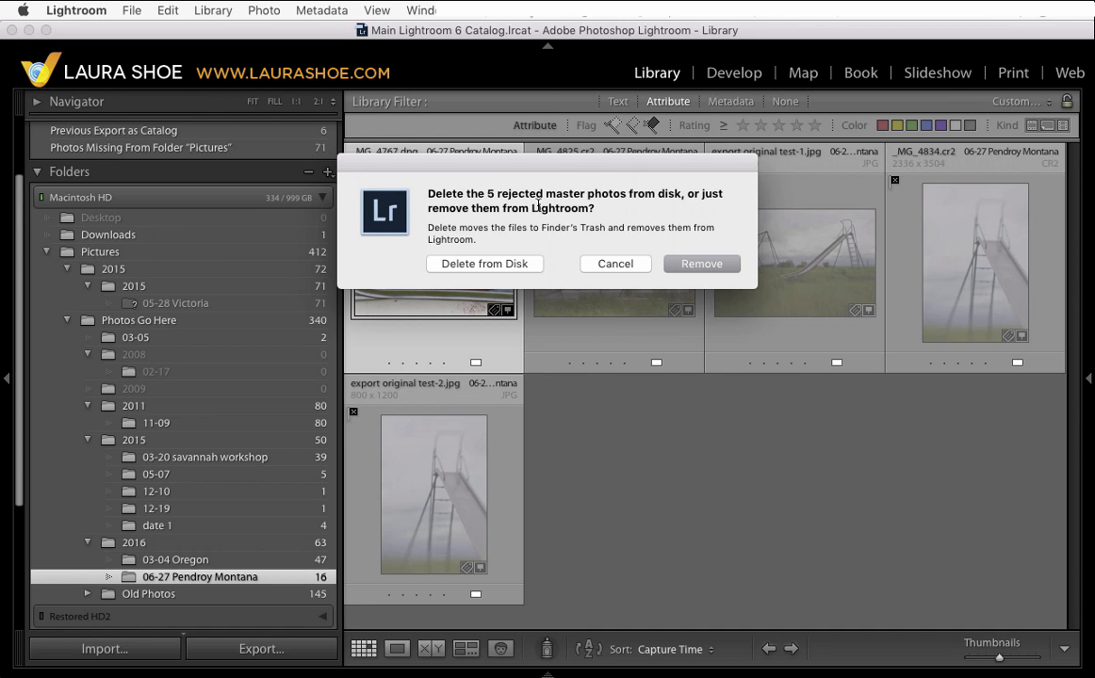
pyautogui.moveTo(571, 169); pyautogui.dragTo(772, 415)
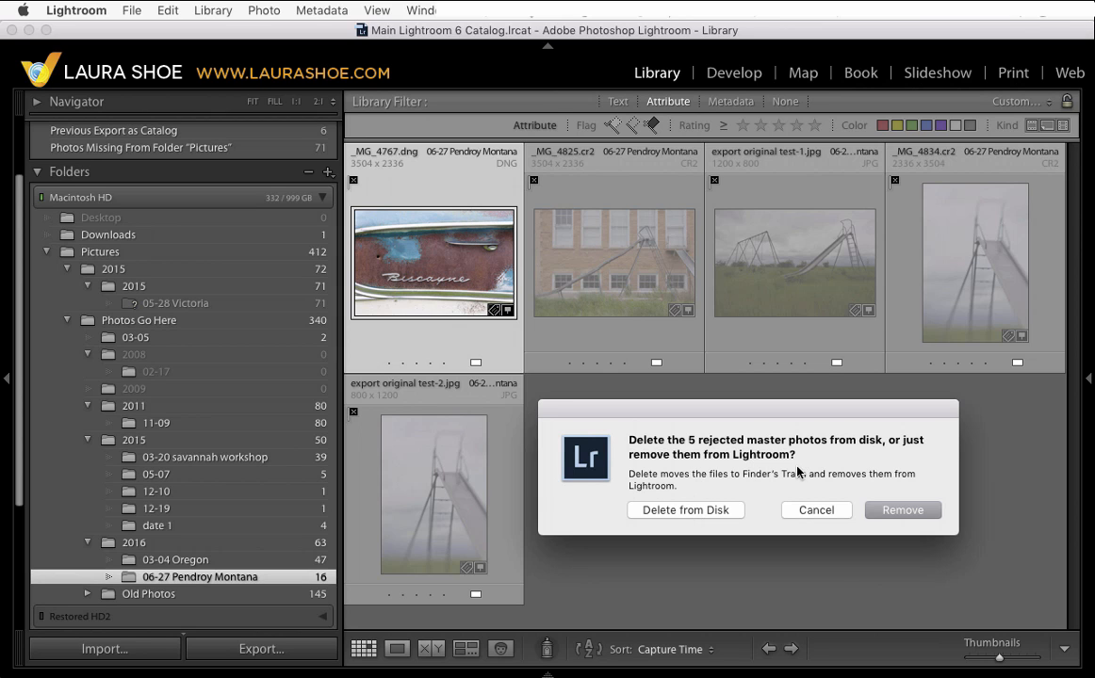
pyautogui.click(809, 514)
pyautogui.press('super+l')
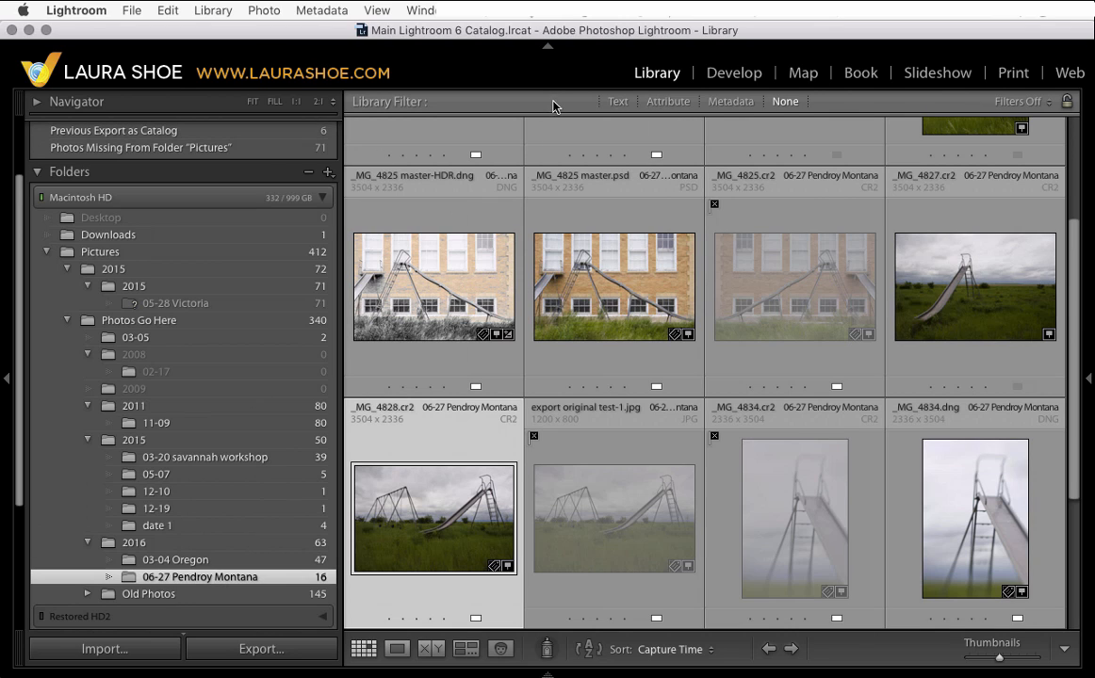
# - Filter the folder's photos by the Delete keyword using the metadata filter's Keyword column
pyautogui.click(732, 102)
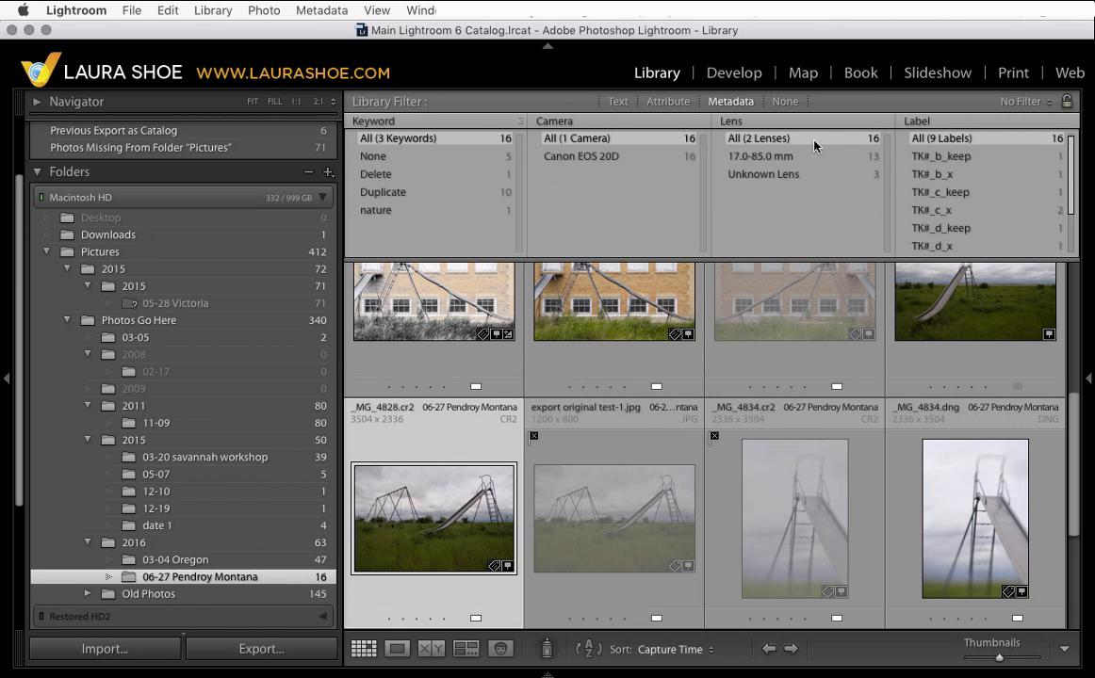
pyautogui.click(386, 126)
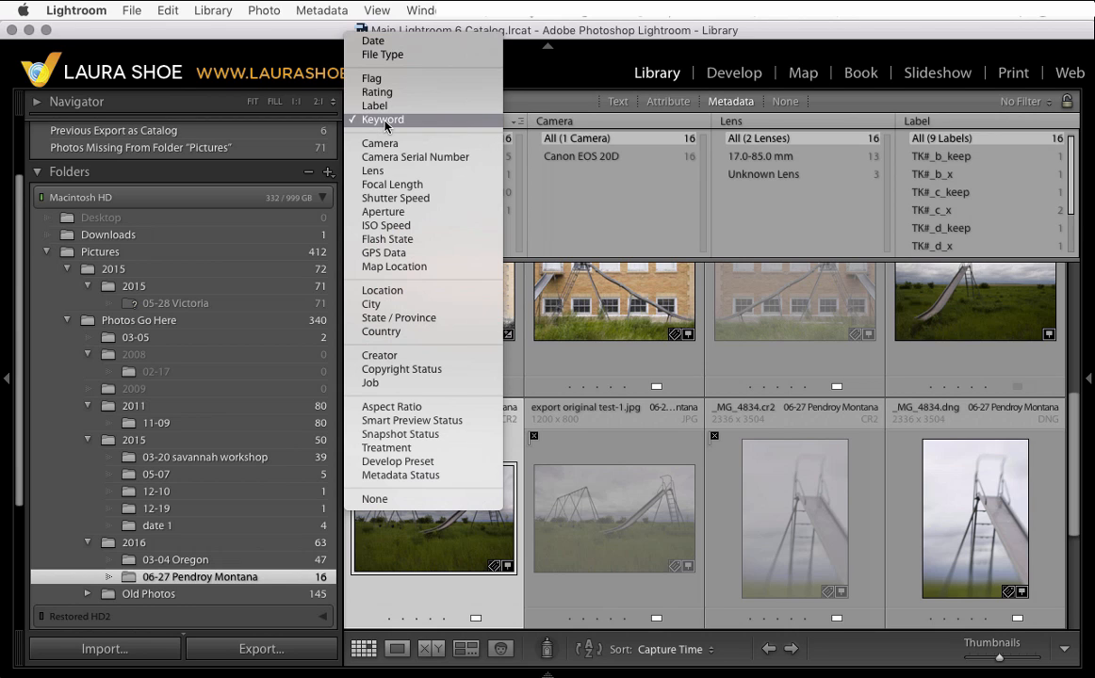
pyautogui.click(386, 126)
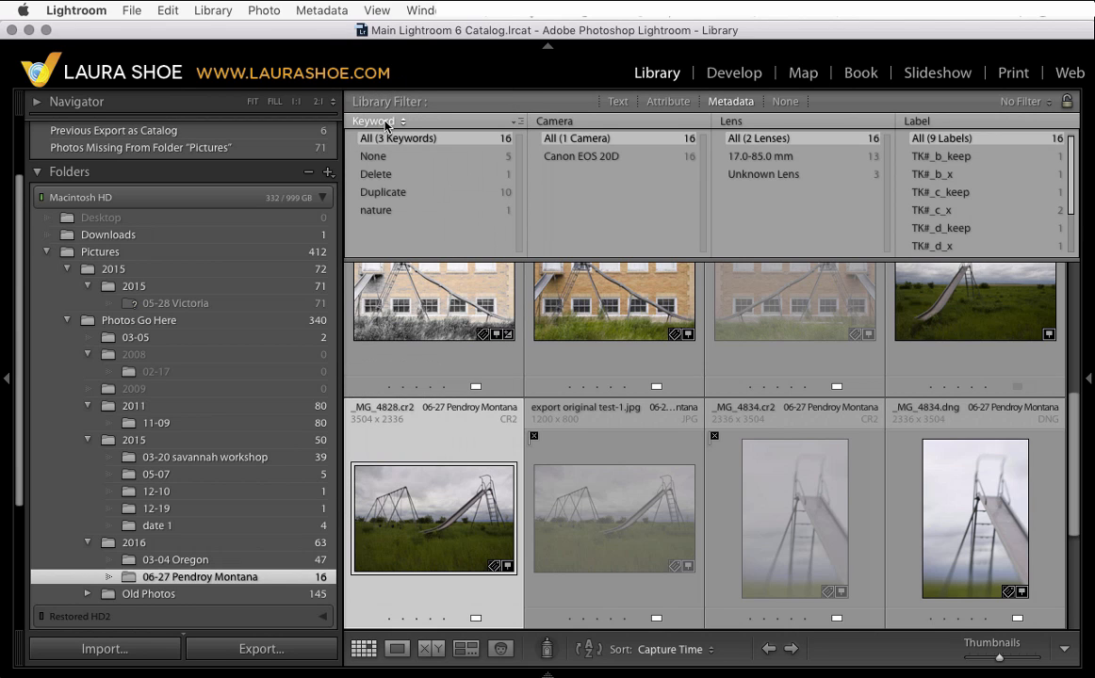
pyautogui.click(399, 180)
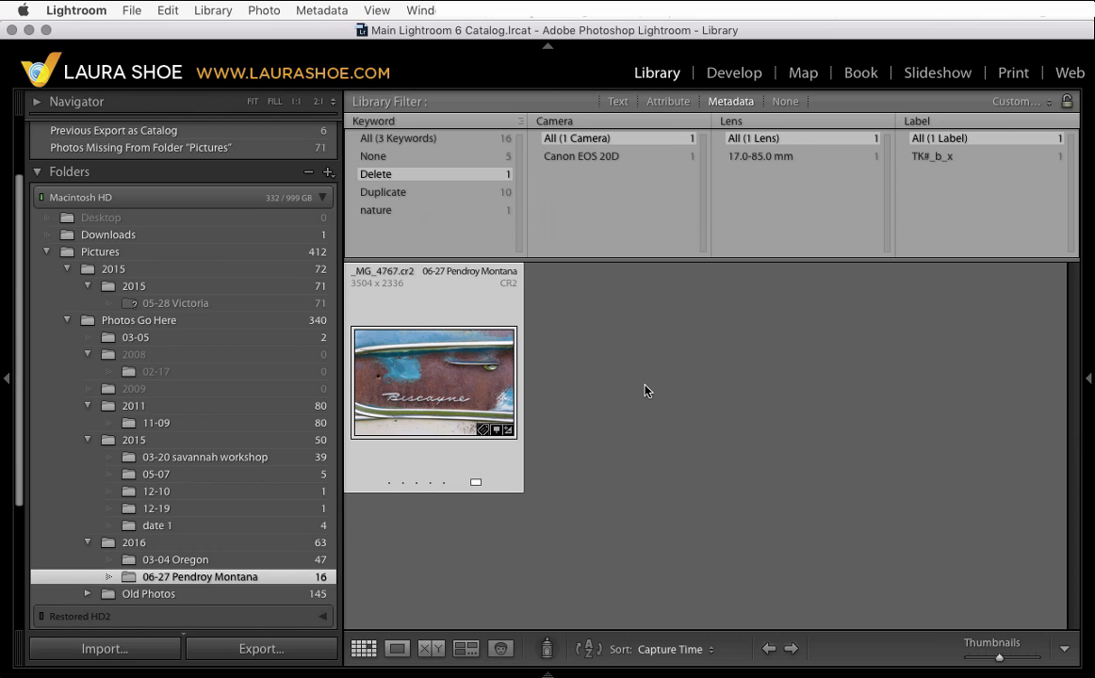
# - Select all filtered photos and start deleting them, then cancel the deletion
pyautogui.click(167, 10)
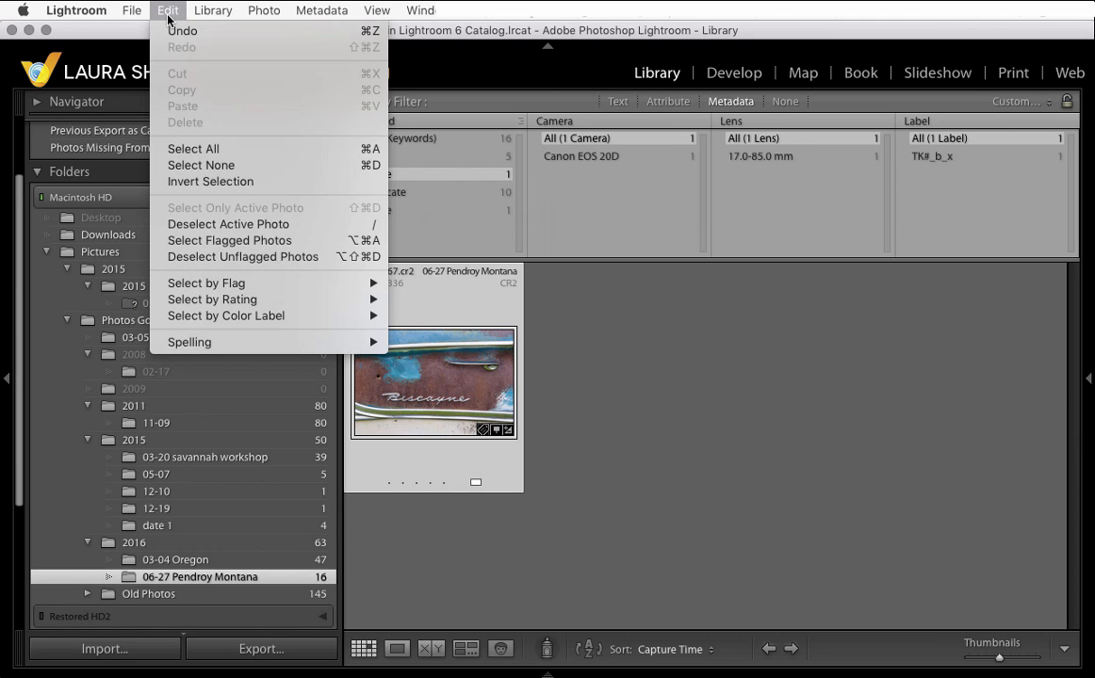
pyautogui.click(198, 149)
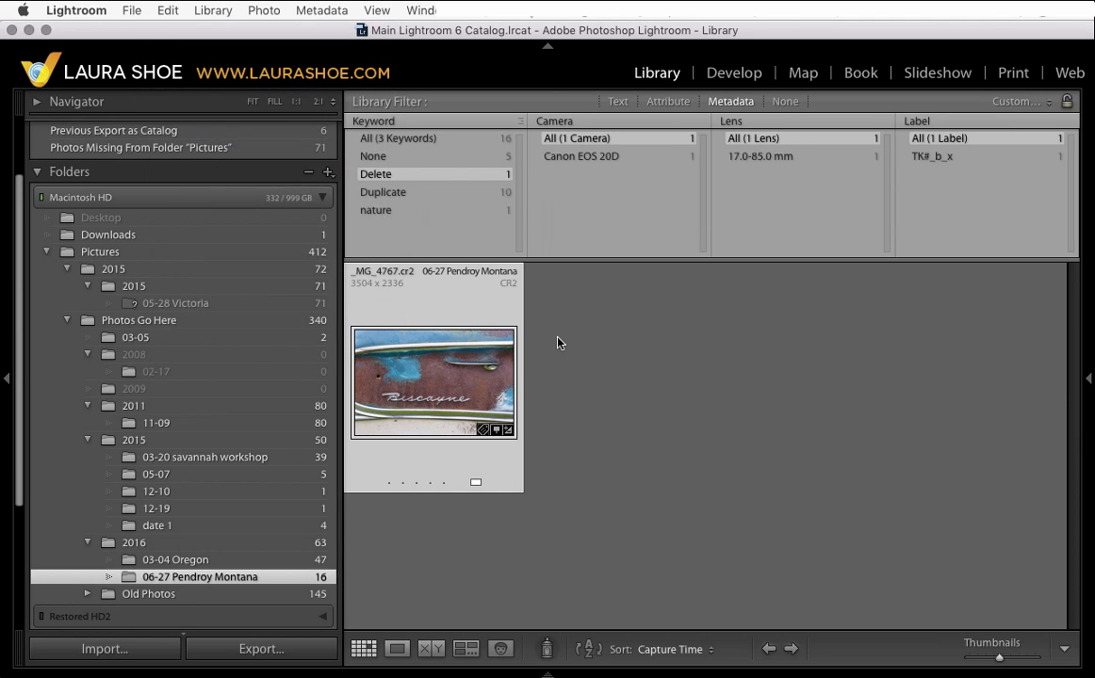
pyautogui.press('Delete')
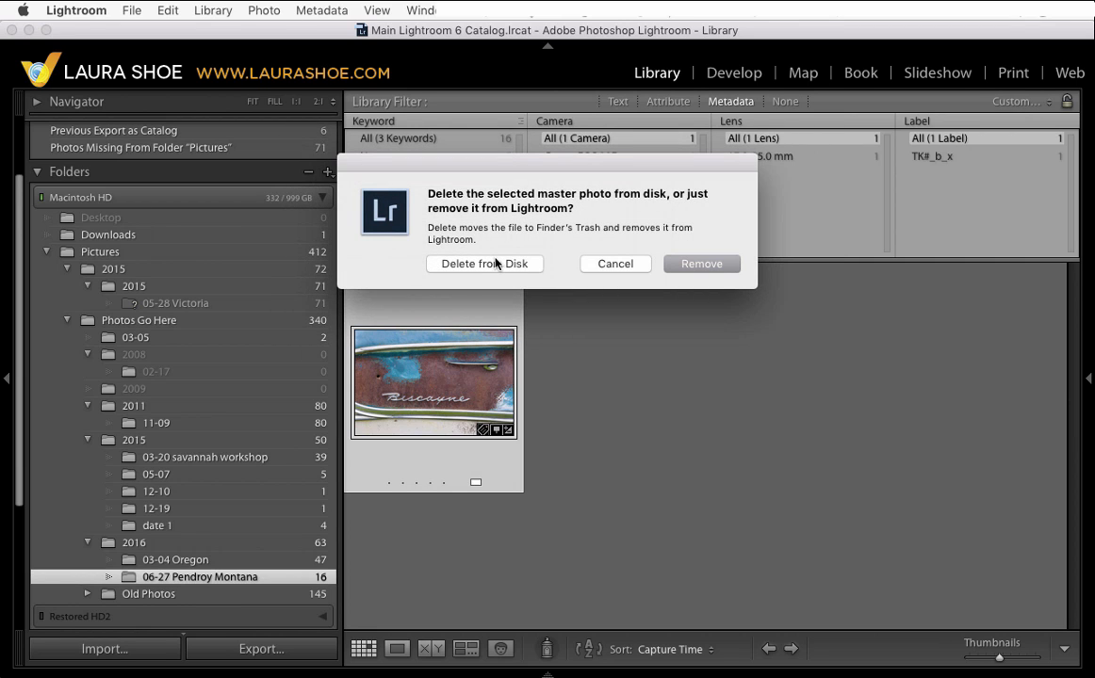
pyautogui.click(615, 264)
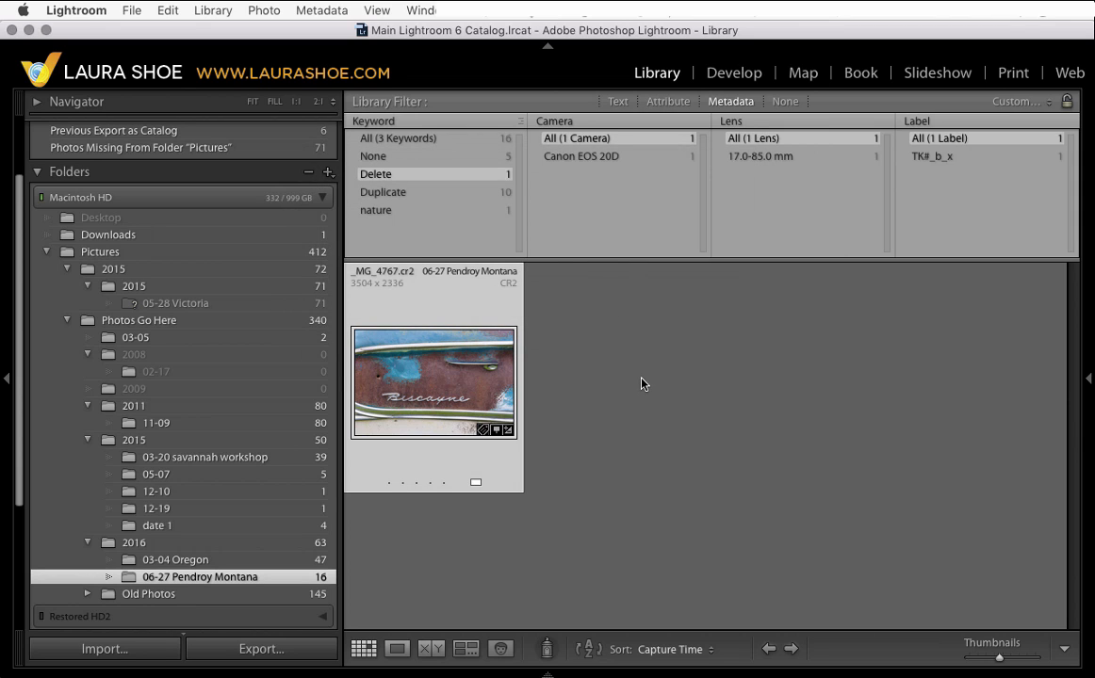
# - Reset the keyword filter to all keywords and turn the library filters off
pyautogui.click(418, 139)
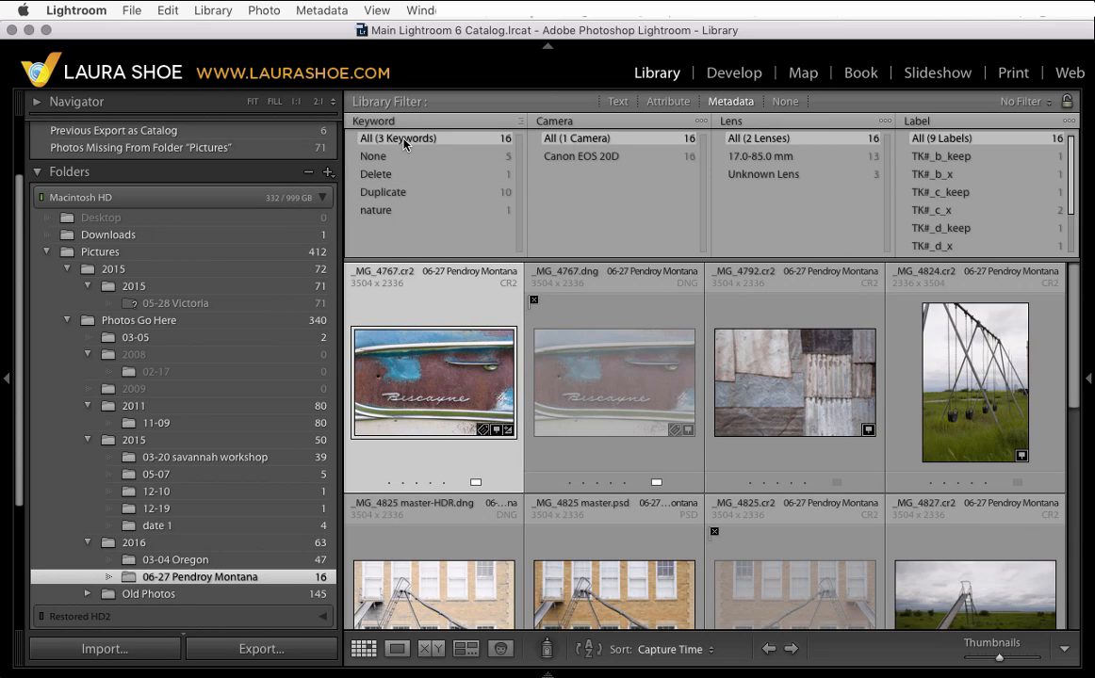
pyautogui.click(793, 111)
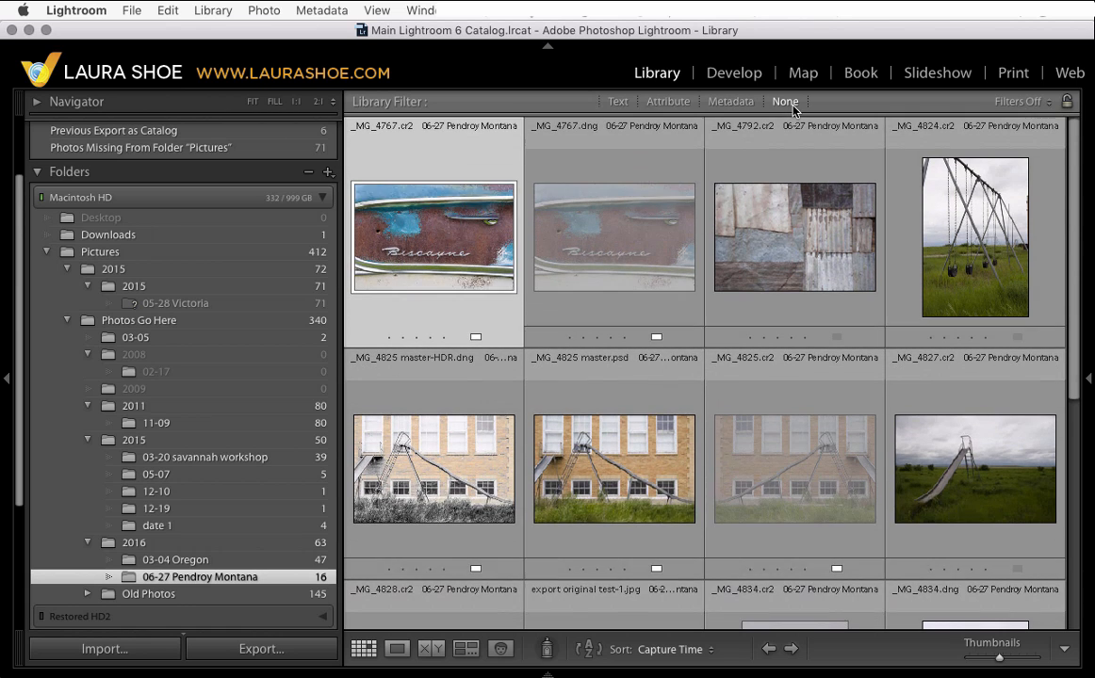
# - Open the keyword list and delete the Delete keyword
pyautogui.scroll(-3, 766, 248)
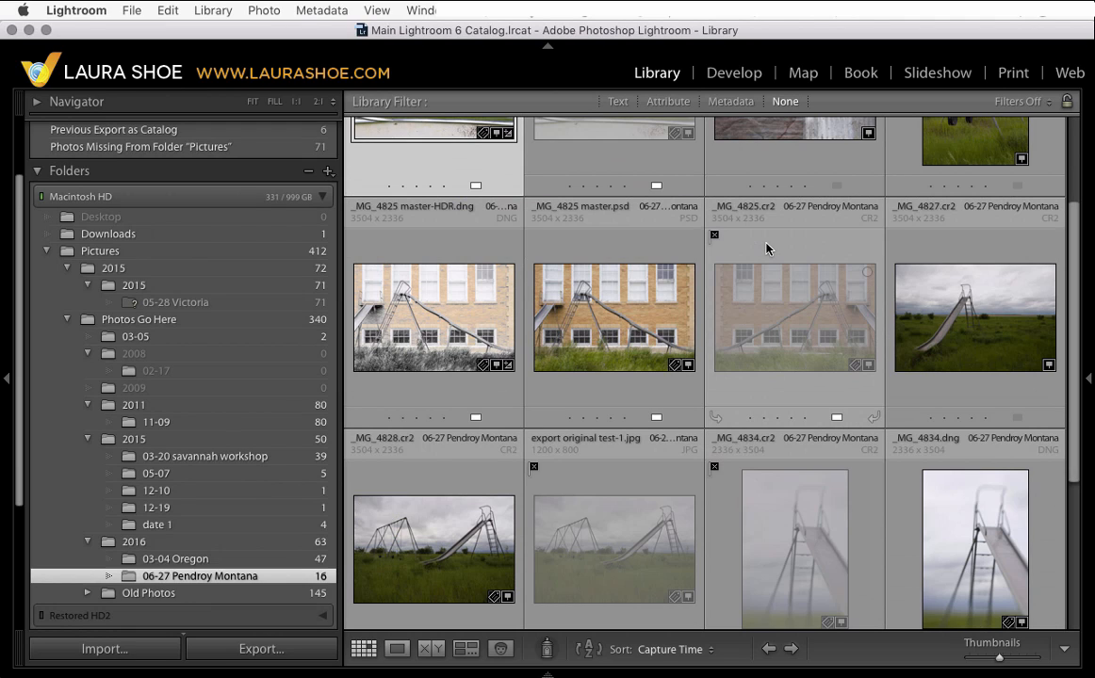
pyautogui.click(1089, 380)
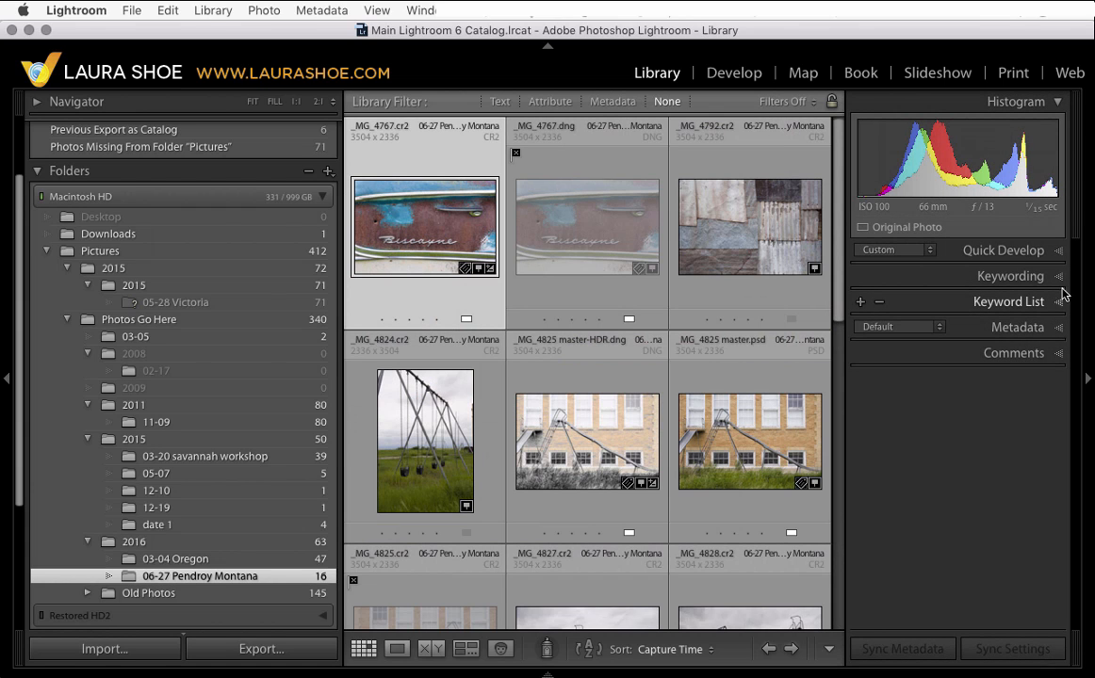
pyautogui.click(1057, 305)
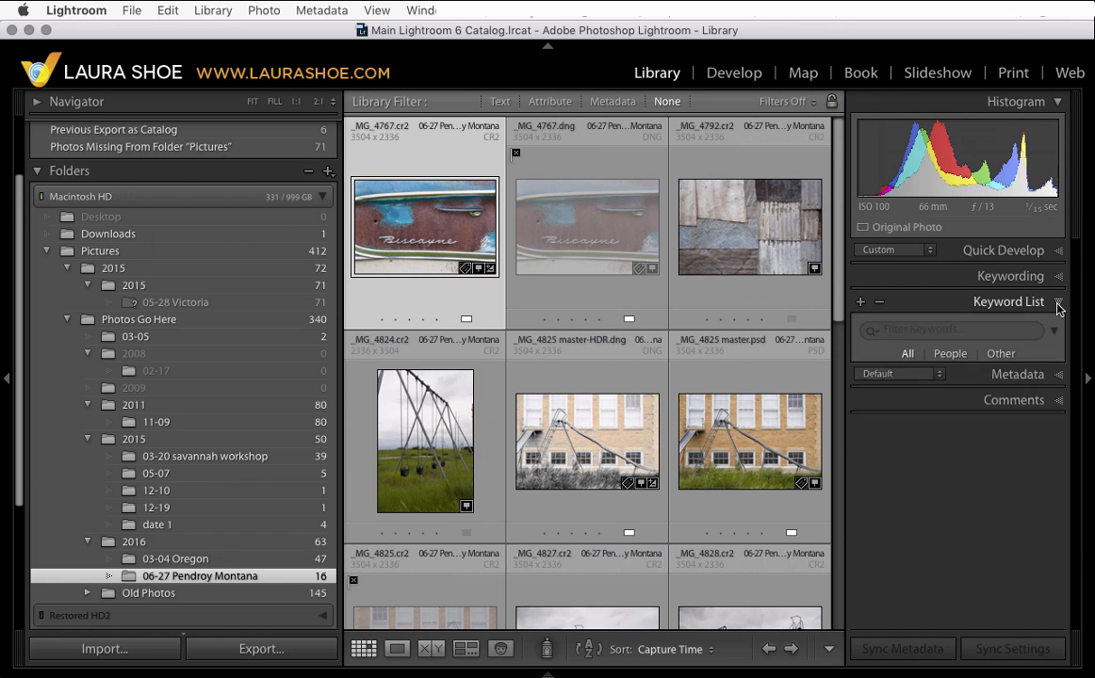
pyautogui.scroll(-8, 877, 433)
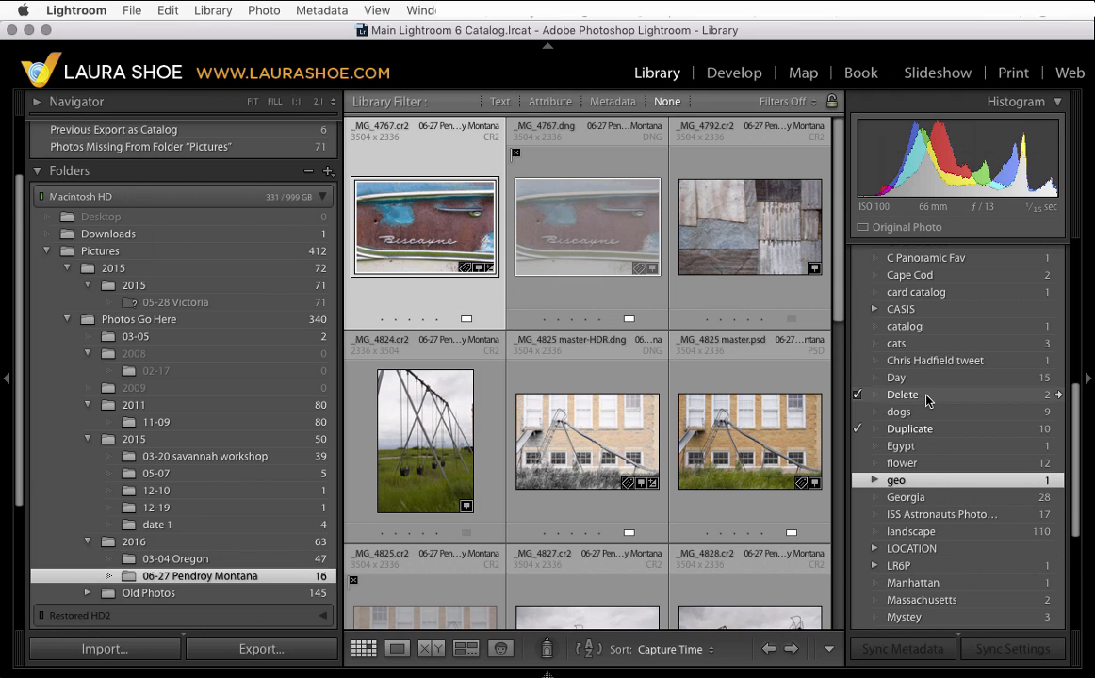
pyautogui.rightClick(927, 401)
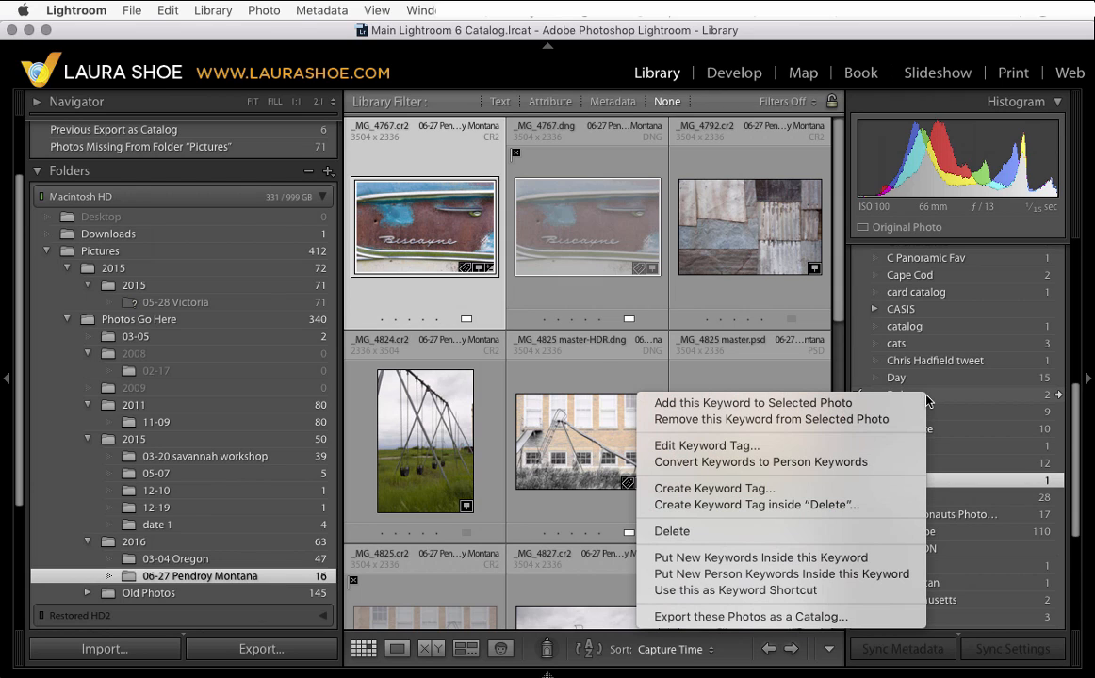
pyautogui.click(881, 532)
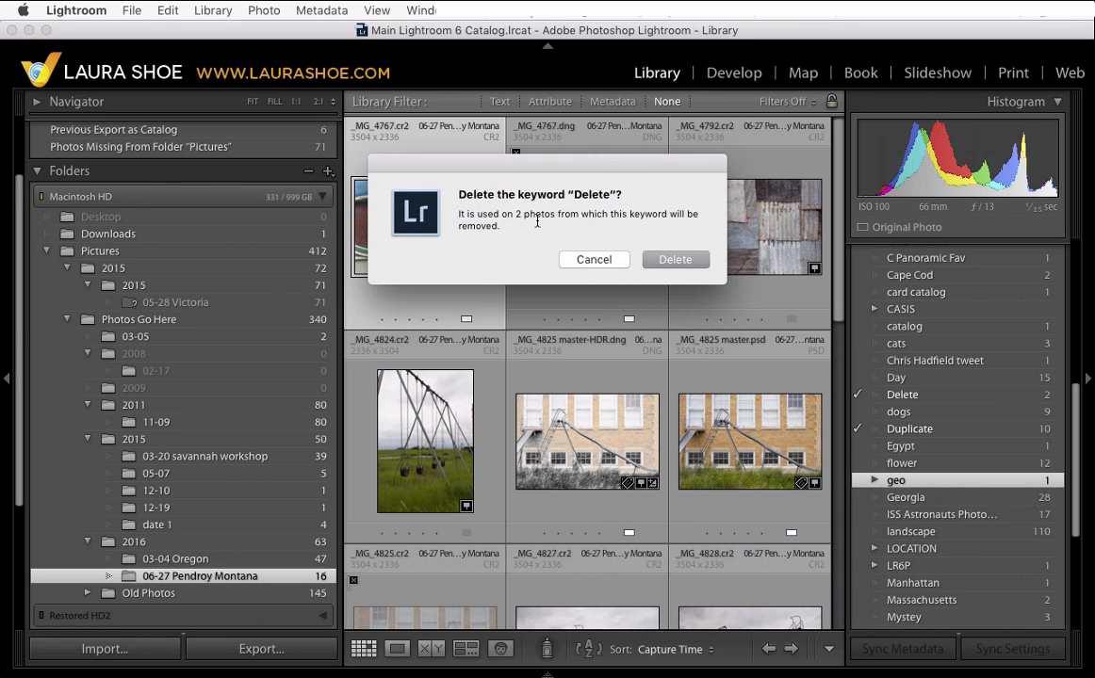
pyautogui.click(676, 261)
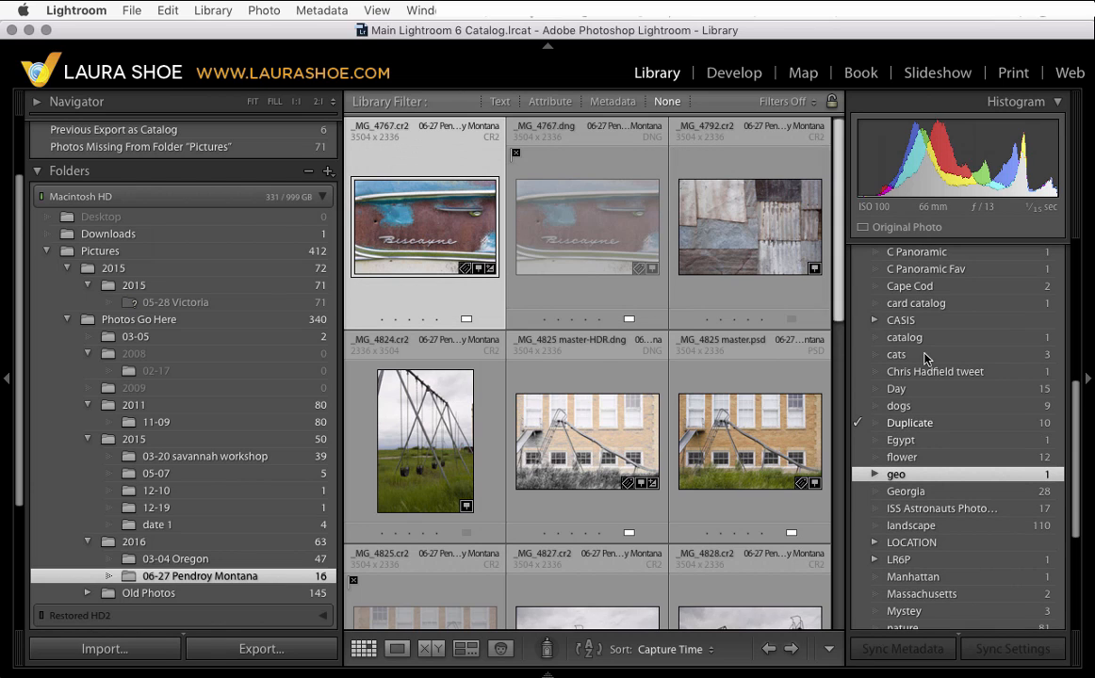
# - Delete the Duplicate keyword from the keyword list
pyautogui.rightClick(936, 428)
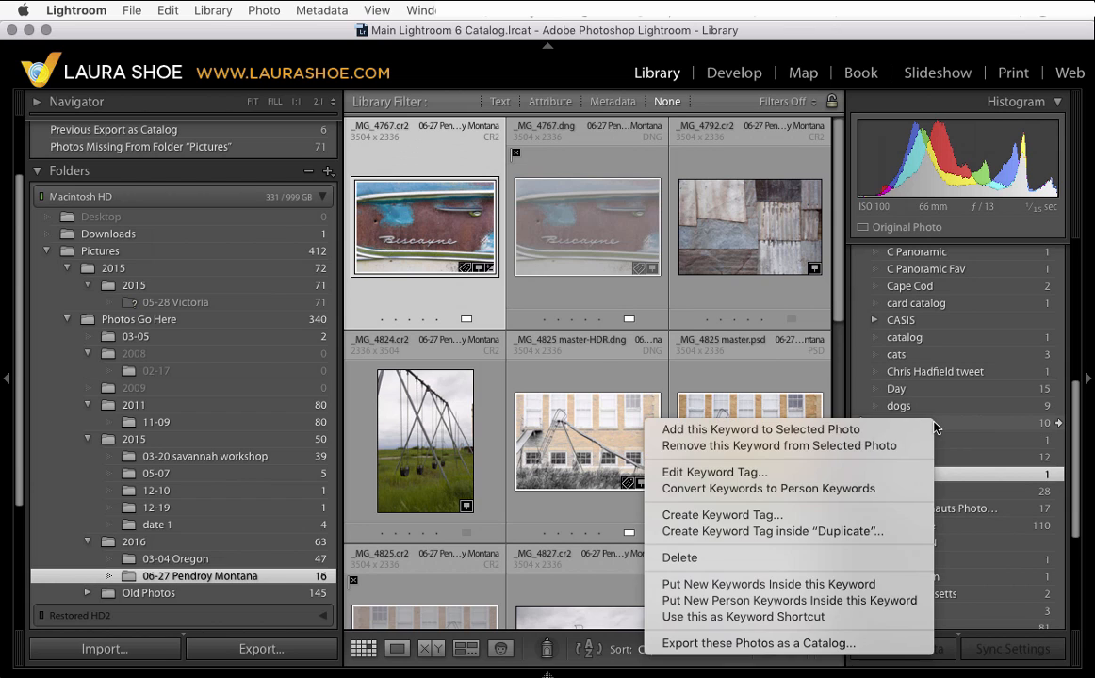
pyautogui.click(897, 558)
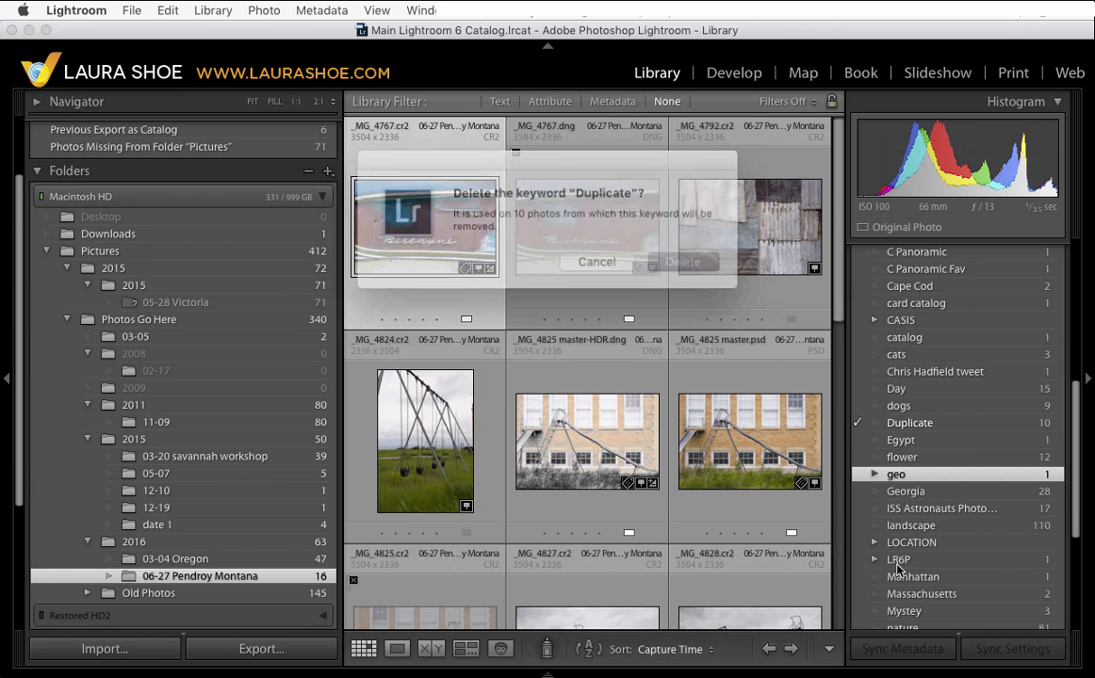
pyautogui.click(680, 260)
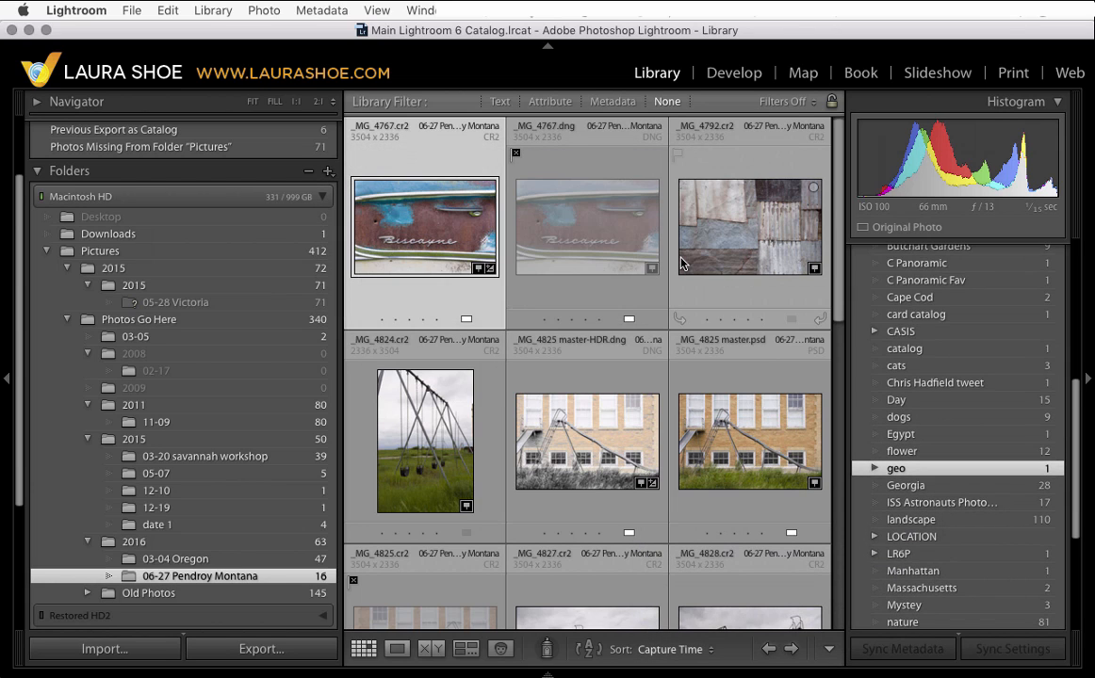
# - Delete the Duplicates-Teekesselchen smart collection
pyautogui.scroll(-1, 263, 556)
pyautogui.scroll(-5, 263, 556)
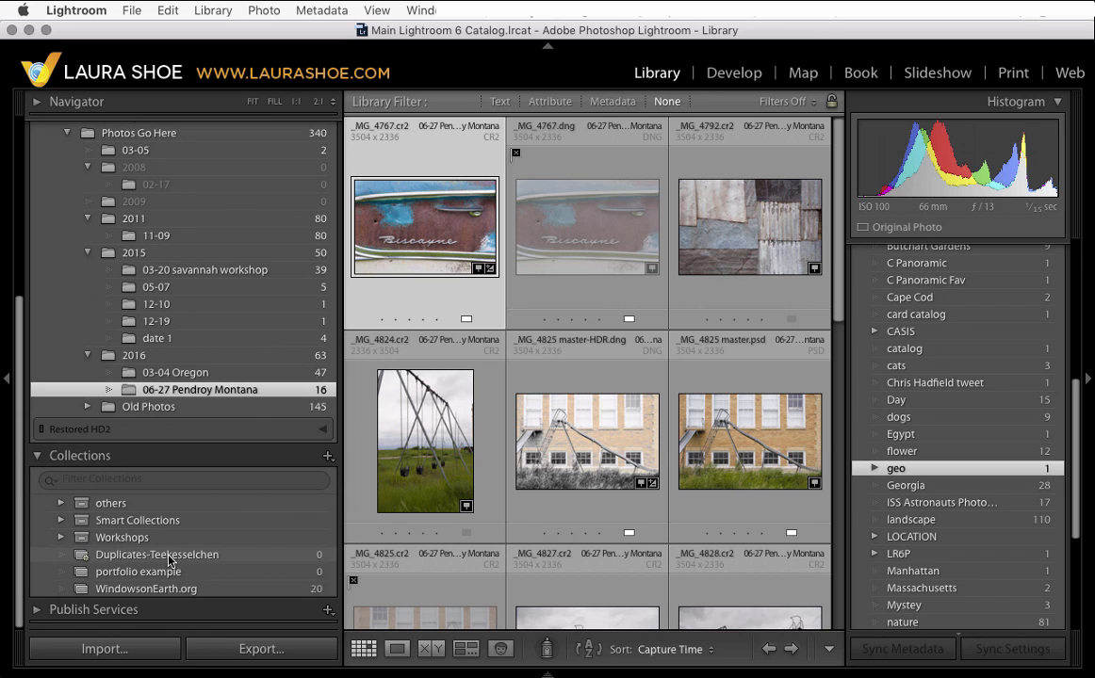
pyautogui.rightClick(170, 561)
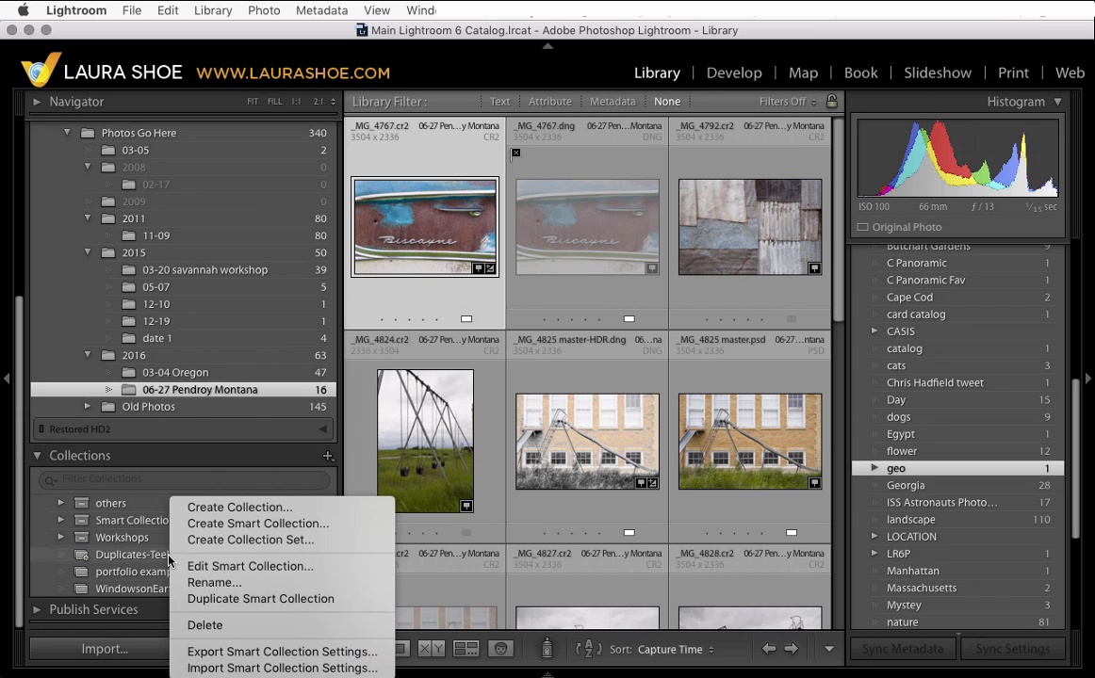
pyautogui.click(212, 627)
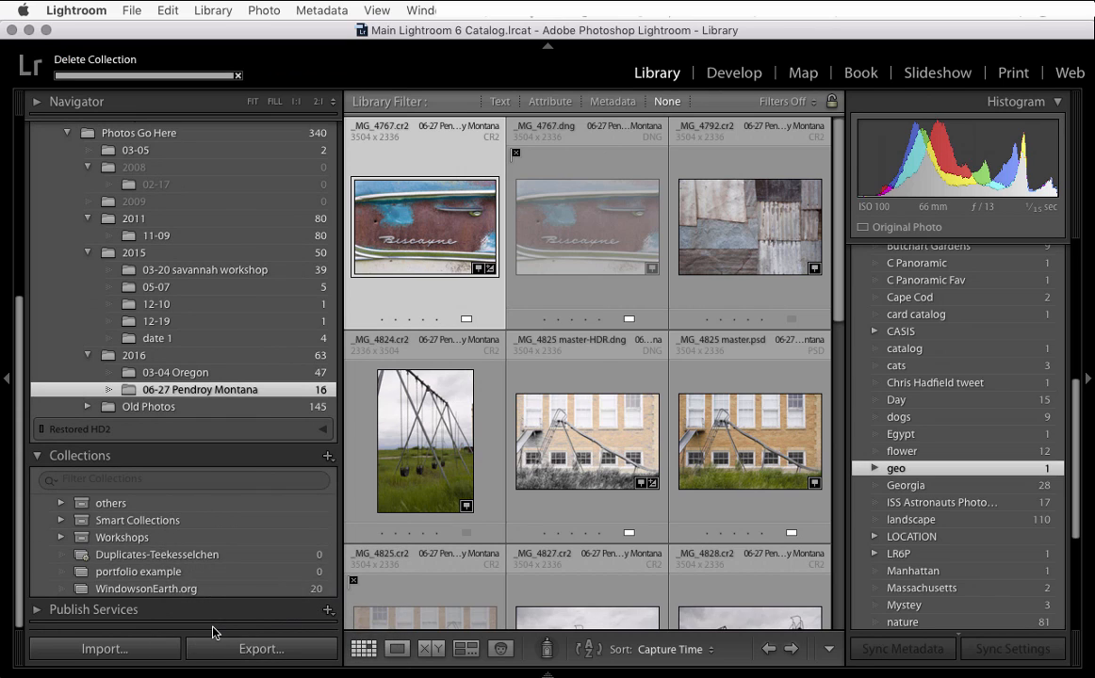